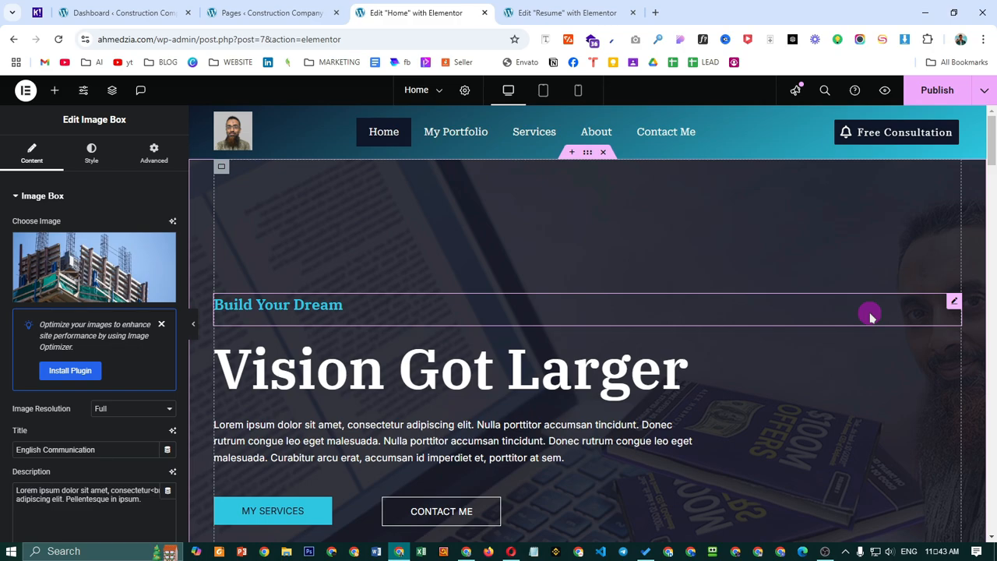
# Review the Home page's desktop layout from the hero section to the footer.
pyautogui.scroll(-10, 764, 342)
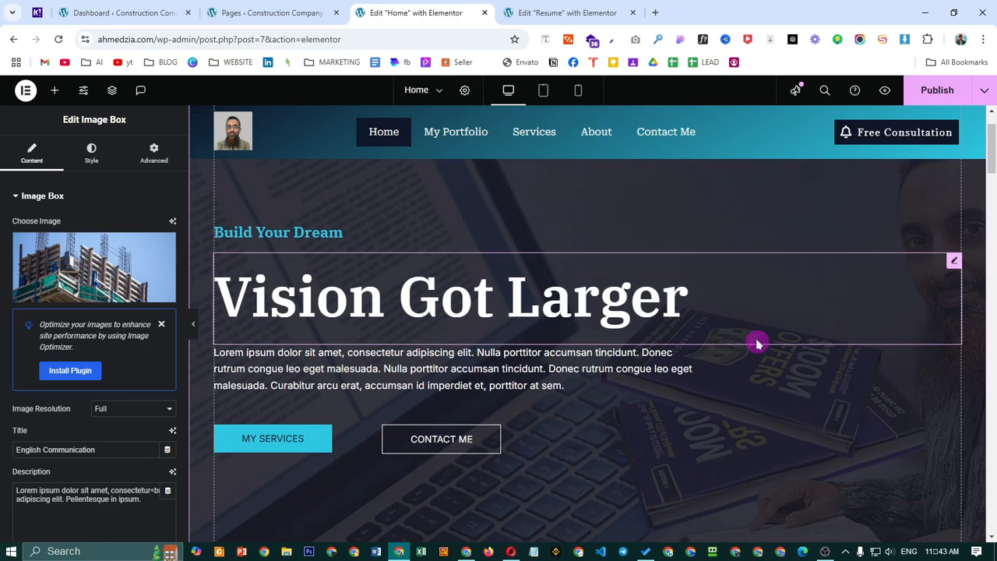
pyautogui.scroll(6, 725, 350)
pyautogui.scroll(-6, 623, 364)
pyautogui.scroll(-20, 594, 362)
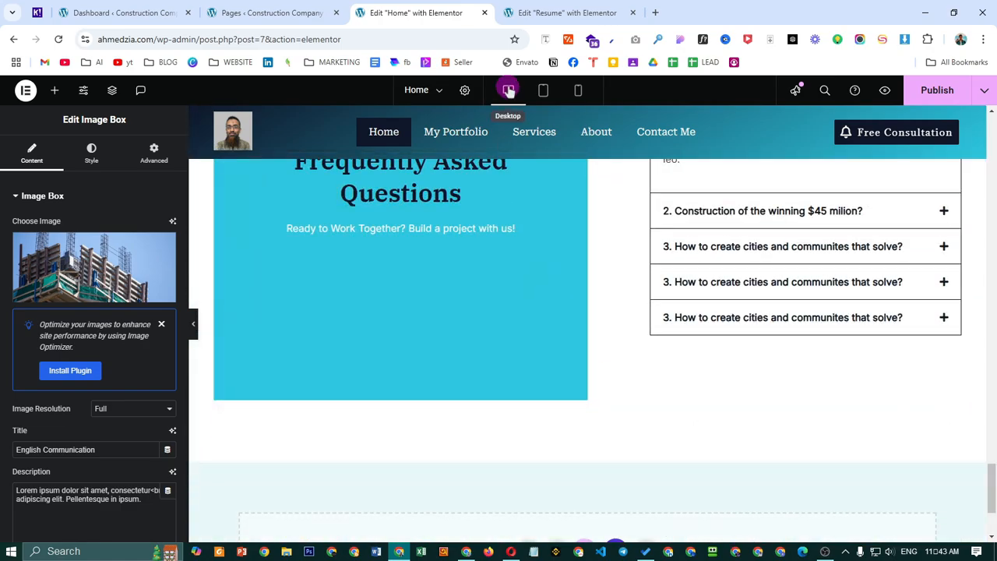
pyautogui.scroll(-4, 659, 382)
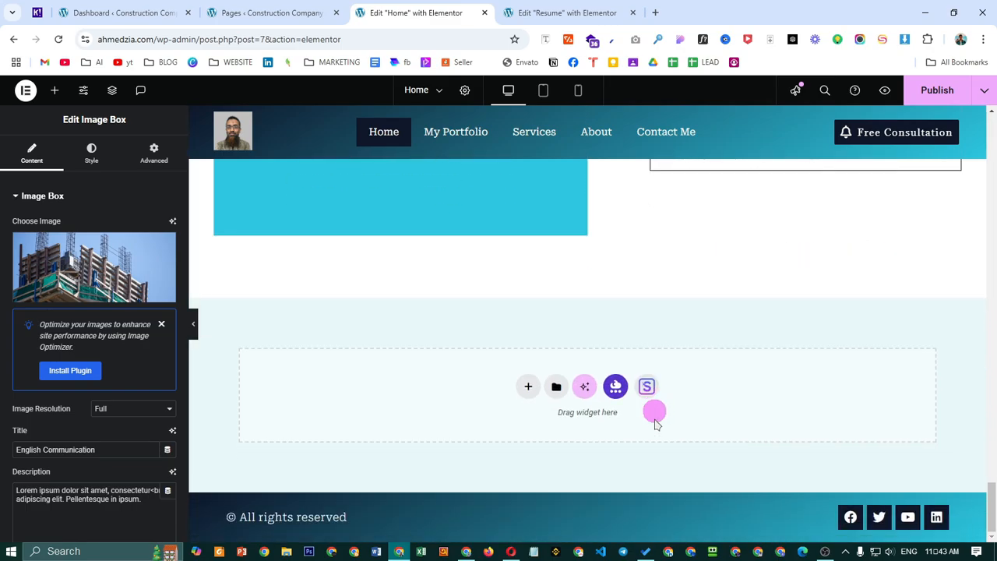
pyautogui.scroll(9, 650, 437)
pyautogui.scroll(20, 664, 444)
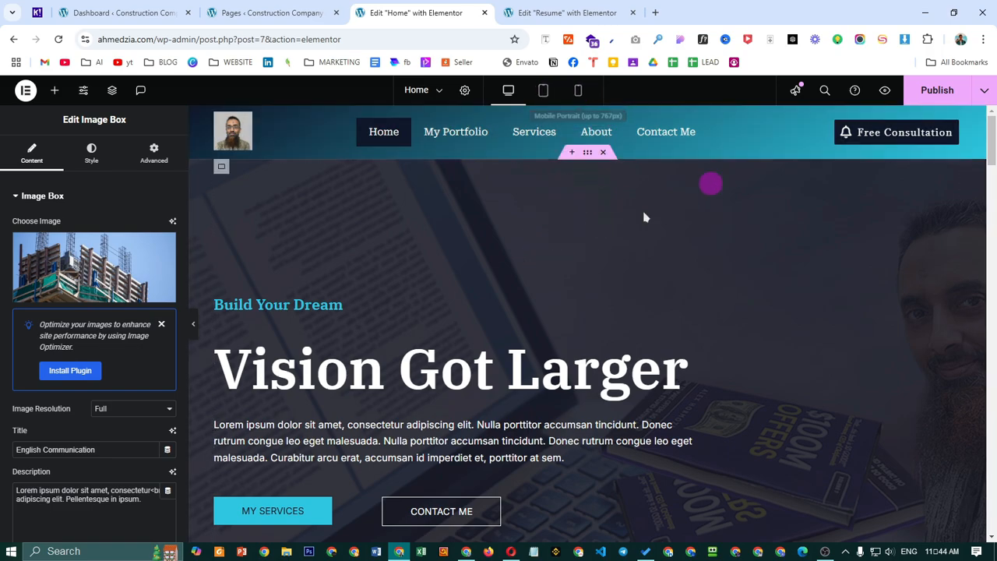
pyautogui.scroll(-15, 675, 367)
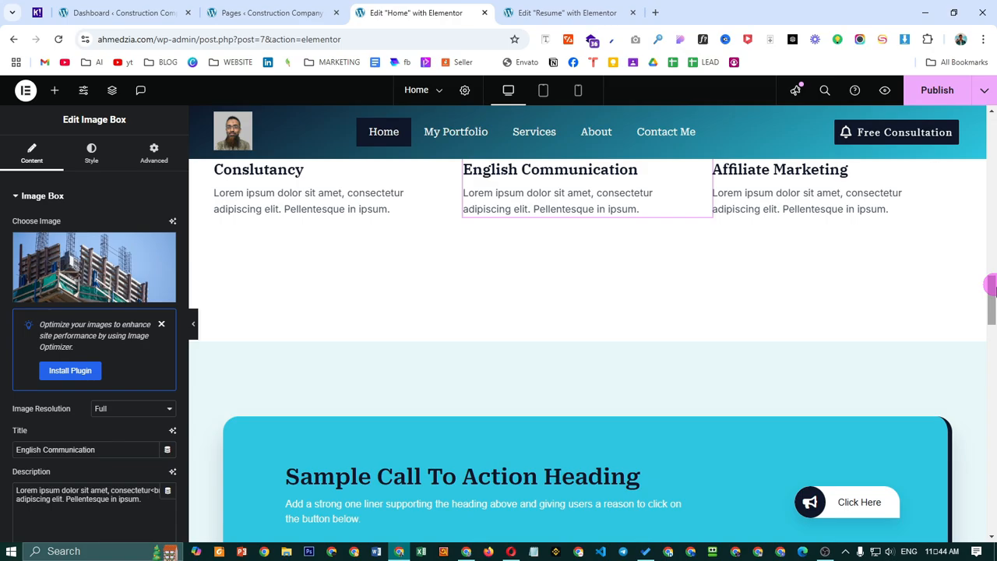
pyautogui.moveTo(991, 286); pyautogui.dragTo(992, 125)
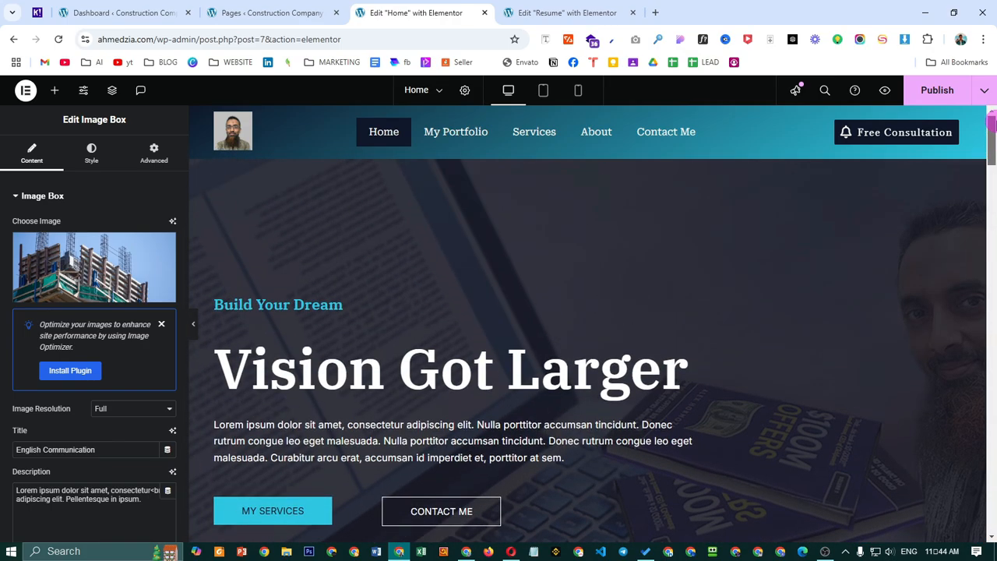
pyautogui.scroll(-7, 640, 360)
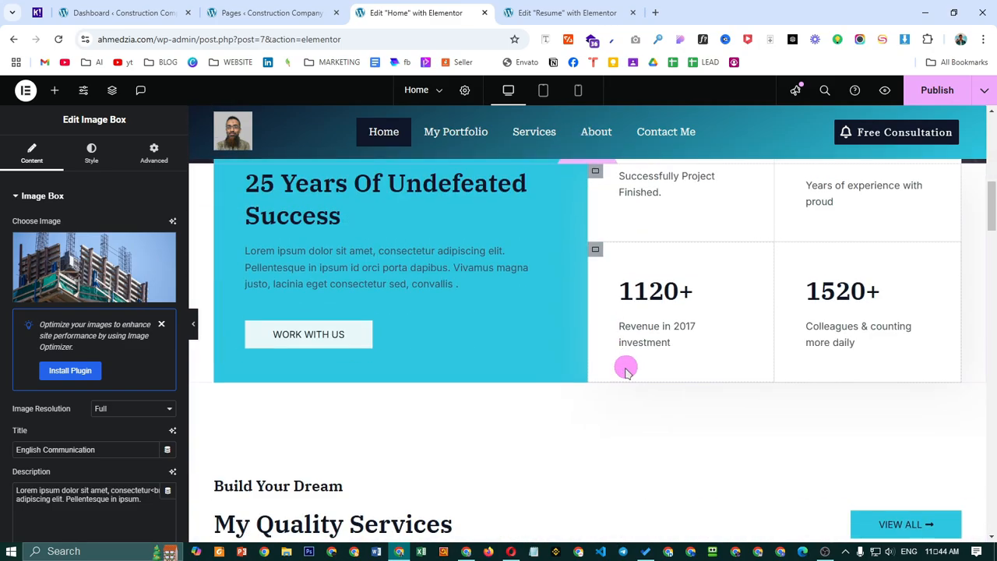
pyautogui.scroll(7, 626, 371)
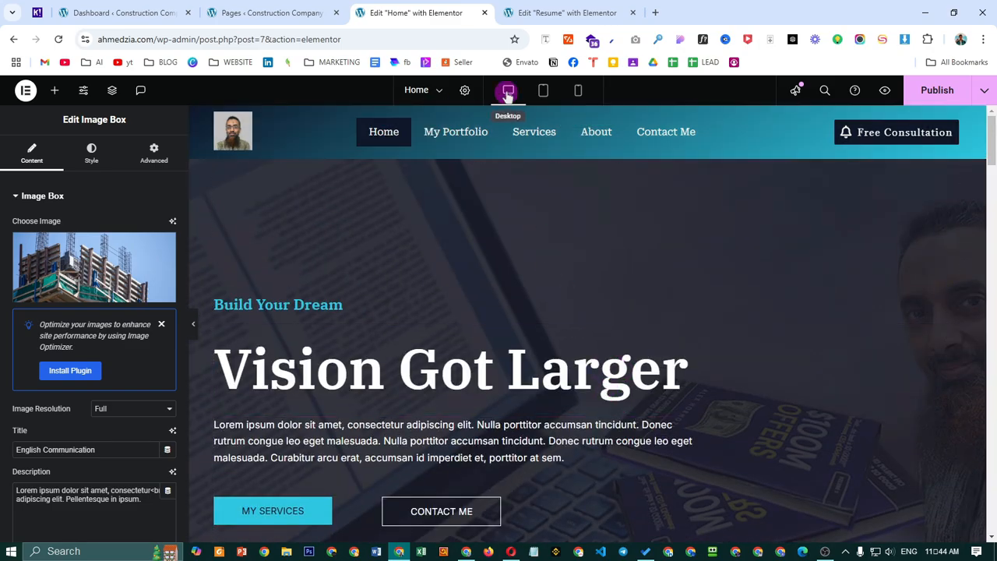
pyautogui.scroll(-7, 550, 312)
pyautogui.scroll(7, 545, 365)
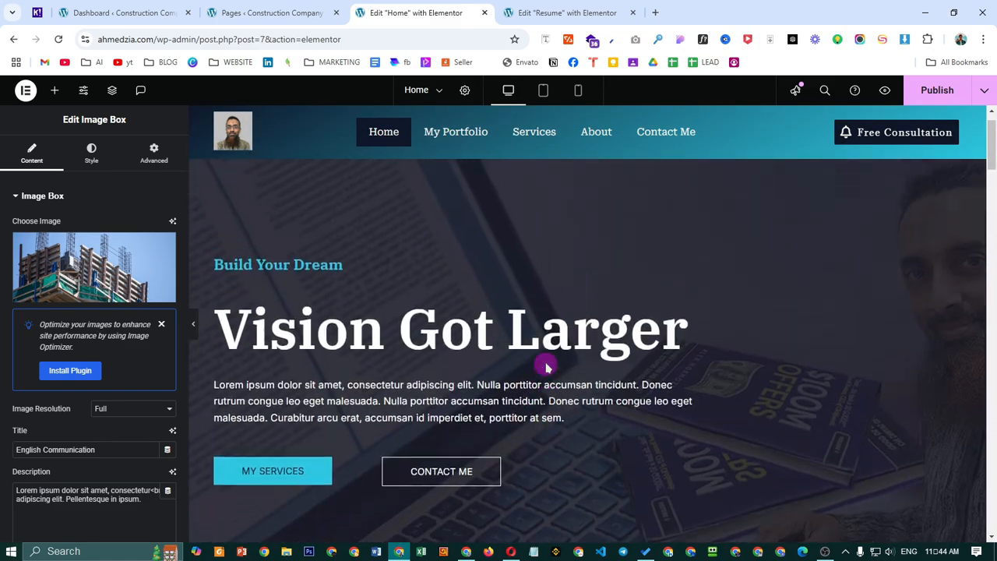
# Switch the page preview to Tablet Portrait and check the services and hero sections.
pyautogui.click(544, 91)
pyautogui.scroll(-10, 559, 292)
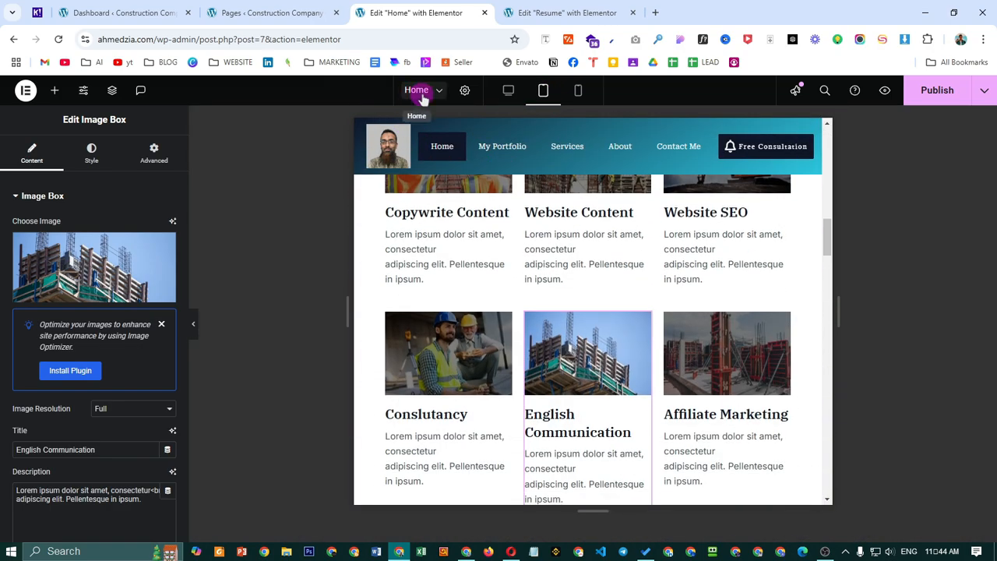
pyautogui.scroll(-2, 628, 356)
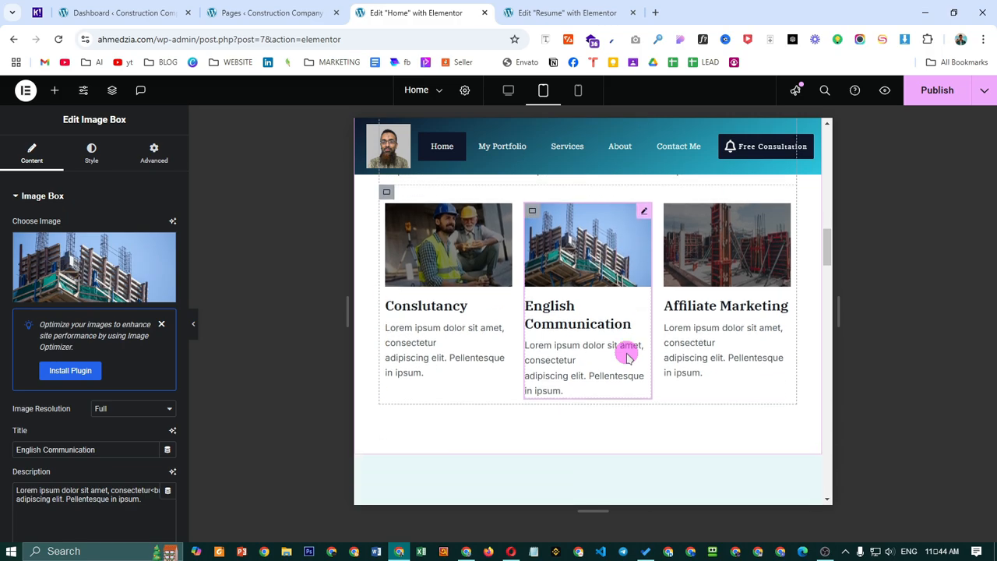
pyautogui.scroll(4, 629, 367)
pyautogui.scroll(10, 628, 366)
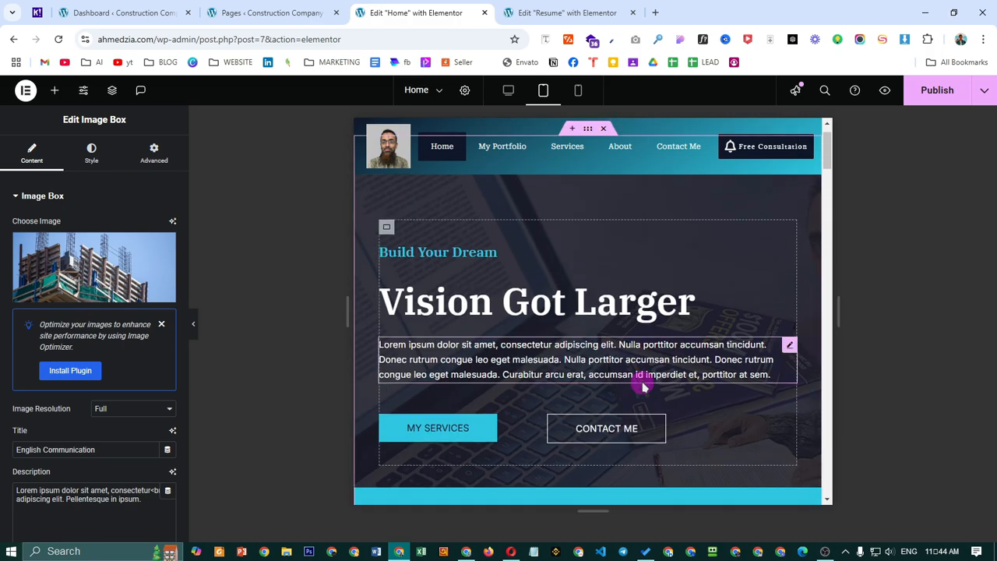
pyautogui.scroll(1, 628, 323)
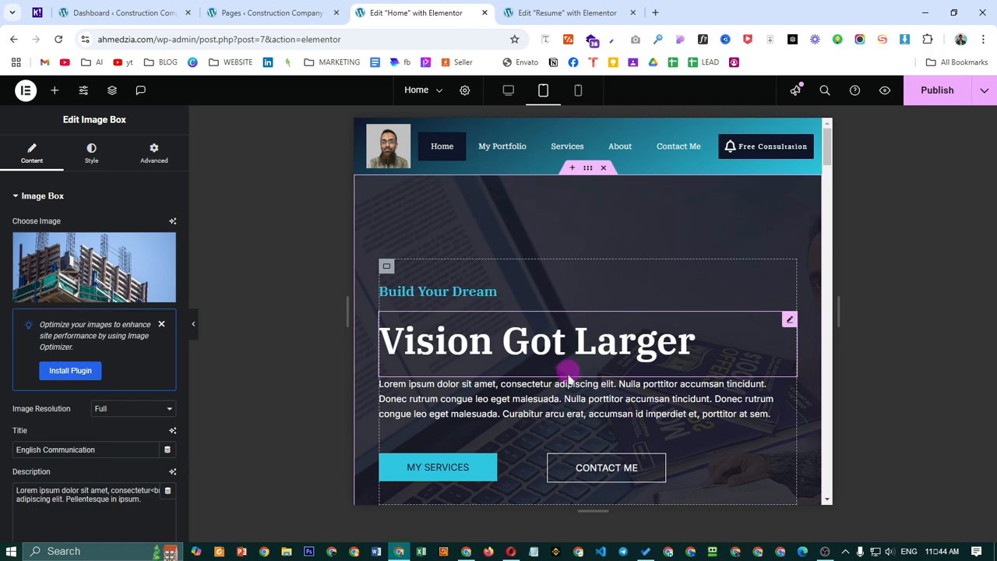
# Examine the tablet layout of the hero section, the "25 Years Of Undefeated Success" block and the statistics grid.
pyautogui.scroll(-1, 538, 385)
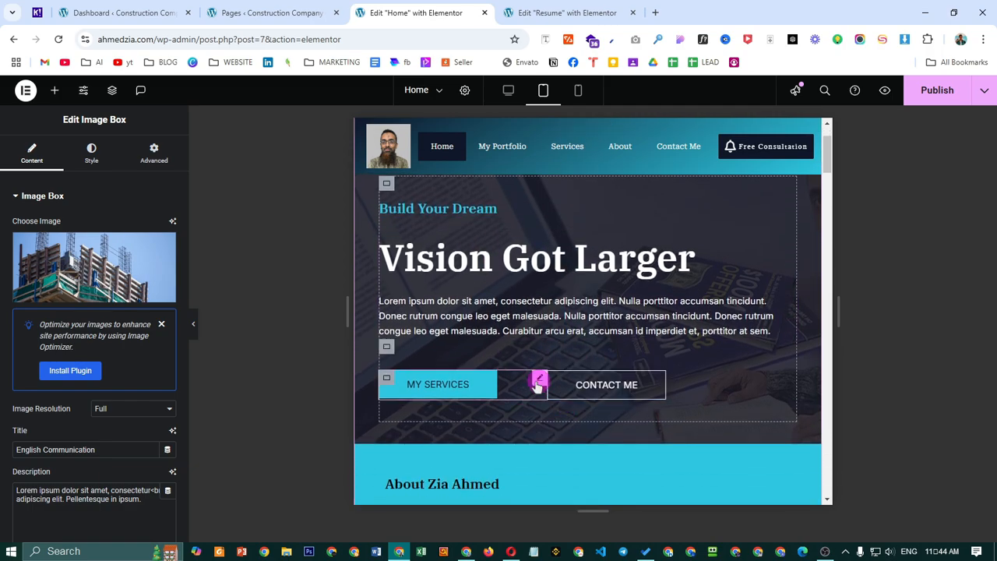
pyautogui.scroll(1, 507, 291)
pyautogui.scroll(-2, 595, 328)
pyautogui.scroll(2, 622, 314)
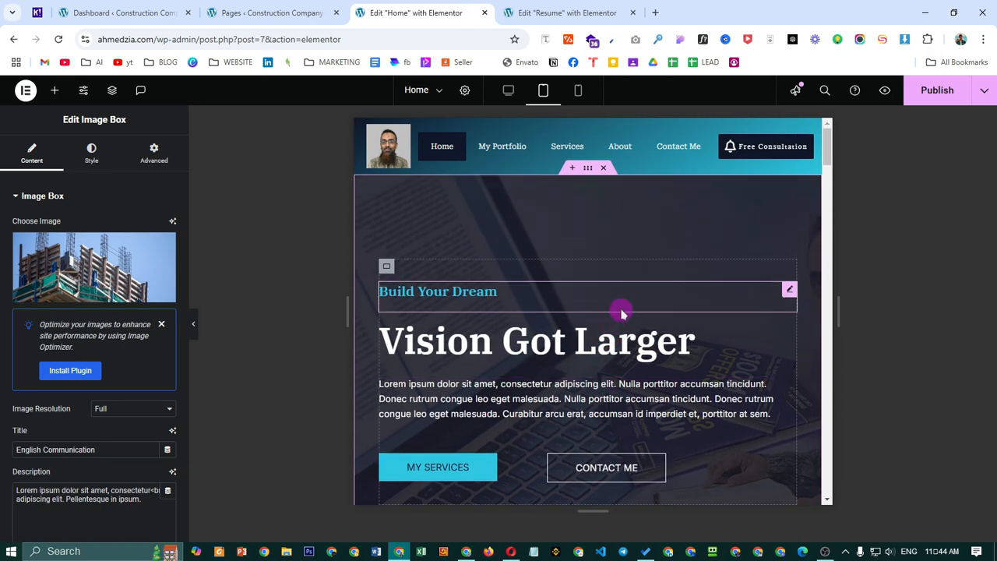
pyautogui.scroll(-5, 647, 324)
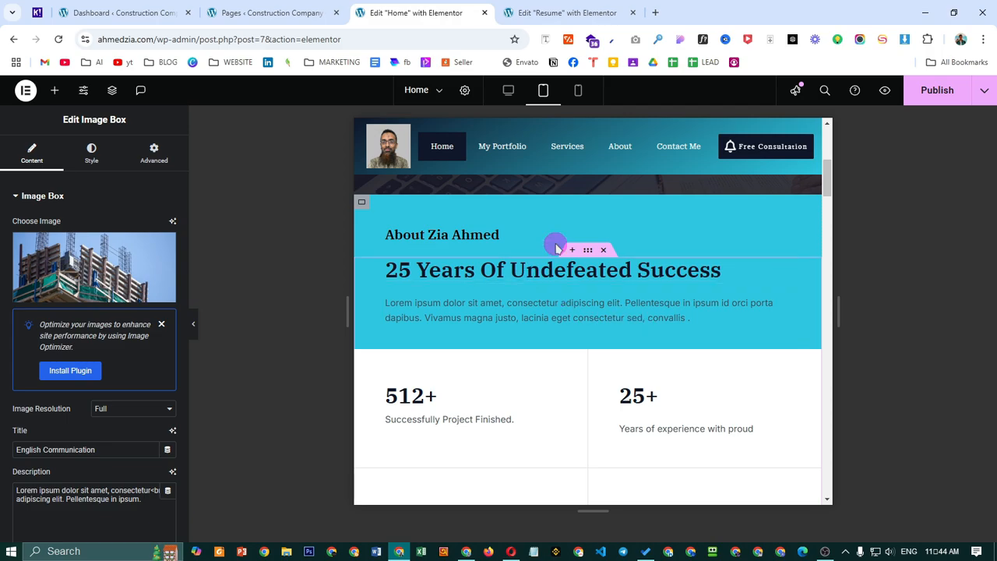
pyautogui.scroll(2, 552, 374)
pyautogui.scroll(-1, 623, 350)
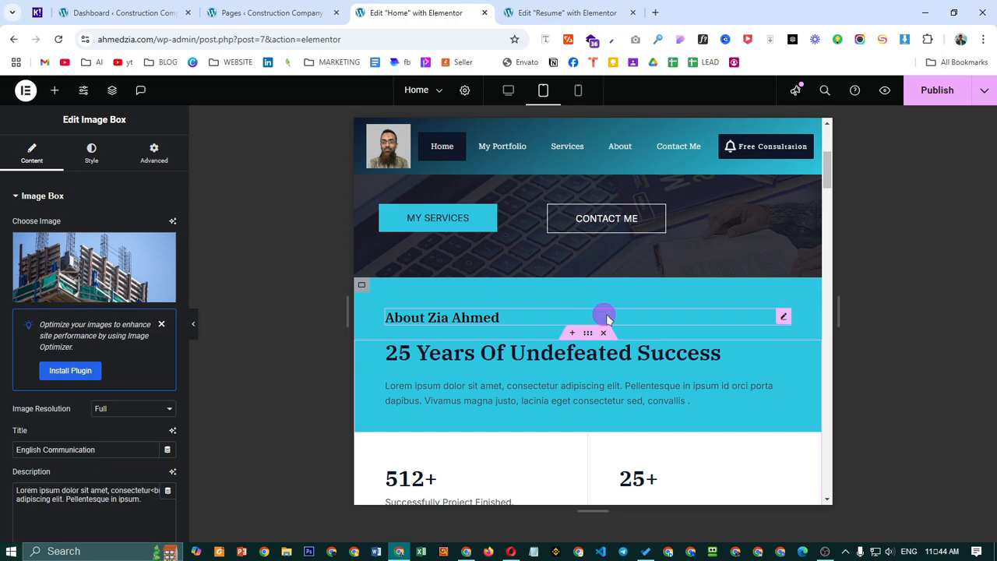
pyautogui.scroll(-3, 595, 397)
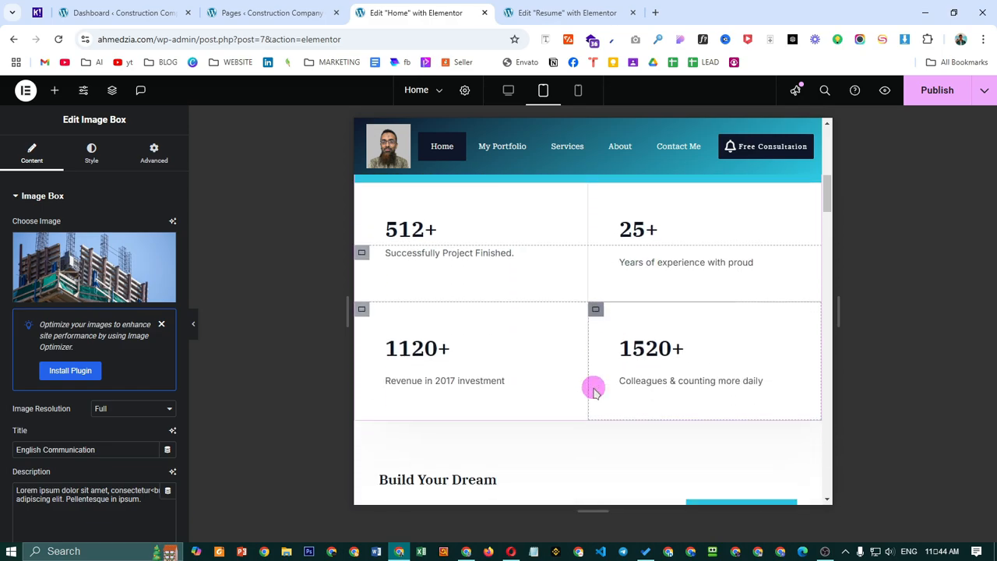
pyautogui.scroll(4, 595, 390)
pyautogui.scroll(-3, 546, 385)
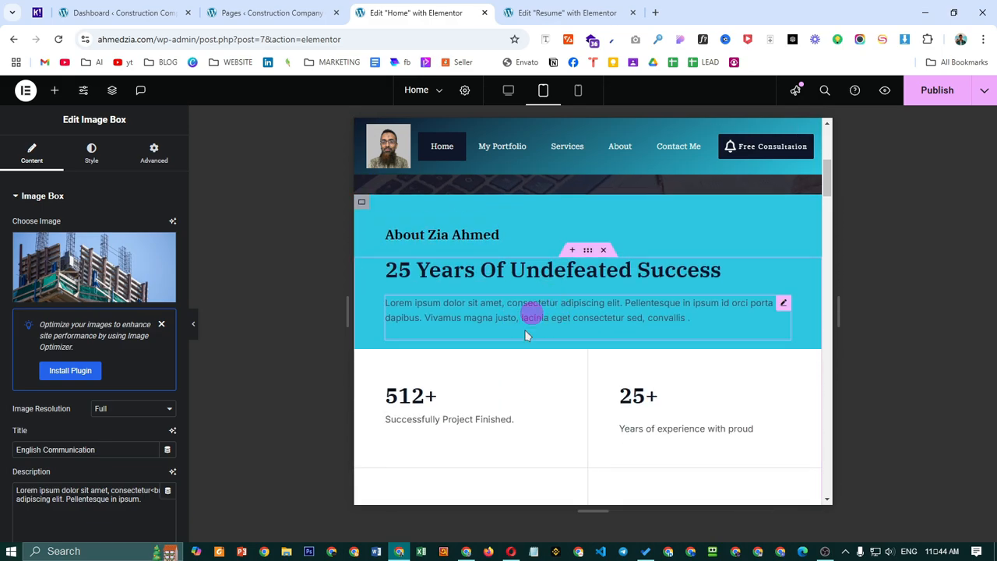
pyautogui.scroll(2, 526, 334)
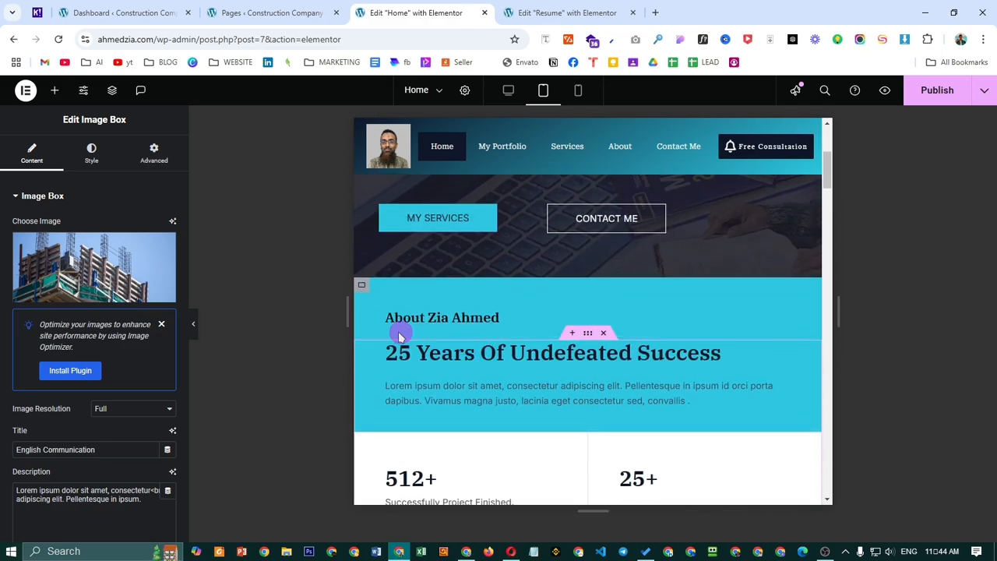
# Select the outer container holding the "25 Years Of Undefeated Success" block and statistics grid, and set its right margin to 32 px.
pyautogui.click(362, 288)
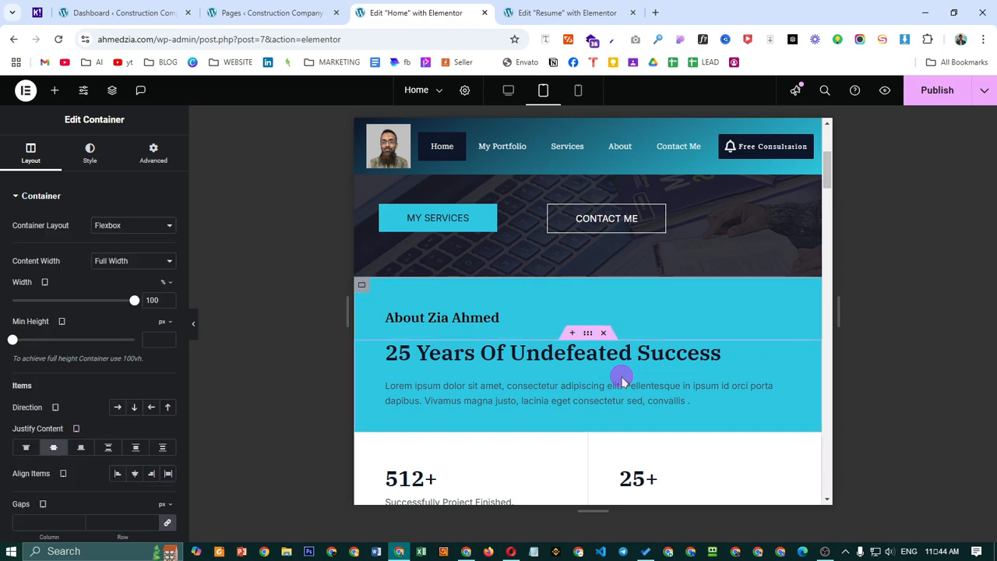
pyautogui.click(588, 334)
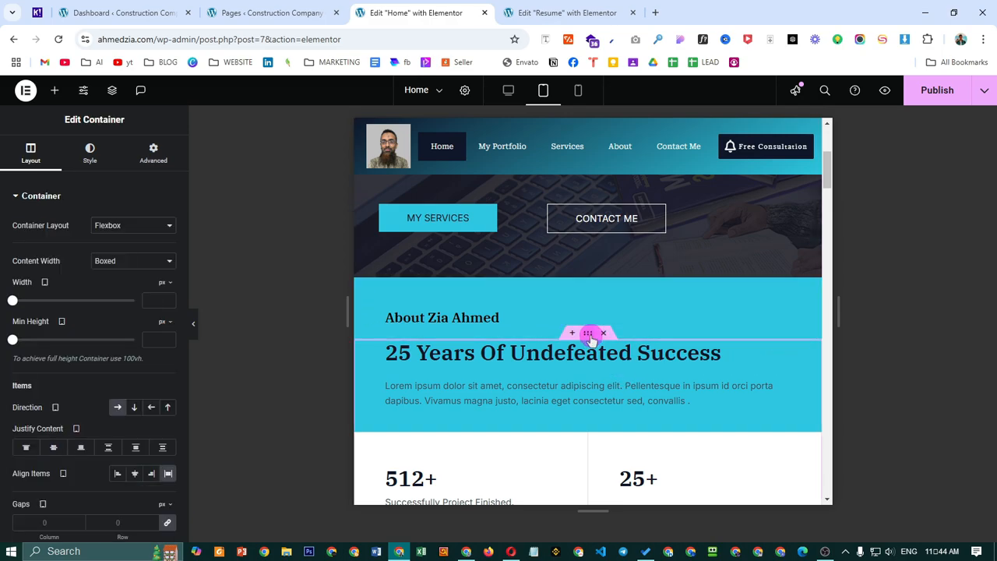
pyautogui.scroll(-2, 609, 352)
pyautogui.scroll(2, 608, 352)
pyautogui.click(154, 151)
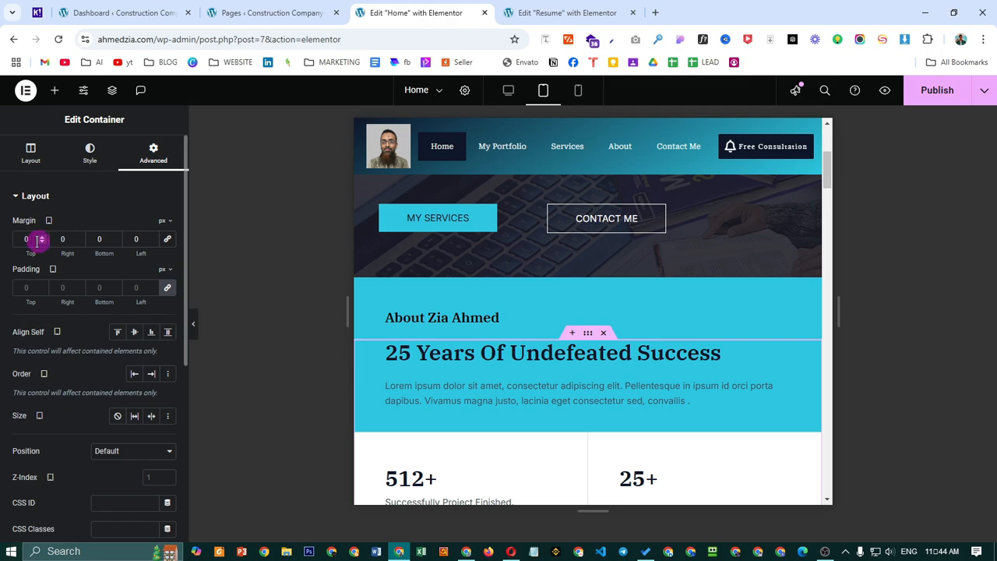
pyautogui.click(79, 236)
# Set the outer container's left margin to 50 px and its right margin to 0.
pyautogui.click(129, 239)
pyautogui.click(152, 236)
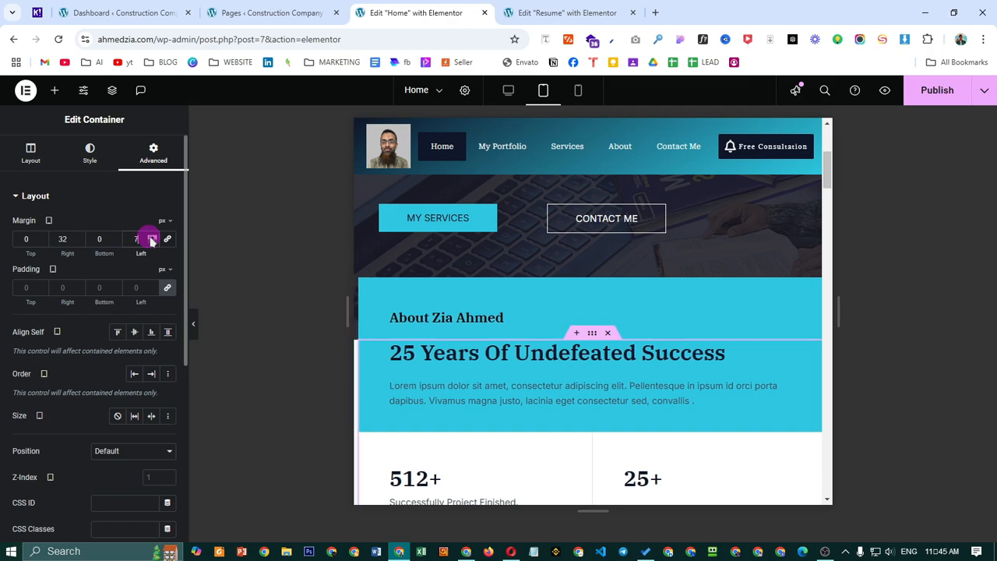
pyautogui.click(152, 237)
pyautogui.click(152, 236)
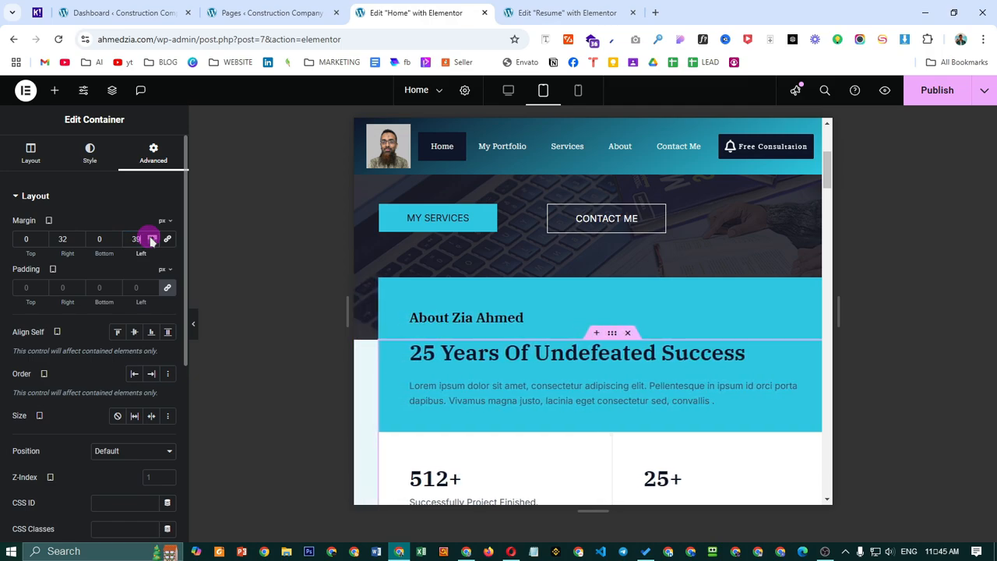
pyautogui.click(151, 237)
pyautogui.click(152, 237)
pyautogui.click(152, 237)
pyautogui.click(152, 237)
pyautogui.click(151, 237)
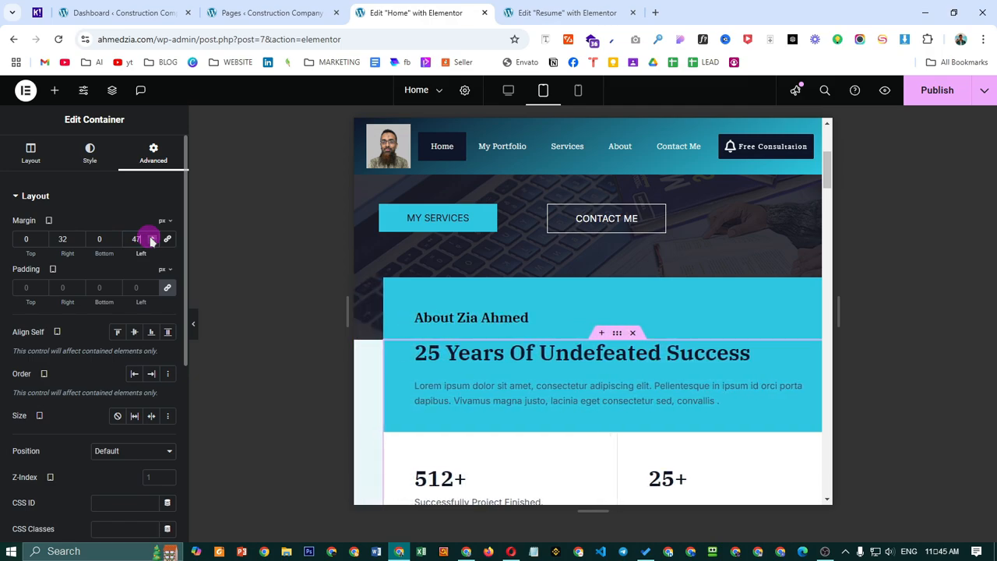
pyautogui.click(152, 237)
pyautogui.click(152, 237)
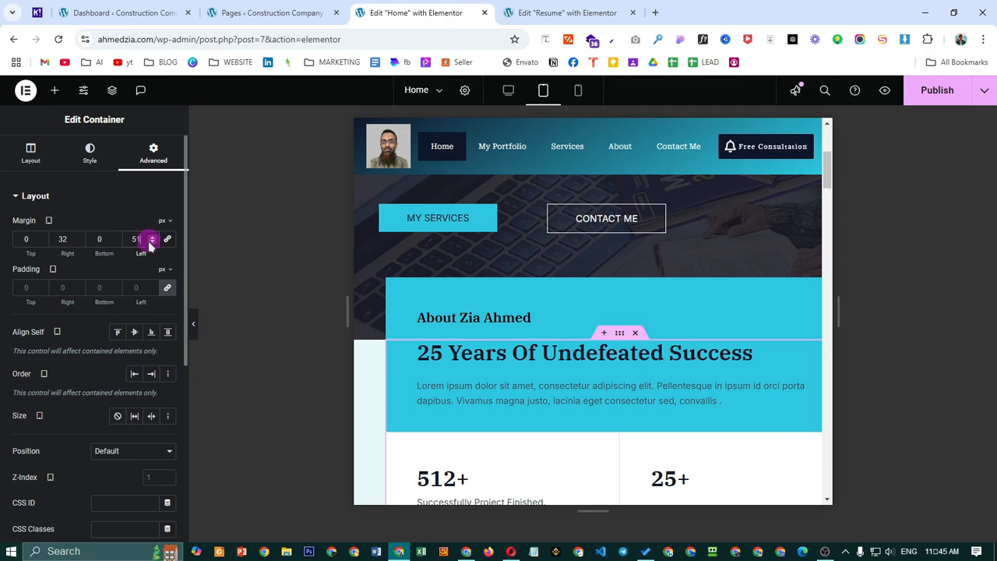
pyautogui.click(152, 242)
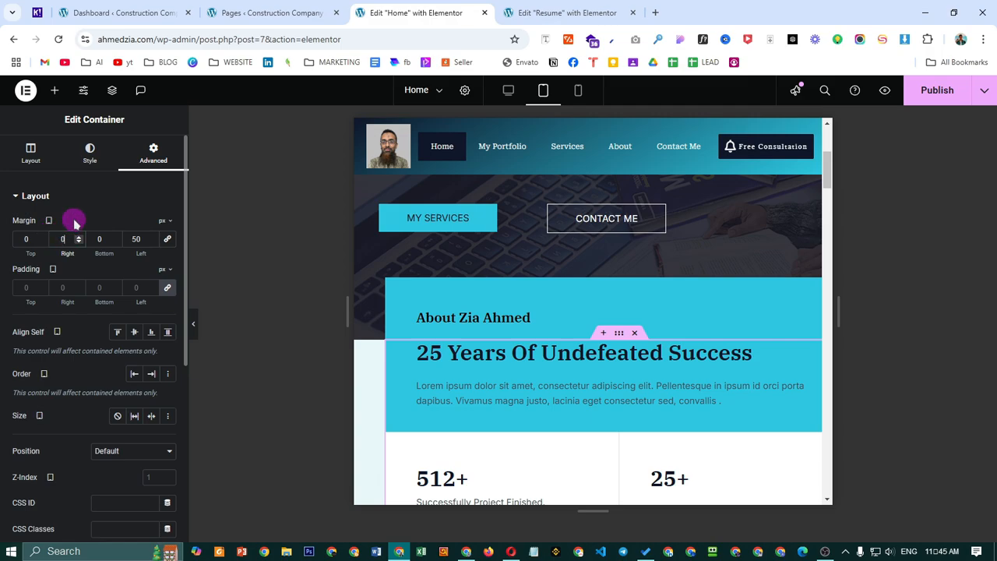
# Check how the "25 Years Of Undefeated Success" block and statistics grid are aligned against the tablet page edges.
pyautogui.scroll(-2, 623, 296)
pyautogui.scroll(2, 735, 338)
pyautogui.scroll(-1, 768, 340)
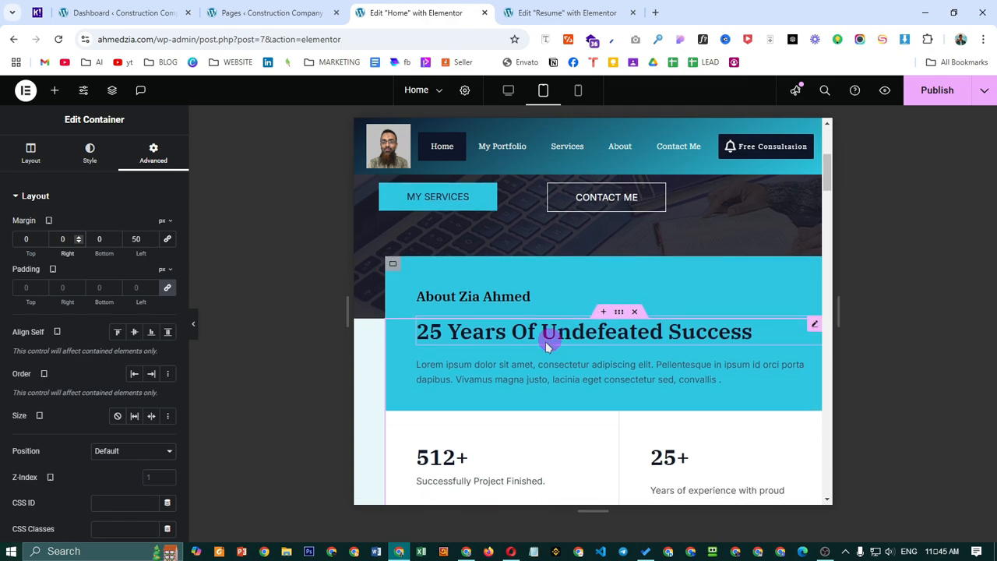
pyautogui.scroll(1, 548, 346)
pyautogui.scroll(-4, 575, 351)
pyautogui.scroll(3, 619, 351)
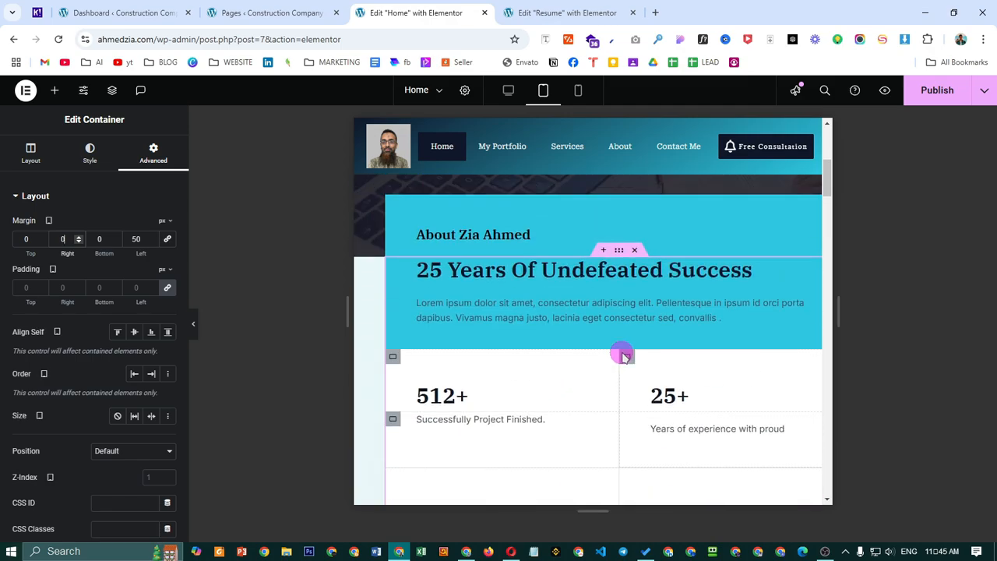
pyautogui.scroll(1, 623, 356)
pyautogui.scroll(-2, 717, 325)
pyautogui.scroll(2, 610, 325)
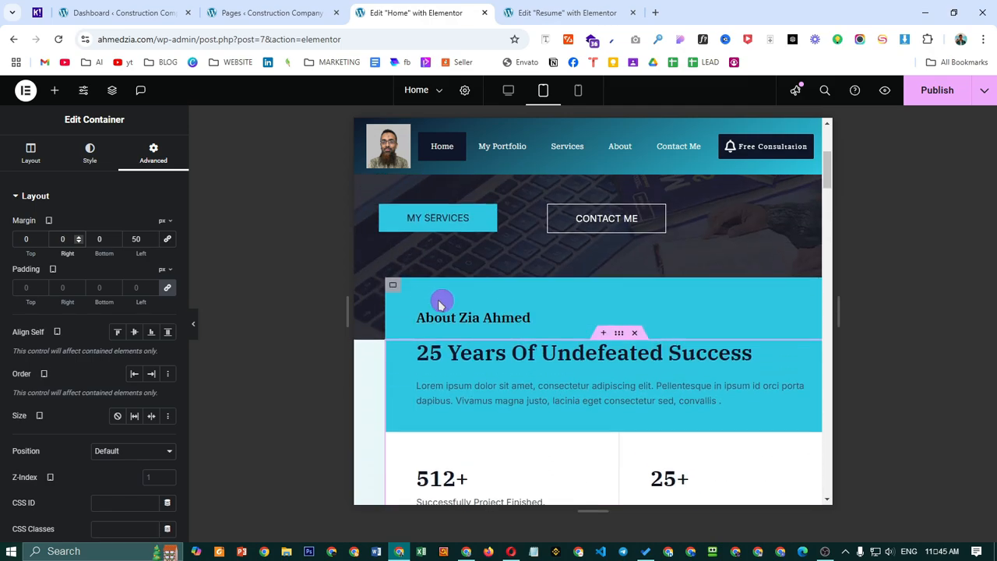
# Set the width of the blue "25 Years Of Undefeated Success" container to 80%.
pyautogui.click(391, 286)
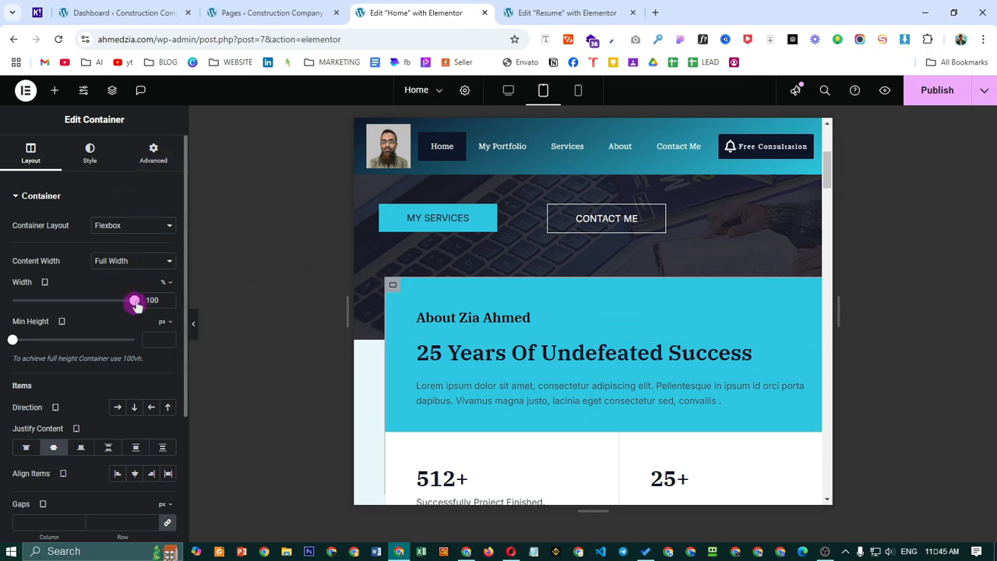
pyautogui.moveTo(136, 304); pyautogui.dragTo(116, 302)
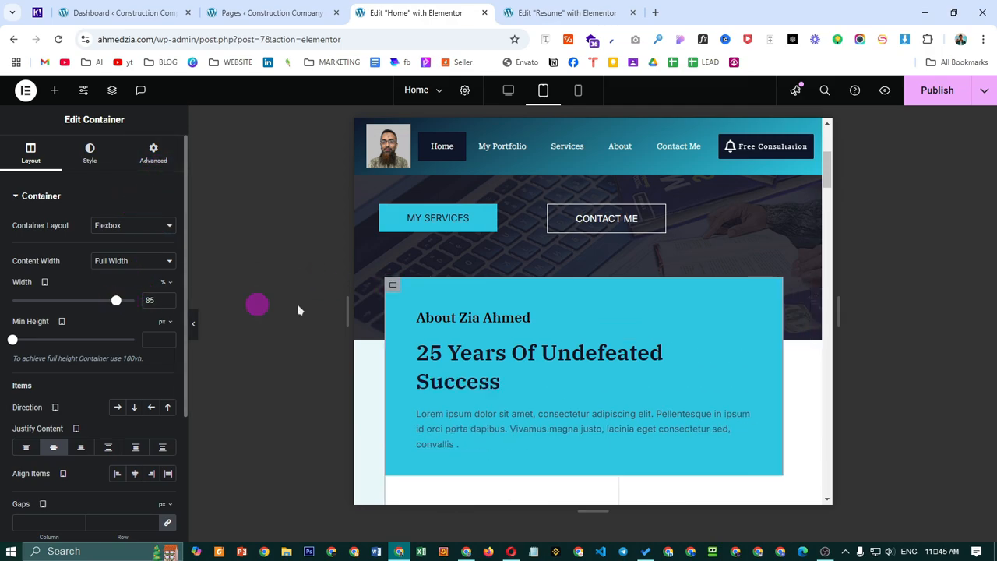
pyautogui.scroll(-3, 572, 292)
pyautogui.scroll(2, 644, 332)
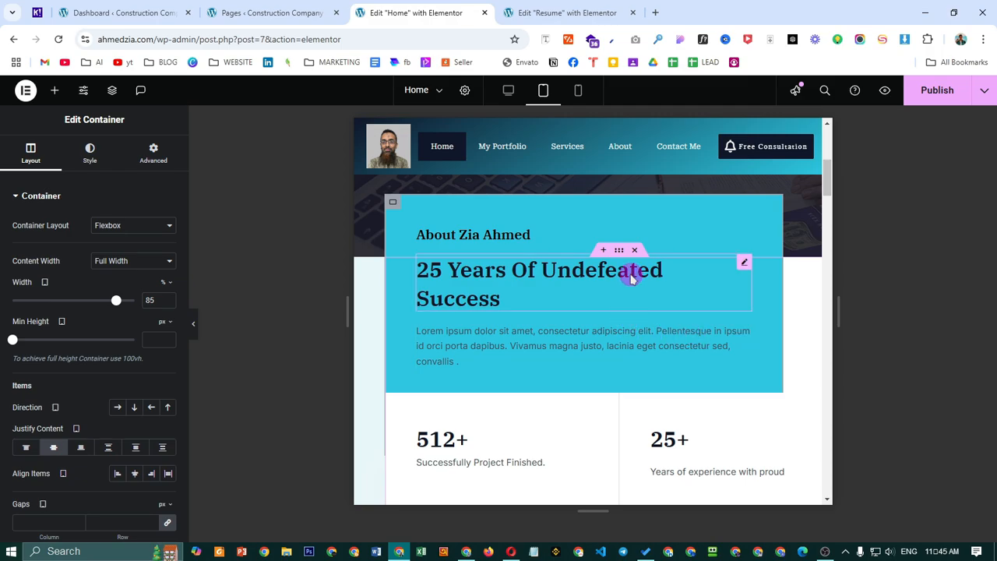
pyautogui.click(169, 304)
pyautogui.click(169, 304)
pyautogui.click(169, 303)
pyautogui.click(169, 304)
pyautogui.click(169, 304)
pyautogui.click(169, 304)
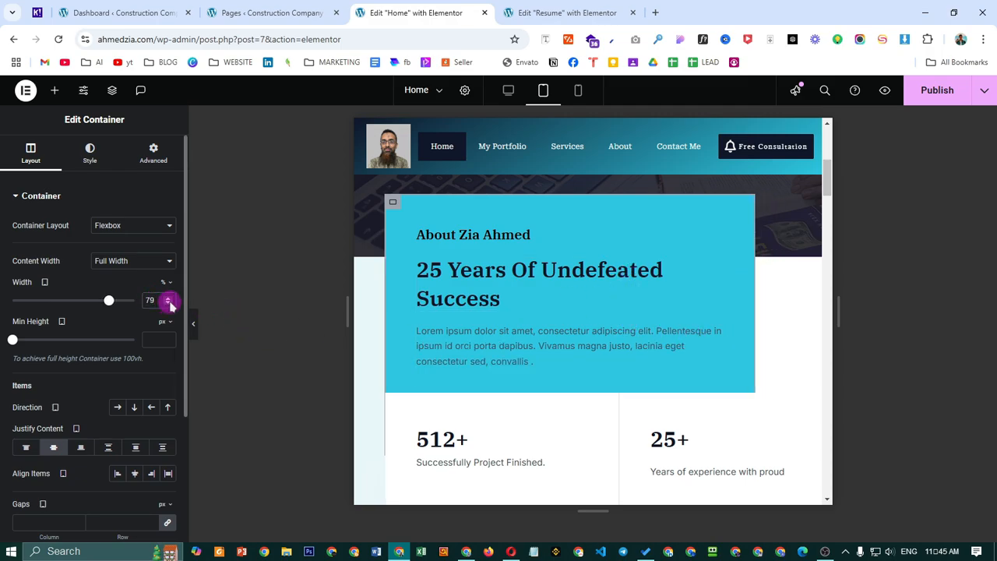
pyautogui.click(168, 297)
pyautogui.scroll(-2, 642, 341)
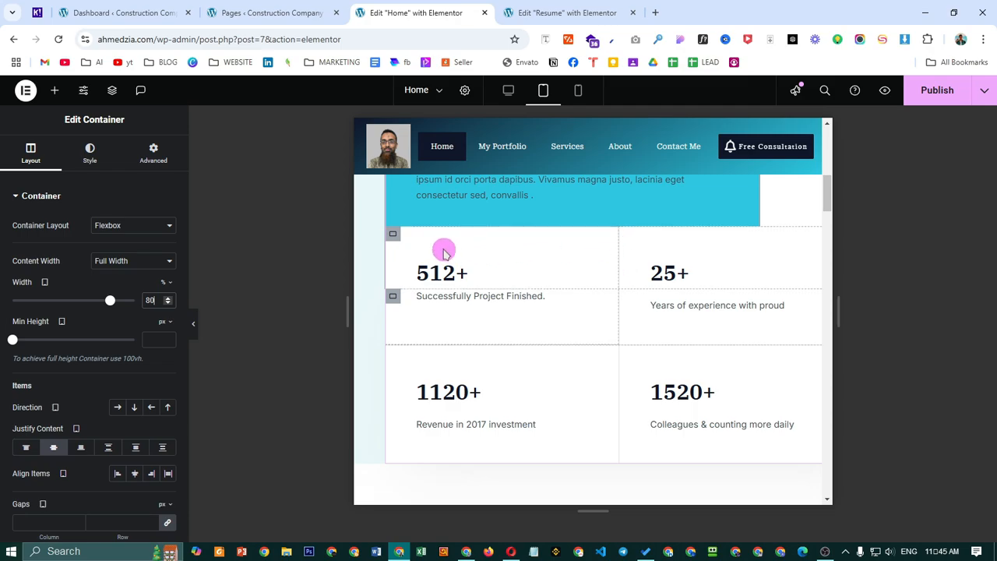
# Select the outer container holding the "25 Years Of Undefeated Success" block and statistics grid, and set its left margin to 60 px.
pyautogui.click(392, 238)
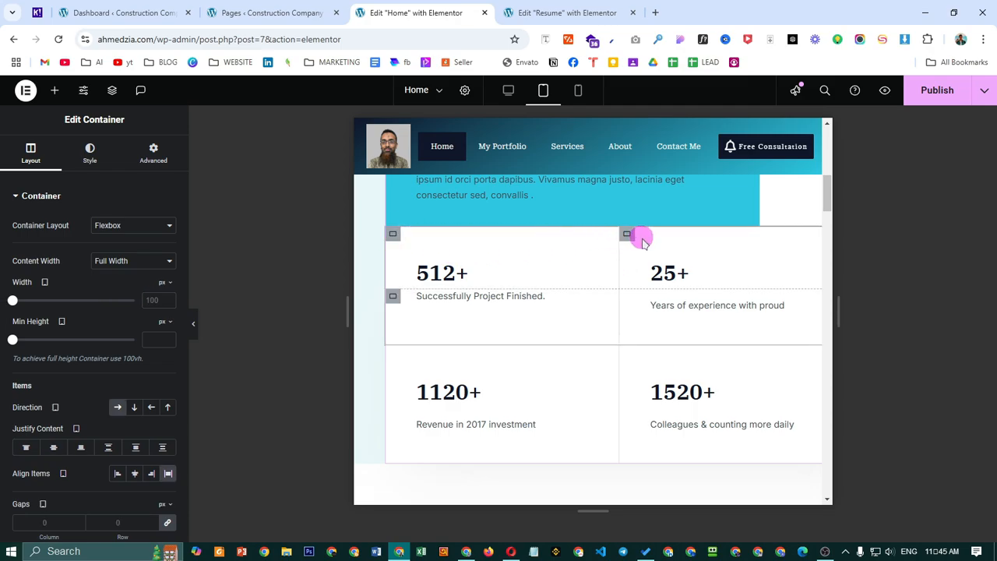
pyautogui.scroll(1, 668, 265)
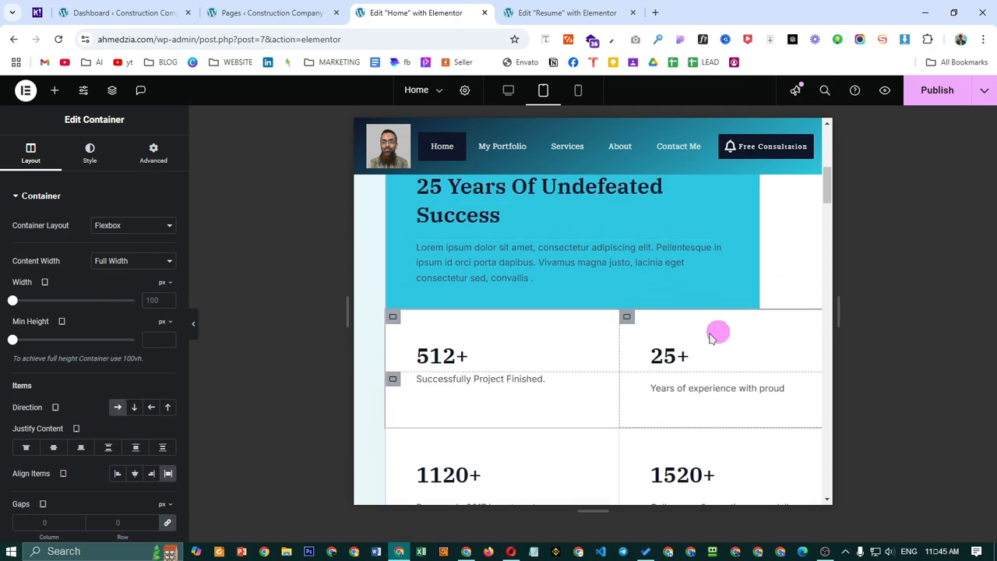
pyautogui.scroll(1, 696, 334)
pyautogui.scroll(-2, 569, 382)
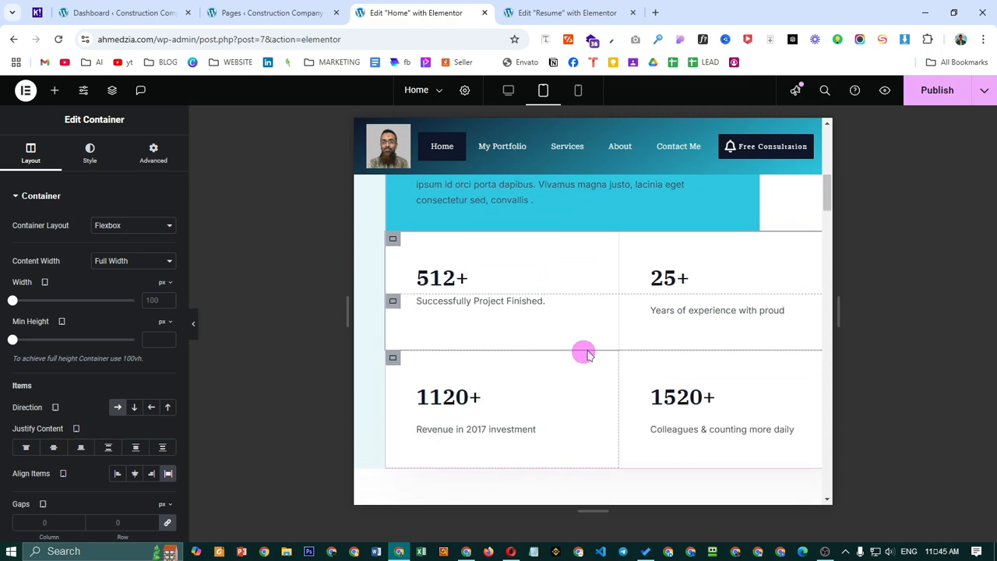
pyautogui.scroll(2, 592, 312)
pyautogui.click(618, 250)
pyautogui.scroll(-2, 624, 312)
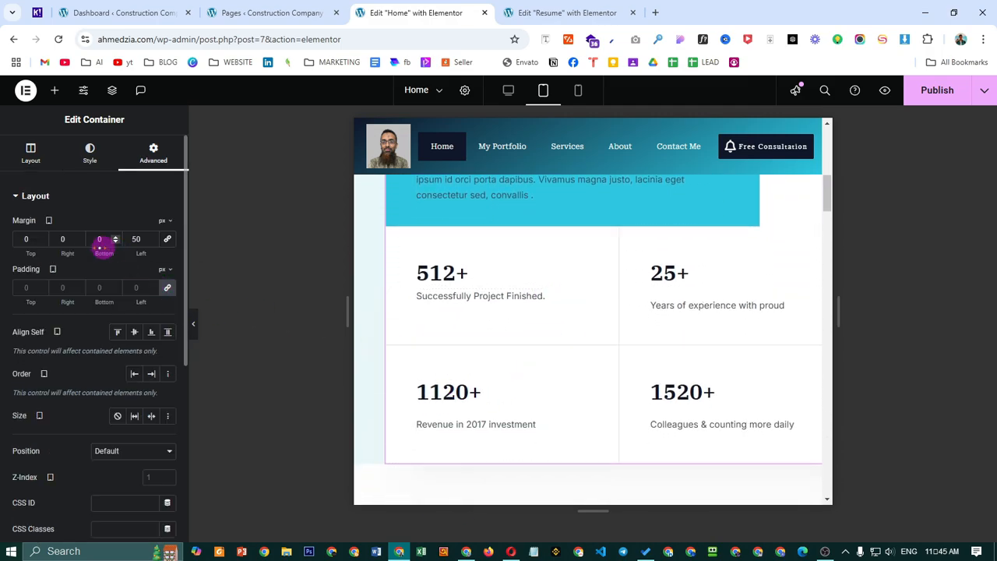
pyautogui.click(152, 238)
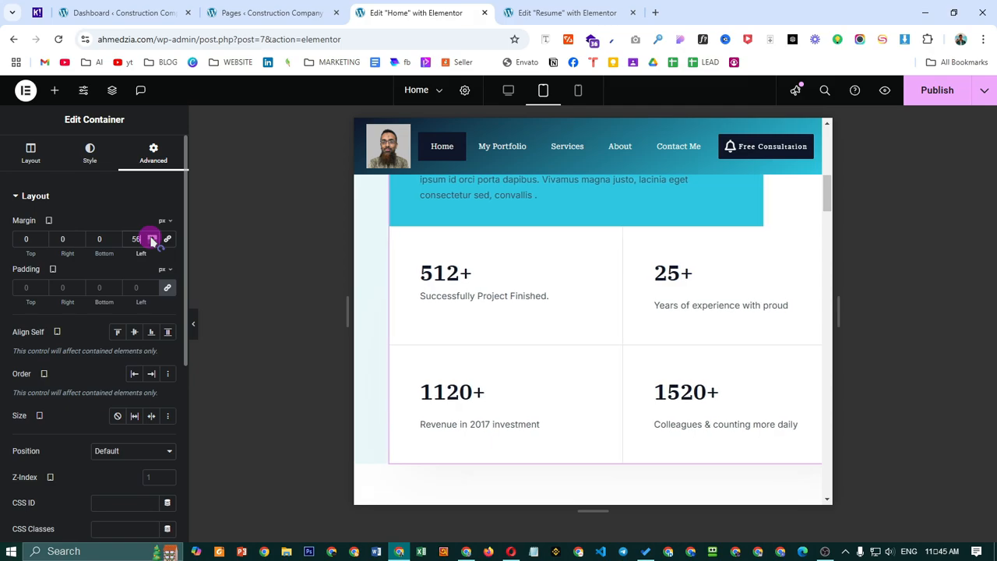
pyautogui.click(152, 238)
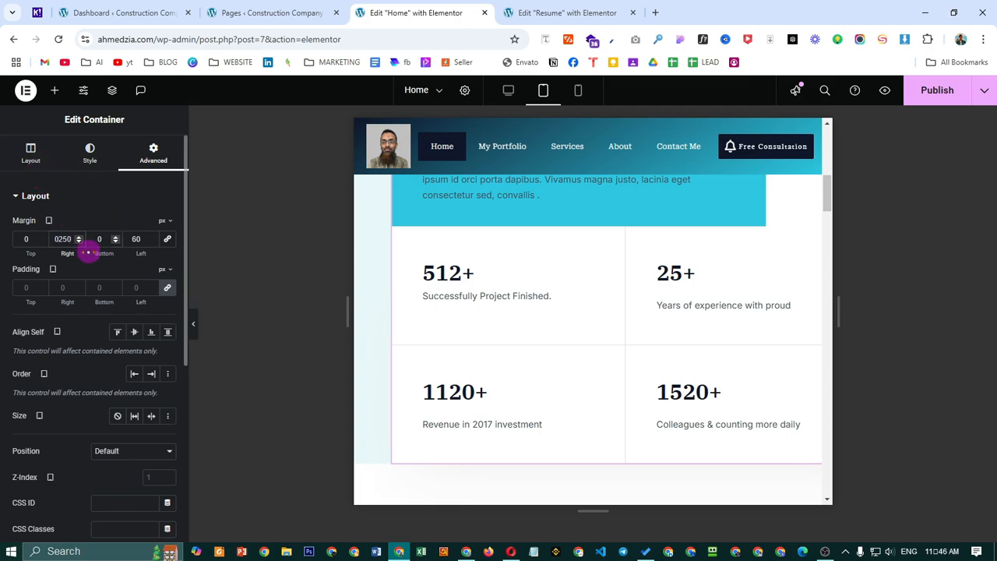
# Reset the outer container's right margin to 0, and set its right padding to 20 px independently of the other sides.
pyautogui.moveTo(47, 243); pyautogui.dragTo(73, 224)
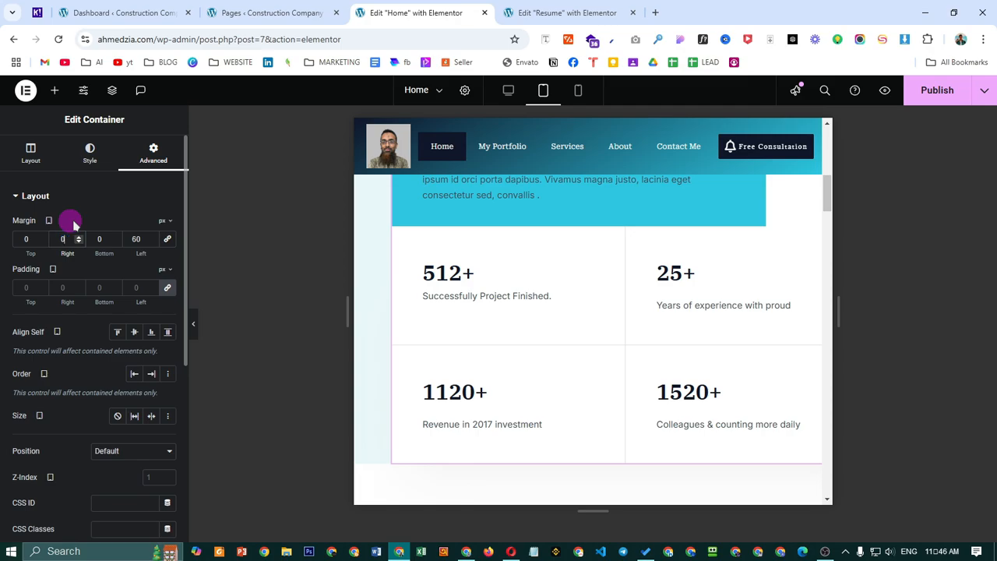
pyautogui.click(81, 293)
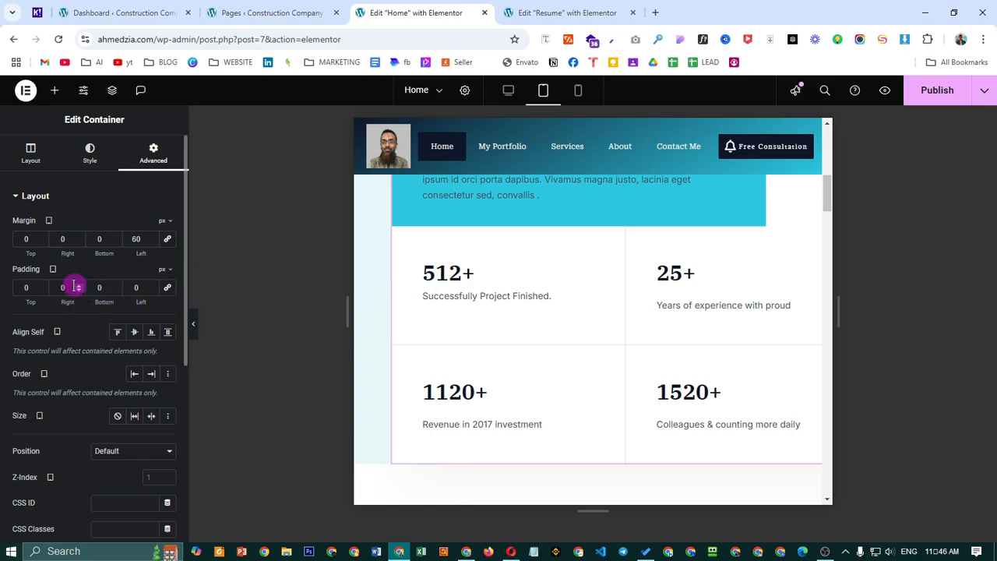
pyautogui.moveTo(81, 288); pyautogui.dragTo(239, 311)
pyautogui.scroll(2, 657, 374)
pyautogui.scroll(-2, 597, 367)
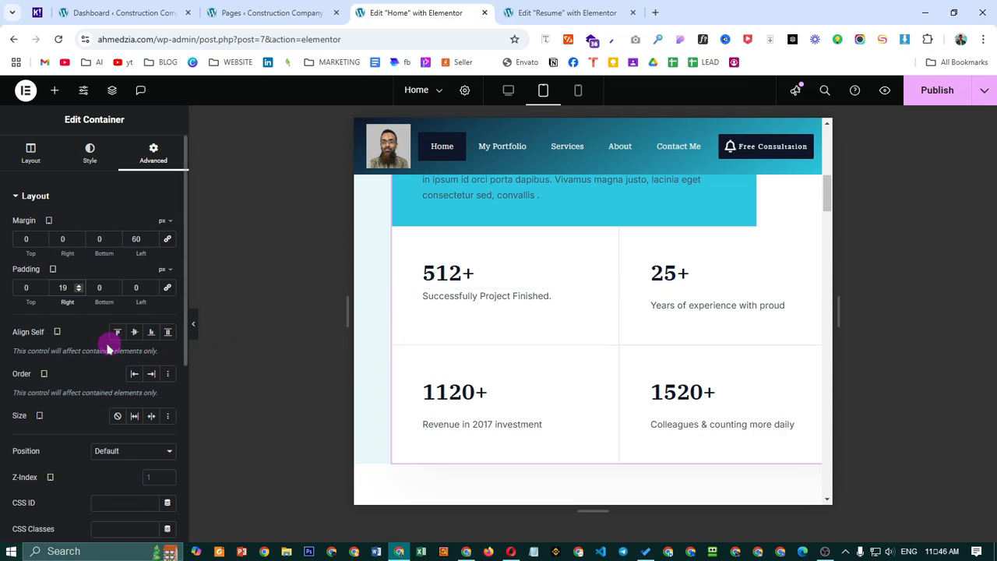
pyautogui.click(79, 292)
pyautogui.click(78, 285)
pyautogui.click(78, 285)
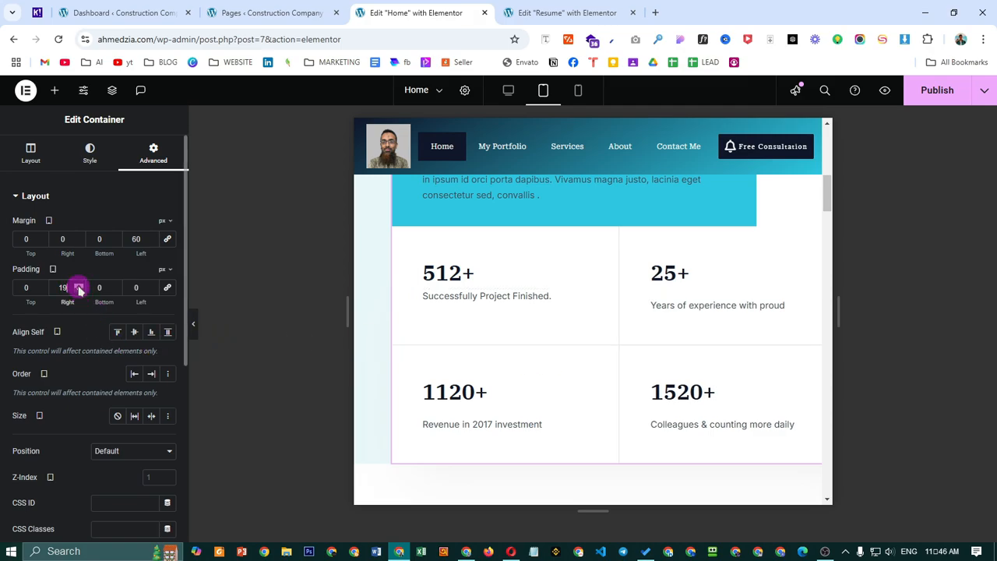
pyautogui.scroll(2, 678, 328)
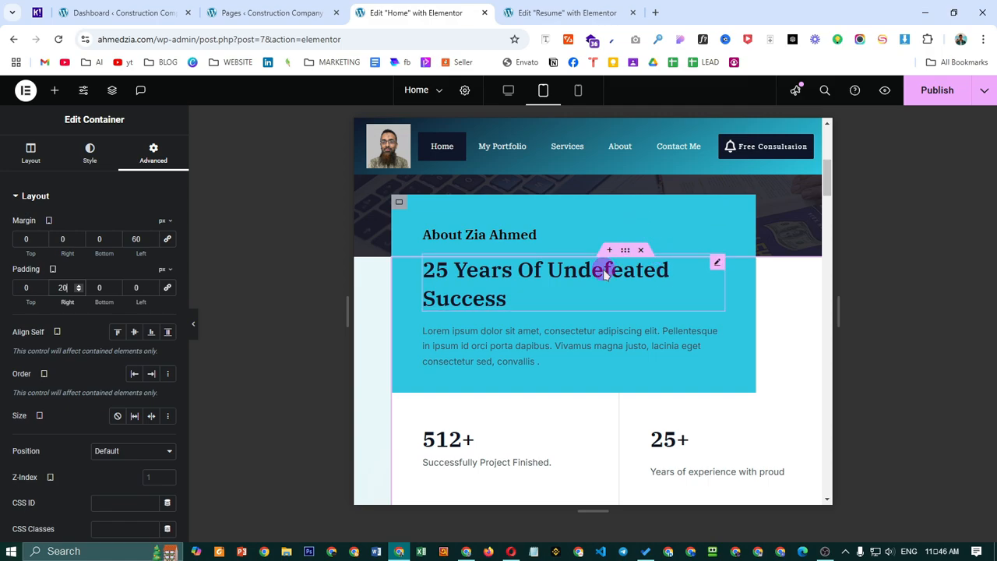
# Set the width of the blue "25 Years Of Undefeated Success" container to 100%.
pyautogui.click(660, 322)
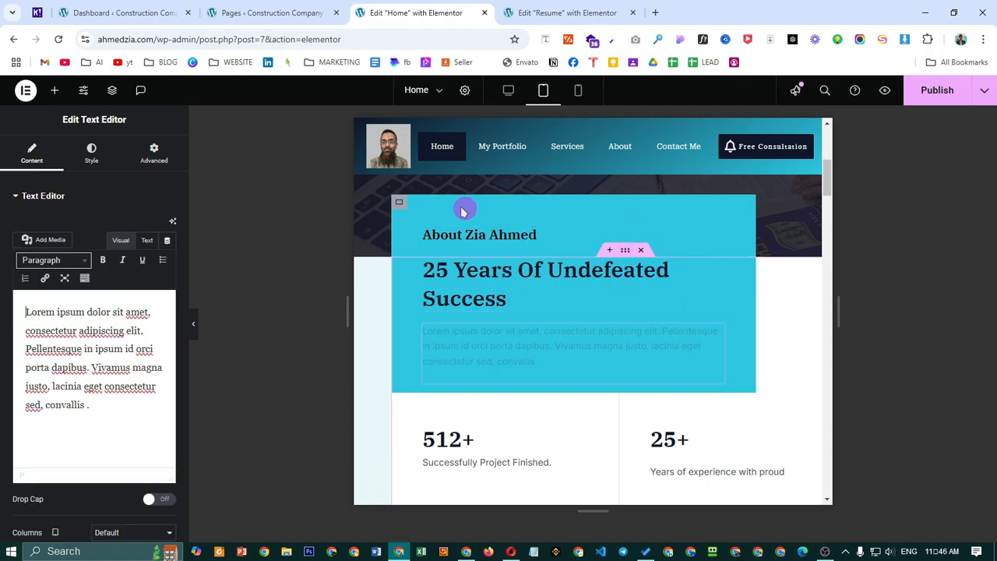
pyautogui.click(399, 203)
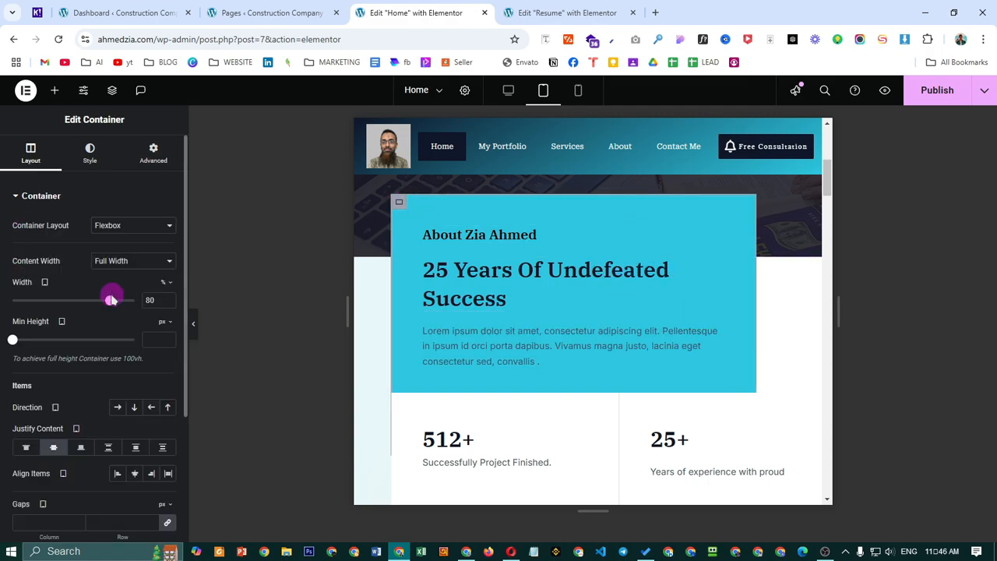
pyautogui.moveTo(111, 303); pyautogui.dragTo(142, 304)
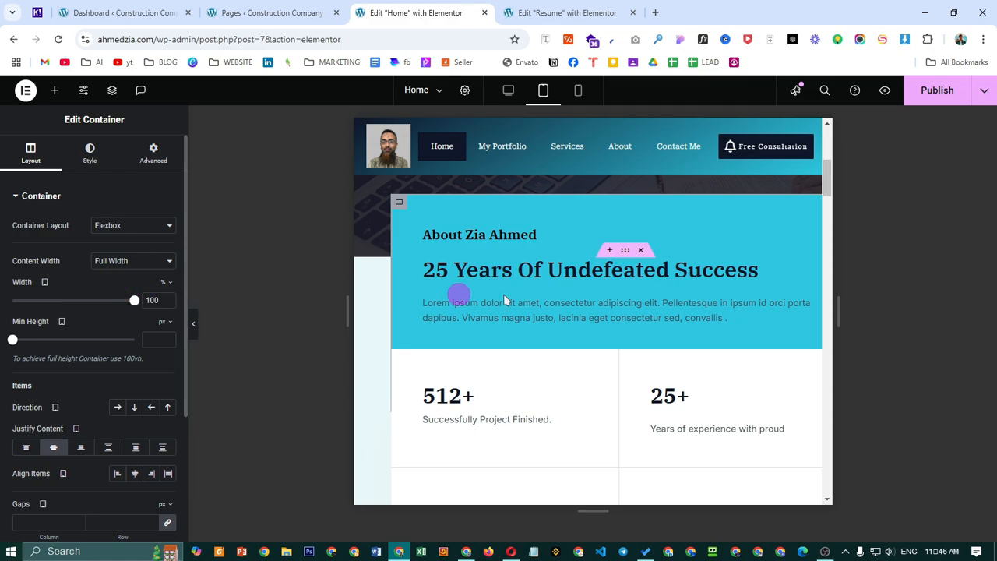
pyautogui.scroll(-3, 591, 328)
pyautogui.scroll(3, 593, 329)
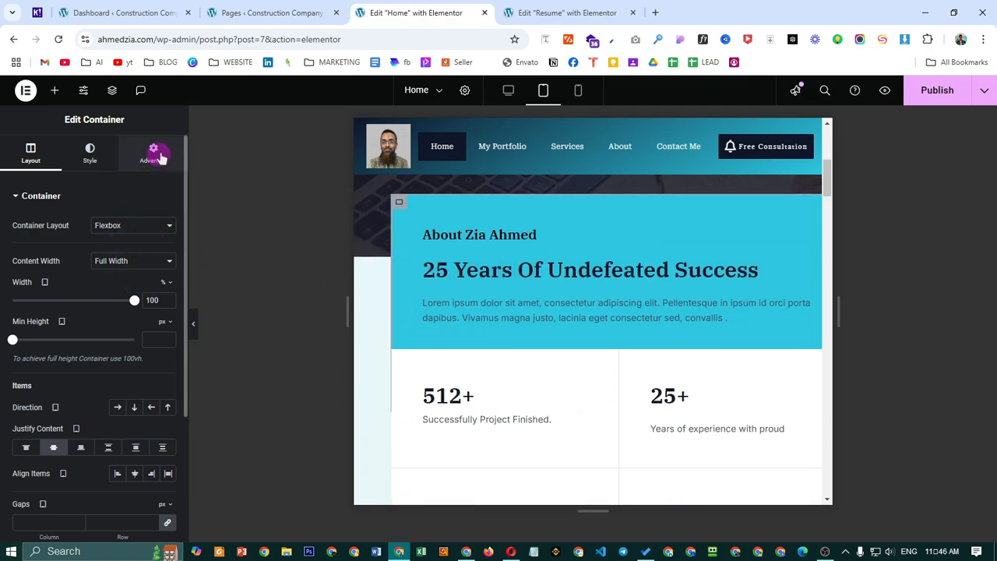
# Set the right padding of the outer container around the blue block and statistics grid to 120 px.
pyautogui.click(624, 253)
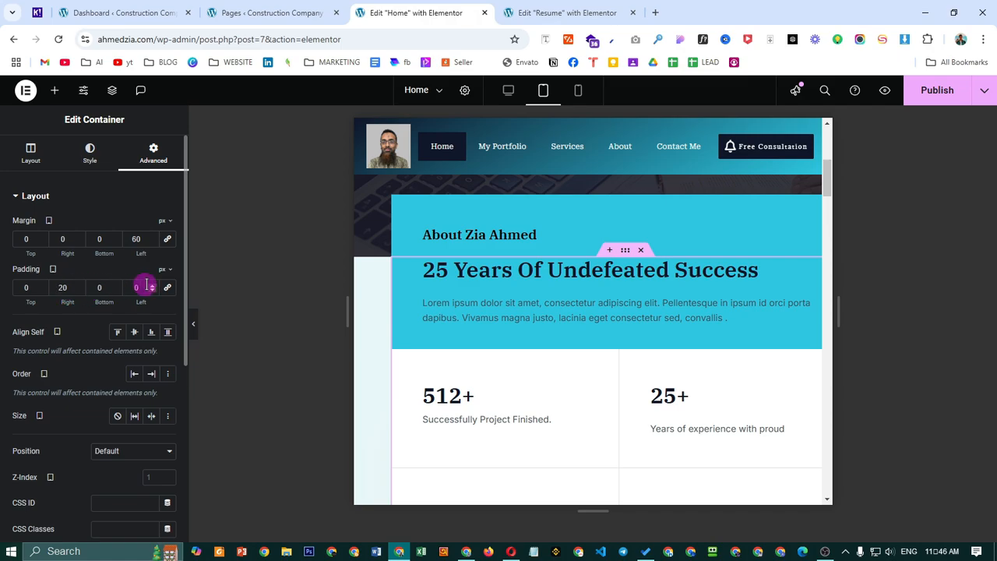
pyautogui.moveTo(78, 287); pyautogui.dragTo(77, 289)
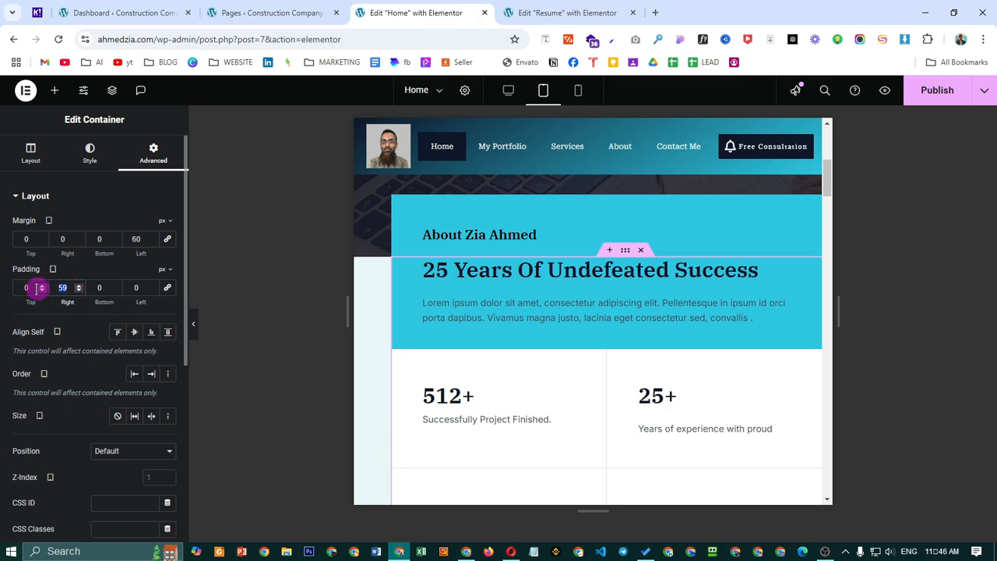
pyautogui.write('120')
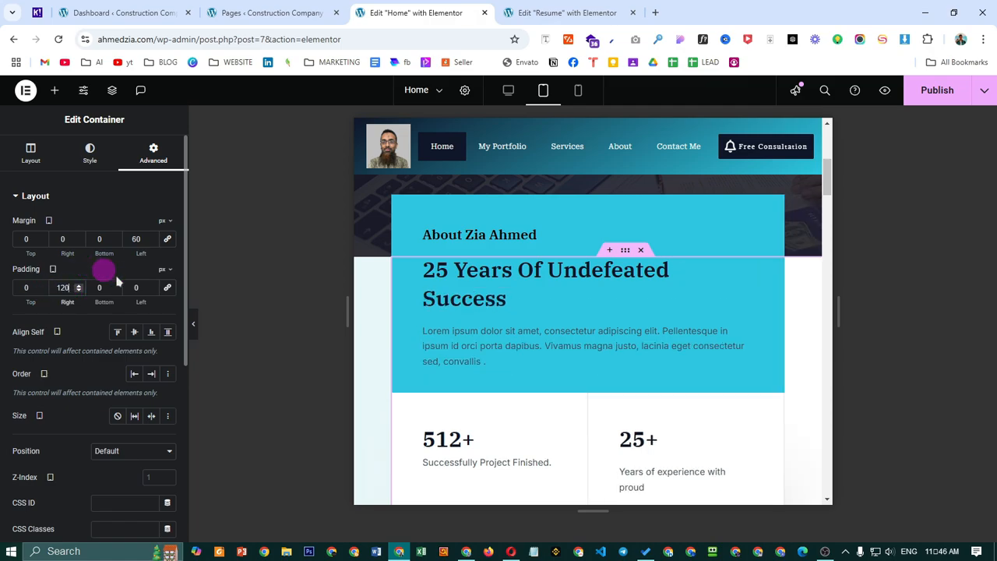
# Examine how the blue block and statistics grid line up with the "Vision Got Larger" hero section in the tablet layout.
pyautogui.scroll(-3, 601, 267)
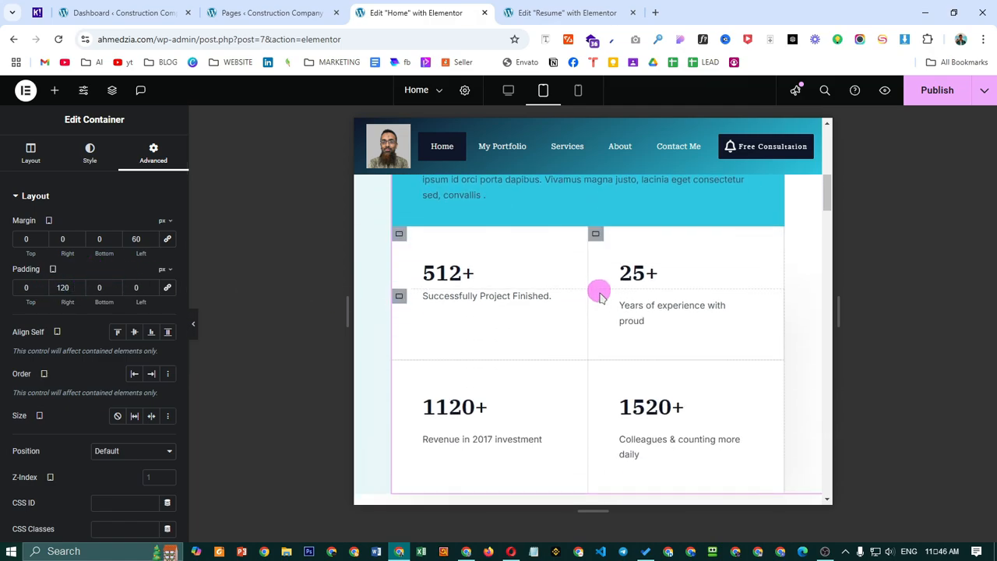
pyautogui.scroll(1, 623, 448)
pyautogui.scroll(2, 597, 360)
pyautogui.scroll(-1, 552, 379)
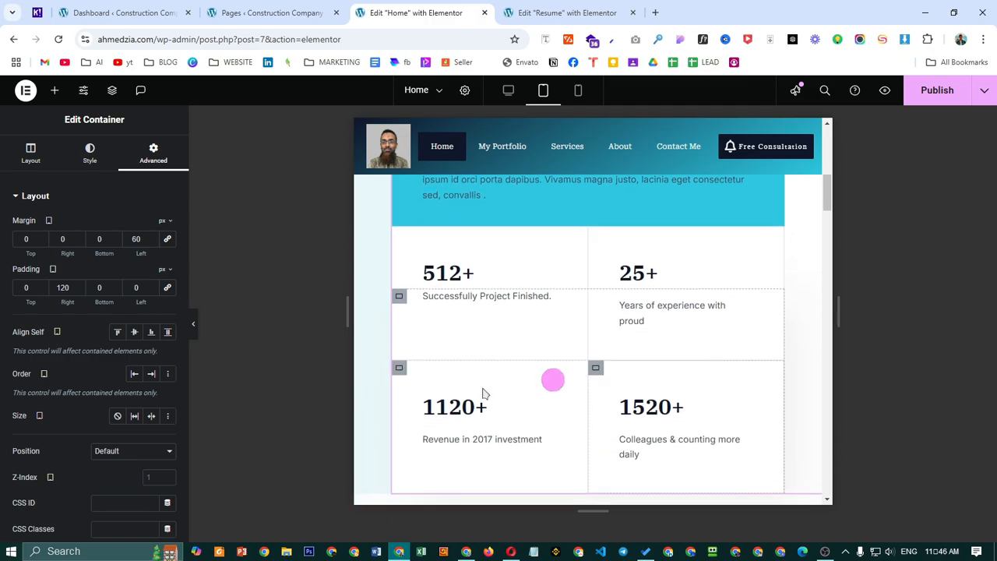
pyautogui.scroll(3, 646, 343)
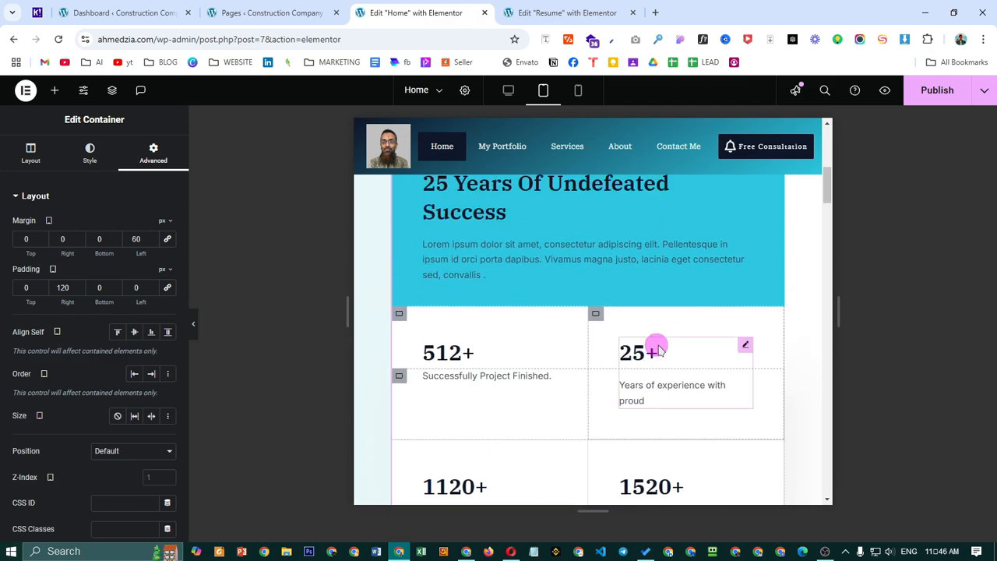
pyautogui.scroll(2, 650, 361)
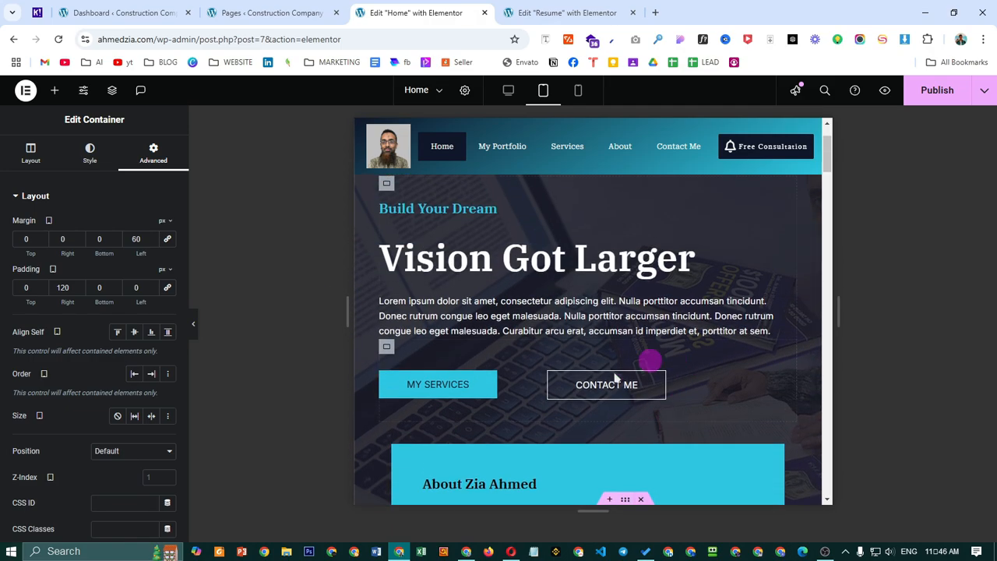
pyautogui.scroll(-2, 430, 334)
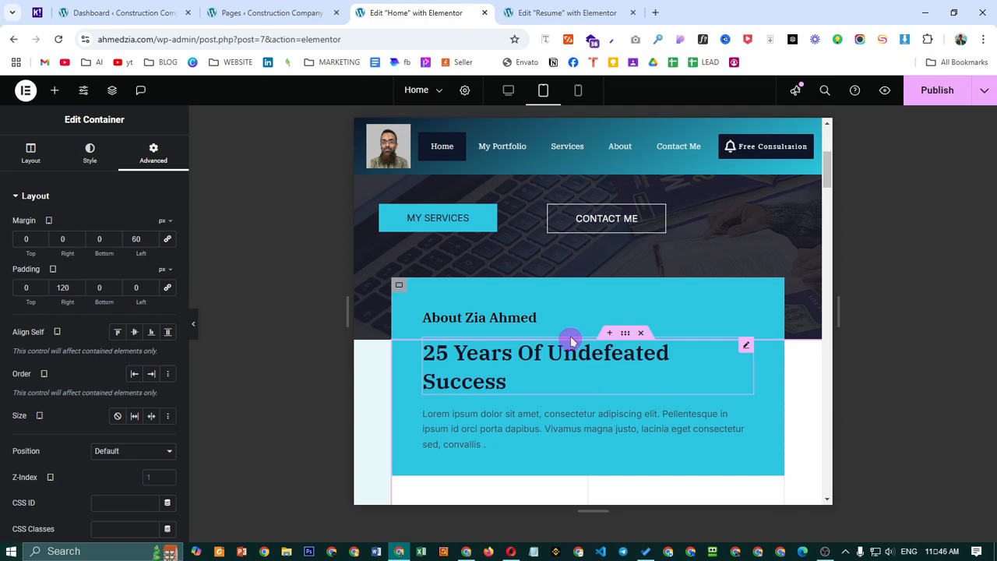
pyautogui.scroll(3, 632, 341)
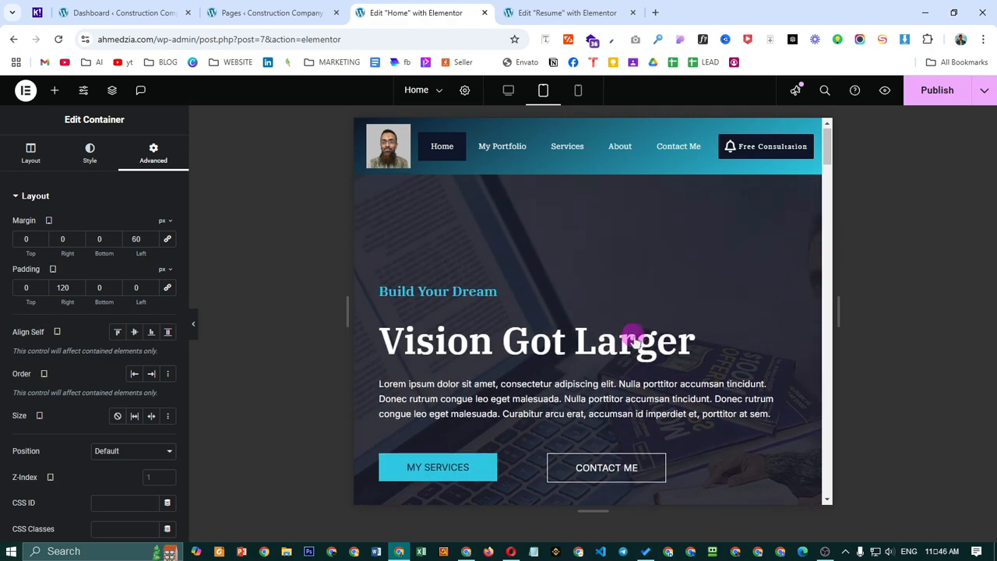
pyautogui.scroll(-3, 632, 341)
pyautogui.scroll(1, 621, 357)
pyautogui.scroll(-1, 618, 318)
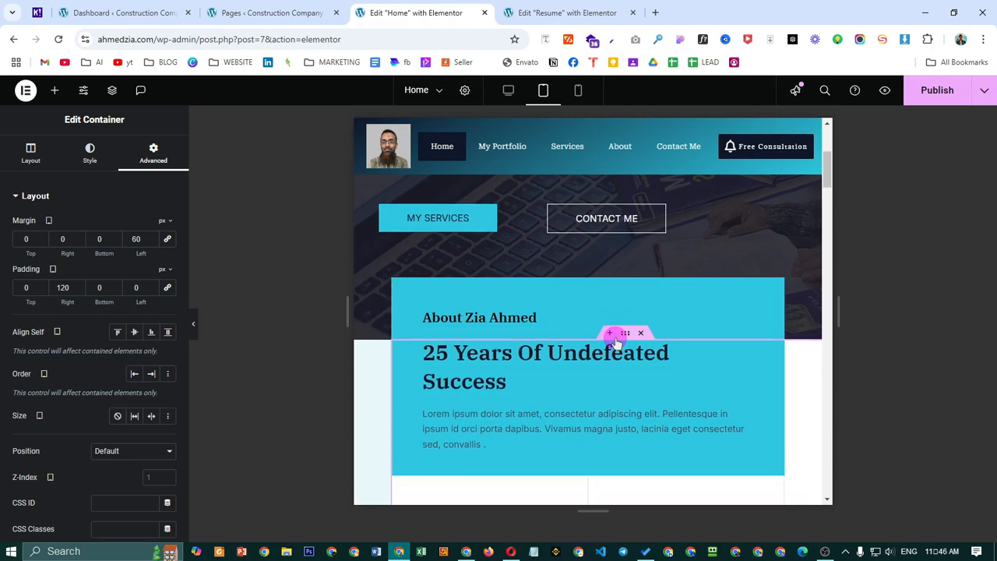
# Examine the "My Quality Services" section and its image boxes in the tablet layout.
pyautogui.scroll(-6, 615, 341)
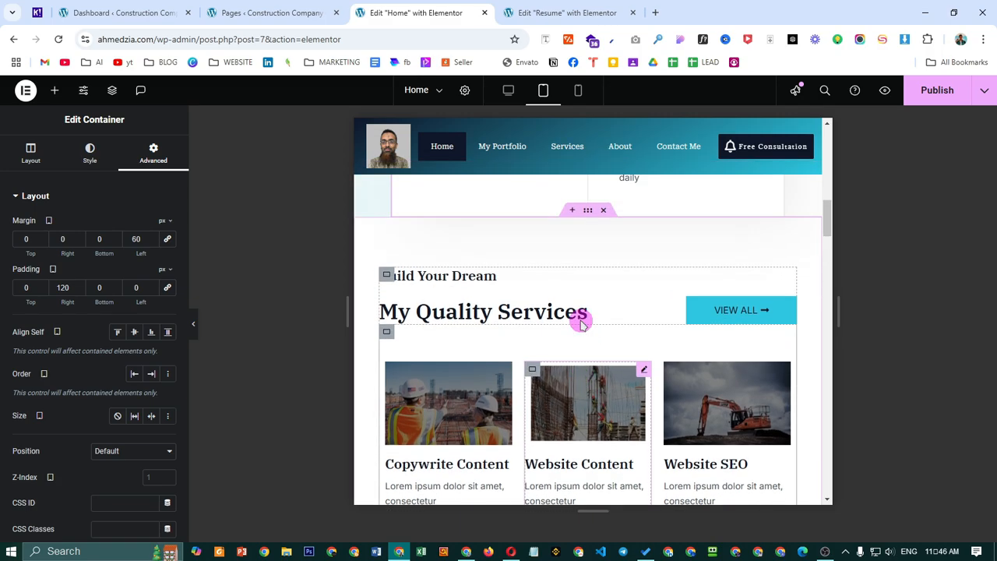
pyautogui.scroll(1, 717, 352)
pyautogui.scroll(-2, 697, 352)
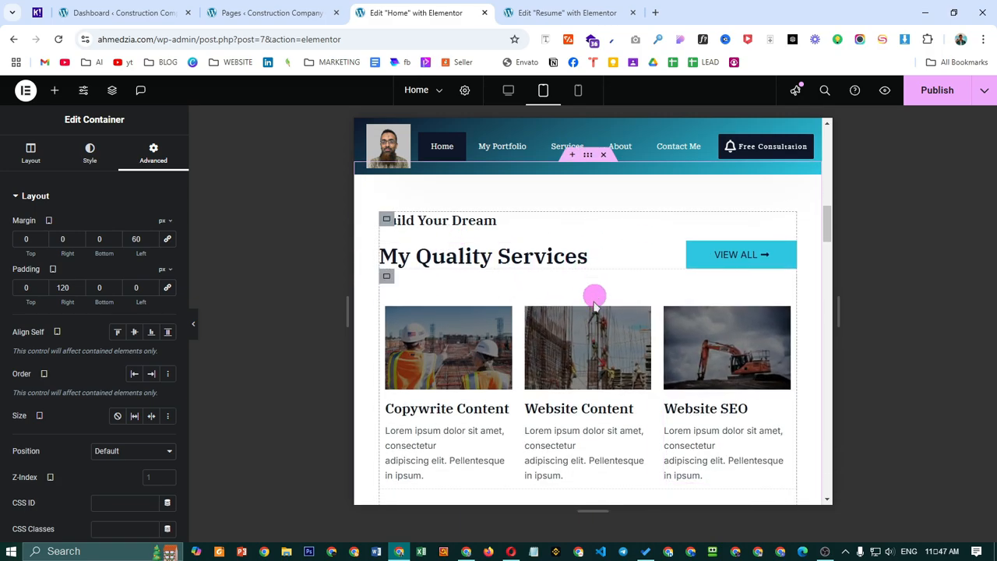
pyautogui.scroll(-2, 594, 296)
pyautogui.scroll(-3, 701, 411)
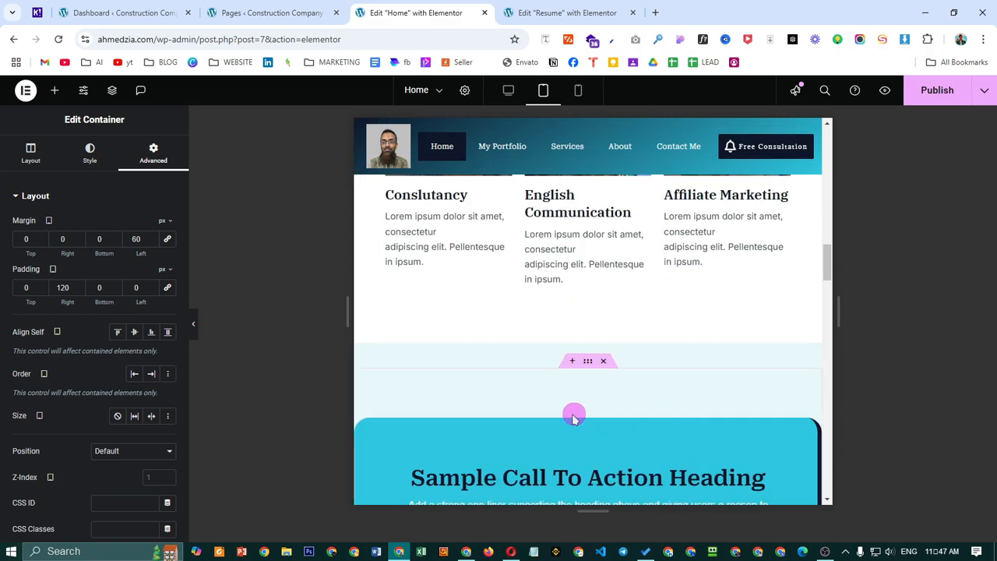
pyautogui.scroll(3, 607, 381)
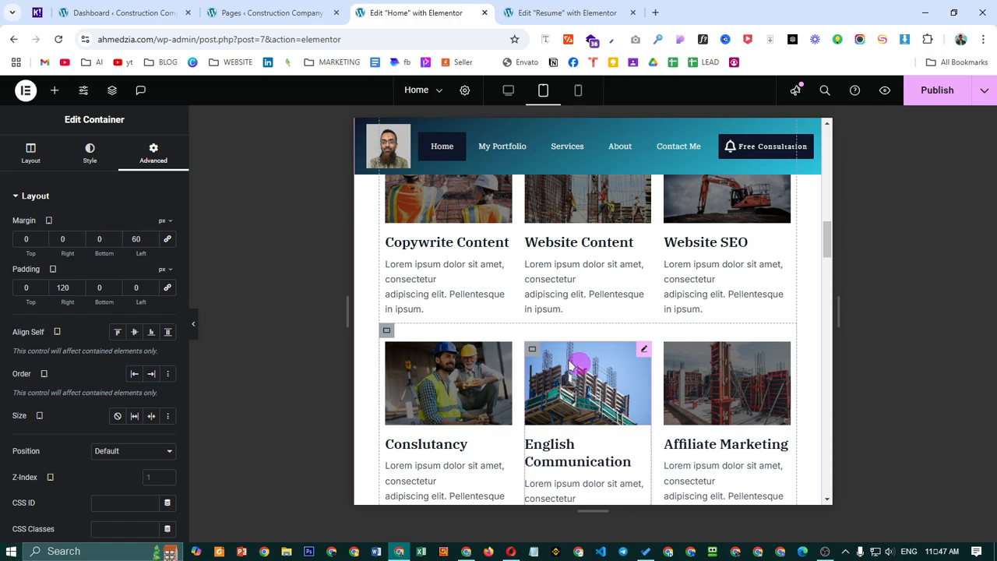
# Copy the "Conslutancy" image box and paste its style onto the "English Communication" image box.
pyautogui.click(505, 351)
pyautogui.rightClick(505, 351)
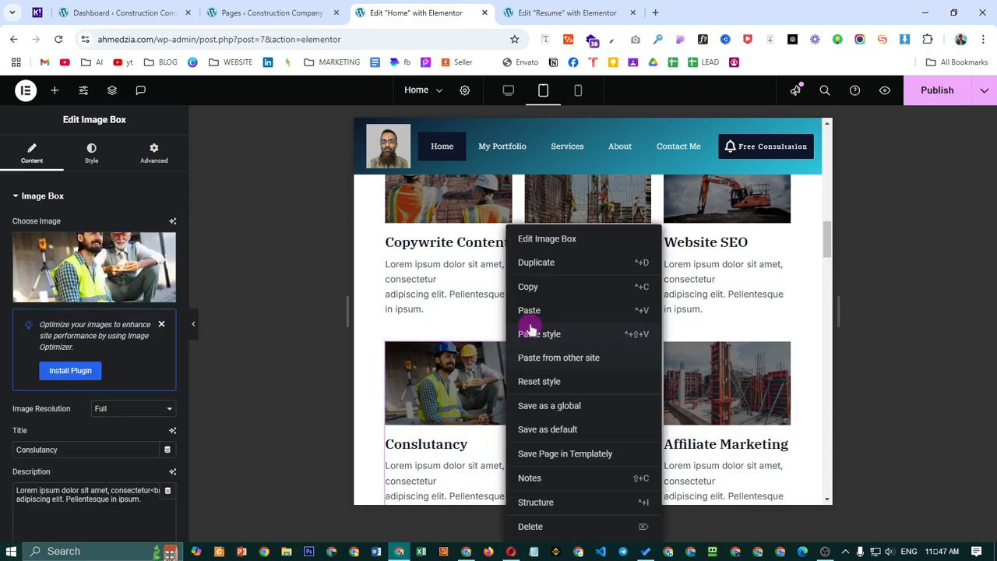
pyautogui.click(539, 294)
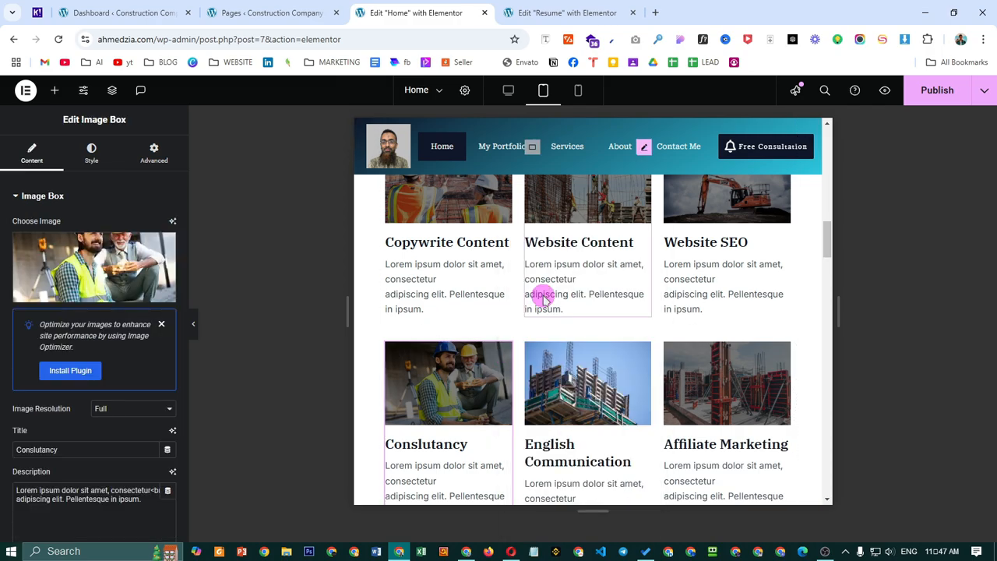
pyautogui.rightClick(642, 354)
pyautogui.click(691, 333)
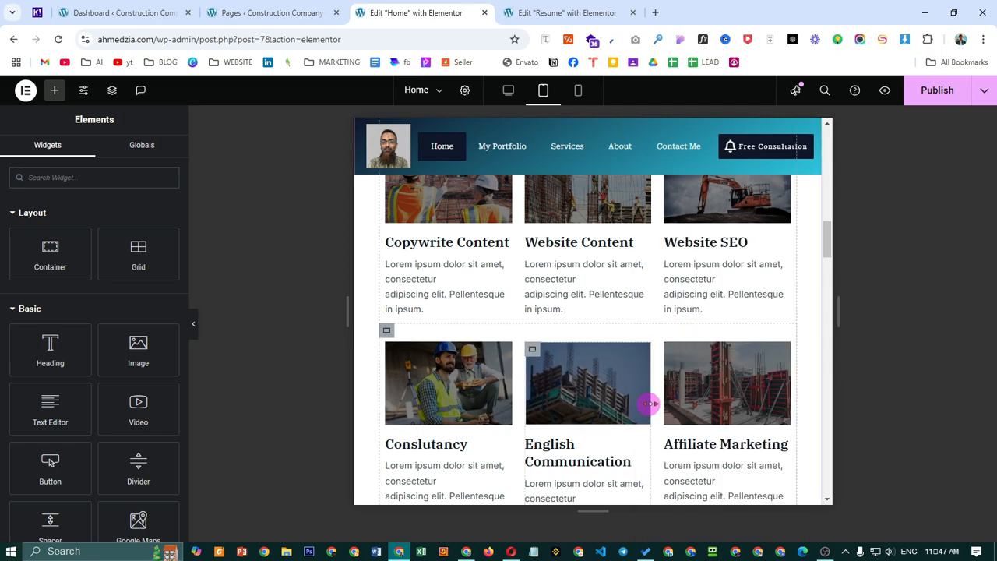
# Open the spacing settings of the "Sample Call To Action Heading" widget and unlink its tablet padding values.
pyautogui.scroll(-5, 595, 356)
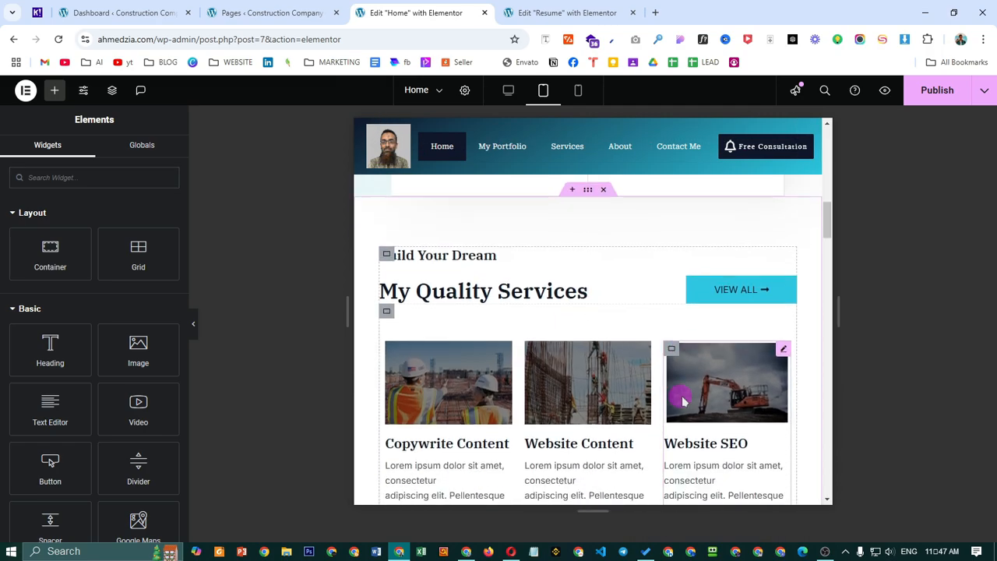
pyautogui.scroll(-3, 608, 364)
pyautogui.scroll(3, 622, 325)
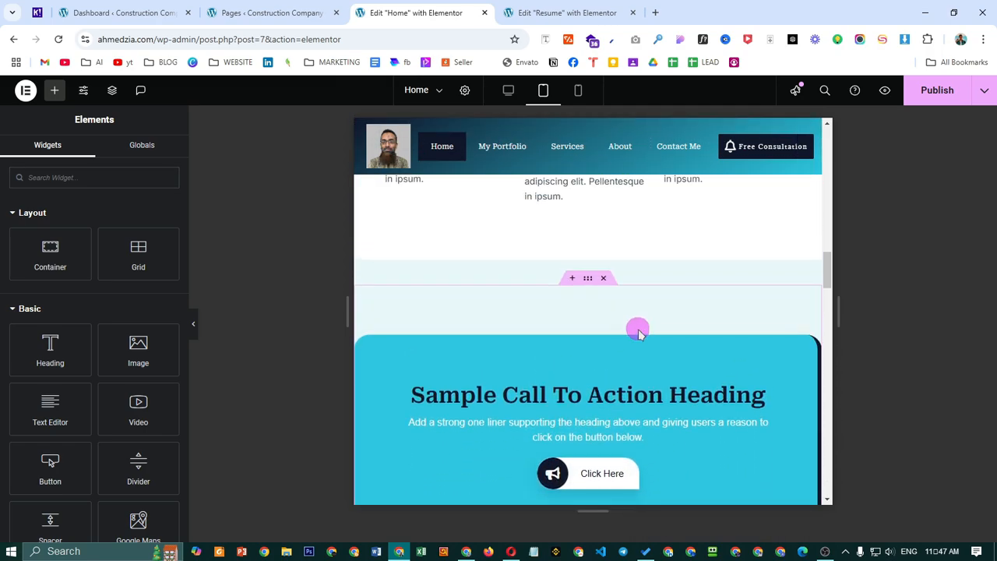
pyautogui.scroll(-3, 616, 343)
pyautogui.scroll(1, 779, 374)
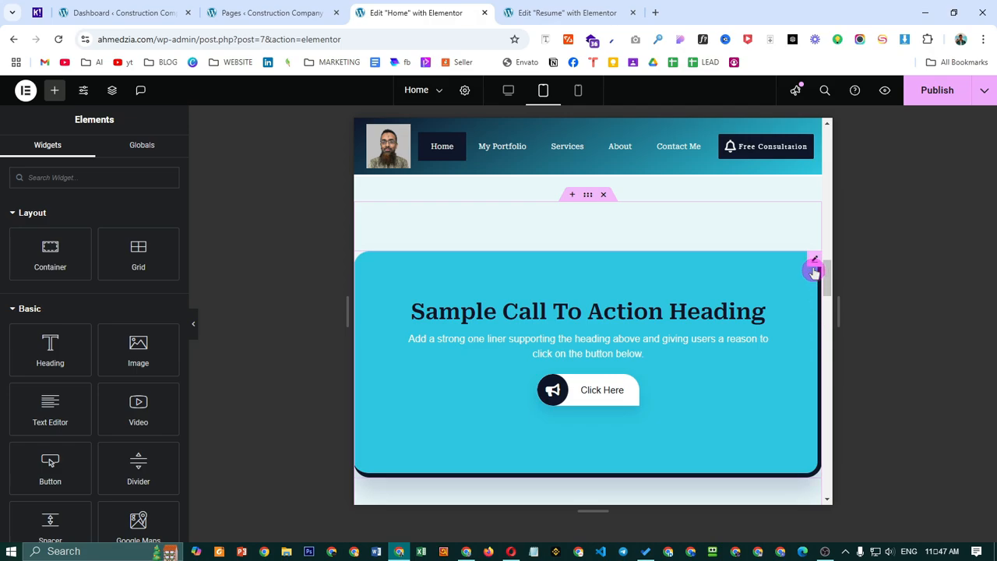
pyautogui.click(814, 259)
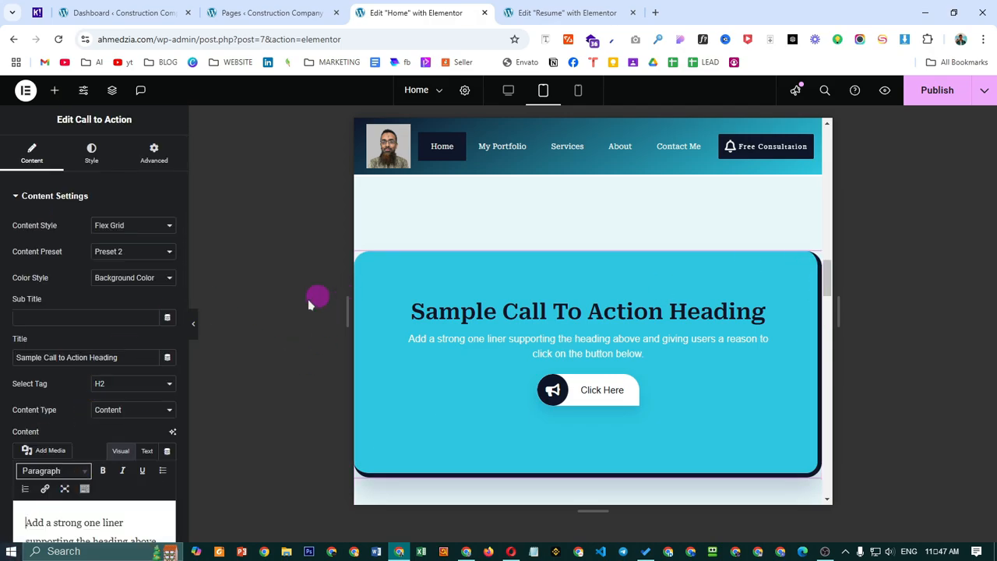
pyautogui.click(148, 156)
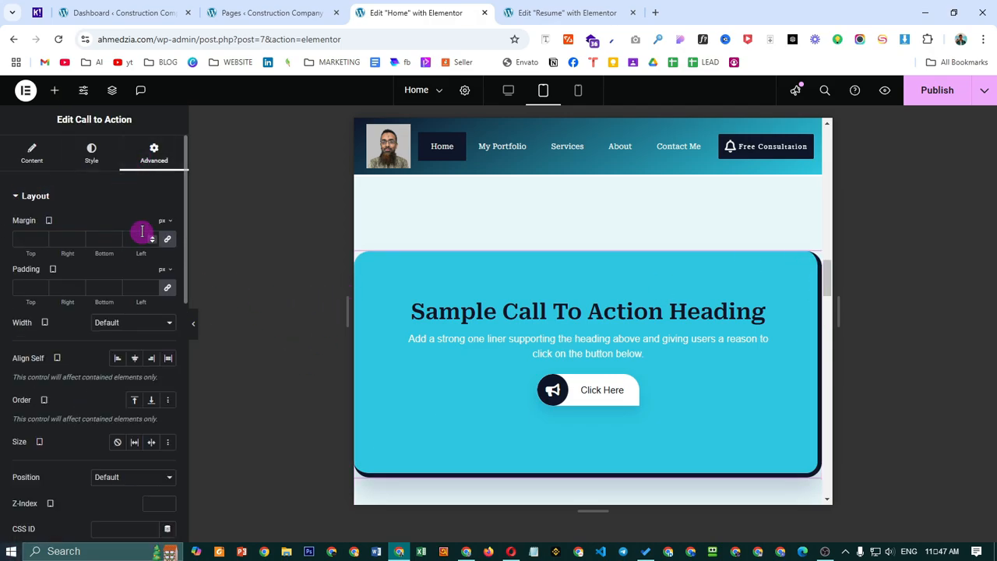
pyautogui.click(166, 287)
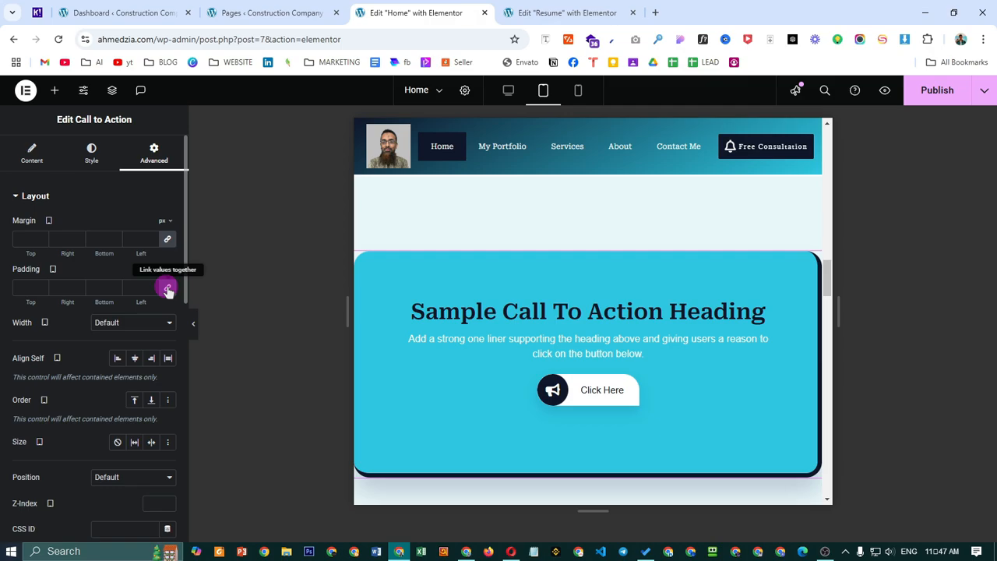
# Try 10 px of right and left padding on the Call to Action widget and check its fit in the tablet layout.
pyautogui.click(78, 286)
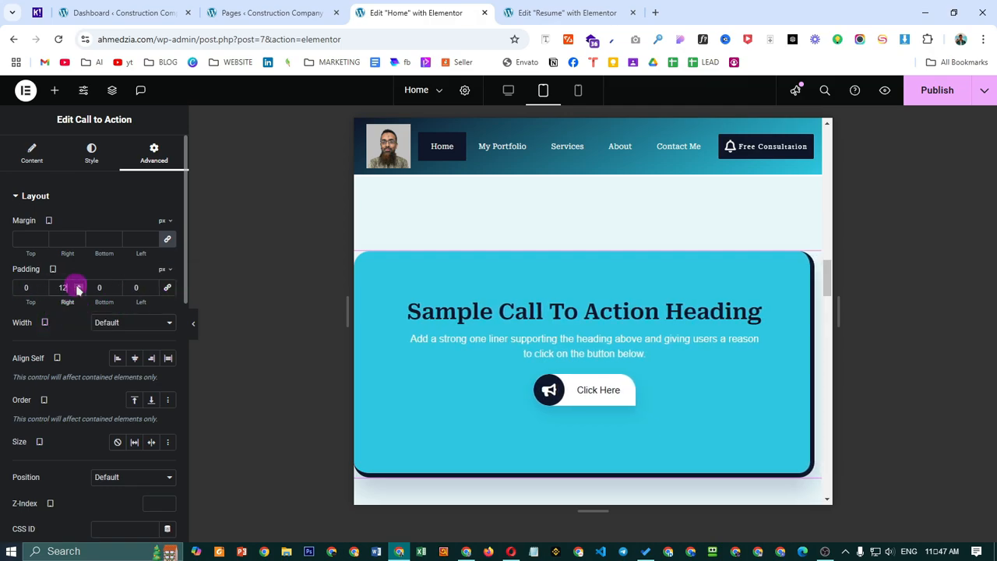
pyautogui.click(78, 286)
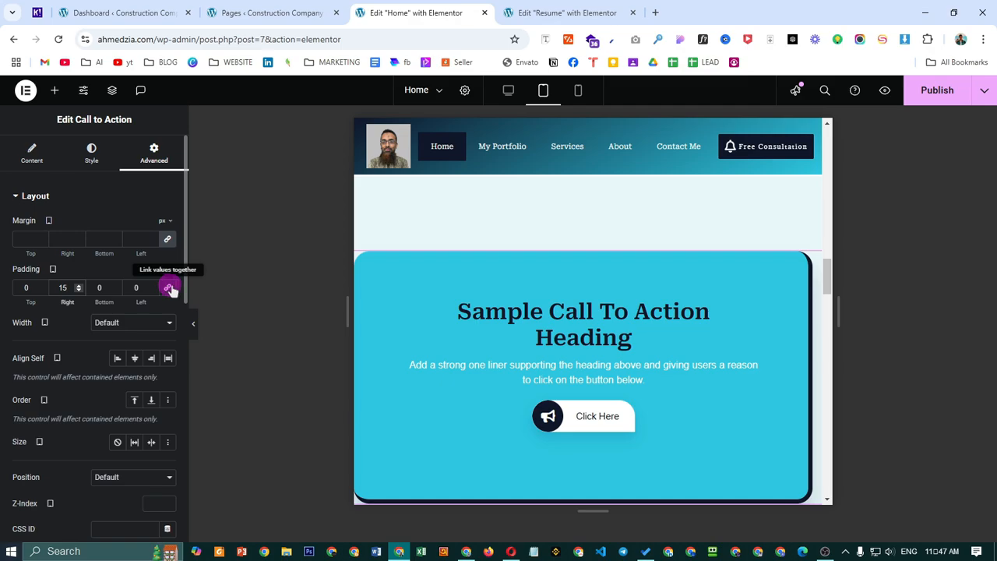
pyautogui.click(78, 290)
pyautogui.click(78, 291)
pyautogui.click(78, 291)
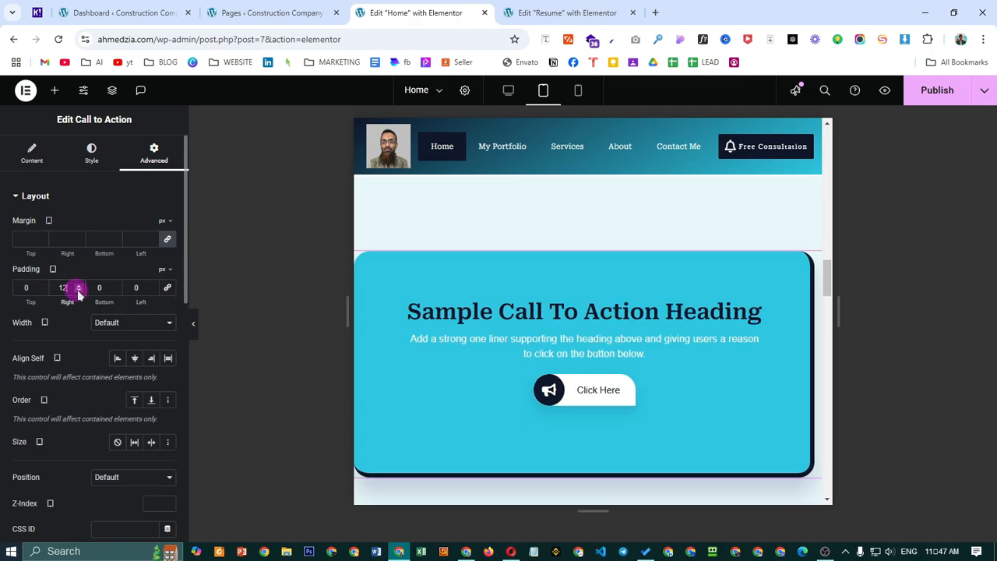
pyautogui.click(78, 291)
pyautogui.click(77, 290)
pyautogui.click(153, 285)
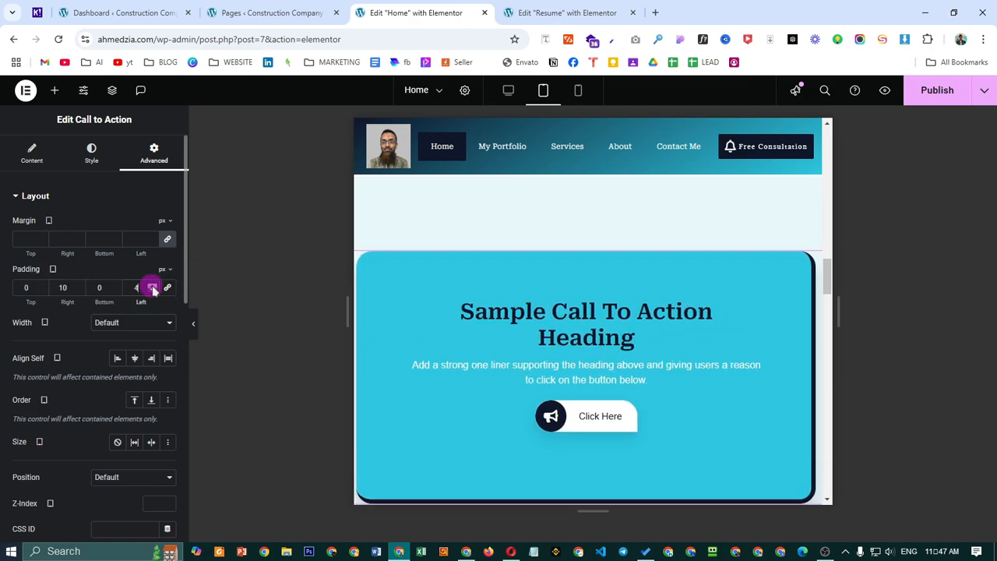
pyautogui.scroll(-1, 545, 351)
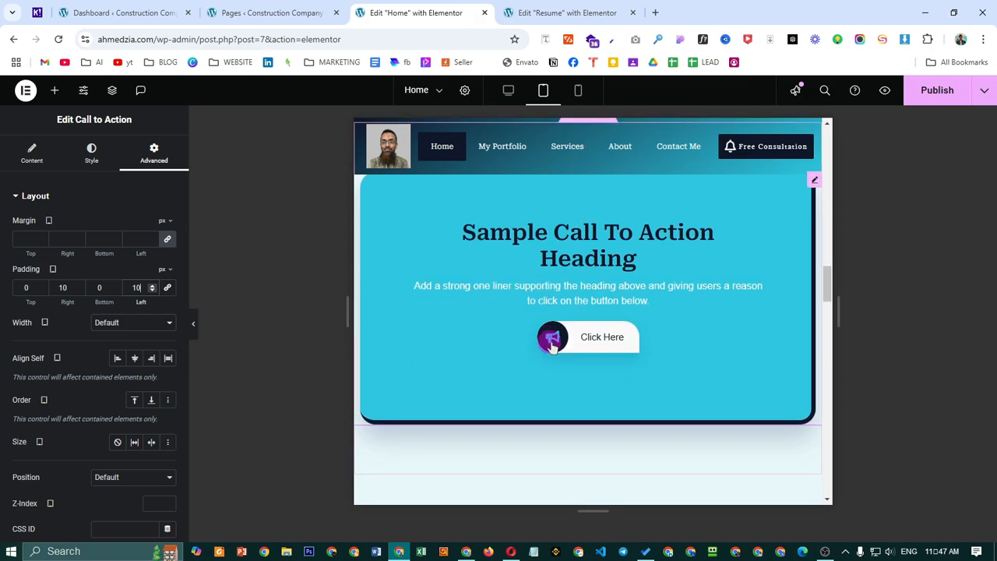
pyautogui.scroll(1, 574, 338)
pyautogui.scroll(-2, 621, 378)
pyautogui.scroll(1, 622, 378)
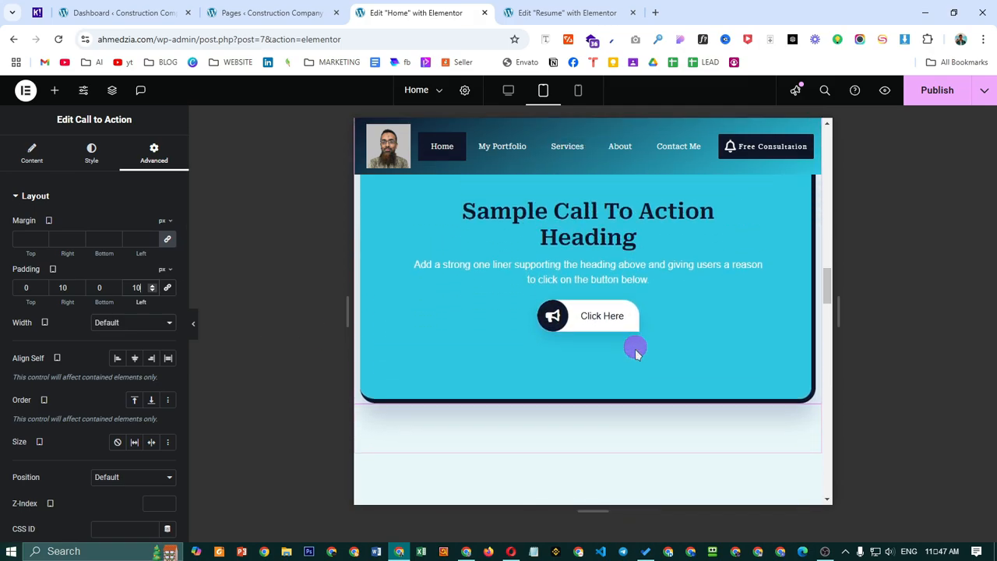
pyautogui.scroll(2, 662, 312)
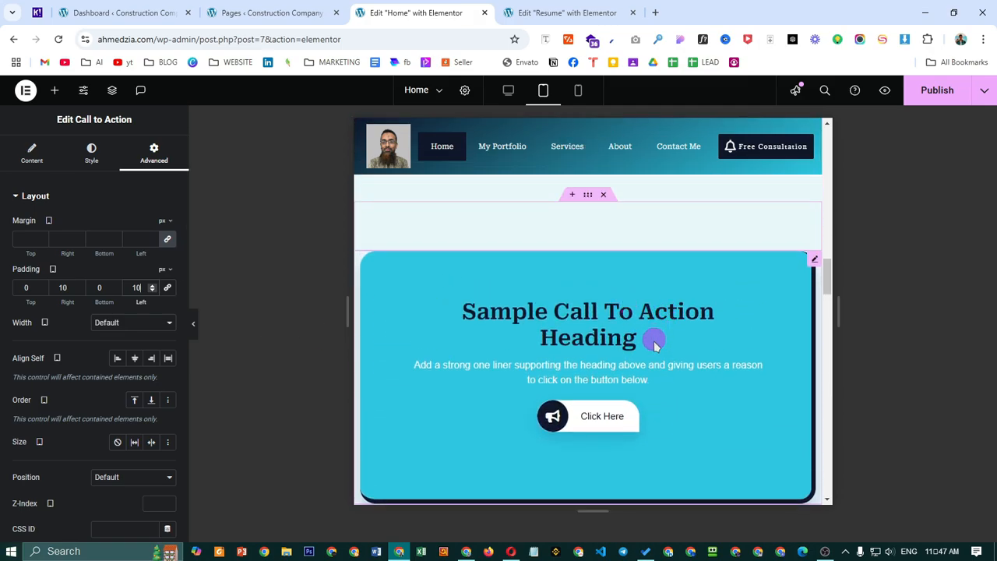
pyautogui.scroll(-1, 654, 343)
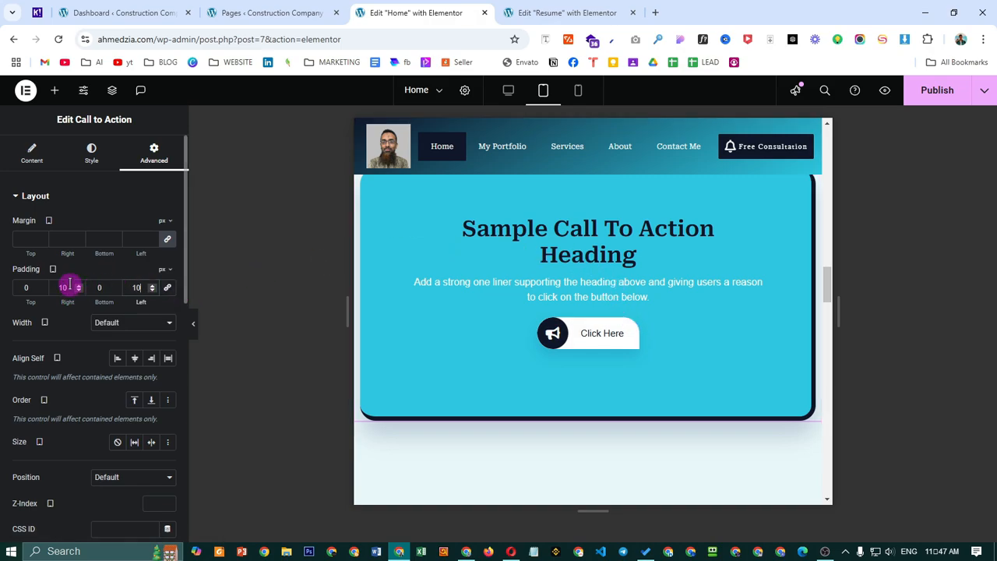
# Set the Call to Action widget's left and right tablet padding to 15 px and check its spacing against the neighbouring sections.
pyautogui.click(153, 288)
pyautogui.click(153, 287)
pyautogui.click(153, 287)
pyautogui.click(154, 288)
pyautogui.click(153, 287)
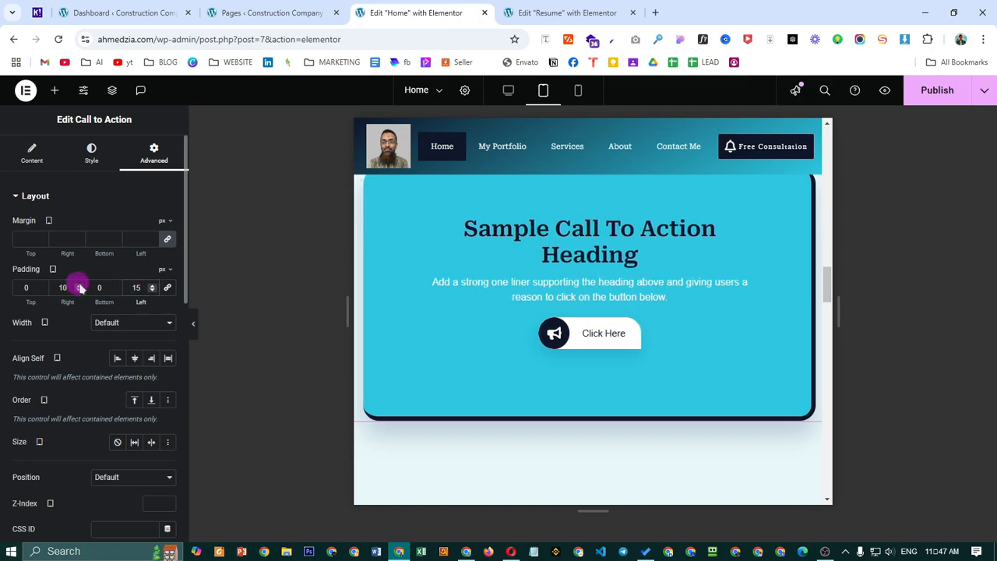
pyautogui.click(81, 285)
pyautogui.click(80, 285)
pyautogui.click(81, 285)
pyautogui.click(80, 285)
pyautogui.click(80, 286)
pyautogui.click(80, 285)
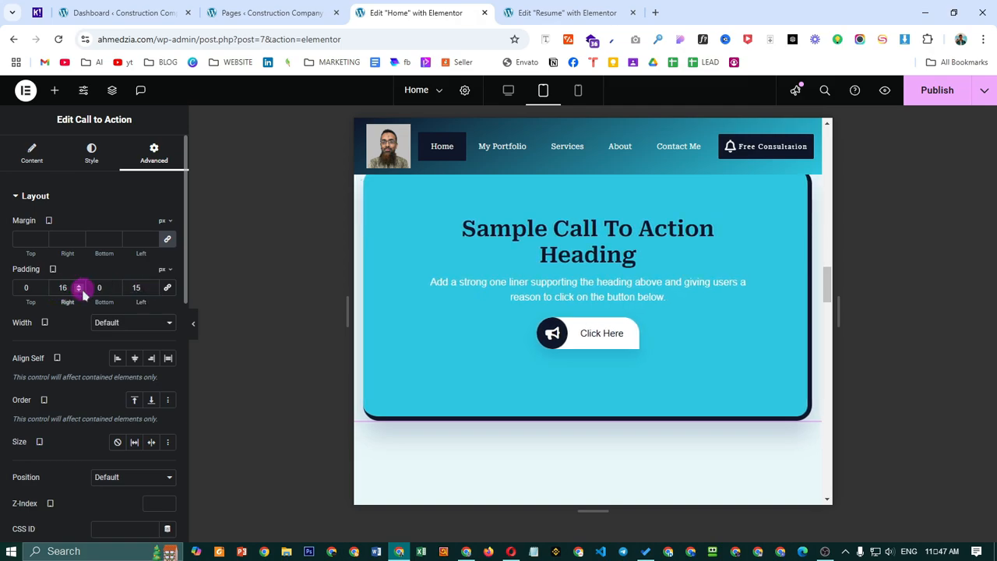
pyautogui.click(79, 291)
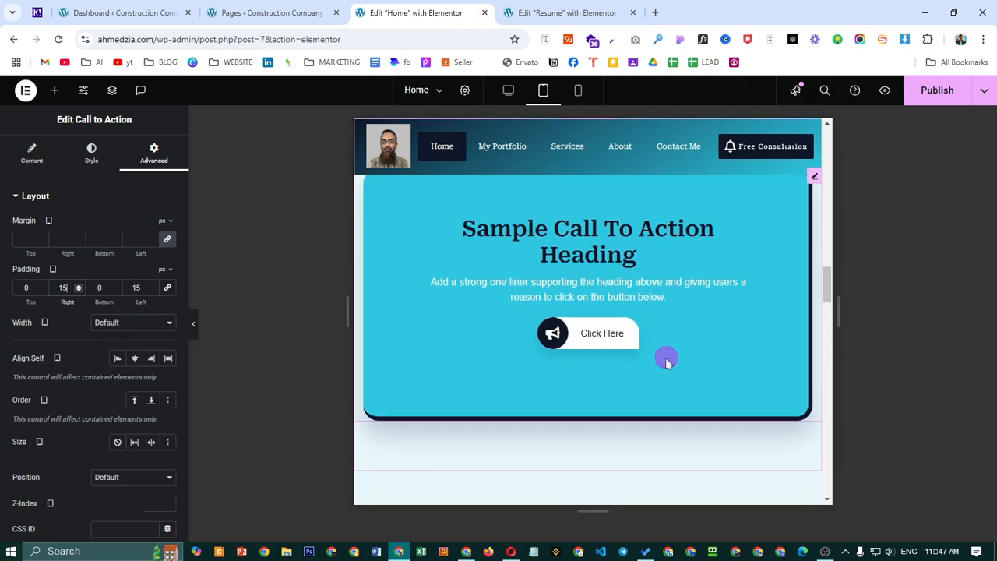
pyautogui.scroll(1, 665, 357)
pyautogui.scroll(-1, 717, 336)
pyautogui.scroll(2, 683, 367)
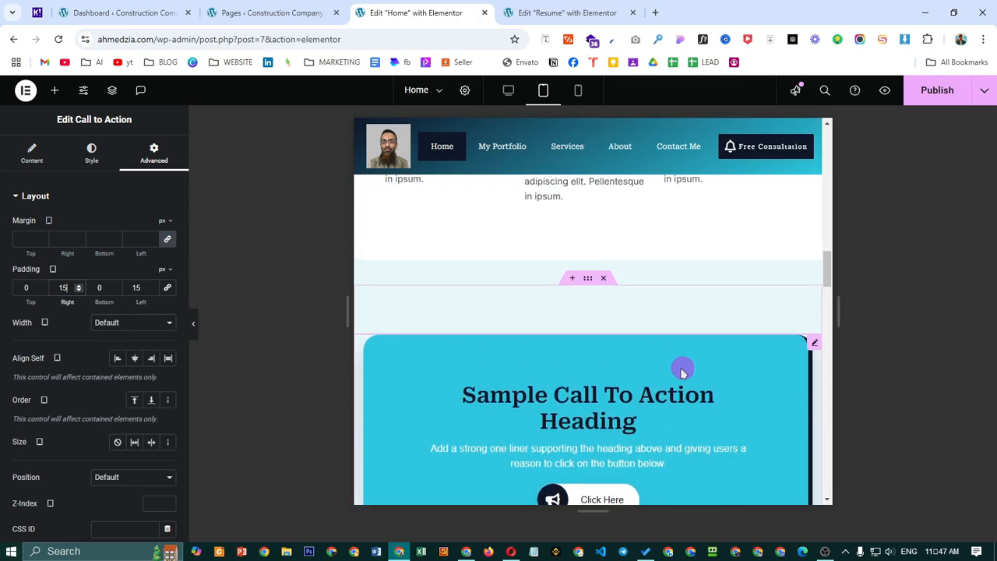
pyautogui.scroll(-1, 670, 329)
pyautogui.scroll(-2, 651, 312)
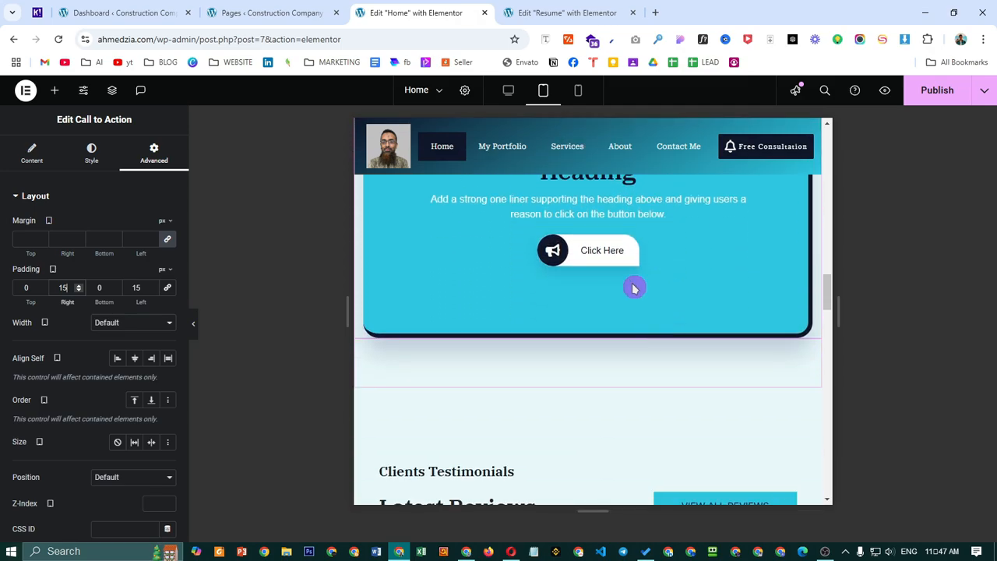
pyautogui.scroll(1, 639, 289)
pyautogui.scroll(-1, 632, 325)
pyautogui.scroll(1, 640, 271)
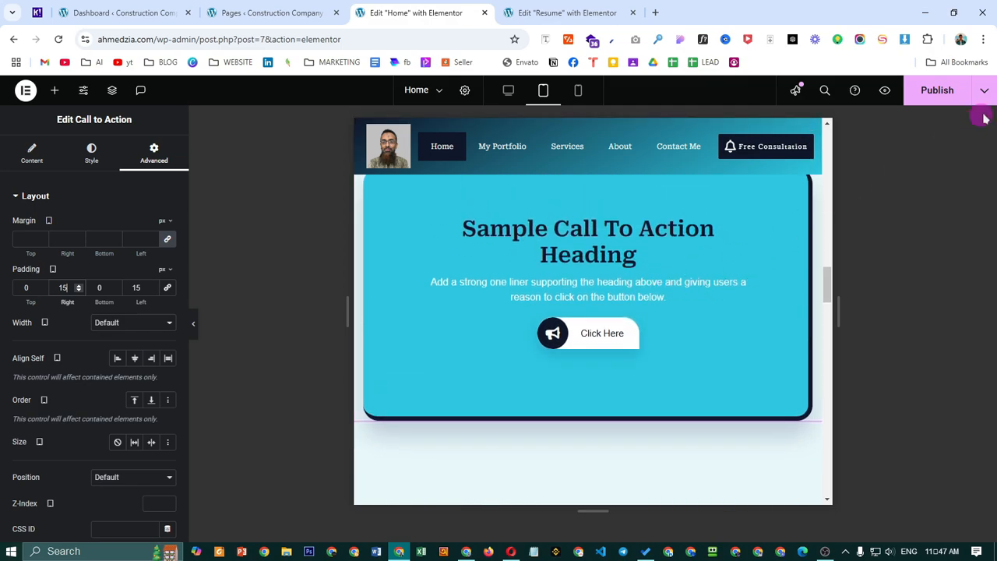
# Publish the changes made to the Home page.
pyautogui.click(935, 90)
pyautogui.scroll(1, 610, 371)
pyautogui.scroll(-1, 623, 312)
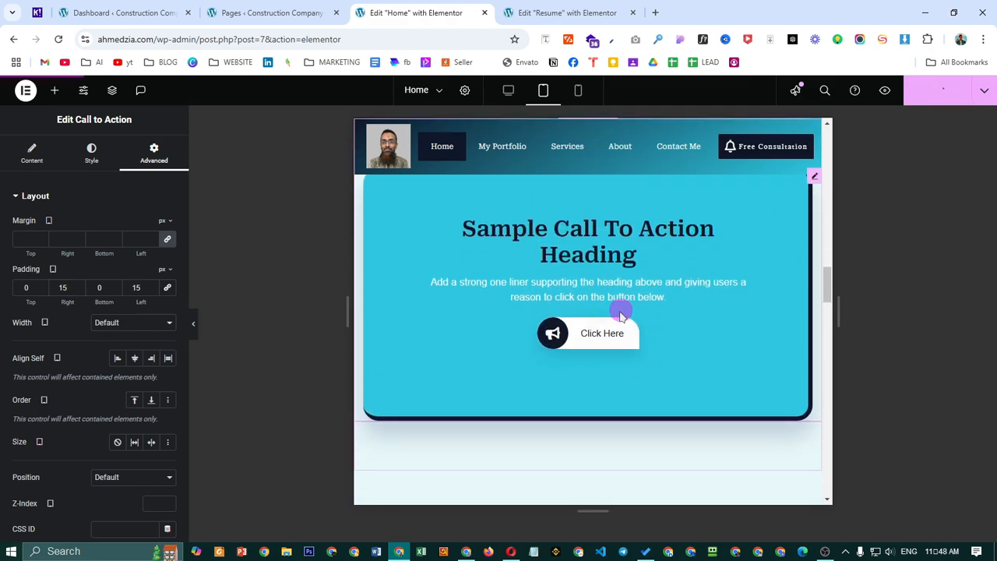
# Set the testimonial carousel below "Latest Reviews" to 2 slides per view on tablet, with the Image Above layout.
pyautogui.scroll(1, 619, 371)
pyautogui.scroll(-2, 624, 350)
pyautogui.scroll(2, 605, 354)
pyautogui.scroll(-3, 604, 352)
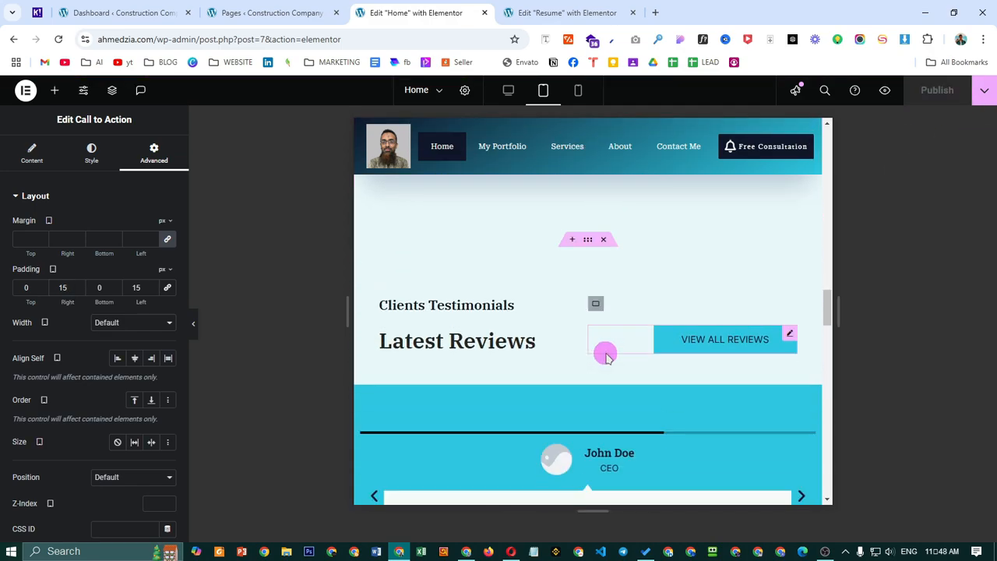
pyautogui.scroll(-1, 545, 257)
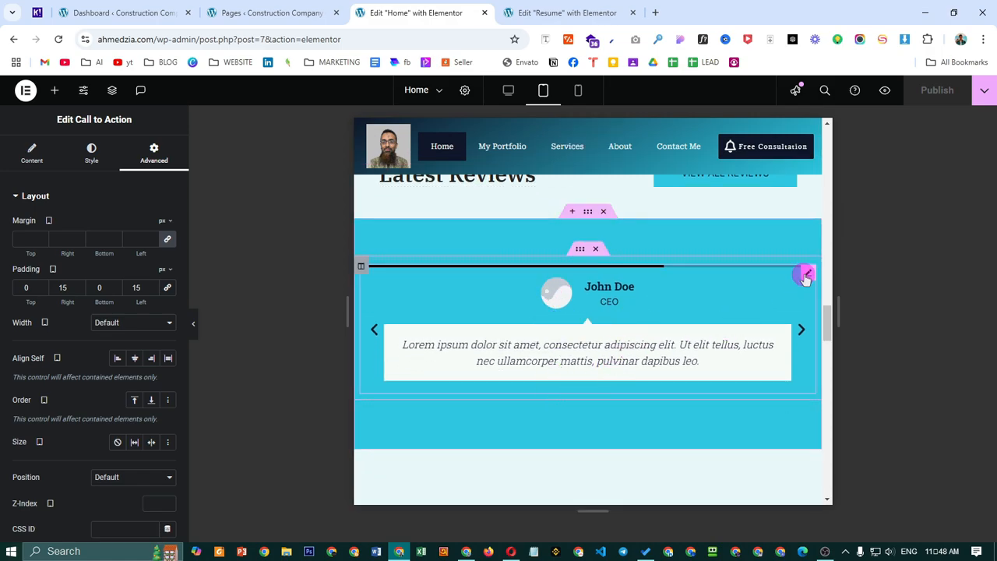
pyautogui.click(807, 276)
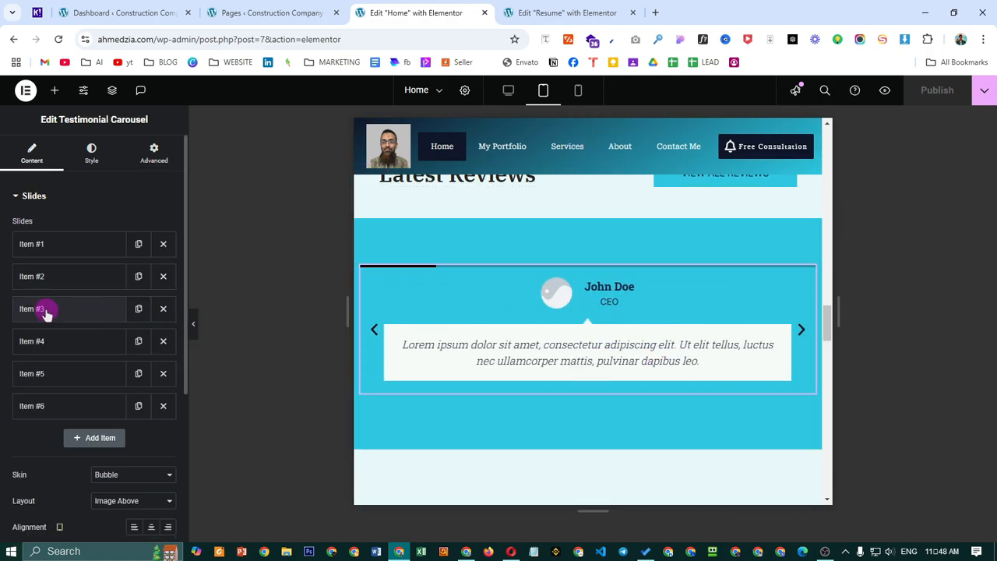
pyautogui.scroll(-2, 55, 319)
pyautogui.click(123, 337)
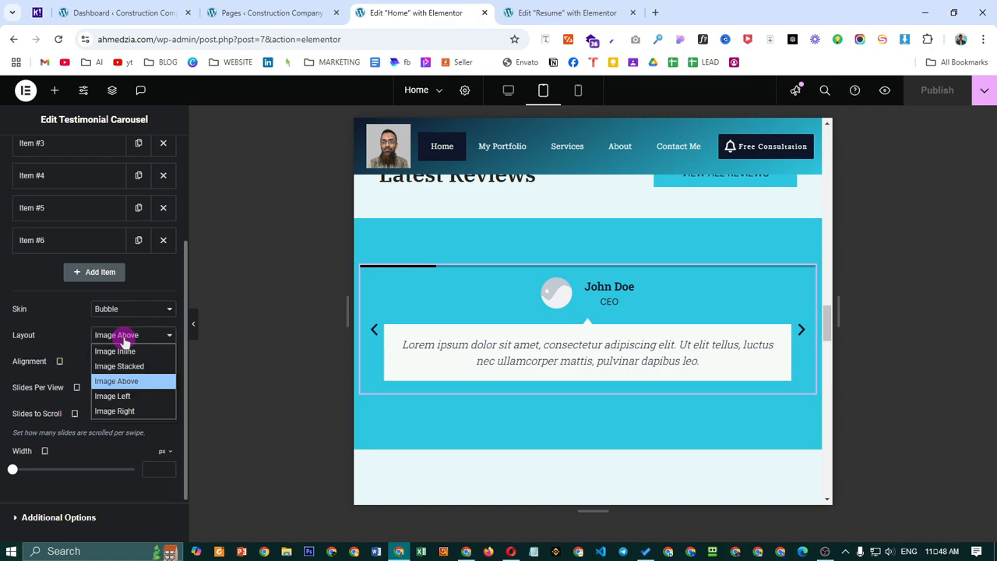
pyautogui.click(125, 381)
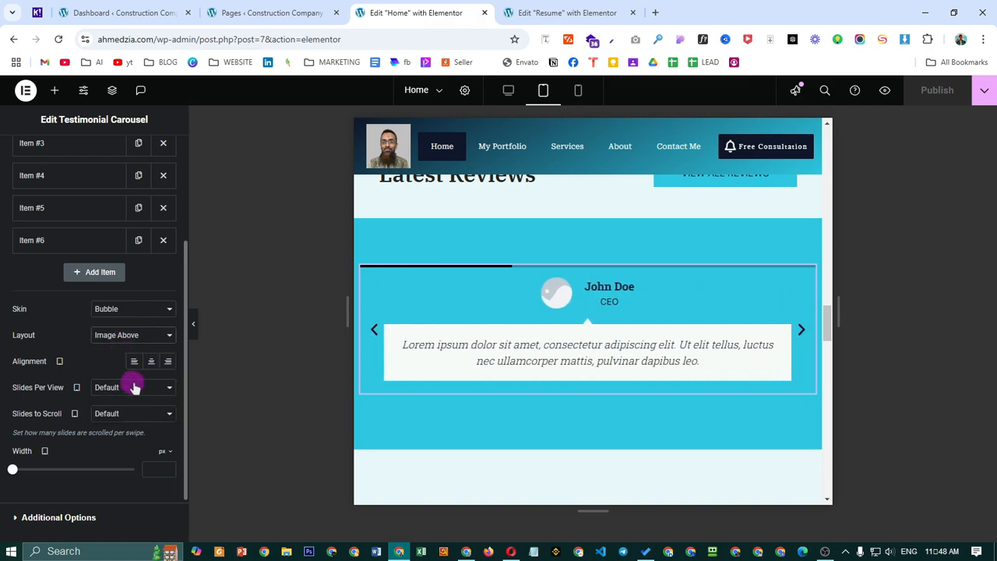
pyautogui.click(135, 393)
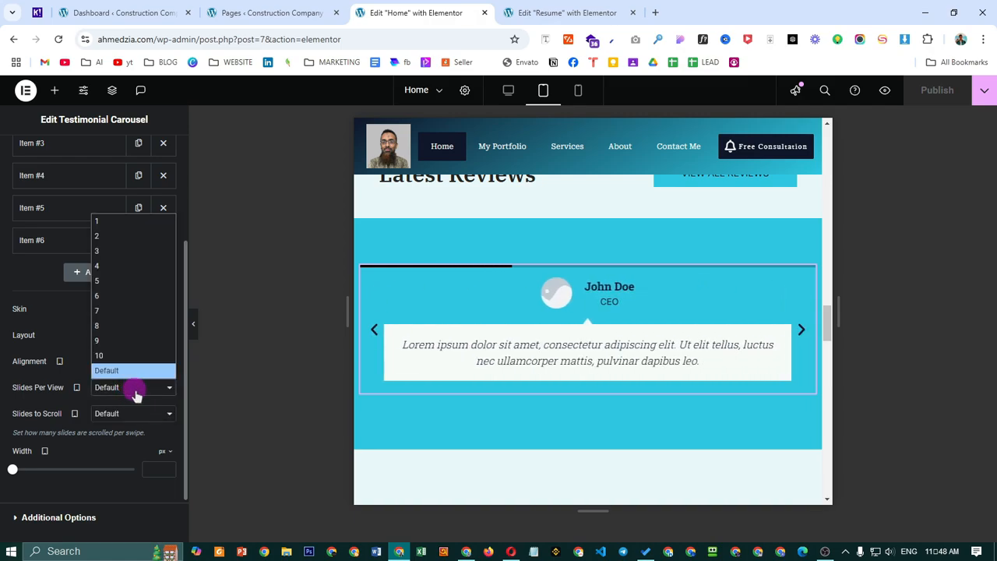
pyautogui.click(133, 236)
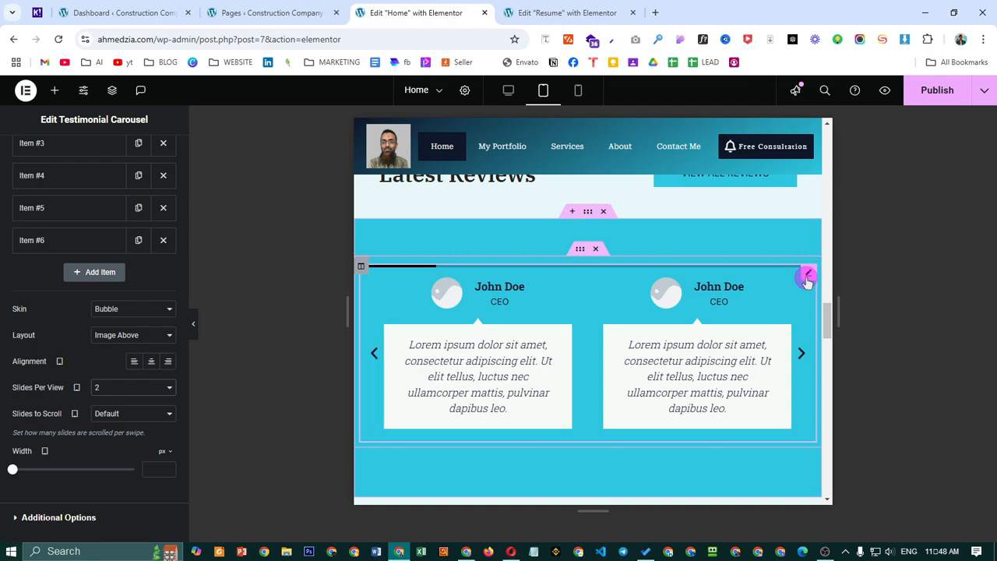
# Unlink the testimonial carousel's tablet padding values and set its right and left padding to 20 px.
pyautogui.click(581, 249)
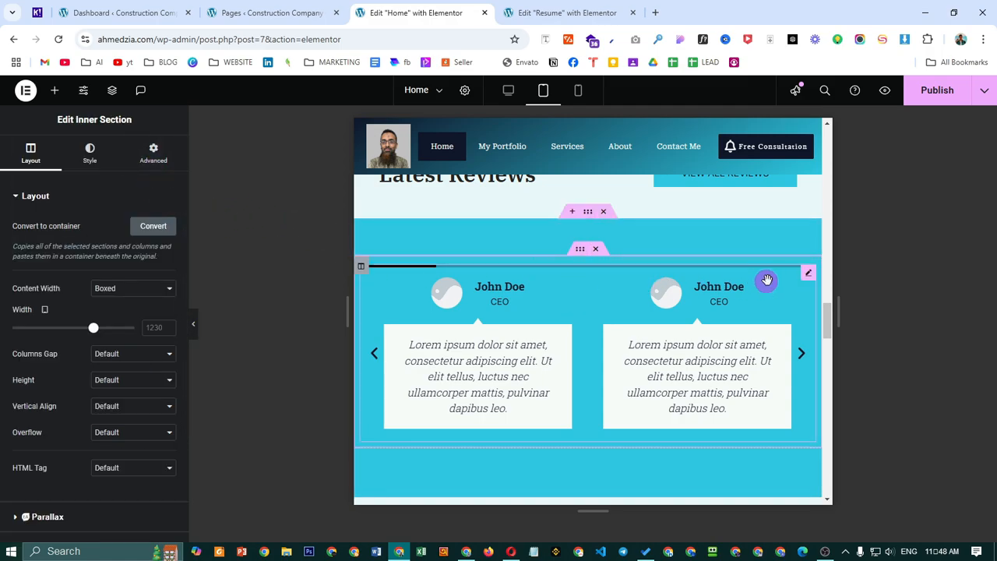
pyautogui.click(806, 277)
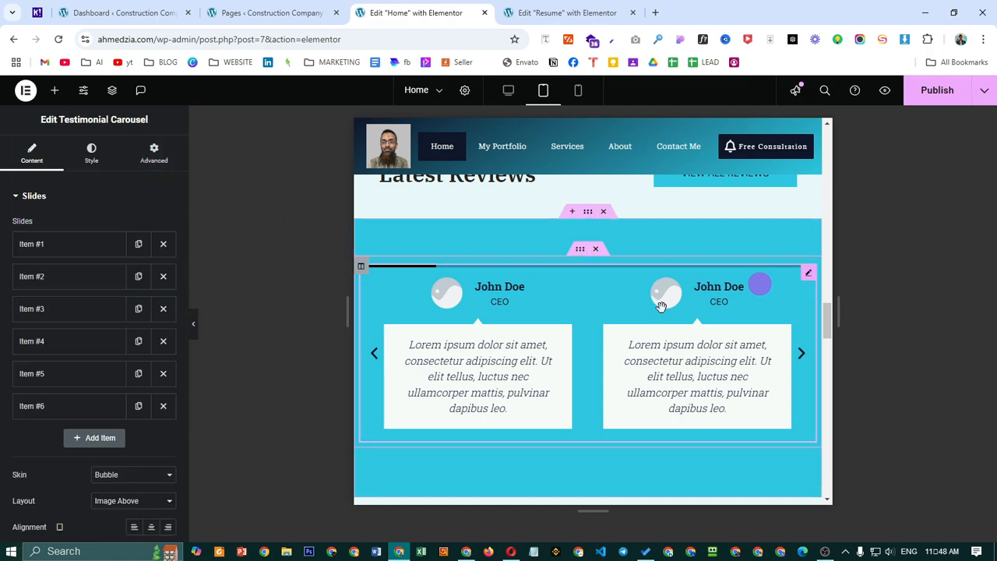
pyautogui.click(153, 151)
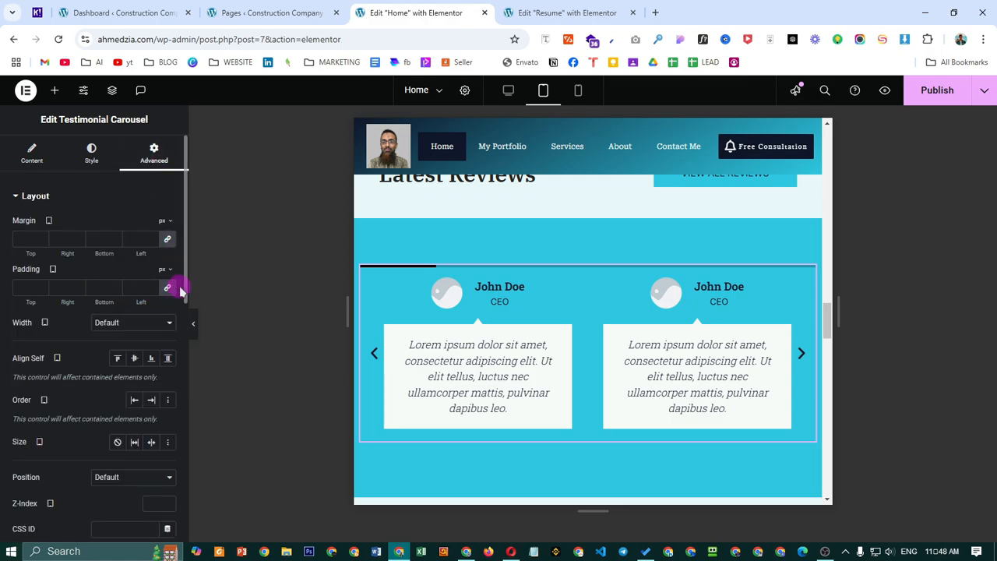
pyautogui.click(167, 288)
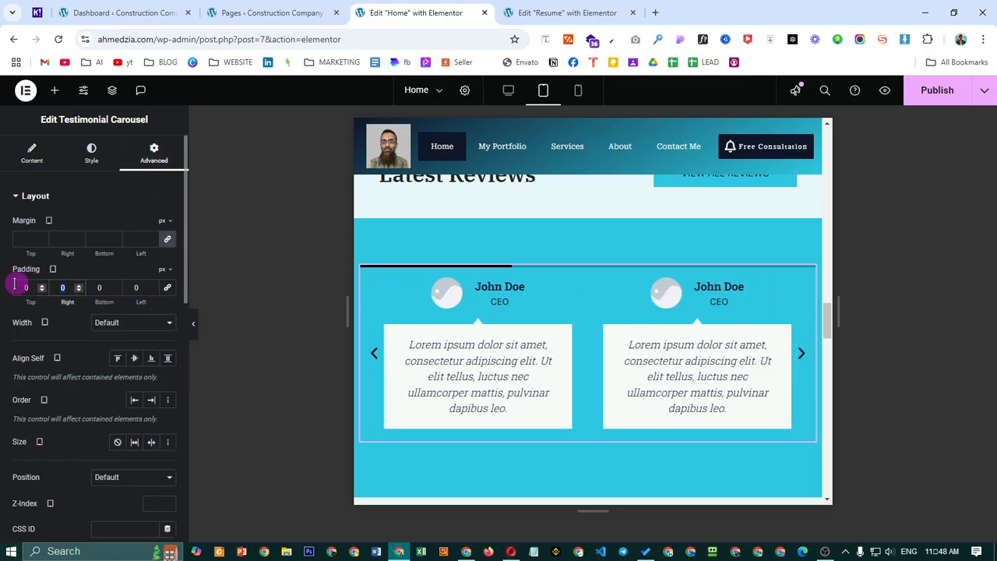
pyautogui.write('20')
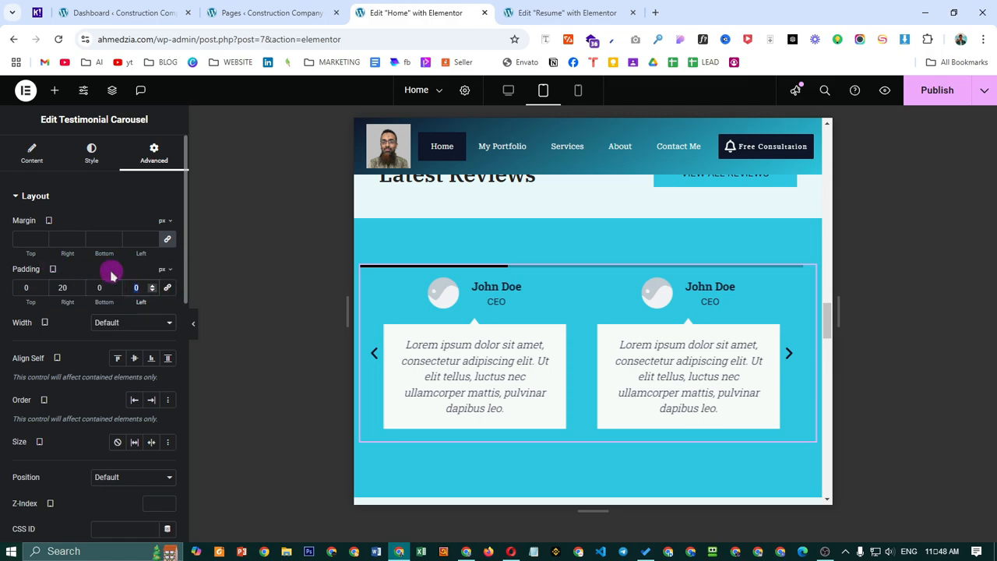
pyautogui.click(136, 204)
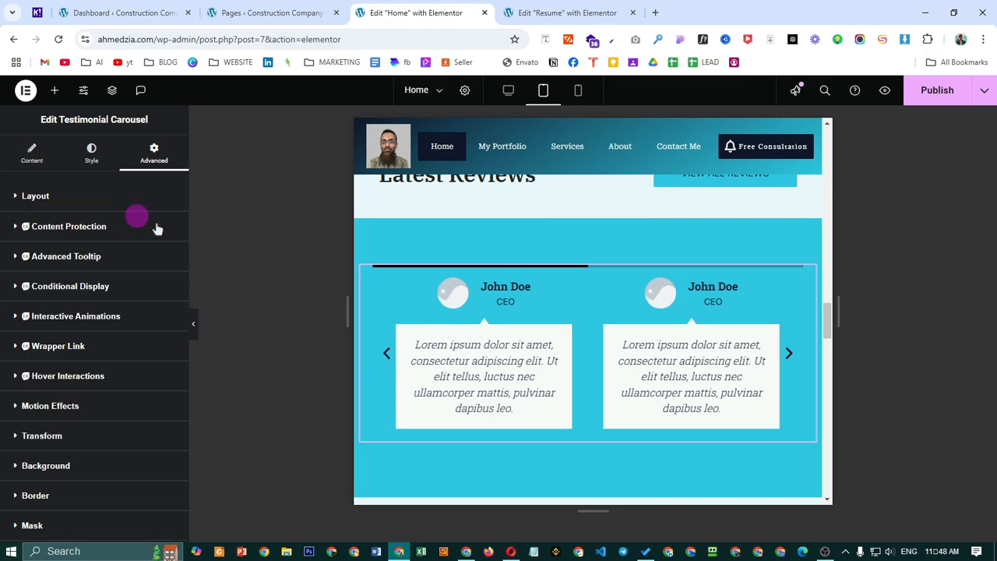
pyautogui.scroll(-2, 659, 319)
pyautogui.scroll(2, 746, 299)
pyautogui.scroll(-2, 688, 325)
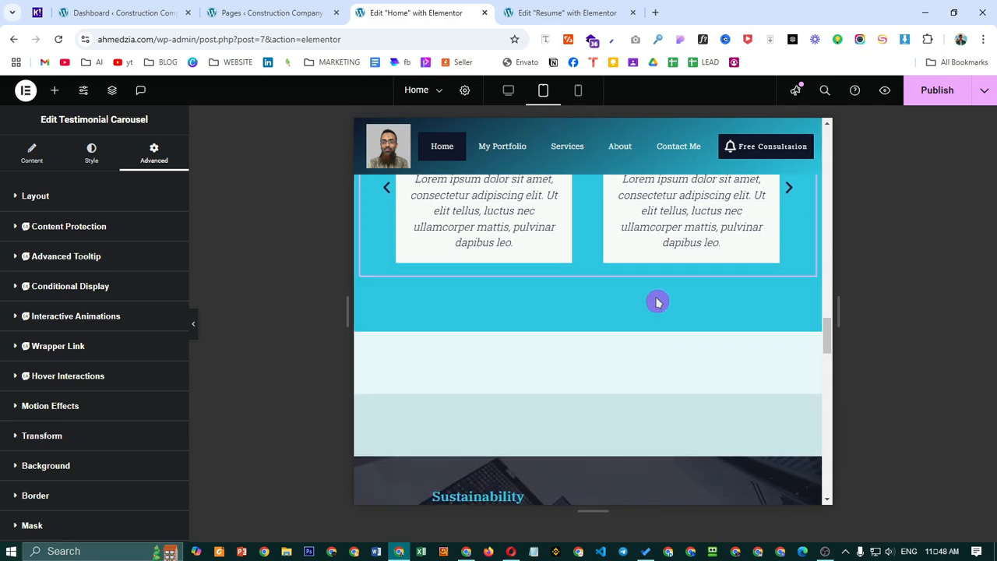
# Examine the tablet layout of the "Sustainability" and "We Follow Best Practices" sections below the testimonial carousel.
pyautogui.scroll(-2, 657, 303)
pyautogui.scroll(2, 652, 292)
pyautogui.scroll(-3, 652, 299)
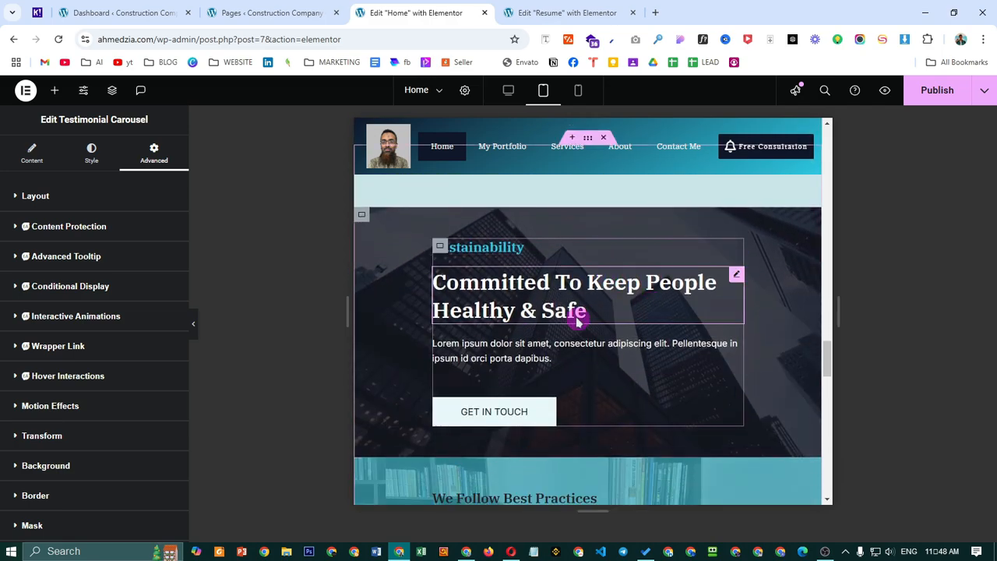
pyautogui.scroll(-2, 624, 320)
pyautogui.scroll(2, 590, 340)
pyautogui.scroll(-2, 564, 285)
pyautogui.scroll(2, 525, 326)
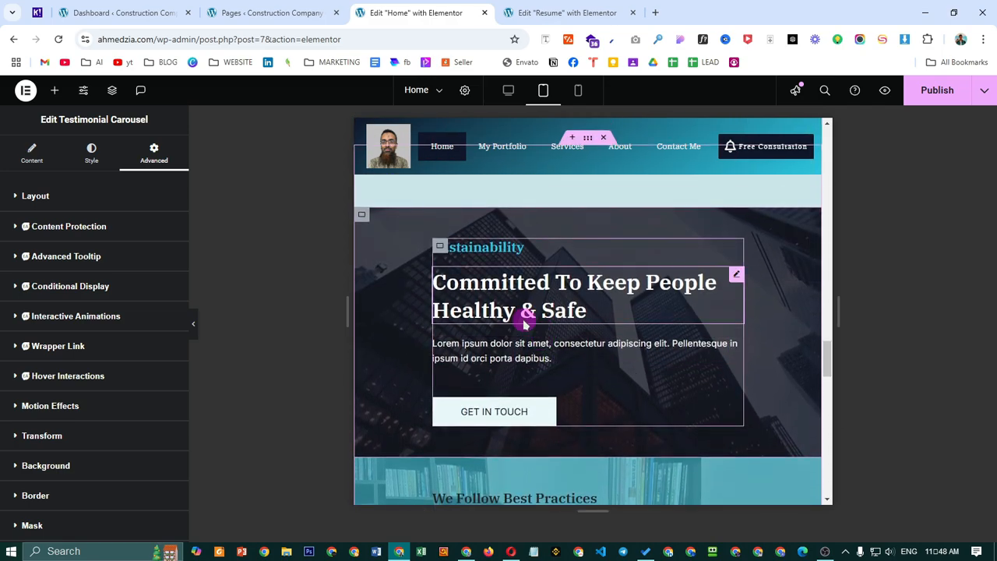
pyautogui.scroll(-3, 525, 326)
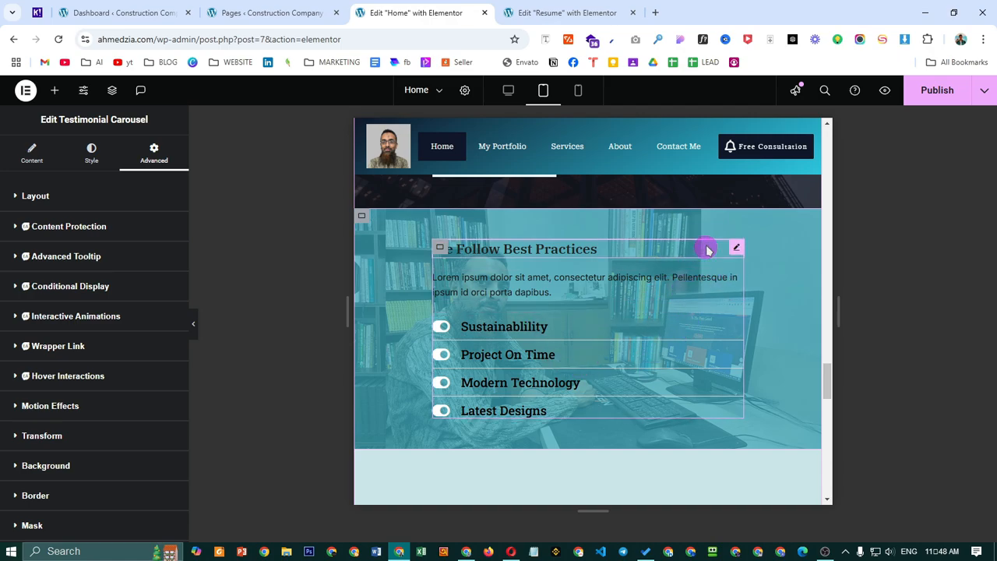
pyautogui.scroll(-5, 663, 412)
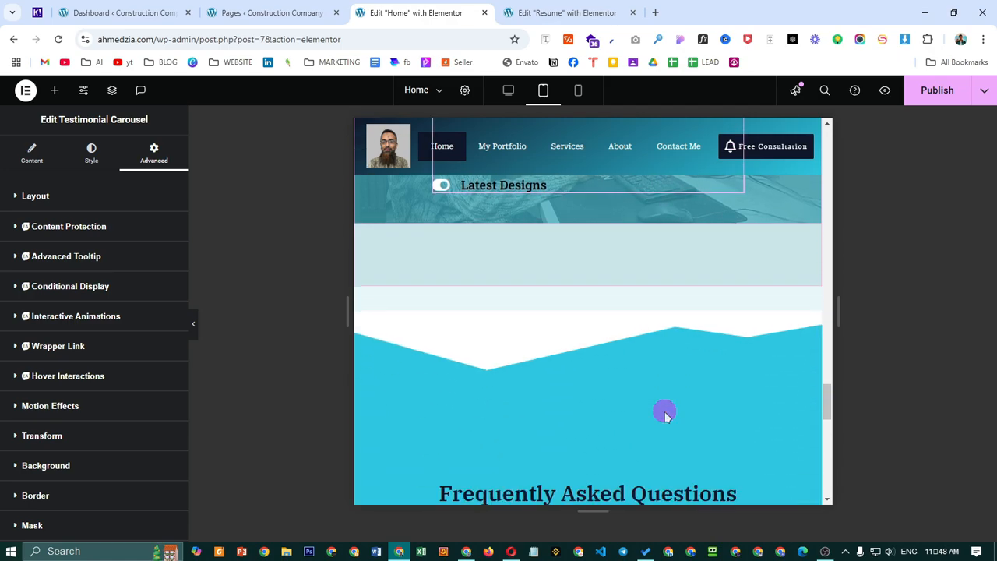
# Set the top tablet margin of the parent container around the Frequently Asked Questions section to 0 px.
pyautogui.scroll(1, 547, 251)
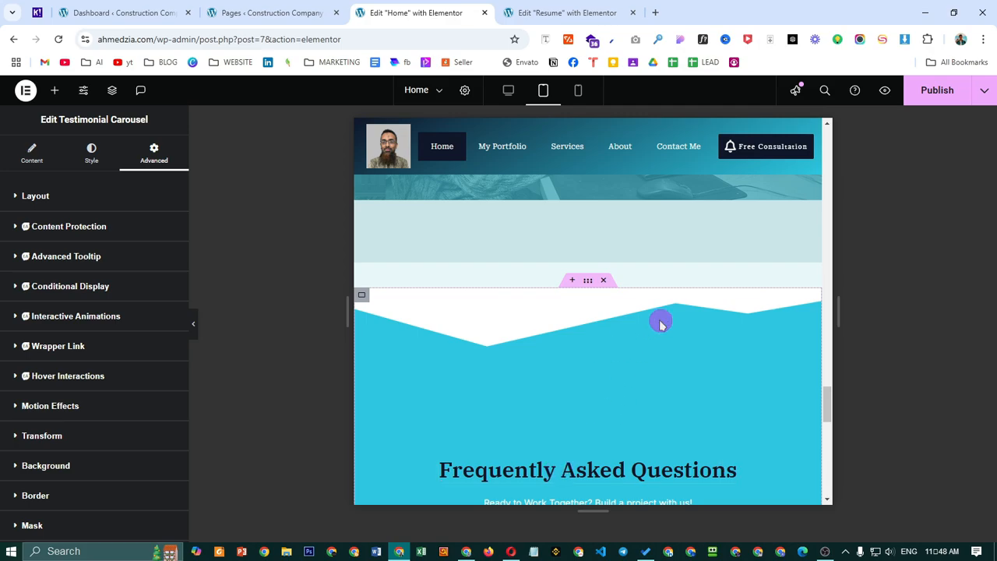
pyautogui.click(588, 280)
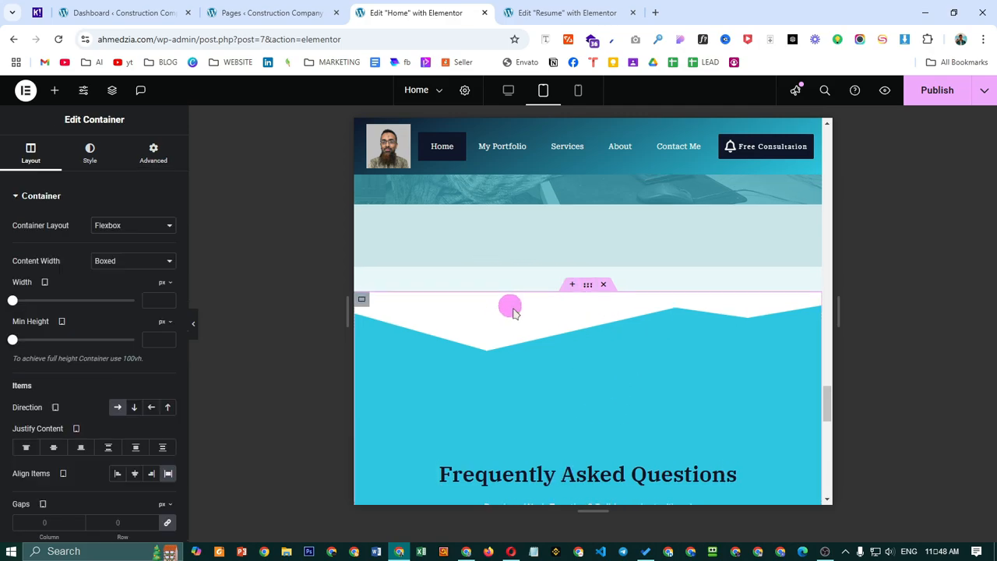
pyautogui.scroll(1, 566, 353)
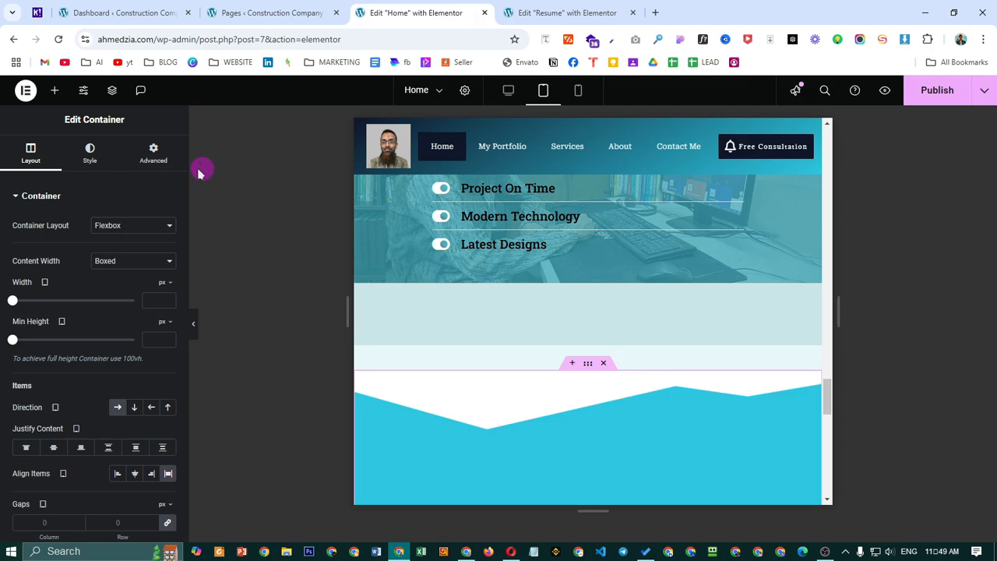
pyautogui.click(154, 153)
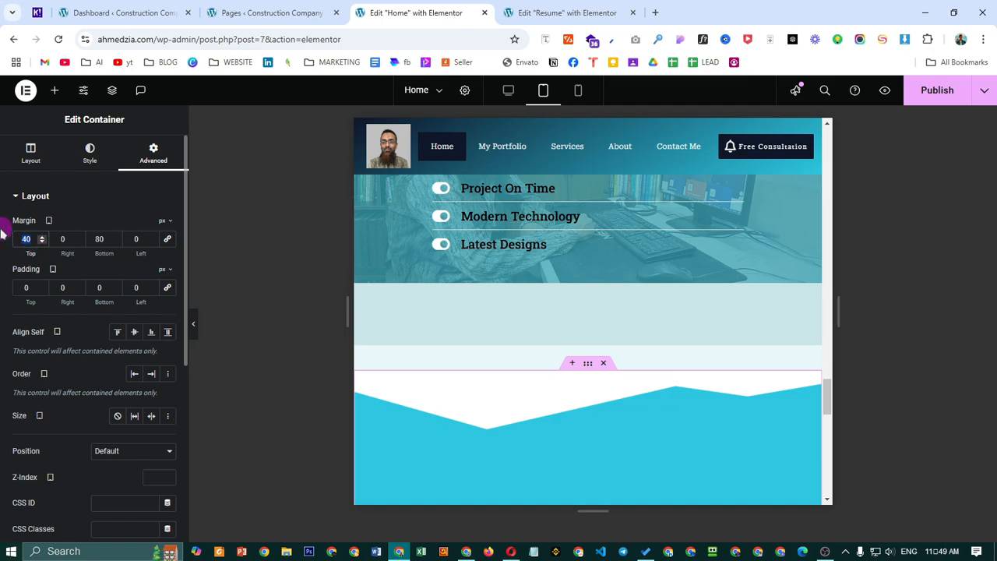
pyautogui.write('0')
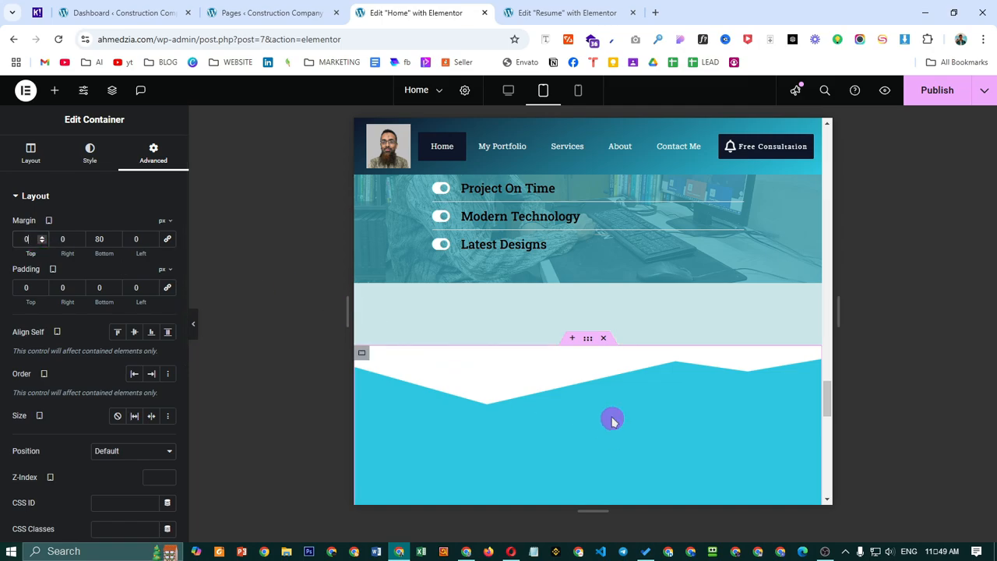
# Check the spacing from the Sustainability section through the Best Practices section to the start of the FAQ section.
pyautogui.scroll(1, 608, 390)
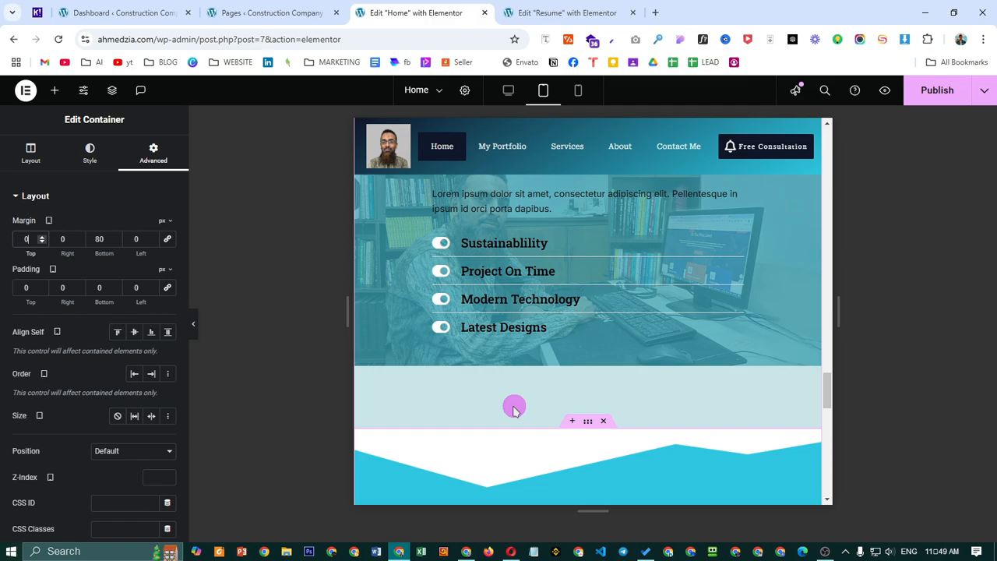
pyautogui.scroll(4, 514, 411)
pyautogui.scroll(-1, 515, 411)
pyautogui.scroll(2, 515, 411)
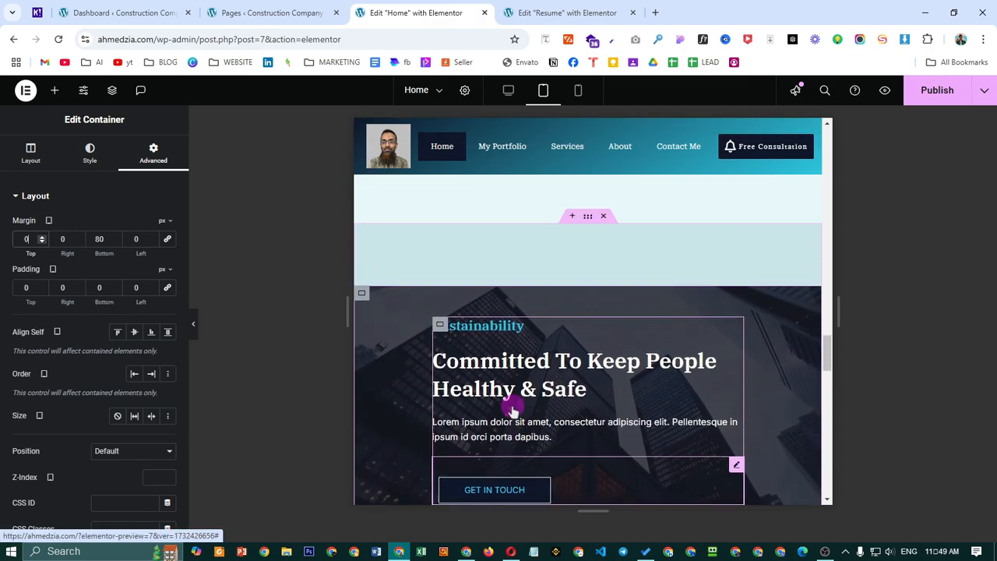
pyautogui.scroll(-8, 513, 270)
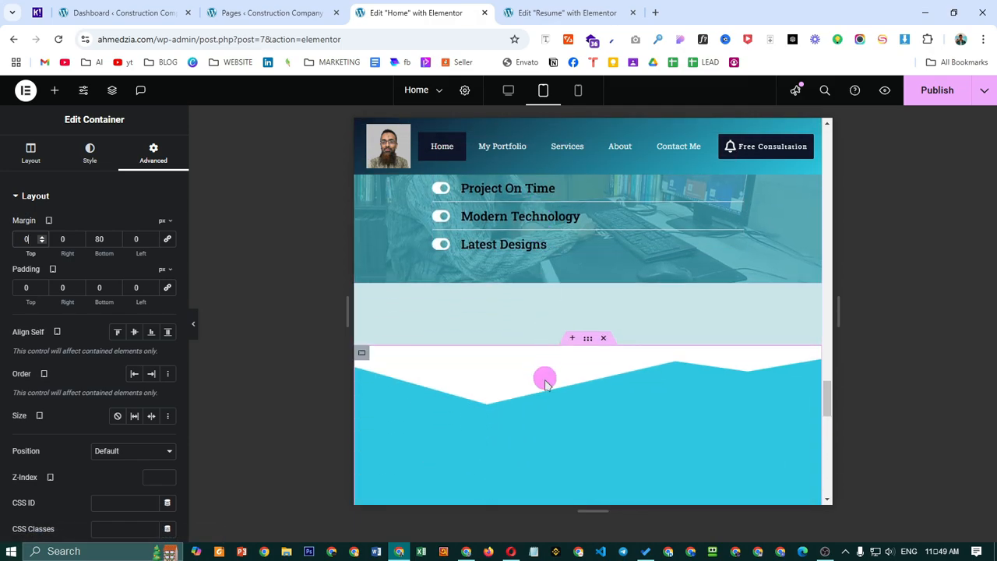
pyautogui.scroll(-6, 523, 371)
pyautogui.scroll(4, 576, 358)
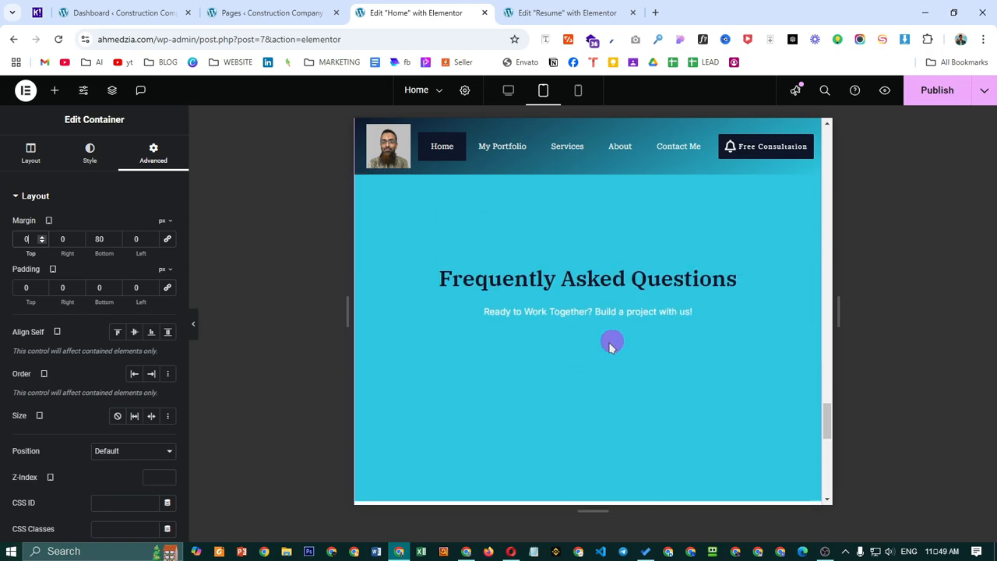
# Examine how the Frequently Asked Questions heading block and the accordion below it are arranged on tablet.
pyautogui.scroll(-5, 642, 343)
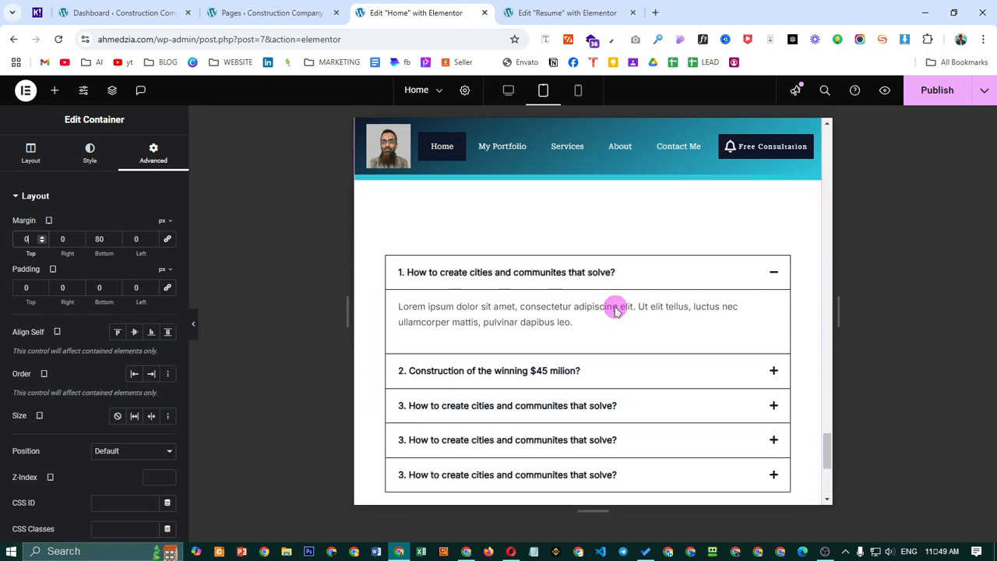
pyautogui.scroll(2, 608, 350)
pyautogui.scroll(4, 600, 374)
pyautogui.scroll(-7, 701, 362)
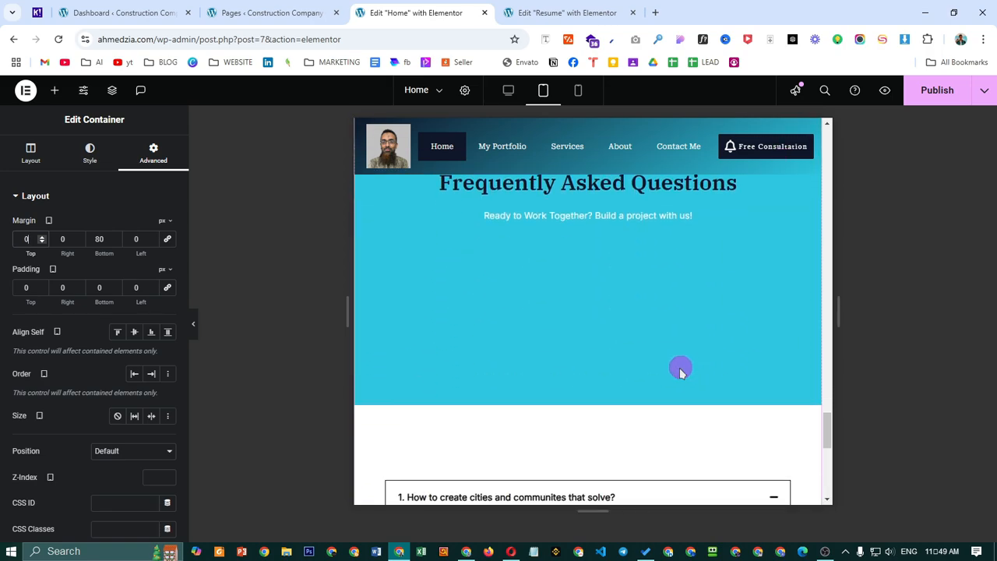
pyautogui.scroll(2, 628, 343)
pyautogui.scroll(-3, 614, 367)
pyautogui.scroll(6, 652, 350)
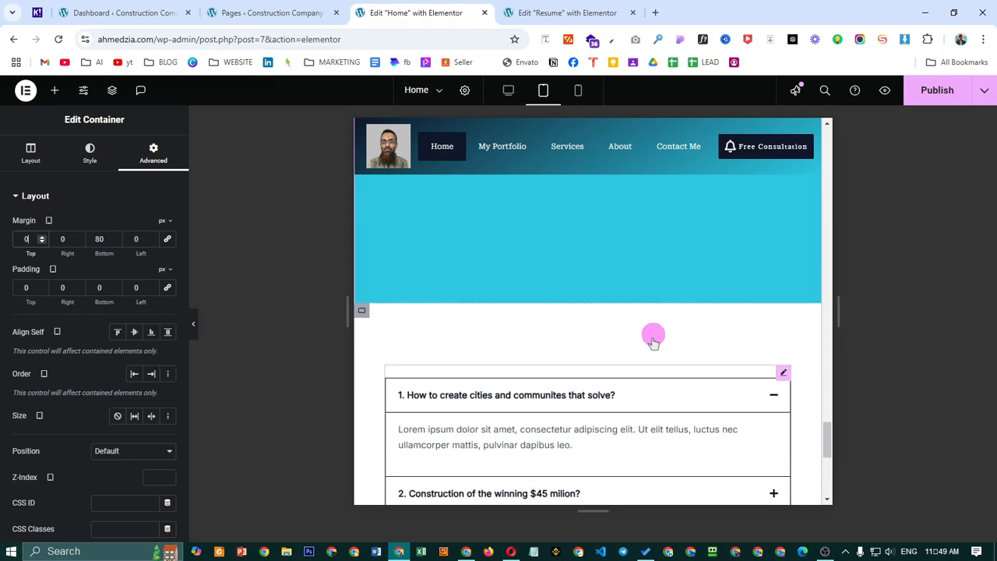
pyautogui.scroll(-3, 684, 376)
pyautogui.scroll(3, 672, 362)
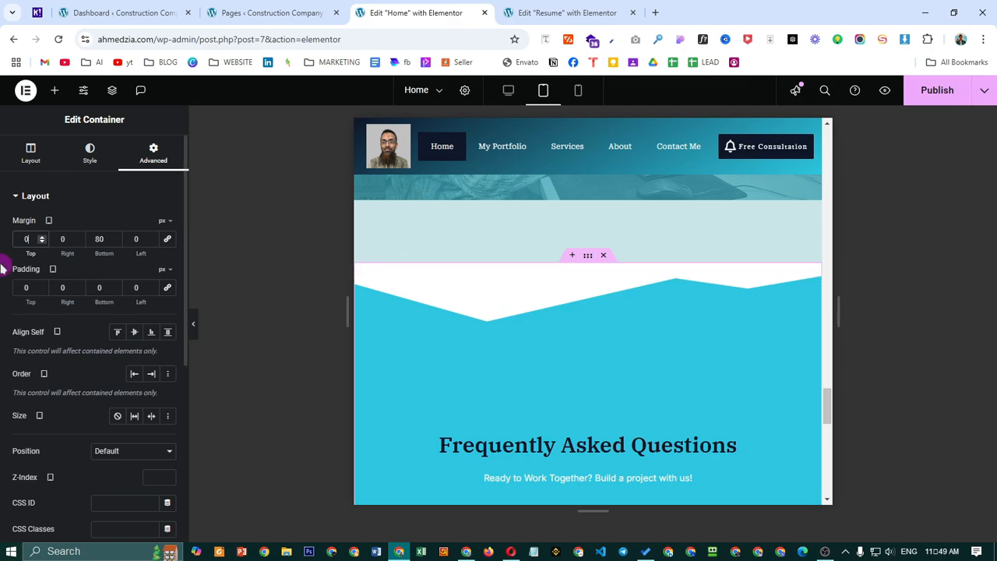
pyautogui.click(524, 282)
pyautogui.click(585, 256)
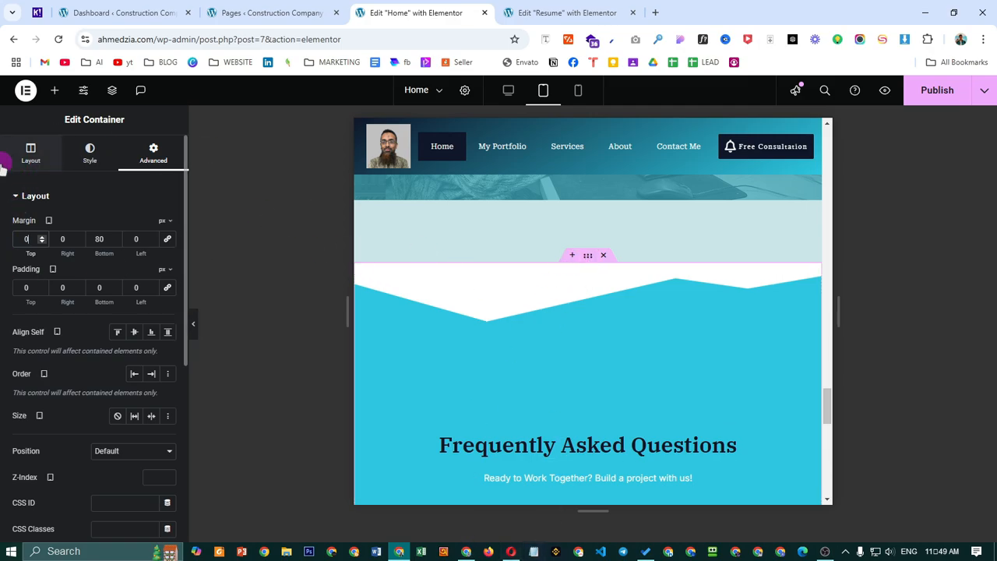
pyautogui.click(31, 153)
pyautogui.click(116, 231)
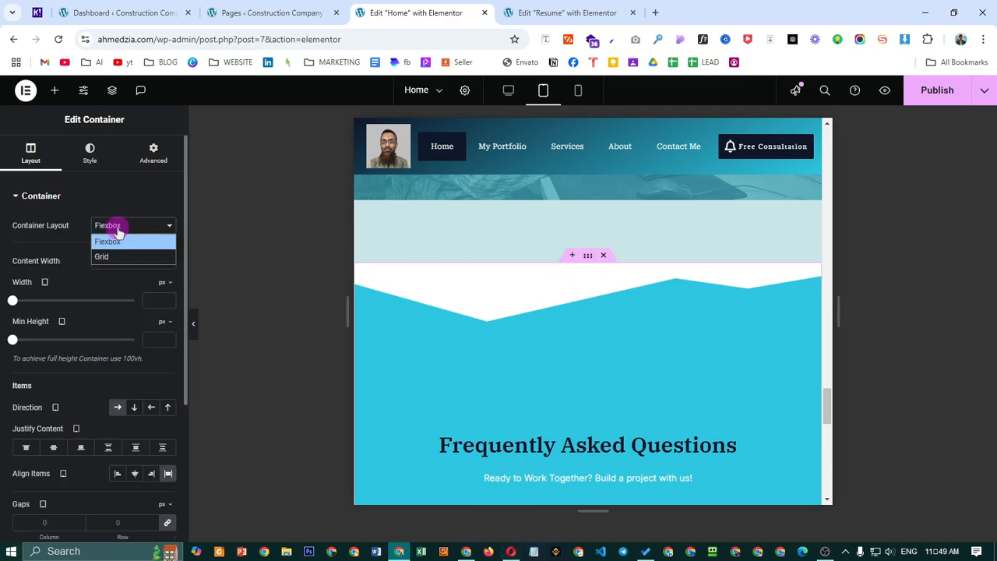
pyautogui.click(110, 265)
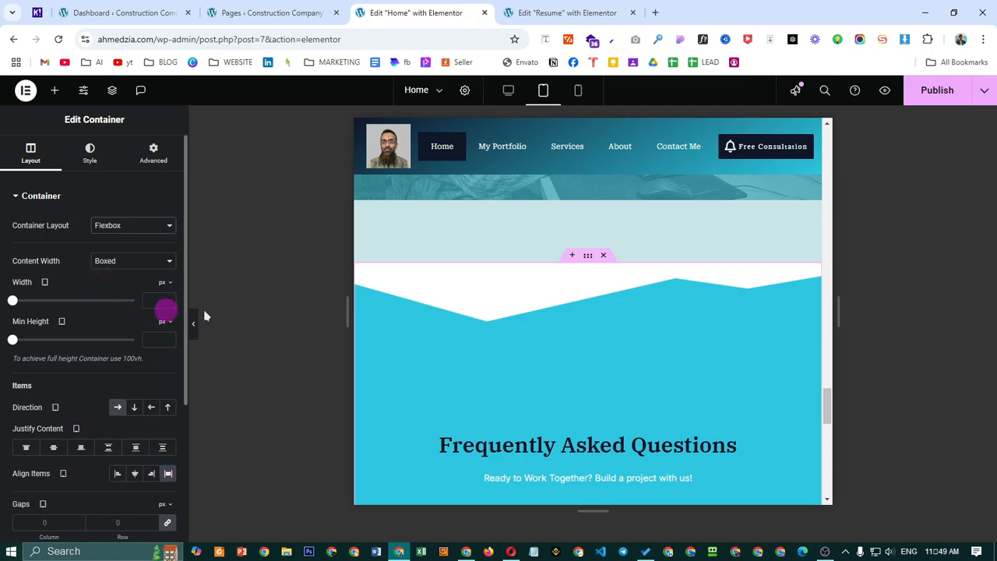
# Set the tablet width of the blue container holding the "Frequently Asked Questions" heading to 50%.
pyautogui.scroll(-2, 624, 351)
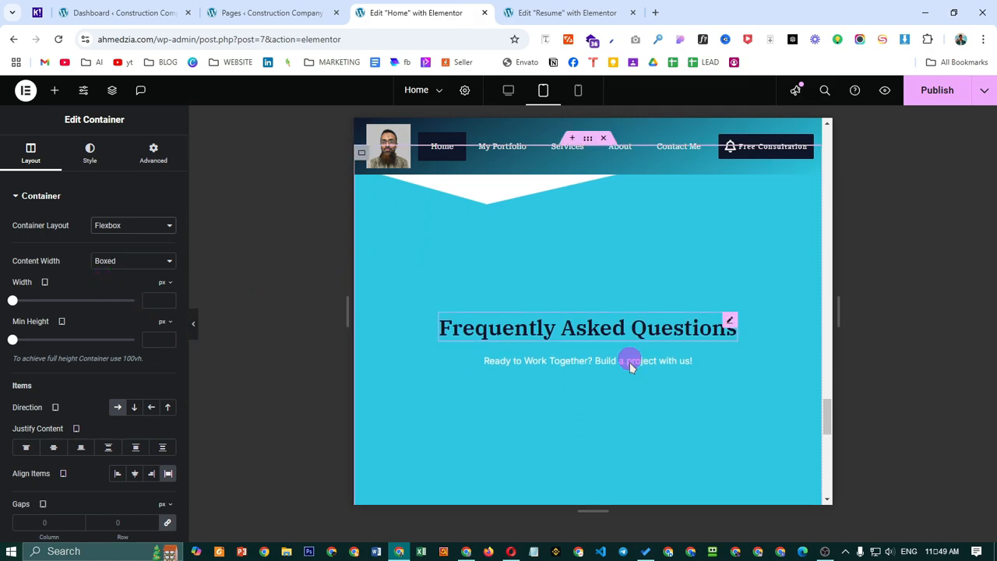
pyautogui.scroll(-5, 630, 362)
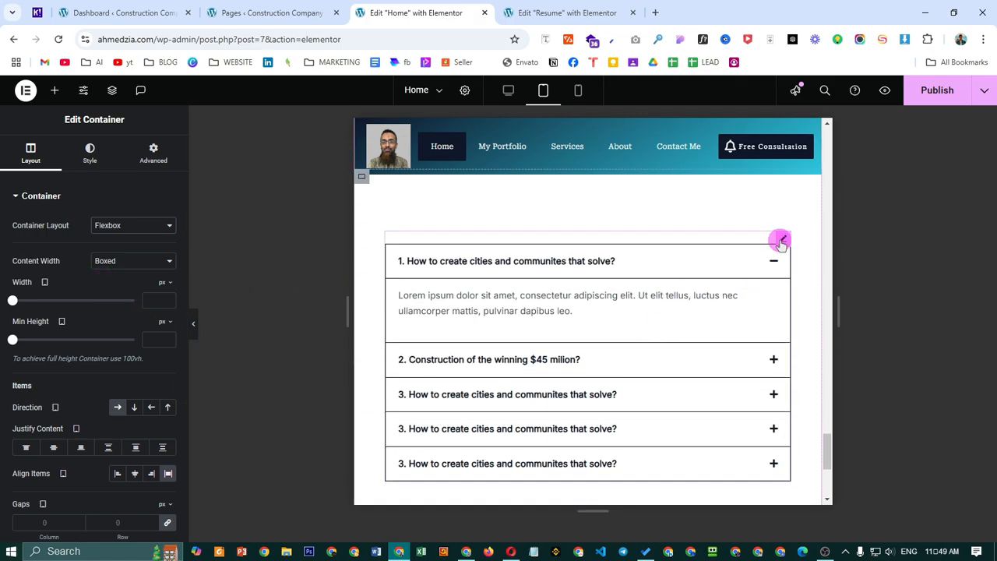
pyautogui.scroll(3, 358, 307)
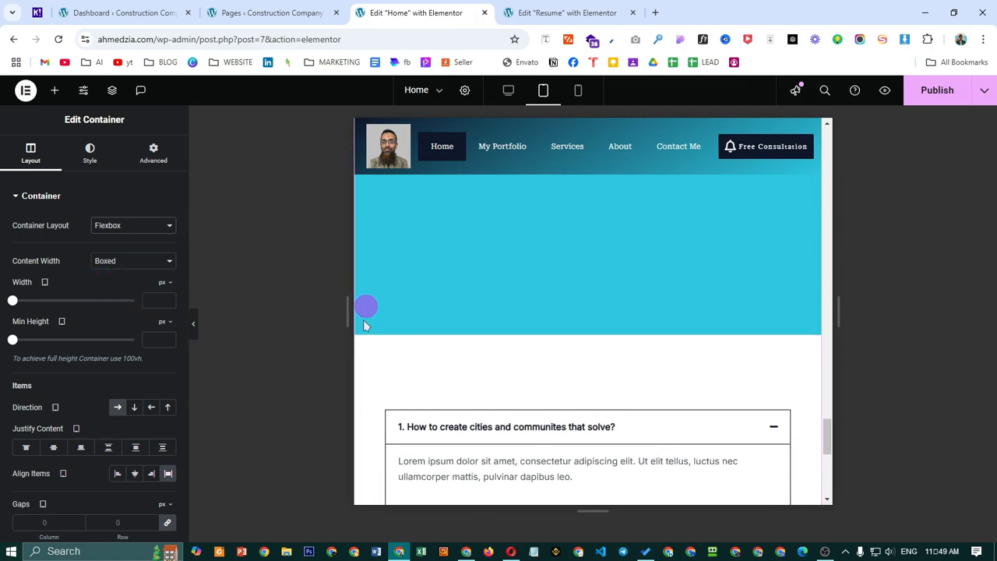
pyautogui.click(441, 360)
pyautogui.scroll(5, 444, 351)
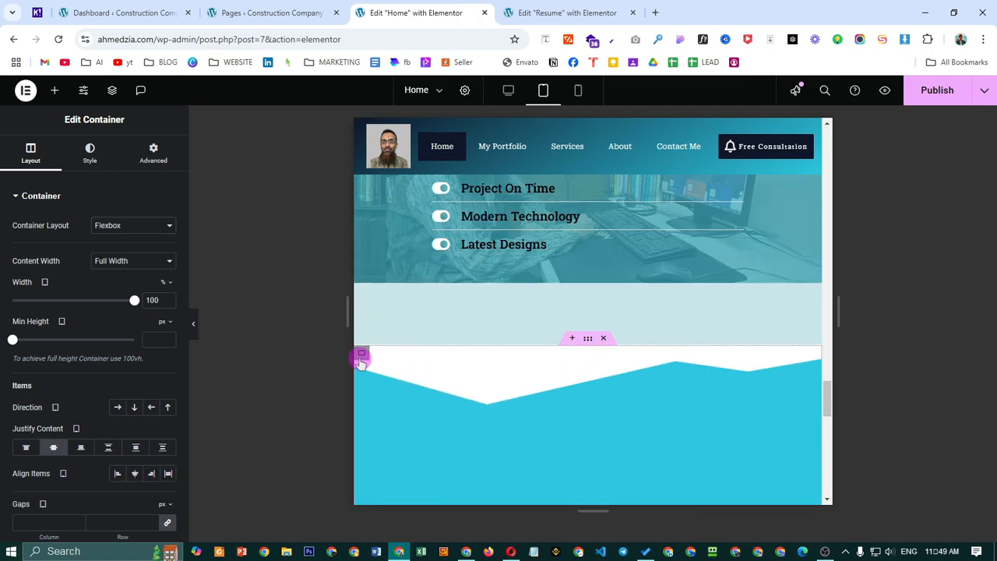
pyautogui.click(361, 357)
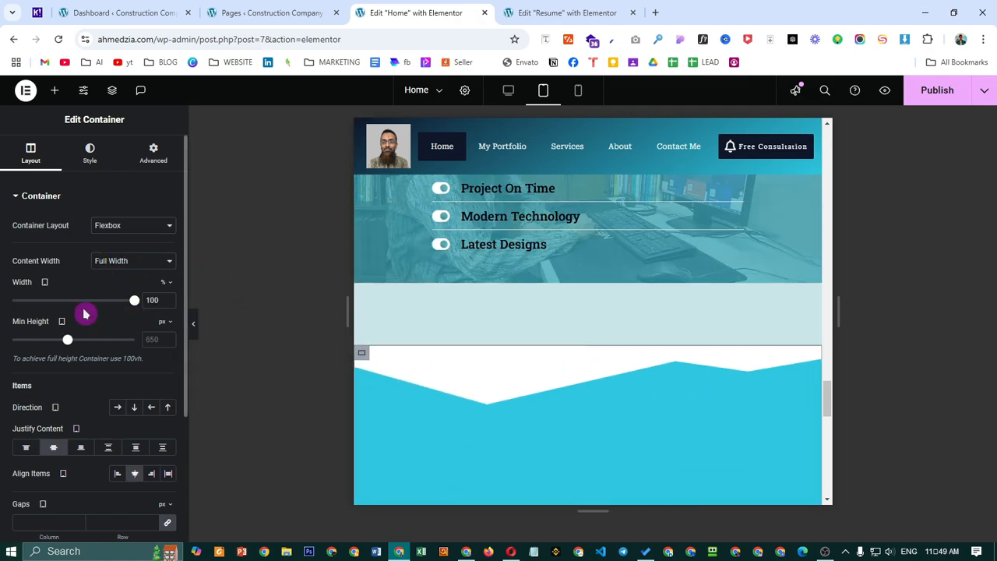
pyautogui.moveTo(134, 303); pyautogui.dragTo(67, 309)
pyautogui.click(168, 297)
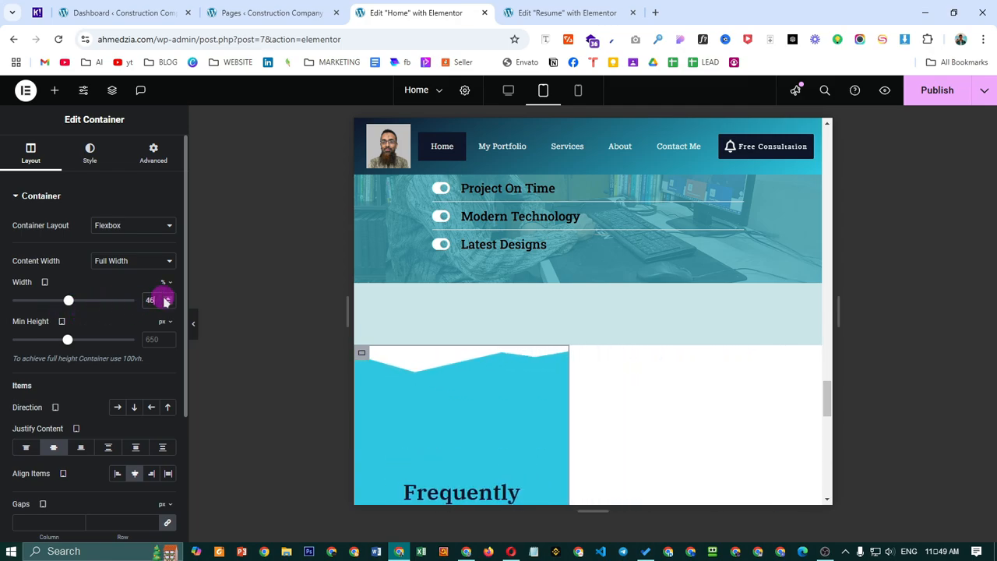
pyautogui.click(168, 297)
pyautogui.click(168, 297)
pyautogui.click(168, 297)
pyautogui.click(168, 297)
# Set the tablet width of the container holding the FAQ accordion to 50% and check the side-by-side layout.
pyautogui.scroll(-5, 597, 334)
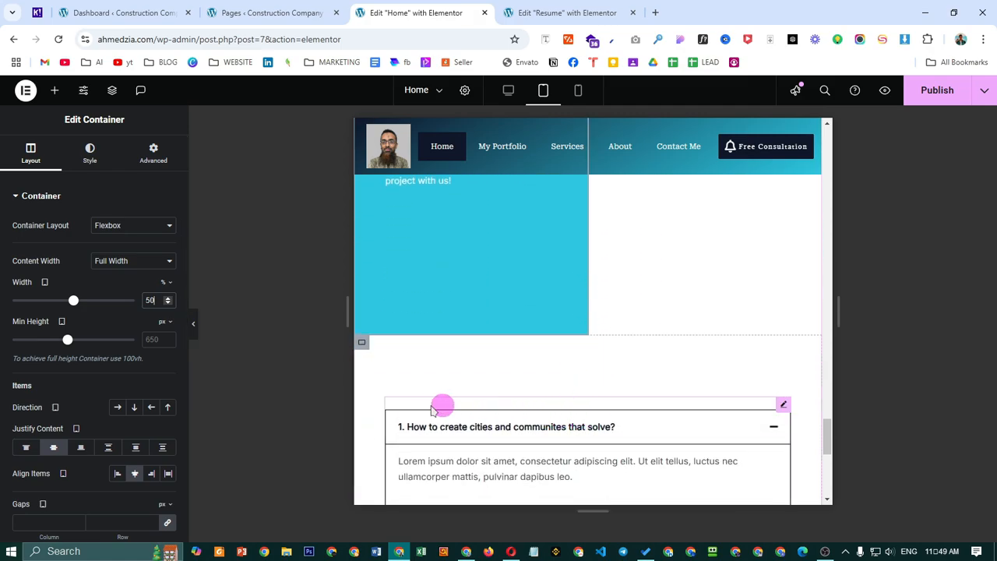
pyautogui.click(362, 343)
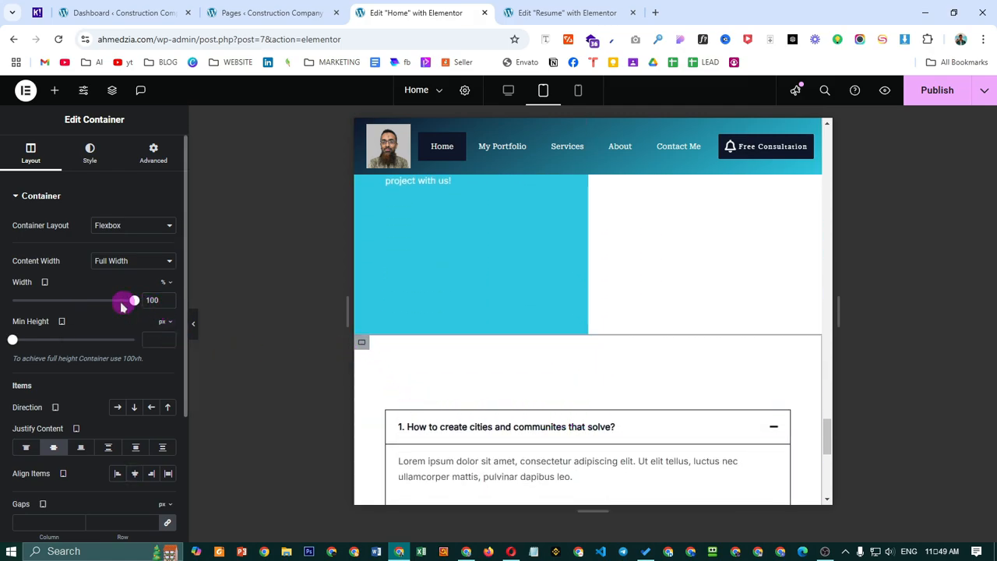
pyautogui.moveTo(134, 304); pyautogui.dragTo(73, 309)
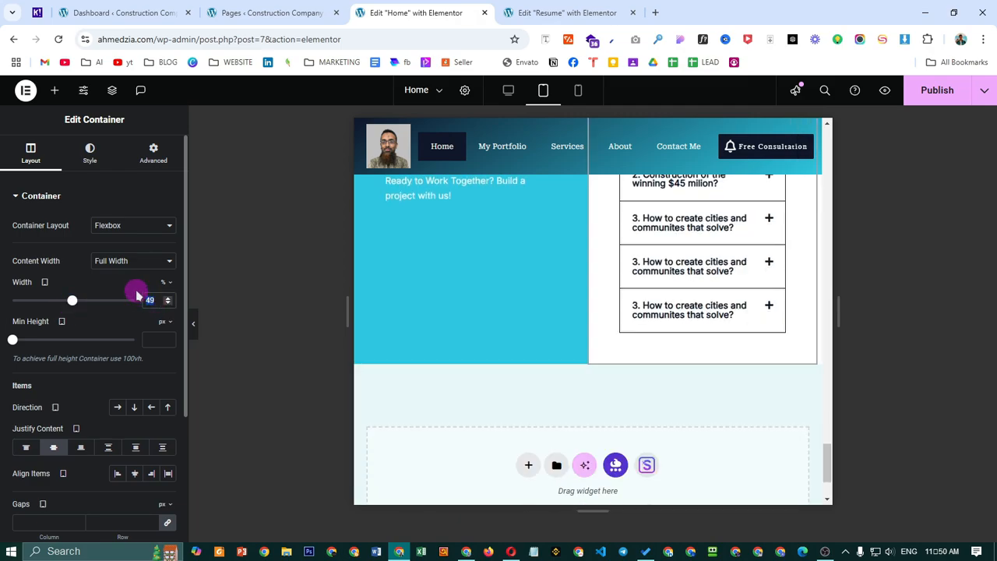
pyautogui.write('50')
pyautogui.scroll(5, 797, 412)
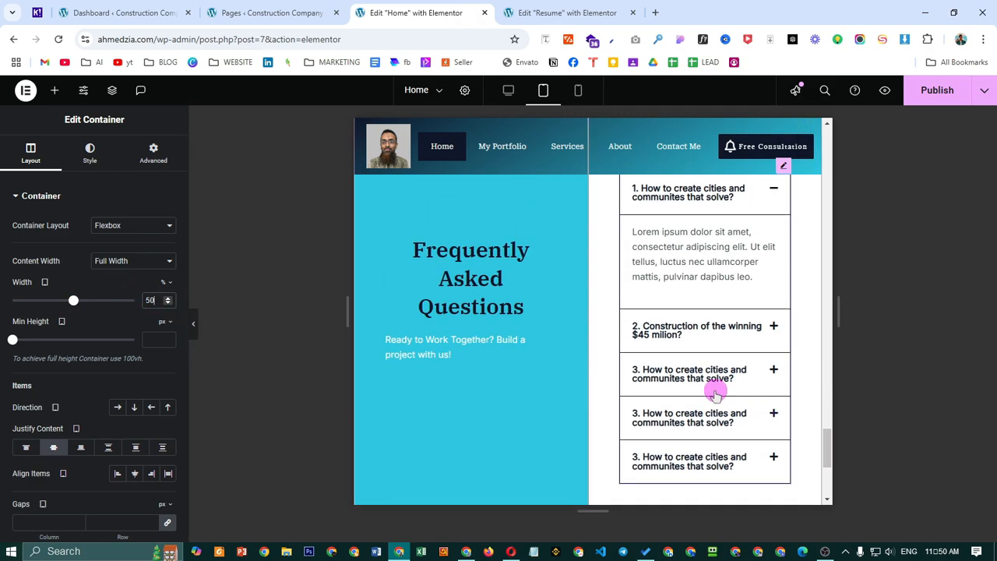
pyautogui.scroll(-5, 678, 392)
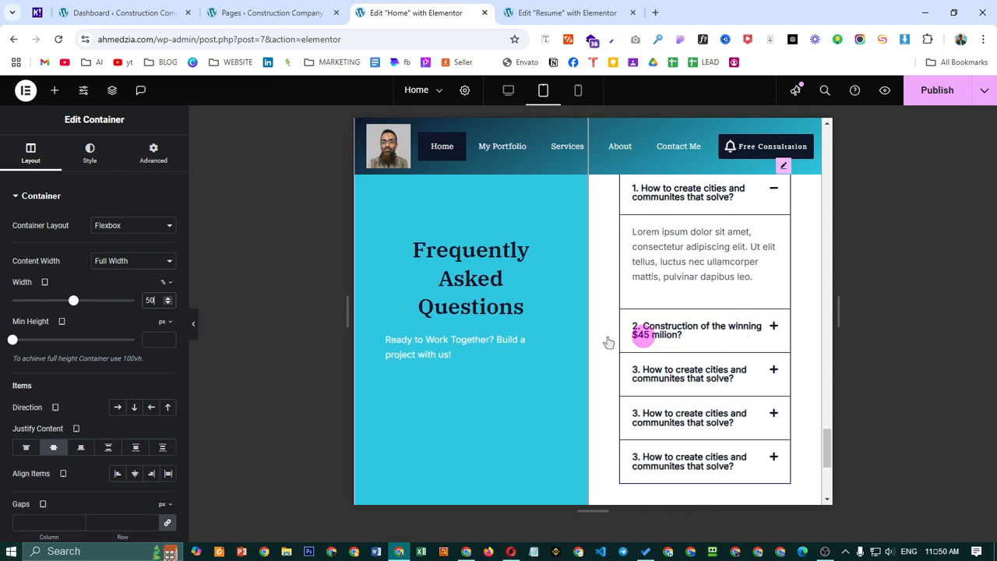
# Set the FAQ section's tablet right and left padding to 10 px and publish the page.
pyautogui.scroll(6, 561, 366)
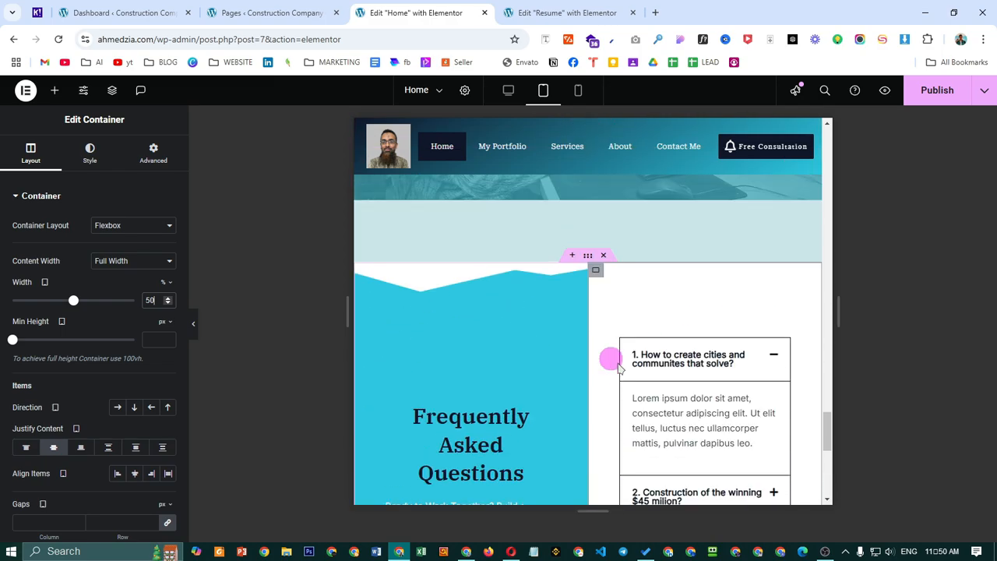
pyautogui.scroll(-2, 600, 343)
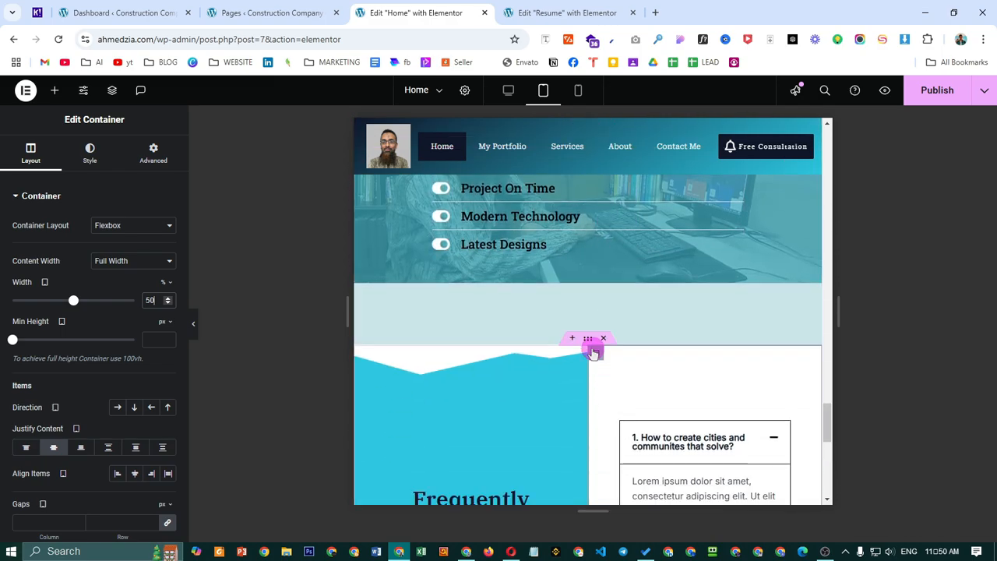
pyautogui.click(589, 341)
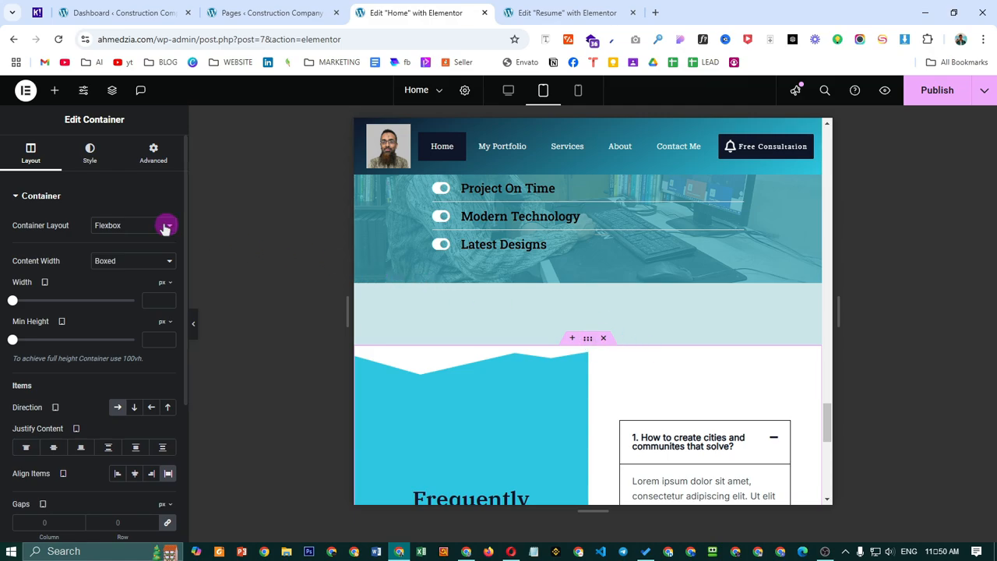
pyautogui.click(153, 158)
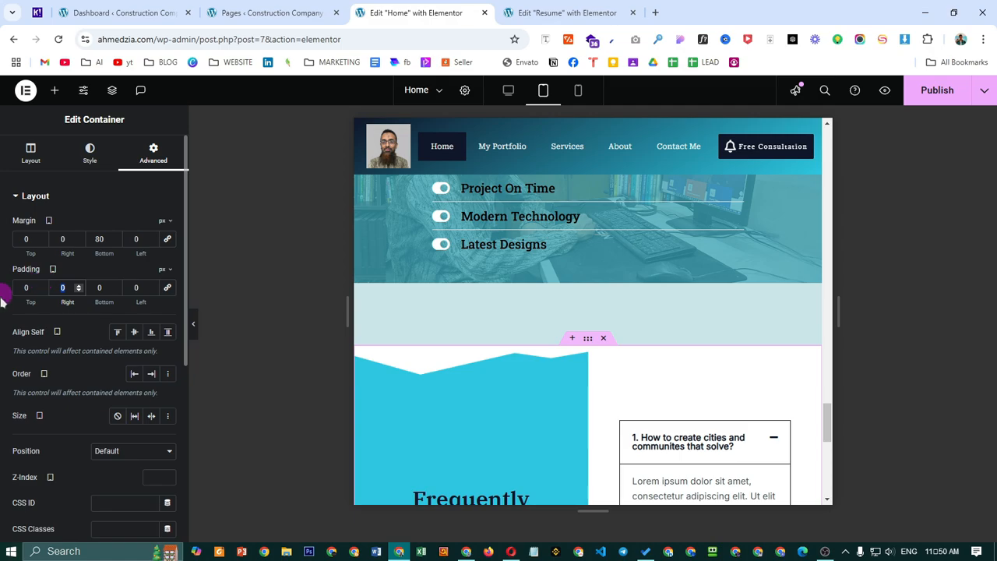
pyautogui.write('10')
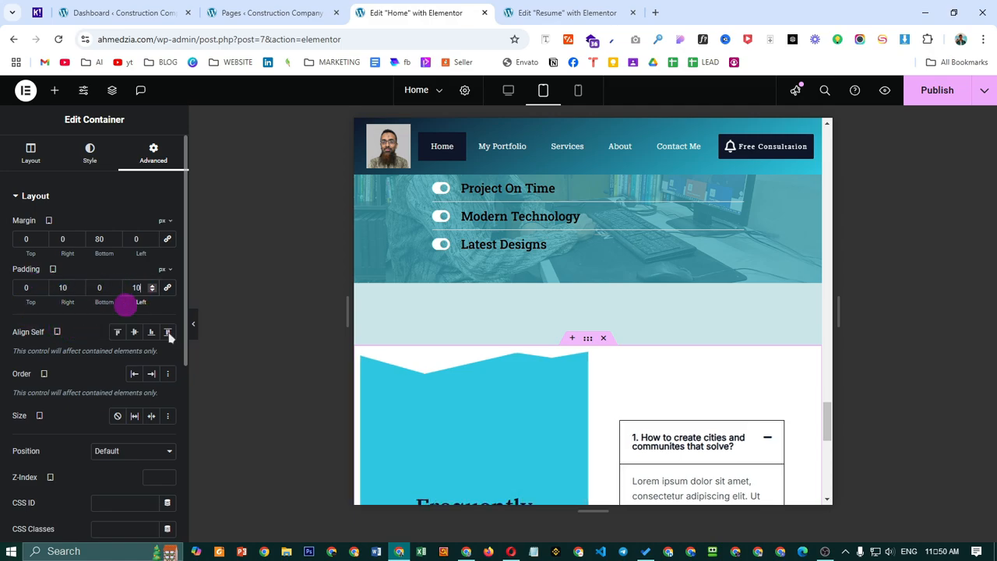
pyautogui.scroll(-5, 441, 382)
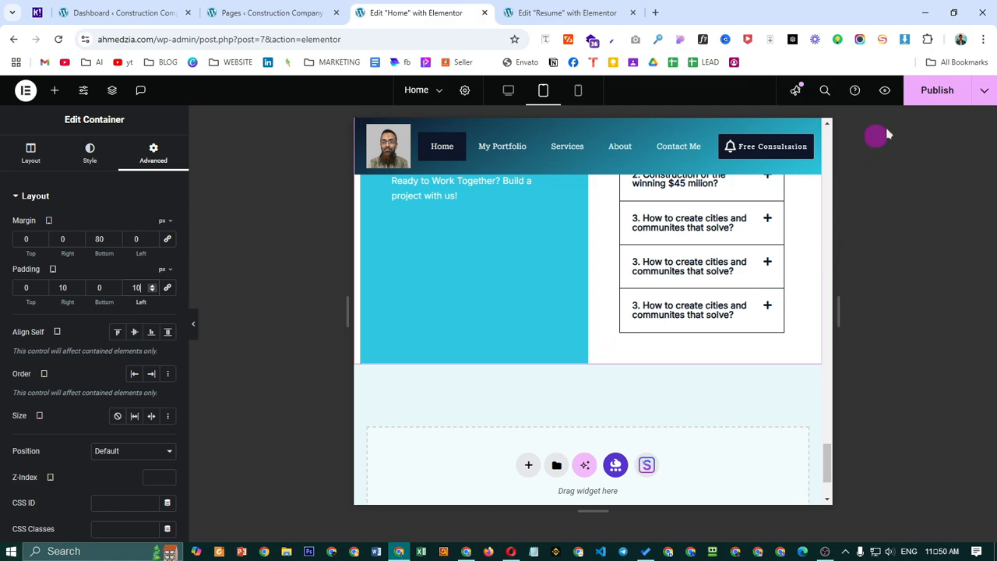
pyautogui.click(927, 102)
# Check the tablet layout from the page footer back up through the services grid and the statistics block.
pyautogui.scroll(1, 654, 315)
pyautogui.scroll(-3, 558, 319)
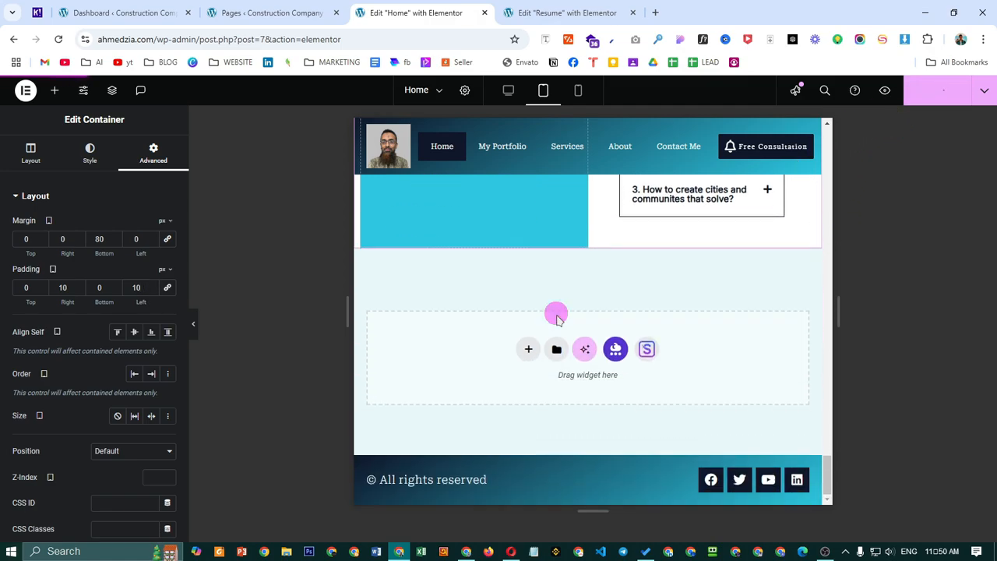
pyautogui.scroll(10, 662, 343)
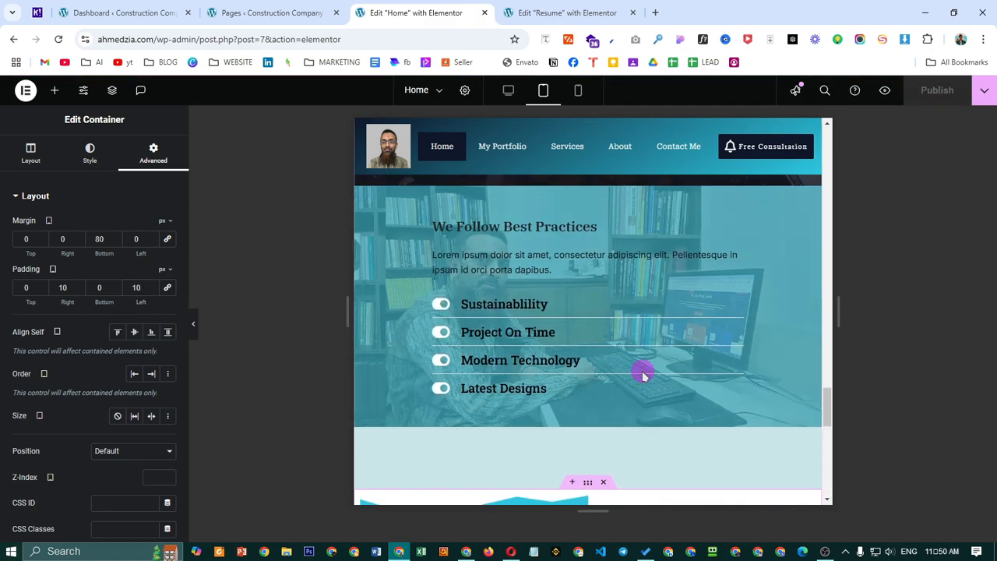
pyautogui.scroll(15, 639, 374)
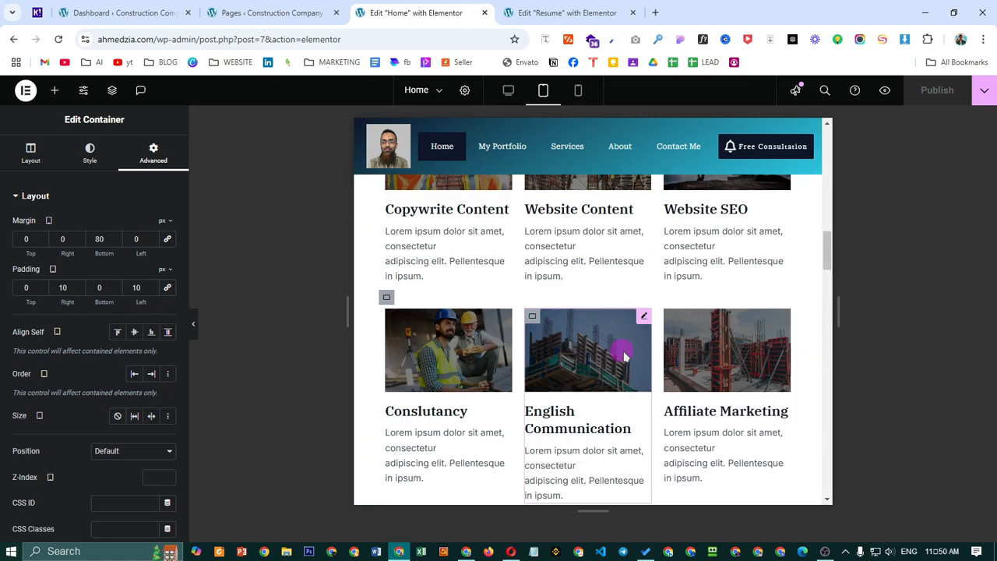
pyautogui.scroll(5, 633, 354)
pyautogui.scroll(-7, 635, 352)
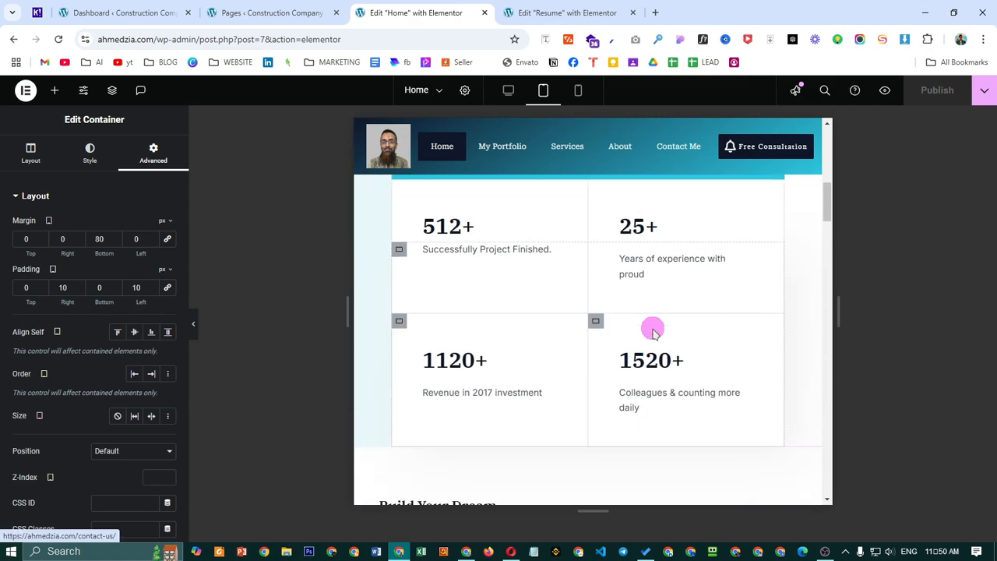
pyautogui.scroll(2, 647, 327)
pyautogui.scroll(-3, 584, 421)
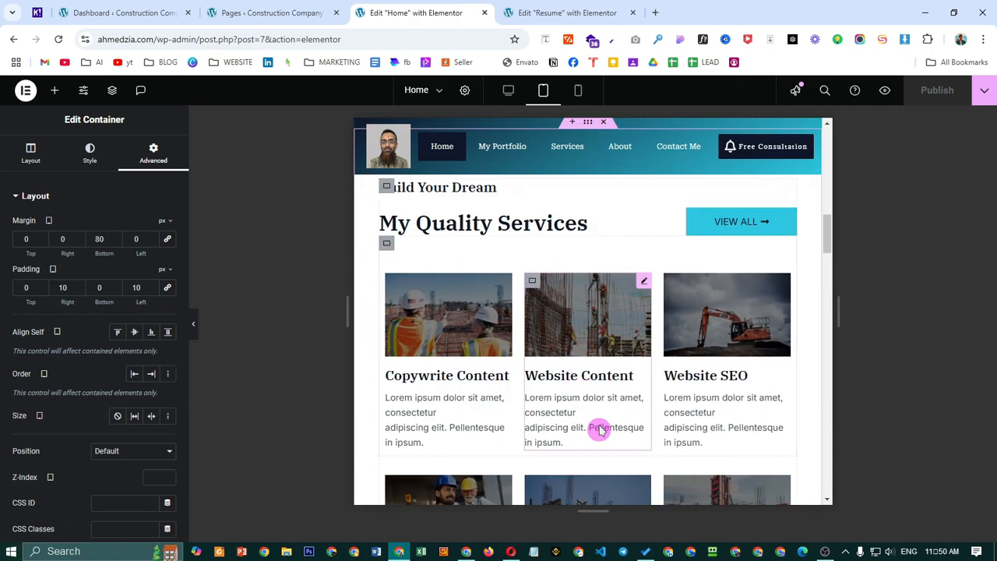
# Unlink the tablet margins of the My Quality Services section and set the top margin to 50 px, with the other sides at 0.
pyautogui.scroll(3, 604, 382)
pyautogui.click(588, 376)
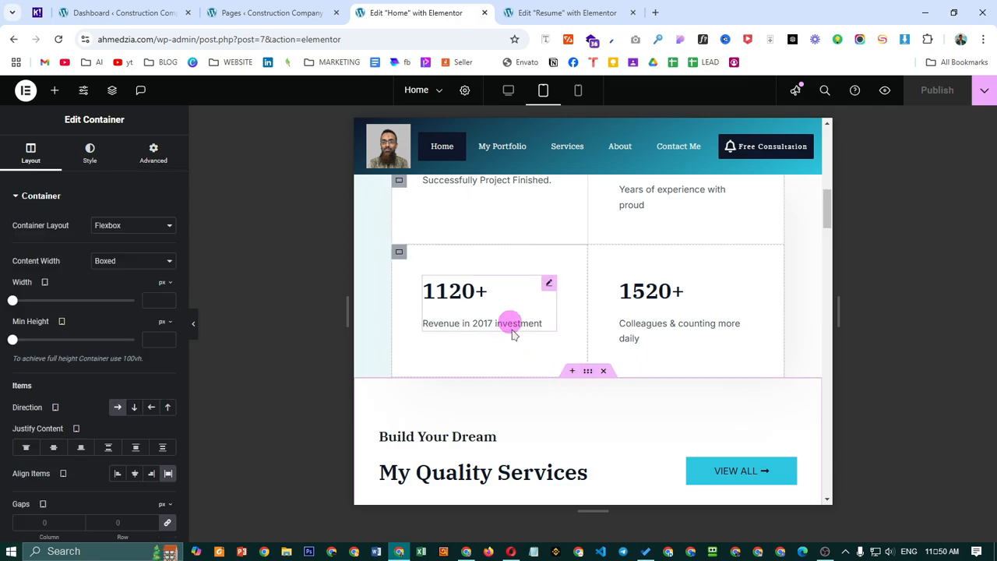
pyautogui.click(154, 151)
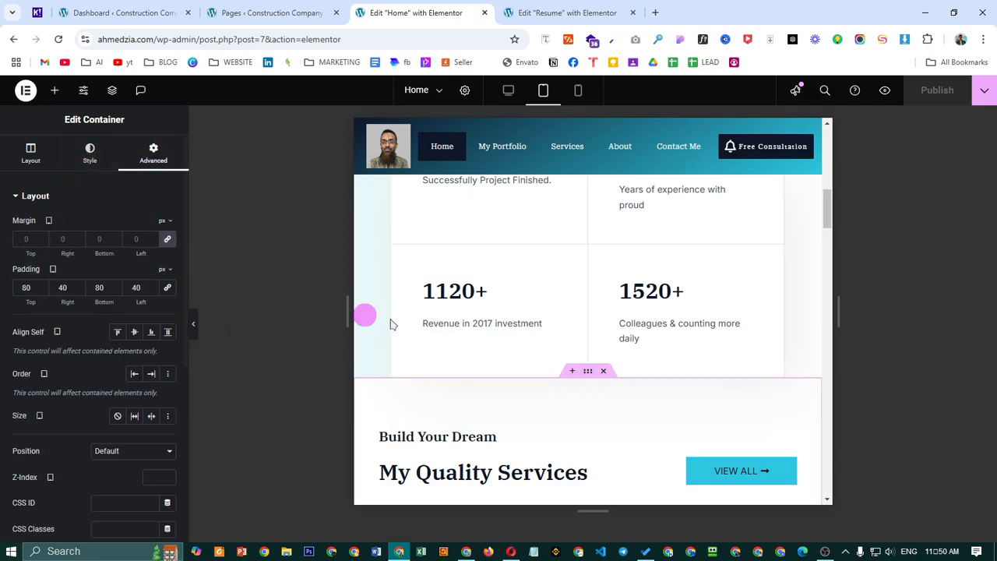
pyautogui.scroll(-2, 389, 321)
pyautogui.scroll(1, 413, 366)
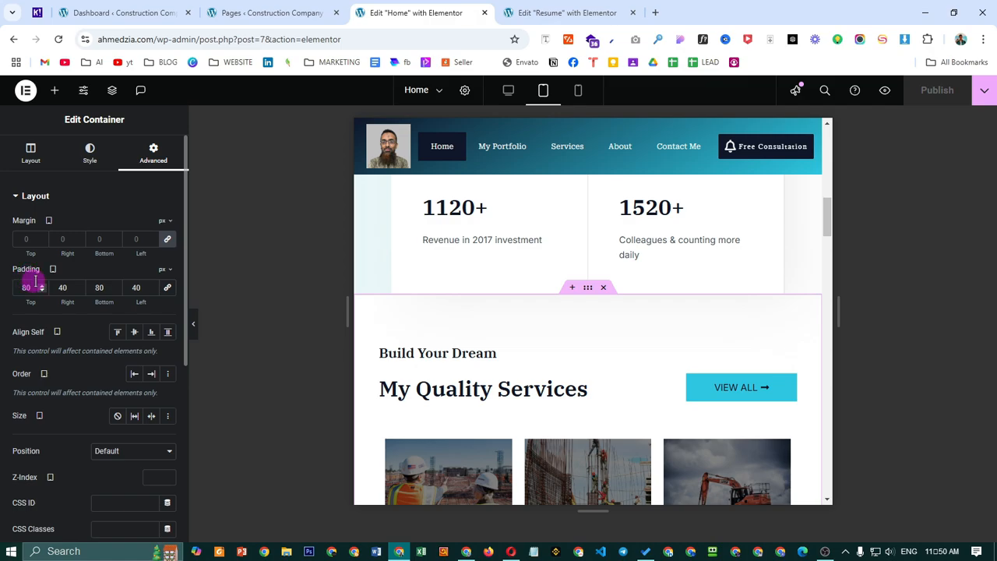
pyautogui.click(41, 241)
pyautogui.write('3')
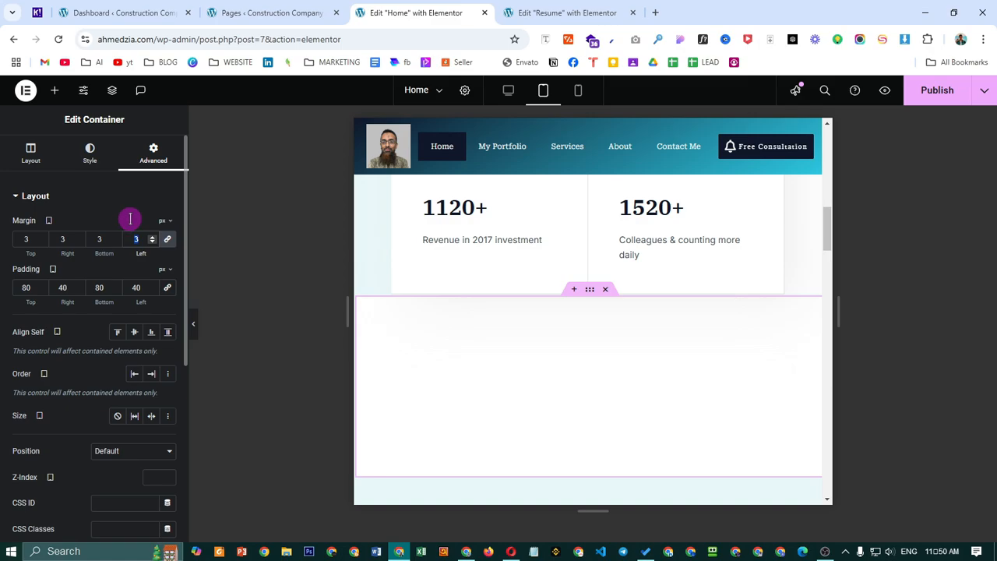
pyautogui.press('BackSpace')
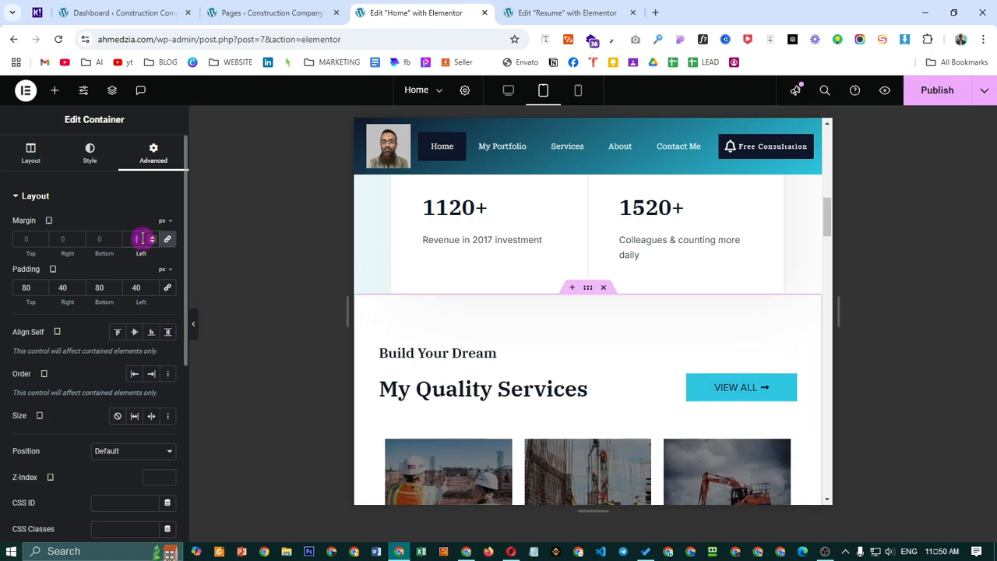
pyautogui.write('0')
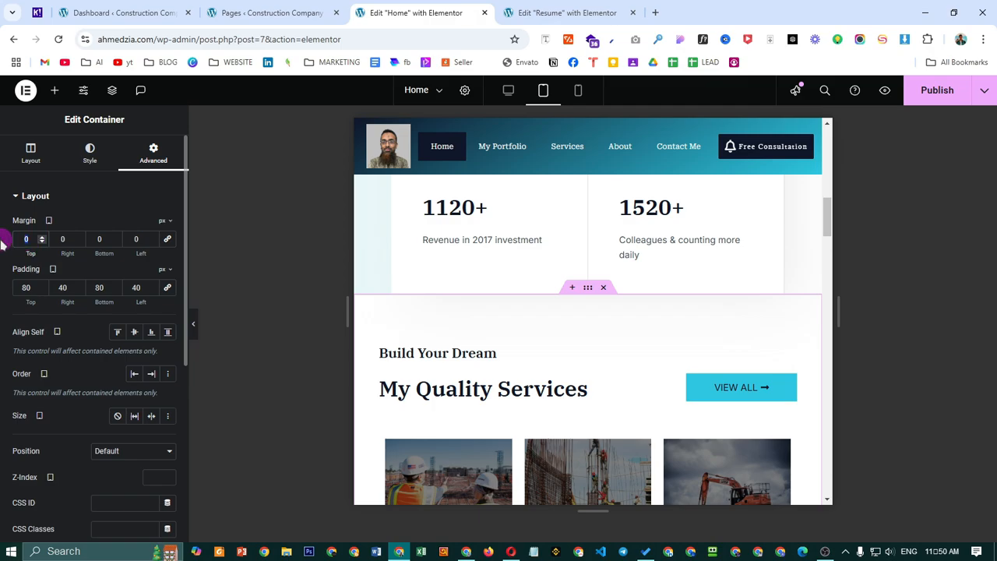
pyautogui.write('50')
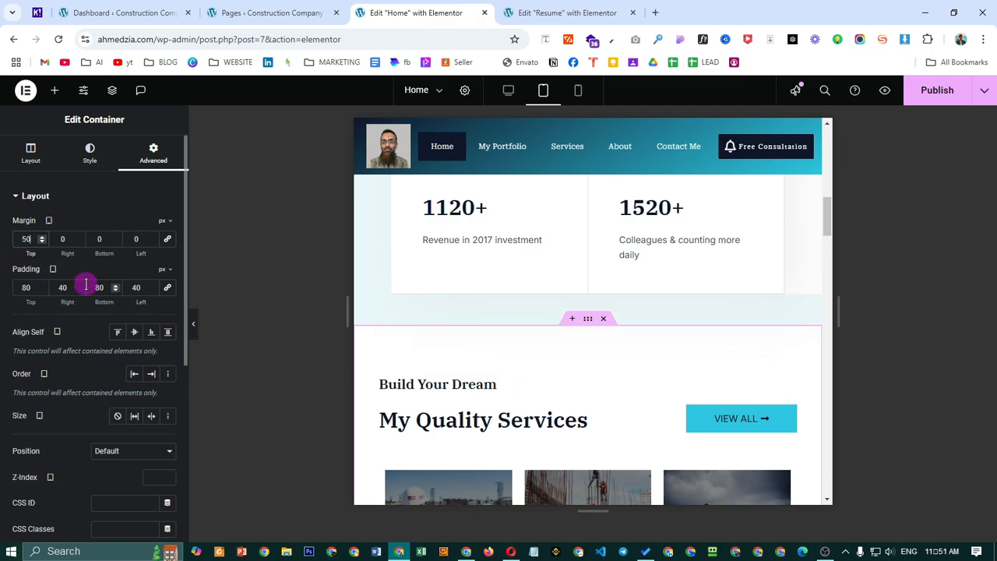
# Compare the gap above the My Quality Services section, set its tablet top margin to 60 px and publish the page.
pyautogui.scroll(6, 541, 352)
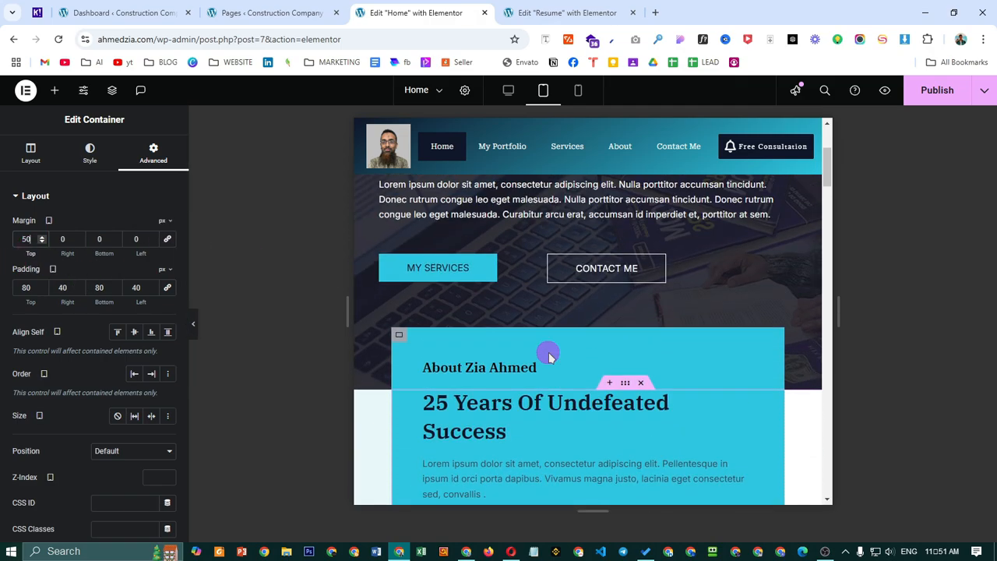
pyautogui.scroll(-5, 550, 356)
pyautogui.scroll(-2, 549, 358)
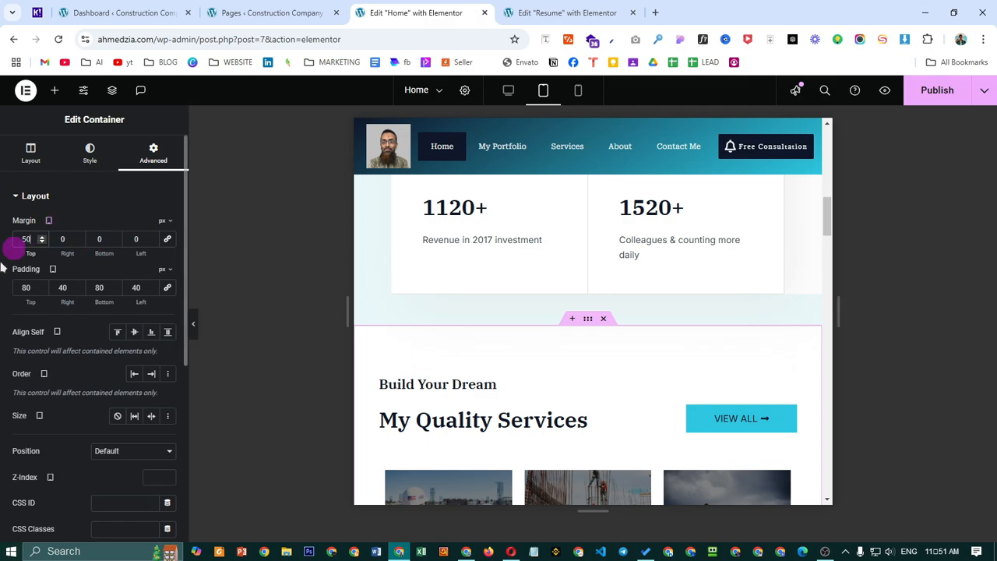
pyautogui.write('60')
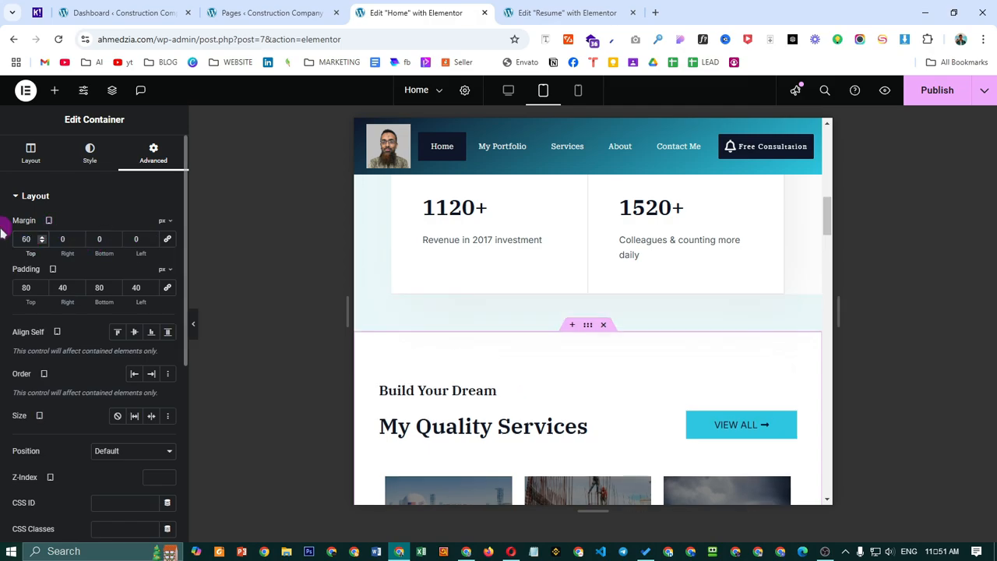
pyautogui.click(938, 90)
# Examine the spacing between sections on tablet from the hero area through the testimonials to the FAQ section.
pyautogui.scroll(-1, 799, 235)
pyautogui.scroll(-20, 682, 305)
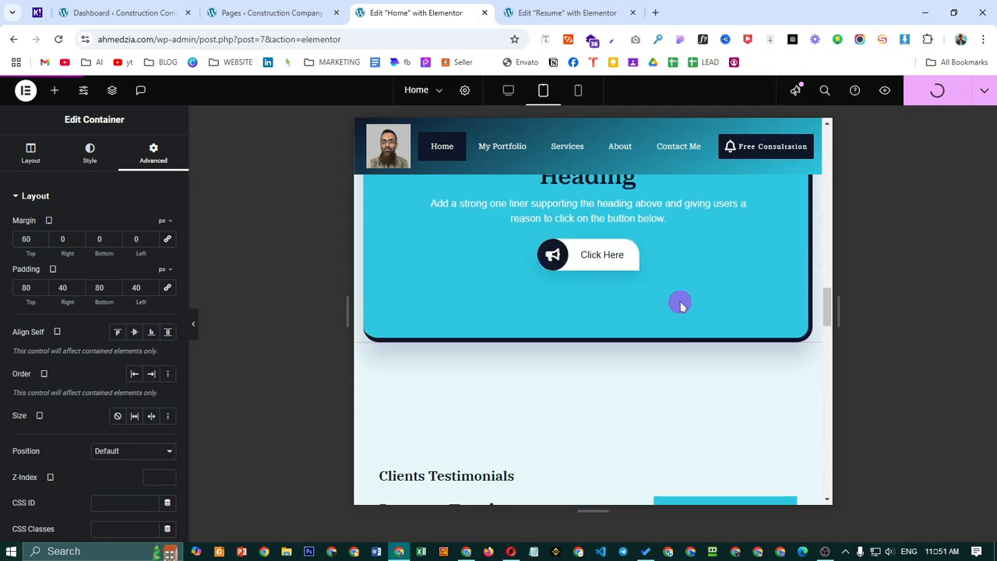
pyautogui.scroll(20, 678, 351)
pyautogui.scroll(11, 659, 386)
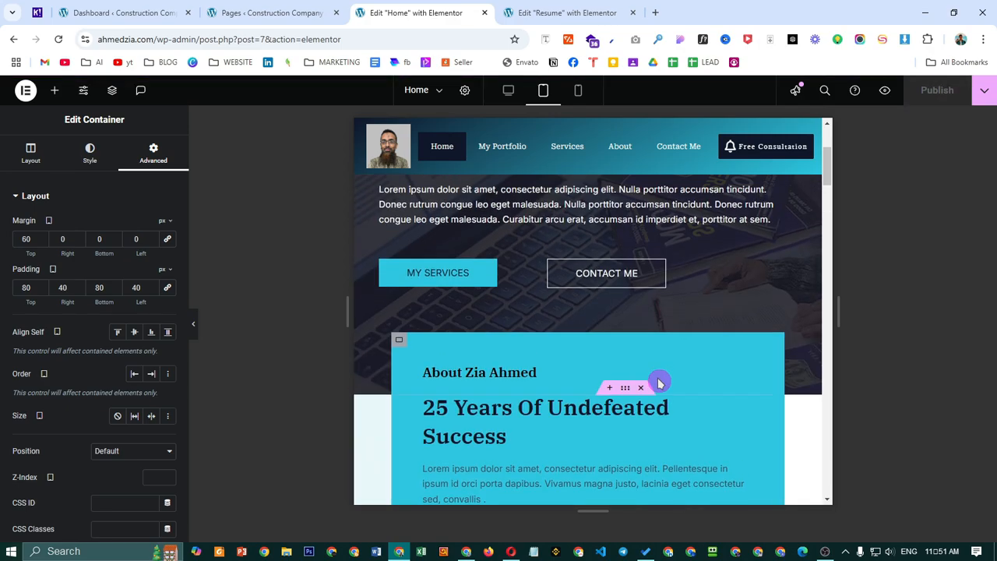
pyautogui.scroll(-10, 678, 409)
pyautogui.scroll(-15, 670, 421)
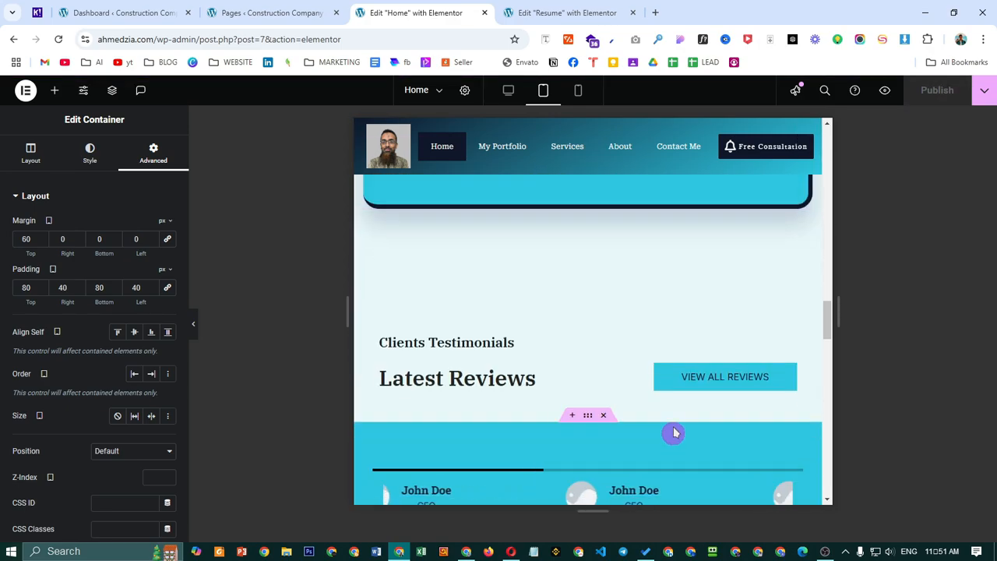
pyautogui.scroll(5, 639, 423)
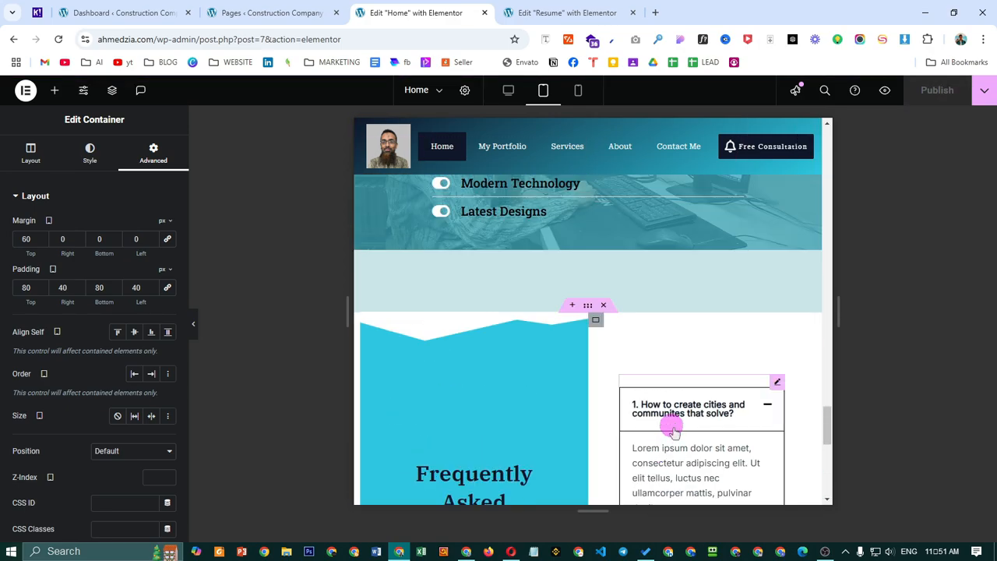
pyautogui.scroll(-5, 647, 366)
# Set the FAQ section's tablet top and bottom padding to 30 px each and publish the page.
pyautogui.scroll(6, 666, 389)
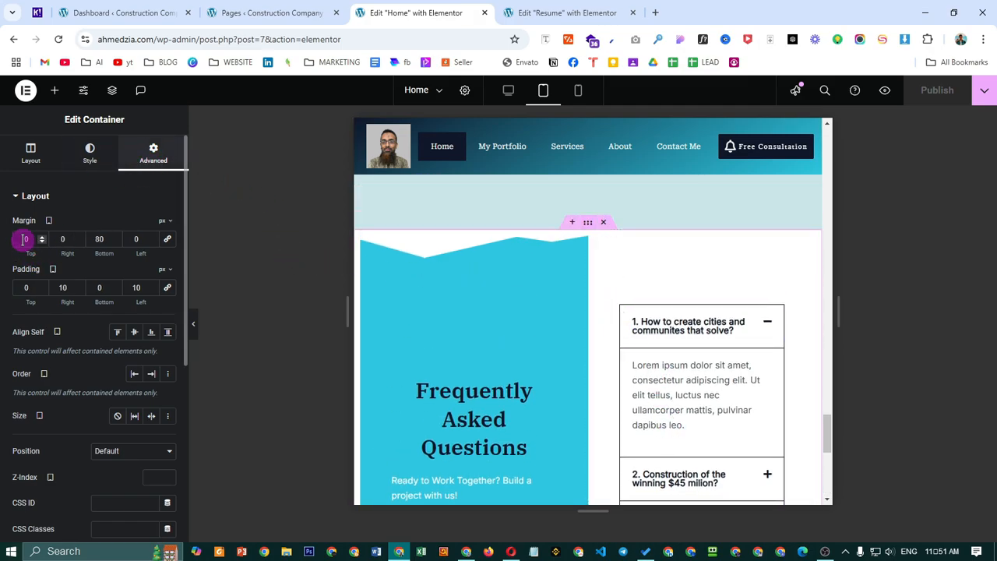
pyautogui.click(43, 286)
pyautogui.click(43, 286)
pyautogui.click(43, 286)
pyautogui.click(43, 286)
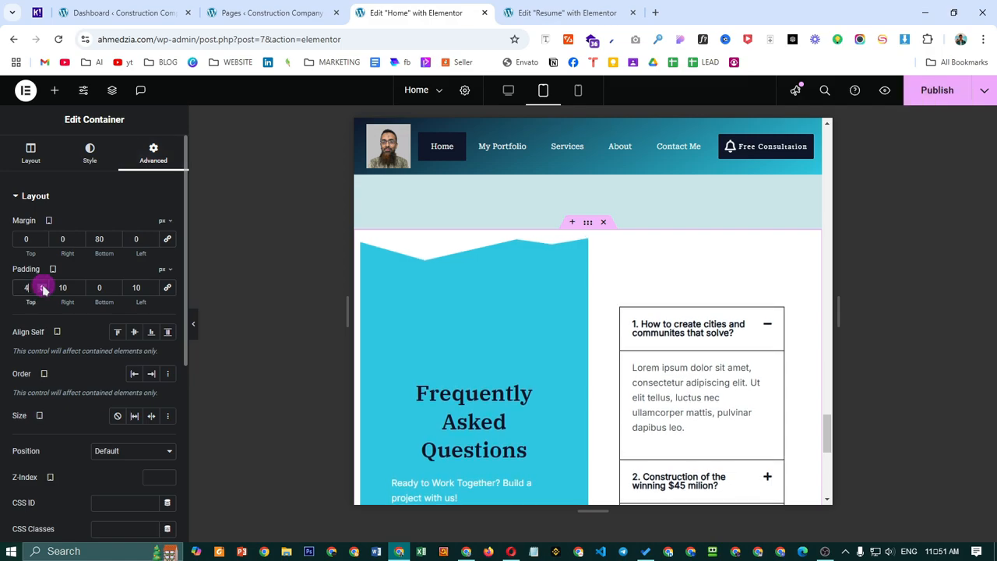
pyautogui.click(42, 286)
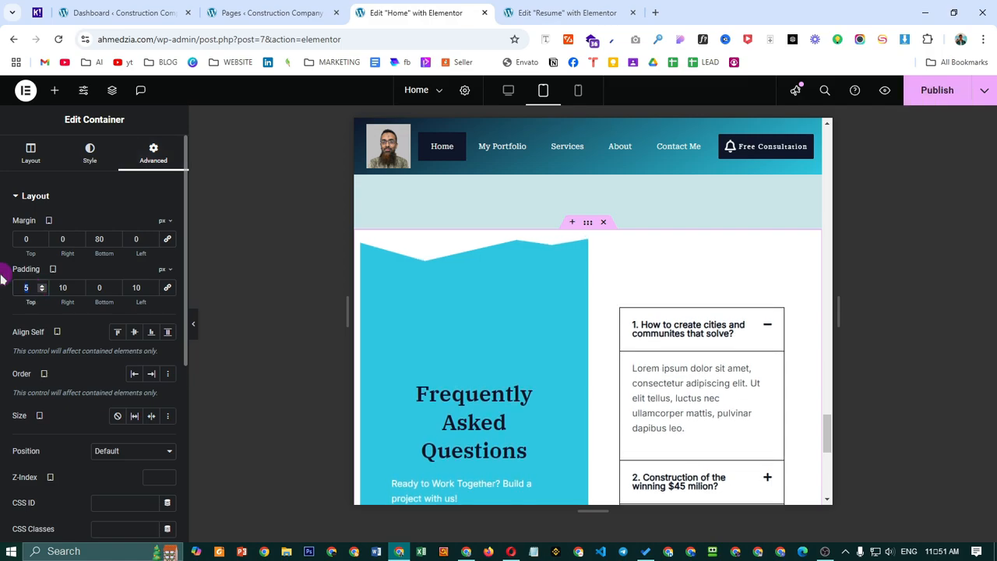
pyautogui.write('25')
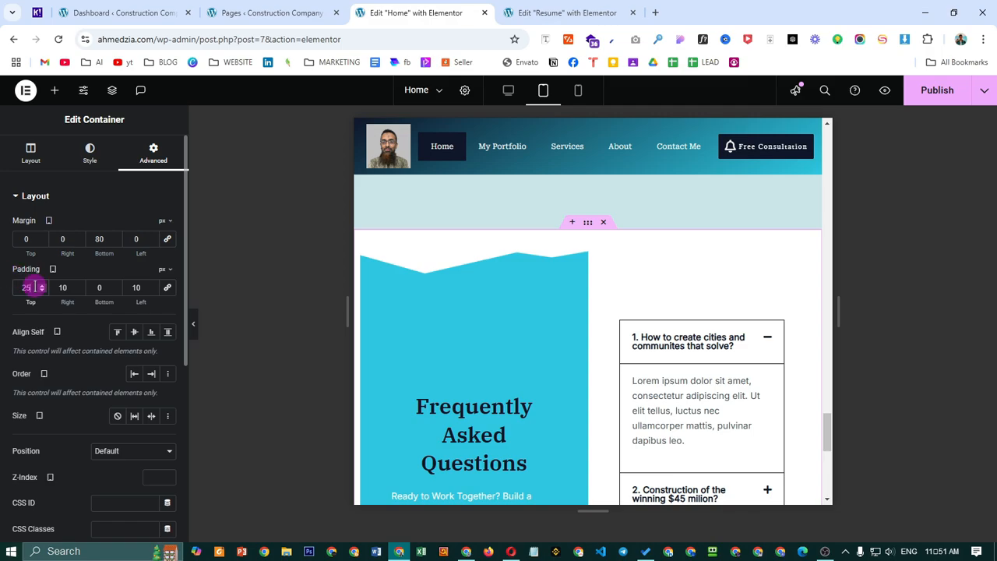
pyautogui.write('30')
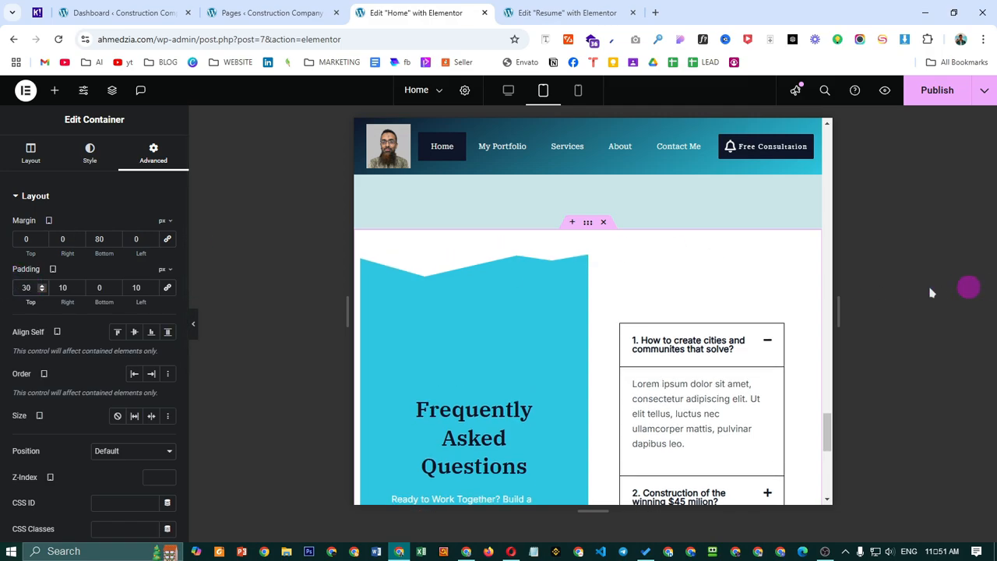
pyautogui.scroll(-4, 572, 292)
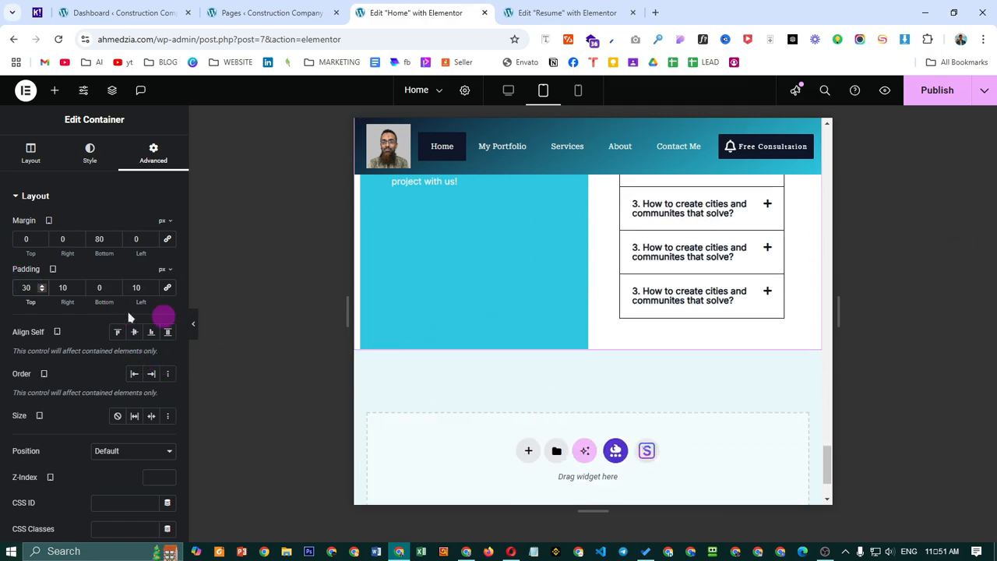
pyautogui.write('30')
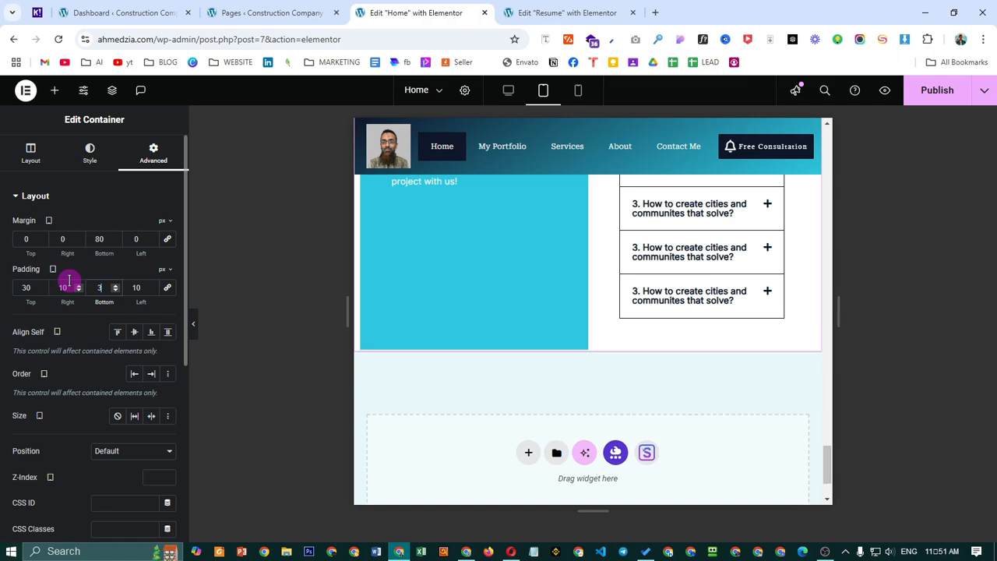
pyautogui.click(925, 89)
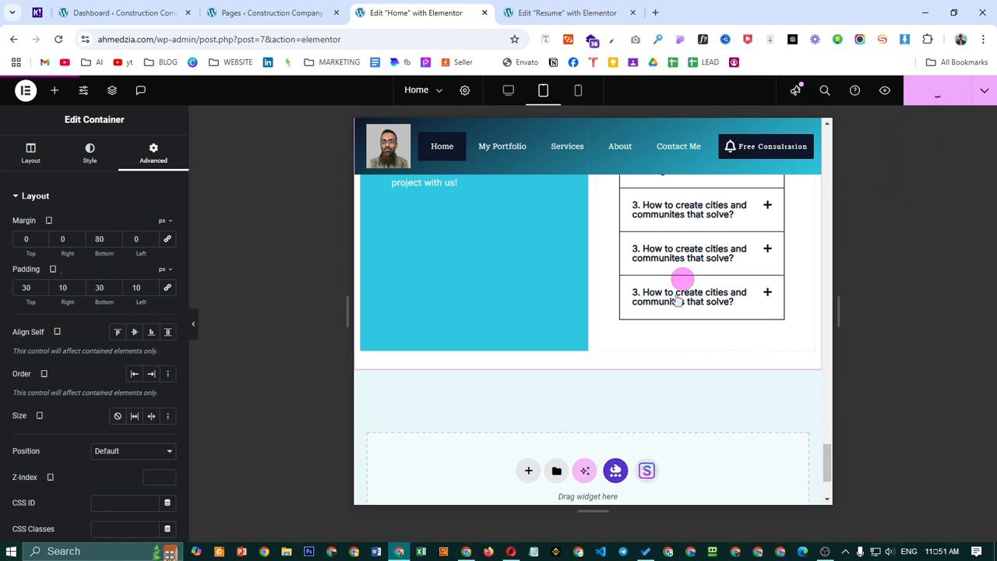
# Switch the preview to mobile portrait and check the page layout from the hero down to the FAQ section.
pyautogui.scroll(15, 663, 358)
pyautogui.scroll(5, 675, 374)
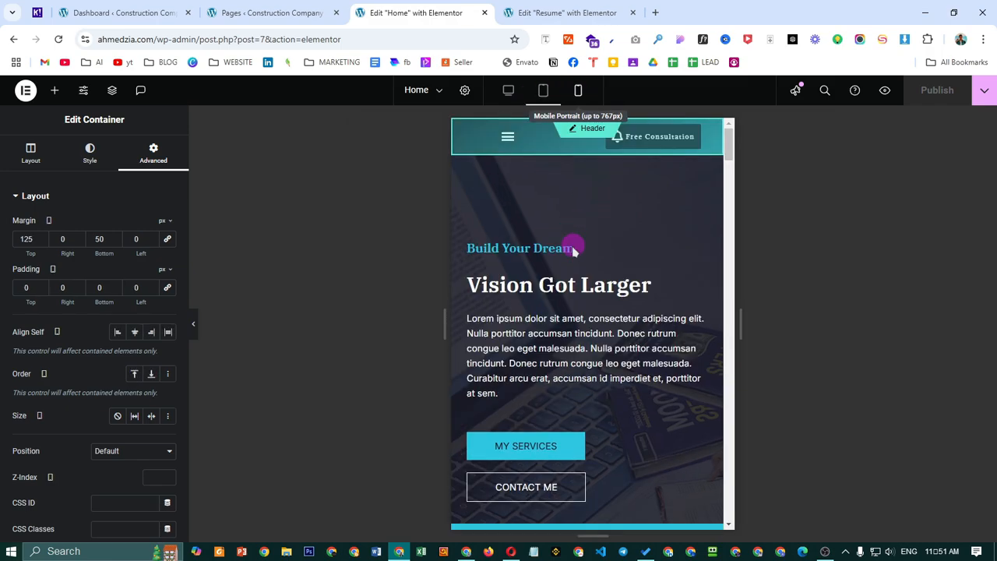
pyautogui.scroll(-20, 574, 251)
pyautogui.scroll(-5, 574, 251)
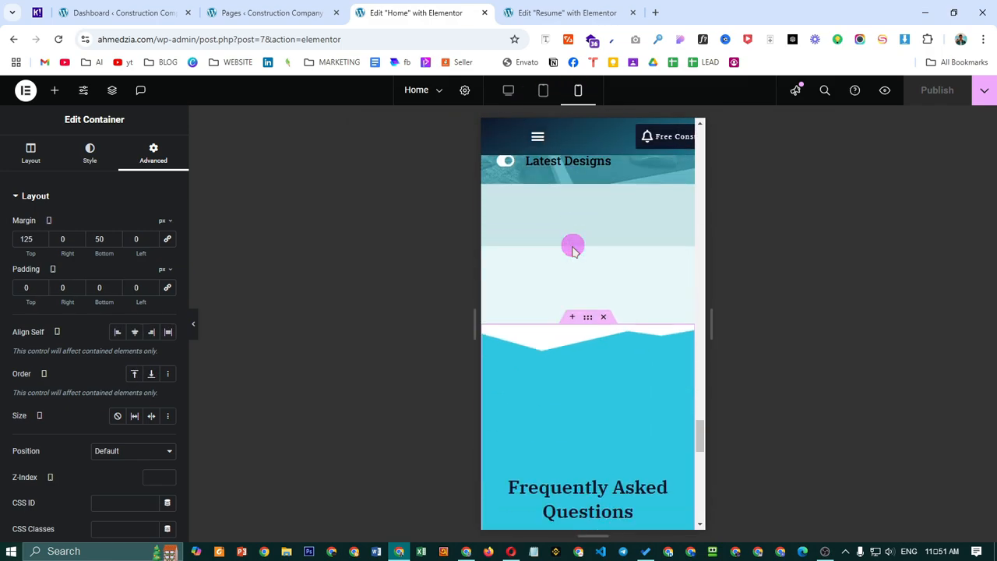
# Shorten the hero section's paragraph by deleting everything after the second "Donec rutrum congue leo eget".
pyautogui.scroll(5, 573, 251)
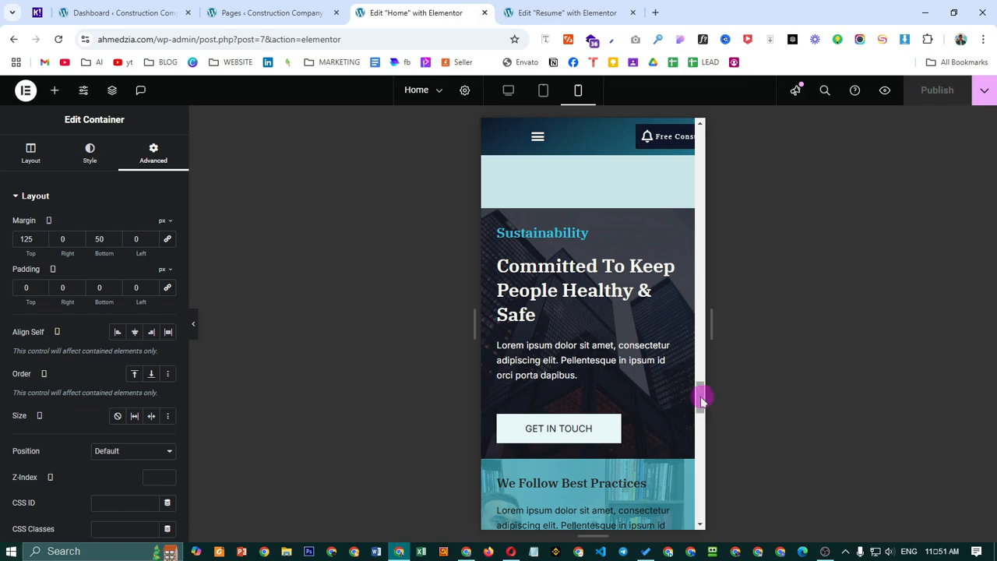
pyautogui.moveTo(702, 400); pyautogui.dragTo(733, 132)
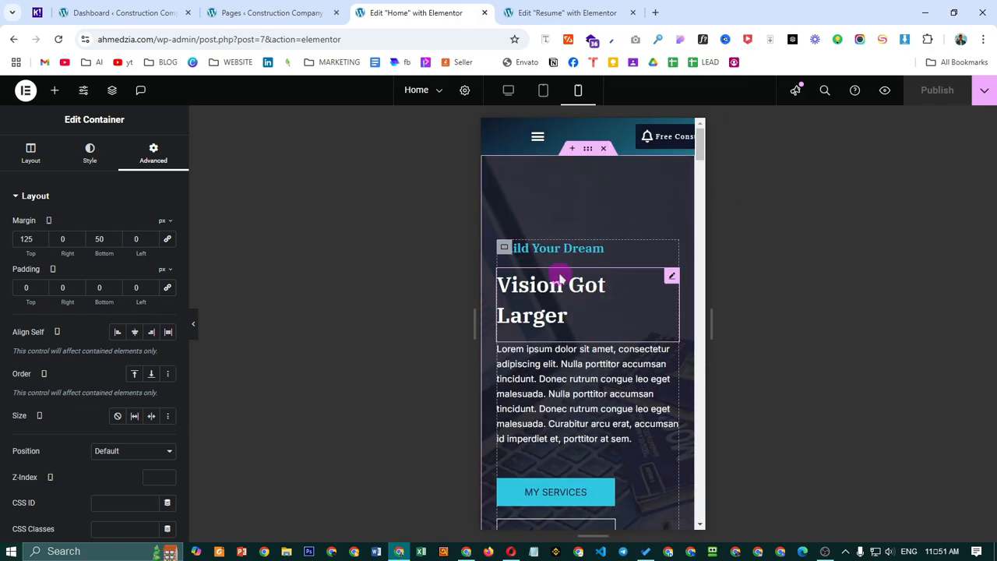
pyautogui.scroll(-1, 577, 333)
pyautogui.scroll(1, 579, 343)
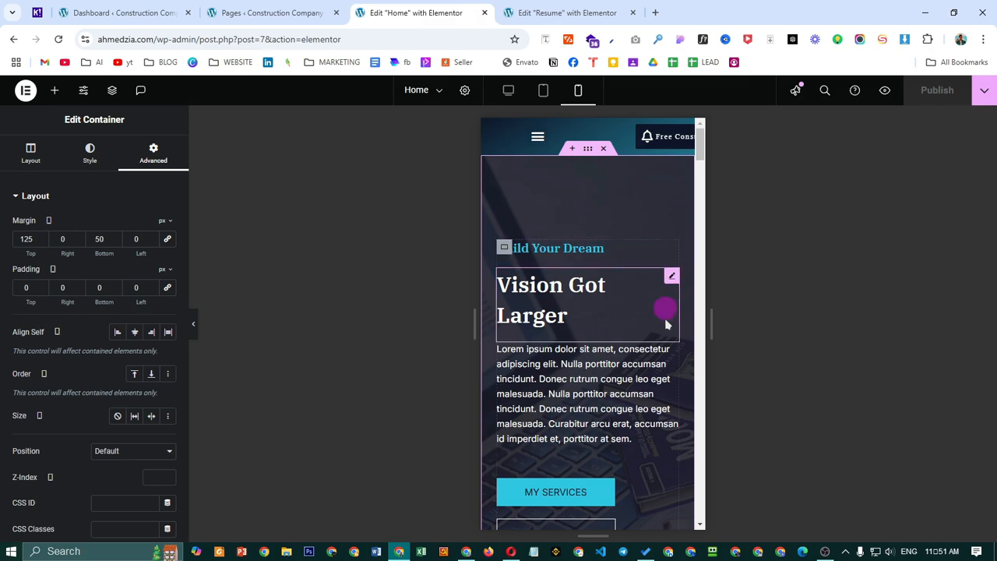
pyautogui.click(672, 281)
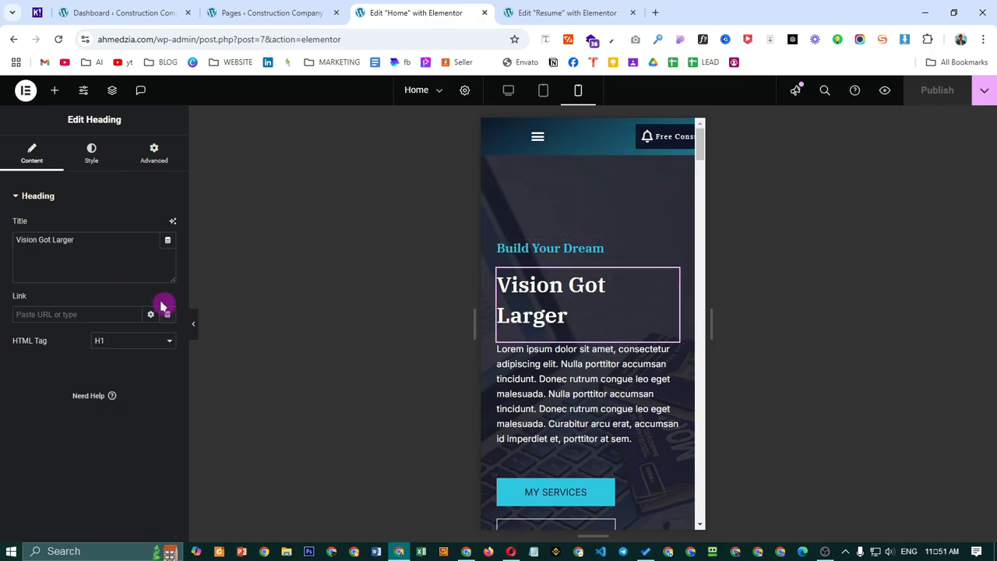
pyautogui.scroll(-1, 606, 347)
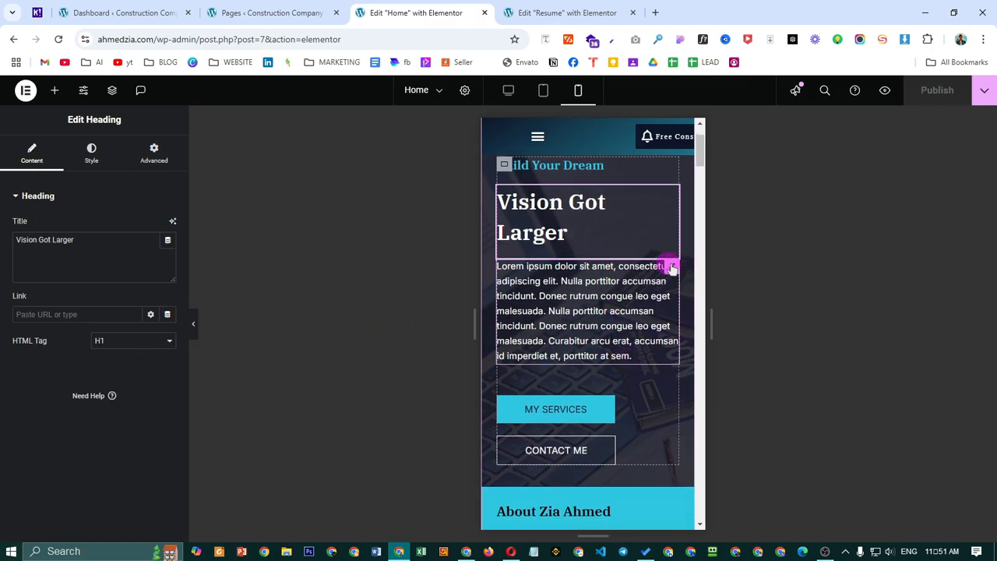
pyautogui.click(672, 267)
pyautogui.scroll(-2, 97, 452)
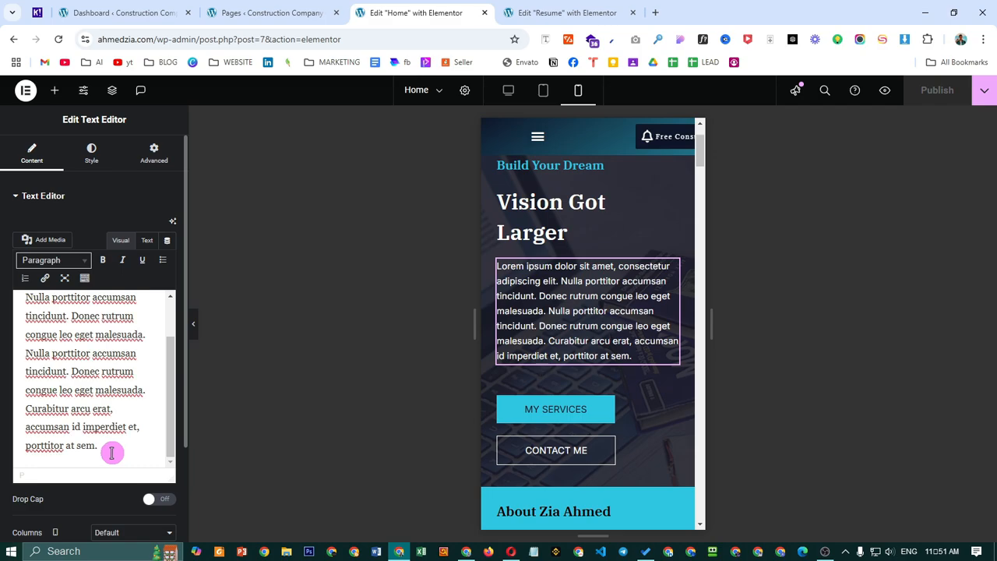
pyautogui.moveTo(98, 446); pyautogui.dragTo(21, 412)
pyautogui.press('BackSpace')
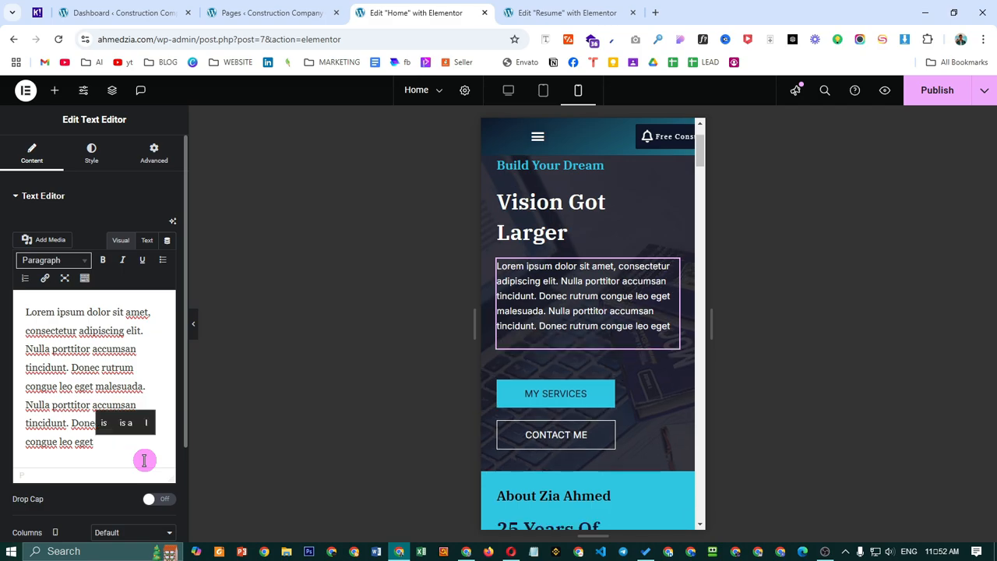
pyautogui.press('BackSpace')
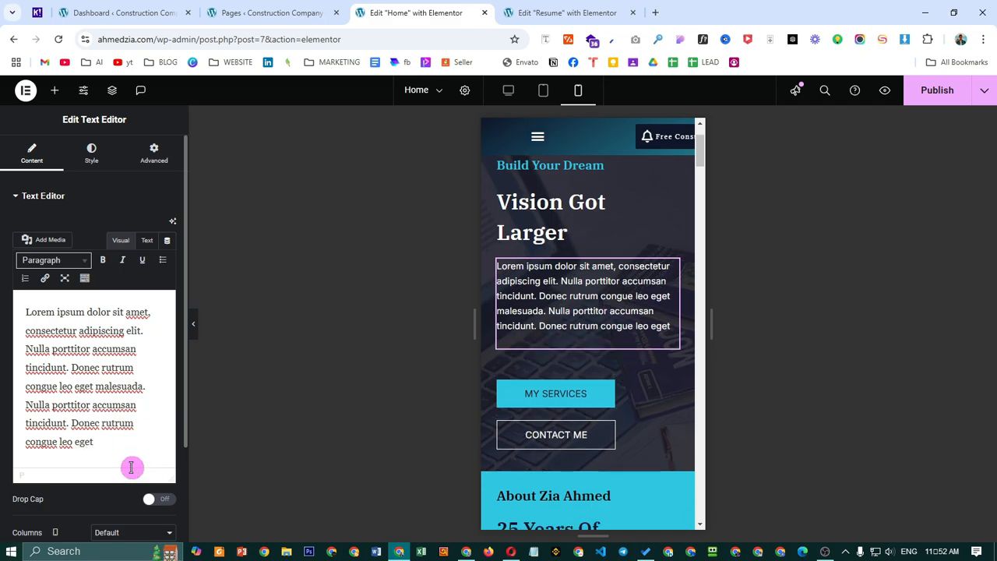
# Examine the mobile layout and spacing from the hero through the About and statistics sections to My Quality Services.
pyautogui.scroll(1, 631, 366)
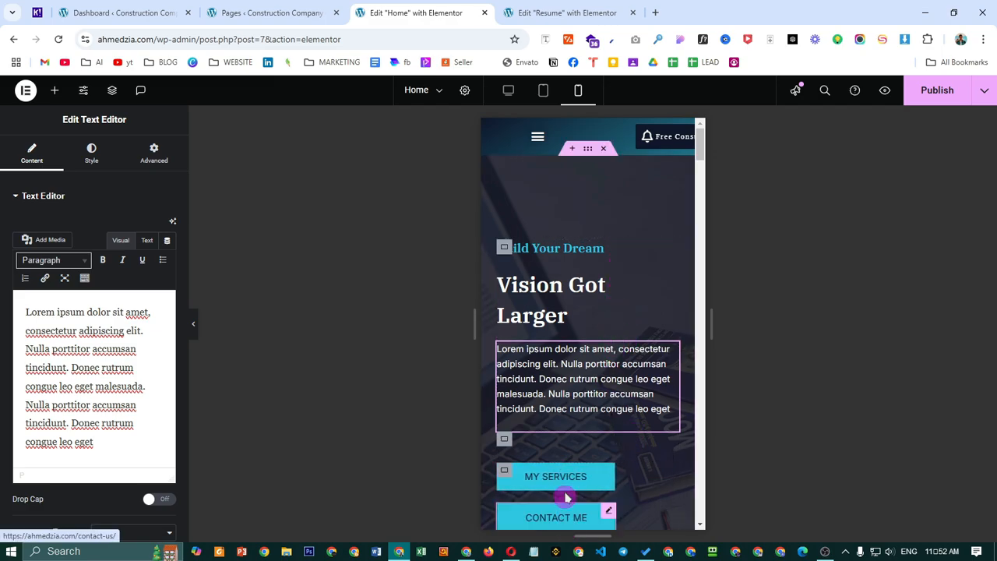
pyautogui.scroll(-2, 597, 388)
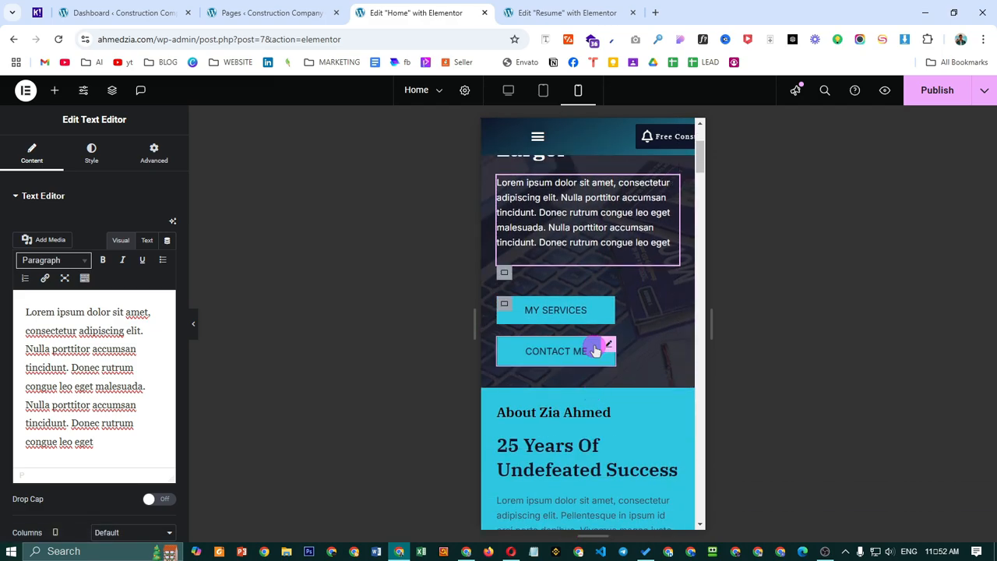
pyautogui.scroll(-1, 597, 345)
pyautogui.scroll(-2, 584, 312)
pyautogui.scroll(1, 597, 264)
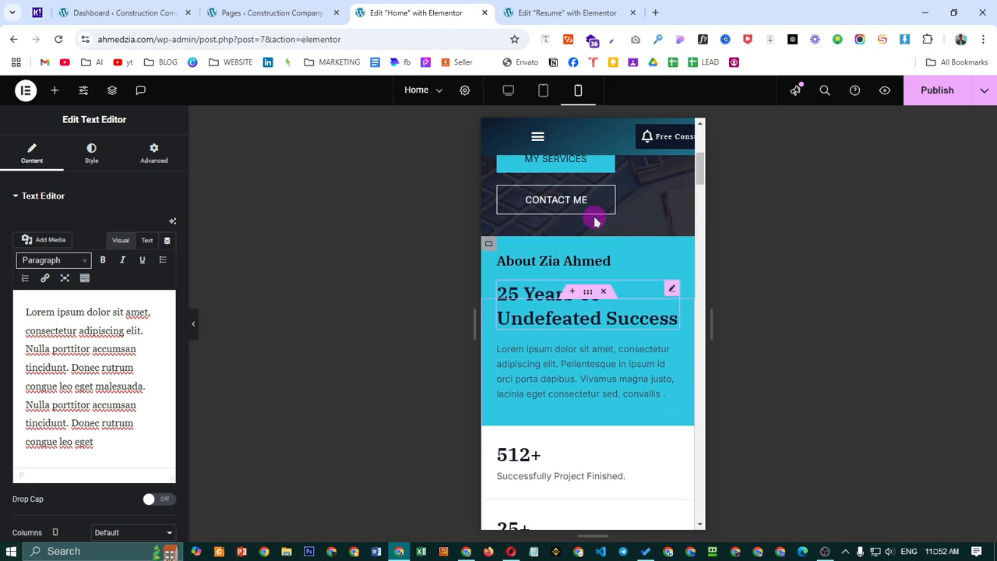
pyautogui.scroll(1, 600, 257)
pyautogui.scroll(-4, 593, 320)
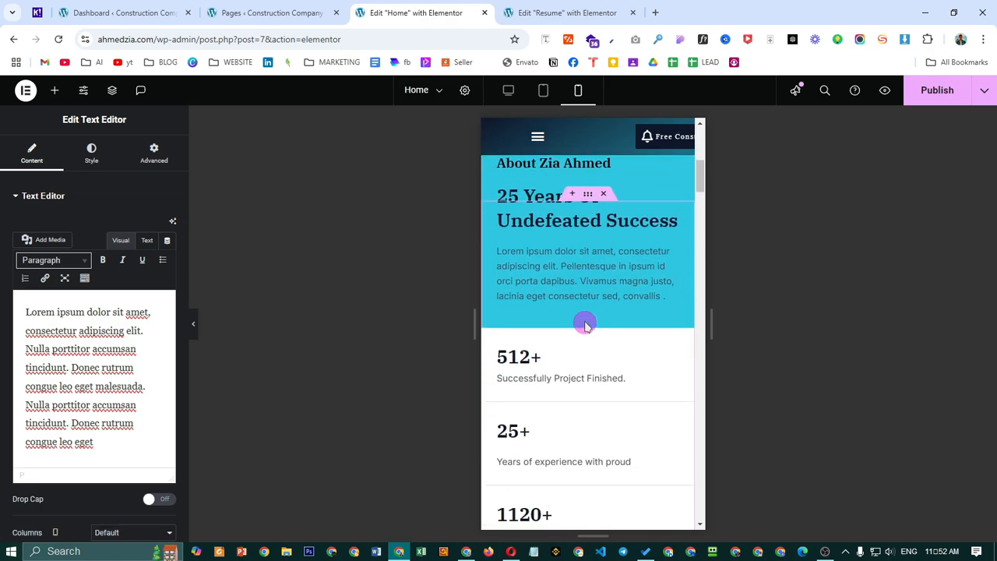
pyautogui.scroll(-2, 554, 336)
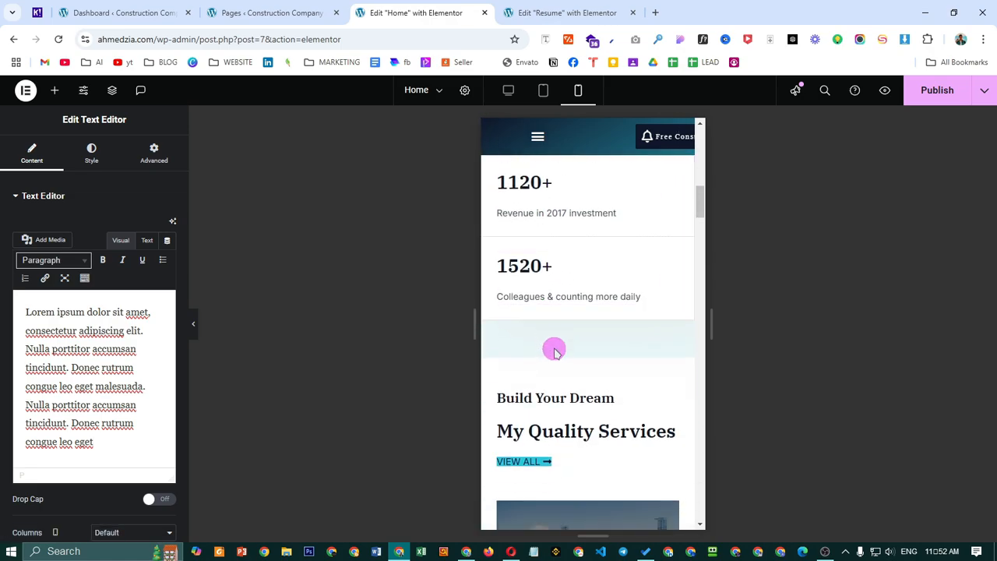
pyautogui.scroll(4, 554, 350)
pyautogui.scroll(-5, 570, 343)
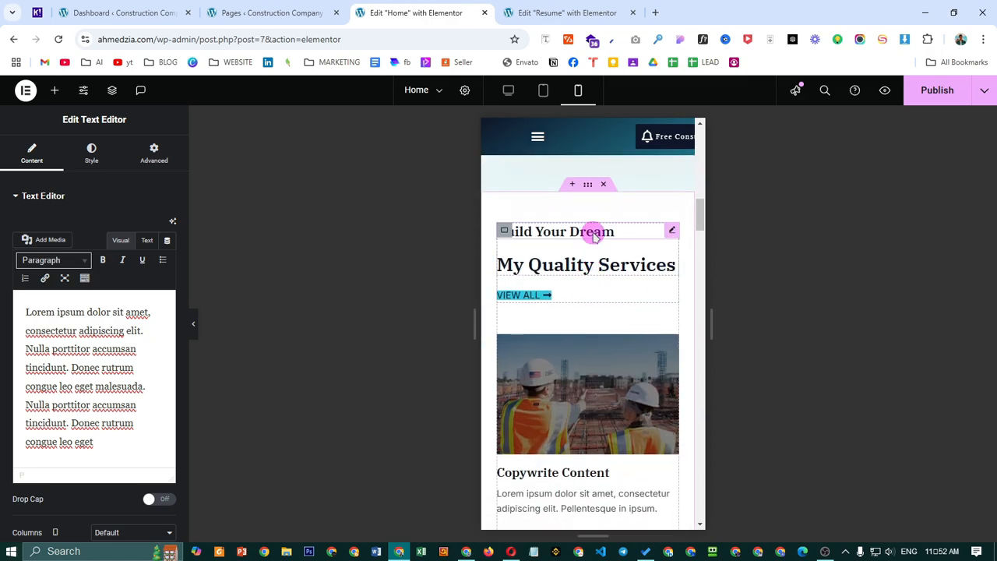
# Examine the mobile layout of the service cards, the call-to-action box and the Latest Reviews section.
pyautogui.scroll(-3, 589, 312)
pyautogui.scroll(-7, 589, 319)
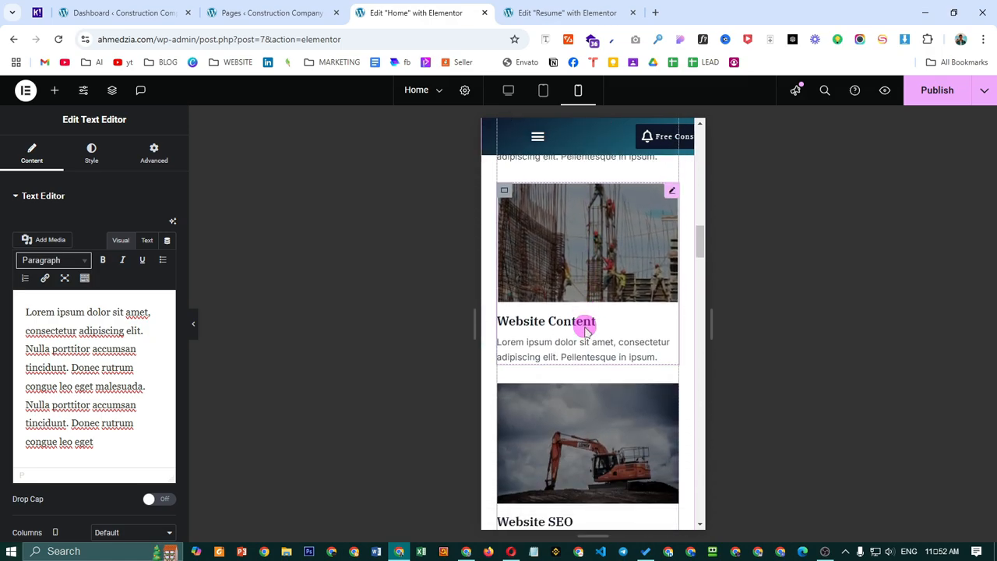
pyautogui.scroll(-6, 586, 332)
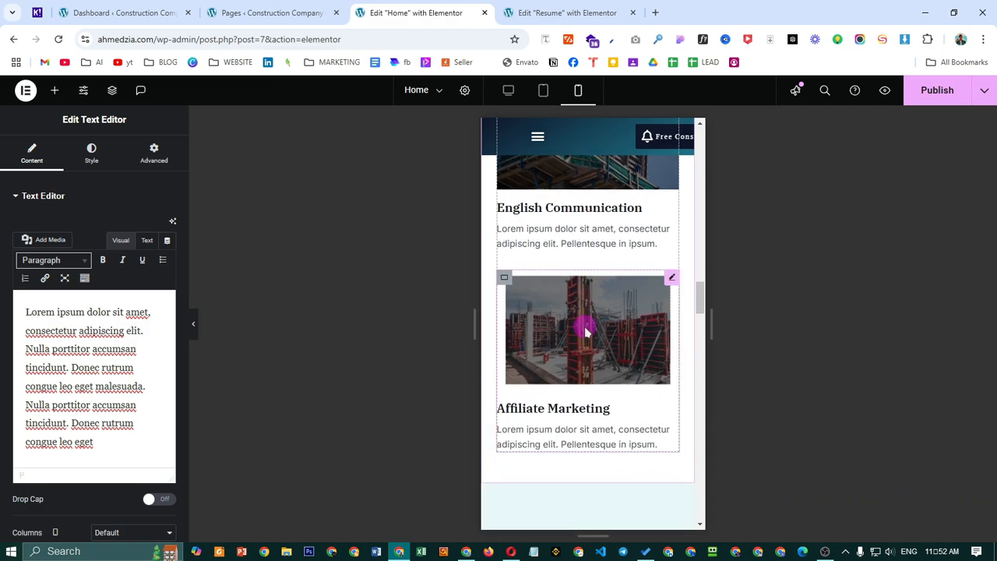
pyautogui.scroll(-1, 619, 360)
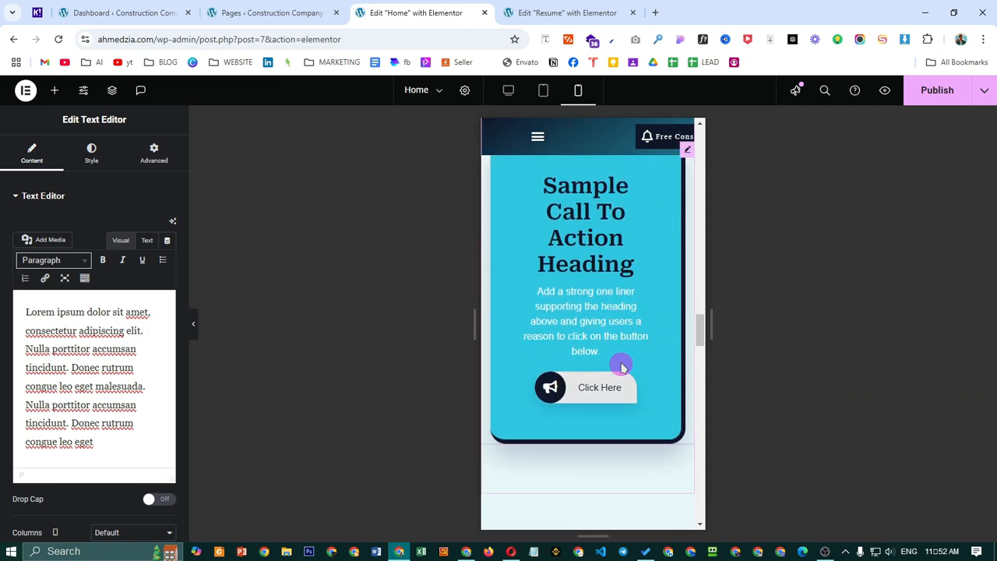
pyautogui.scroll(2, 564, 356)
pyautogui.scroll(-2, 592, 337)
pyautogui.scroll(1, 591, 341)
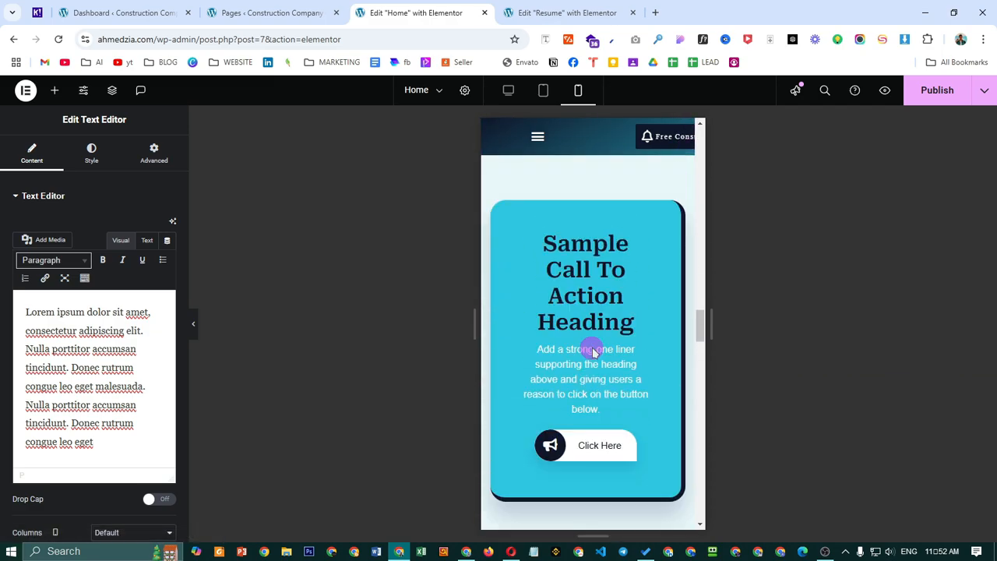
pyautogui.scroll(-4, 593, 312)
pyautogui.scroll(-1, 593, 280)
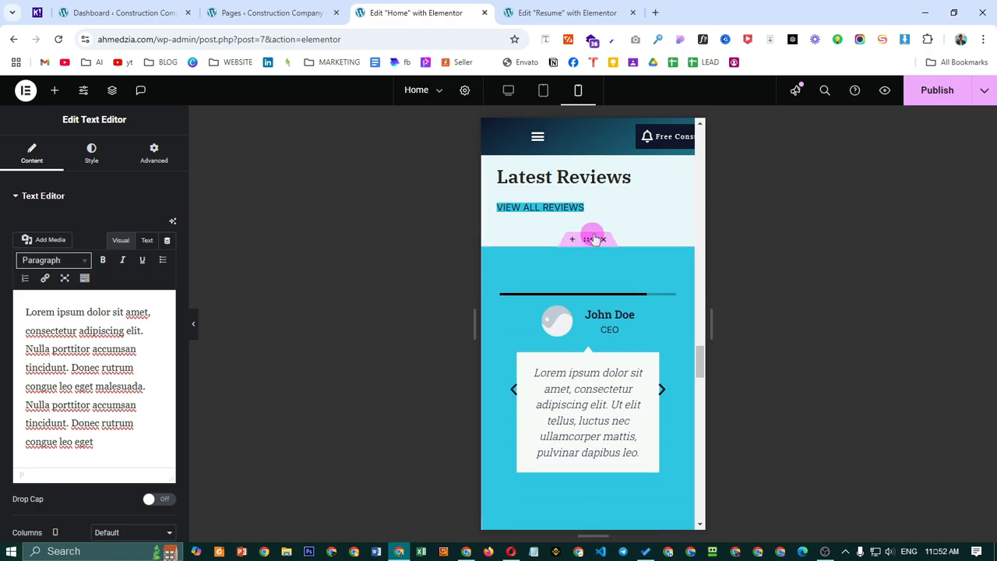
# Set the View All Reviews button's mobile padding to 12 px on all four sides, with the values linked.
pyautogui.scroll(2, 585, 229)
pyautogui.scroll(-2, 606, 340)
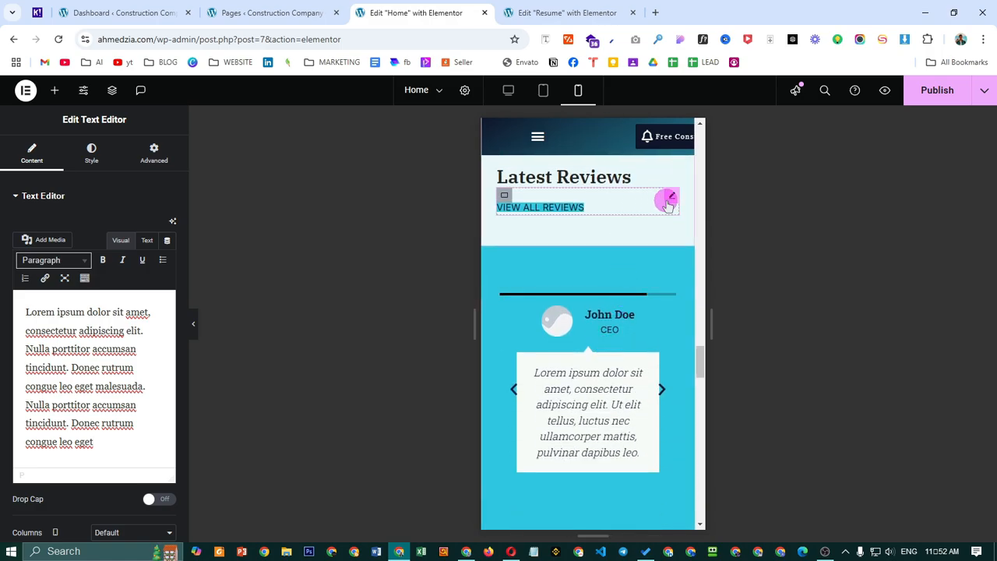
pyautogui.click(668, 203)
pyautogui.scroll(1, 592, 312)
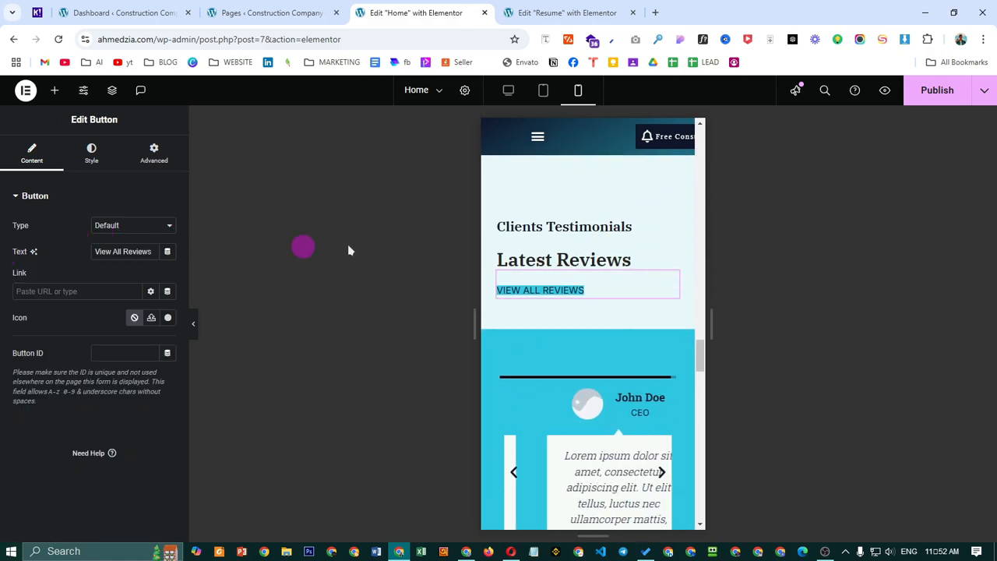
pyautogui.click(84, 152)
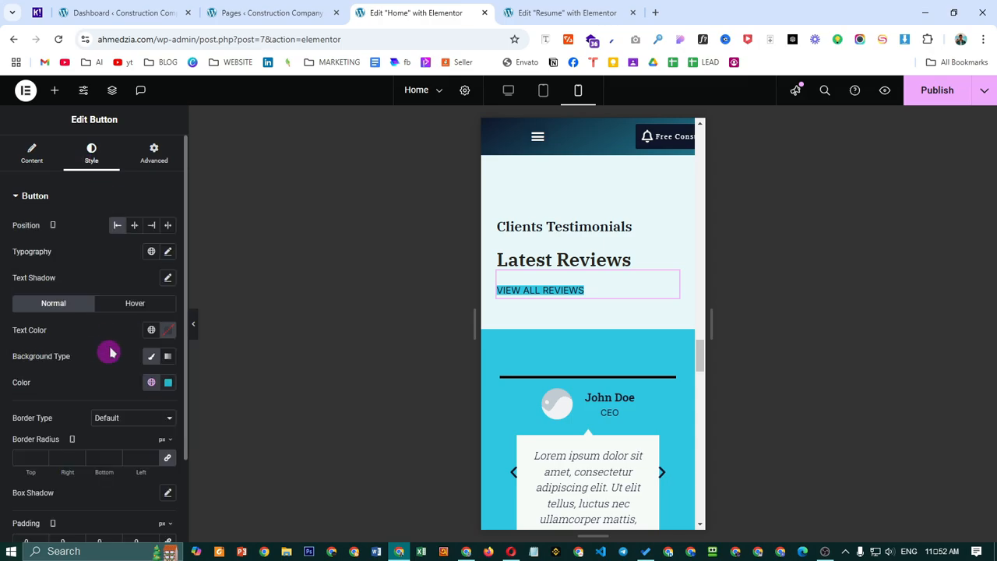
pyautogui.scroll(-2, 109, 327)
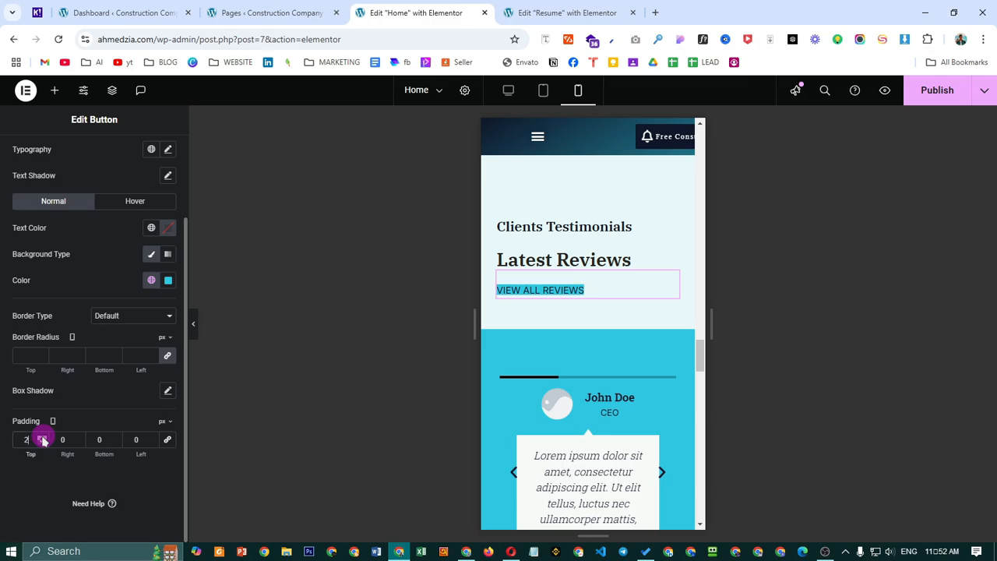
pyautogui.click(167, 439)
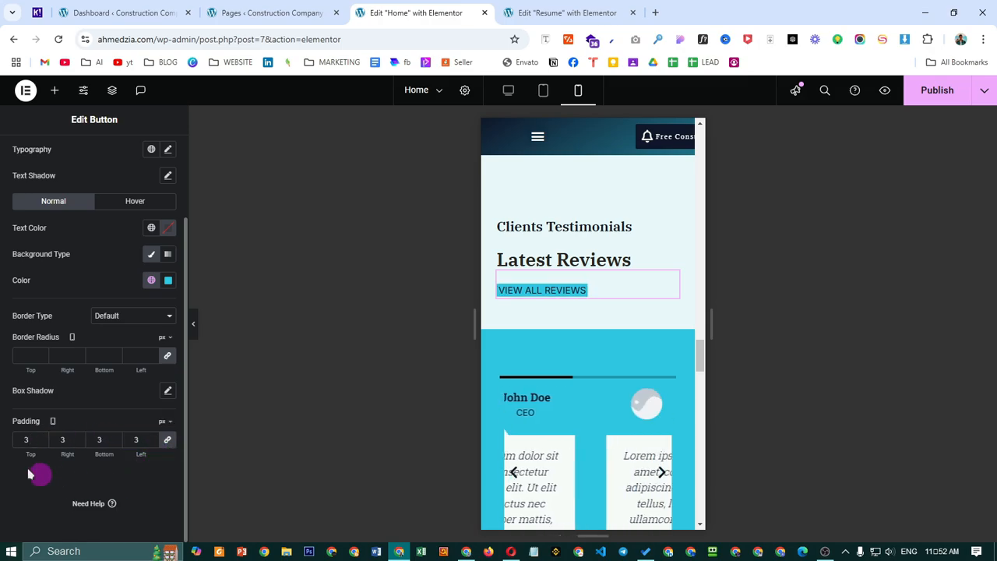
pyautogui.click(42, 438)
pyautogui.click(42, 438)
pyautogui.click(42, 438)
pyautogui.click(42, 438)
pyautogui.click(42, 438)
pyautogui.click(42, 438)
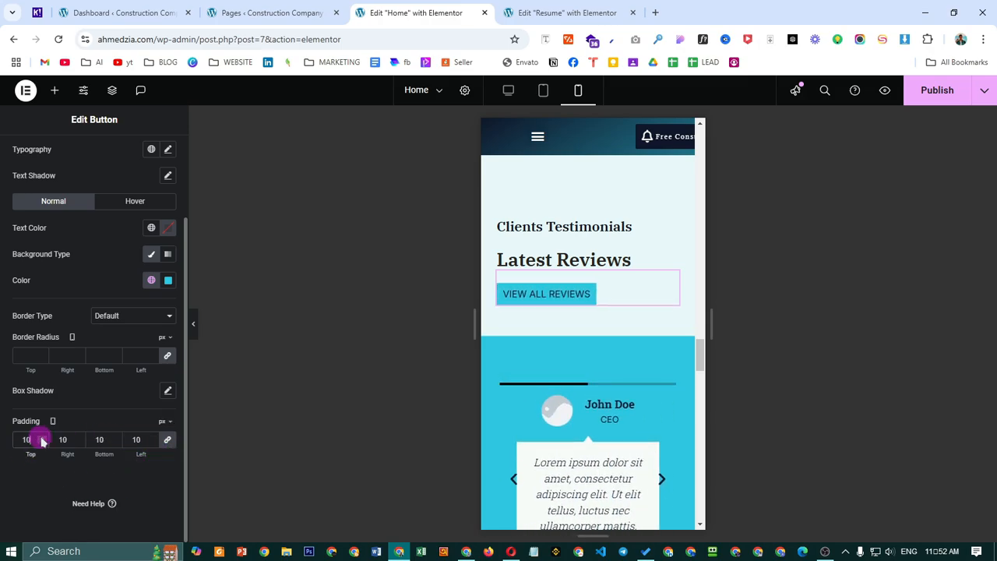
pyautogui.click(42, 438)
pyautogui.click(43, 438)
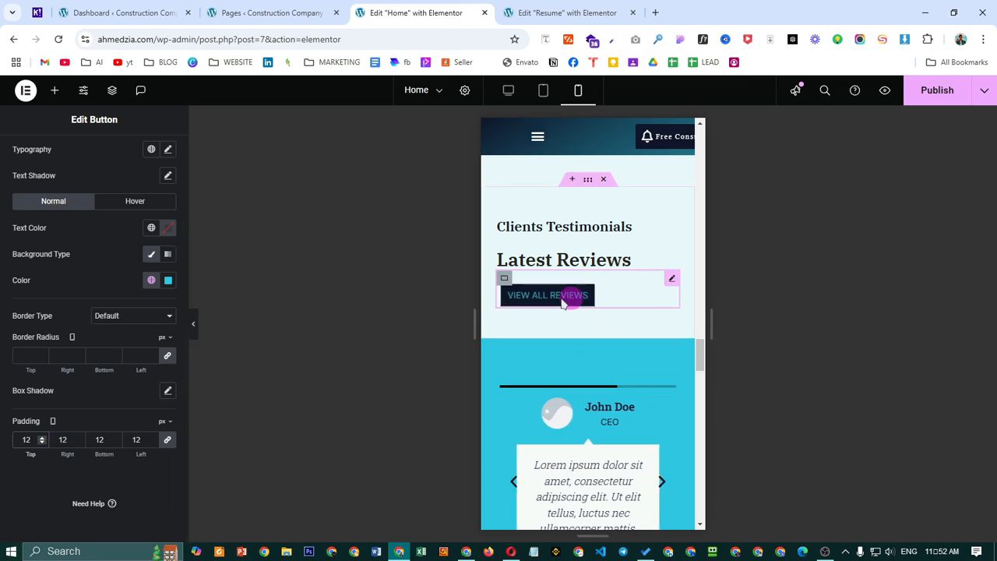
# Set the testimonial carousel's slides per view to 2 on mobile, keeping the Bubble skin and Image Above layout.
pyautogui.scroll(-2, 567, 277)
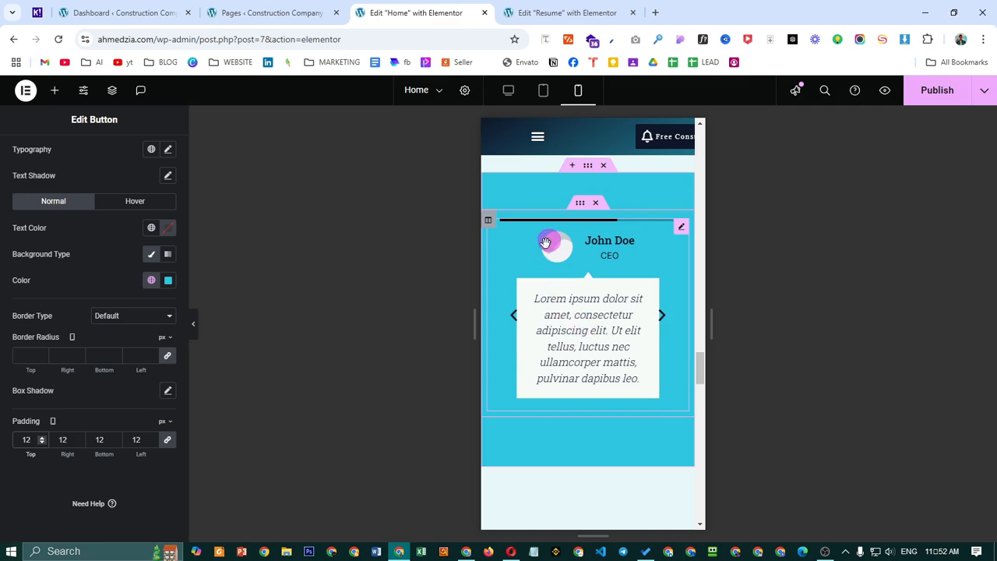
pyautogui.scroll(1, 623, 311)
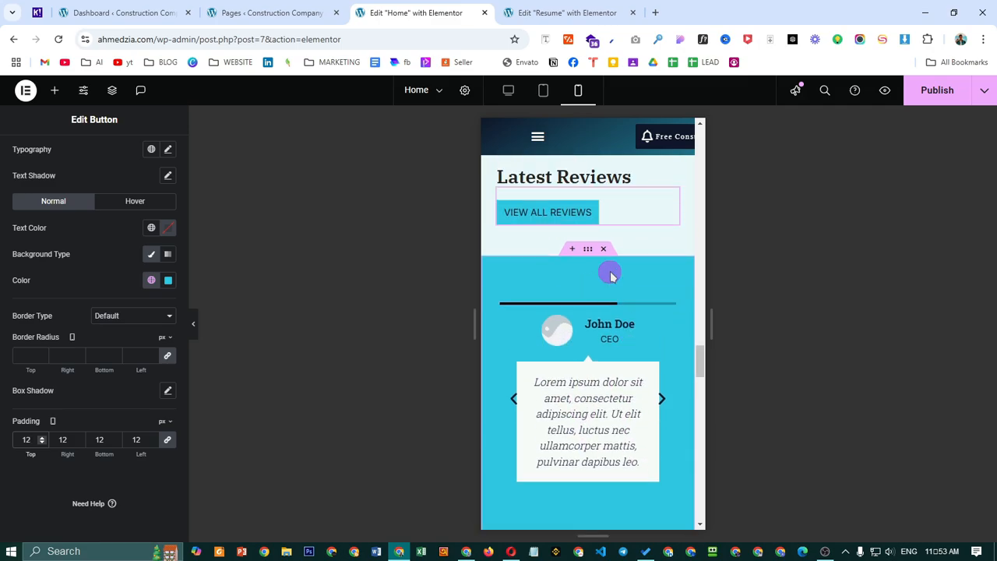
pyautogui.scroll(-4, 612, 294)
pyautogui.scroll(2, 598, 331)
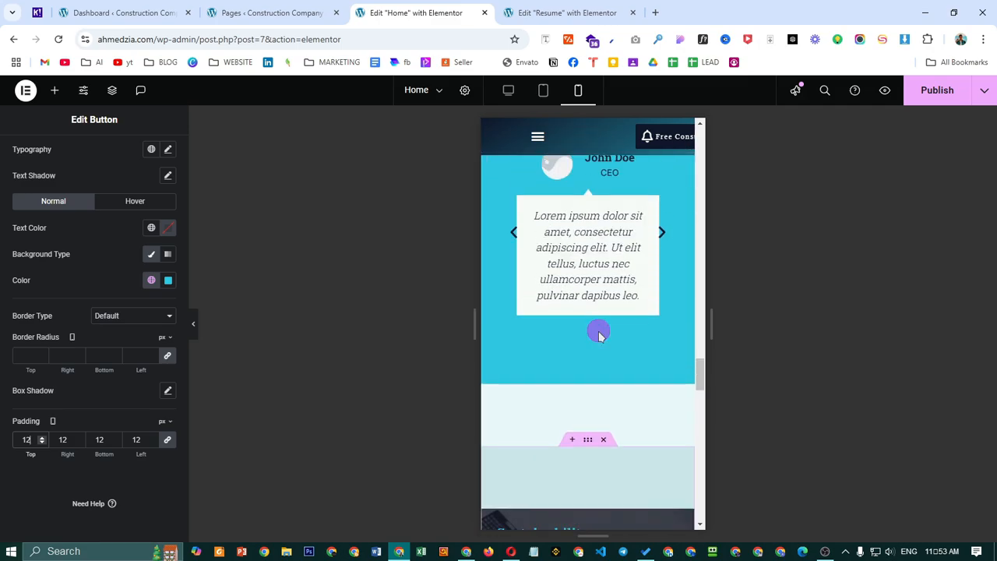
pyautogui.click(658, 238)
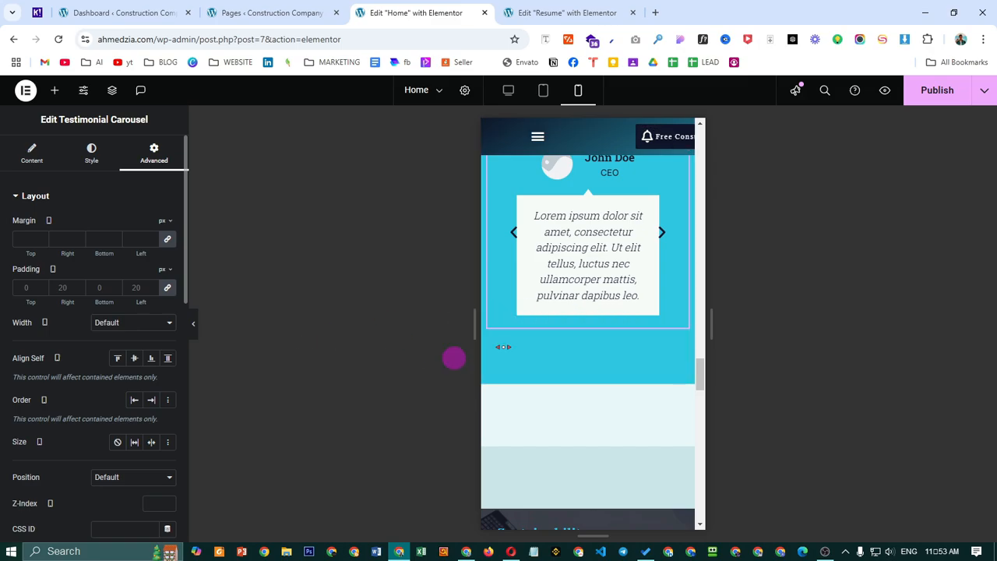
pyautogui.scroll(1, 560, 315)
pyautogui.scroll(1, 559, 315)
pyautogui.click(31, 148)
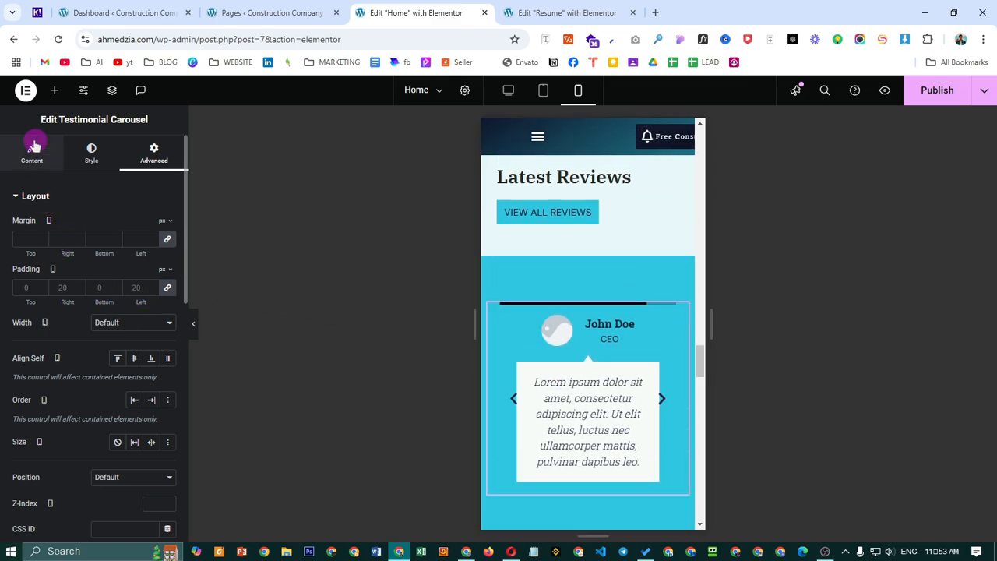
pyautogui.scroll(-2, 119, 348)
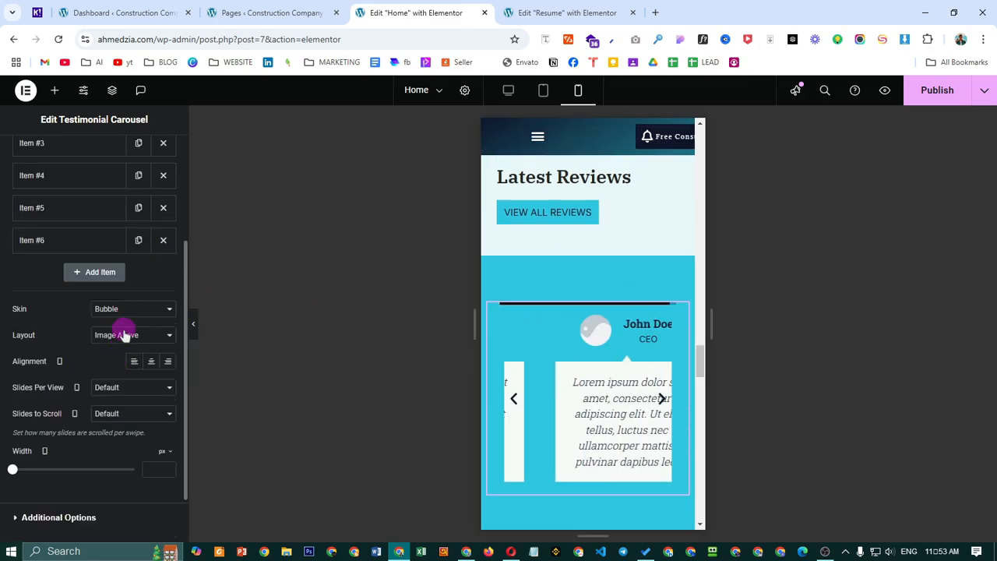
pyautogui.click(123, 334)
pyautogui.click(123, 334)
pyautogui.click(122, 308)
pyautogui.click(122, 309)
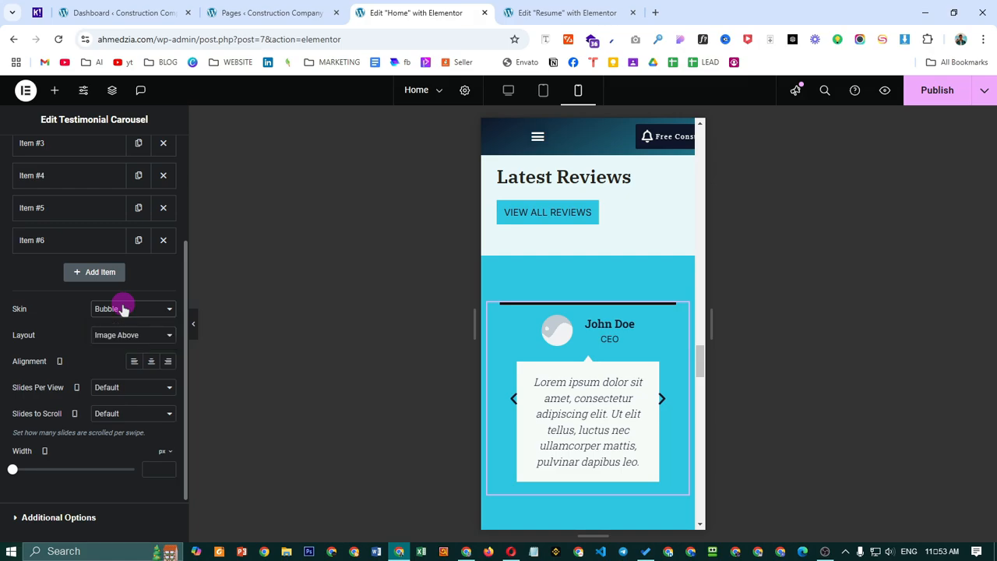
pyautogui.click(128, 387)
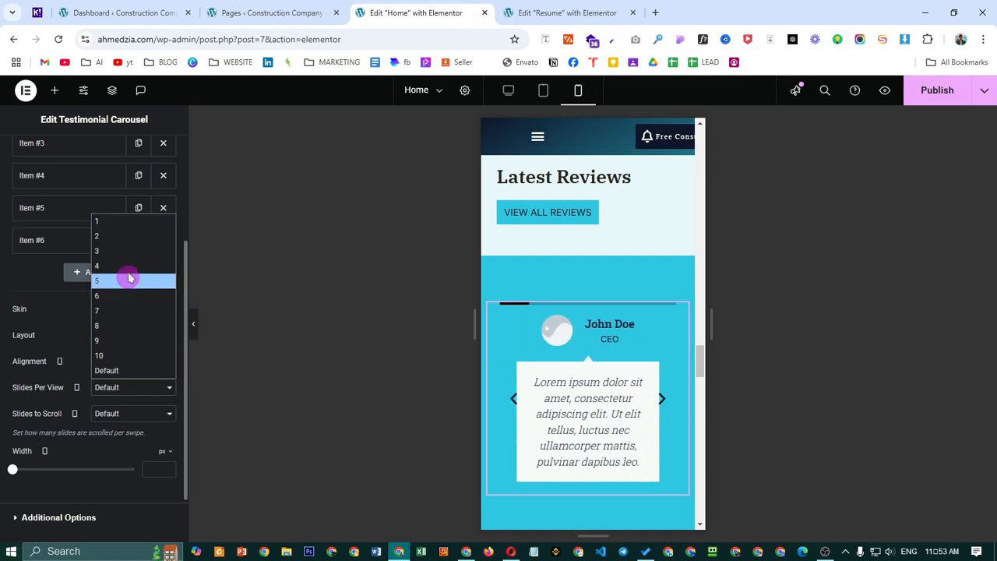
pyautogui.click(120, 248)
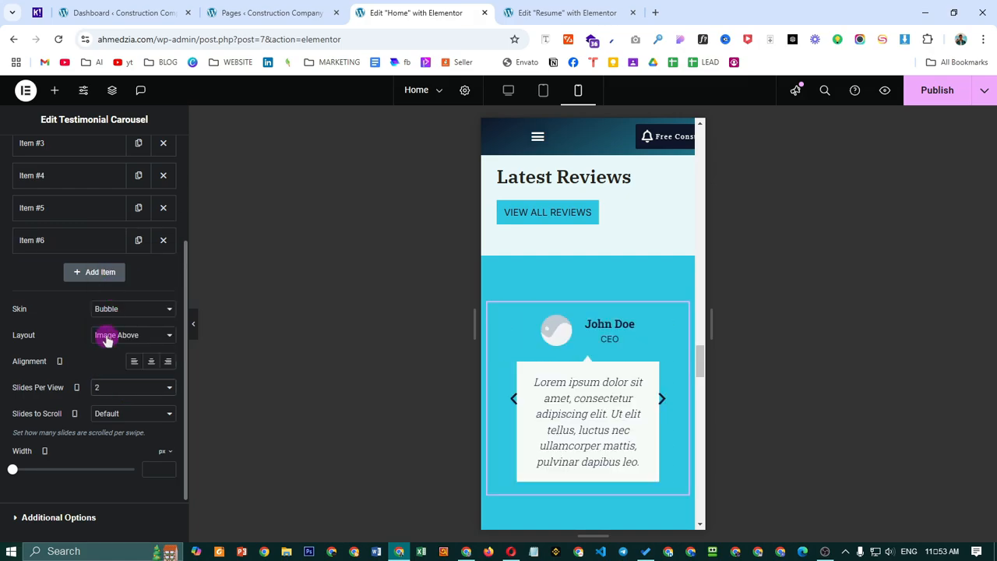
# Set the testimonial carousel's mobile slides per view to 1 and its width to 300 px.
pyautogui.click(127, 385)
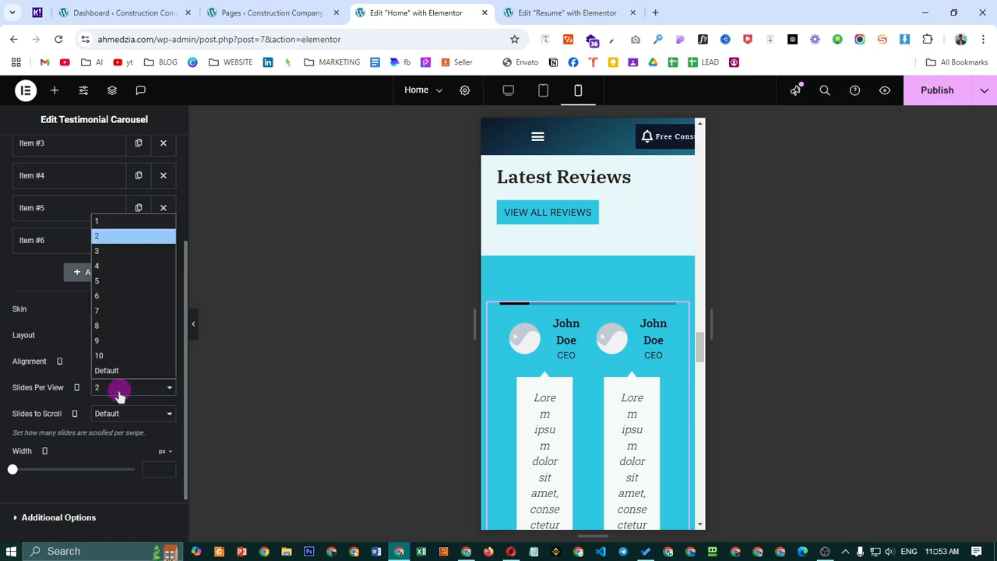
pyautogui.click(114, 226)
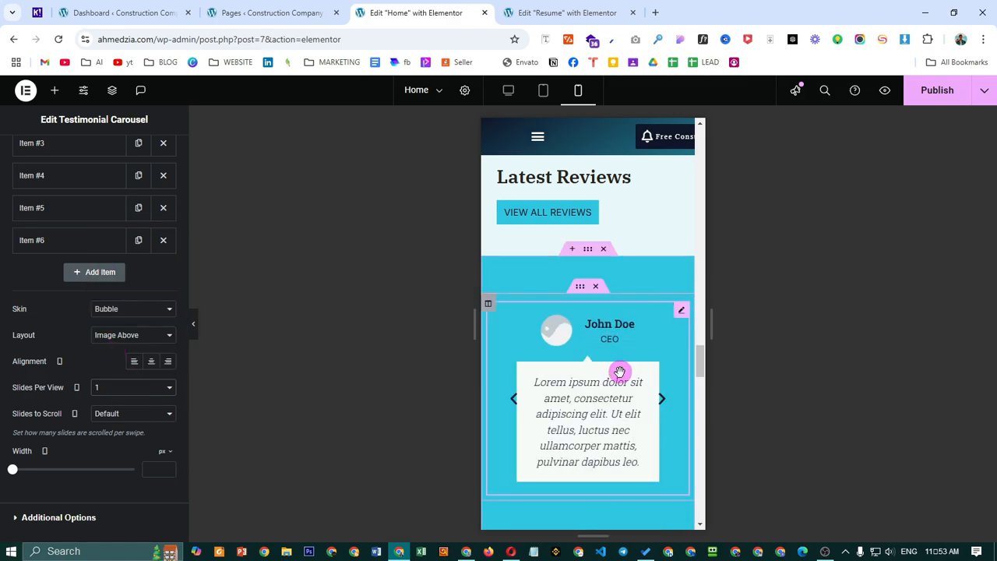
pyautogui.scroll(-1, 641, 396)
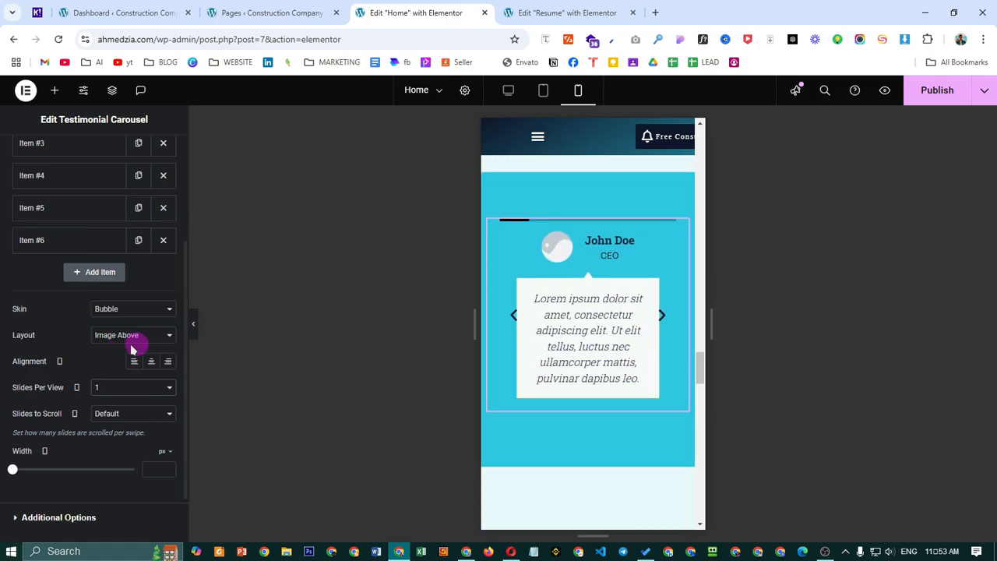
pyautogui.scroll(-1, 78, 419)
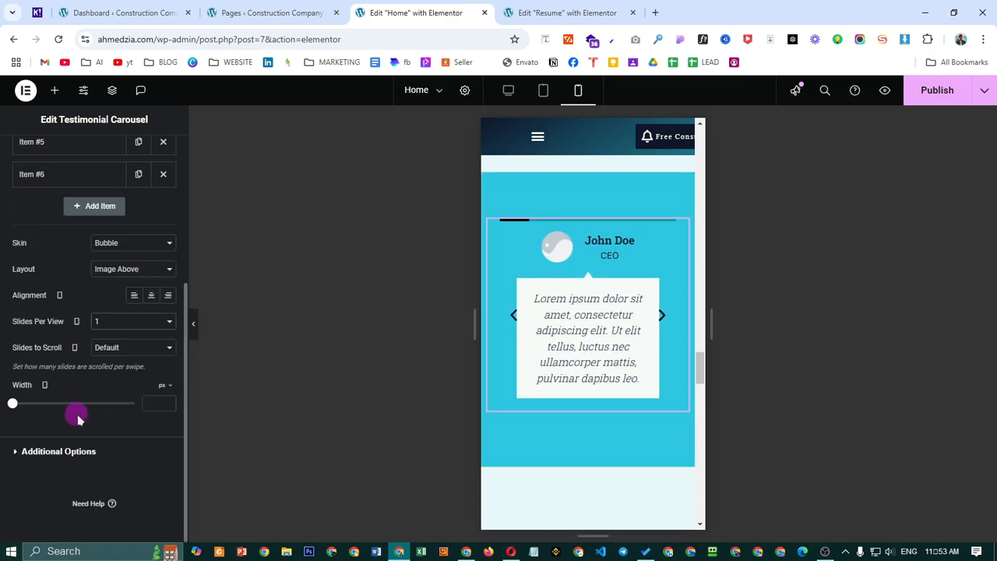
pyautogui.click(167, 401)
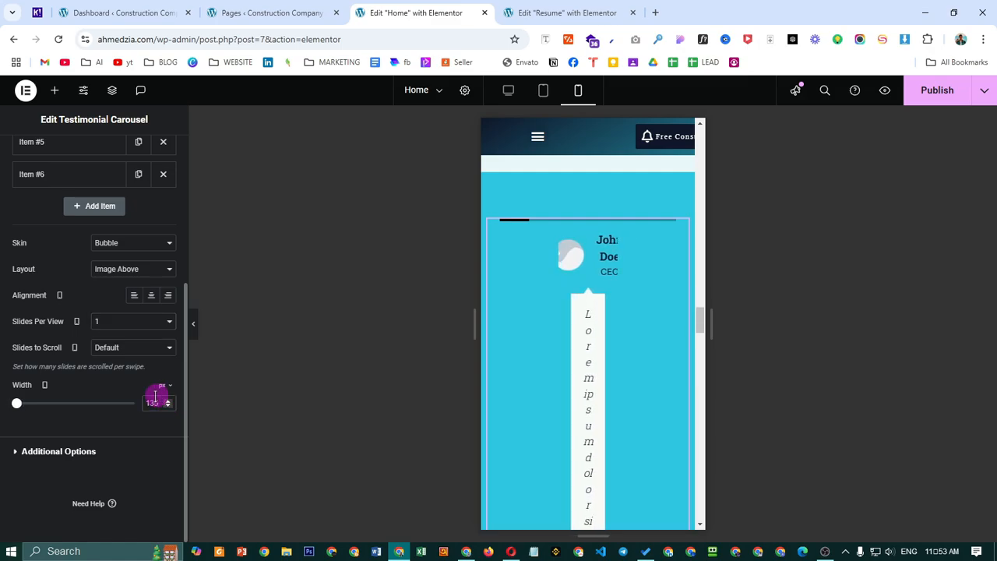
pyautogui.moveTo(20, 404); pyautogui.dragTo(39, 412)
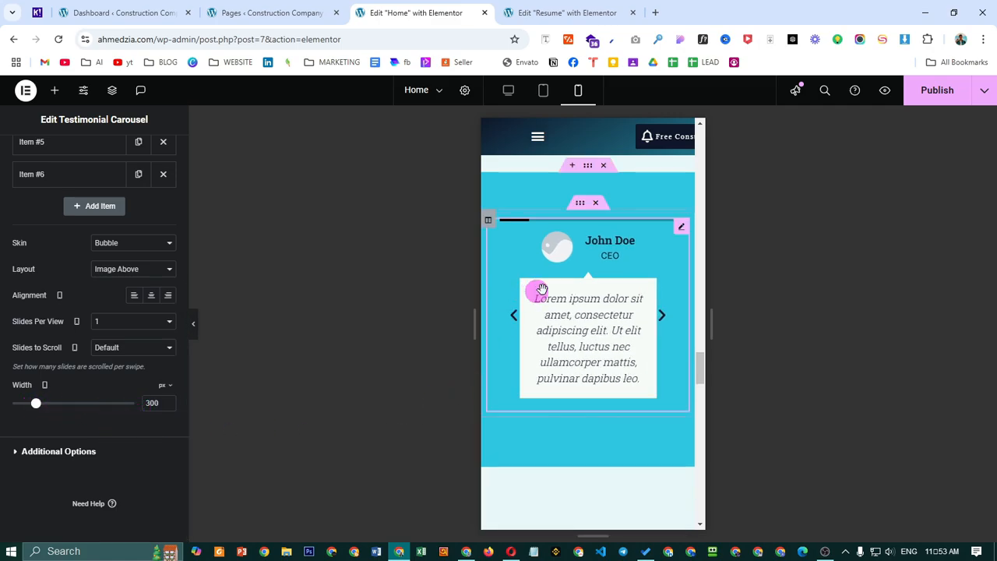
pyautogui.scroll(1, 596, 328)
pyautogui.scroll(-1, 601, 327)
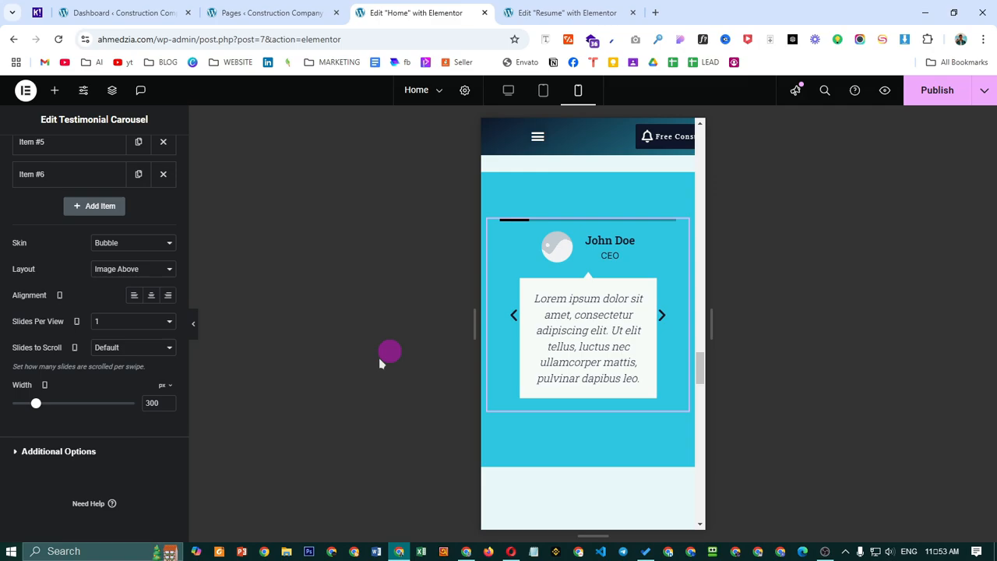
# Set the testimonial carousel's transition duration to 200 and its pagination to Dots.
pyautogui.click(66, 448)
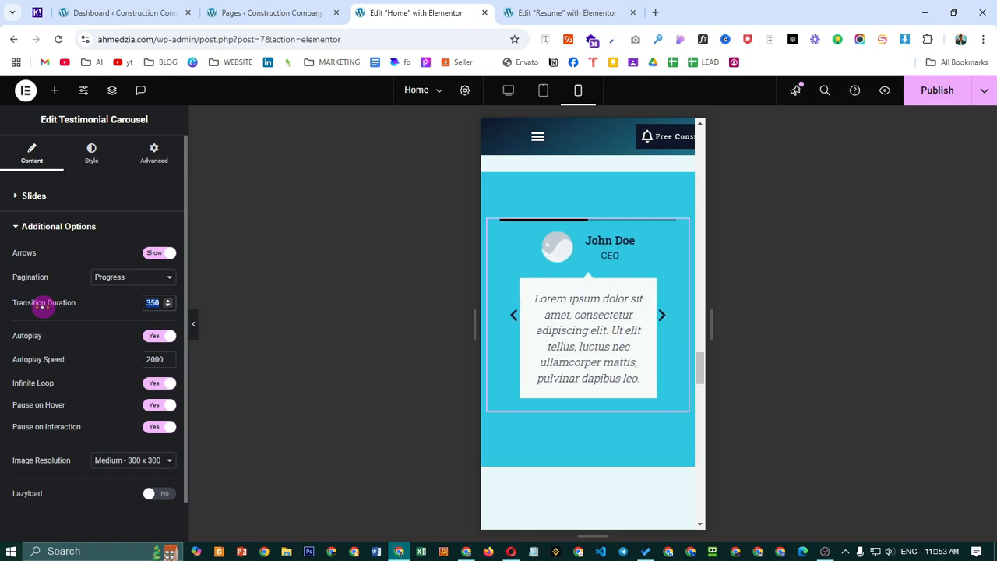
pyautogui.write('200')
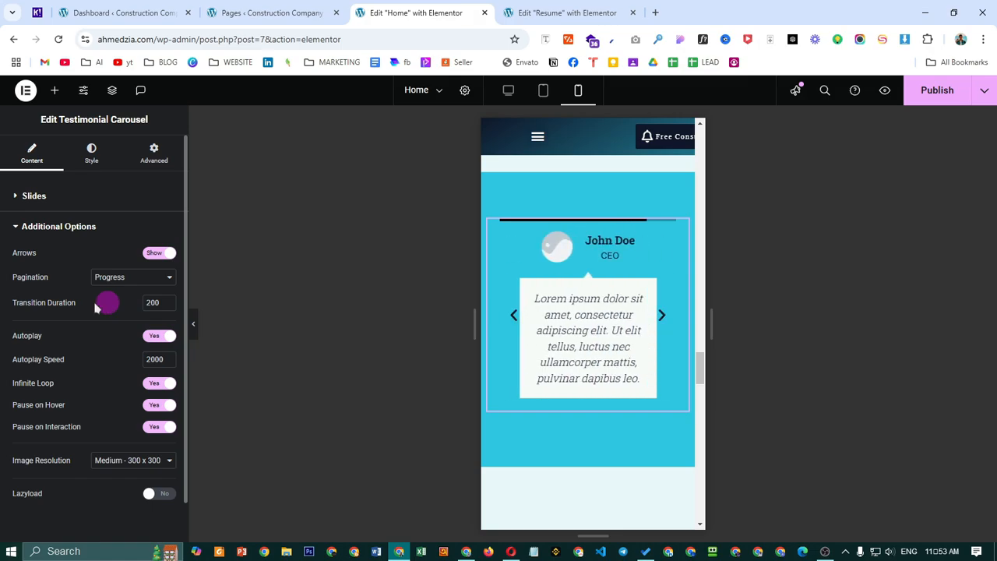
pyautogui.click(117, 283)
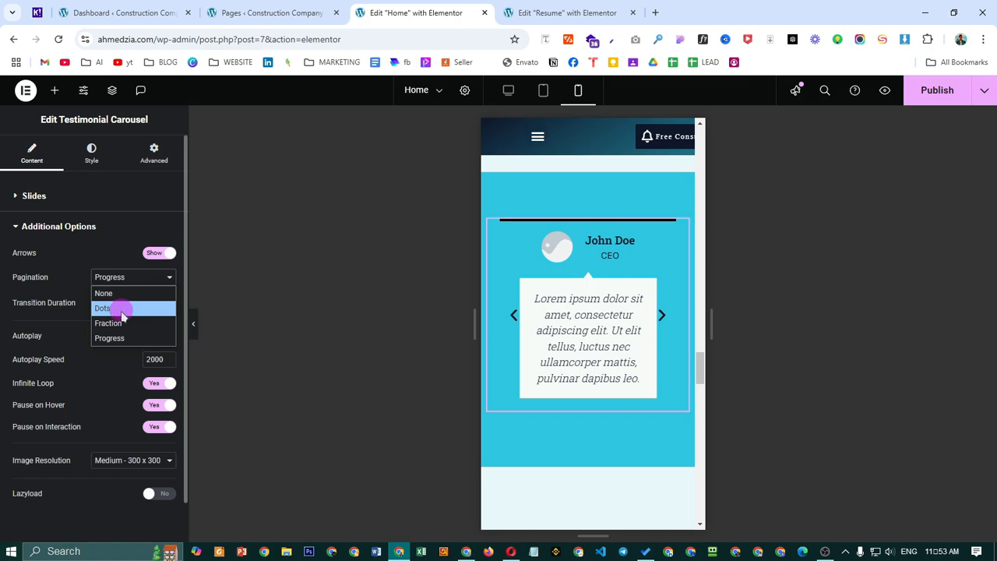
pyautogui.click(121, 310)
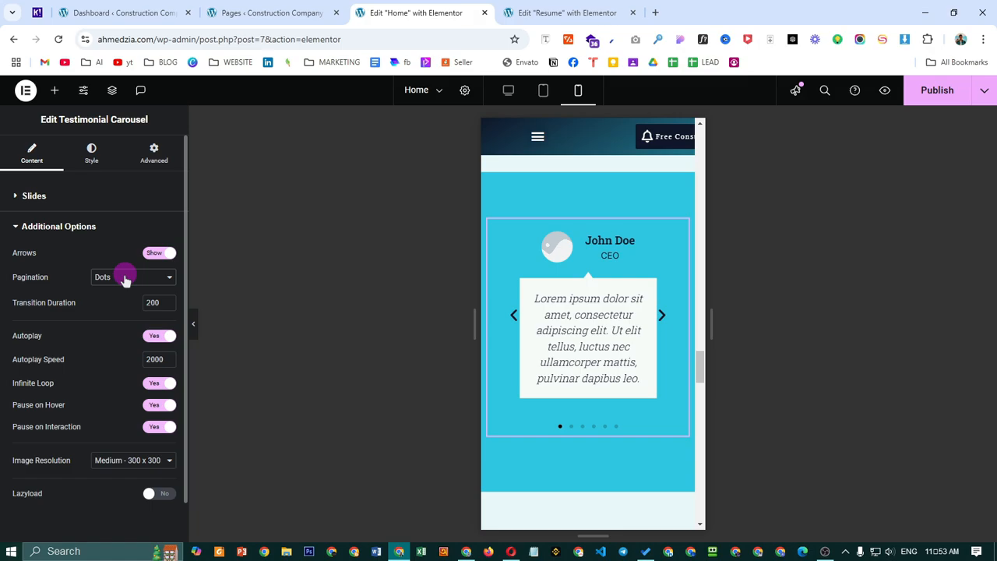
pyautogui.click(125, 279)
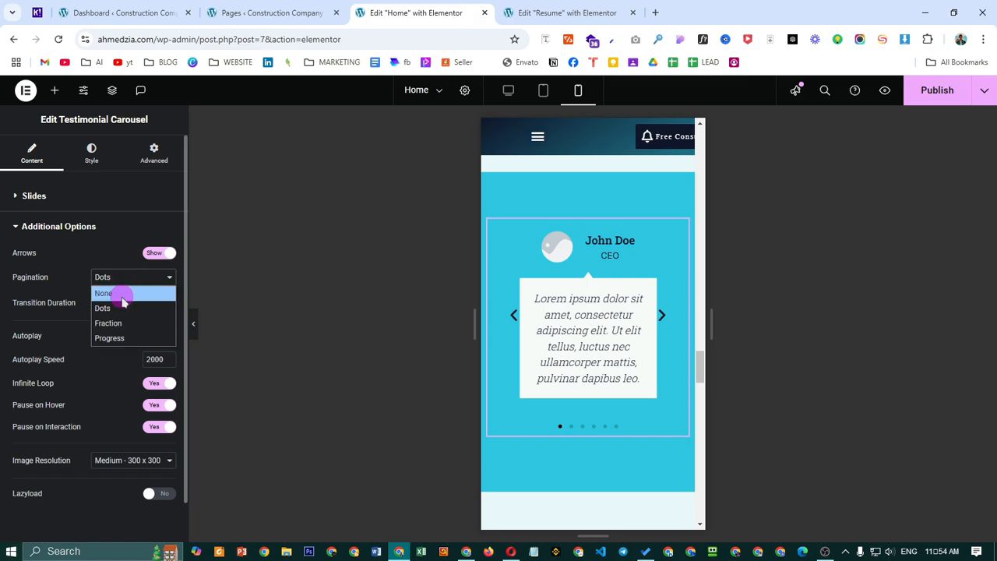
pyautogui.click(107, 278)
# Hide the testimonial carousel's arrows and set its autoplay speed to 1500.
pyautogui.click(144, 258)
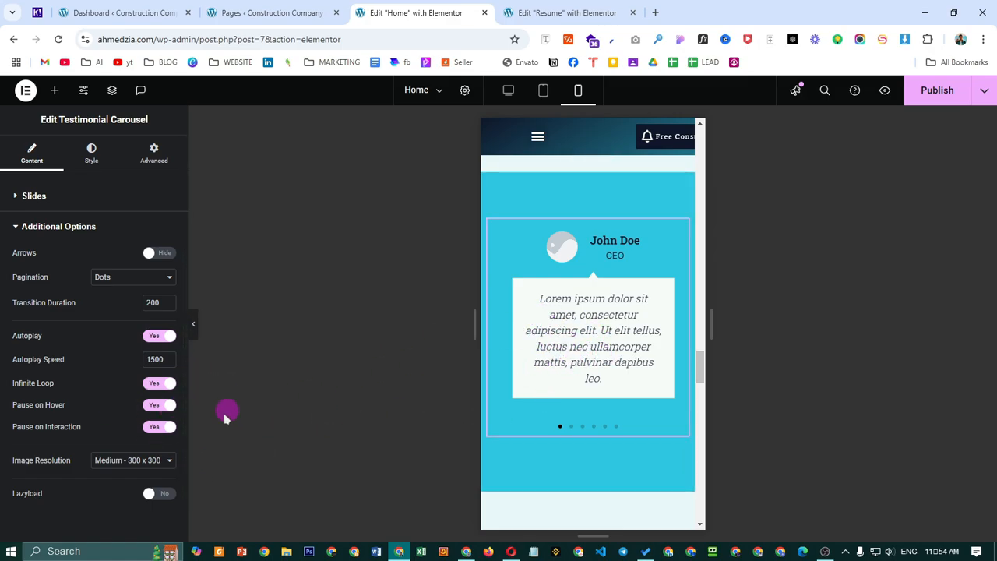
pyautogui.scroll(-1, 107, 434)
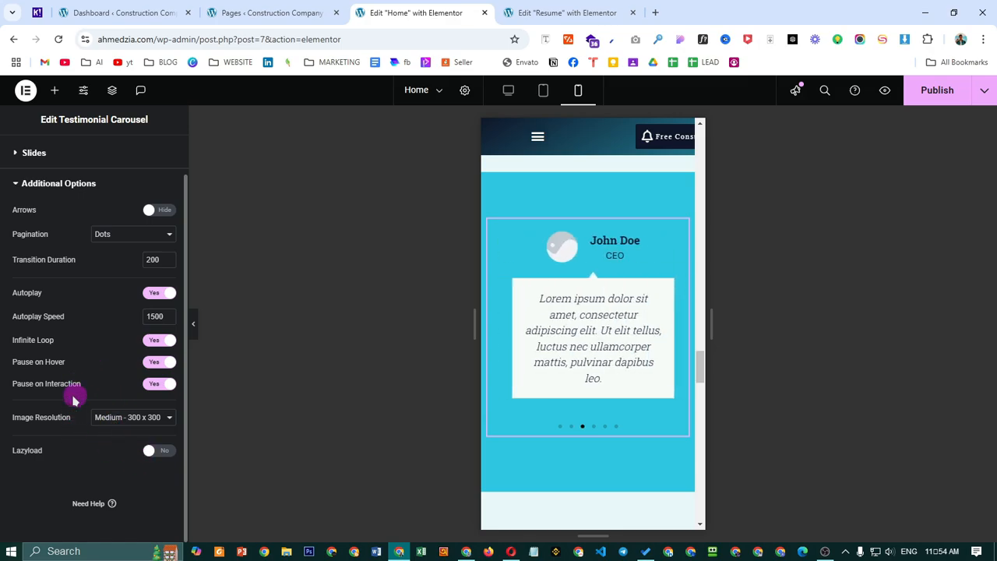
pyautogui.scroll(1, 105, 393)
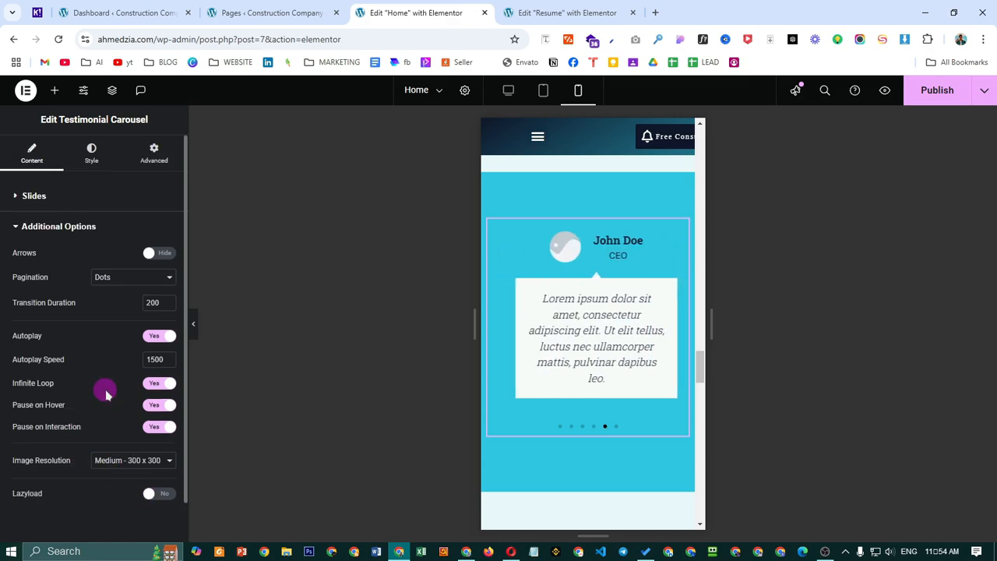
# Review the testimonial carousel's slide settings, the Slides to Scroll choices and the available slide style options.
pyautogui.click(64, 200)
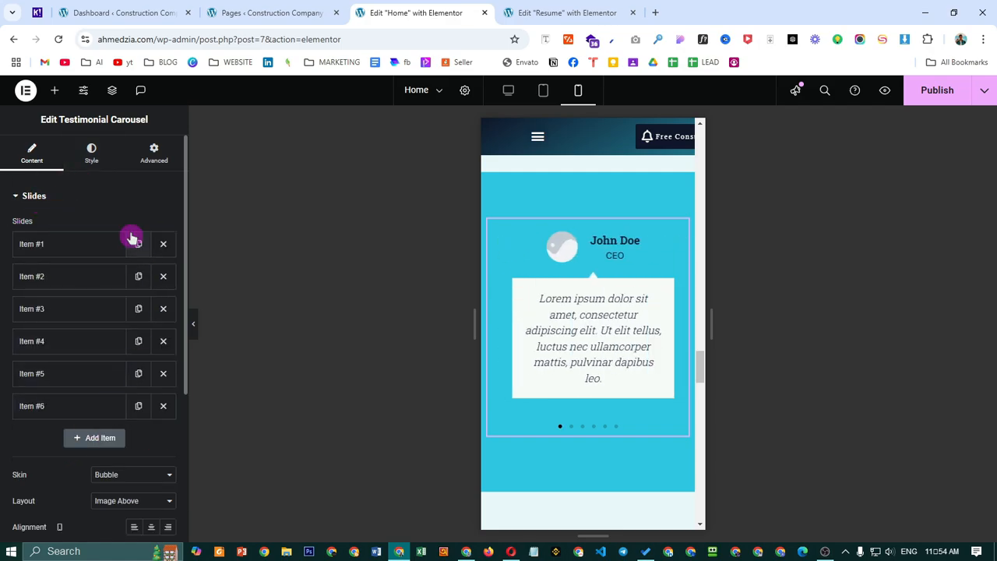
pyautogui.scroll(-2, 86, 346)
pyautogui.scroll(-4, 98, 418)
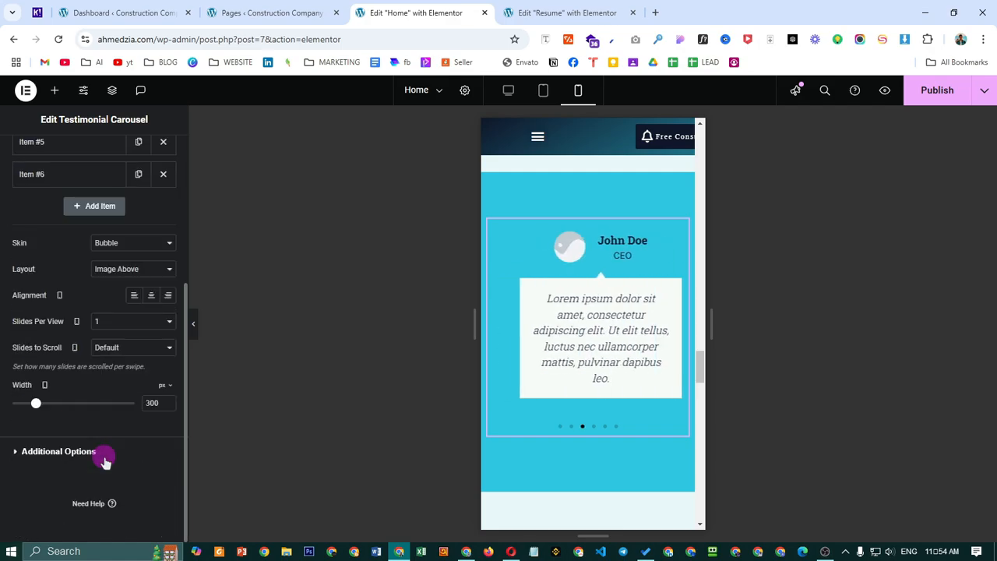
pyautogui.click(127, 351)
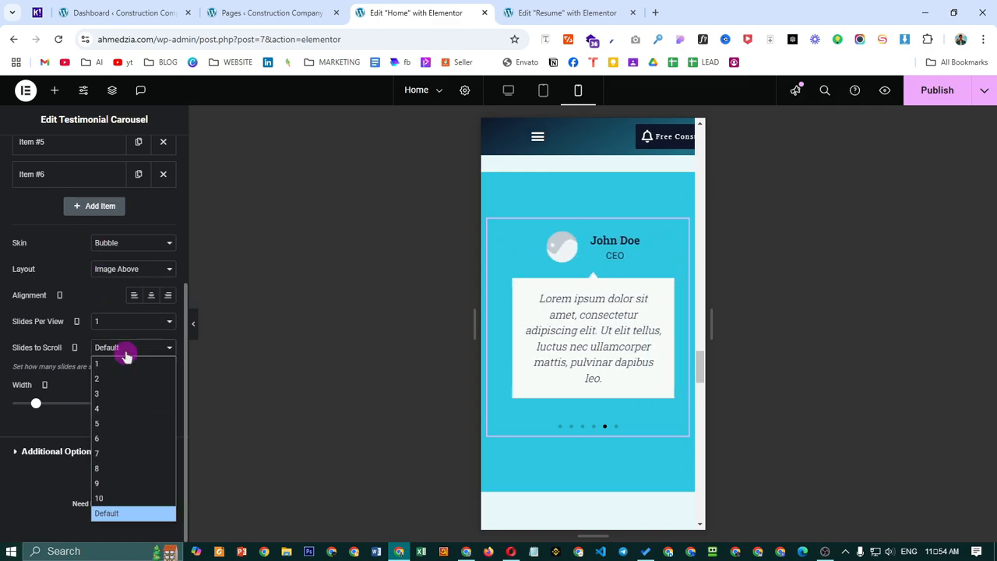
pyautogui.click(127, 355)
pyautogui.scroll(6, 117, 234)
pyautogui.click(94, 156)
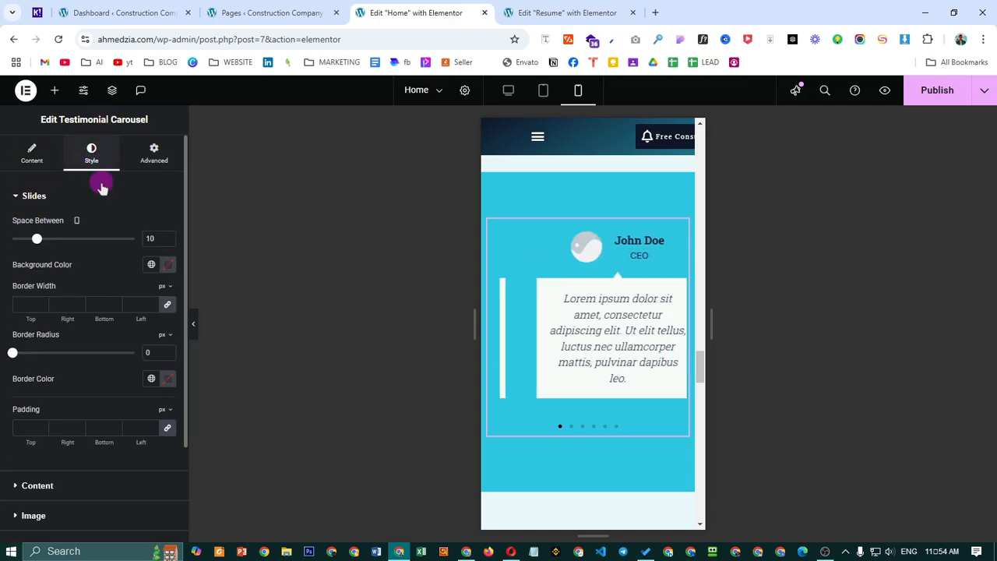
pyautogui.scroll(-2, 97, 374)
pyautogui.scroll(-3, 631, 331)
pyautogui.scroll(3, 624, 339)
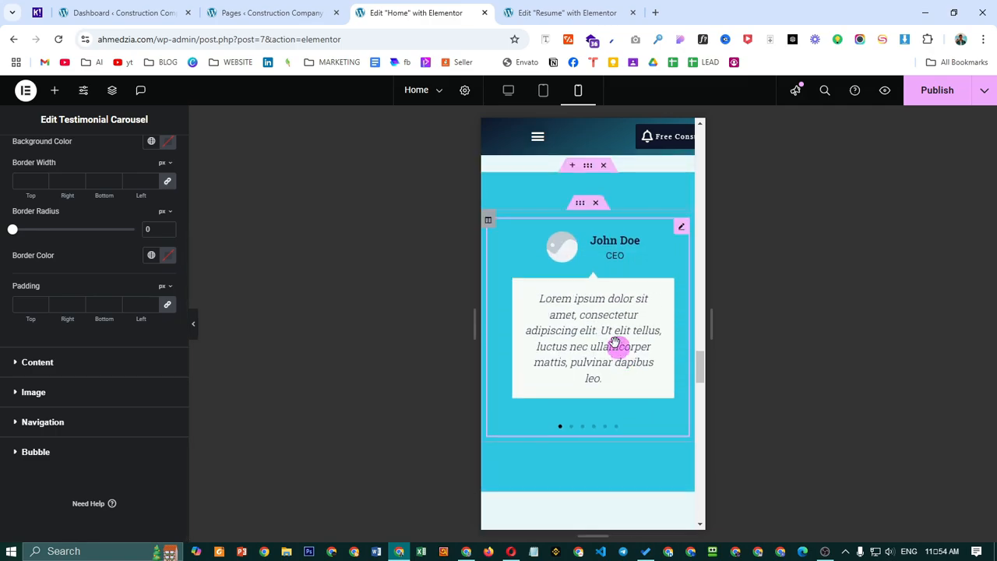
# Examine the mobile layout from the carousel through the Sustainability and Best Practices blocks to the Frequently Asked Questions section and footer.
pyautogui.scroll(-5, 585, 389)
pyautogui.scroll(-2, 587, 290)
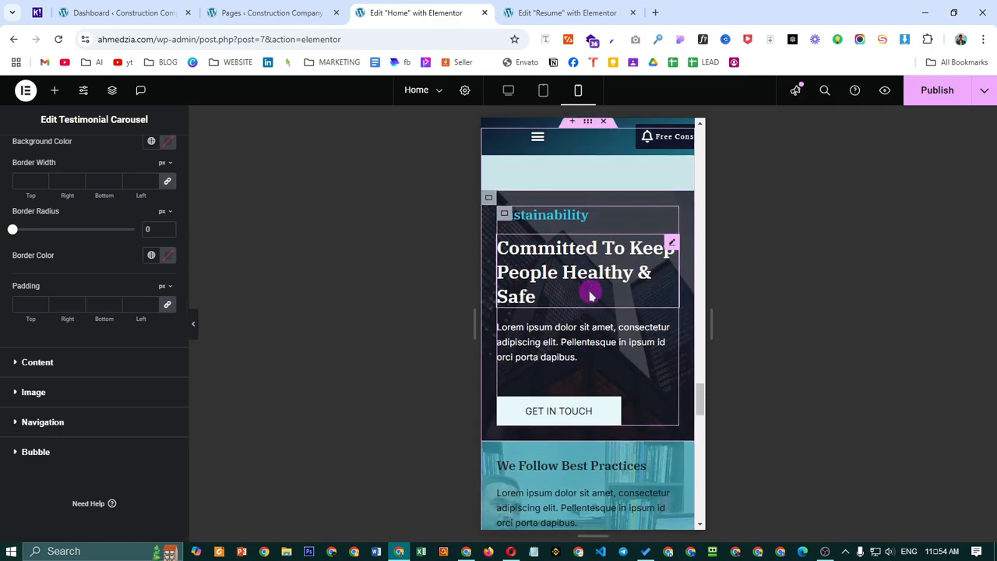
pyautogui.scroll(-3, 577, 336)
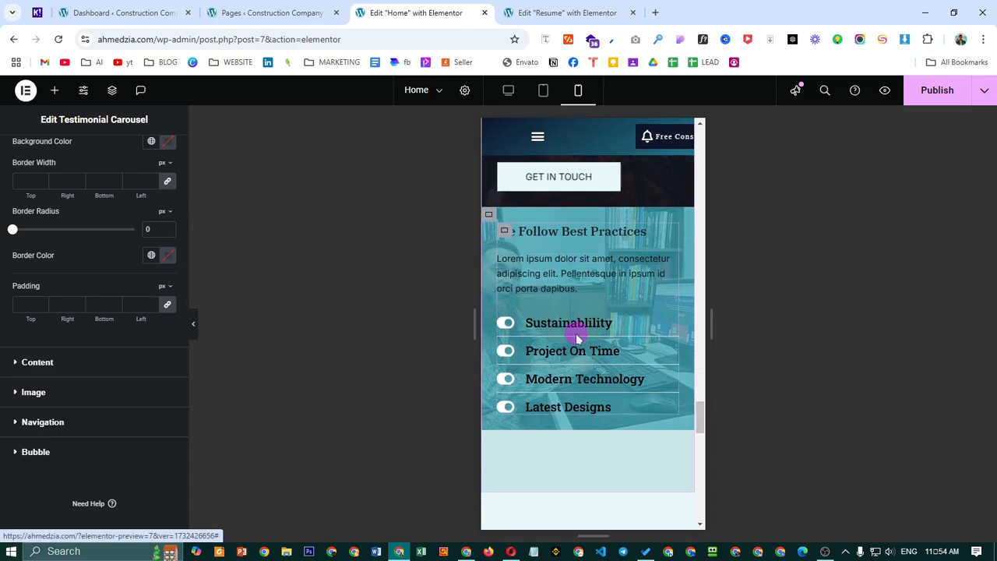
pyautogui.scroll(-3, 594, 263)
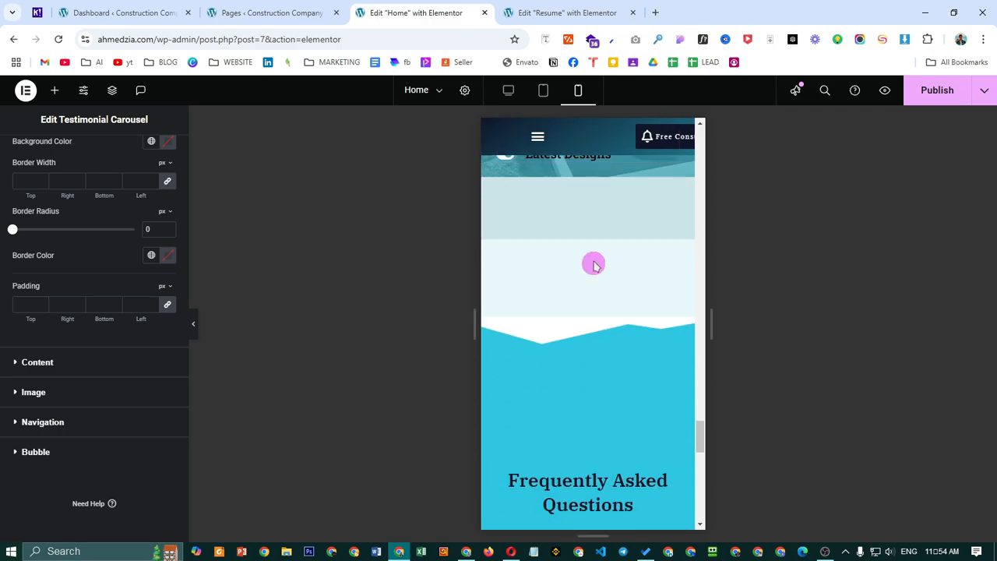
pyautogui.scroll(1, 588, 345)
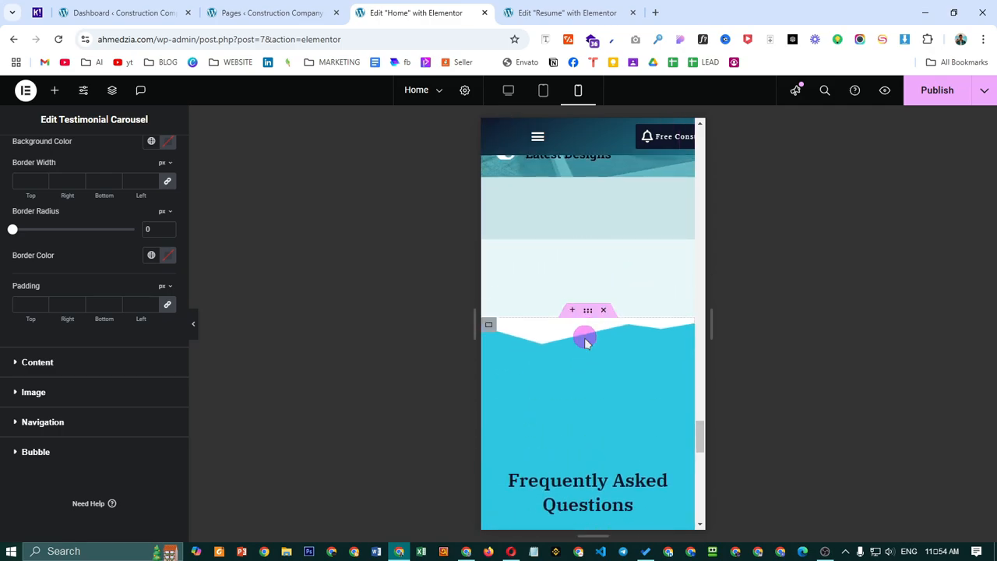
pyautogui.scroll(-5, 584, 337)
pyautogui.scroll(-4, 590, 414)
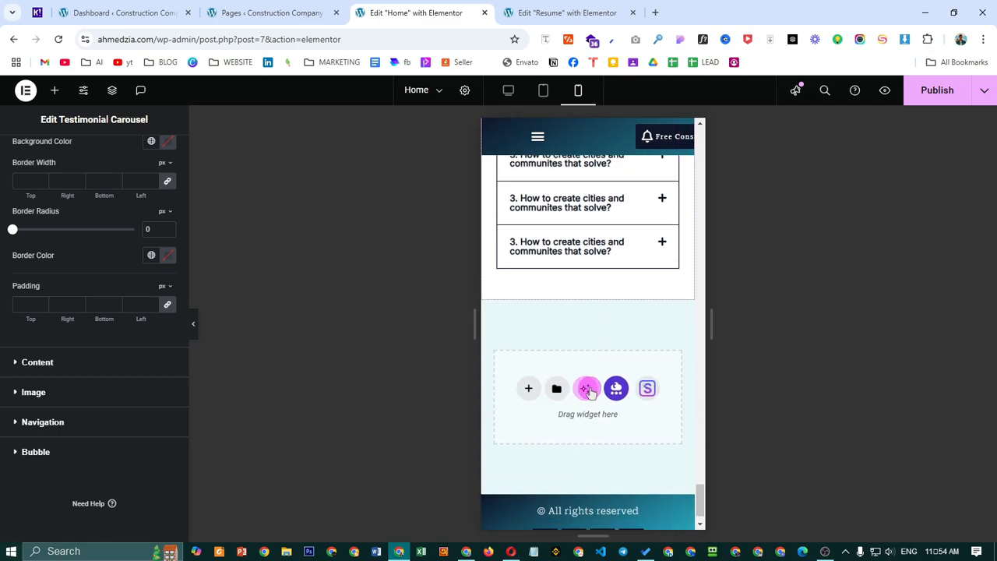
pyautogui.scroll(7, 577, 379)
pyautogui.scroll(5, 596, 396)
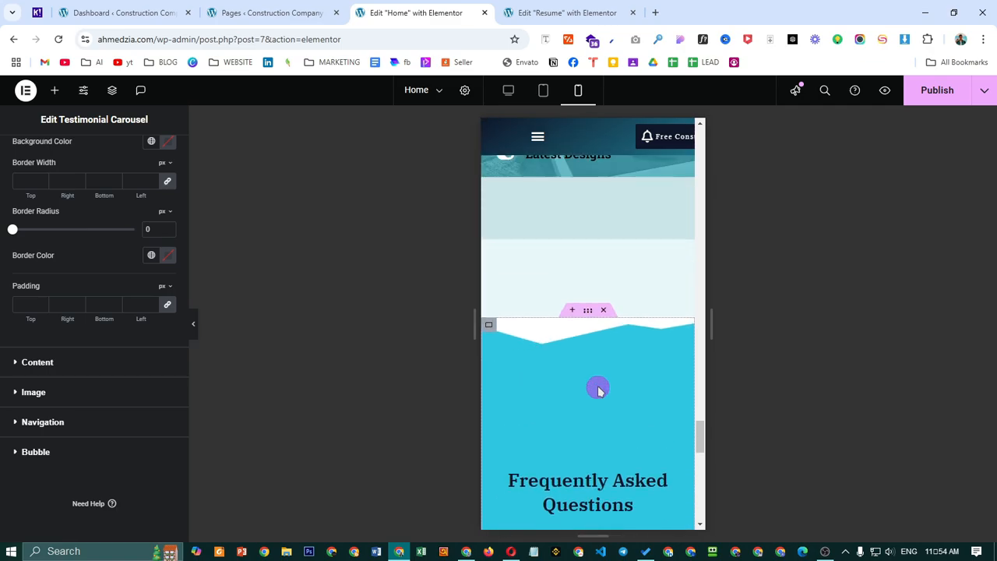
pyautogui.scroll(-4, 596, 335)
pyautogui.scroll(1, 593, 348)
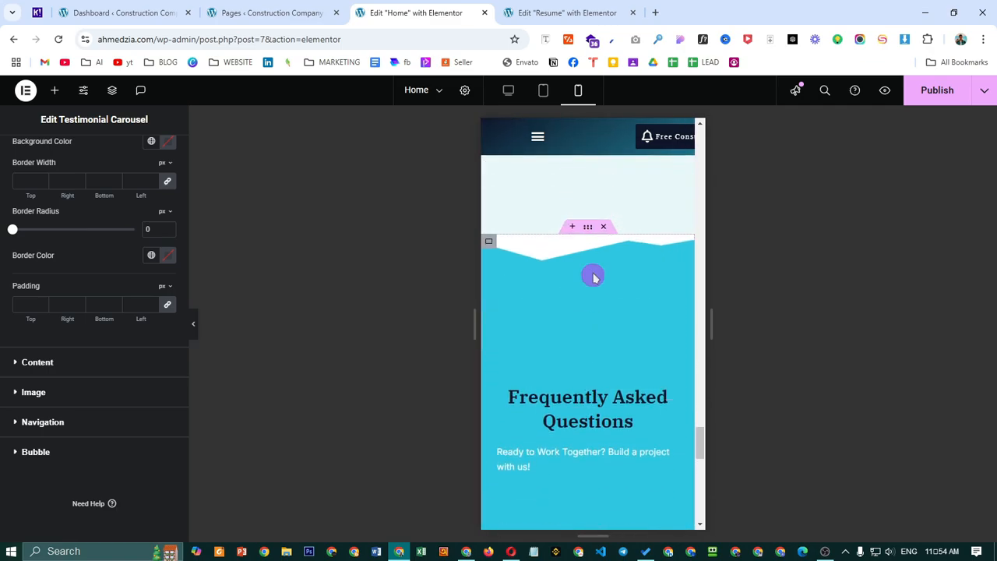
# Set the Frequently Asked Questions container's mobile top margin to 0 px and check the section's spacing.
pyautogui.click(590, 229)
pyautogui.scroll(-3, 616, 335)
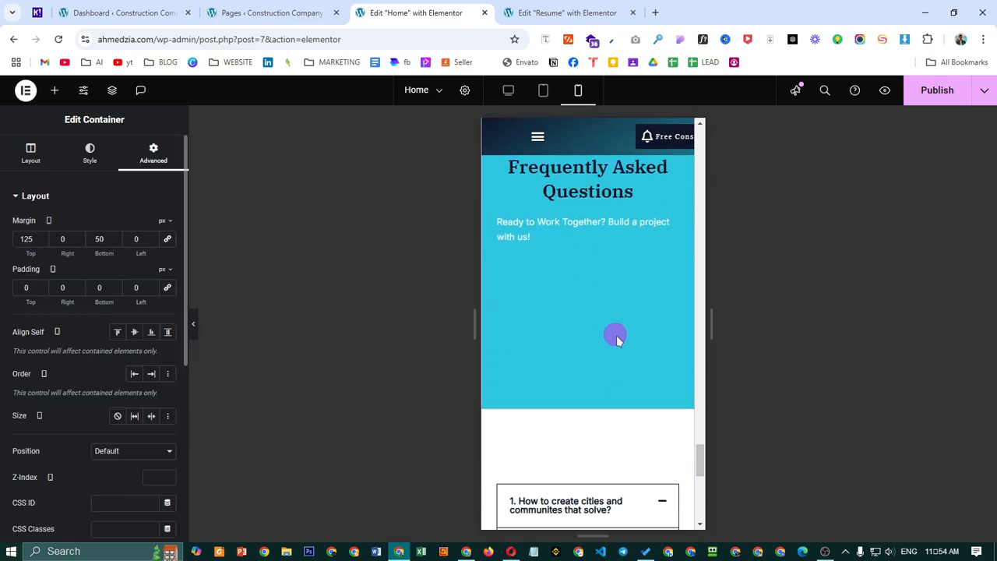
pyautogui.scroll(2, 610, 378)
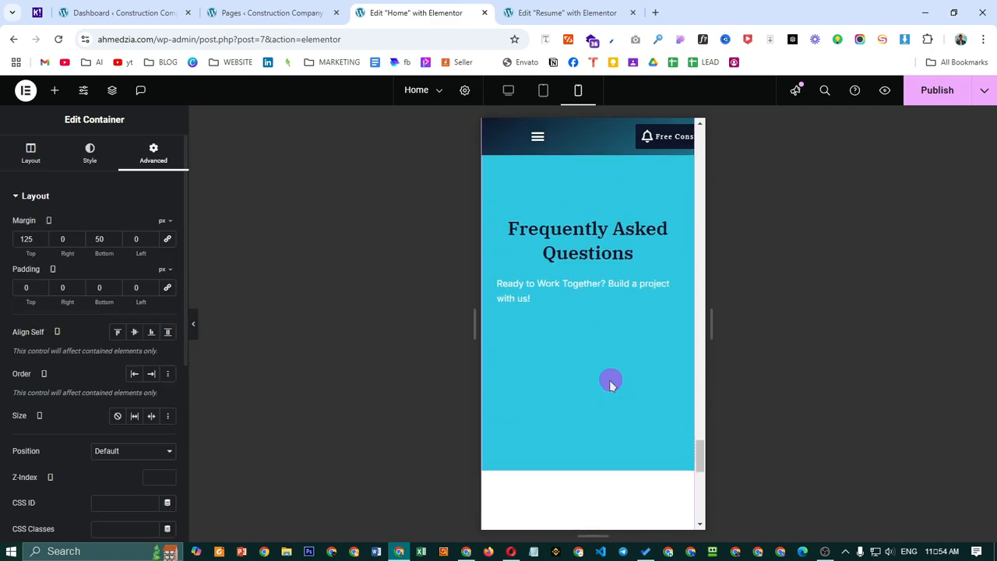
pyautogui.click(42, 243)
pyautogui.click(42, 242)
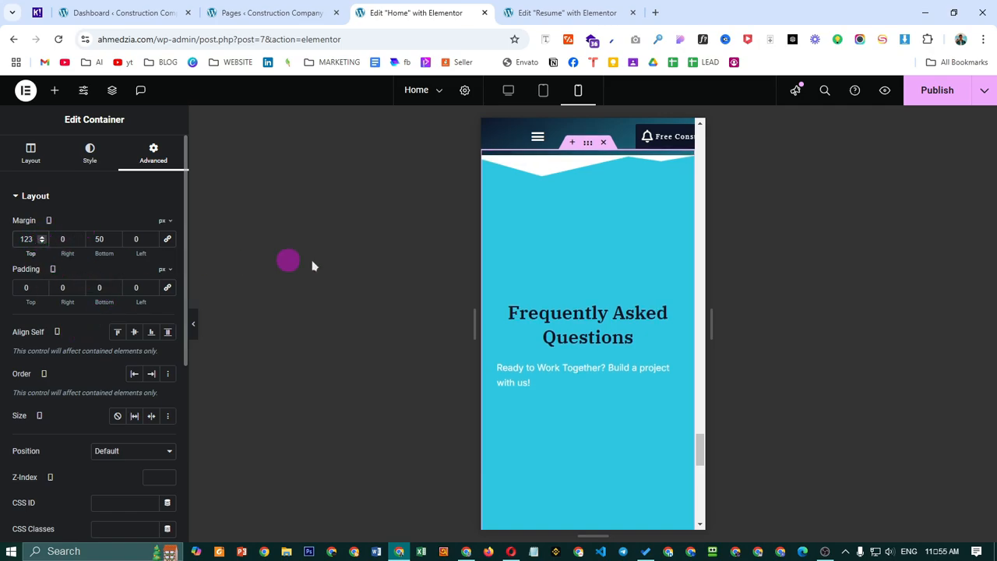
pyautogui.scroll(2, 592, 269)
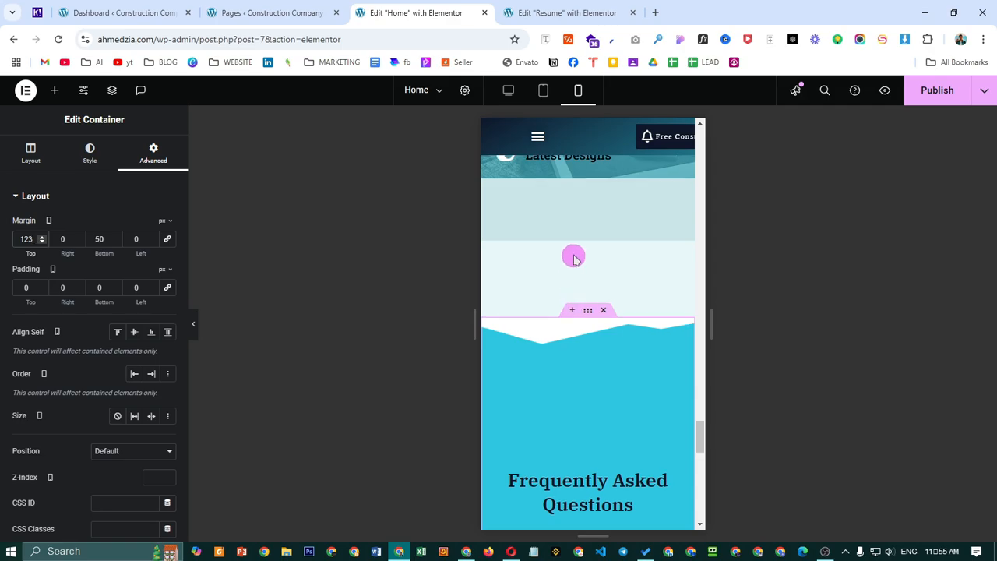
pyautogui.scroll(2, 575, 257)
pyautogui.scroll(-1, 574, 312)
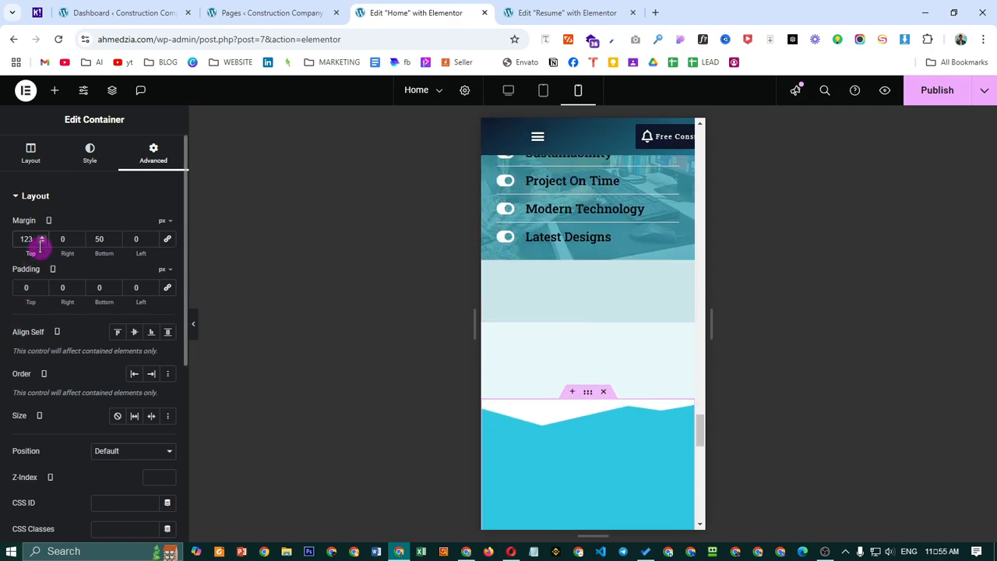
pyautogui.write('0')
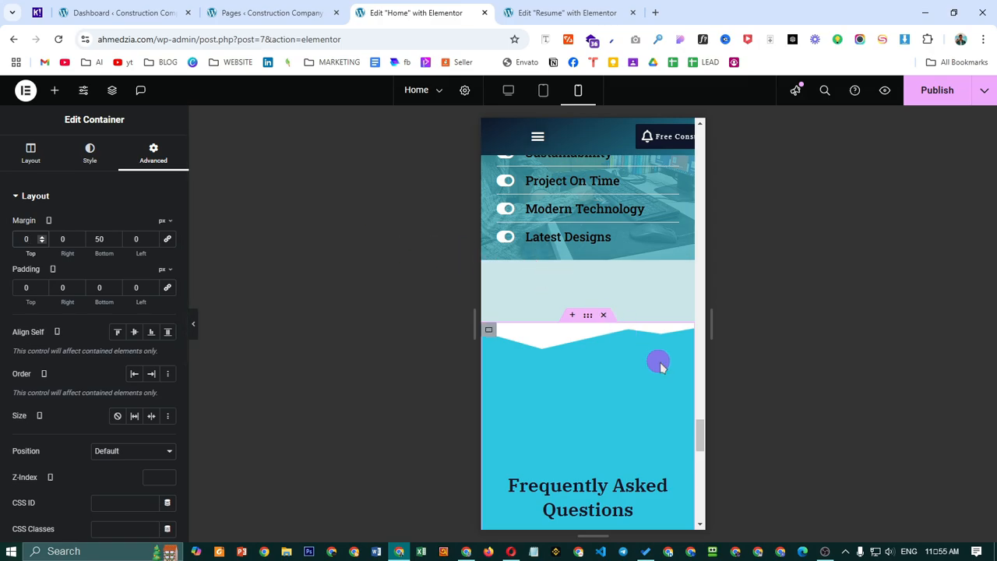
pyautogui.scroll(-1, 647, 343)
pyautogui.scroll(1, 635, 342)
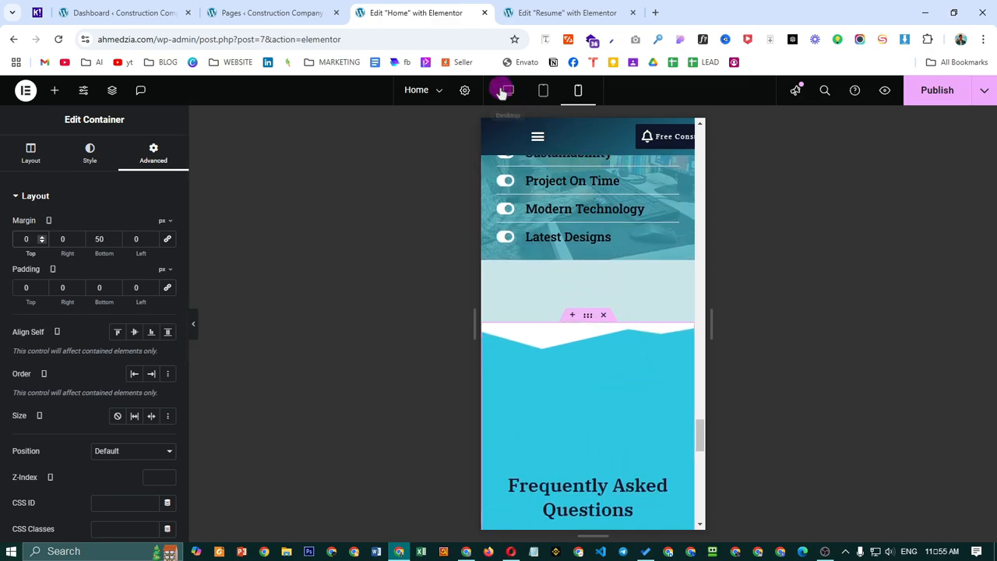
pyautogui.scroll(-3, 630, 351)
pyautogui.scroll(-8, 630, 352)
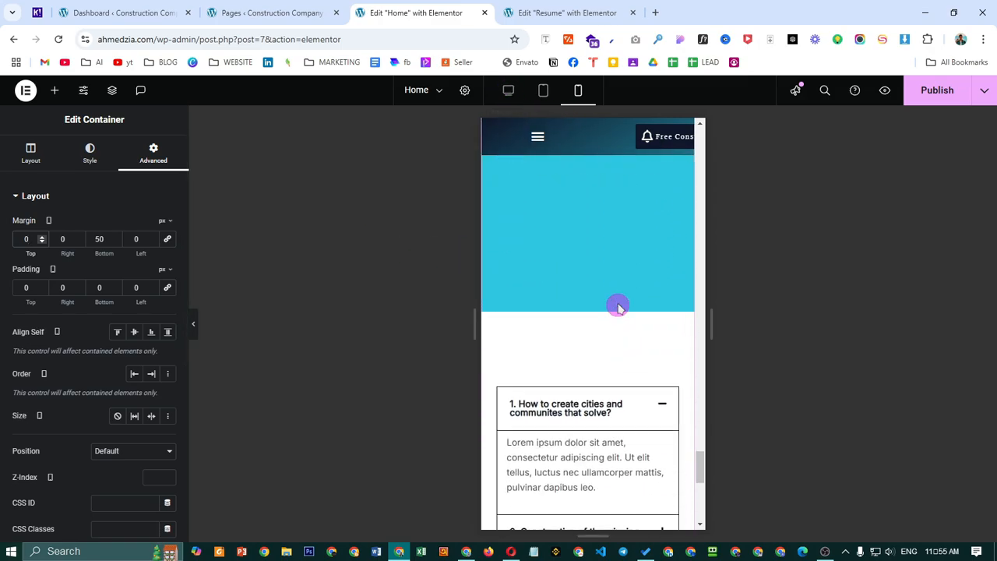
# Check the mobile spacing of the Frequently Asked Questions section and publish the Home page changes.
pyautogui.scroll(2, 611, 358)
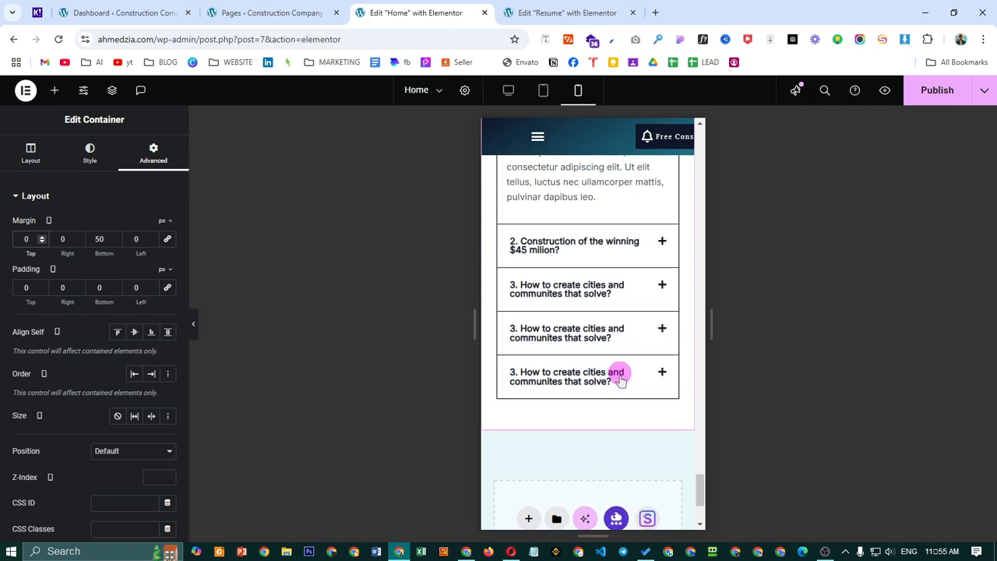
pyautogui.scroll(-1, 600, 444)
pyautogui.scroll(6, 633, 409)
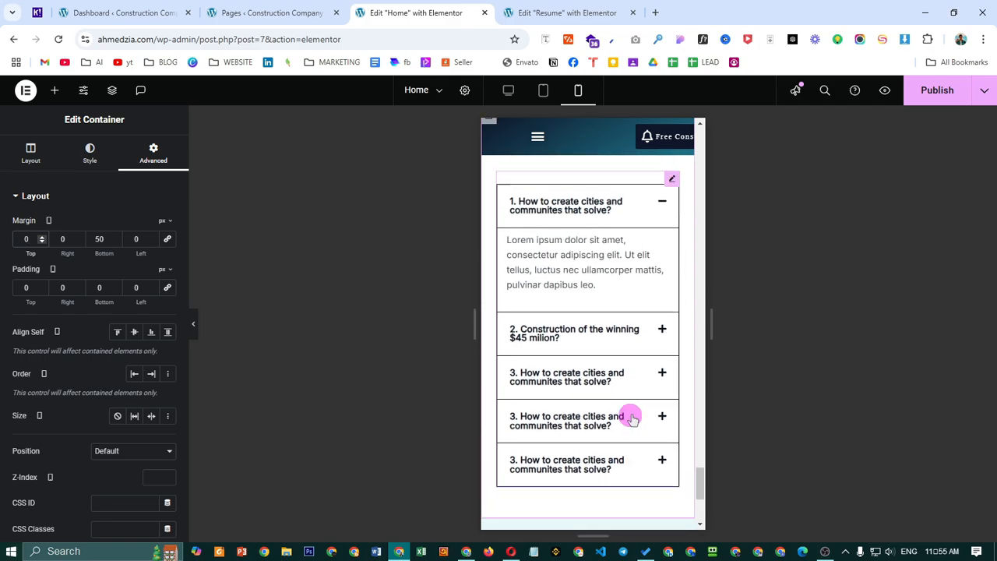
pyautogui.click(943, 100)
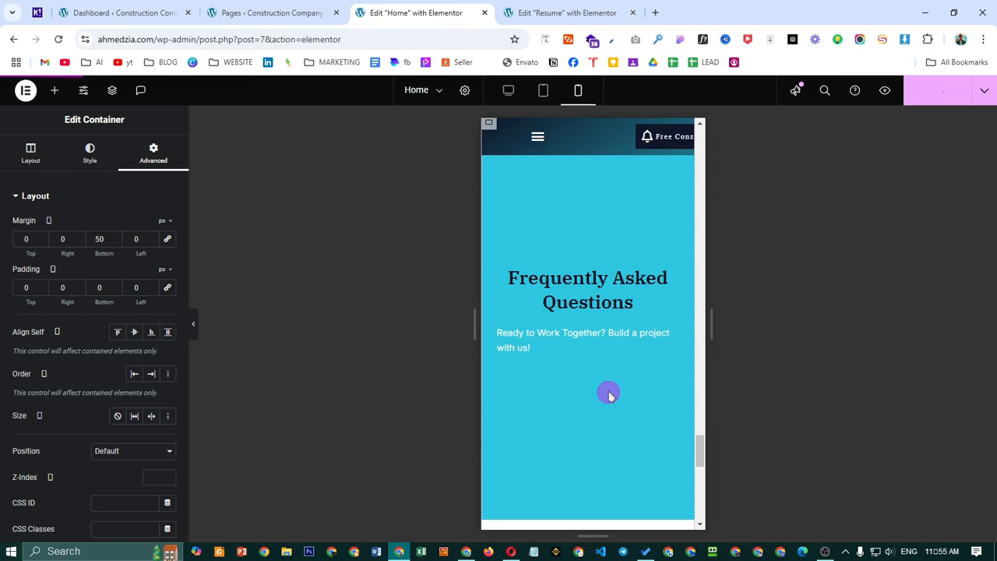
# Examine the mobile spacing around the Frequently Asked Questions heading, accordion and preceding Best Practices block, and look through the container's advanced options.
pyautogui.scroll(-3, 609, 394)
pyautogui.scroll(3, 608, 411)
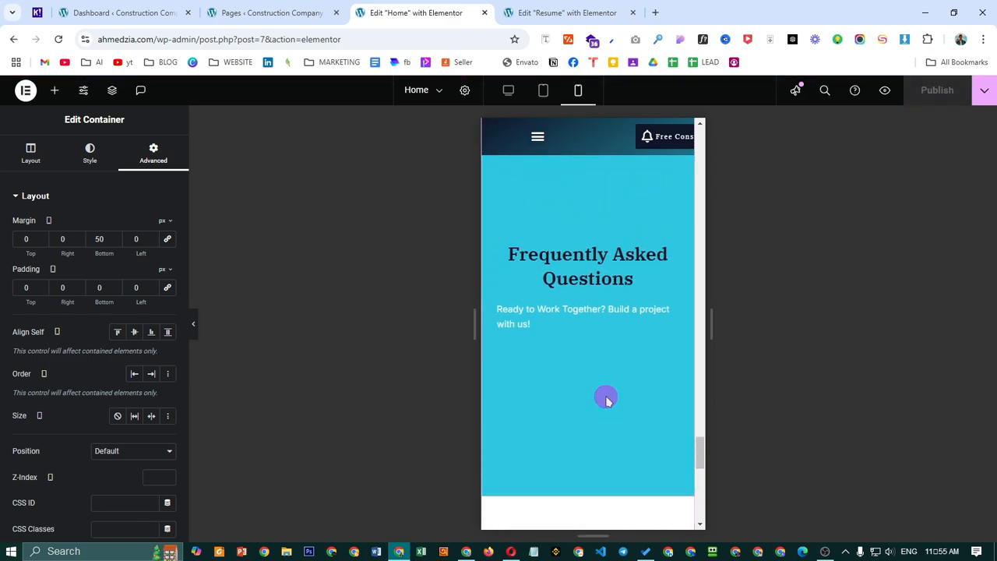
pyautogui.scroll(2, 607, 399)
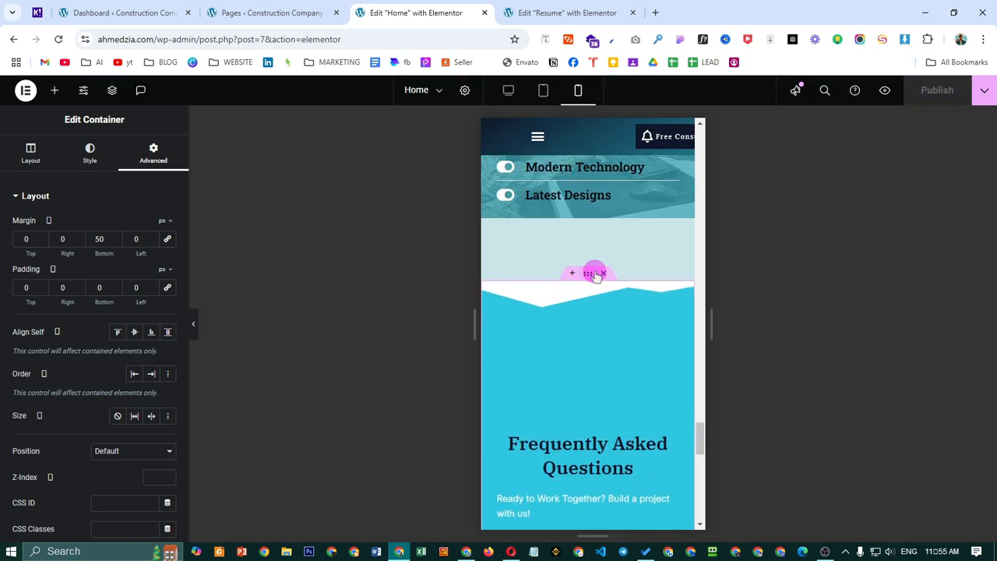
pyautogui.scroll(-2, 598, 361)
pyautogui.scroll(2, 599, 358)
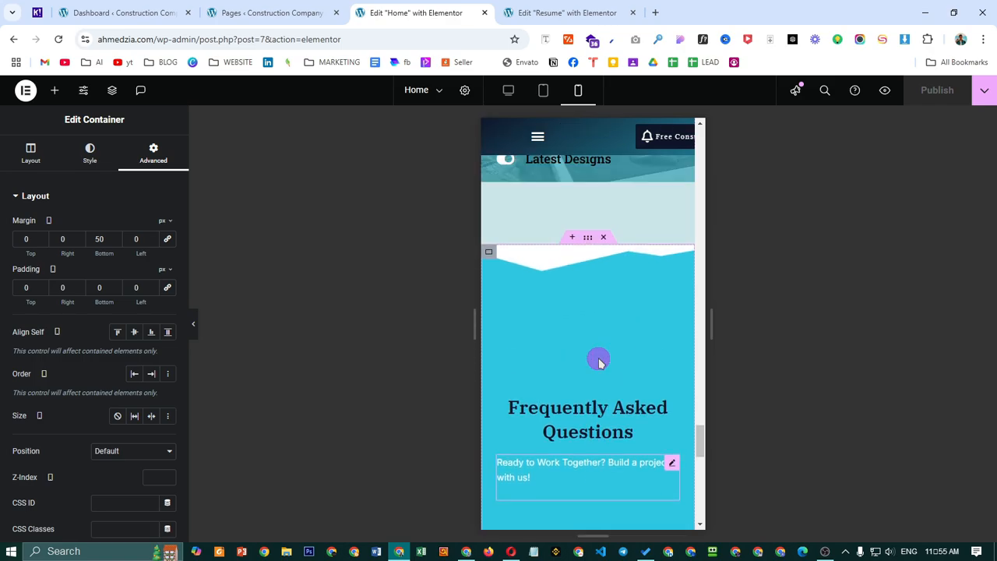
pyautogui.scroll(-2, 598, 357)
pyautogui.scroll(-3, 596, 390)
pyautogui.scroll(1, 591, 413)
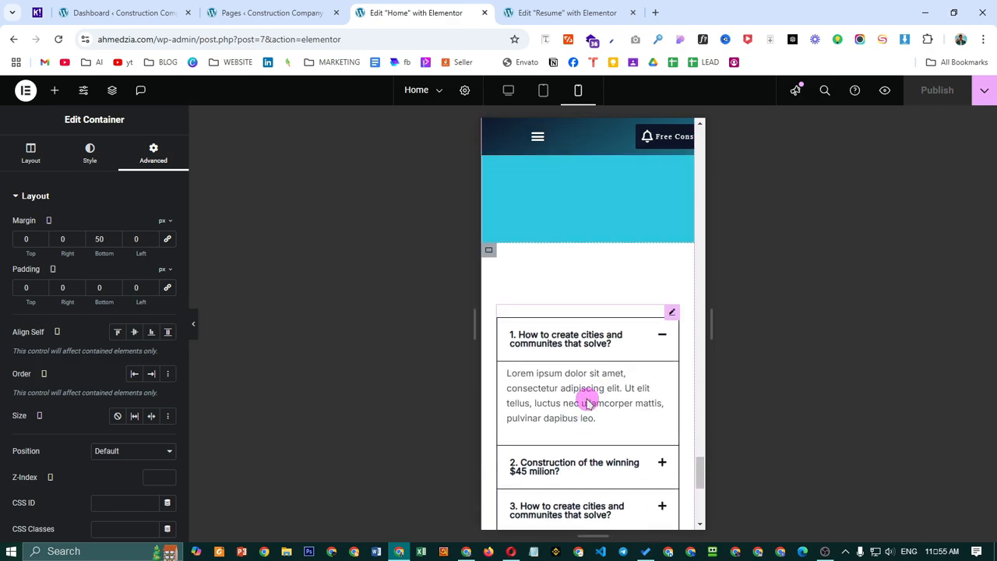
pyautogui.scroll(4, 596, 339)
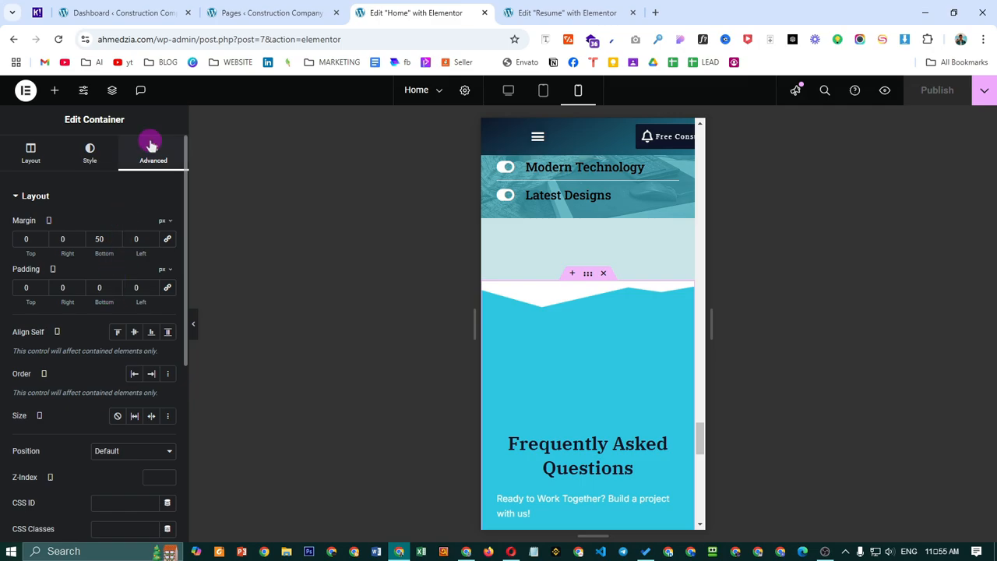
pyautogui.scroll(-4, 77, 382)
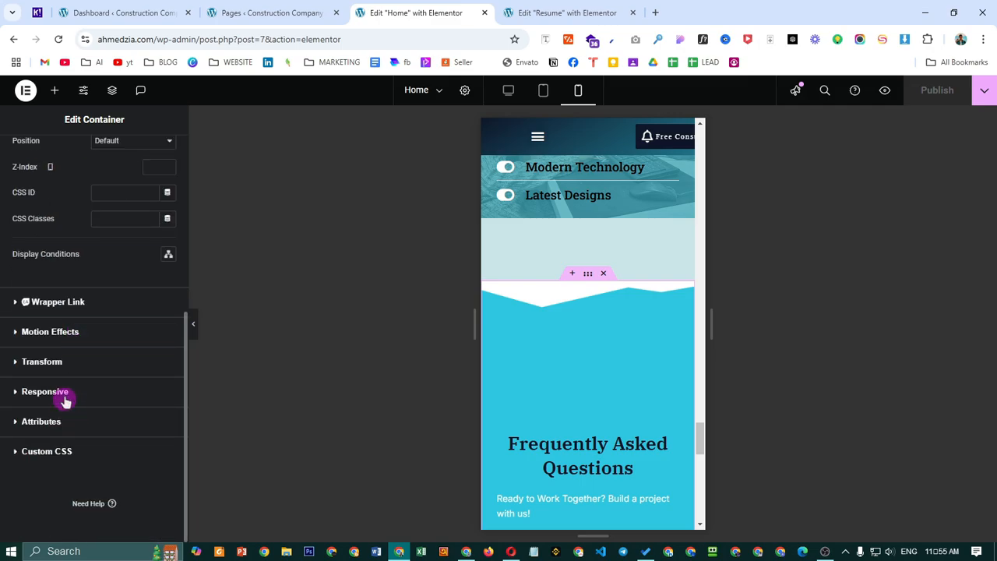
pyautogui.scroll(3, 644, 257)
pyautogui.scroll(5, 71, 227)
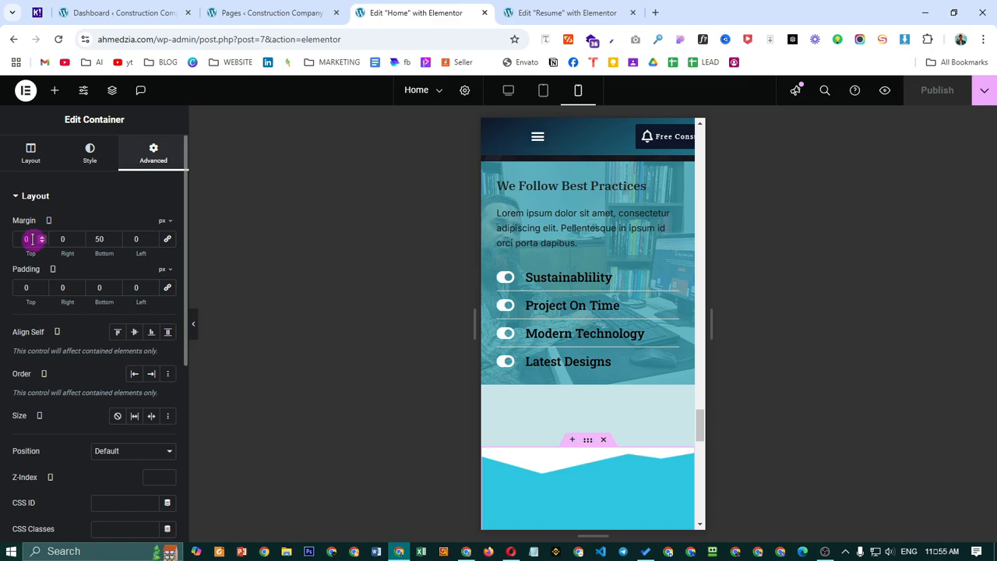
# Set the Frequently Asked Questions container's mobile top margin to 125 px and check the gap above it.
pyautogui.click(31, 239)
pyautogui.write('125')
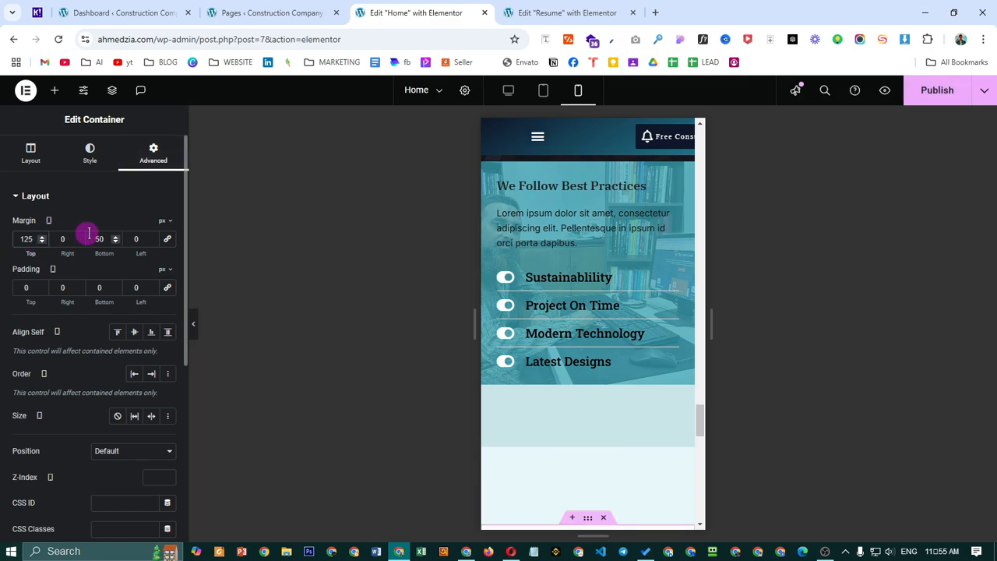
pyautogui.scroll(-4, 644, 336)
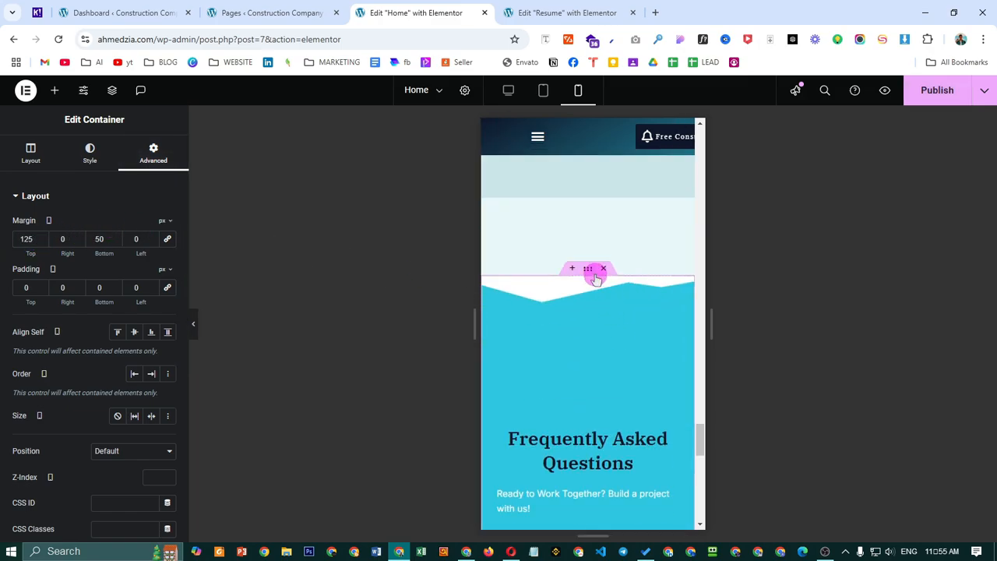
# Hide the Frequently Asked Questions container on mobile portrait, check the end of the page and publish the change.
pyautogui.scroll(-4, 6, 379)
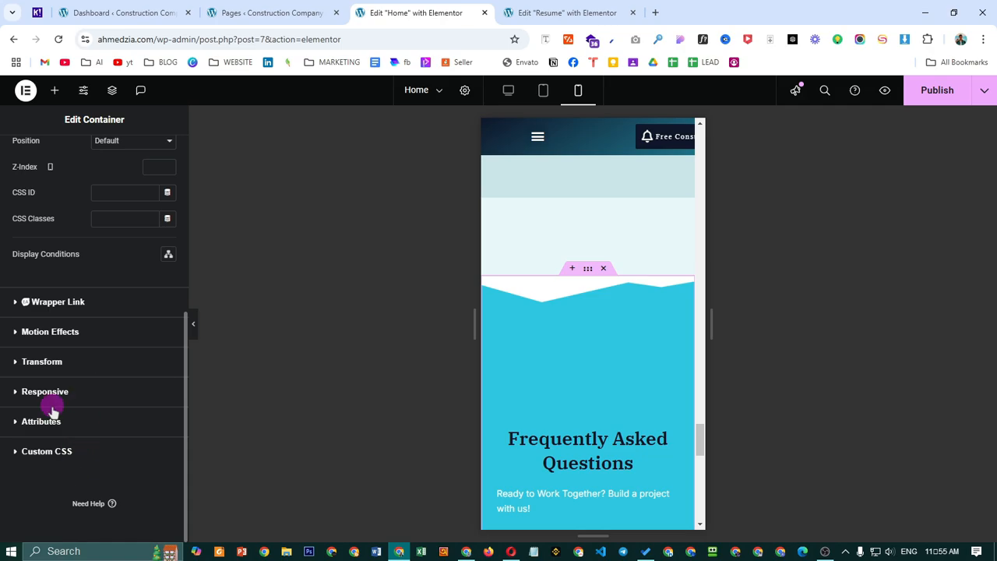
pyautogui.click(52, 396)
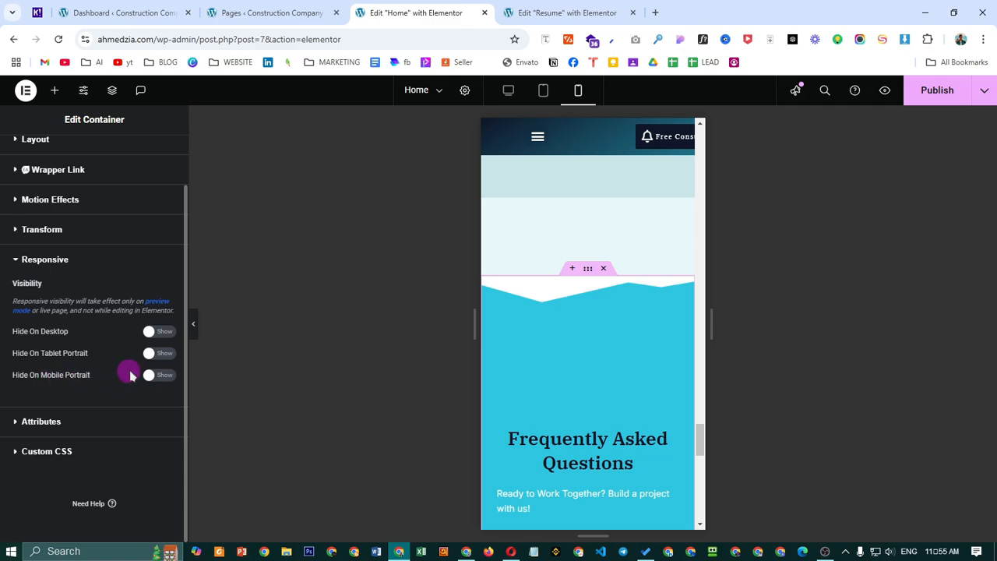
pyautogui.click(168, 376)
pyautogui.scroll(-3, 590, 343)
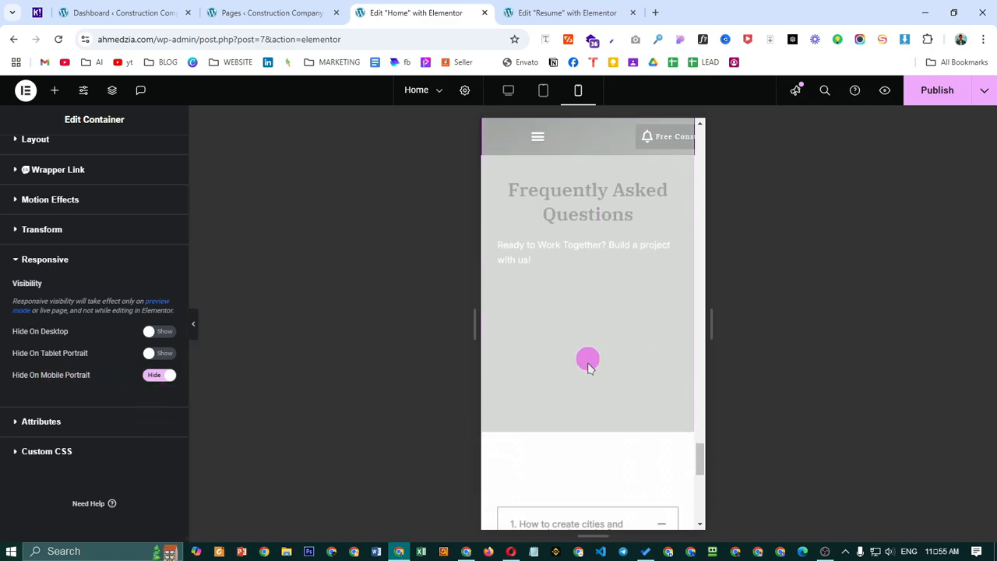
pyautogui.scroll(3, 589, 362)
pyautogui.scroll(-8, 599, 351)
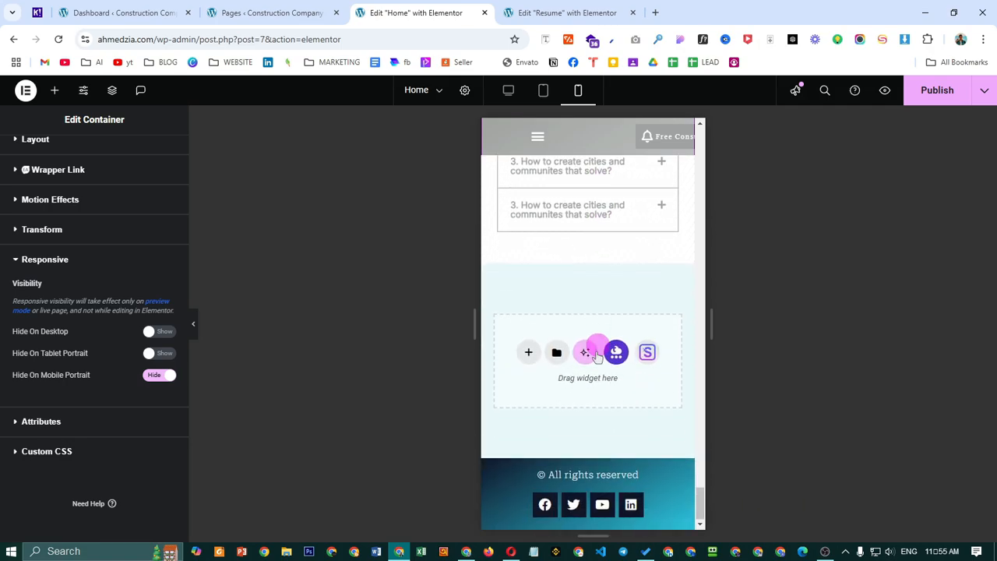
pyautogui.scroll(5, 597, 354)
pyautogui.scroll(-5, 589, 332)
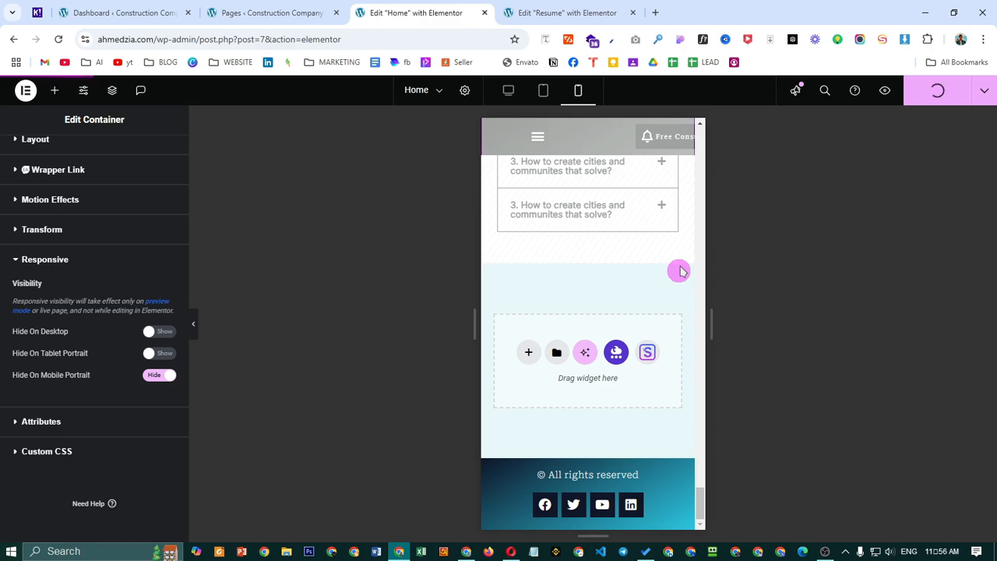
# Switch to the desktop view and examine the Frequently Asked Questions section's heading and accordion there.
pyautogui.click(509, 92)
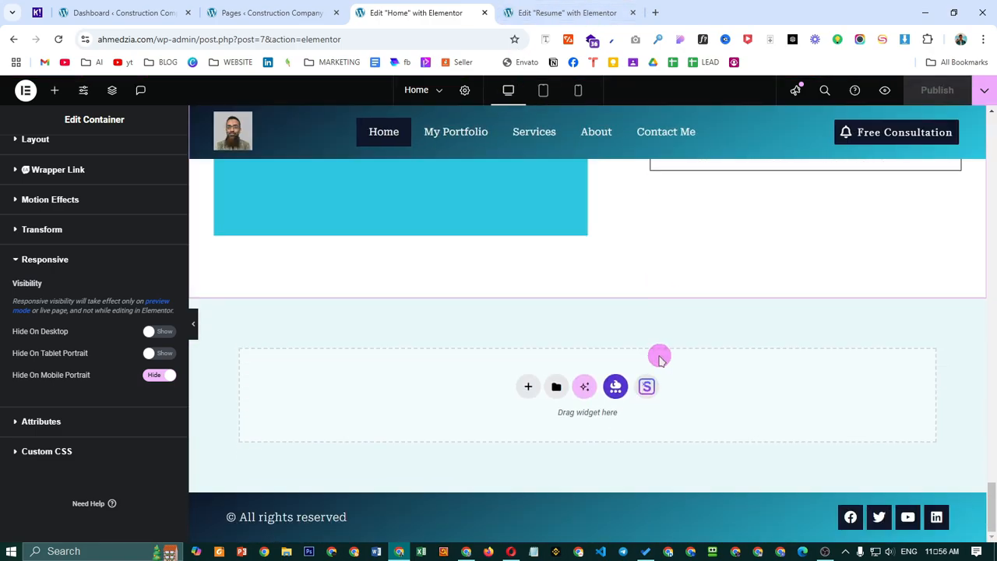
pyautogui.scroll(11, 662, 343)
pyautogui.scroll(-7, 673, 287)
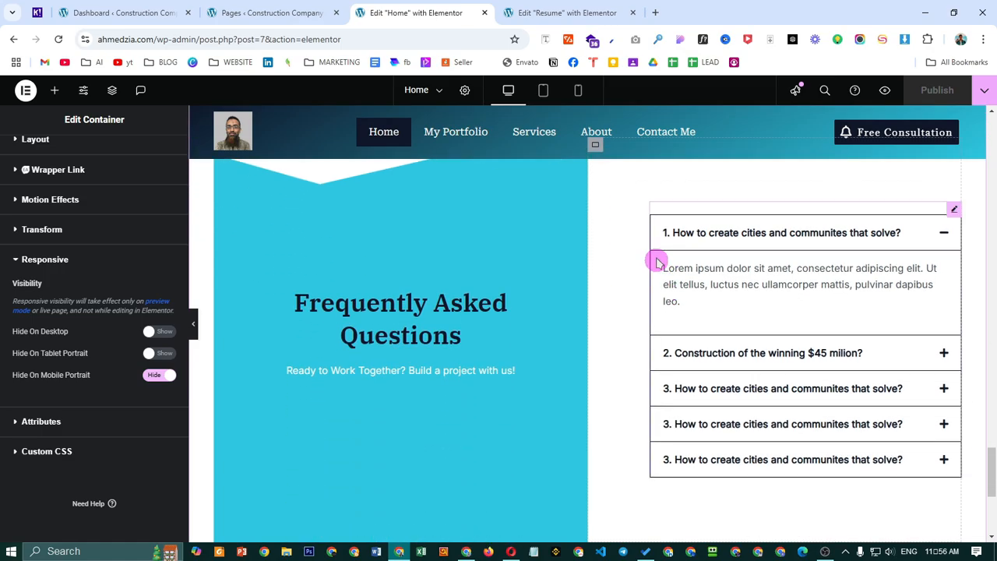
pyautogui.scroll(1, 657, 263)
pyautogui.scroll(-4, 647, 245)
pyautogui.scroll(4, 606, 323)
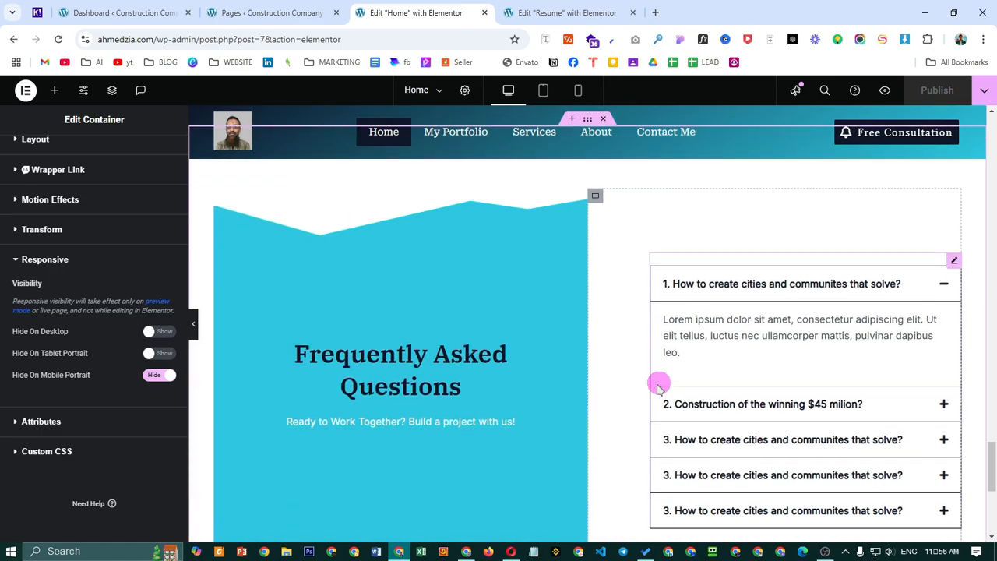
pyautogui.scroll(-2, 658, 386)
# Preview the desktop page without the editing panel, examining every section from the hero to the Frequently Asked Questions block.
pyautogui.click(195, 331)
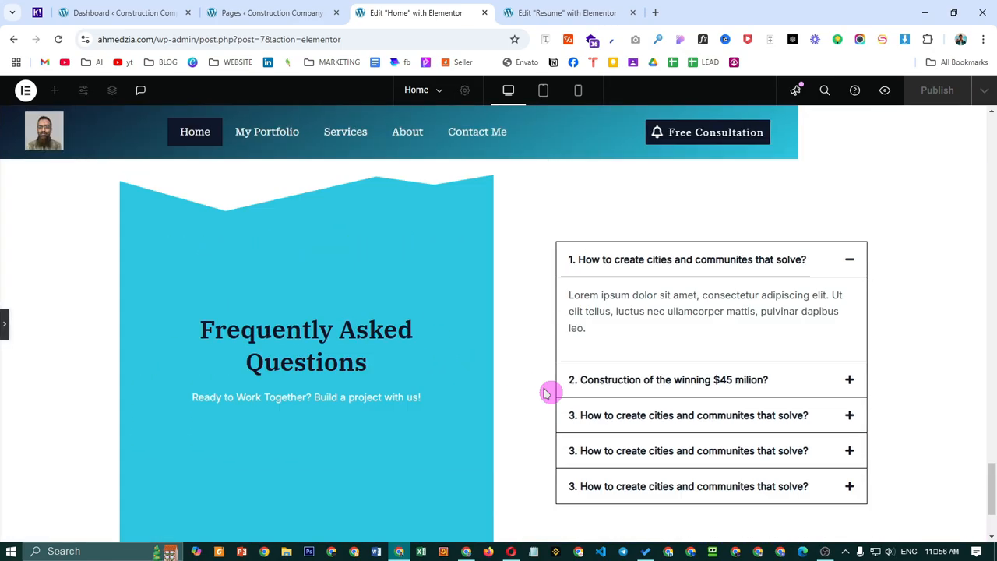
pyautogui.scroll(10, 545, 367)
pyautogui.scroll(10, 420, 352)
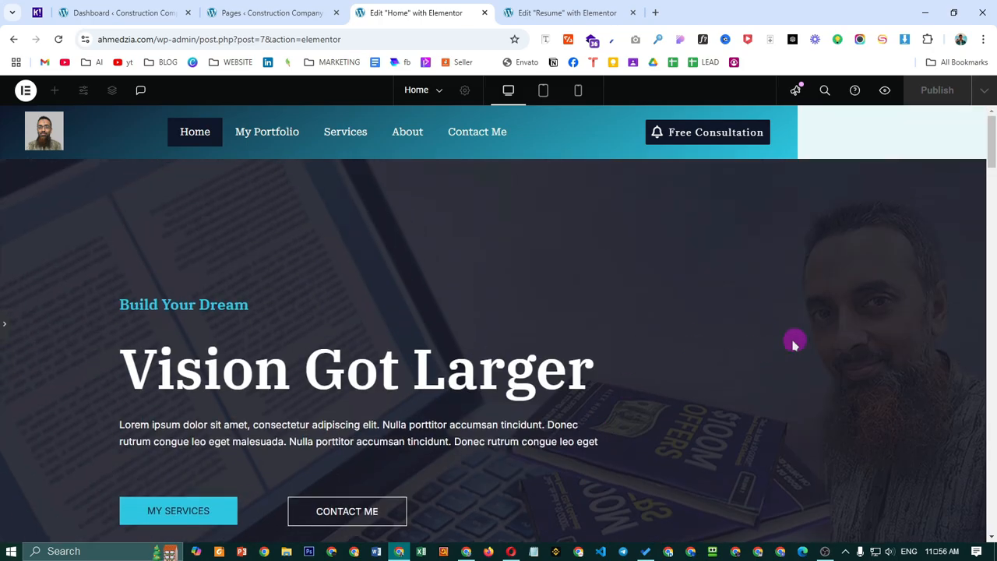
pyautogui.scroll(-10, 599, 298)
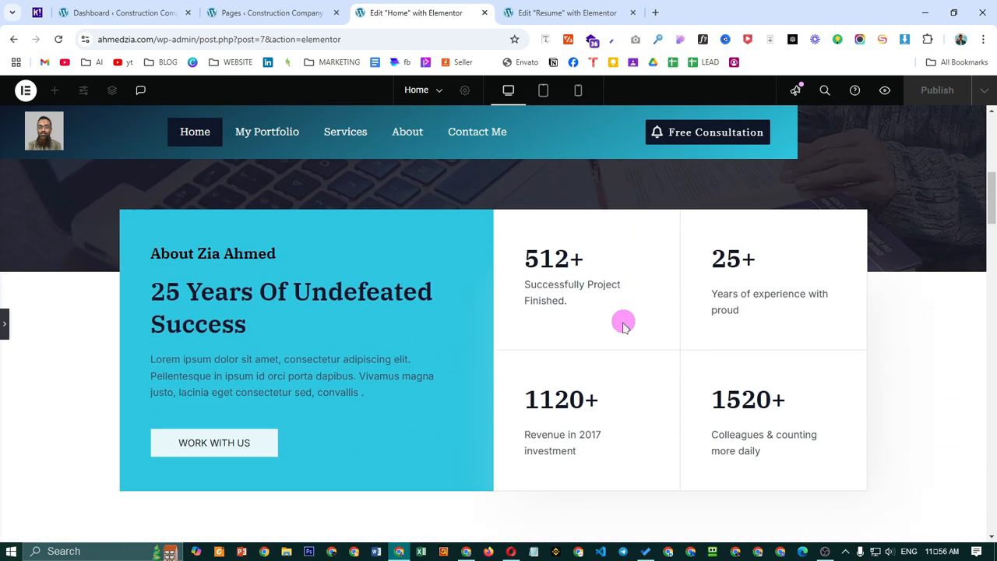
pyautogui.scroll(-10, 623, 326)
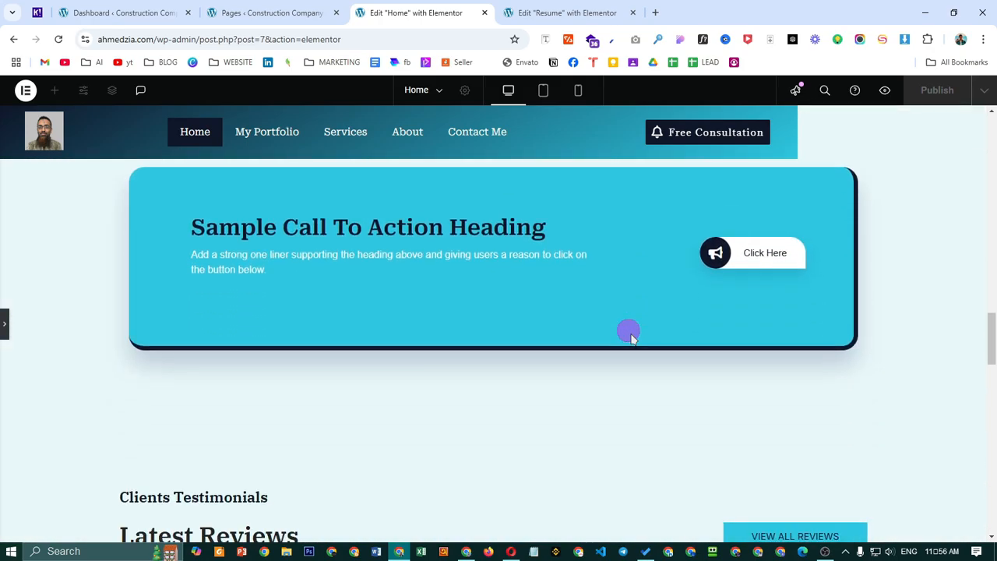
pyautogui.scroll(5, 631, 333)
pyautogui.scroll(-5, 639, 354)
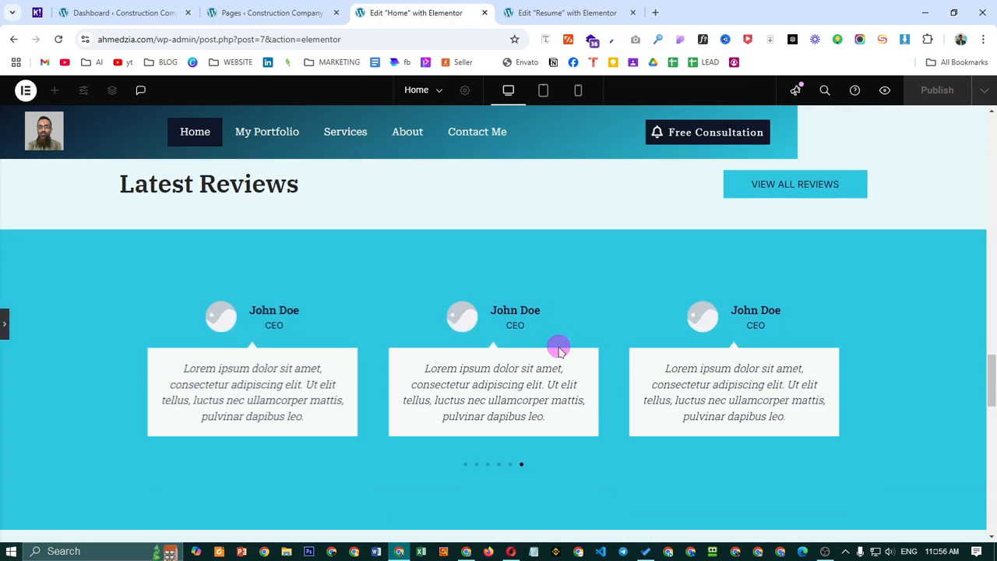
pyautogui.scroll(4, 659, 378)
pyautogui.scroll(-8, 653, 374)
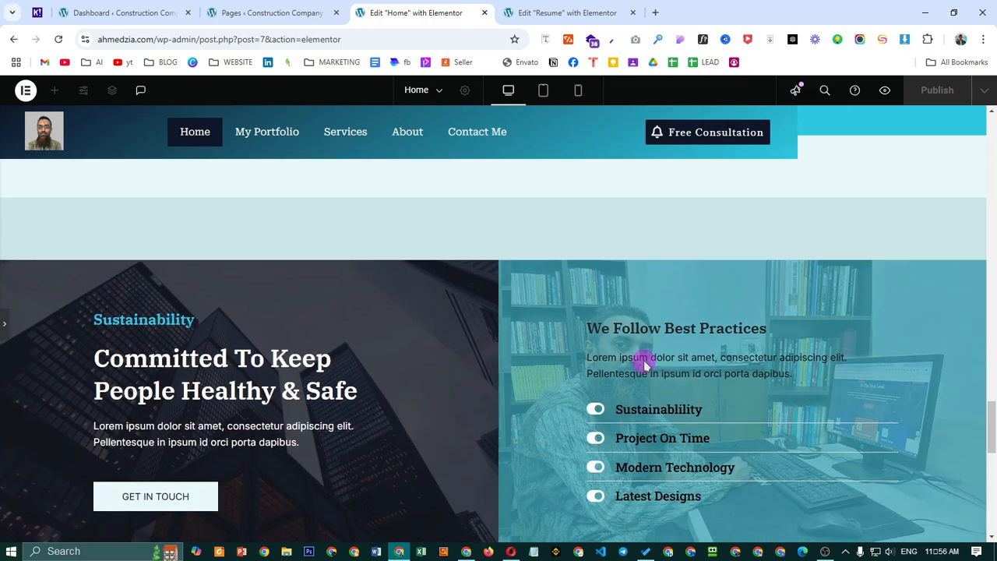
pyautogui.scroll(-4, 643, 359)
pyautogui.scroll(3, 643, 361)
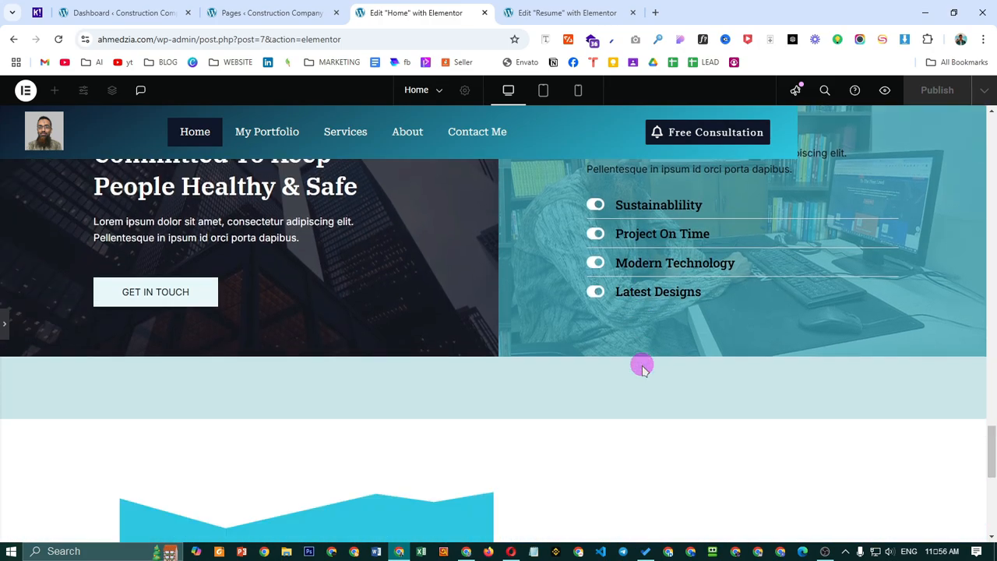
pyautogui.scroll(-4, 639, 343)
pyautogui.scroll(-2, 635, 333)
pyautogui.scroll(10, 634, 421)
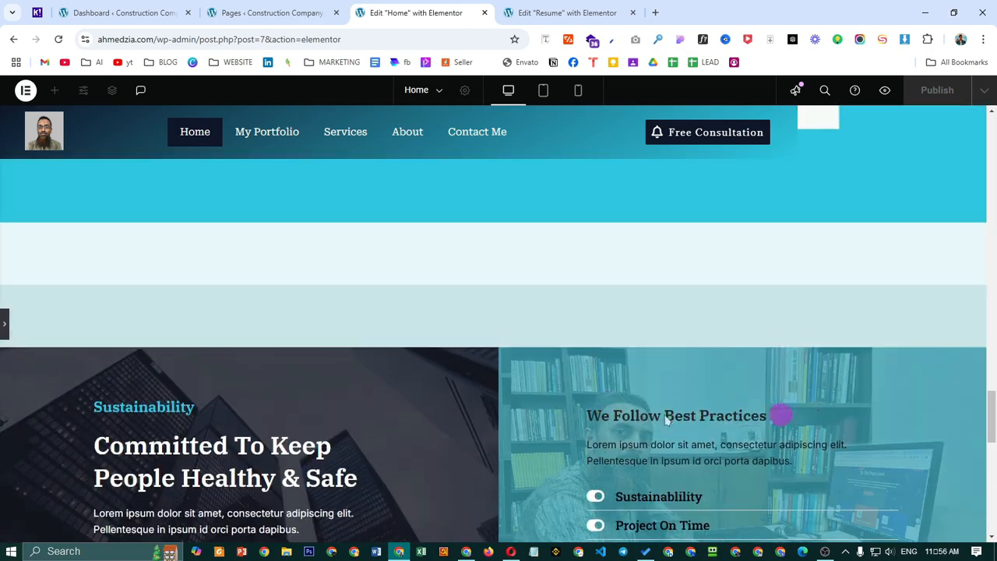
pyautogui.scroll(10, 764, 421)
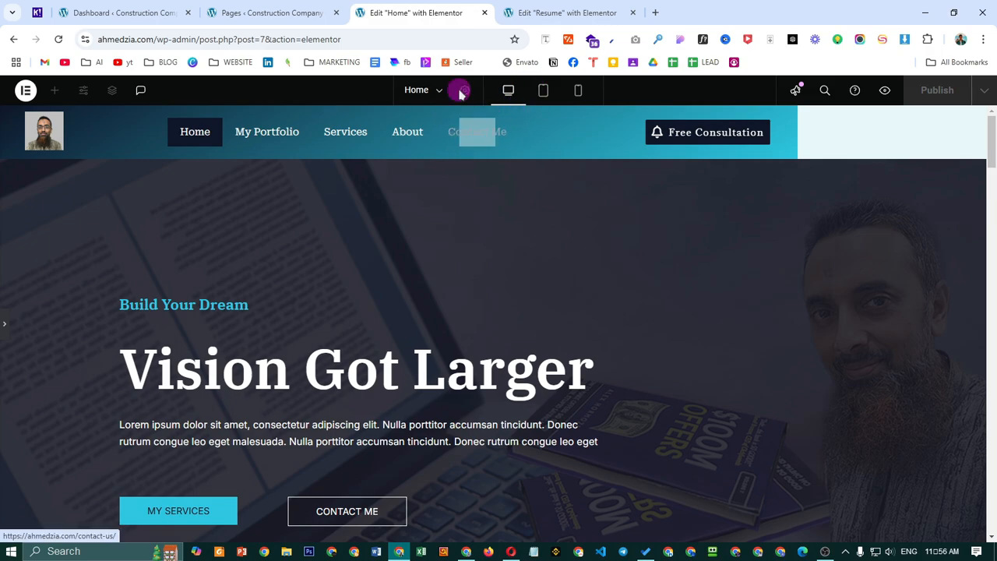
# Restore the editing panel, open the header template for editing and select its main section.
pyautogui.click(3, 326)
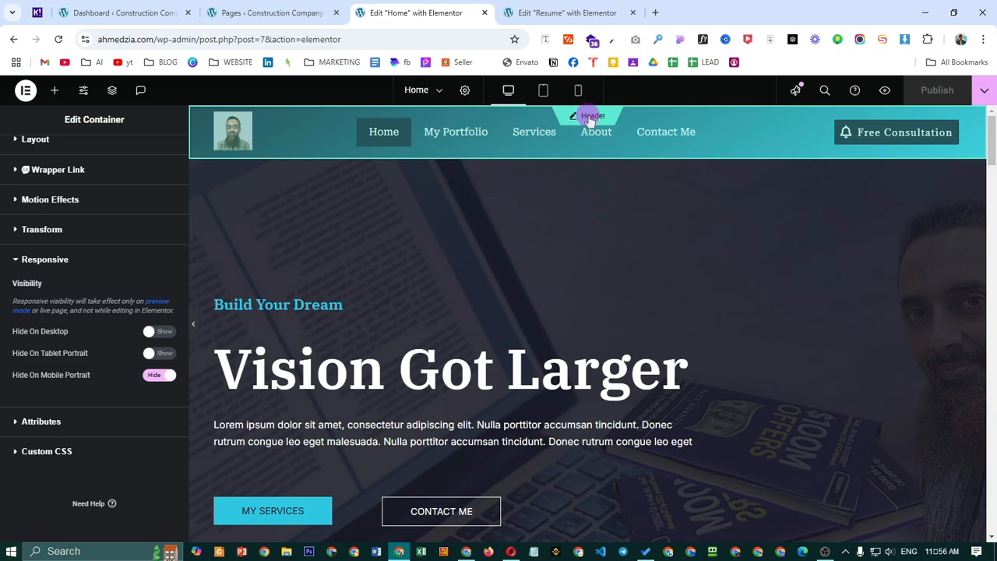
pyautogui.click(878, 487)
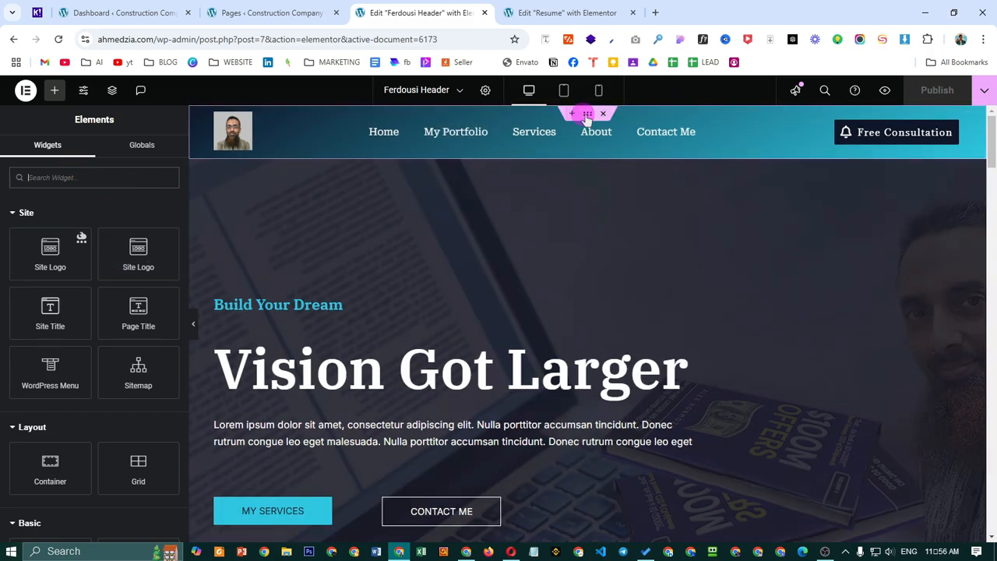
pyautogui.click(588, 114)
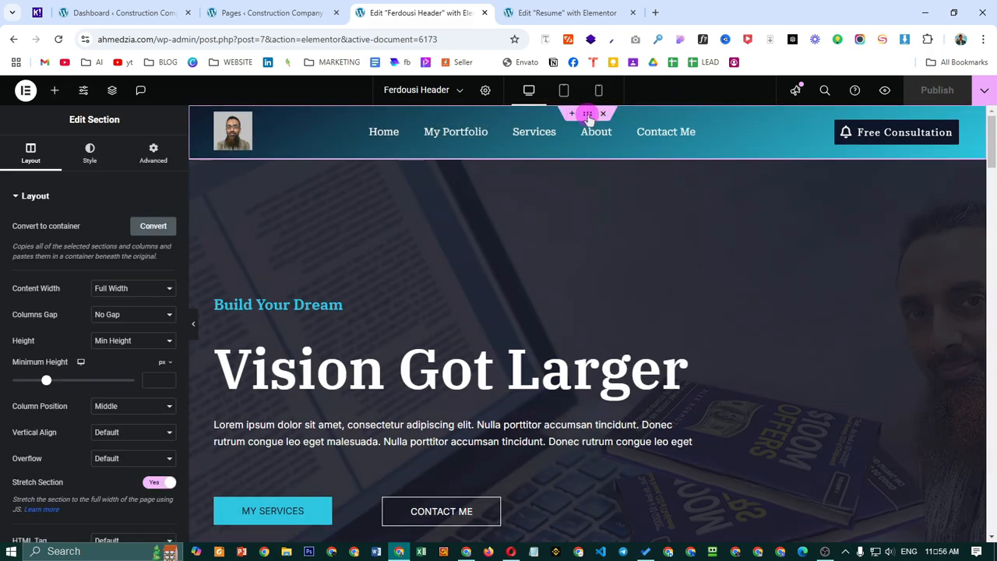
# Examine the options available for the header section's content width, columns gap and height.
pyautogui.click(110, 296)
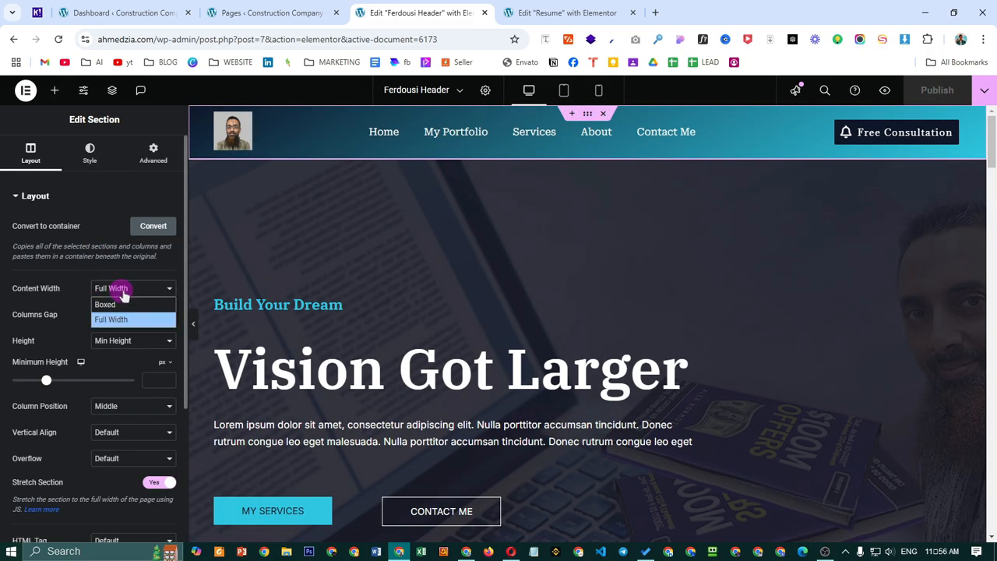
pyautogui.click(122, 291)
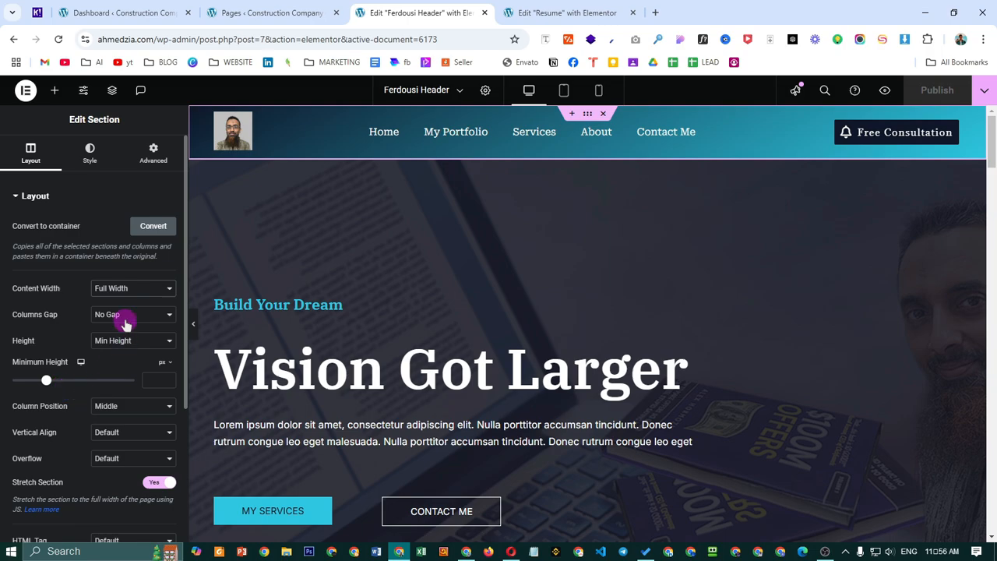
pyautogui.click(126, 320)
pyautogui.click(122, 319)
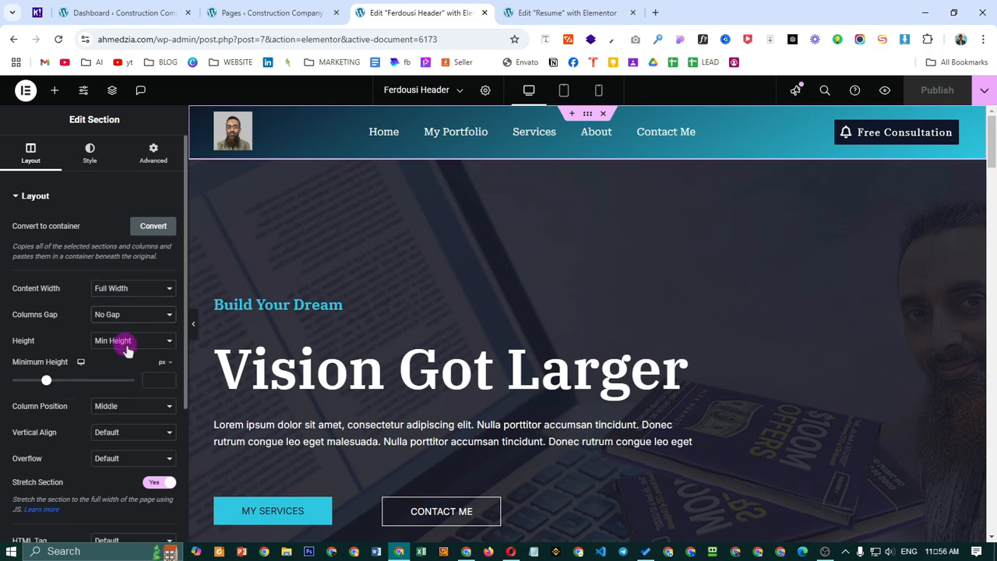
pyautogui.click(127, 348)
pyautogui.click(132, 345)
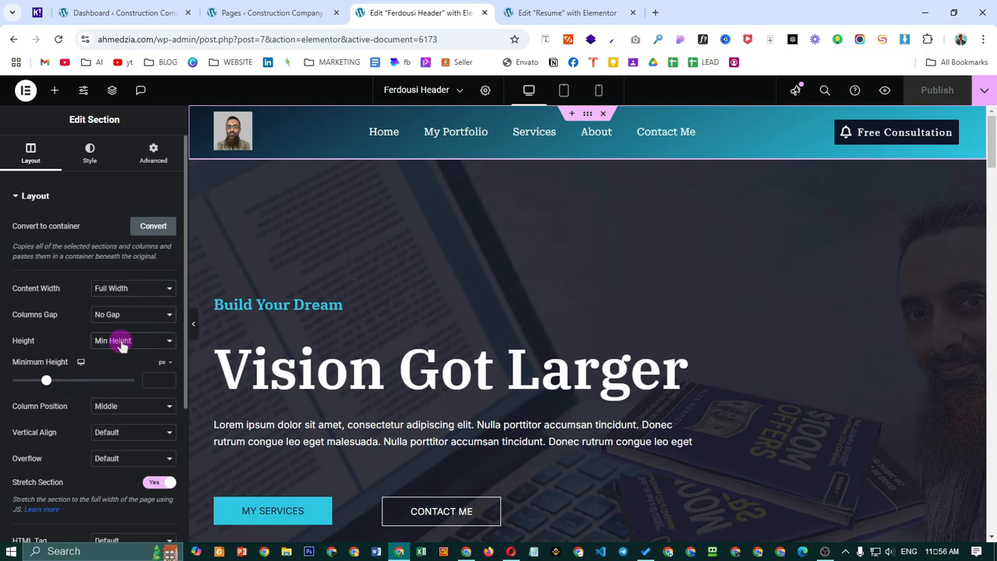
# Try the Boxed content width on the header section and return it to Full Width.
pyautogui.click(125, 296)
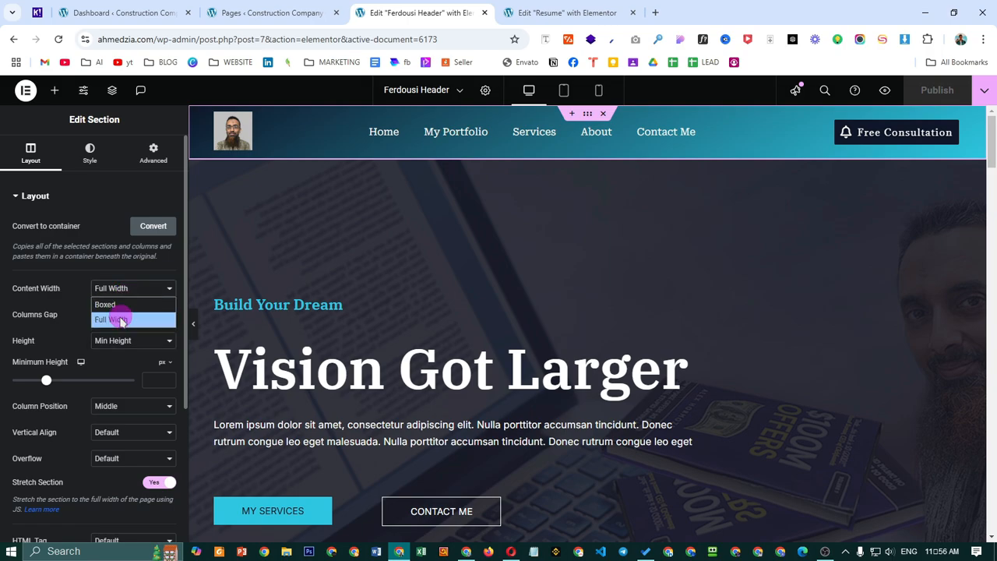
pyautogui.click(128, 307)
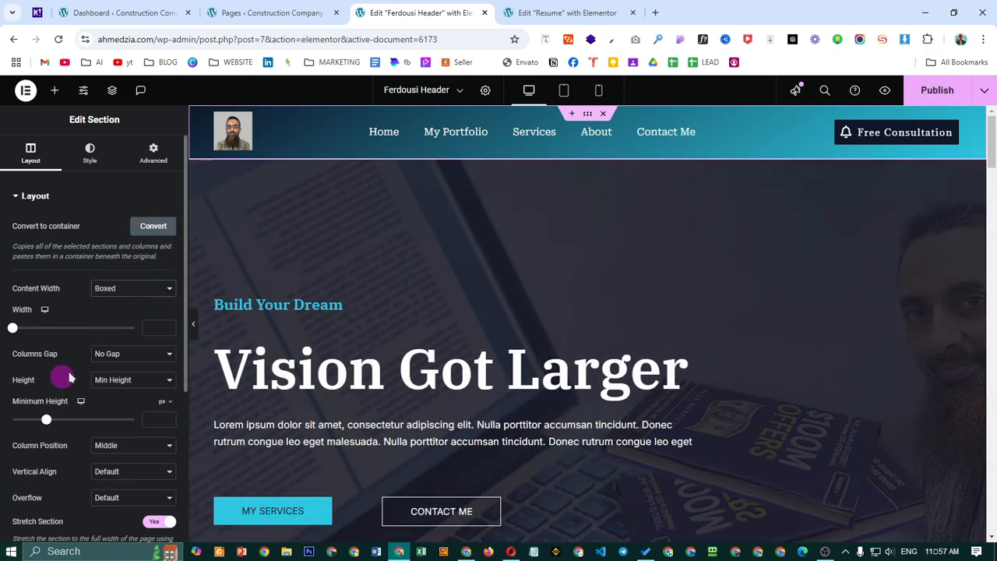
pyautogui.click(126, 289)
pyautogui.click(121, 330)
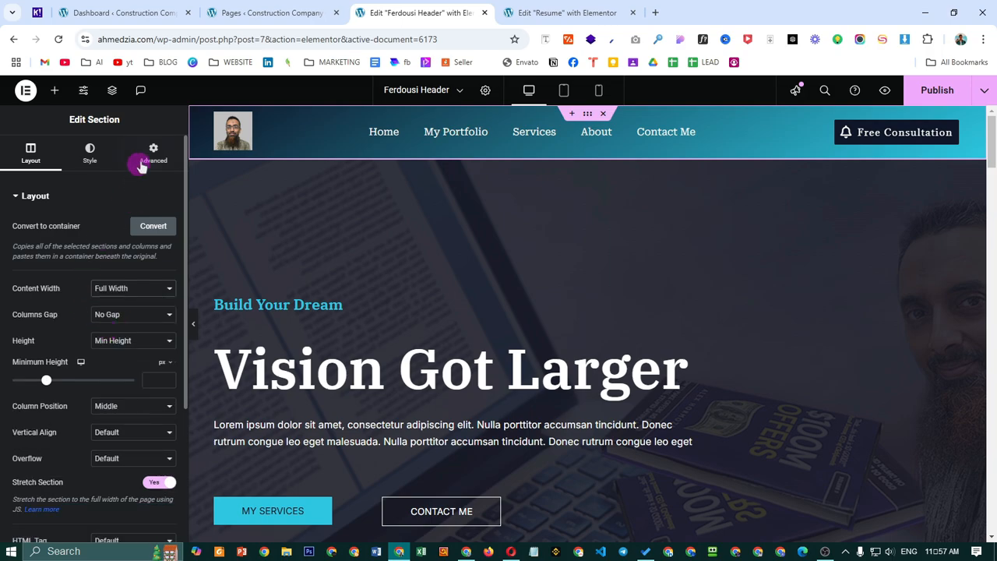
# Check the header section's margin and padding settings and publish the header template.
pyautogui.click(142, 158)
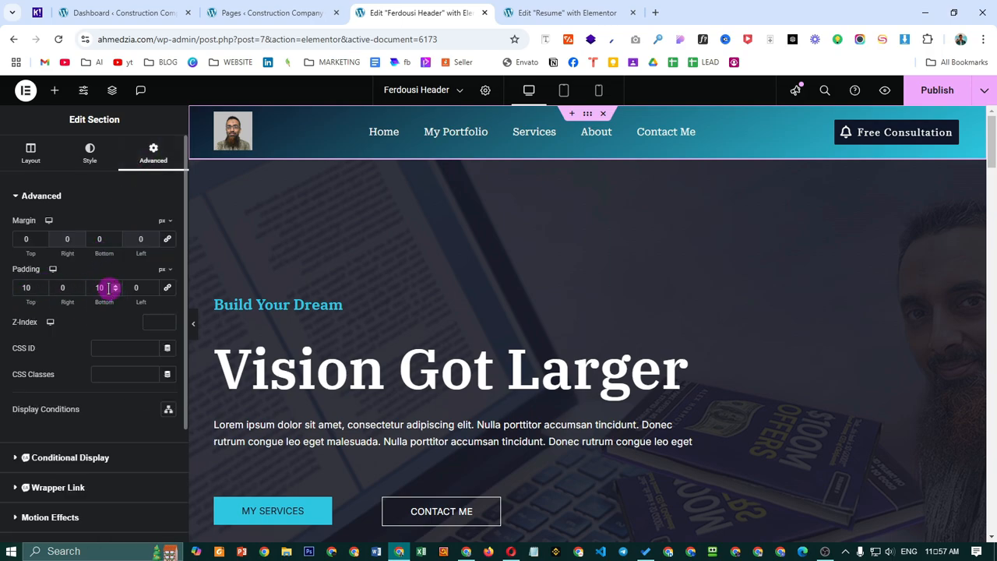
pyautogui.scroll(-3, 126, 413)
pyautogui.scroll(3, 140, 445)
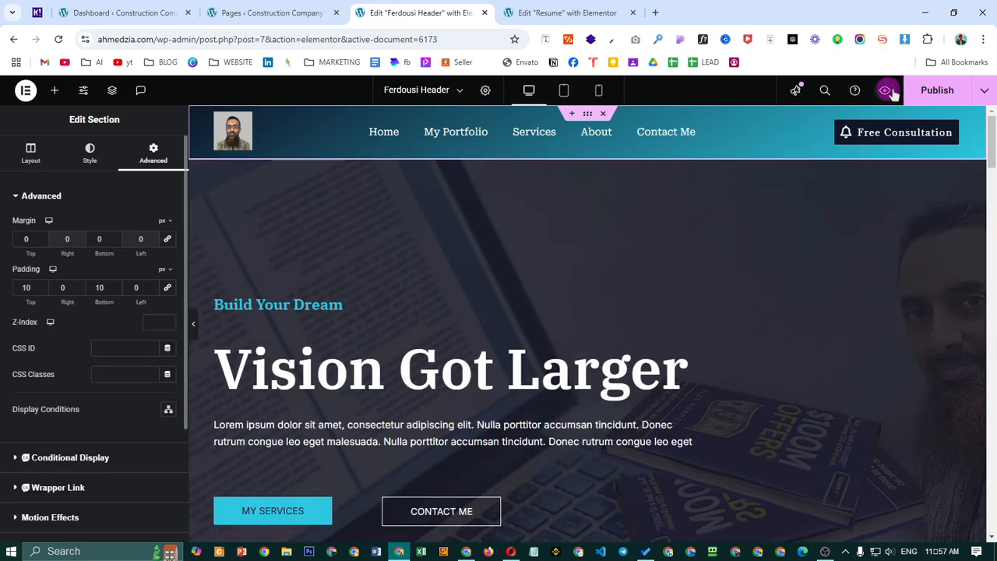
pyautogui.click(927, 90)
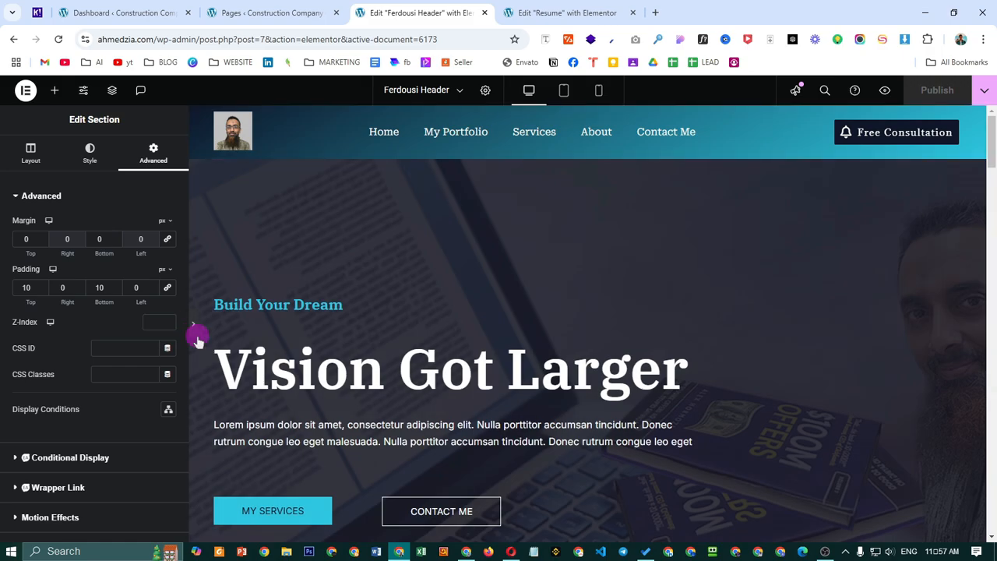
# Preview the header without the editing panel, restore the panel and switch to the live Projects page in the other browser window.
pyautogui.click(193, 330)
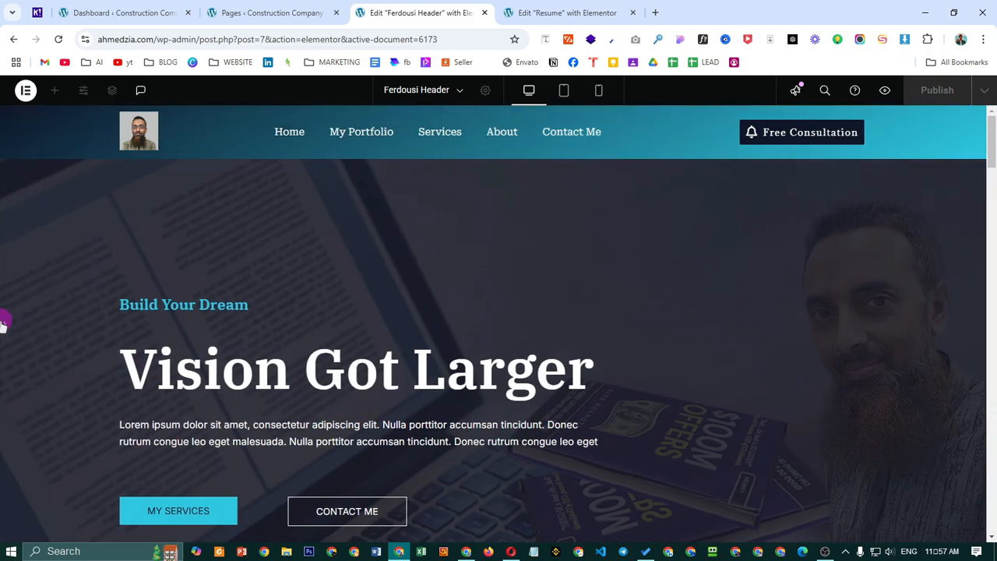
pyautogui.click(4, 323)
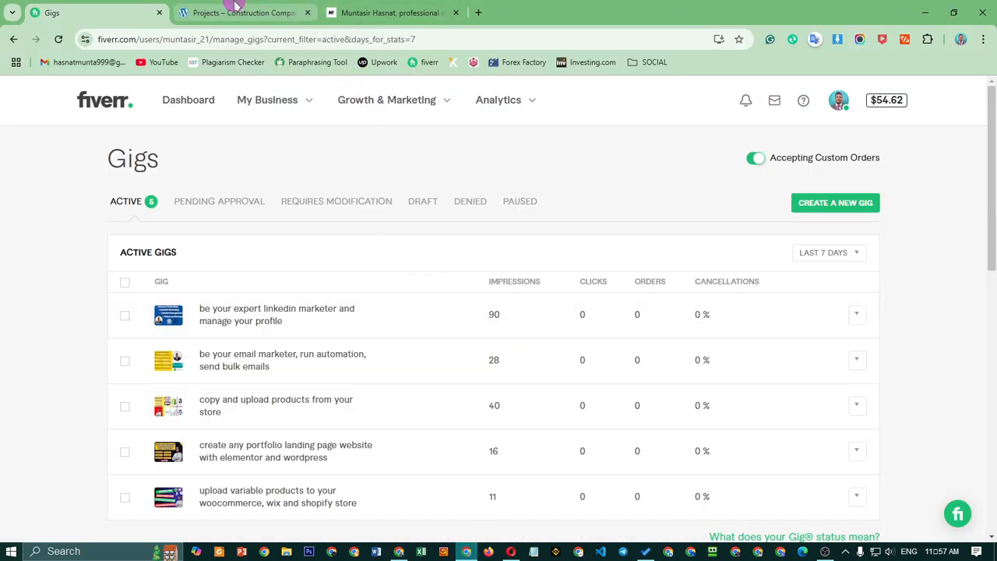
pyautogui.click(246, 13)
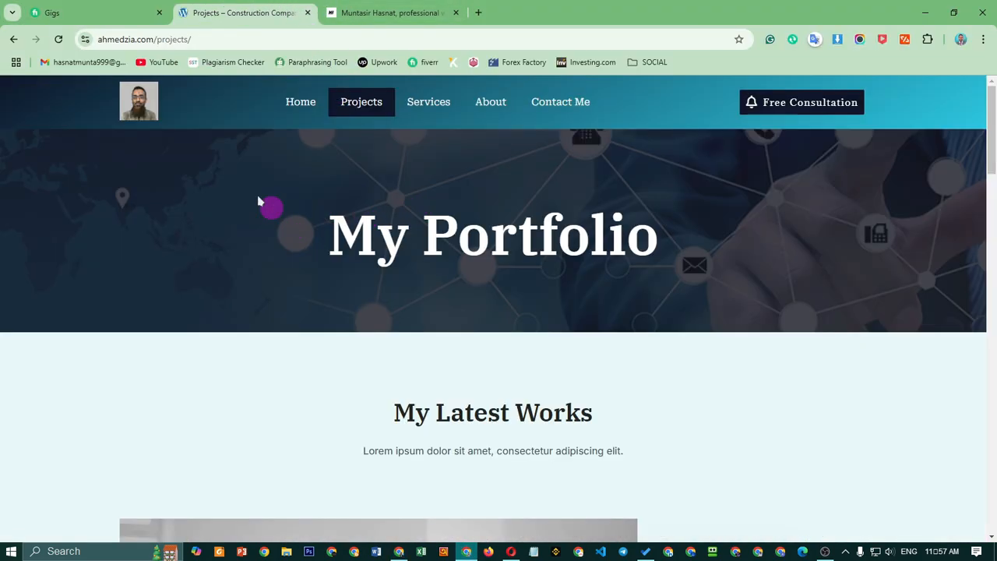
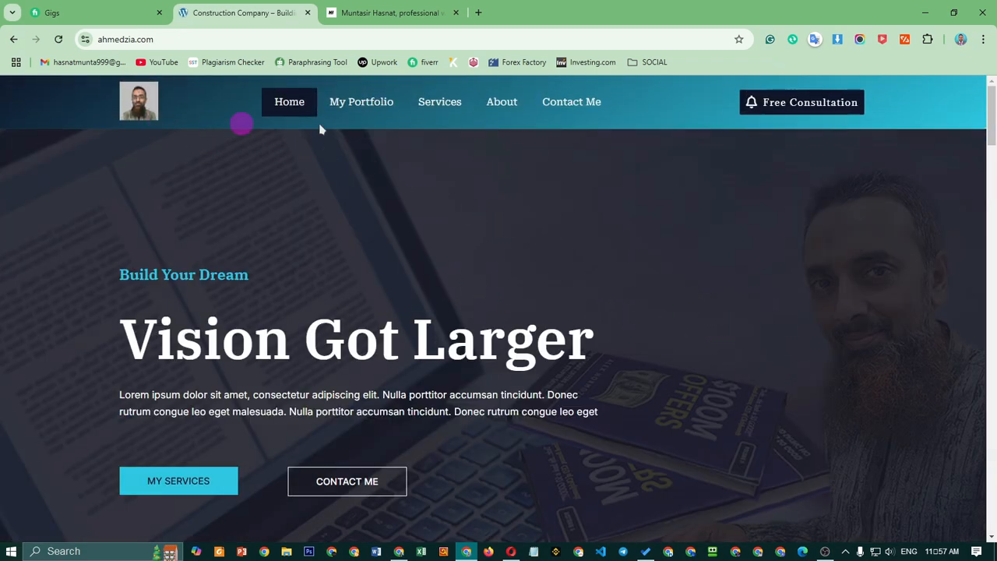
# Review the live Home page from the hero section through services and testimonials to the footer.
pyautogui.scroll(-2, 639, 281)
pyautogui.scroll(2, 569, 272)
pyautogui.scroll(-3, 537, 296)
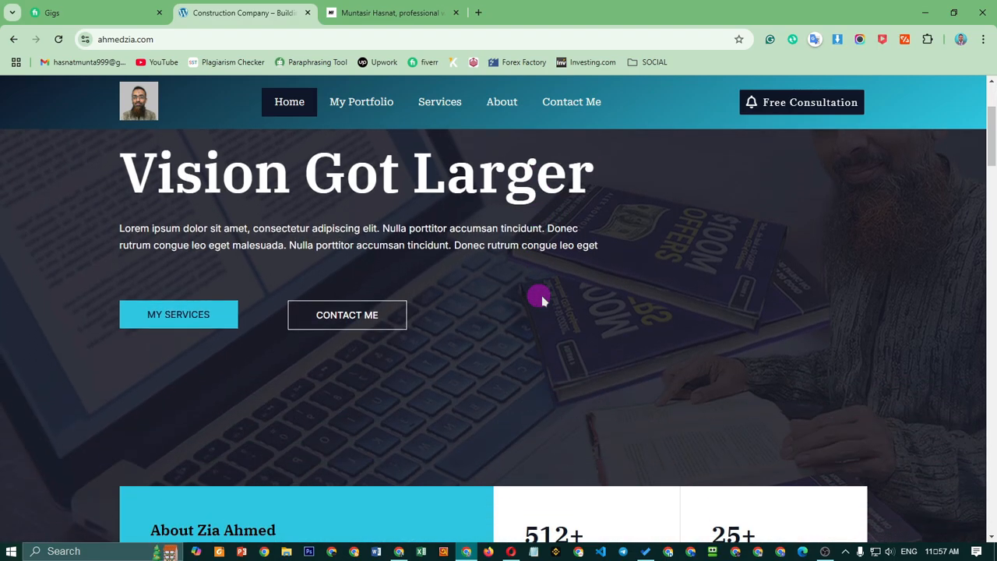
pyautogui.scroll(-2, 223, 374)
pyautogui.scroll(-2, 675, 408)
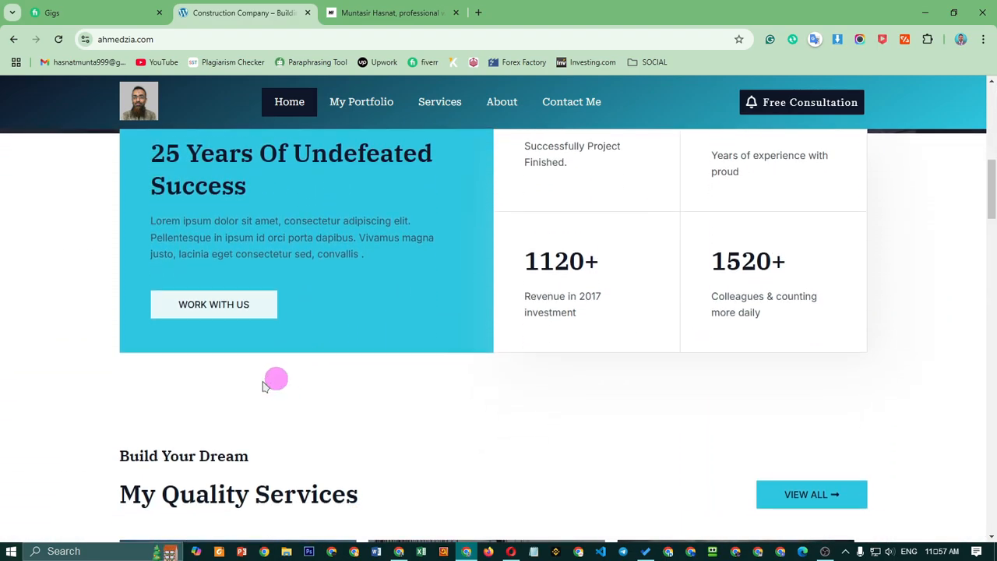
pyautogui.scroll(-7, 216, 312)
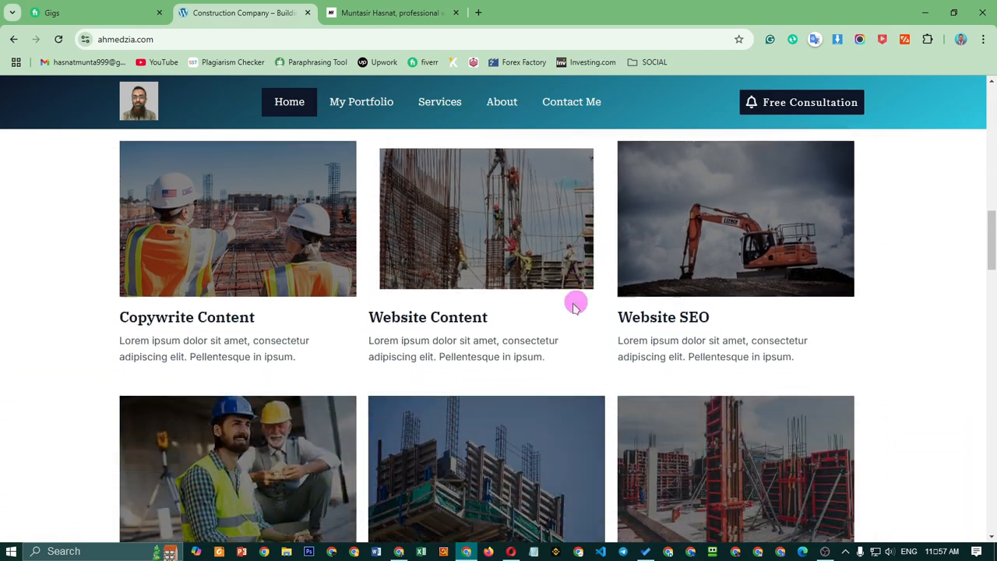
pyautogui.scroll(-10, 361, 361)
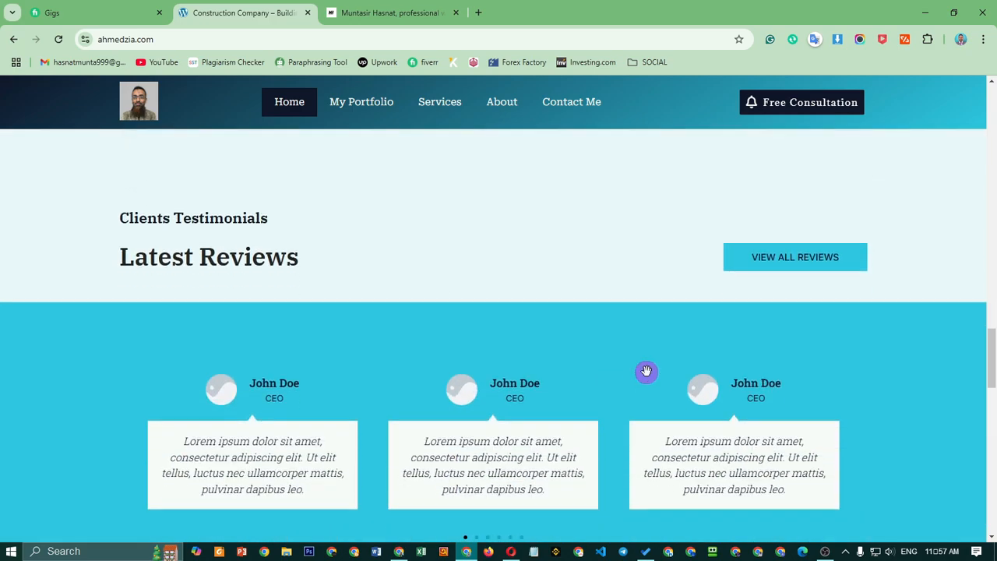
pyautogui.scroll(-2, 507, 363)
pyautogui.scroll(5, 592, 444)
pyautogui.scroll(-9, 670, 429)
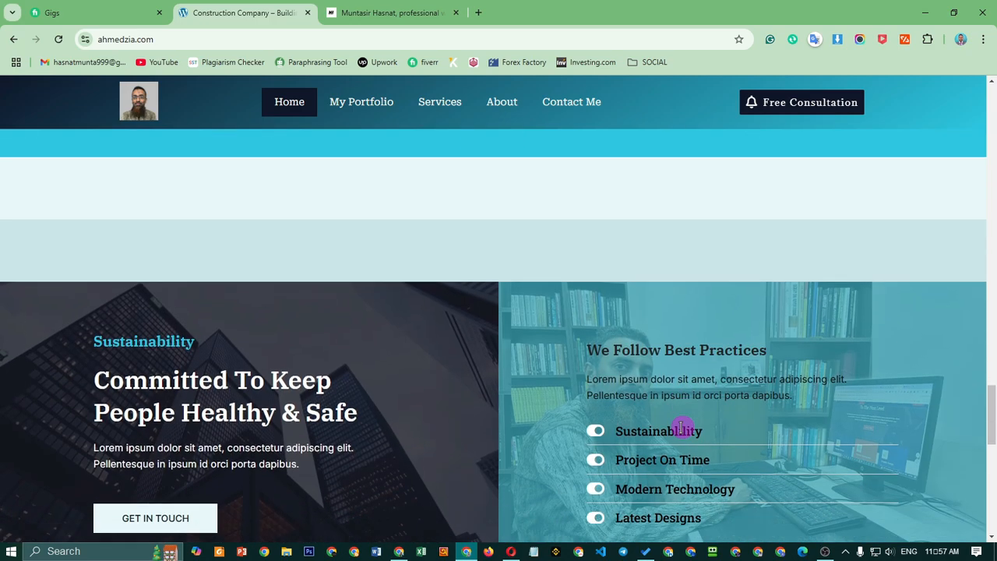
pyautogui.scroll(5, 654, 344)
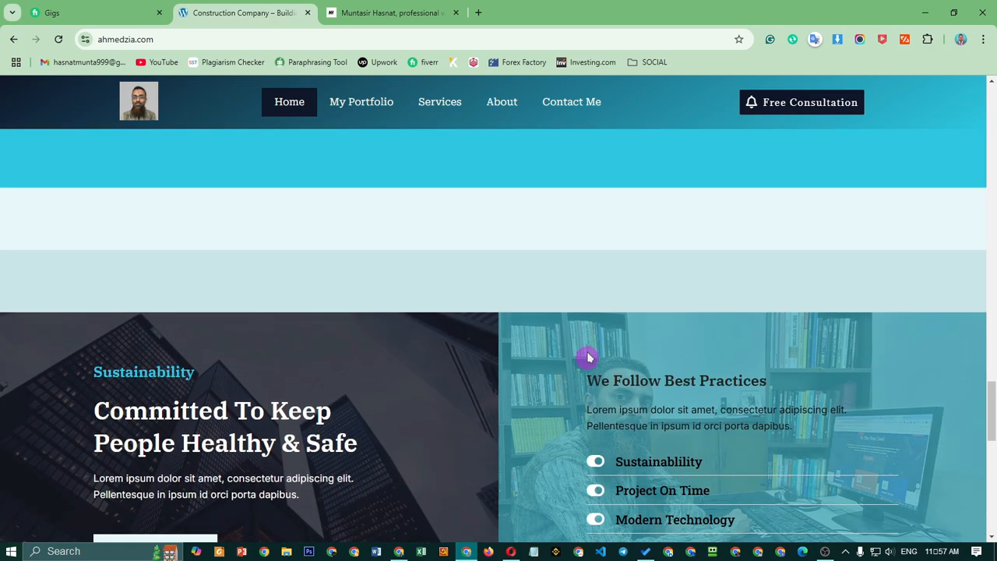
pyautogui.scroll(-1, 545, 327)
pyautogui.scroll(-8, 546, 335)
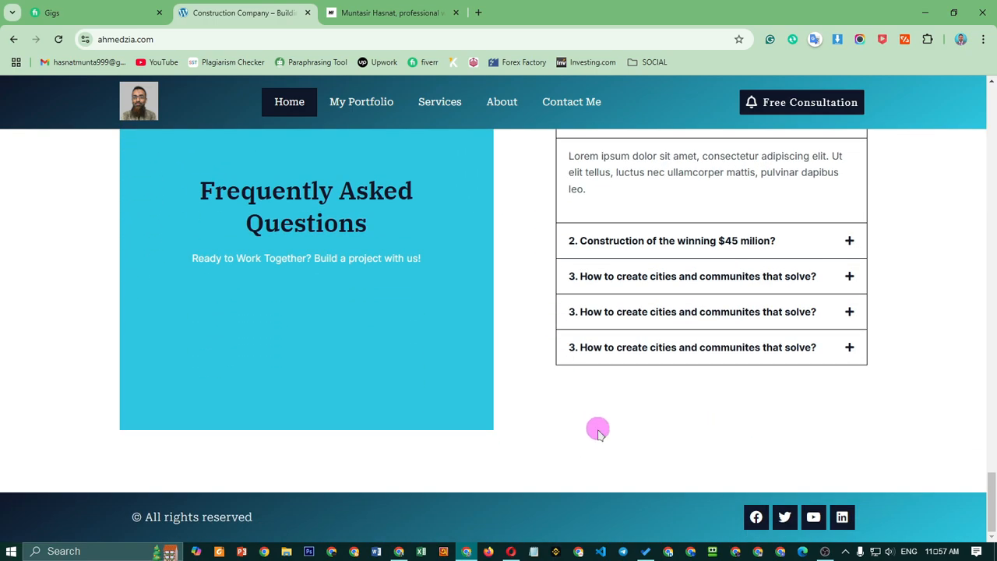
# Compare the background bands above and below the Sustainability section on the live Home page.
pyautogui.scroll(4, 600, 433)
pyautogui.scroll(-4, 604, 438)
pyautogui.scroll(6, 606, 468)
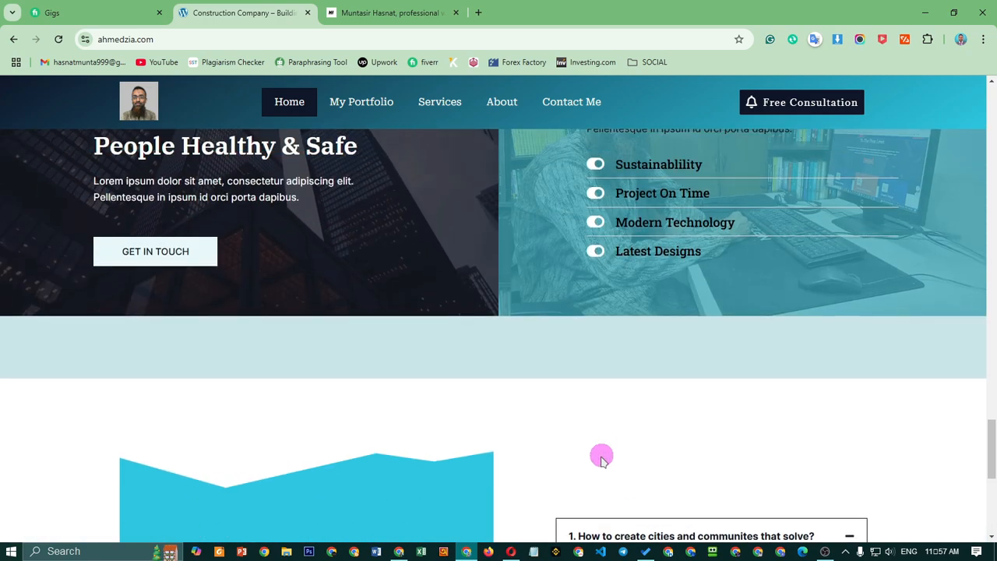
pyautogui.scroll(3, 508, 434)
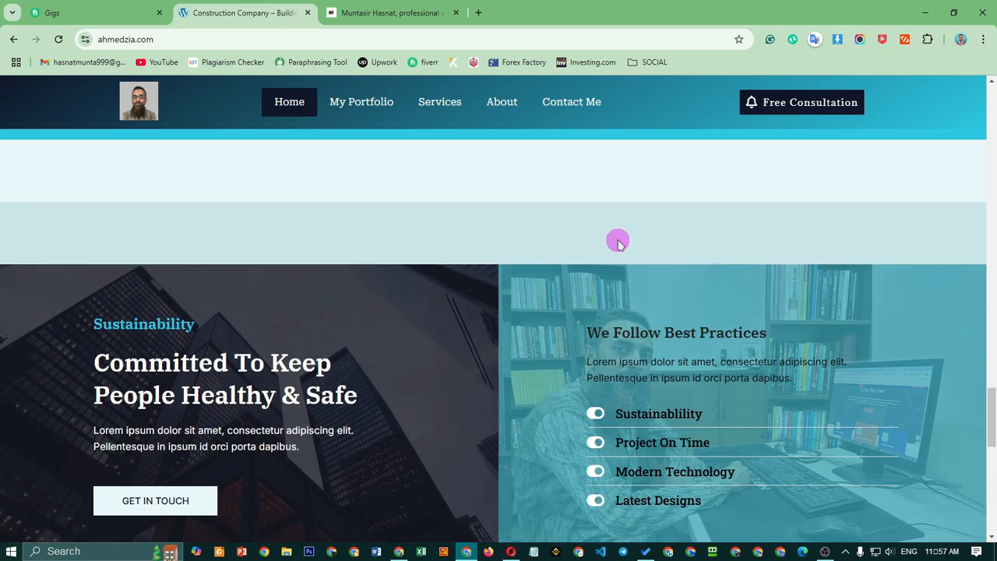
pyautogui.scroll(-3, 616, 257)
pyautogui.scroll(6, 600, 351)
pyautogui.scroll(-2, 561, 394)
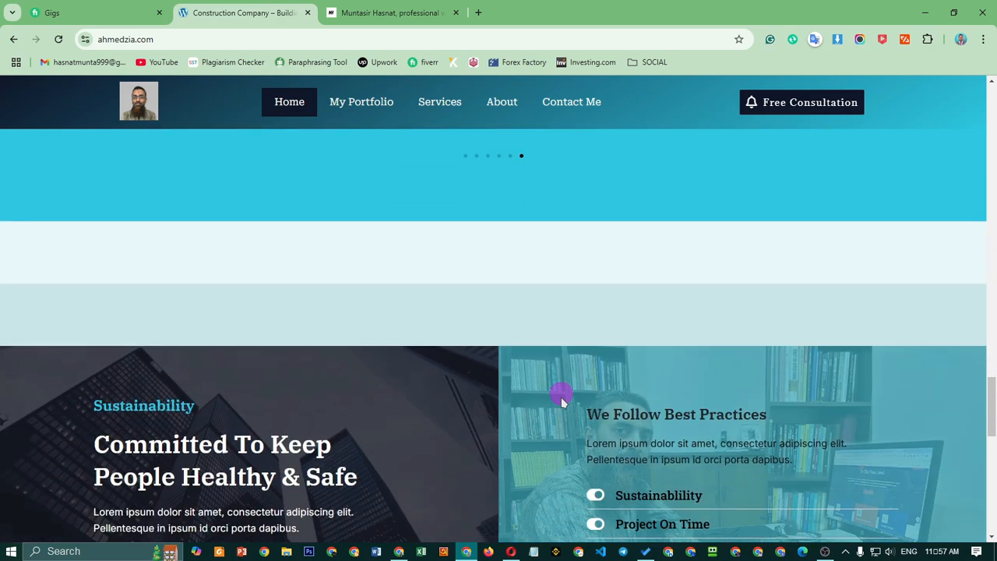
pyautogui.scroll(-2, 561, 399)
pyautogui.scroll(-2, 553, 379)
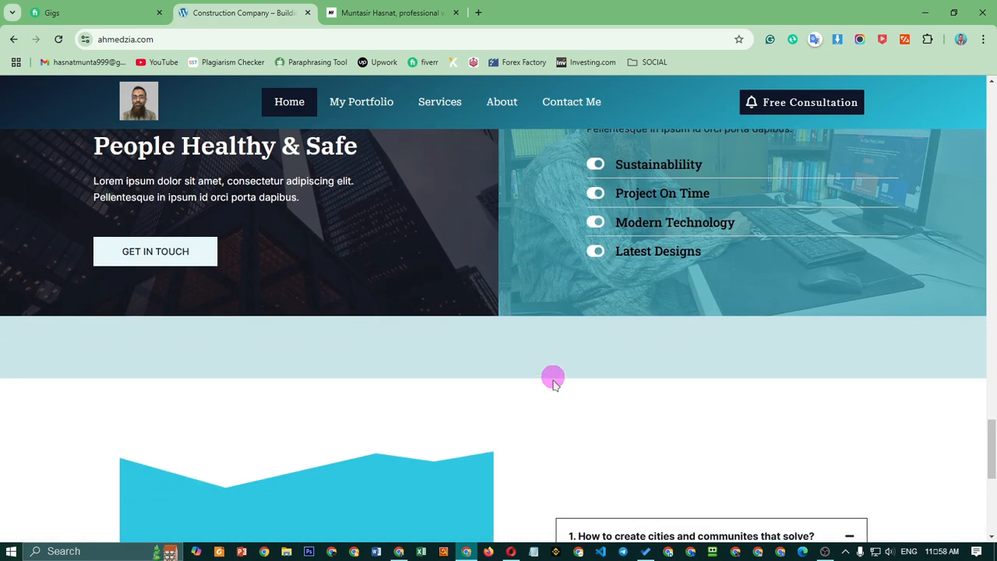
pyautogui.scroll(3, 552, 378)
pyautogui.scroll(1, 575, 350)
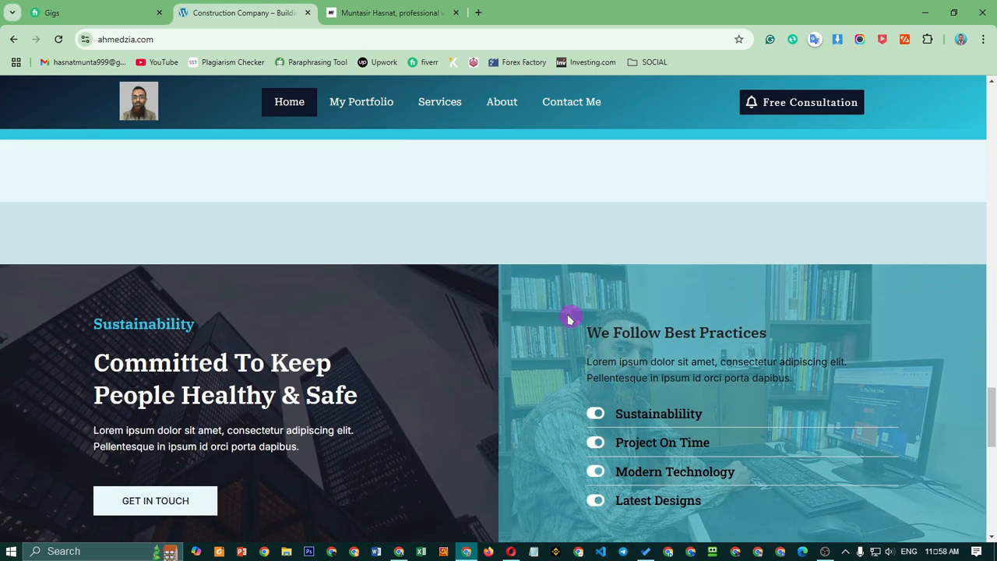
# Switch to the Elementor editor window and open the Home page content for editing instead of the header template.
pyautogui.click(401, 551)
pyautogui.scroll(-10, 597, 276)
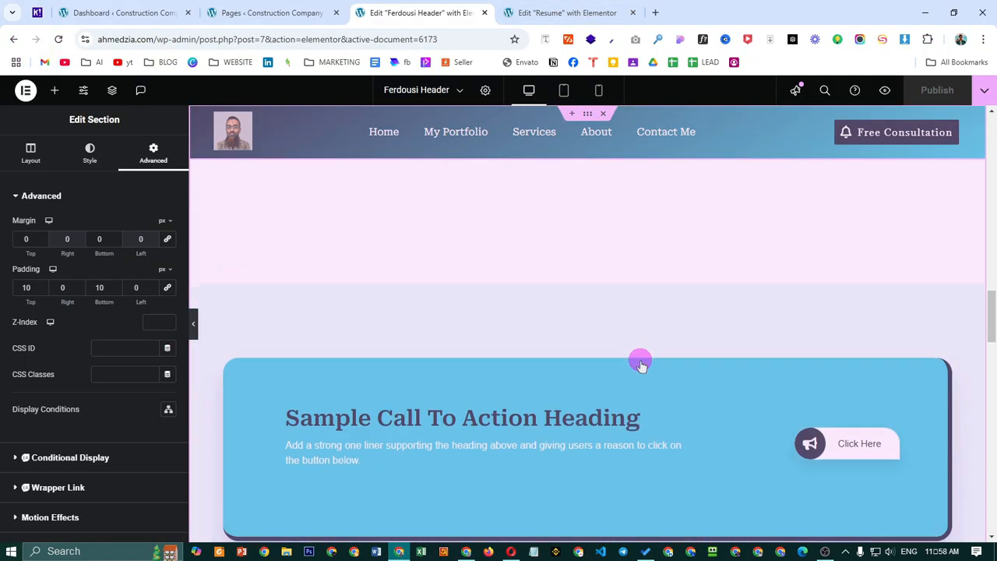
pyautogui.scroll(-8, 641, 364)
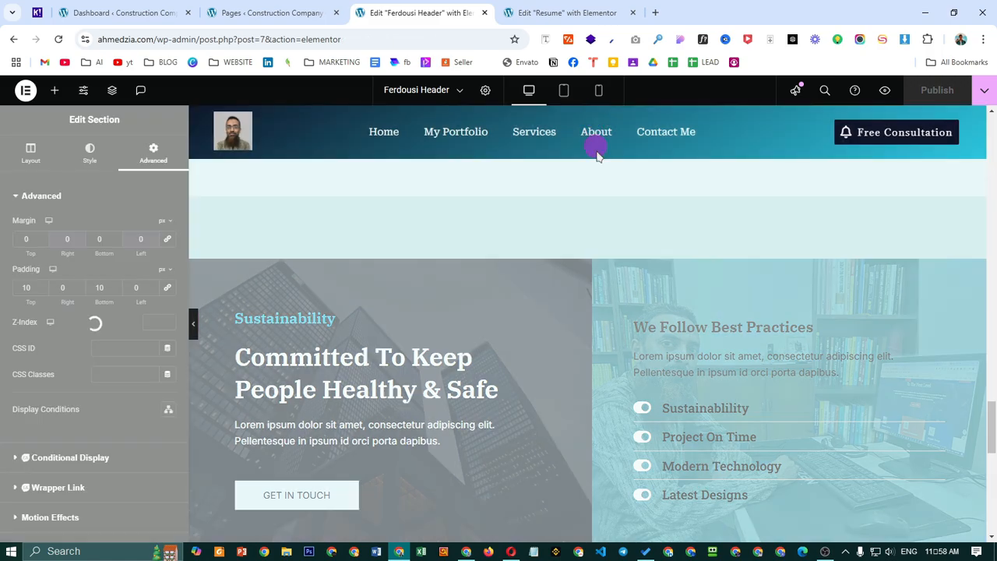
pyautogui.click(602, 325)
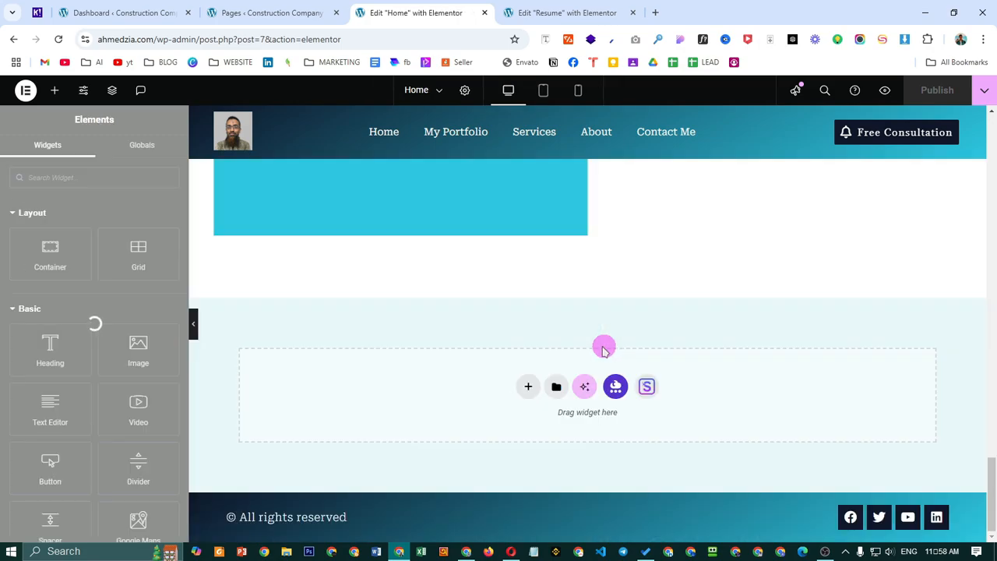
# Clear the background color of the container holding the Sustainability and We Follow Best Practices columns.
pyautogui.scroll(6, 651, 334)
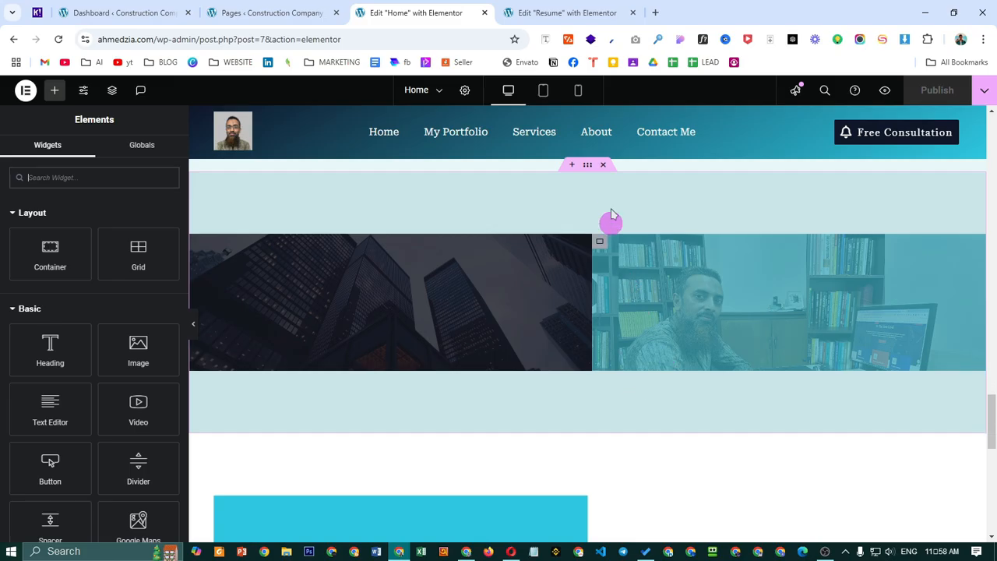
pyautogui.scroll(3, 588, 164)
pyautogui.scroll(15, 604, 312)
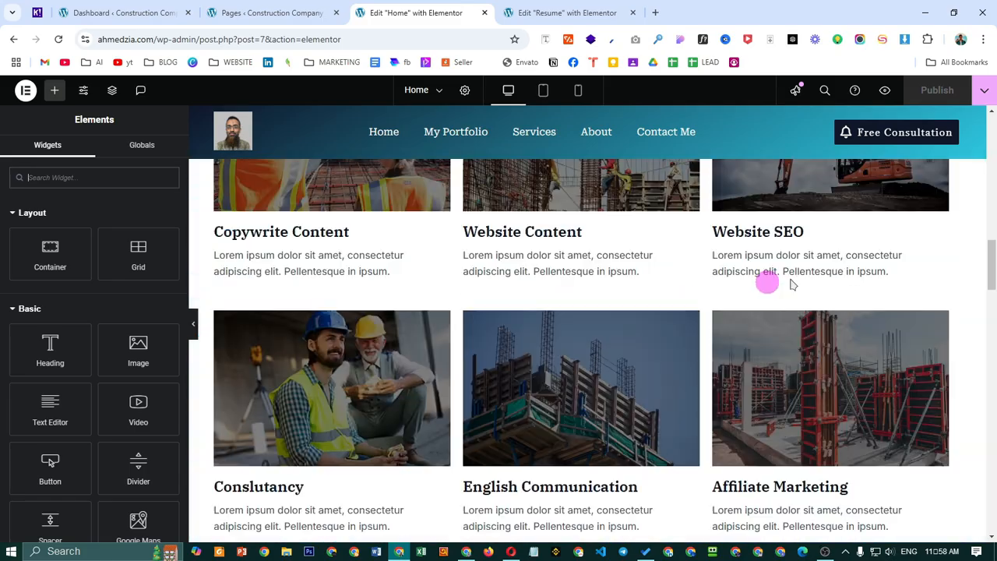
pyautogui.scroll(-8, 873, 289)
pyautogui.scroll(-15, 597, 439)
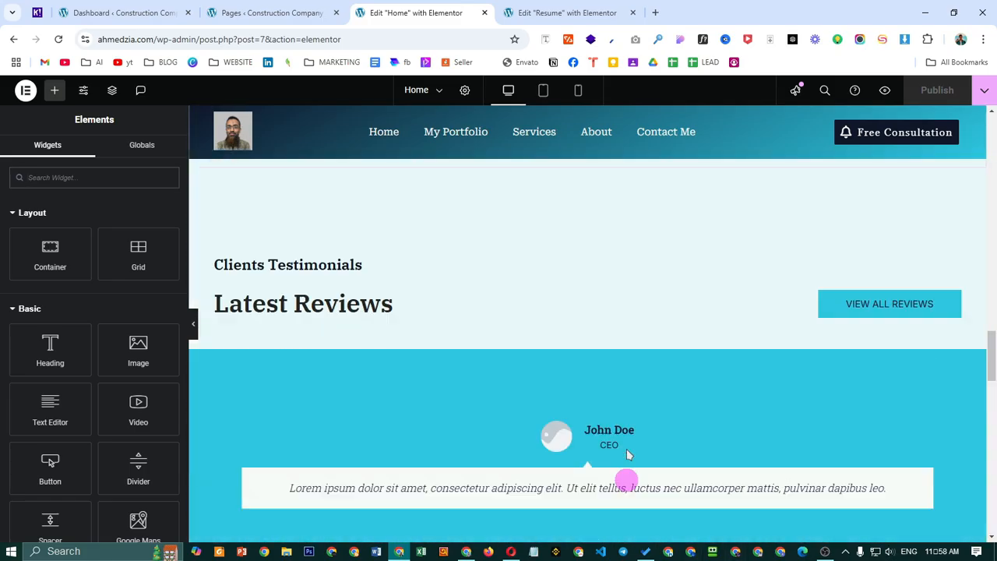
pyautogui.scroll(5, 597, 439)
pyautogui.scroll(2, 594, 437)
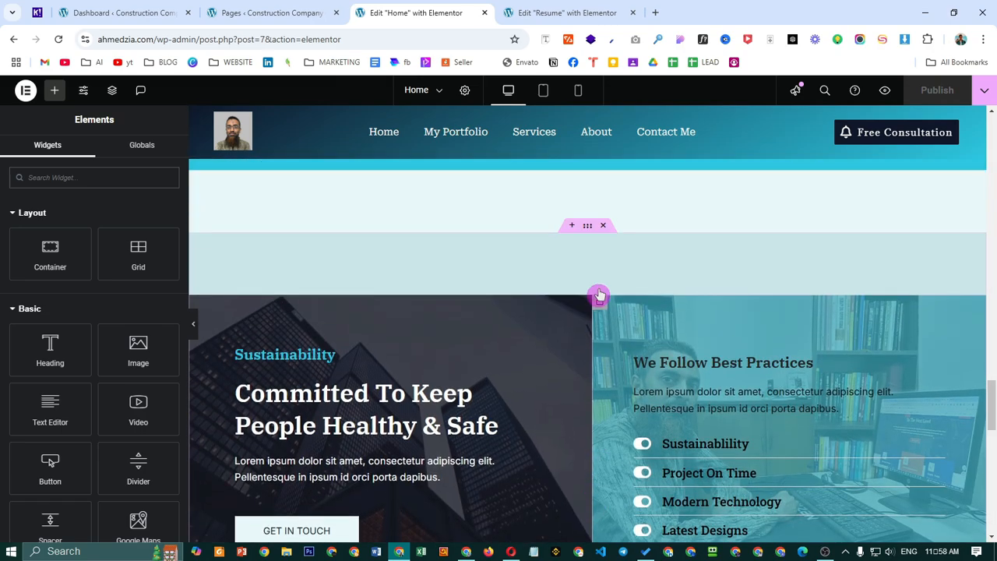
pyautogui.click(590, 232)
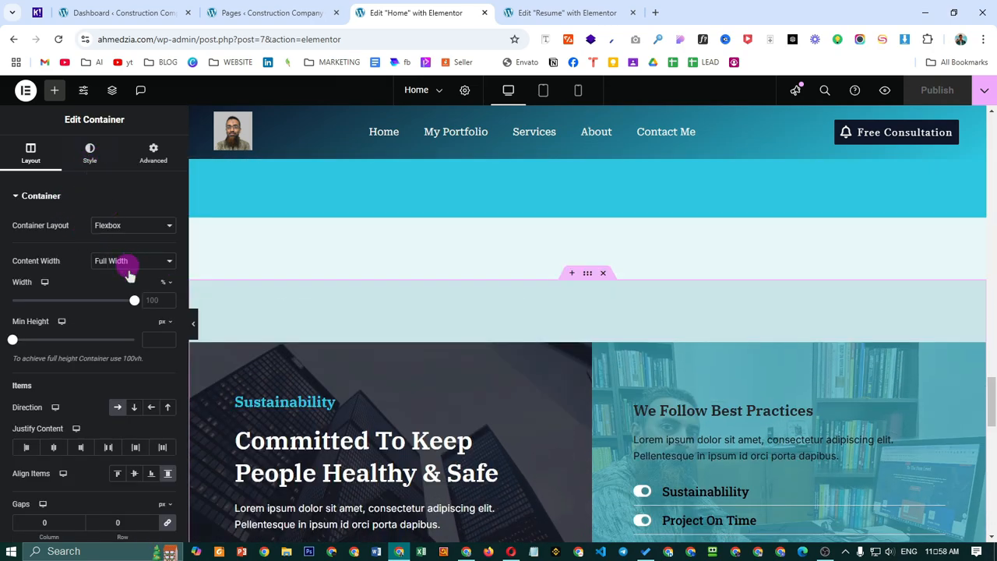
pyautogui.click(90, 153)
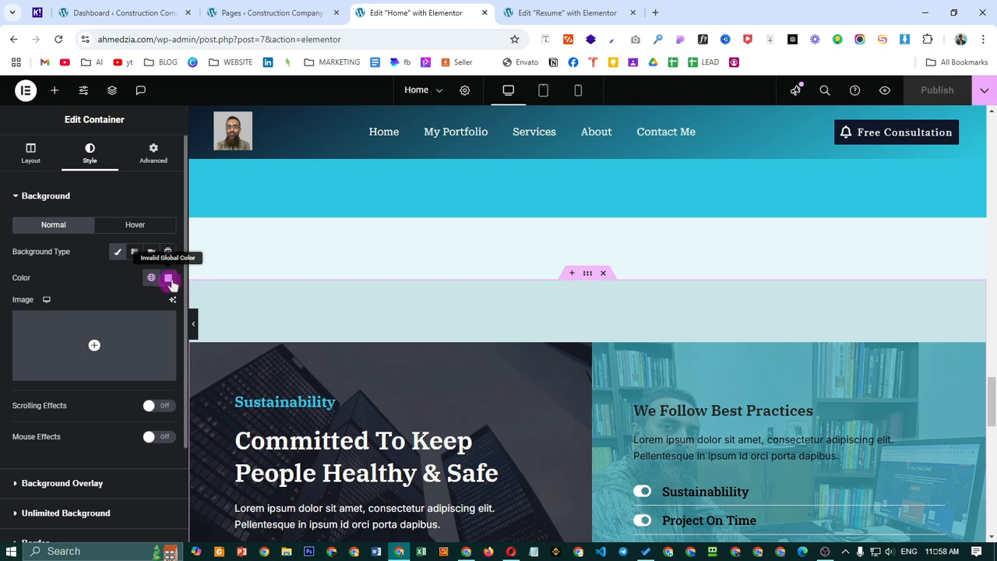
pyautogui.click(168, 279)
pyautogui.click(188, 305)
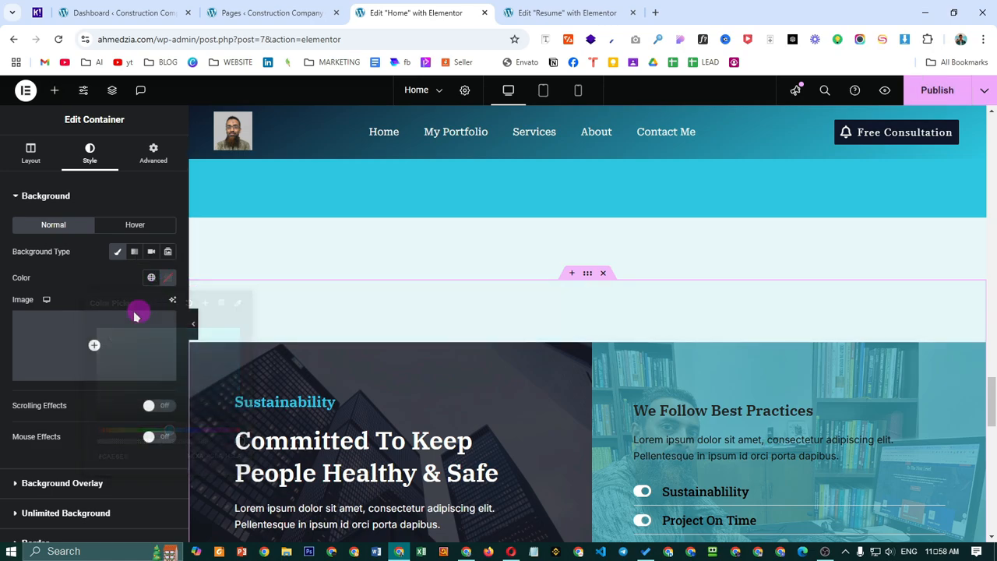
# Check the spacing bands around the Sustainability container, clear its background color once more and publish the Home page.
pyautogui.scroll(-5, 653, 312)
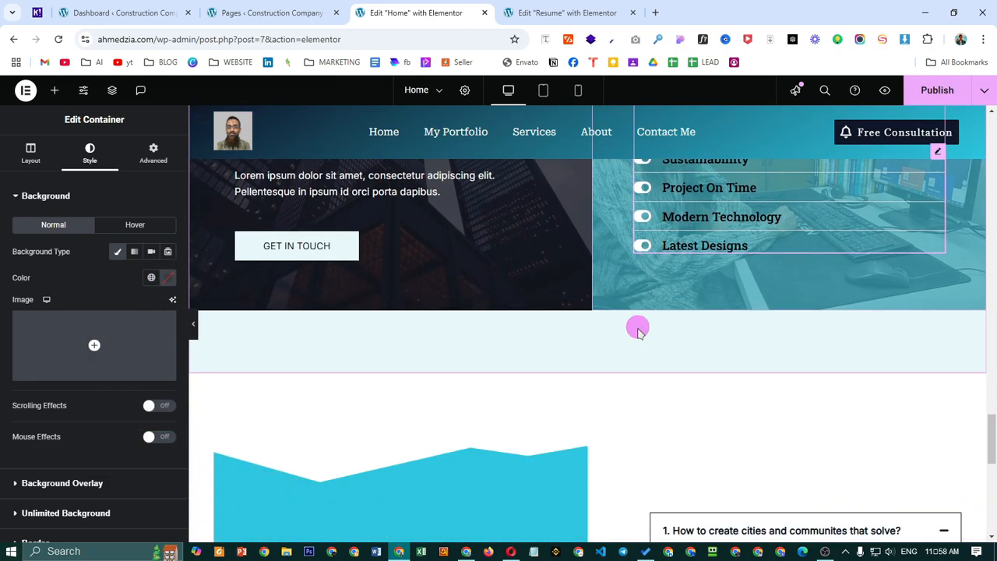
pyautogui.scroll(2, 588, 310)
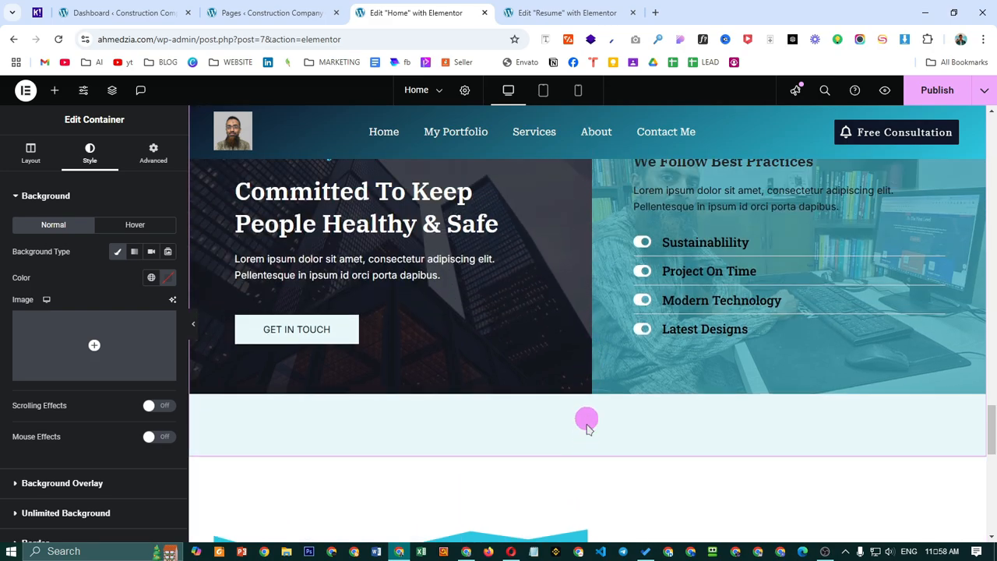
pyautogui.scroll(1, 586, 420)
pyautogui.scroll(-1, 586, 415)
pyautogui.scroll(3, 597, 289)
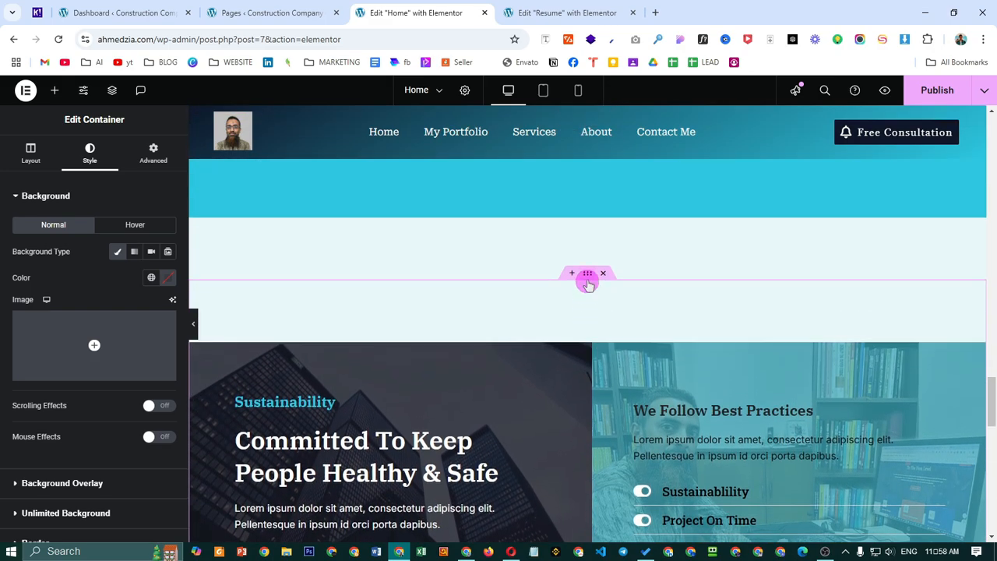
pyautogui.click(160, 279)
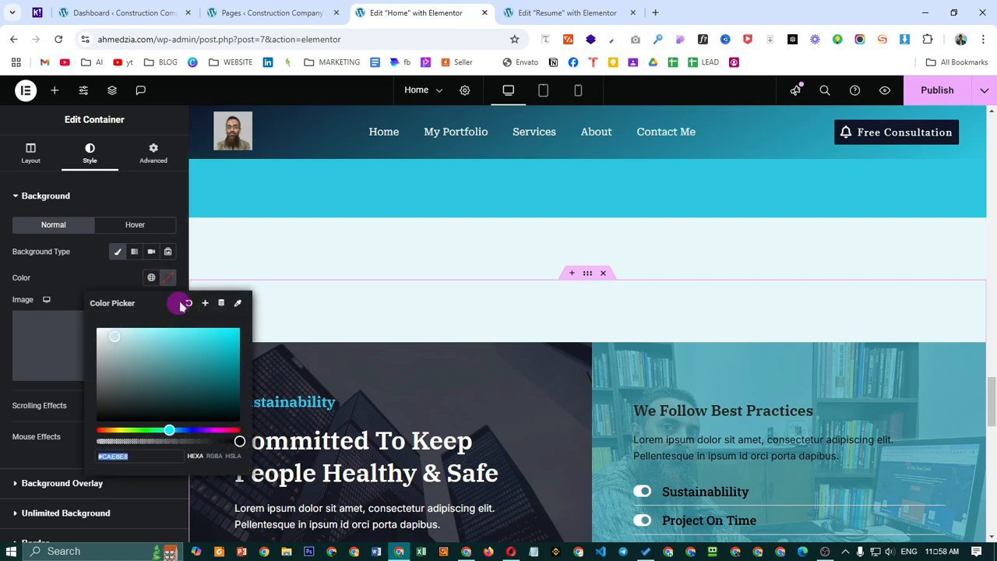
pyautogui.click(189, 304)
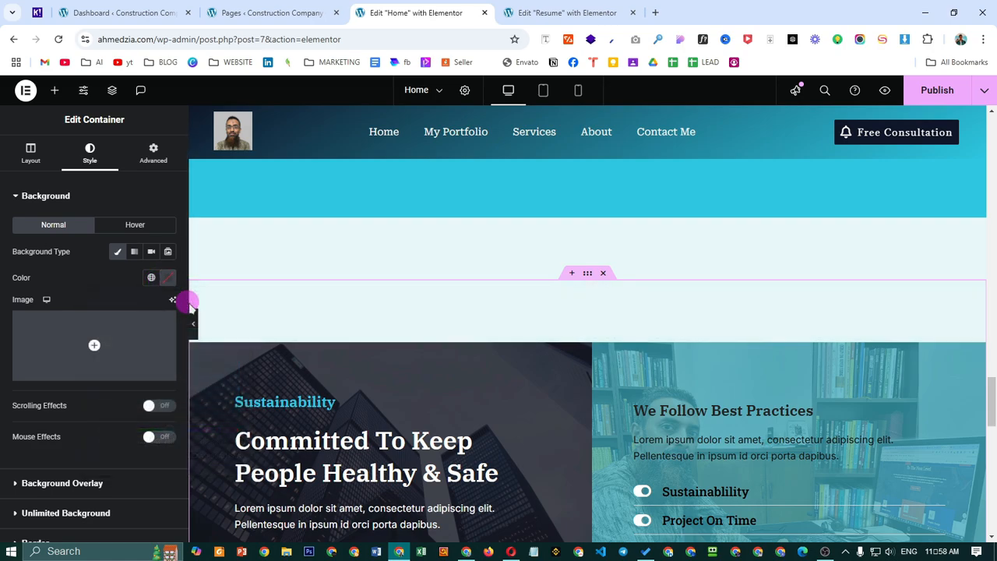
pyautogui.click(920, 89)
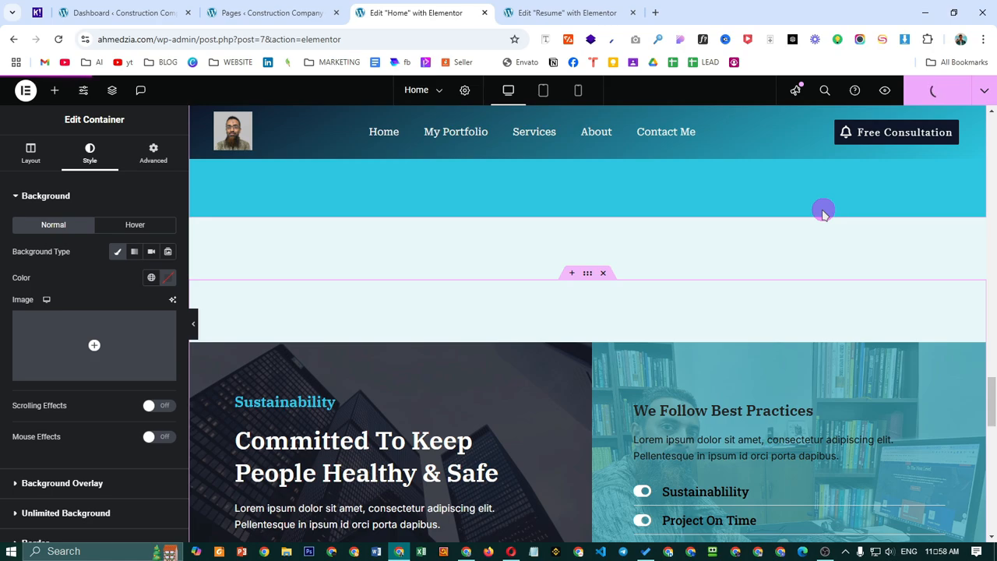
# Clear the white background color of the Frequently Asked Questions container below the Sustainability section.
pyautogui.scroll(-5, 647, 264)
pyautogui.scroll(5, 575, 358)
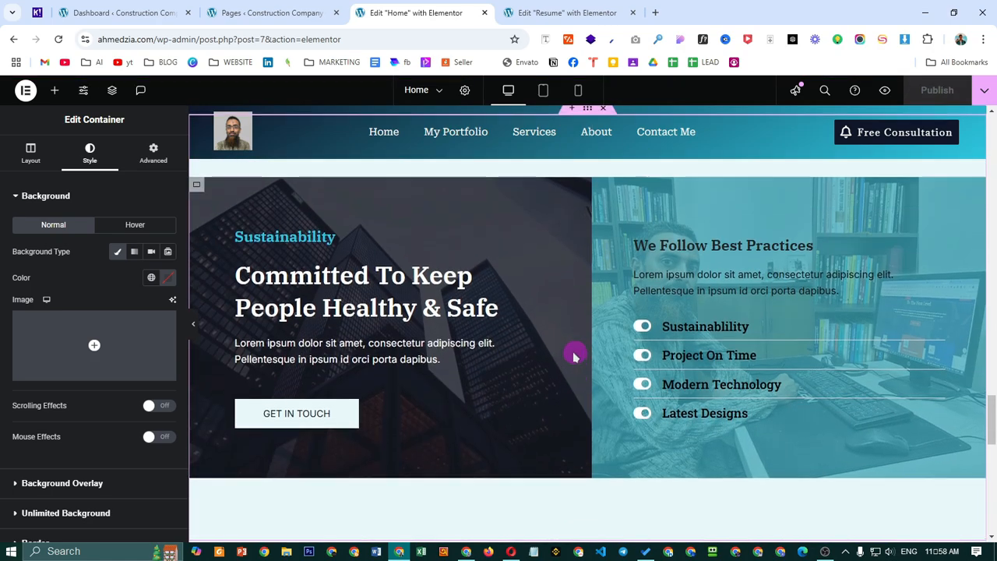
pyautogui.scroll(-5, 670, 341)
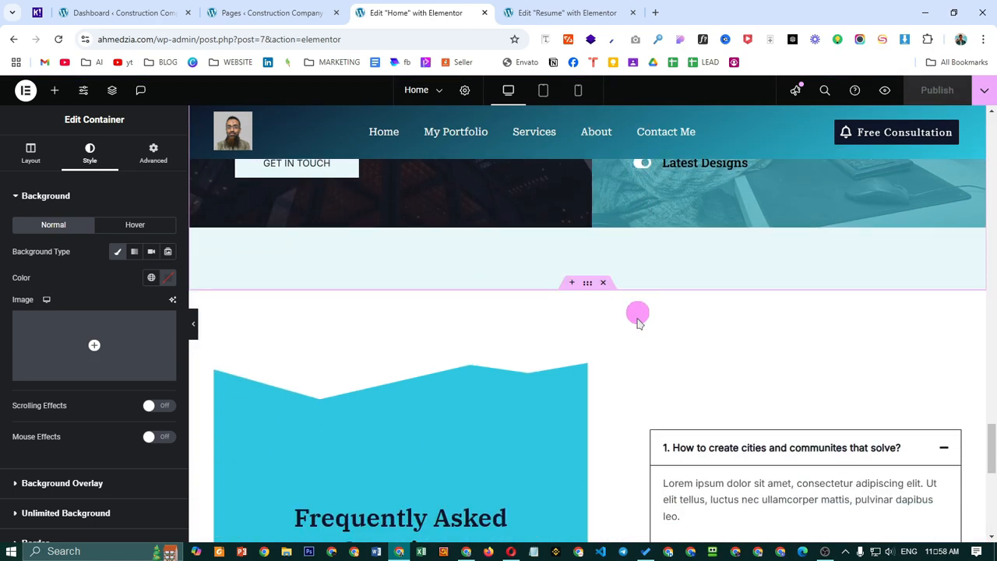
pyautogui.click(589, 287)
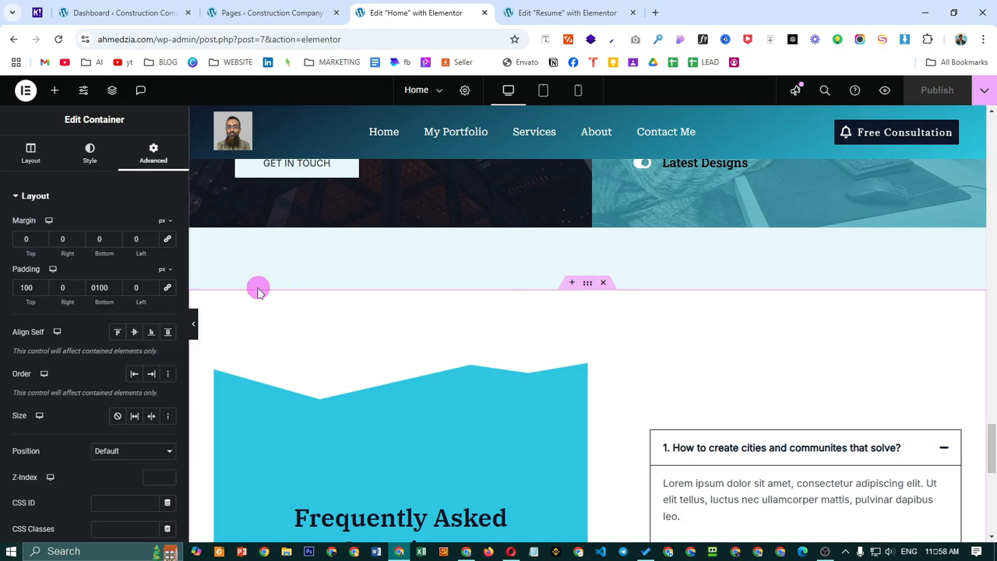
pyautogui.click(90, 154)
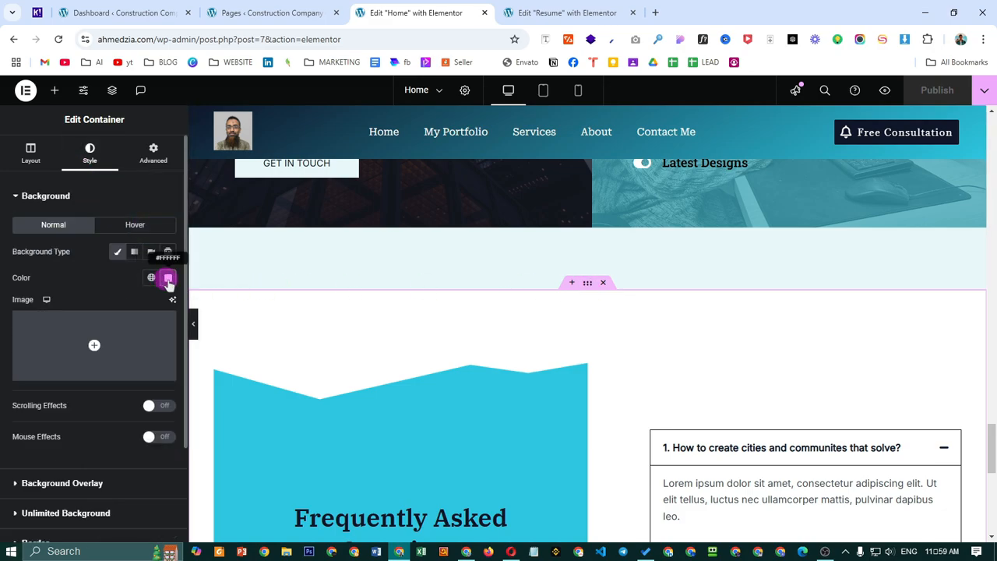
pyautogui.click(167, 279)
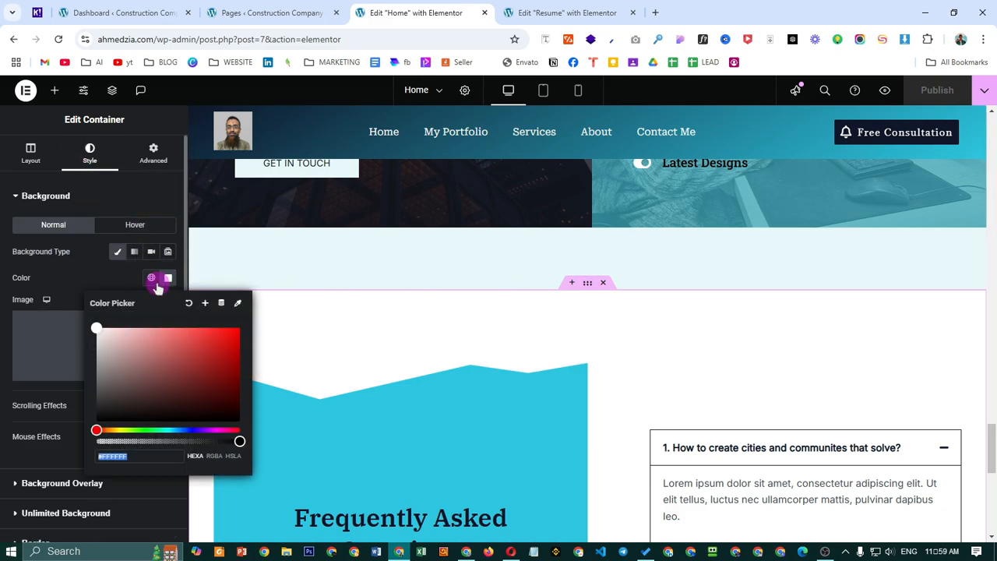
pyautogui.click(189, 304)
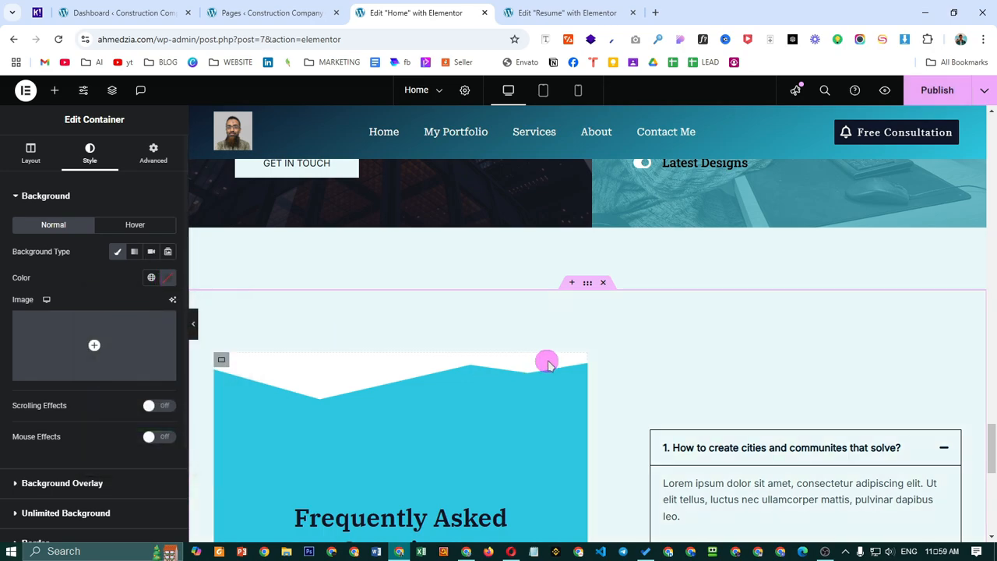
pyautogui.scroll(-5, 548, 364)
pyautogui.scroll(6, 853, 360)
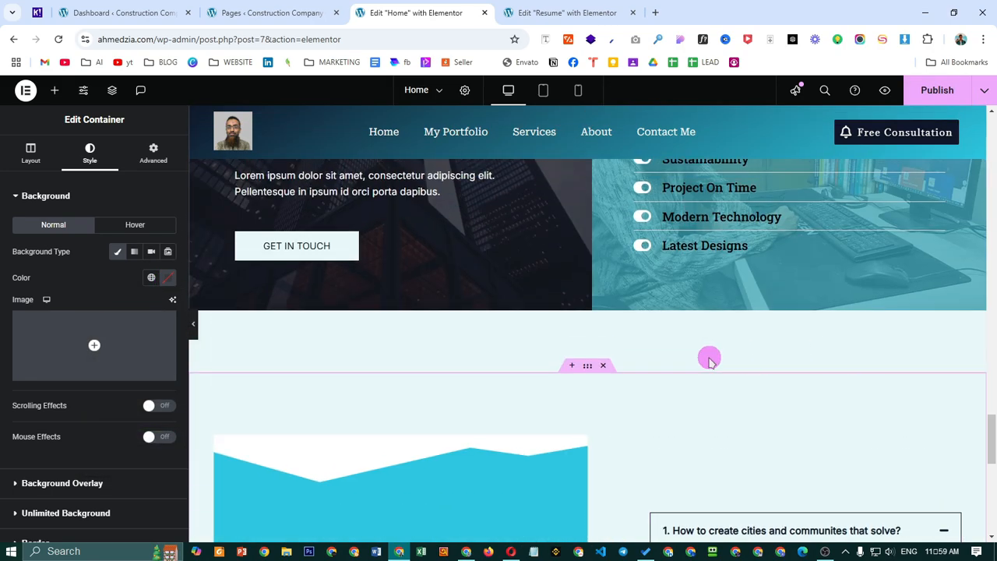
# Publish the Home page in the editor, switch to the live site's browser window and reload the page.
pyautogui.scroll(10, 709, 359)
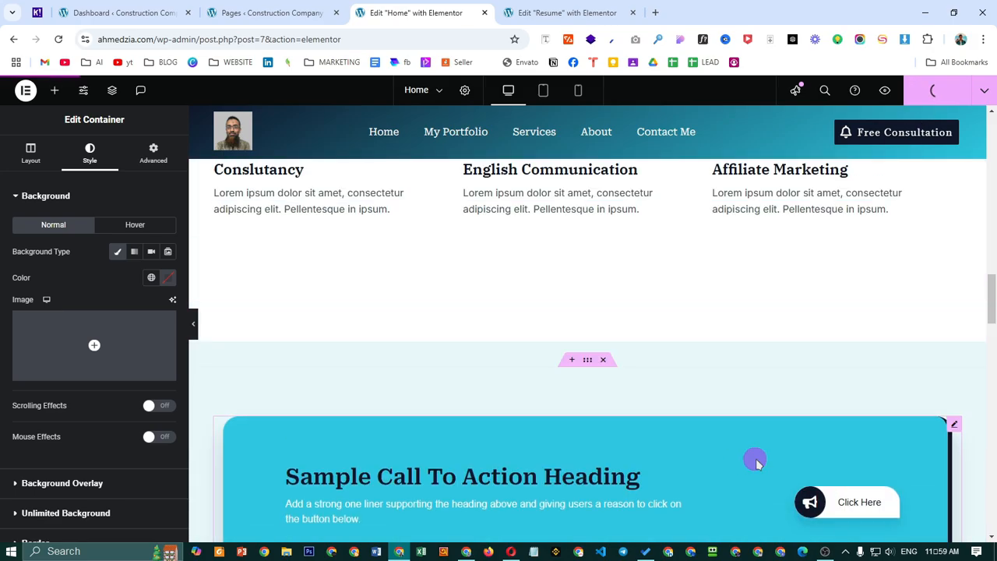
pyautogui.scroll(6, 755, 462)
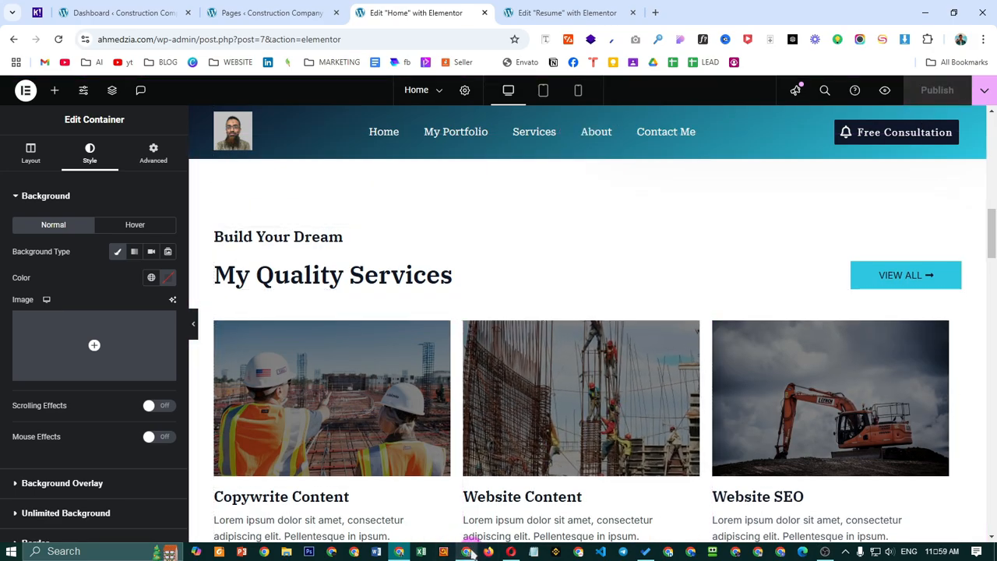
pyautogui.click(466, 552)
pyautogui.scroll(15, 426, 358)
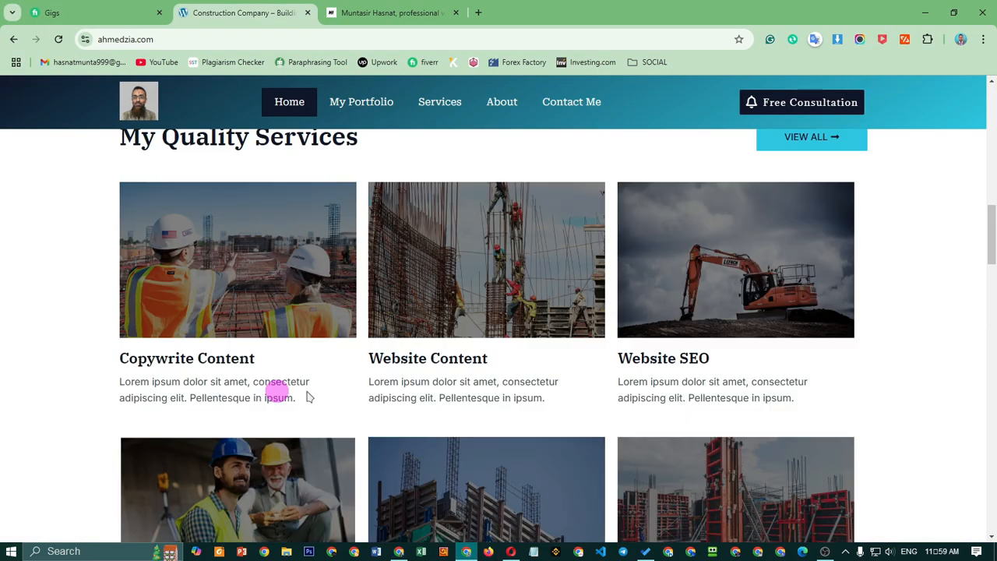
pyautogui.scroll(2, 322, 384)
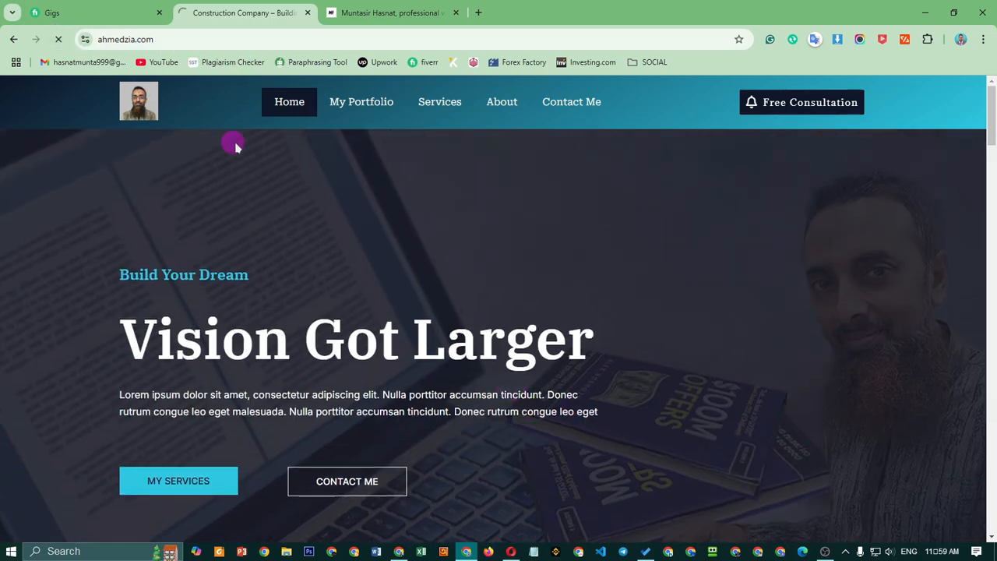
# Examine the live Home page from the hero banner to the footer for consistent section backgrounds.
pyautogui.scroll(-15, 418, 234)
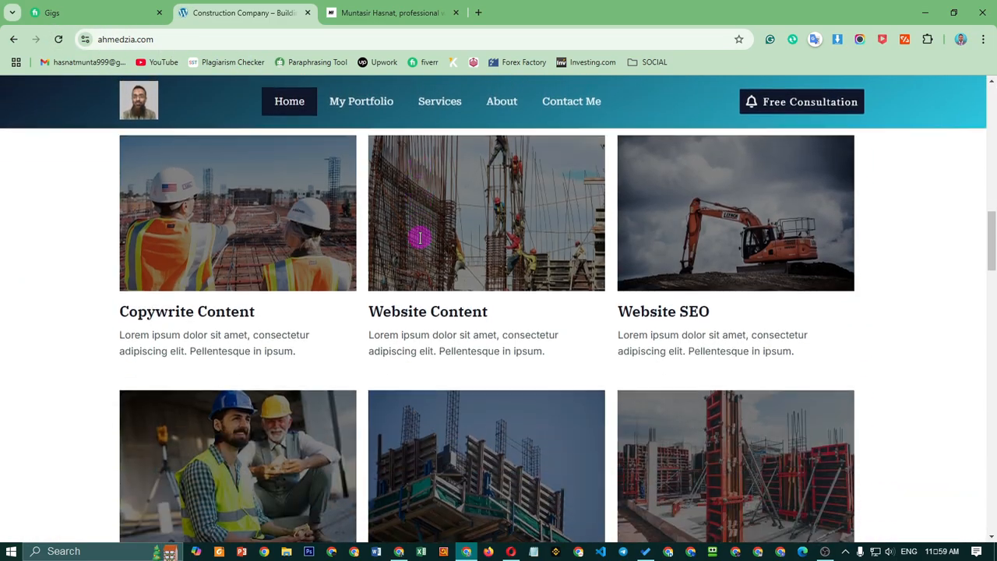
pyautogui.scroll(-10, 421, 243)
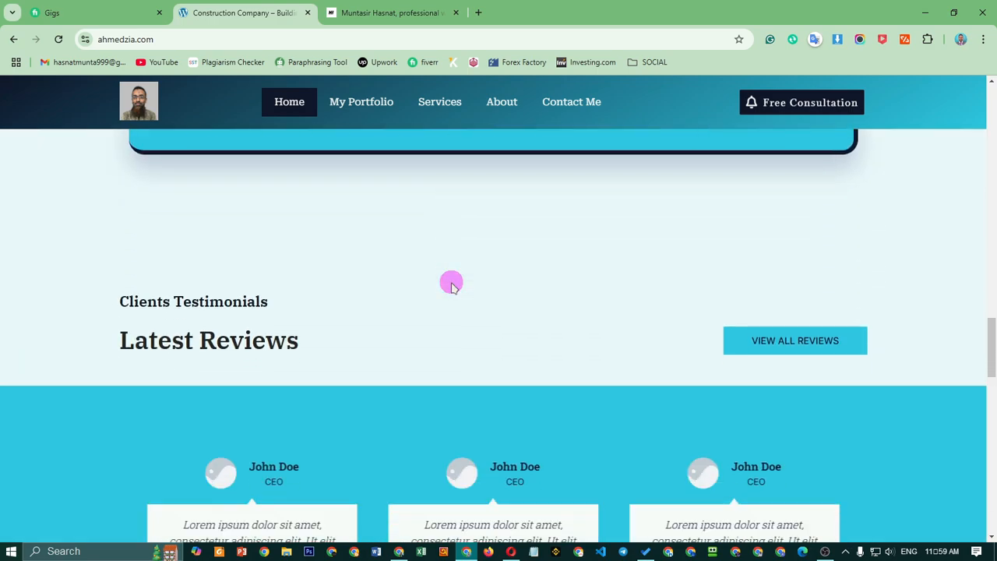
pyautogui.scroll(-4, 452, 285)
pyautogui.scroll(5, 496, 268)
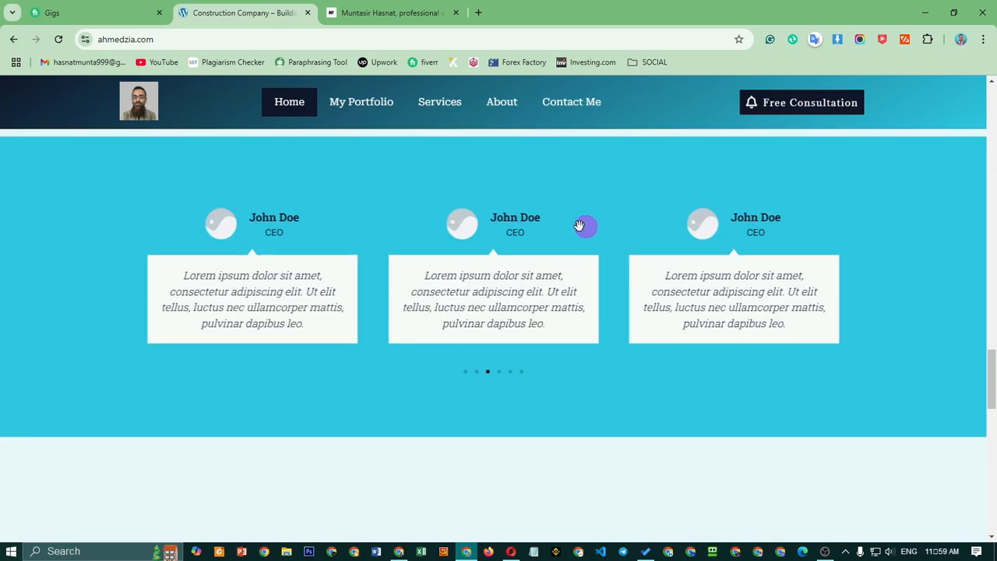
pyautogui.scroll(-10, 577, 248)
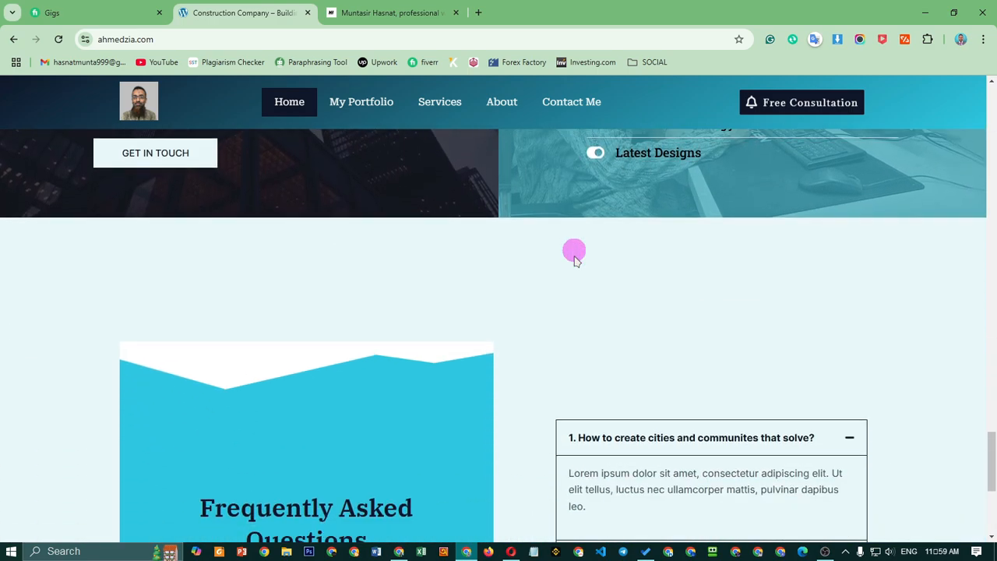
pyautogui.scroll(4, 575, 251)
pyautogui.scroll(-8, 550, 281)
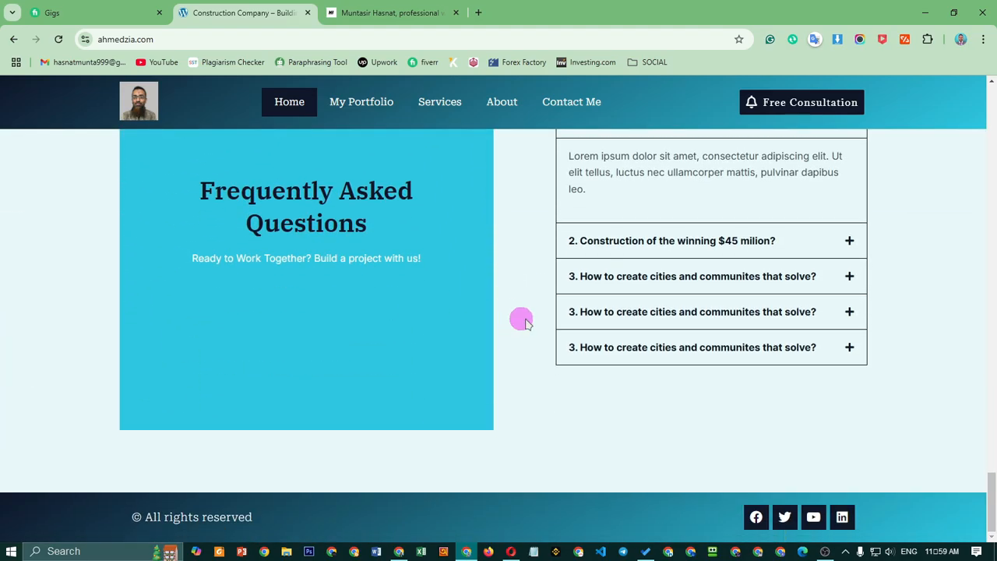
pyautogui.scroll(4, 521, 319)
pyautogui.scroll(20, 783, 345)
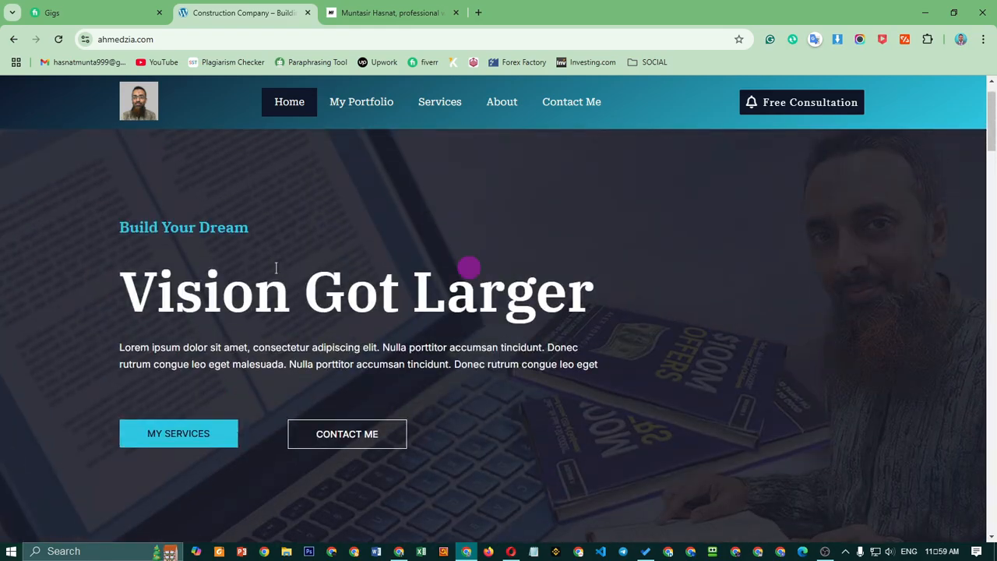
pyautogui.scroll(-6, 633, 343)
pyautogui.scroll(6, 686, 358)
pyautogui.scroll(-4, 670, 347)
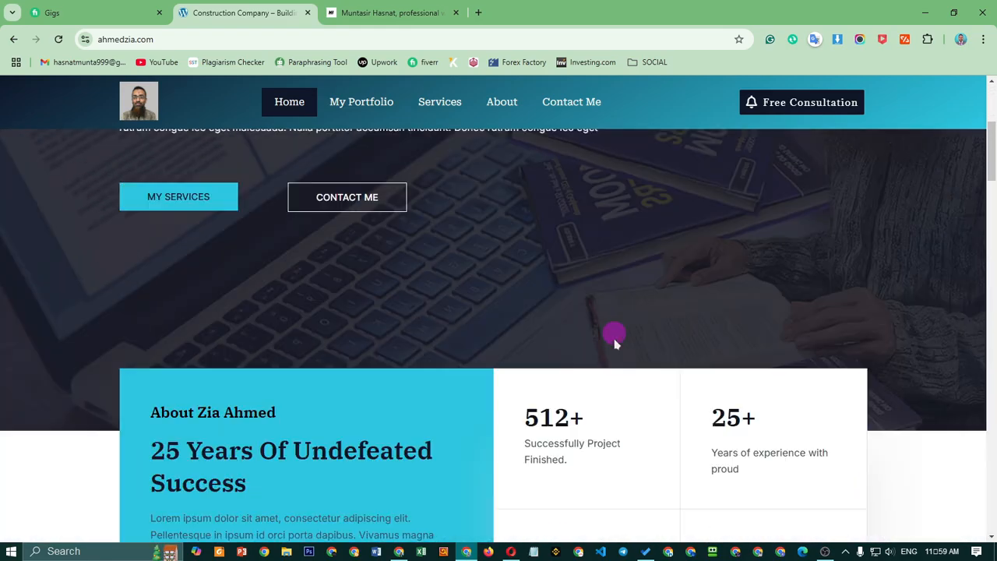
pyautogui.scroll(4, 596, 316)
pyautogui.scroll(-4, 530, 468)
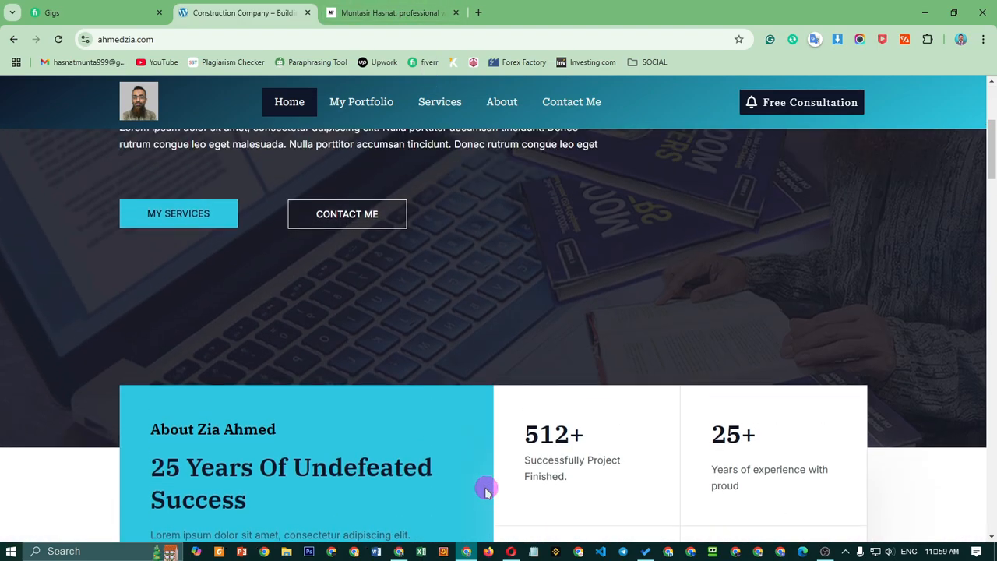
pyautogui.scroll(4, 451, 515)
# Return to the Elementor editor, open the header template and inspect its section and Free Consultation button in mobile view.
pyautogui.click(398, 552)
pyautogui.scroll(5, 485, 330)
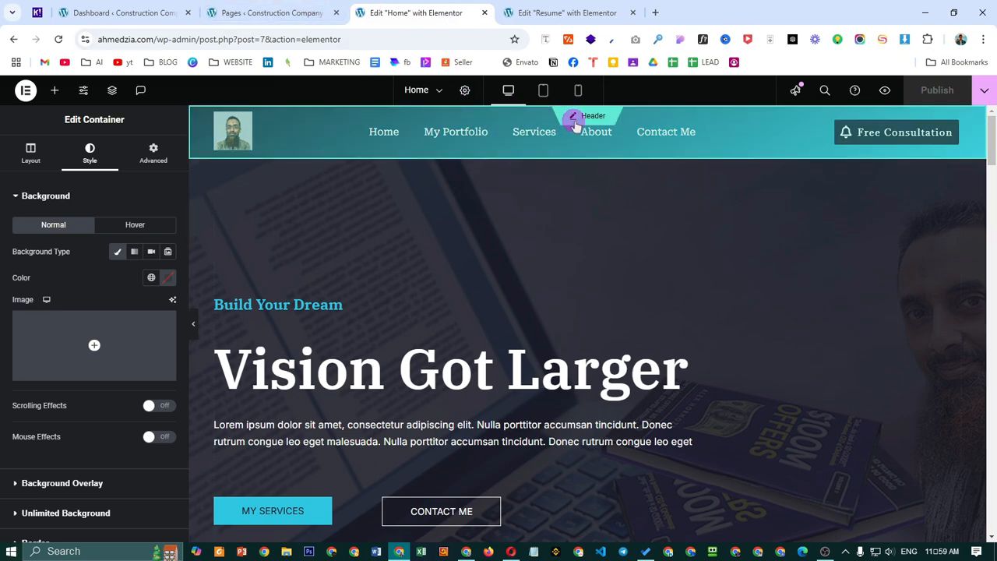
pyautogui.click(574, 121)
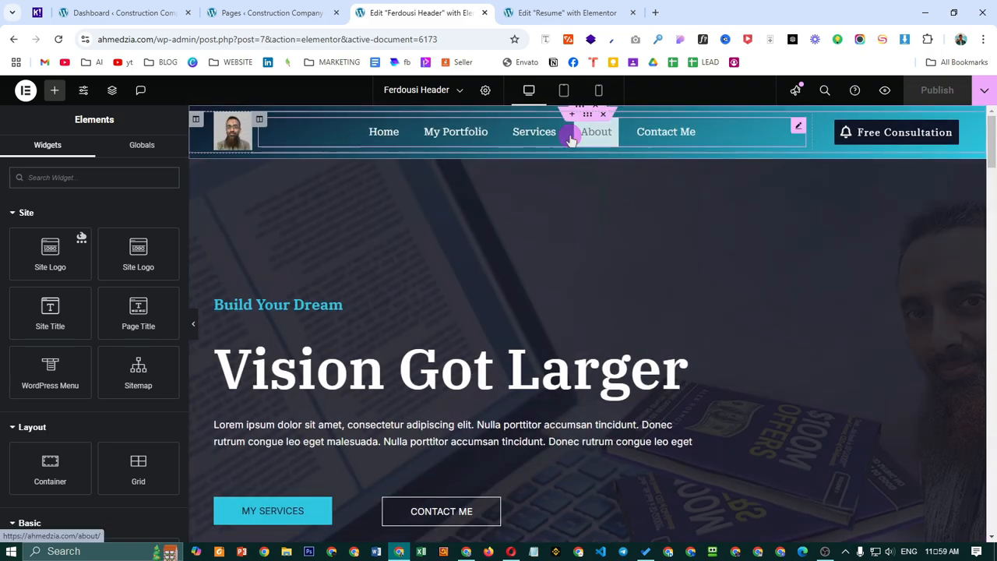
pyautogui.click(588, 115)
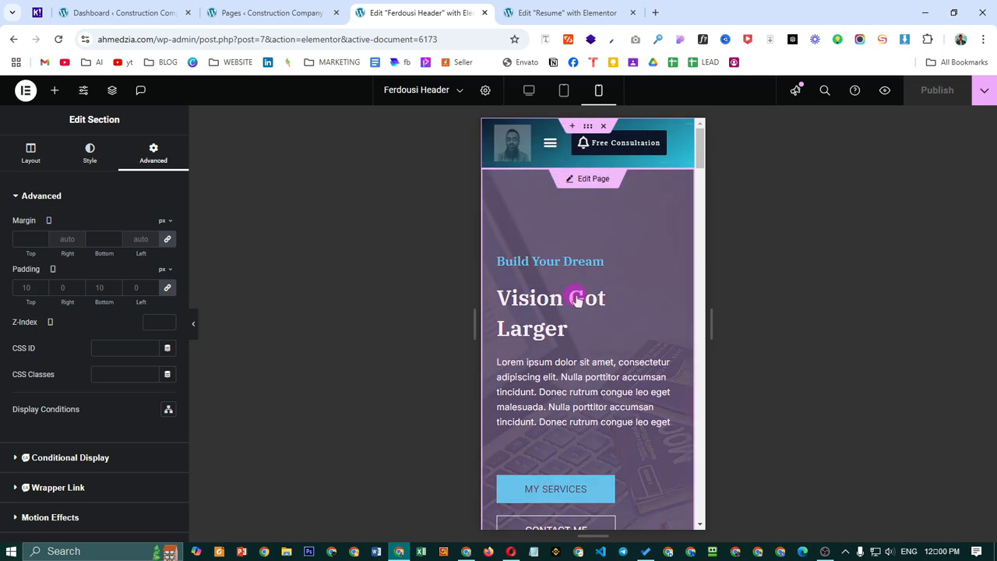
pyautogui.click(651, 153)
pyautogui.scroll(-10, 616, 390)
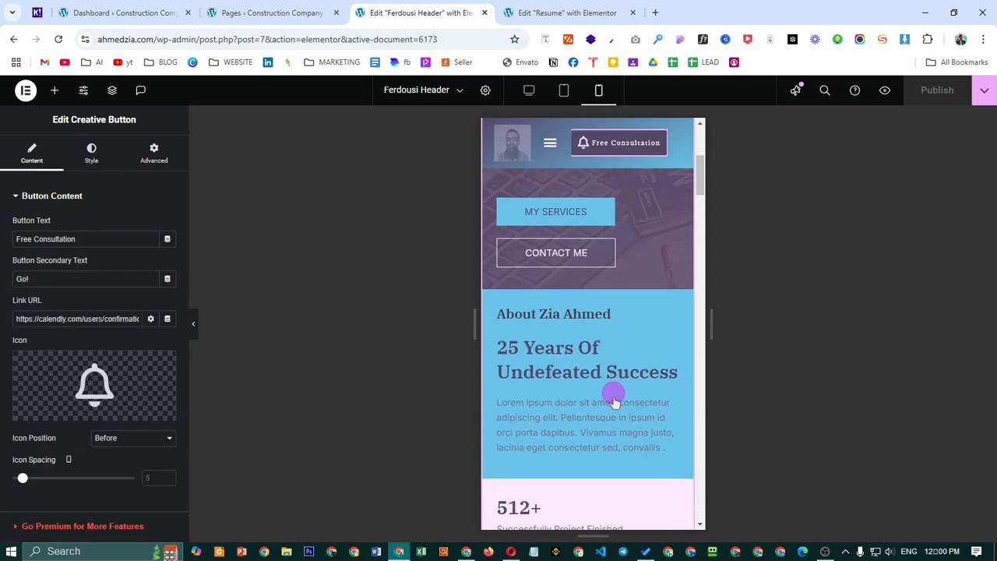
pyautogui.scroll(8, 623, 403)
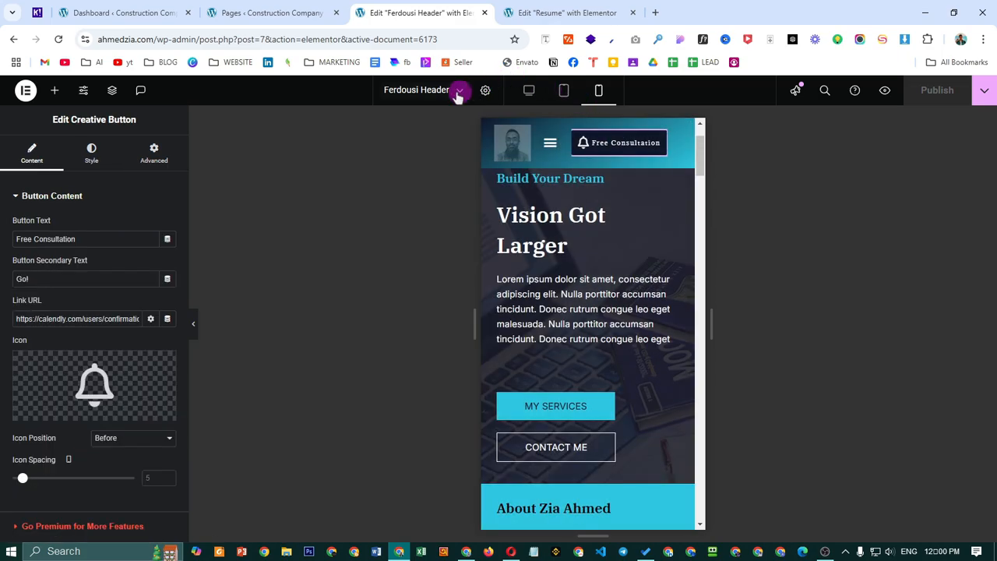
# Open the About page in the Elementor editor and review its sections in desktop view.
pyautogui.click(458, 92)
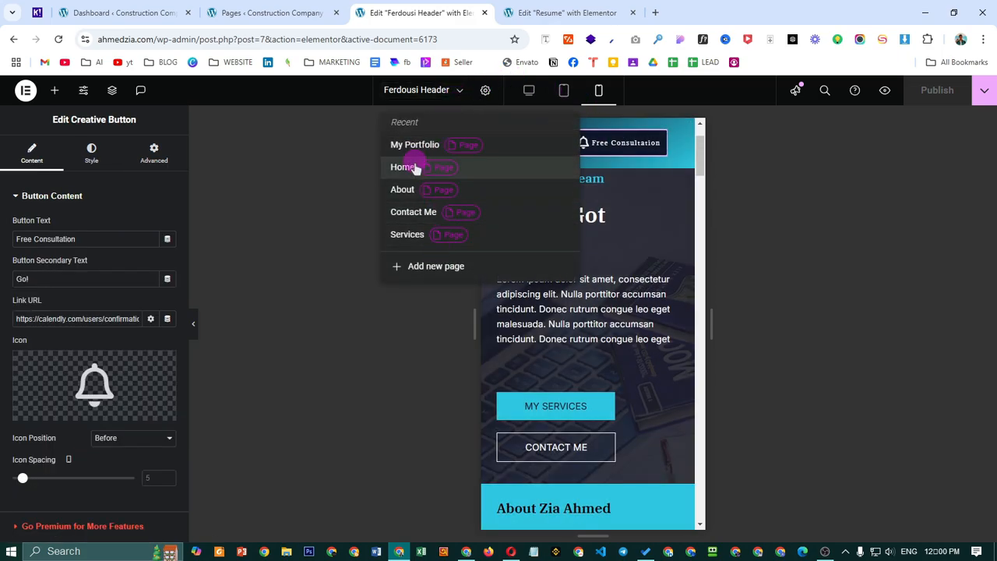
pyautogui.click(418, 193)
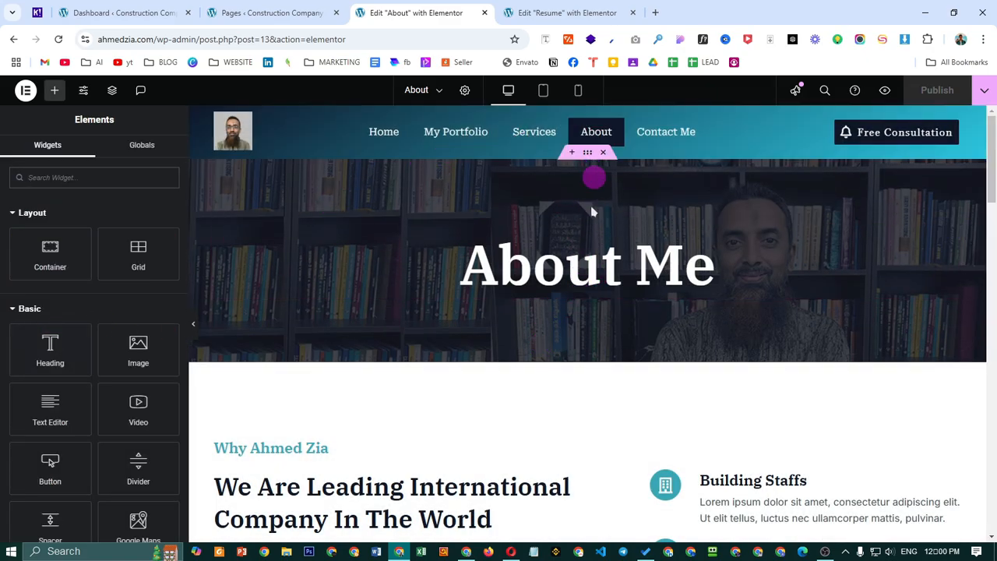
pyautogui.scroll(-6, 625, 398)
pyautogui.scroll(-5, 626, 361)
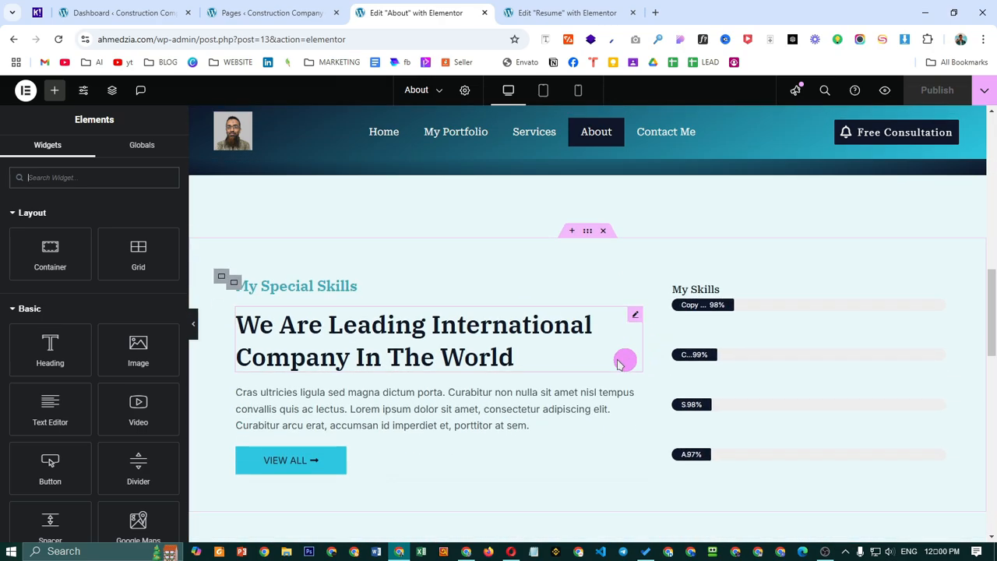
pyautogui.scroll(3, 759, 374)
pyautogui.scroll(-2, 588, 391)
pyautogui.scroll(-10, 588, 391)
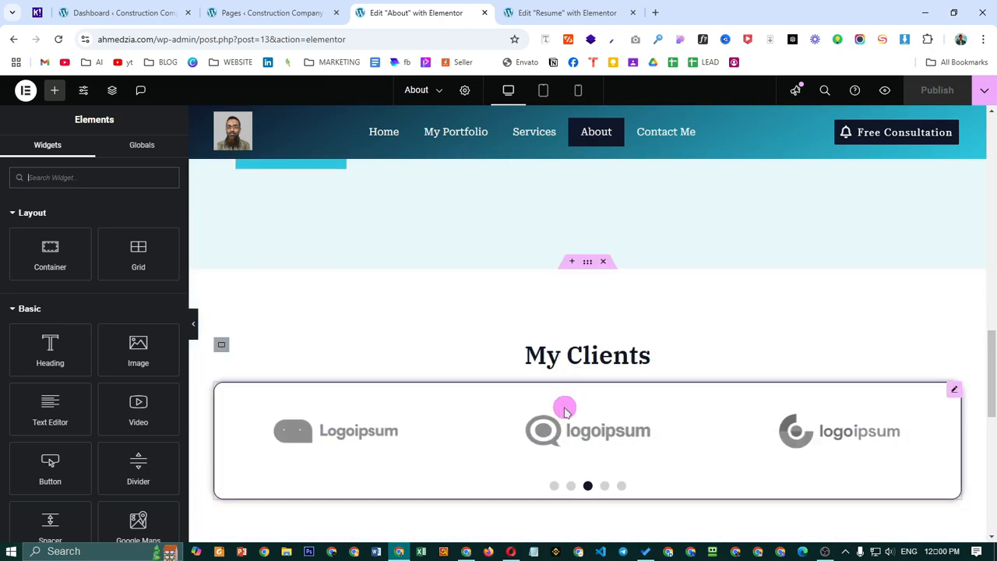
pyautogui.scroll(20, 698, 411)
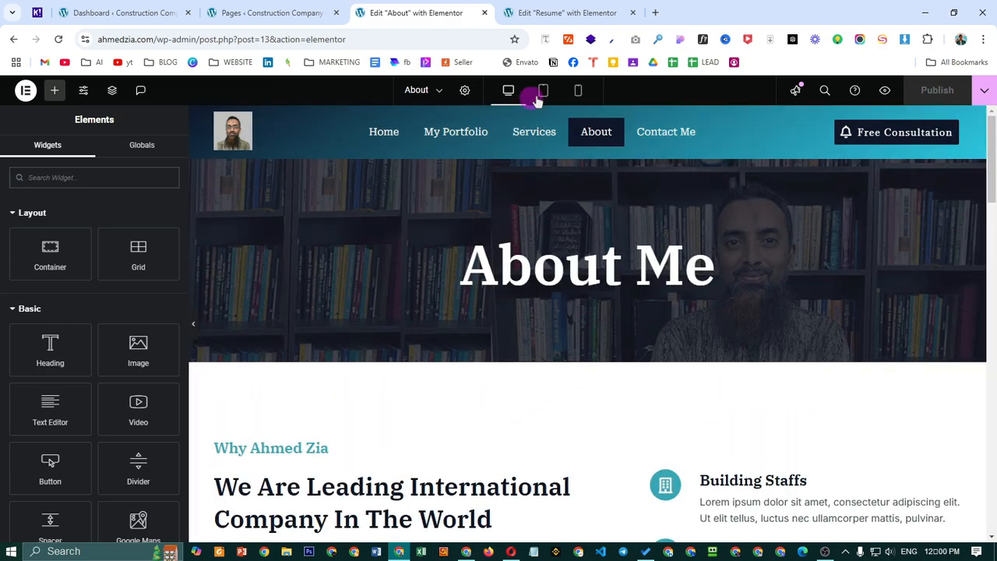
# Preview the About page at tablet size and examine the layout from the banner to the call-to-action box.
pyautogui.click(543, 92)
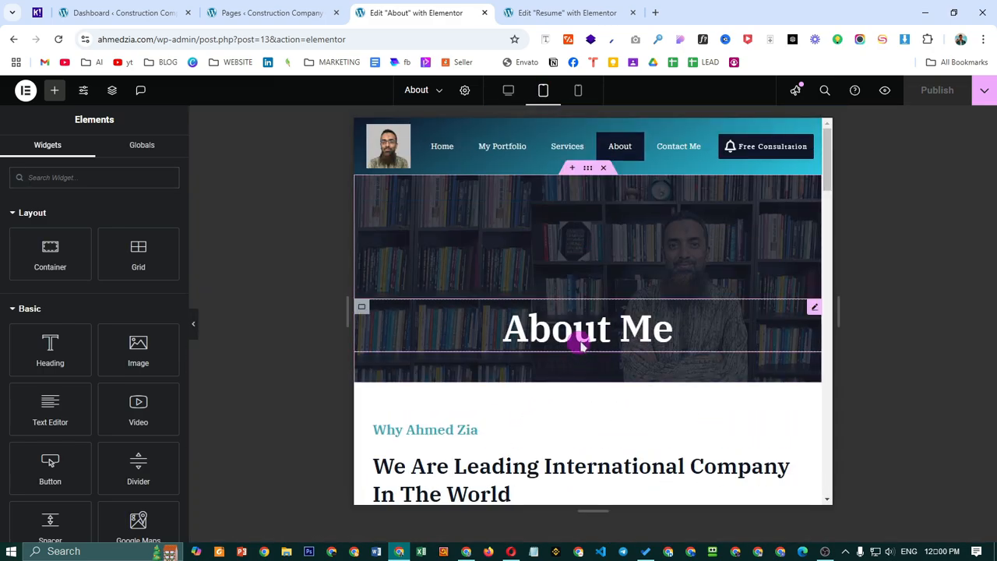
pyautogui.scroll(-3, 612, 280)
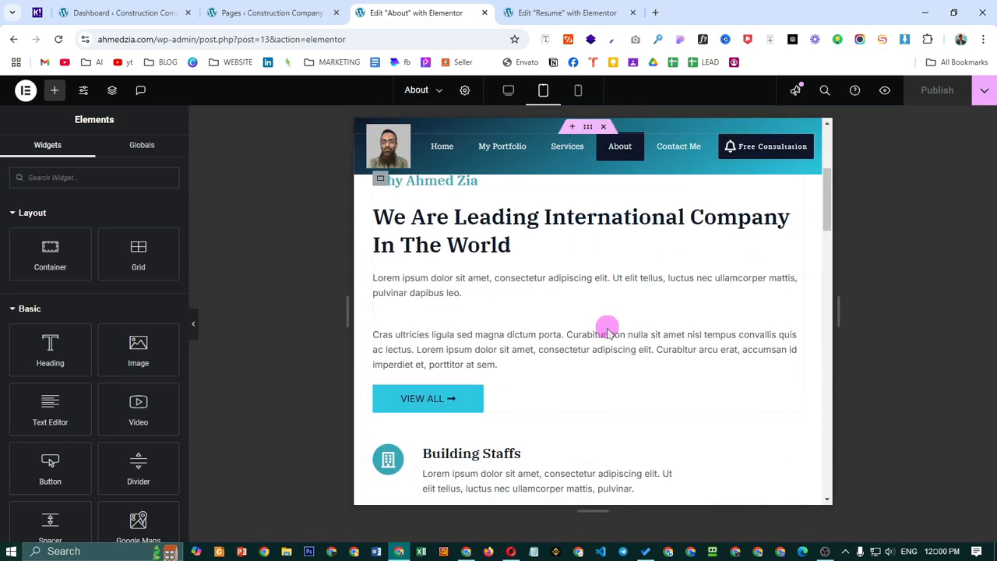
pyautogui.scroll(3, 612, 290)
pyautogui.scroll(-1, 611, 296)
pyautogui.scroll(-8, 611, 297)
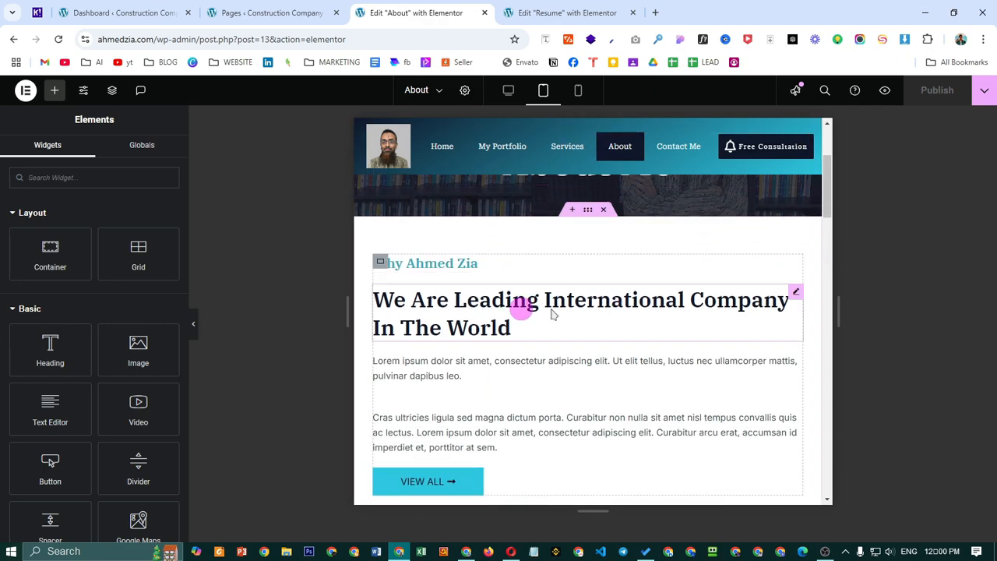
pyautogui.scroll(-4, 573, 331)
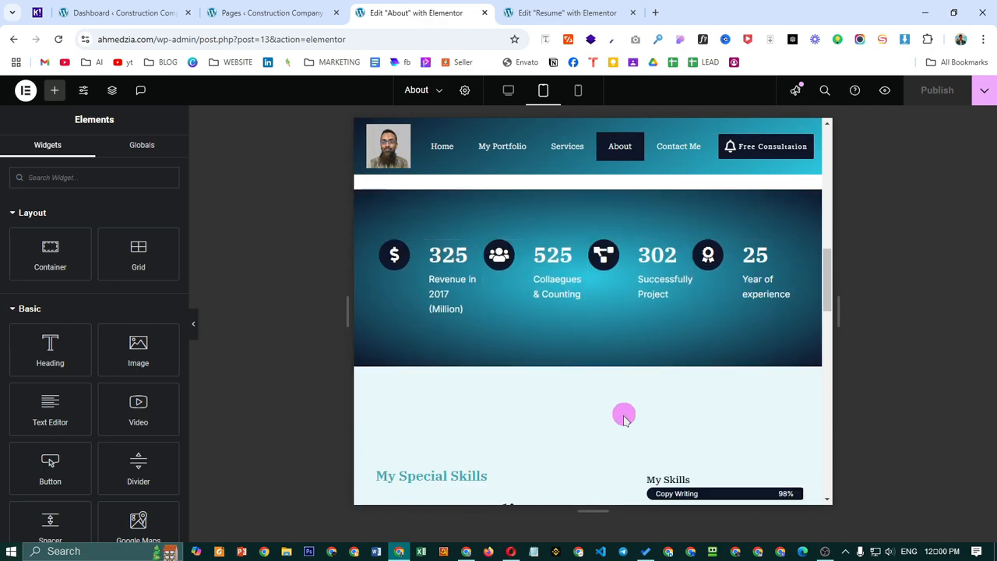
pyautogui.scroll(-1, 755, 328)
pyautogui.scroll(-10, 756, 327)
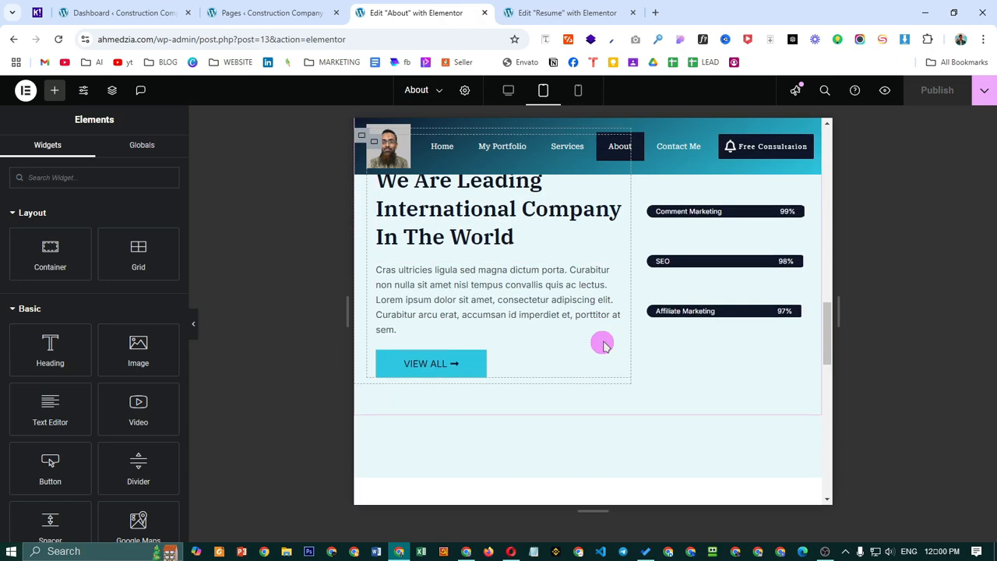
pyautogui.scroll(-7, 590, 403)
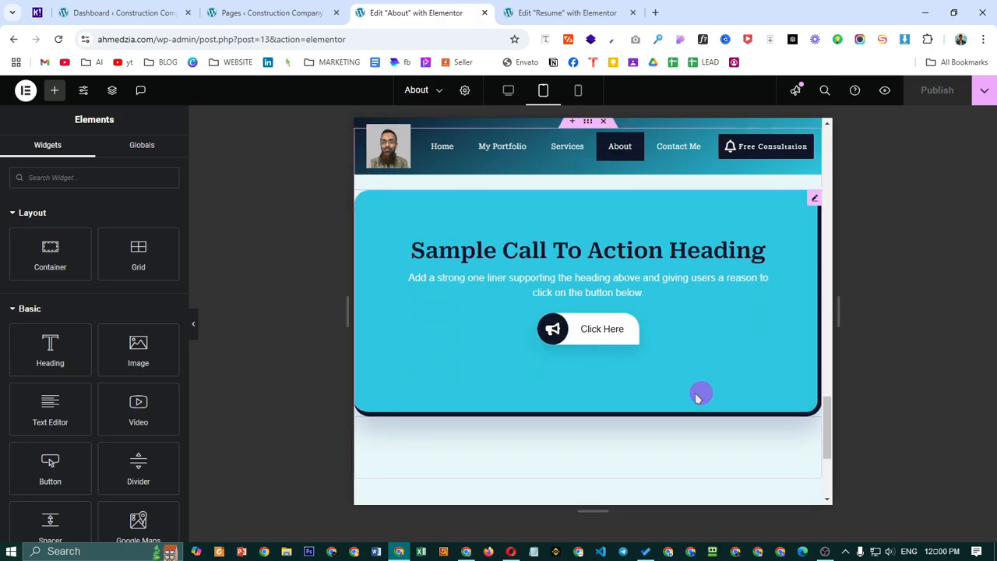
pyautogui.scroll(5, 566, 390)
pyautogui.scroll(-2, 566, 390)
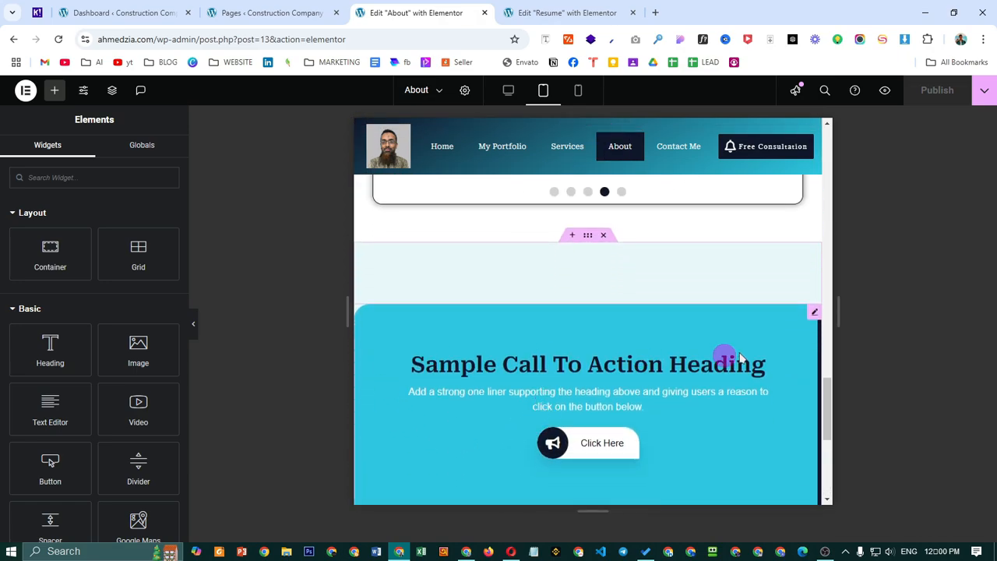
# Unlink the Sample Call To Action widget's tablet padding and set its right and left padding to 15 px.
pyautogui.click(816, 313)
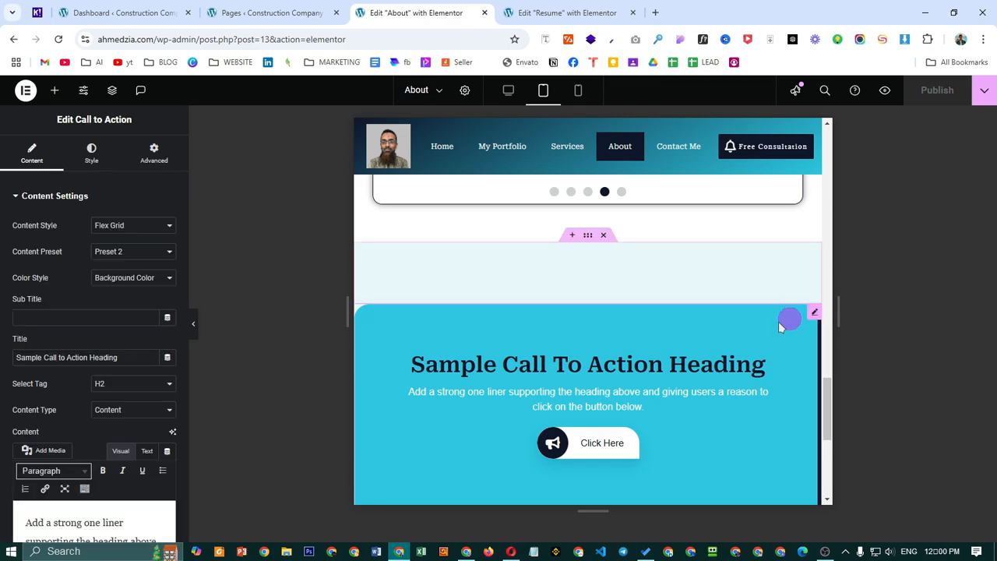
pyautogui.click(155, 159)
pyautogui.click(168, 289)
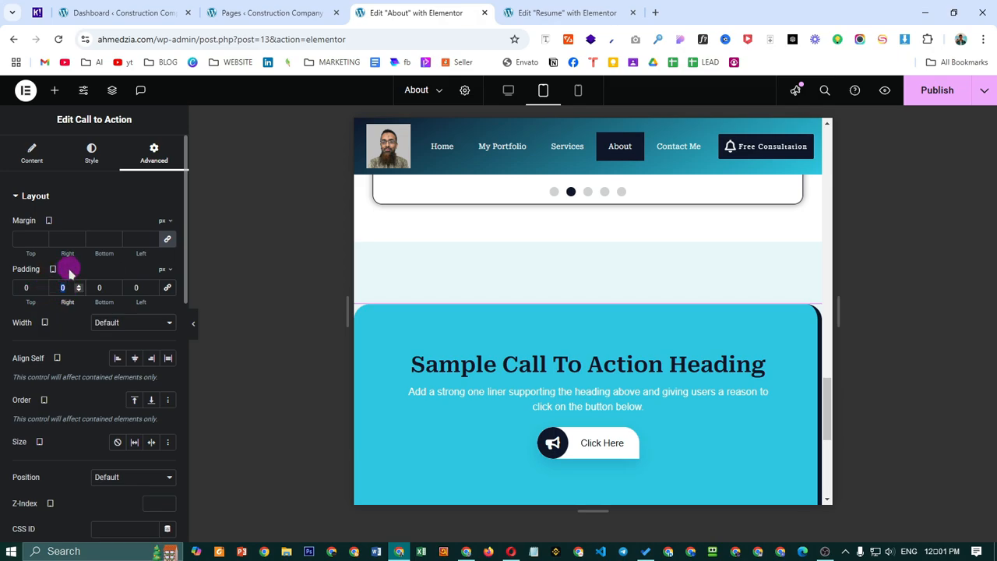
pyautogui.write('15')
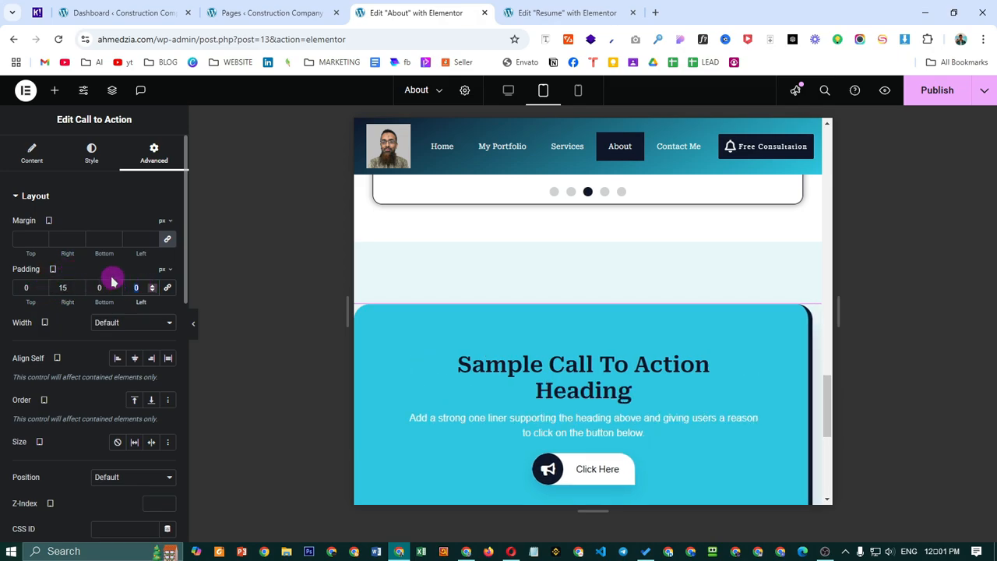
pyautogui.write('15')
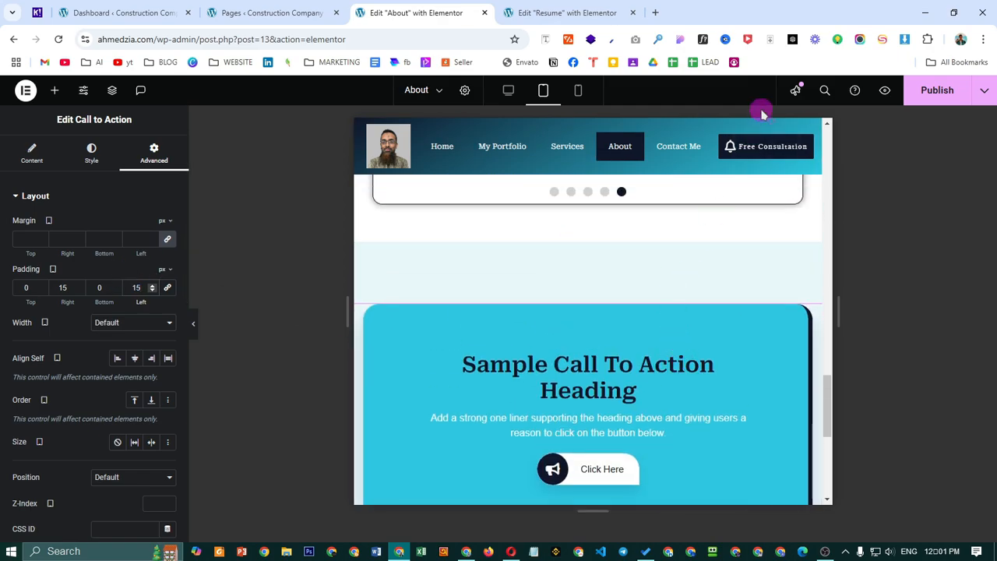
# Publish the About page and check the side spacing around the call-to-action box in tablet view.
pyautogui.click(946, 90)
pyautogui.scroll(-1, 544, 465)
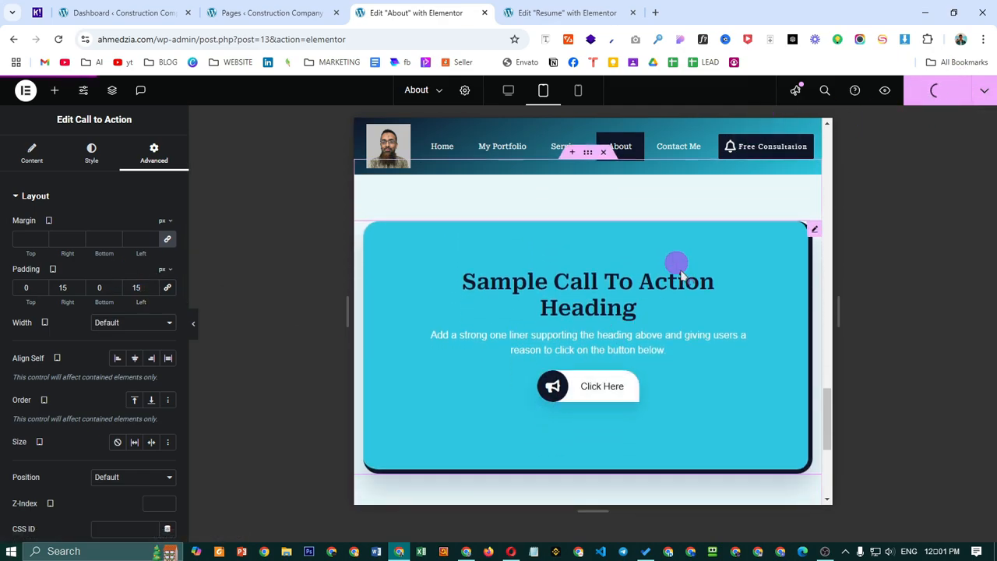
pyautogui.scroll(2, 703, 349)
pyautogui.scroll(-4, 661, 359)
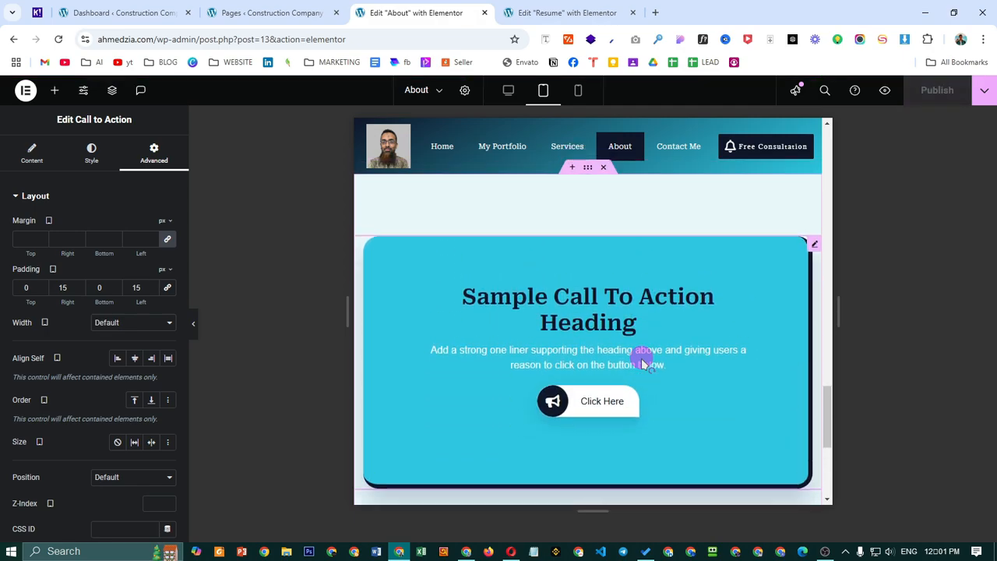
# Preview the About page at mobile size and examine its sections from the banner to the content below the counters.
pyautogui.scroll(7, 662, 382)
pyautogui.scroll(10, 623, 366)
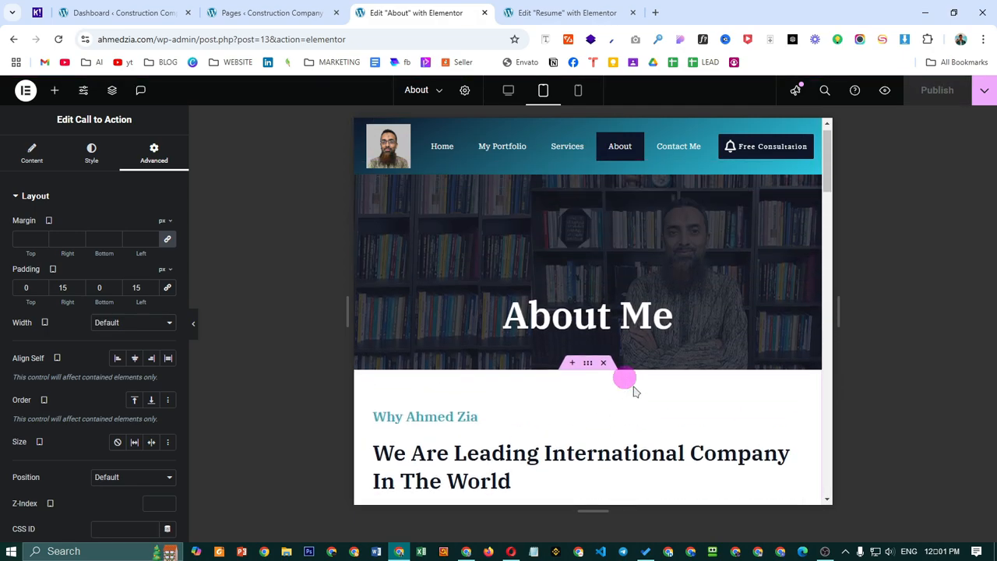
pyautogui.click(579, 92)
pyautogui.scroll(-10, 571, 304)
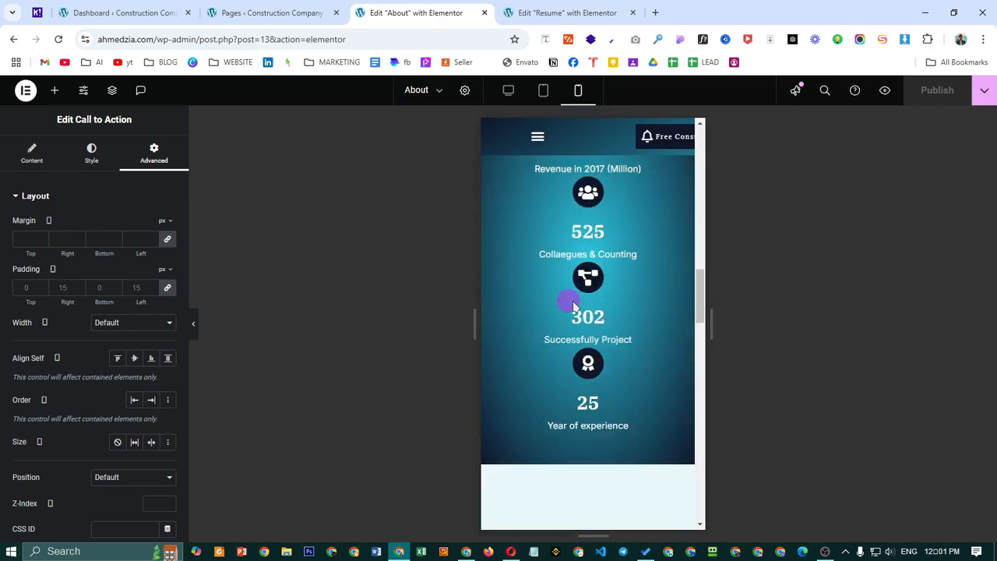
pyautogui.scroll(-5, 577, 304)
pyautogui.scroll(1, 623, 359)
pyautogui.moveTo(700, 421); pyautogui.dragTo(719, 149)
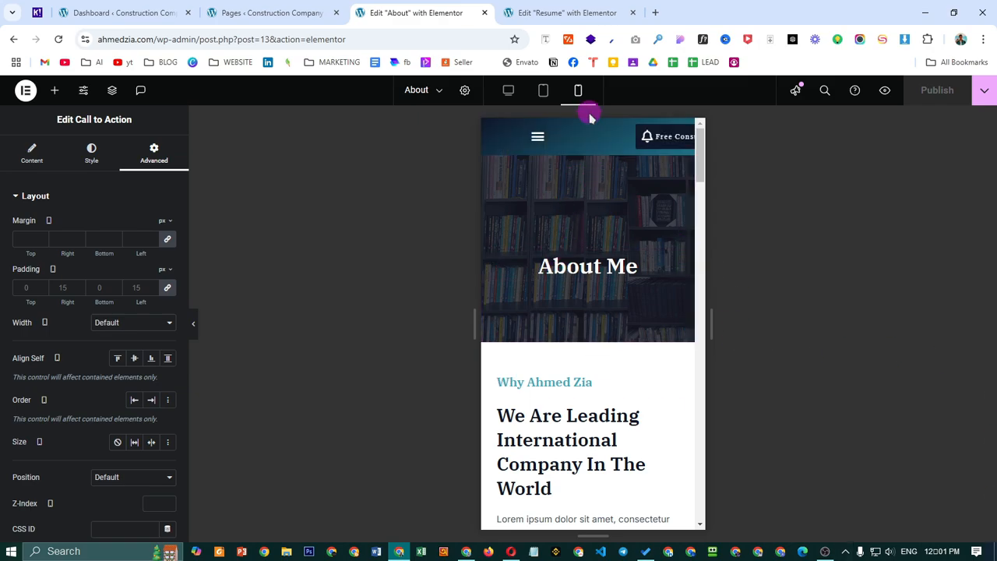
# Set the About Me banner container's mobile content justification to center and review its other layout settings.
pyautogui.click(687, 259)
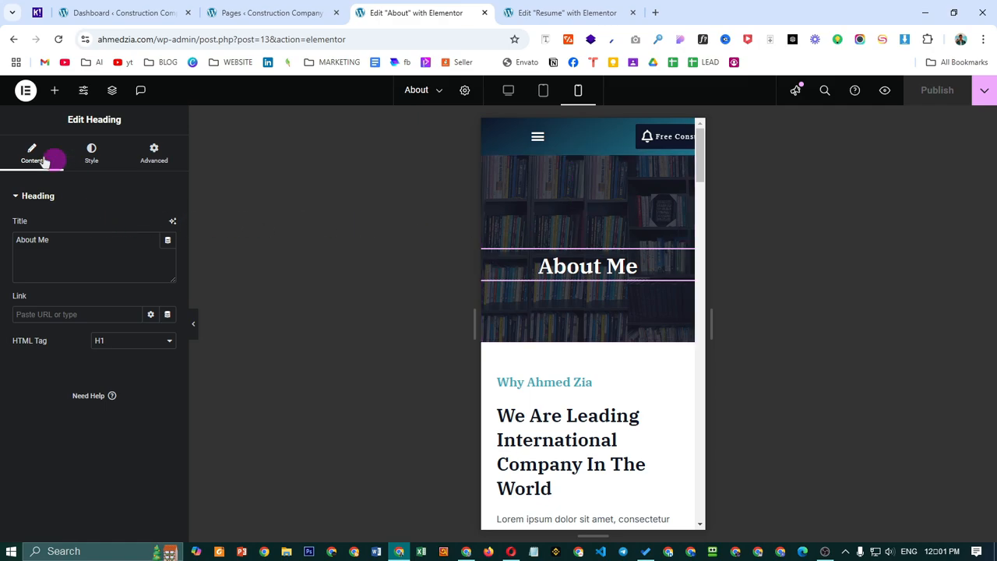
pyautogui.click(91, 155)
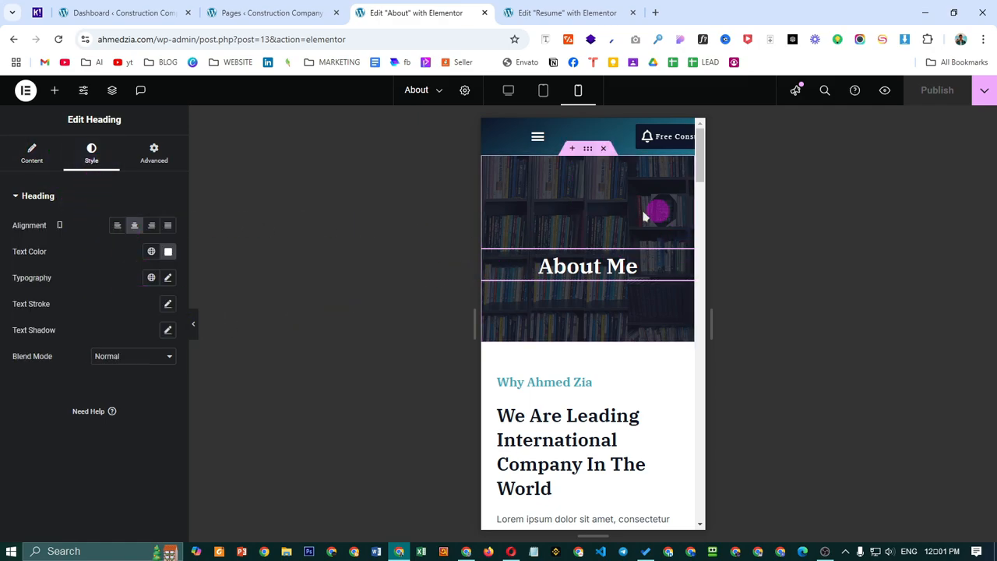
pyautogui.click(588, 150)
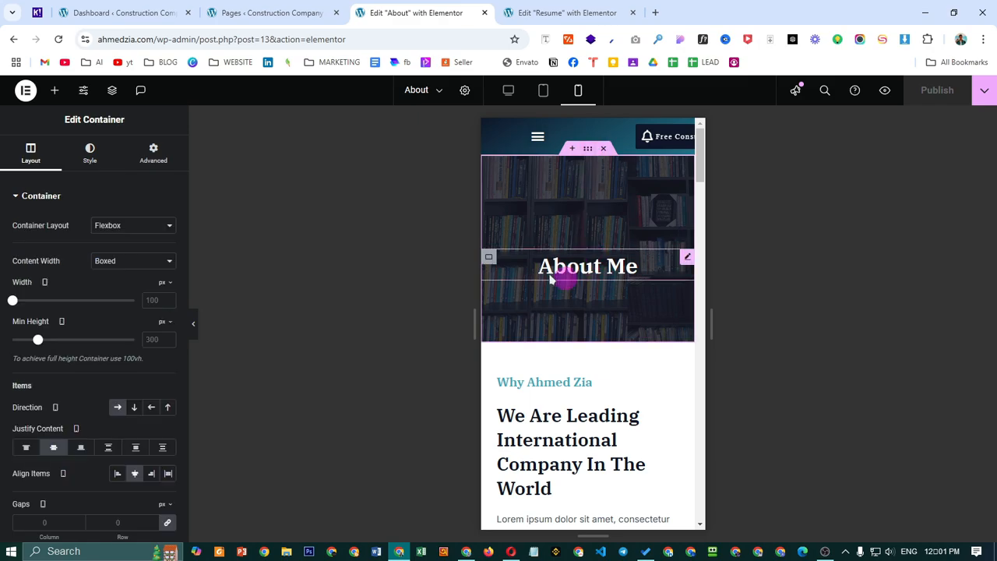
pyautogui.click(112, 262)
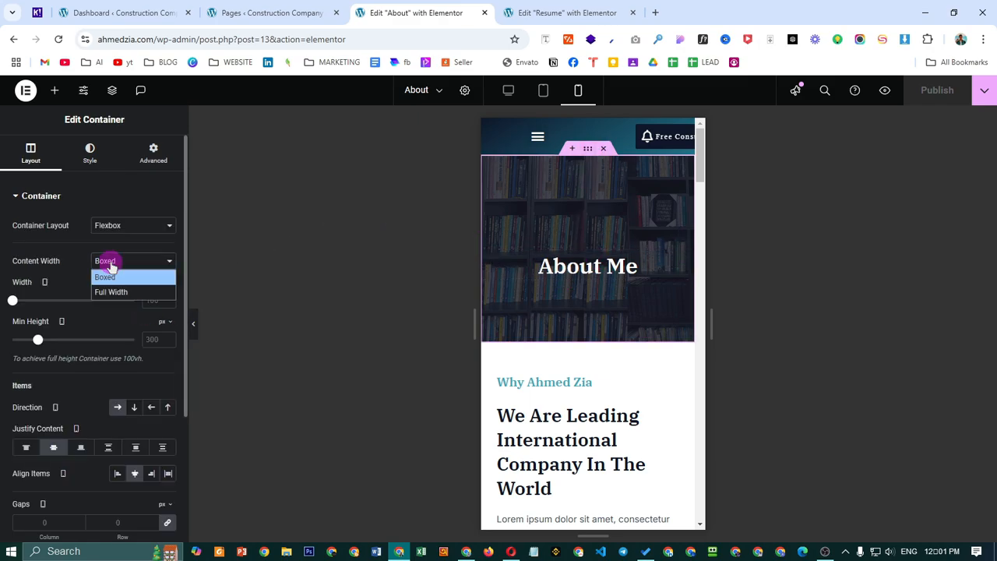
pyautogui.click(110, 265)
pyautogui.scroll(-2, 86, 436)
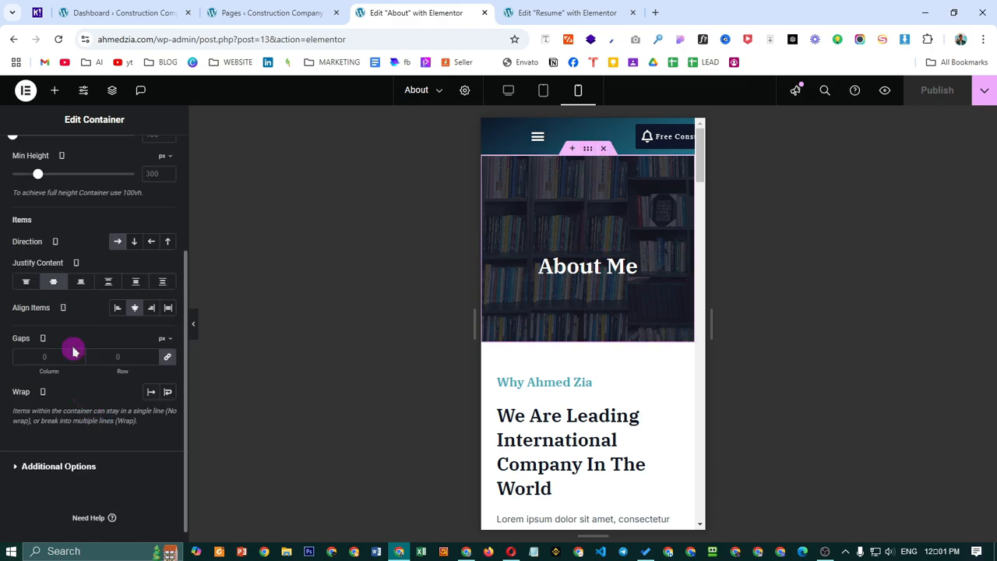
pyautogui.click(54, 286)
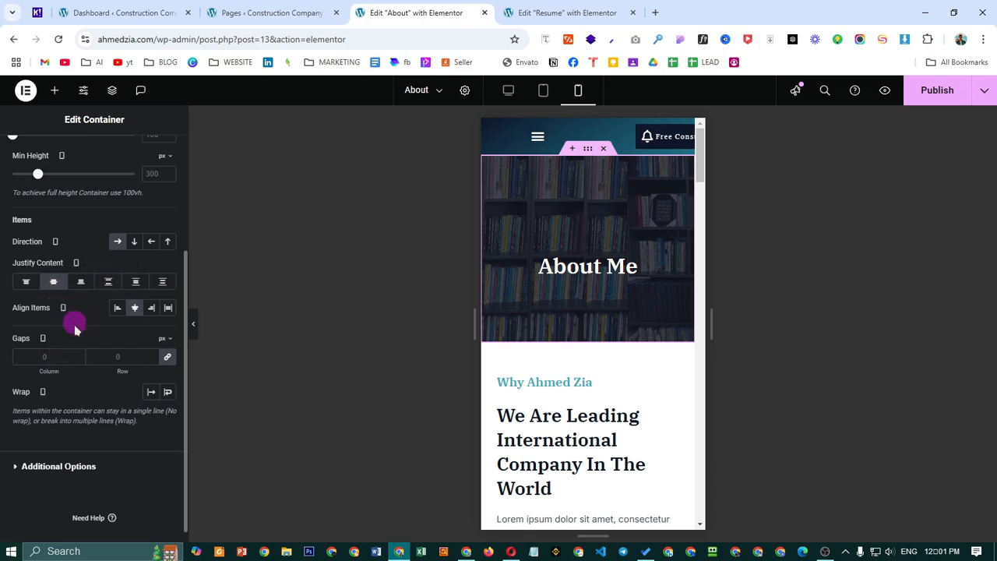
pyautogui.scroll(-1, 94, 403)
pyautogui.scroll(5, 106, 335)
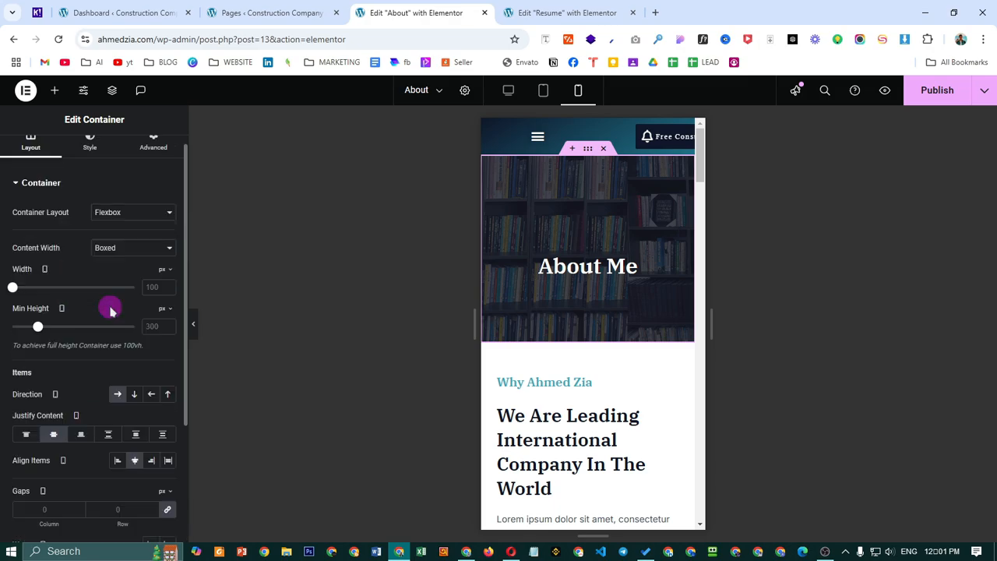
pyautogui.scroll(1, 94, 366)
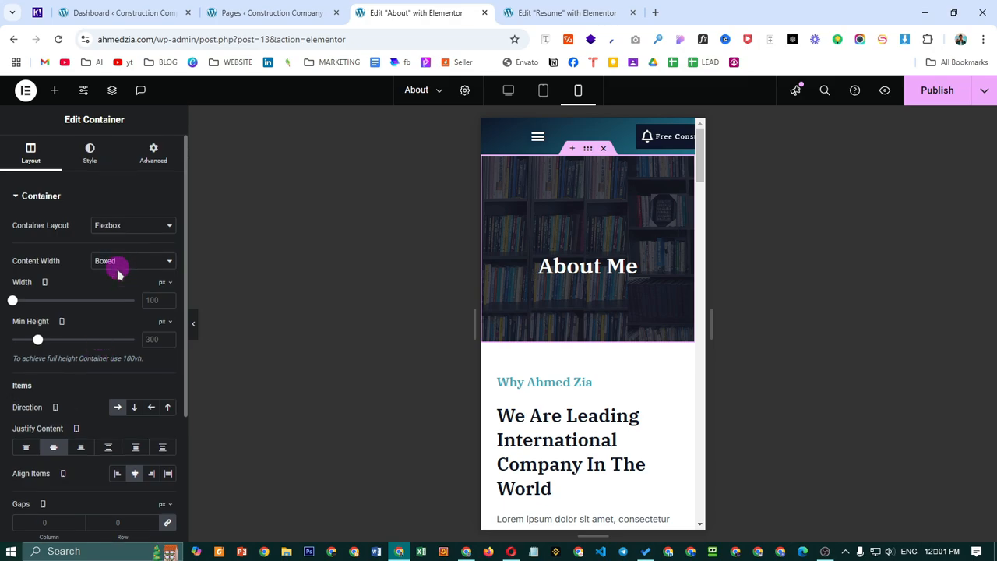
pyautogui.scroll(-5, 93, 396)
pyautogui.scroll(5, 78, 427)
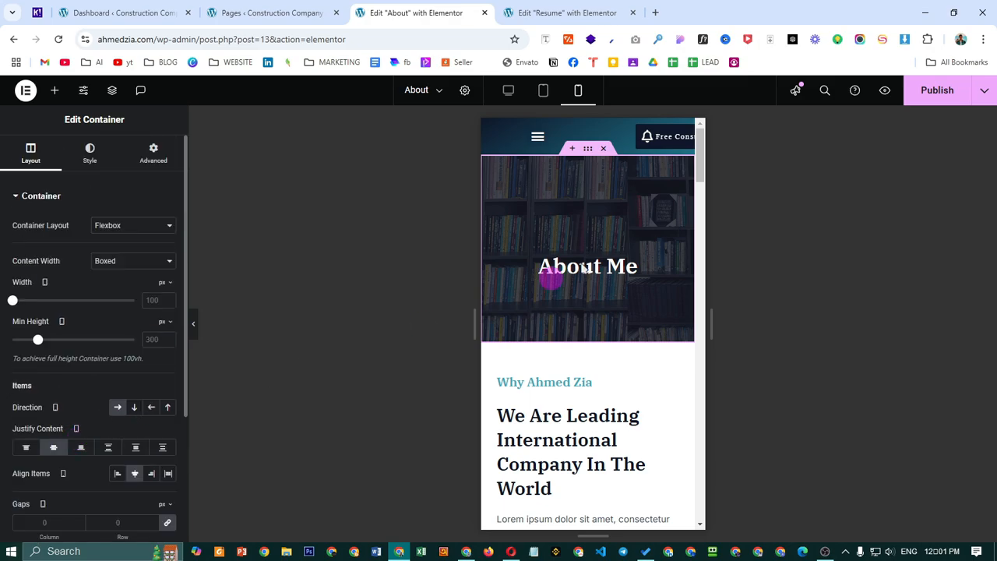
# Center the mobile content justification and item alignment of the inner container holding the About Me heading.
pyautogui.click(688, 259)
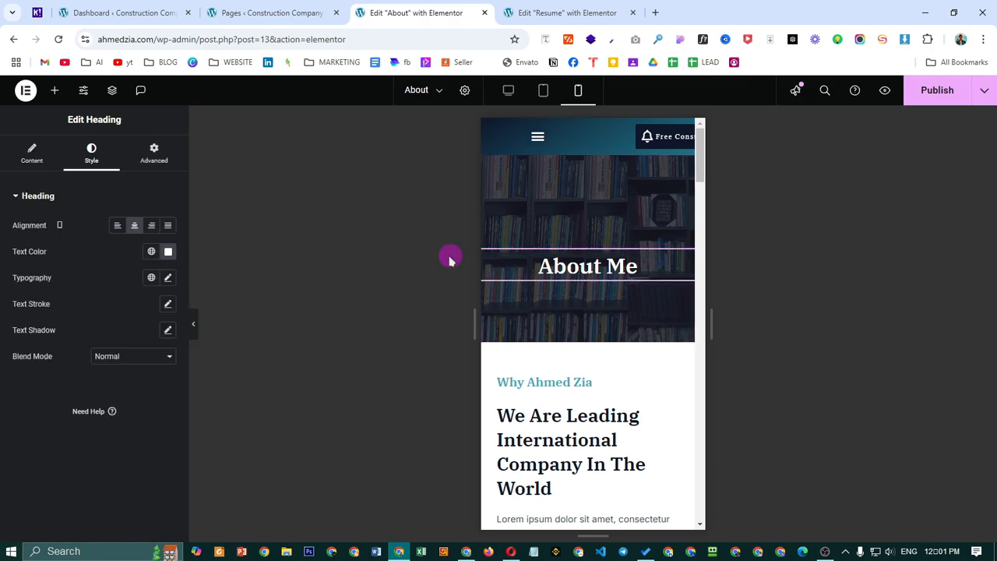
pyautogui.click(489, 260)
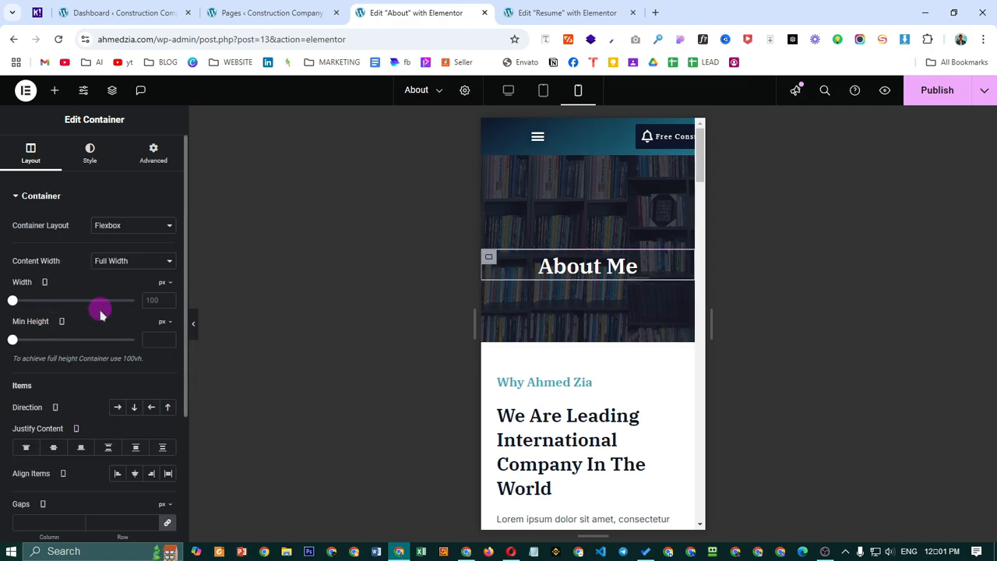
pyautogui.scroll(-2, 101, 343)
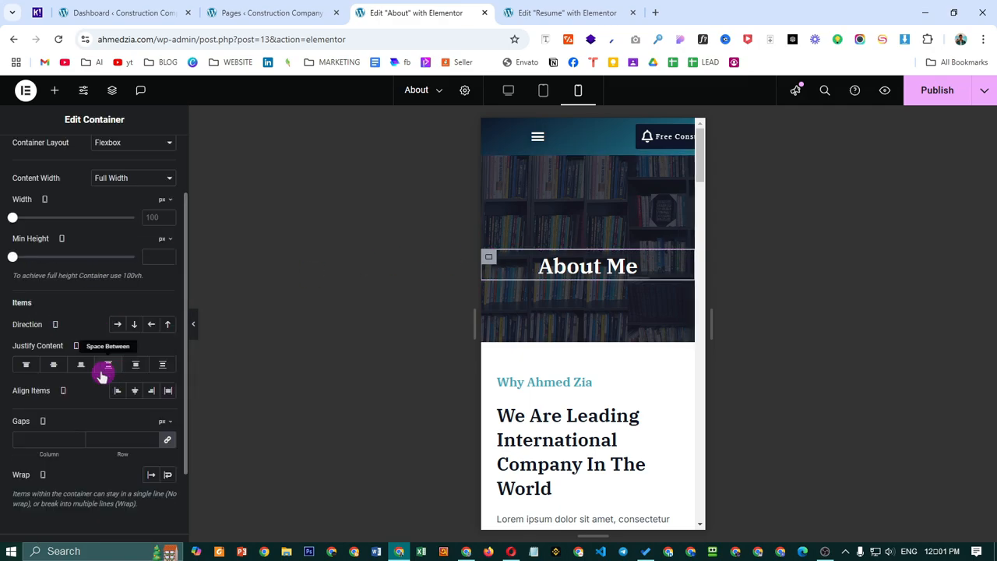
pyautogui.click(51, 366)
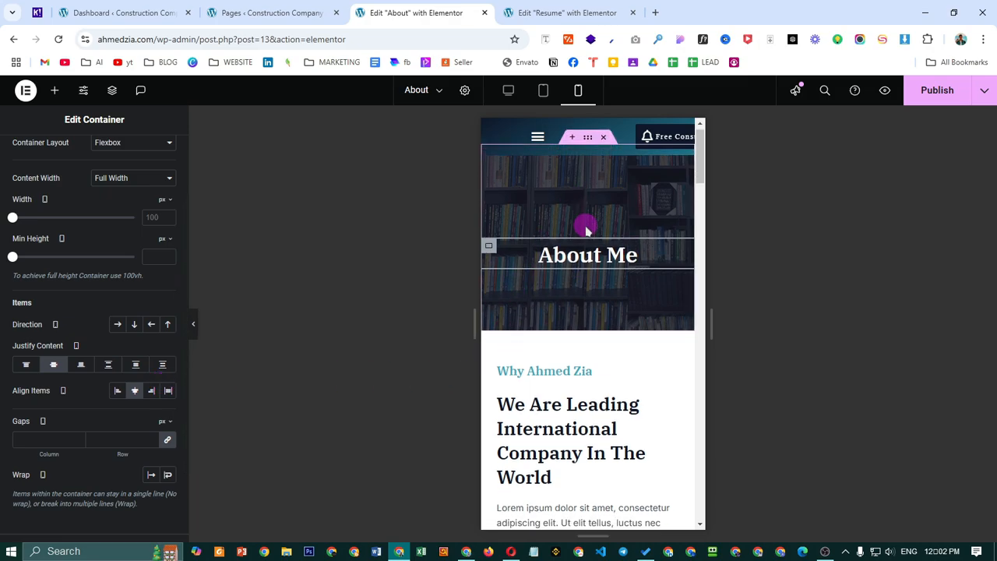
pyautogui.scroll(2, 145, 308)
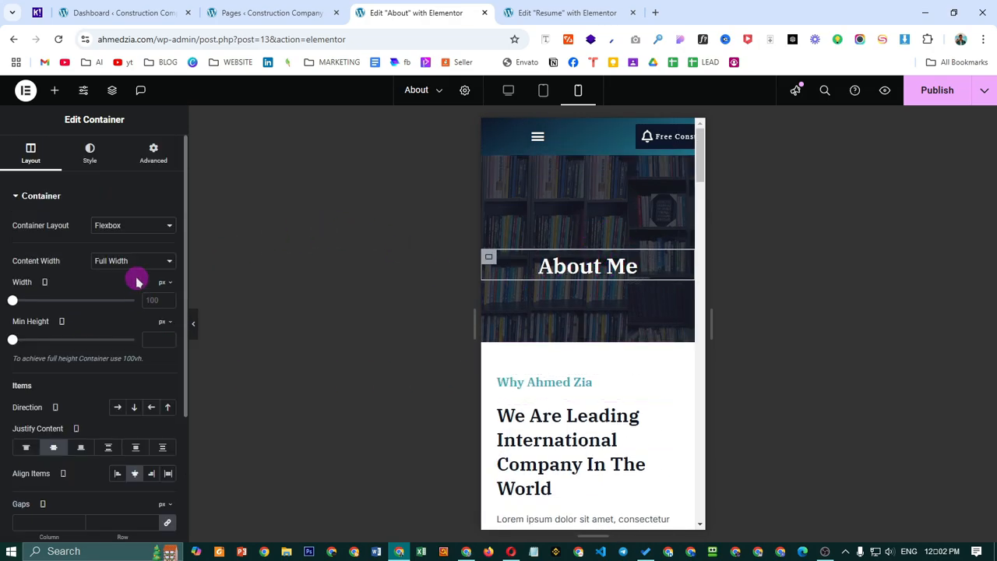
# Set the mobile padding of the View All button above Building Staffs to 12 px on all sides.
pyautogui.scroll(-2, 567, 267)
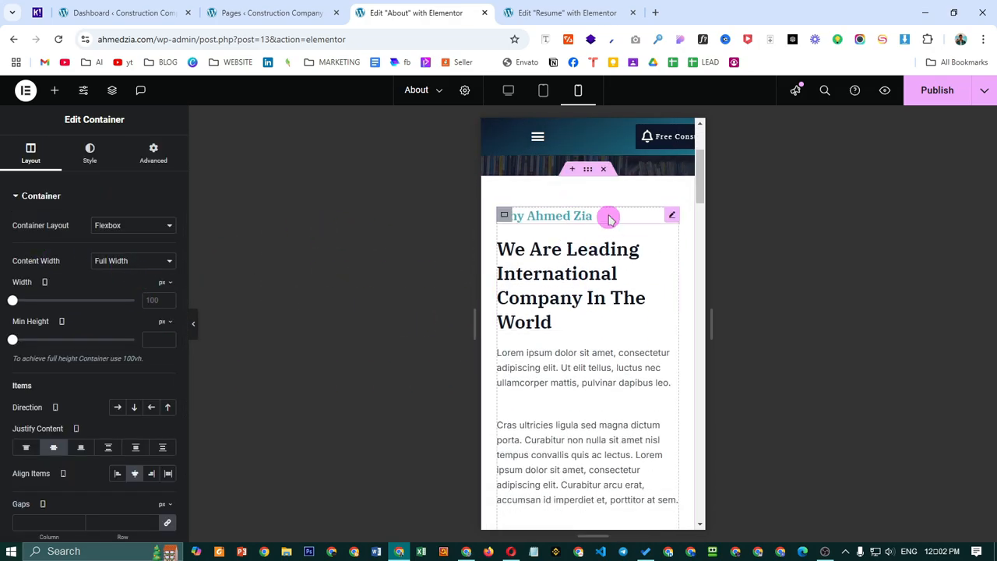
pyautogui.scroll(-4, 554, 312)
pyautogui.scroll(2, 568, 327)
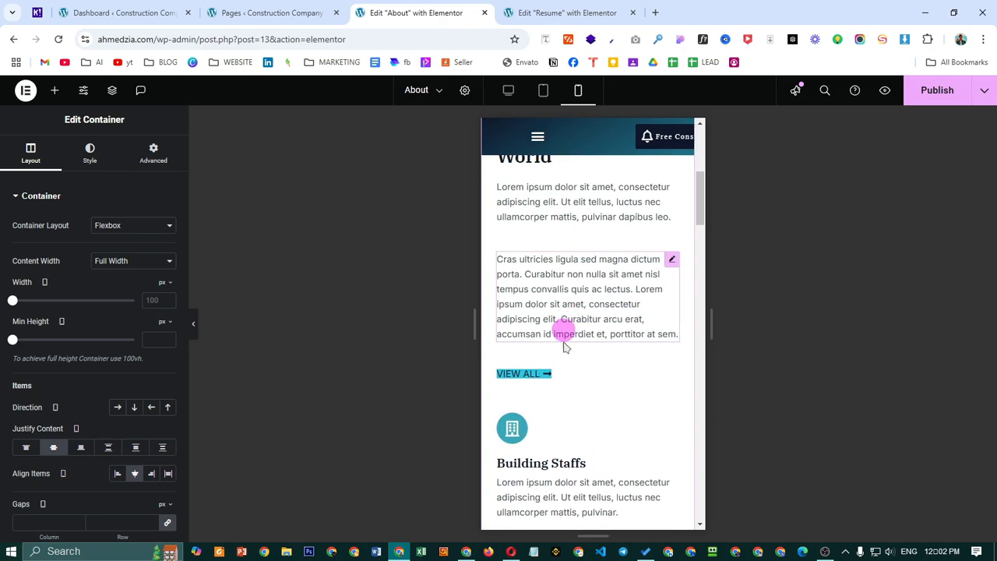
pyautogui.click(673, 363)
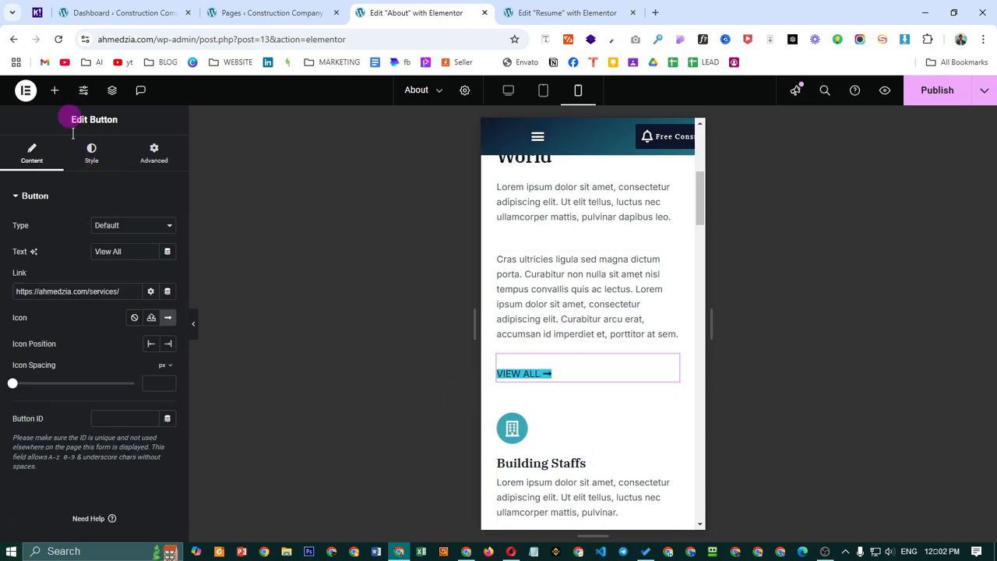
pyautogui.click(89, 158)
pyautogui.scroll(-3, 64, 413)
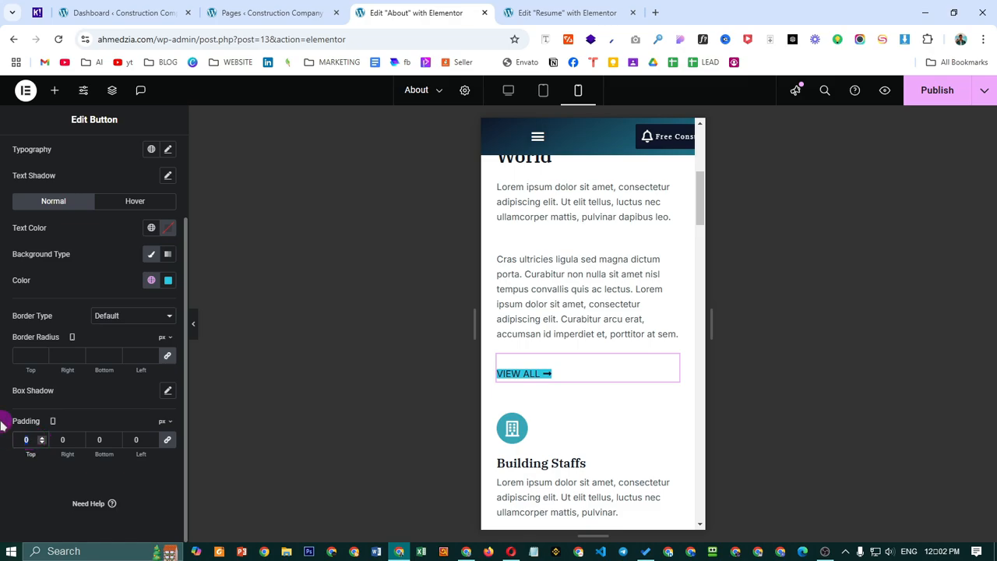
pyautogui.write('12')
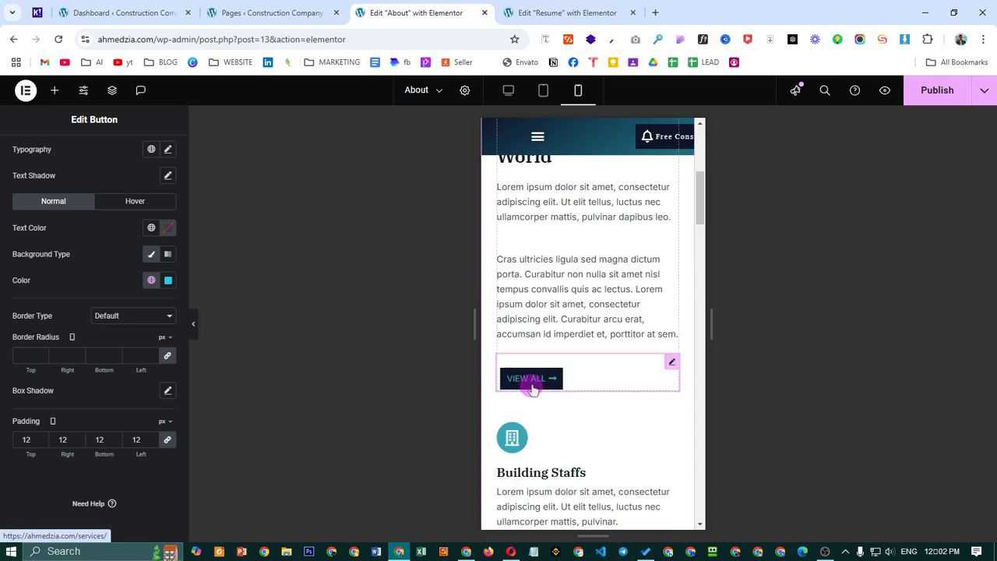
# Set the mobile padding of the View All button above My Skills to 12 px on all sides.
pyautogui.scroll(-2, 532, 390)
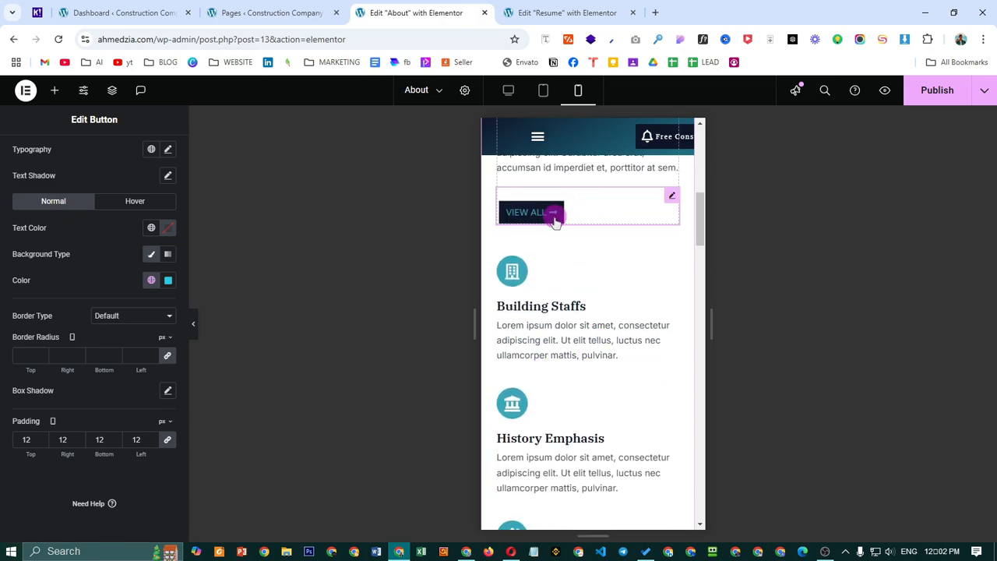
pyautogui.scroll(-2, 550, 211)
pyautogui.scroll(-7, 565, 282)
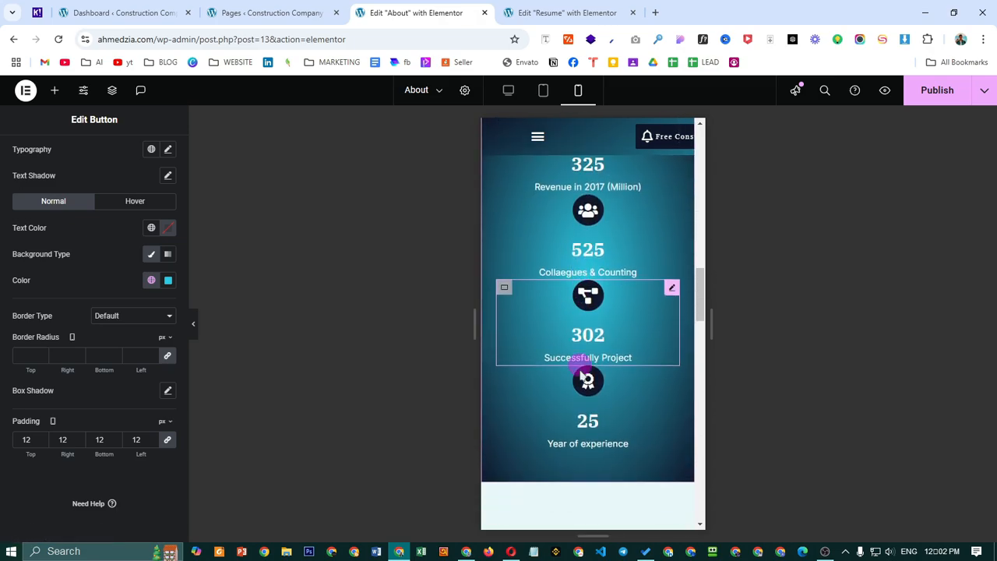
pyautogui.scroll(-5, 580, 416)
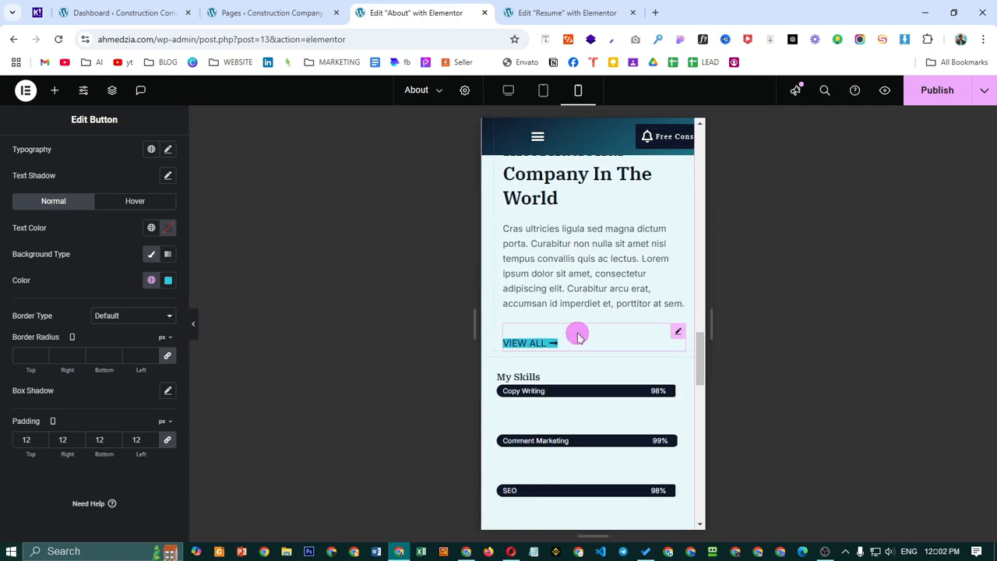
pyautogui.click(679, 332)
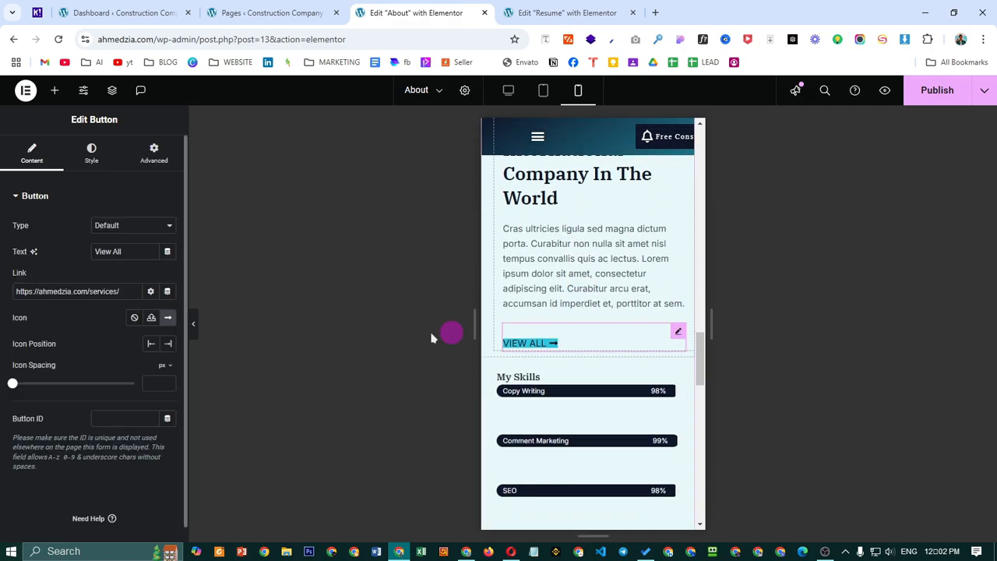
pyautogui.click(92, 153)
pyautogui.scroll(-2, 115, 490)
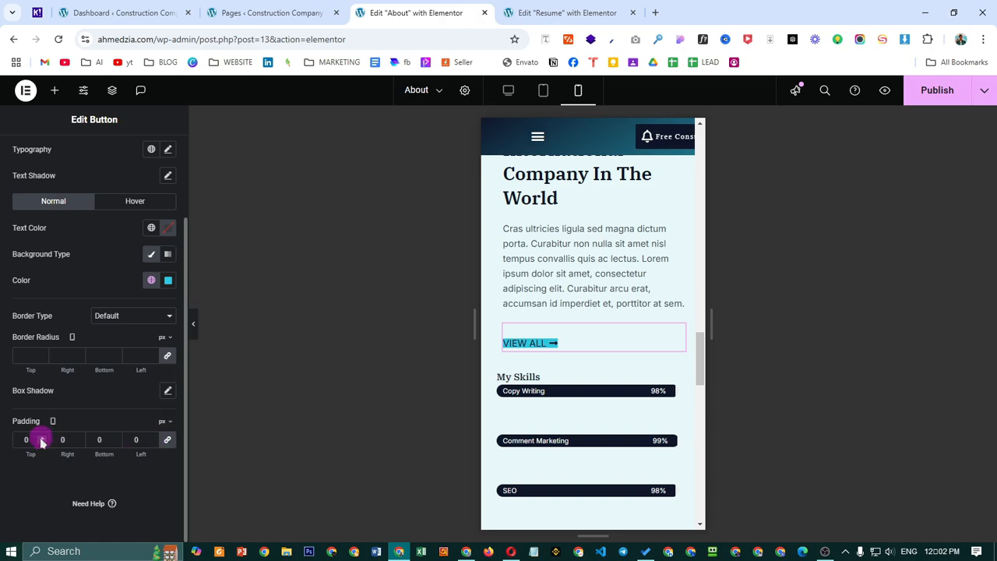
pyautogui.write('12')
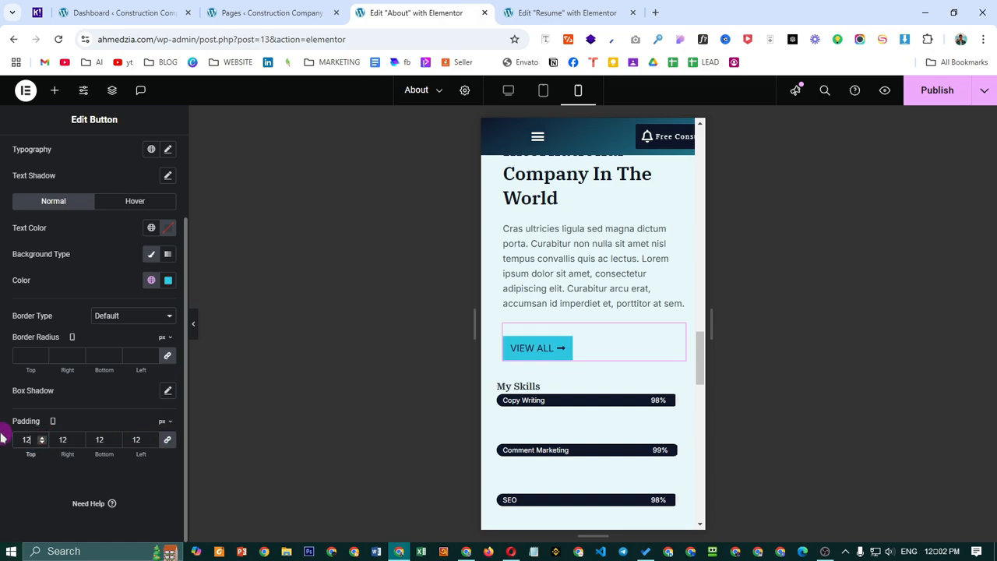
# Check the mobile layout from My Skills down to the footer and publish the About page.
pyautogui.scroll(-1, 553, 374)
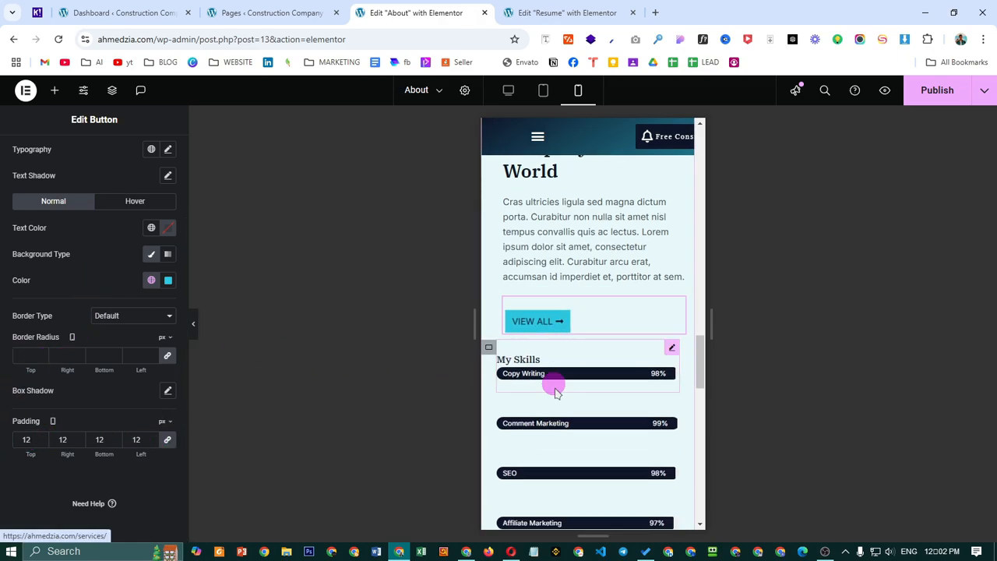
pyautogui.scroll(-5, 619, 332)
pyautogui.scroll(4, 616, 350)
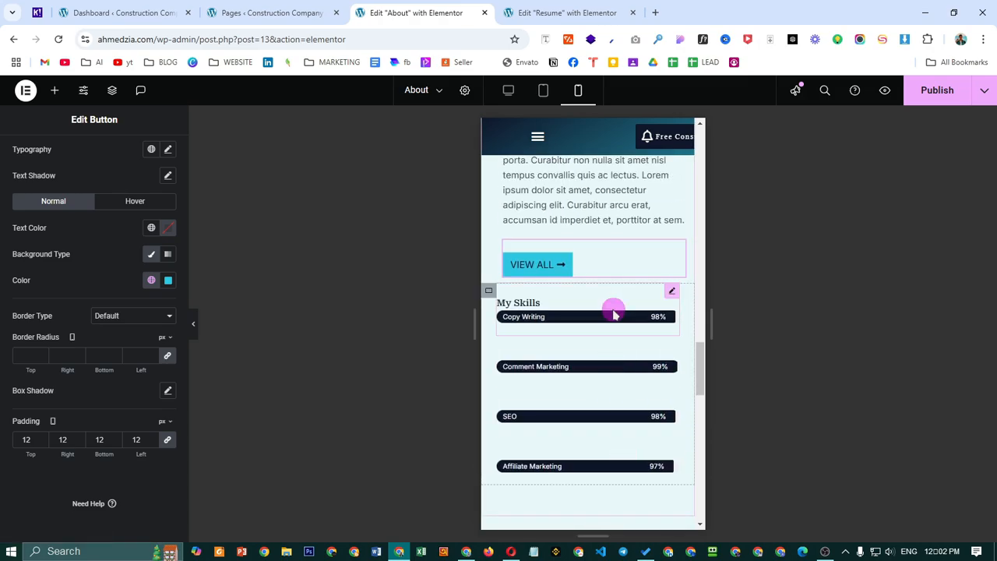
pyautogui.scroll(-5, 615, 315)
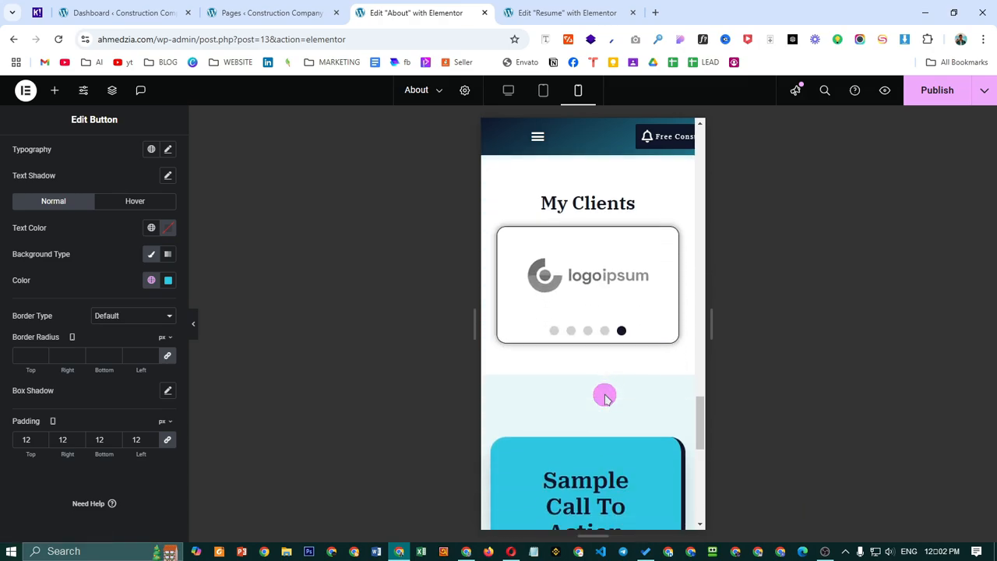
pyautogui.scroll(-8, 604, 398)
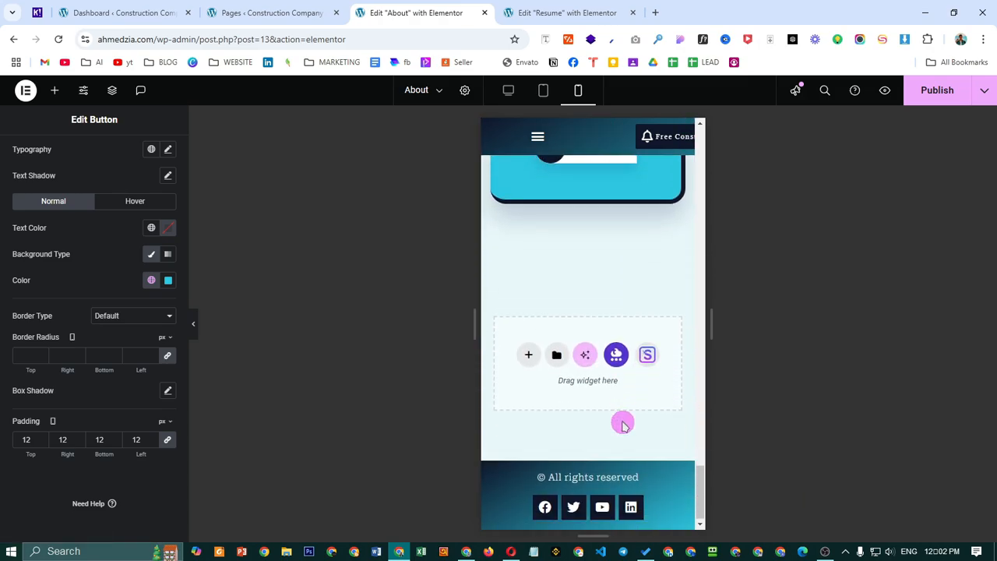
pyautogui.click(940, 93)
# Open the site header above the About Me banner for editing in mobile view.
pyautogui.scroll(7, 588, 343)
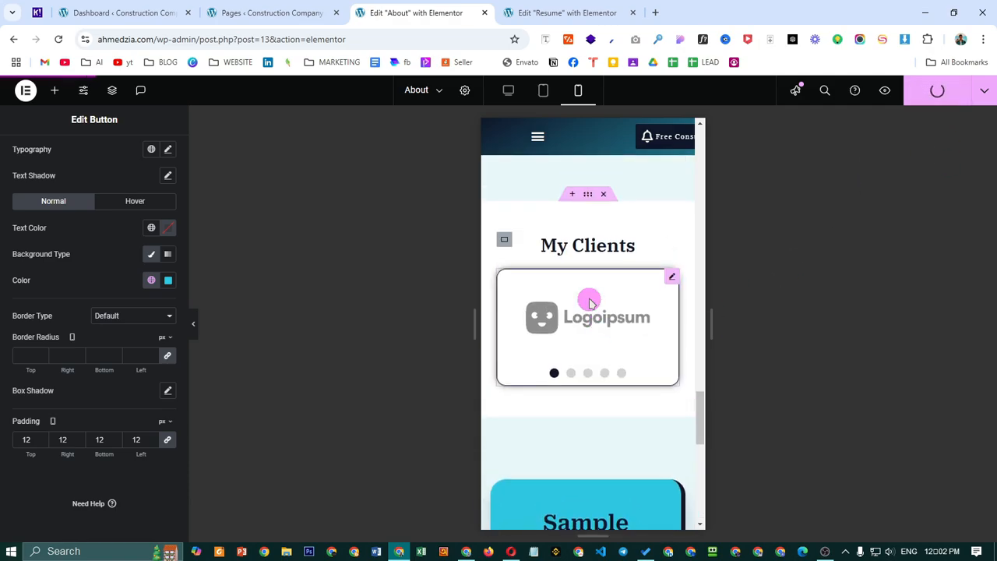
pyautogui.scroll(10, 590, 303)
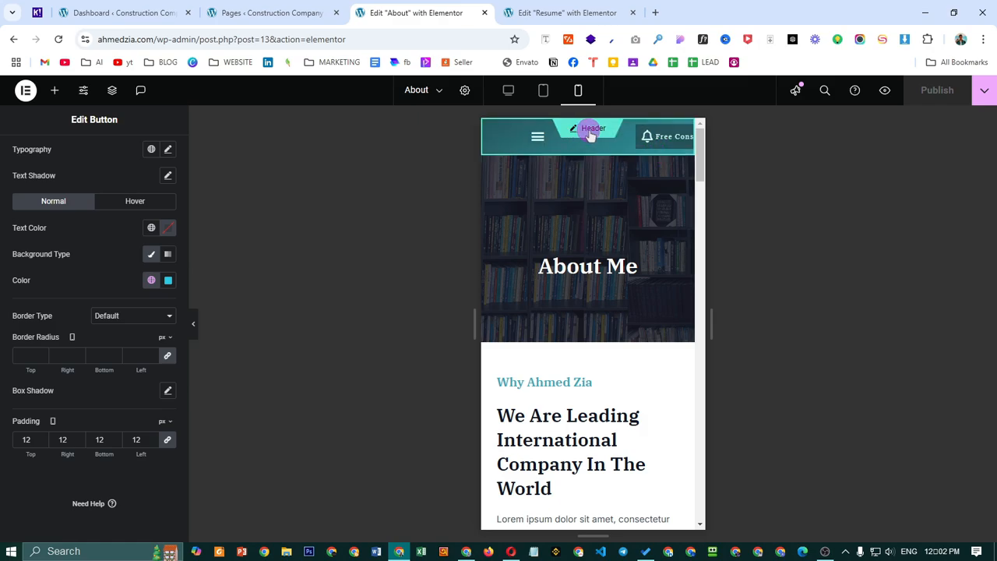
pyautogui.click(590, 131)
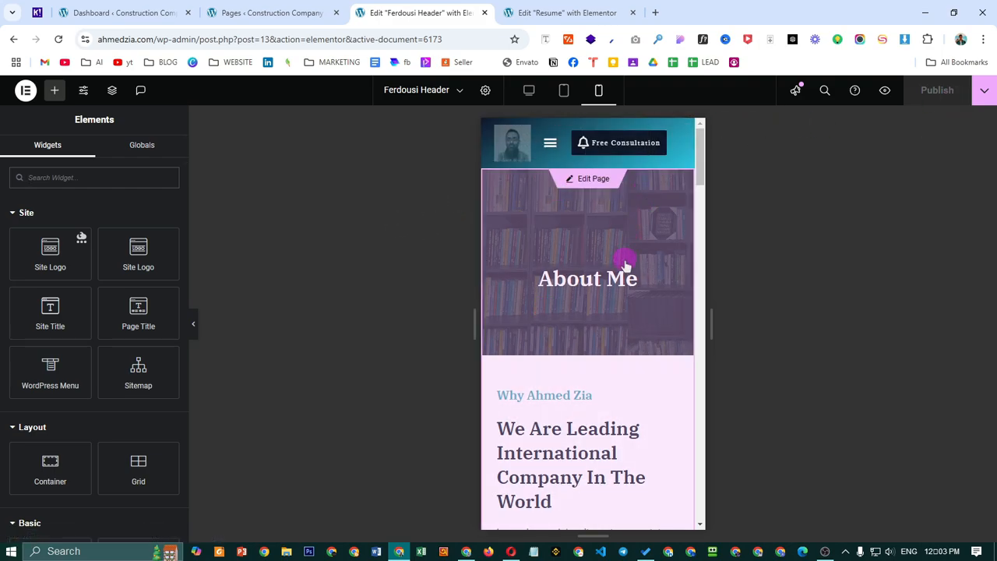
# Switch from the site header to editing the Contact Me page.
pyautogui.scroll(-3, 624, 329)
pyautogui.scroll(3, 626, 329)
pyautogui.scroll(-2, 628, 322)
pyautogui.scroll(2, 629, 347)
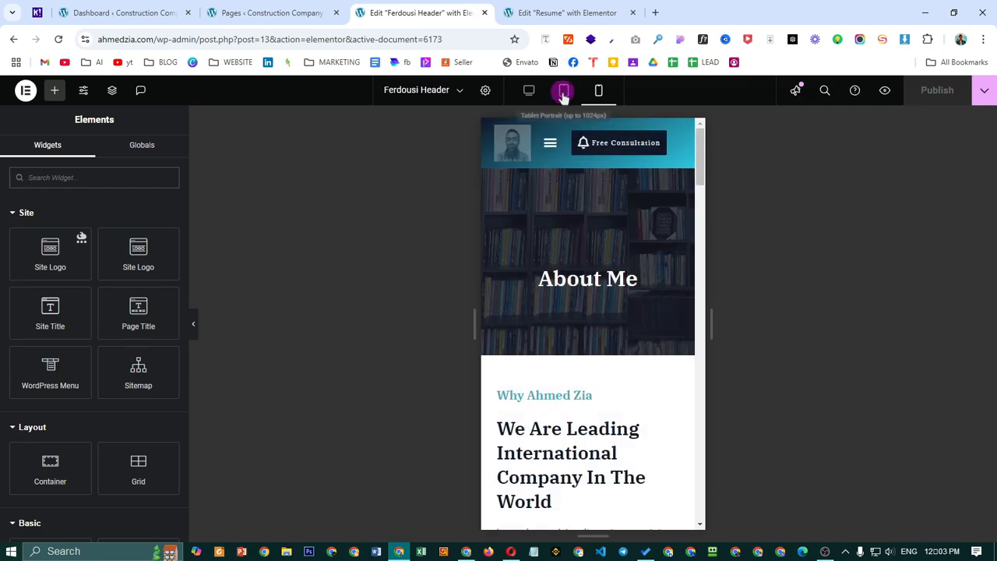
pyautogui.click(441, 91)
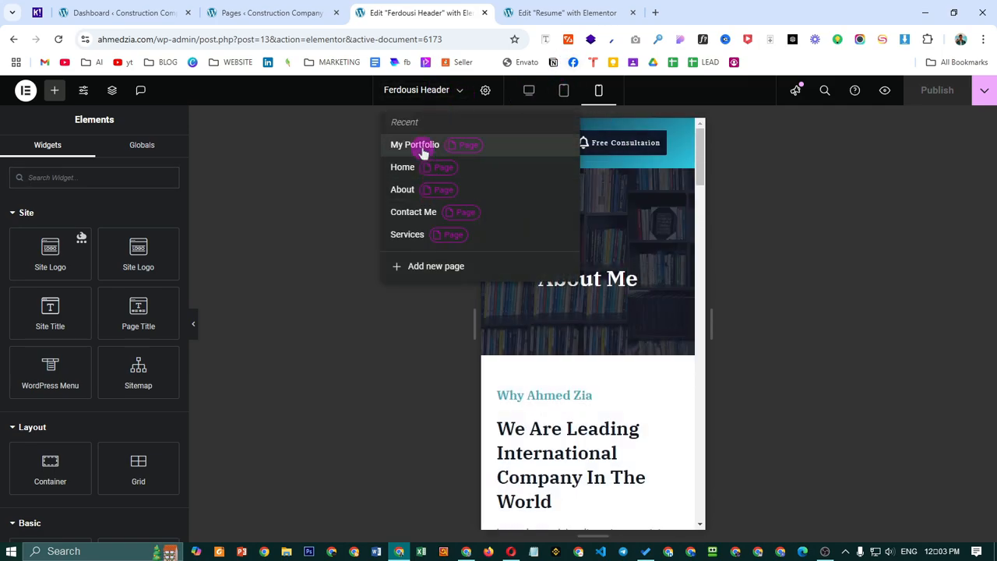
pyautogui.click(411, 211)
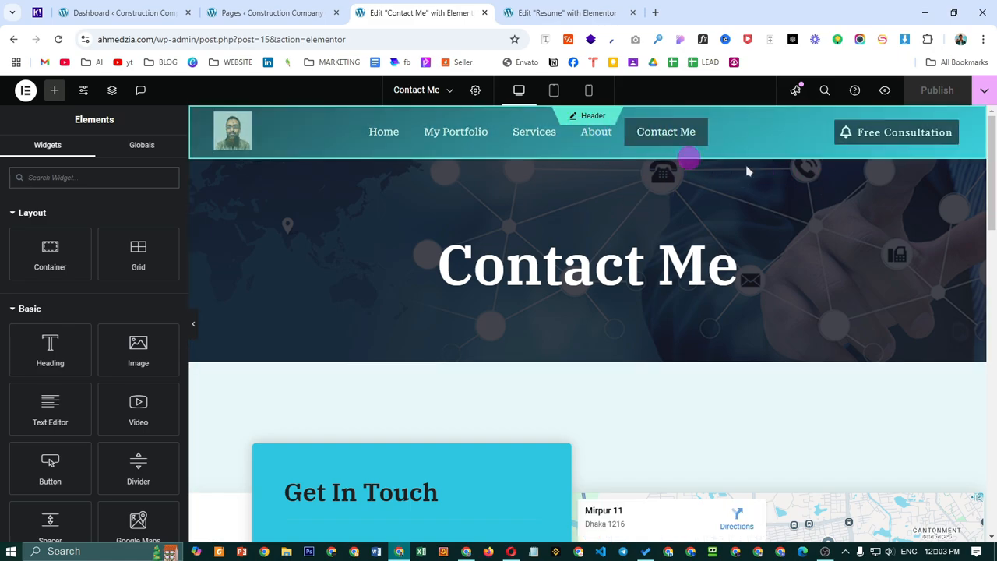
# Examine the Contact Me page's desktop layout at full width, from Get In Touch and the map through the quote form to the footer.
pyautogui.scroll(-3, 631, 260)
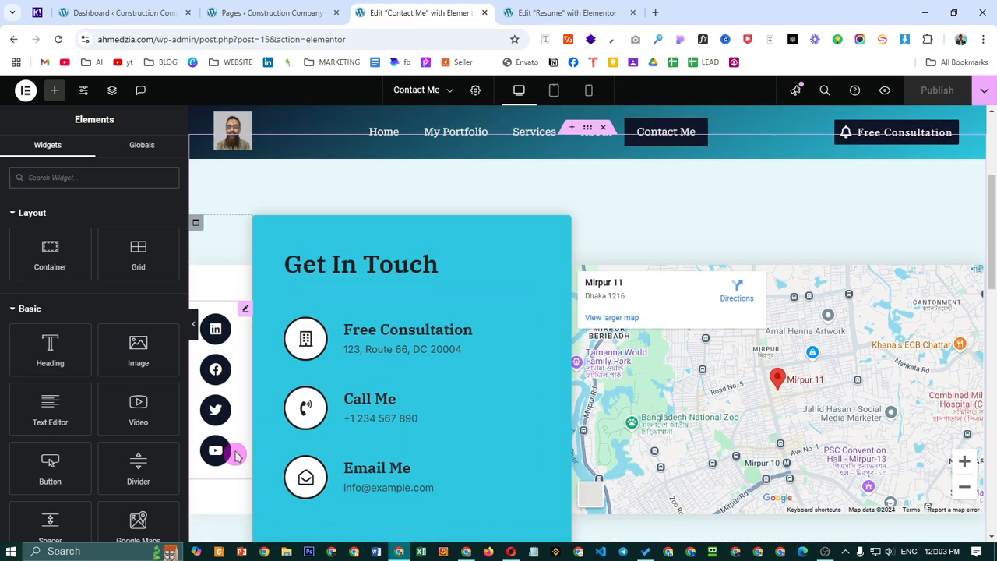
pyautogui.scroll(-1, 219, 390)
pyautogui.click(194, 324)
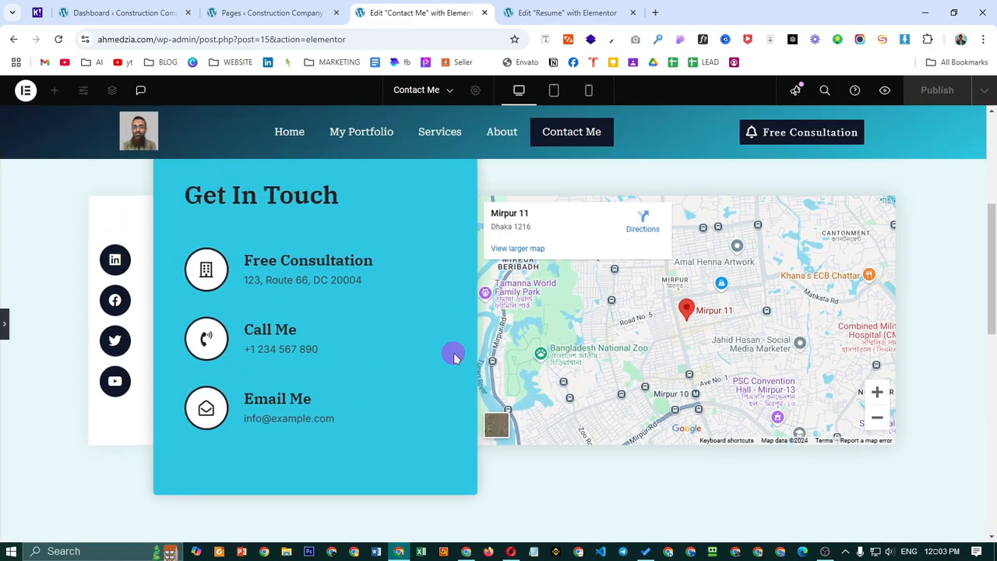
pyautogui.scroll(3, 343, 353)
pyautogui.scroll(-1, 171, 362)
pyautogui.scroll(-1, 134, 401)
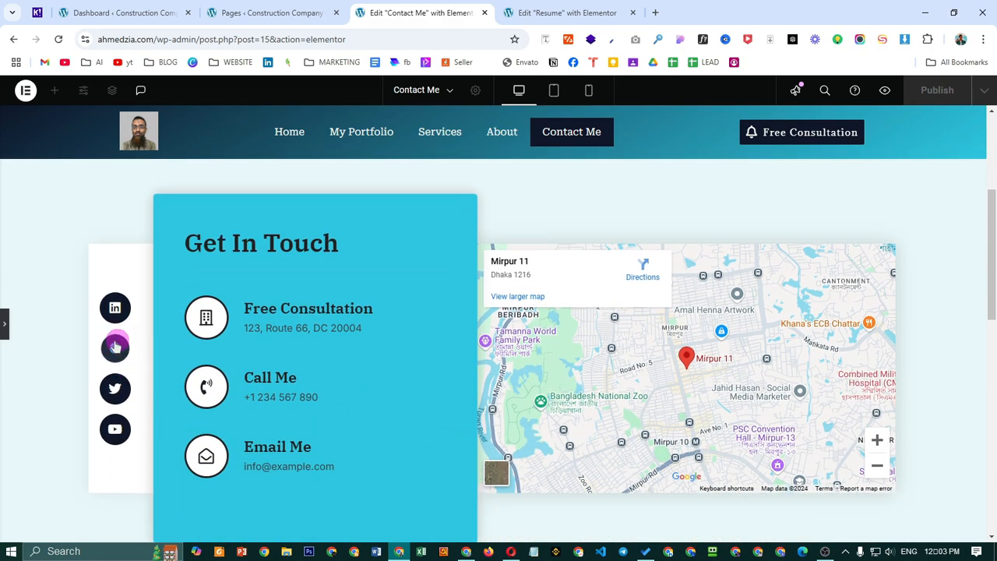
pyautogui.scroll(-1, 414, 275)
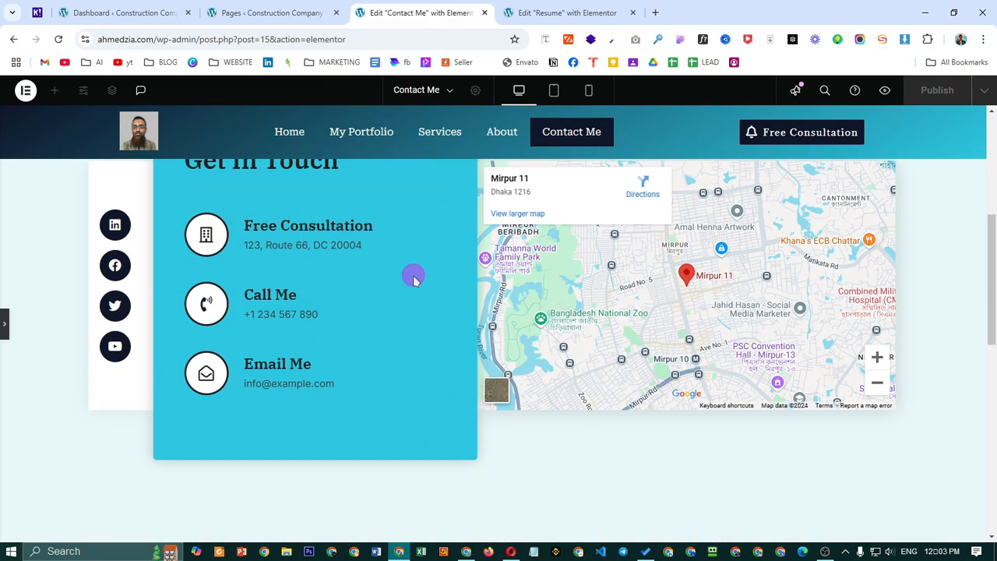
pyautogui.scroll(1, 360, 402)
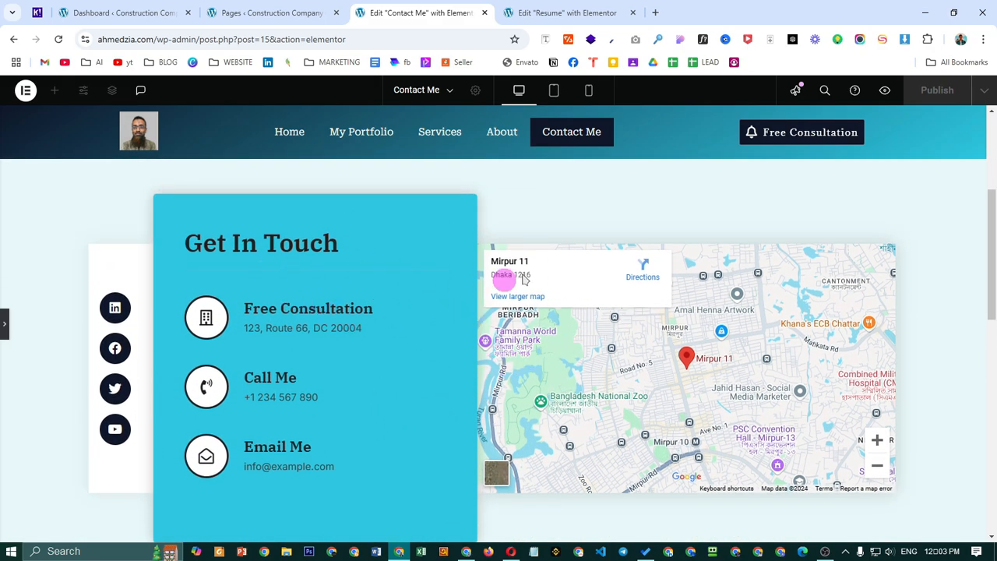
pyautogui.scroll(-1, 524, 280)
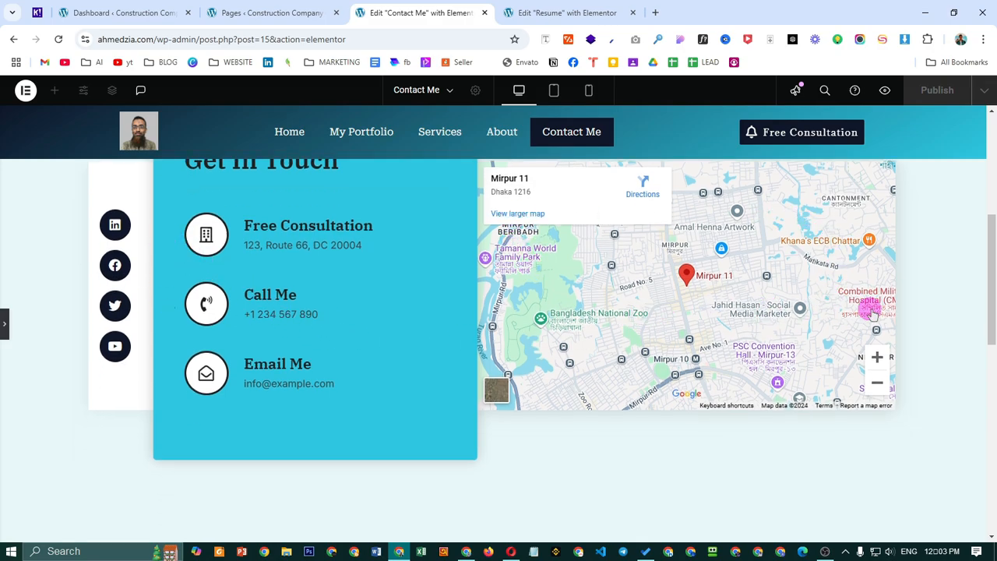
pyautogui.scroll(1, 469, 392)
pyautogui.scroll(-5, 421, 395)
pyautogui.scroll(5, 623, 401)
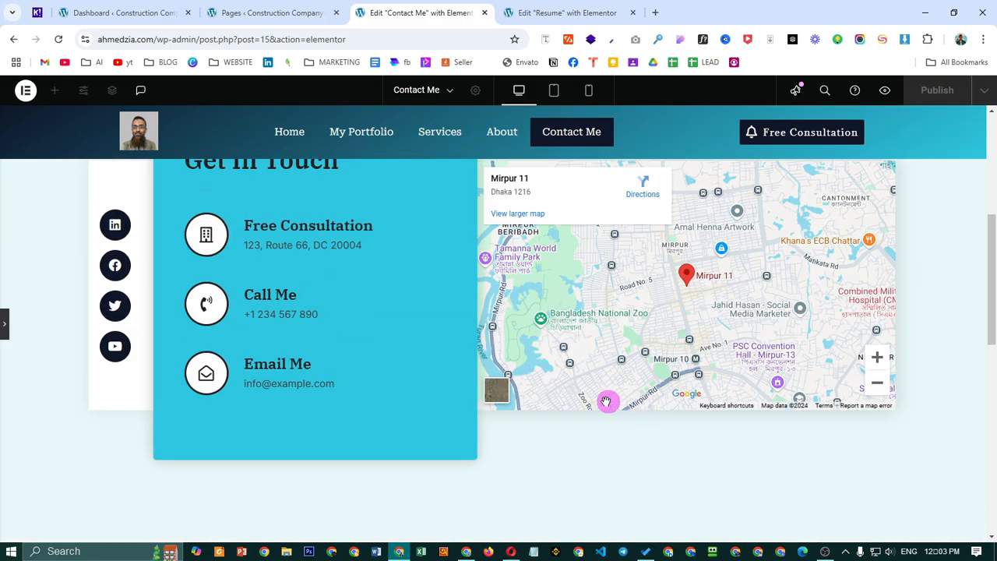
pyautogui.scroll(-5, 561, 381)
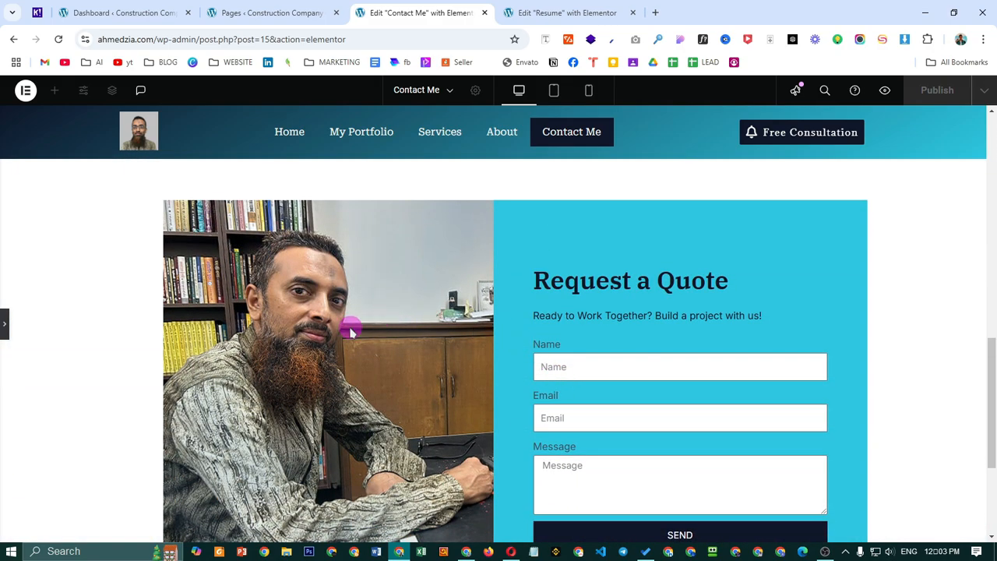
pyautogui.scroll(-3, 350, 331)
pyautogui.scroll(6, 697, 432)
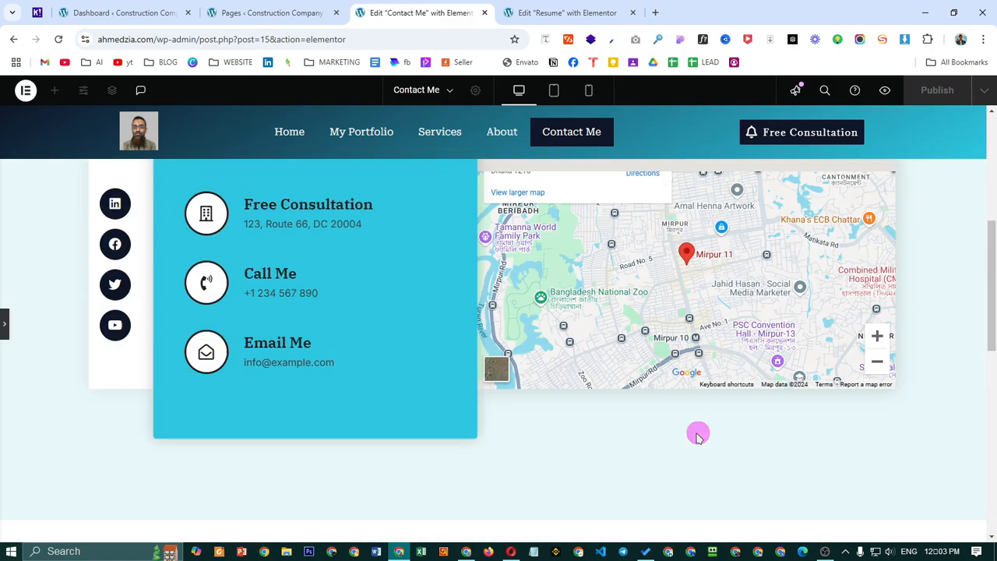
pyautogui.scroll(-5, 635, 320)
pyautogui.scroll(-2, 636, 320)
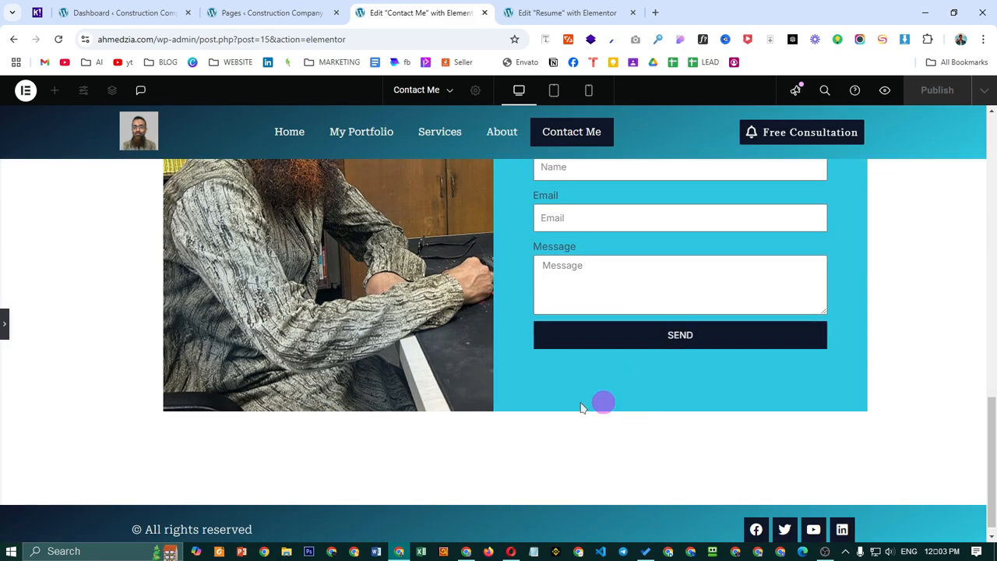
pyautogui.scroll(10, 601, 403)
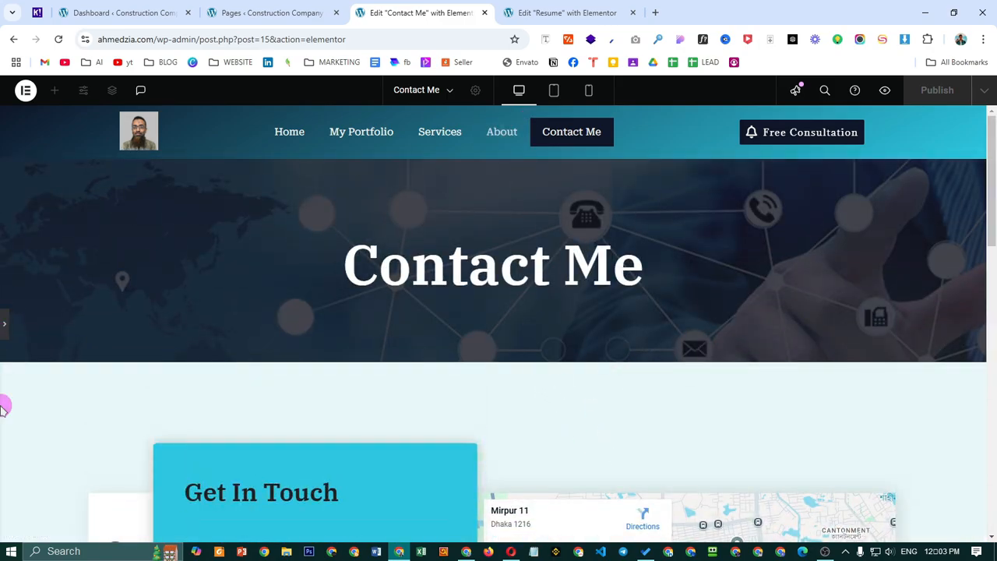
pyautogui.click(4, 331)
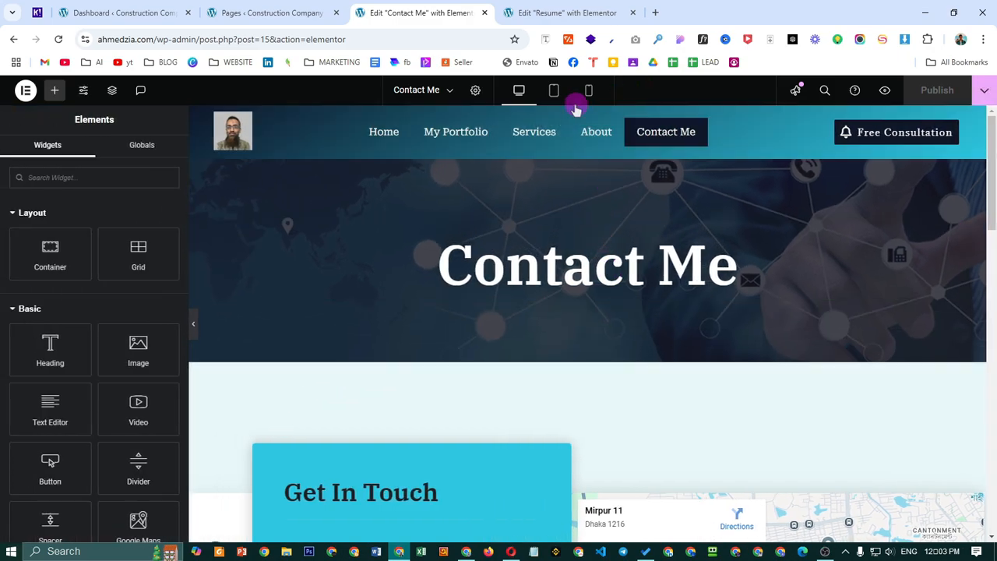
# In tablet view, toggle the linking of the Contact Me heading's padding values and review its style settings.
pyautogui.click(553, 91)
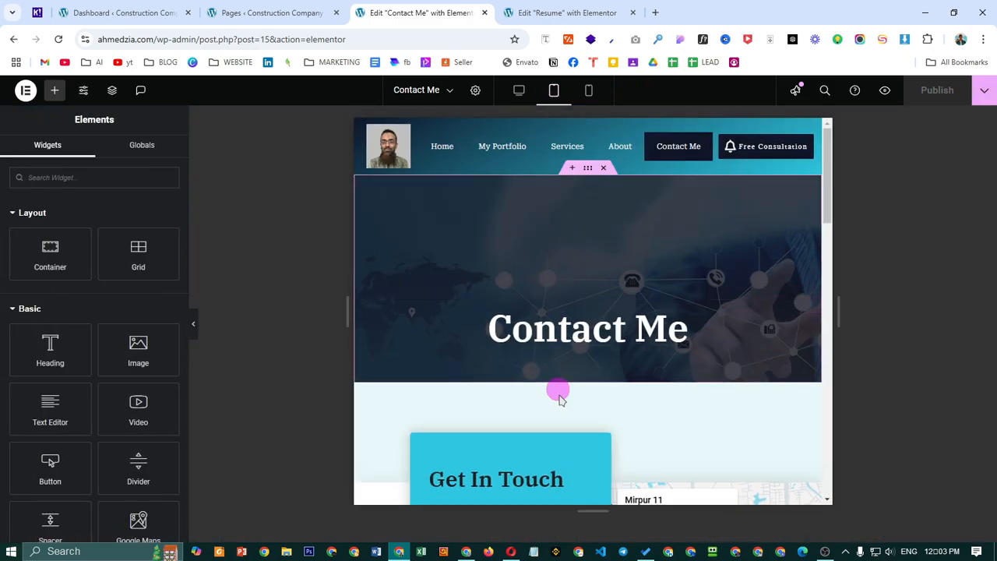
pyautogui.click(813, 310)
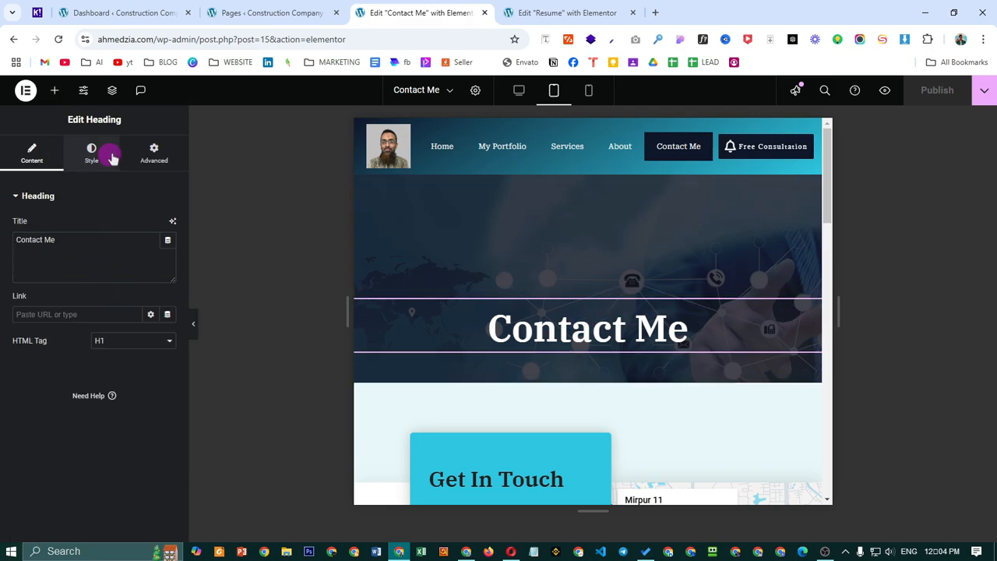
pyautogui.click(154, 151)
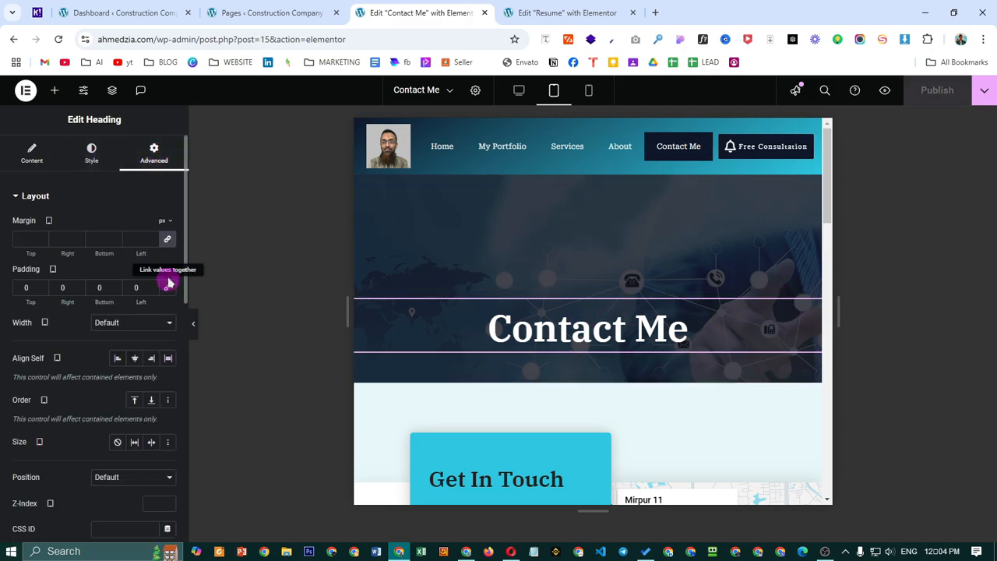
pyautogui.click(169, 283)
pyautogui.click(39, 152)
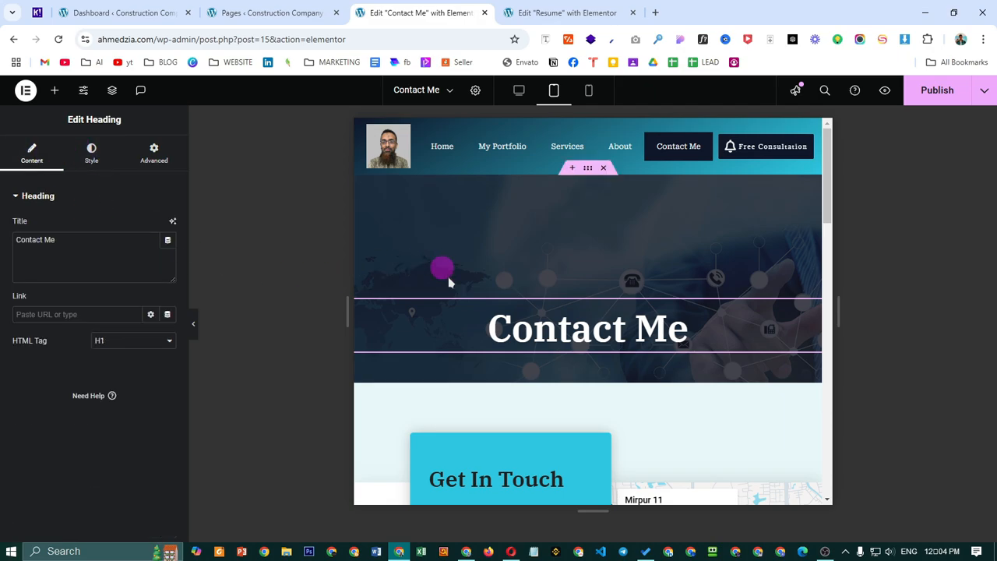
pyautogui.scroll(-1, 605, 338)
pyautogui.scroll(1, 612, 320)
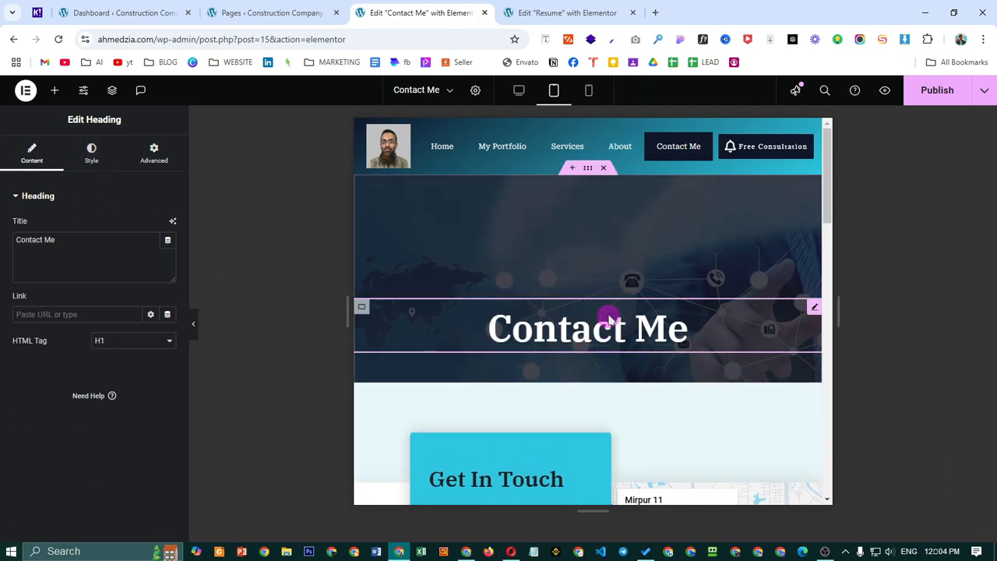
pyautogui.click(91, 153)
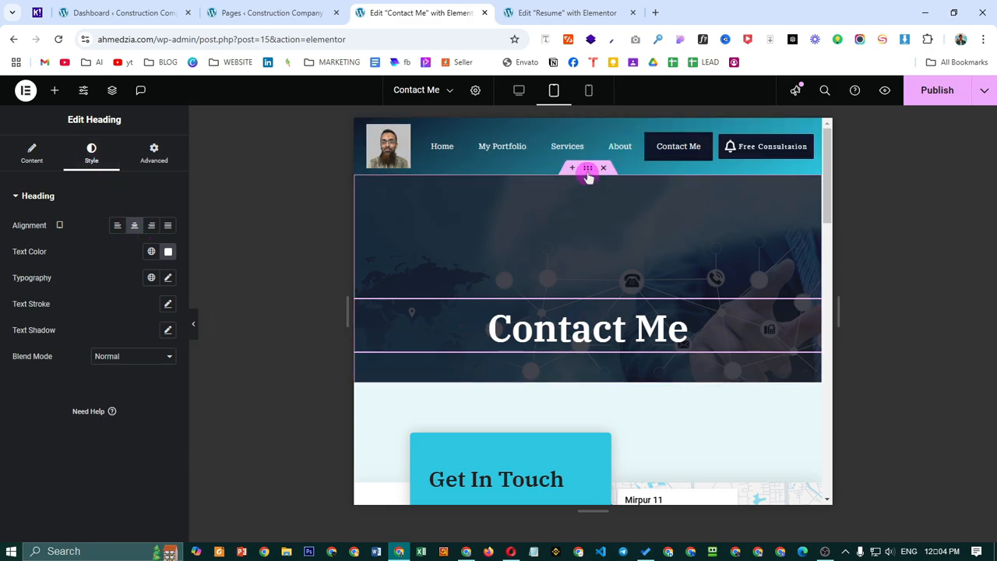
# Set the Contact Me banner container's tablet minimum height to 300 px with its content justified to the center.
pyautogui.click(588, 170)
pyautogui.scroll(-1, 86, 351)
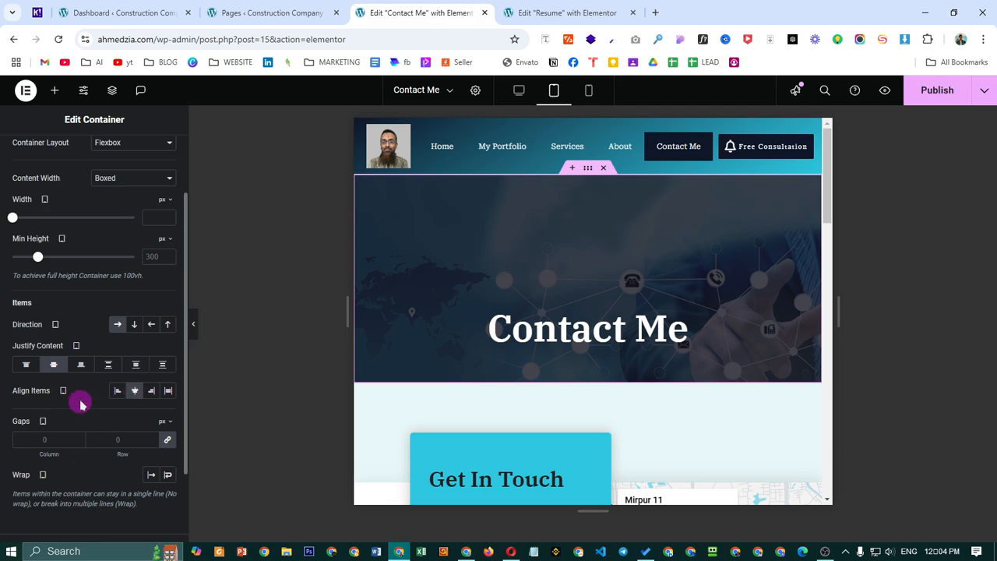
pyautogui.click(52, 366)
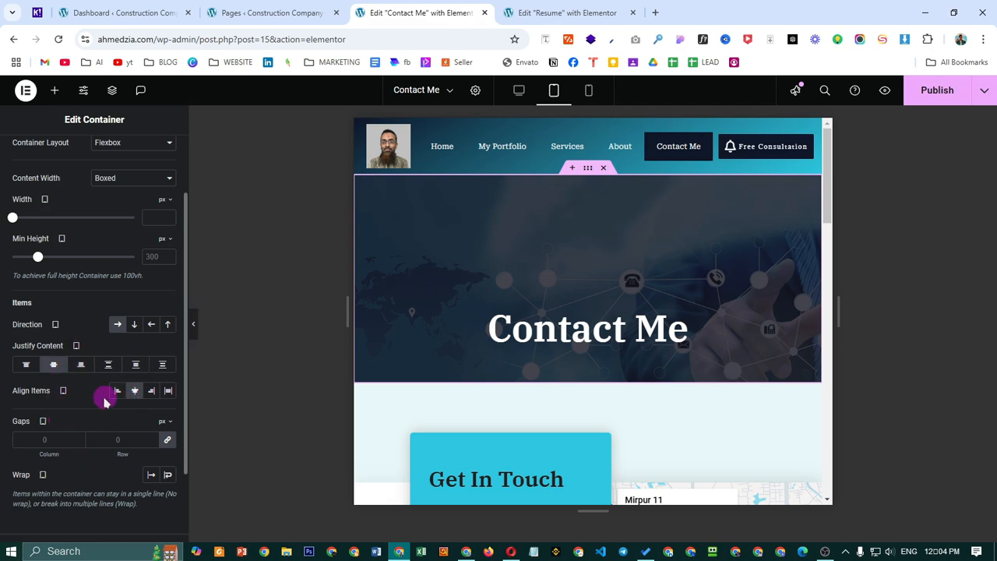
pyautogui.scroll(1, 127, 324)
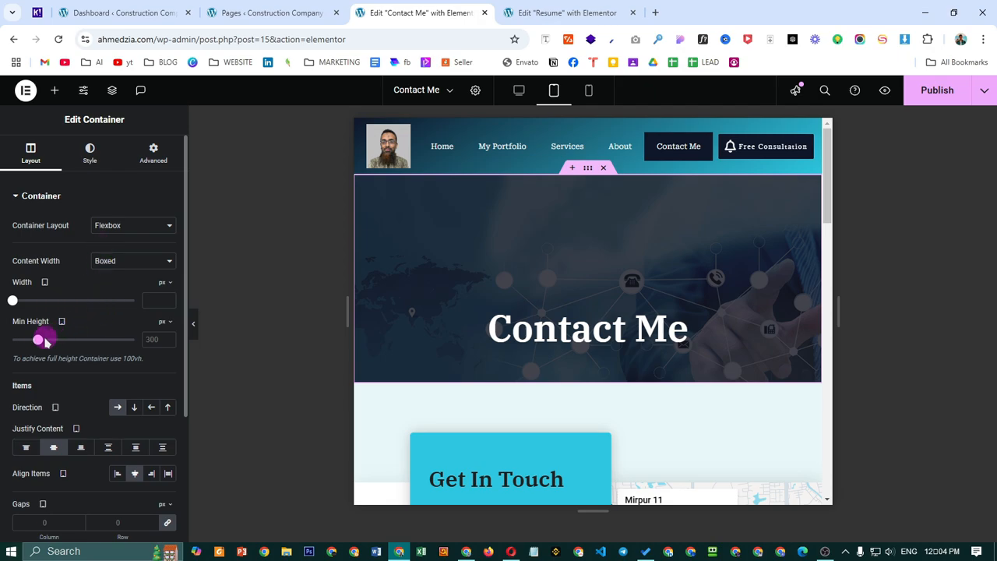
pyautogui.moveTo(44, 350)
pyautogui.mouseDown()
pyautogui.moveTo(62, 346)
pyautogui.moveTo(47, 355)
pyautogui.mouseUp()
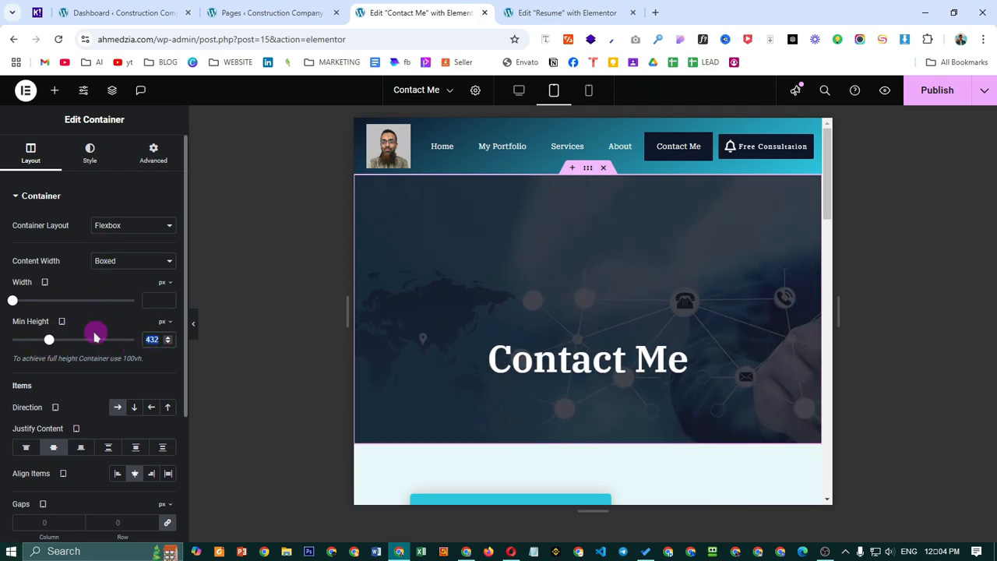
pyautogui.write('300')
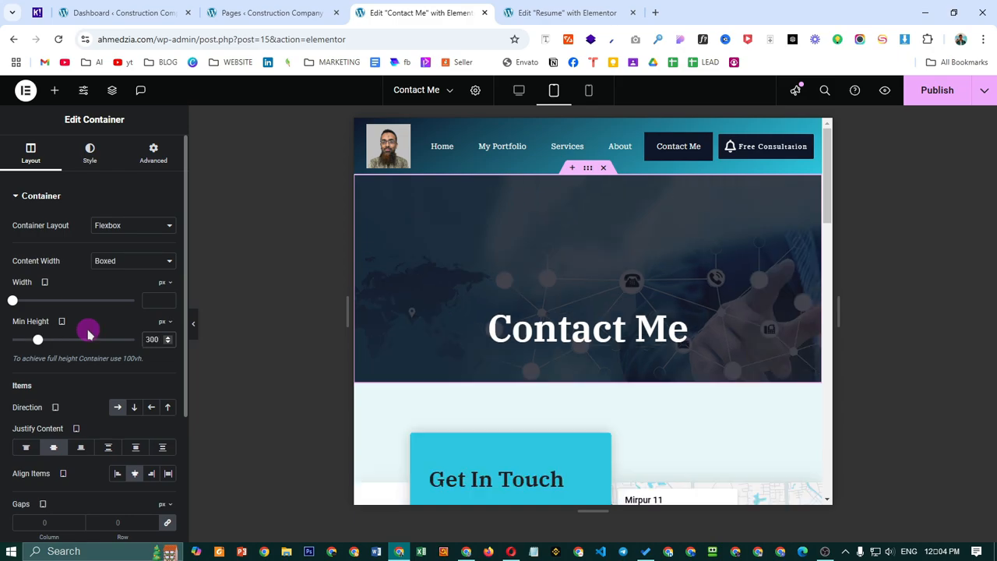
# Set the Contact Me banner container's tablet padding to 150 px on the top and bottom, and publish the page.
pyautogui.scroll(-3, 127, 249)
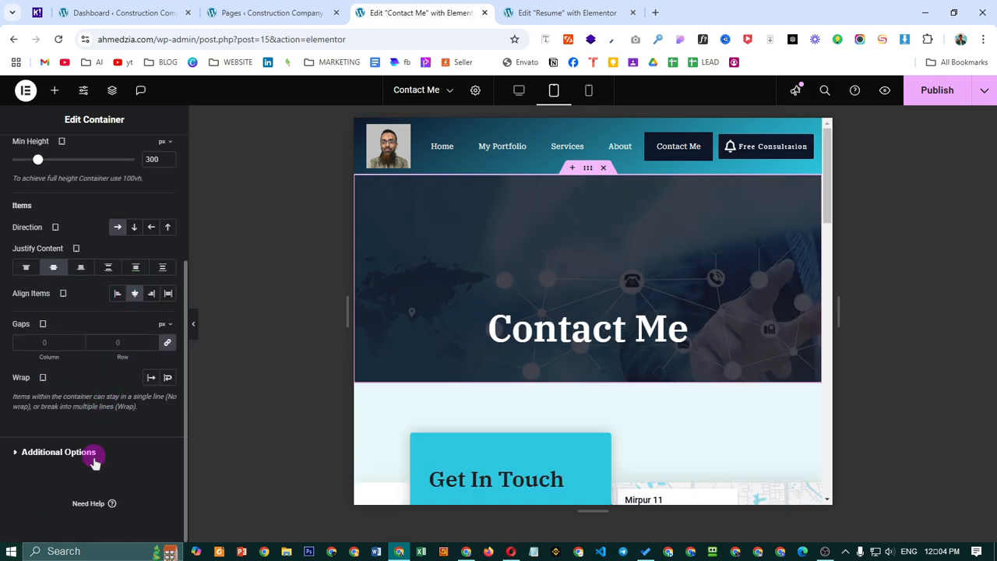
pyautogui.click(59, 452)
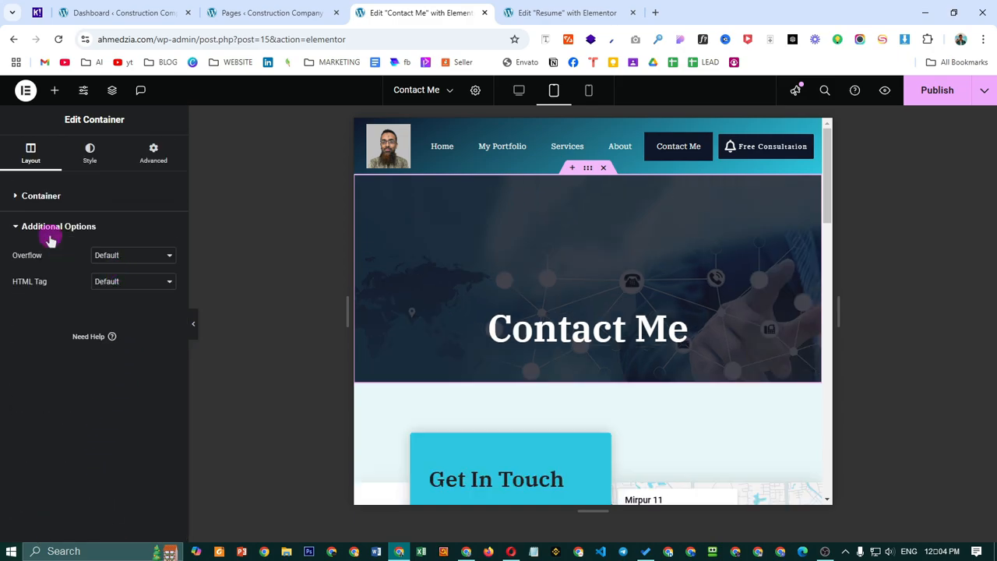
pyautogui.click(26, 198)
pyautogui.scroll(-3, 94, 389)
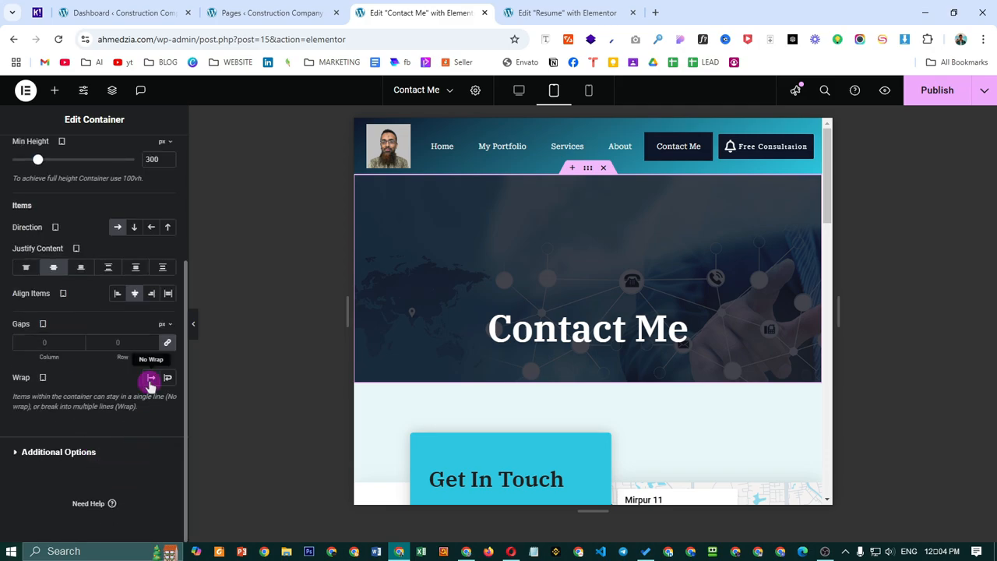
pyautogui.scroll(3, 152, 265)
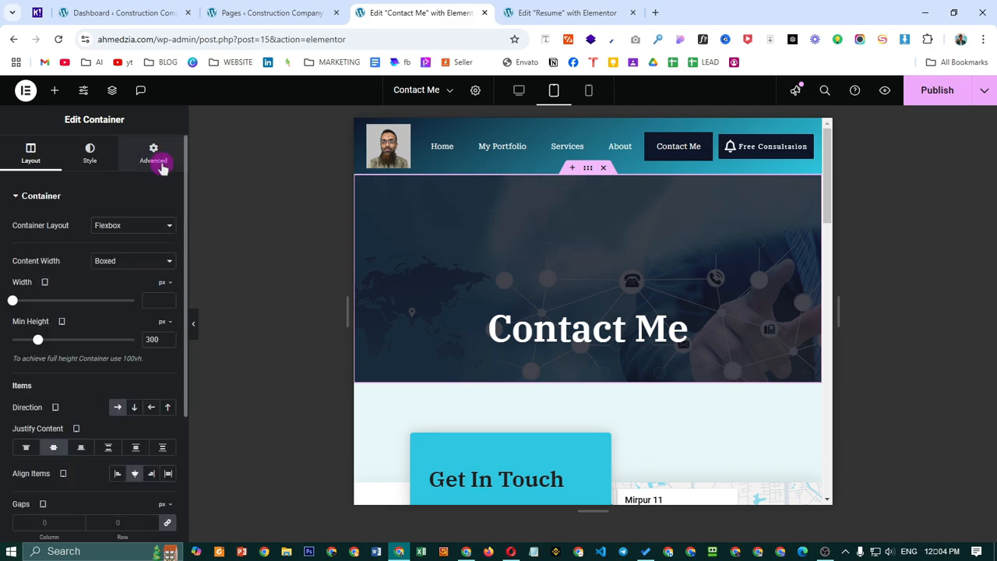
pyautogui.click(154, 155)
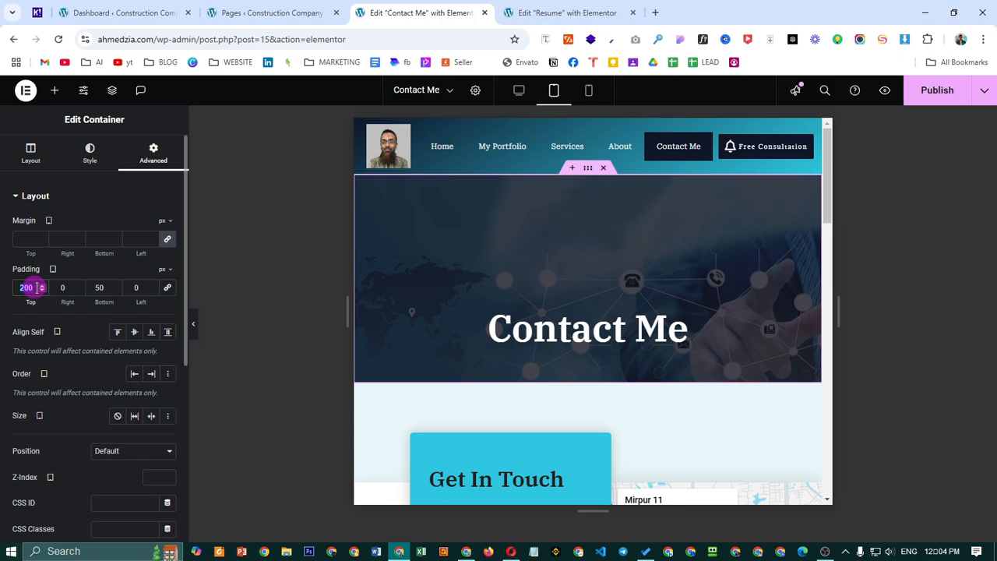
pyautogui.write('150')
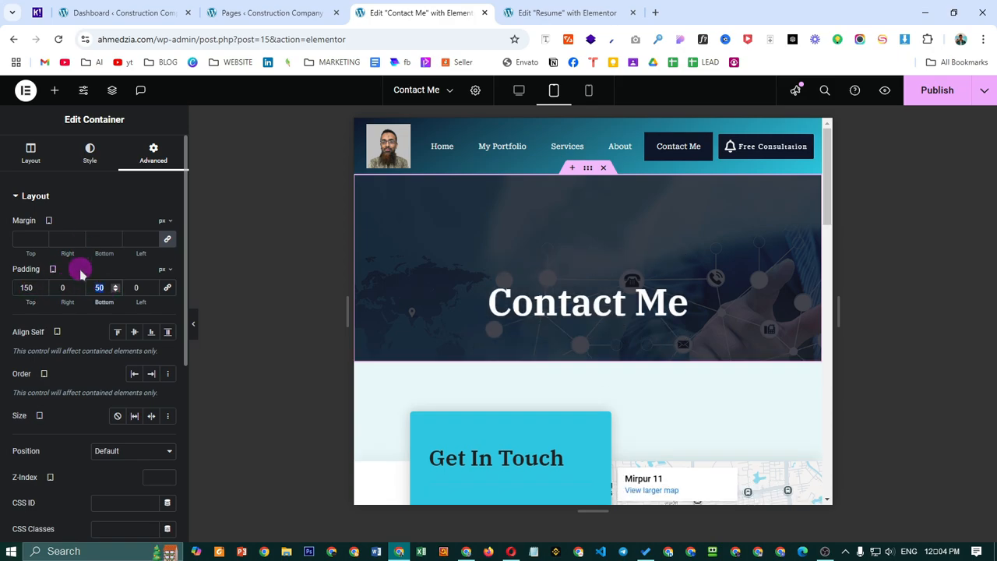
pyautogui.write('150')
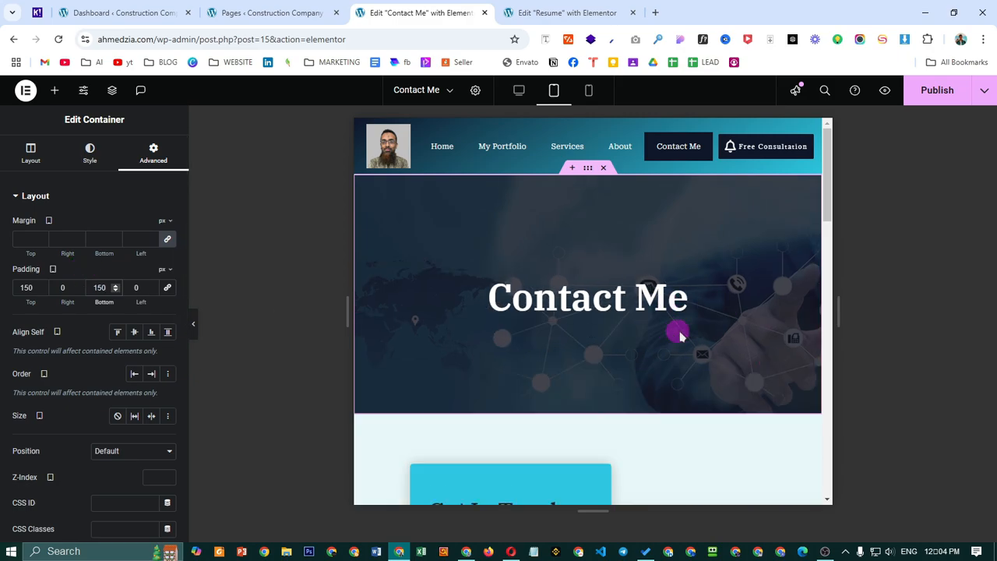
pyautogui.click(939, 92)
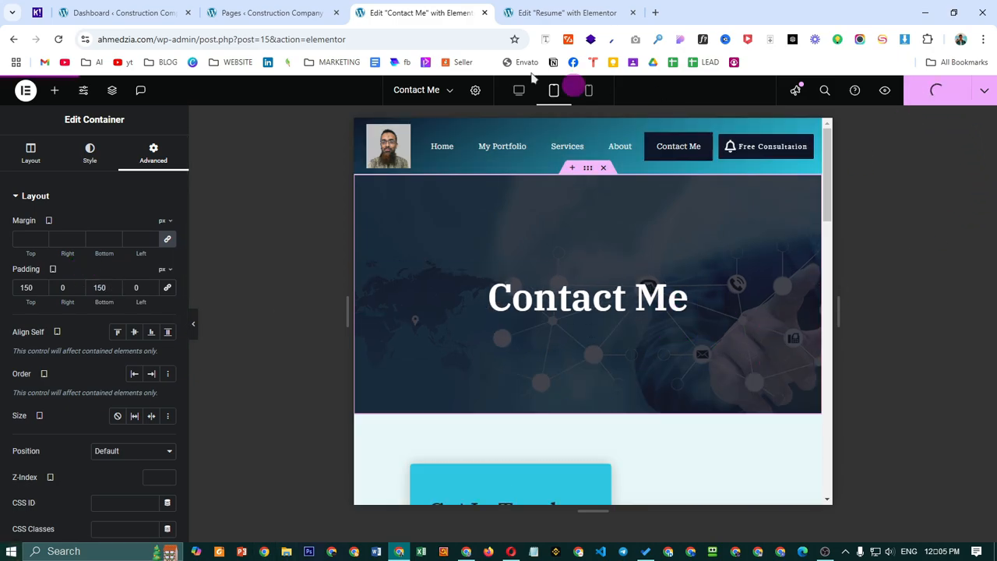
# Examine the Contact Me page's tablet layout from the Get In Touch card and map through the photo to the Request a Quote form.
pyautogui.scroll(-1, 598, 293)
pyautogui.scroll(-2, 597, 292)
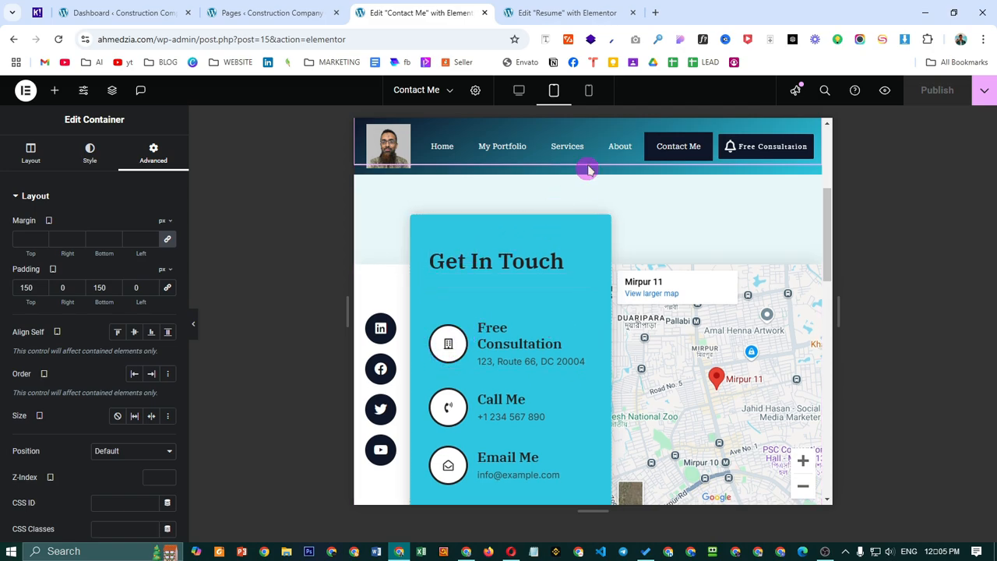
pyautogui.scroll(-1, 634, 296)
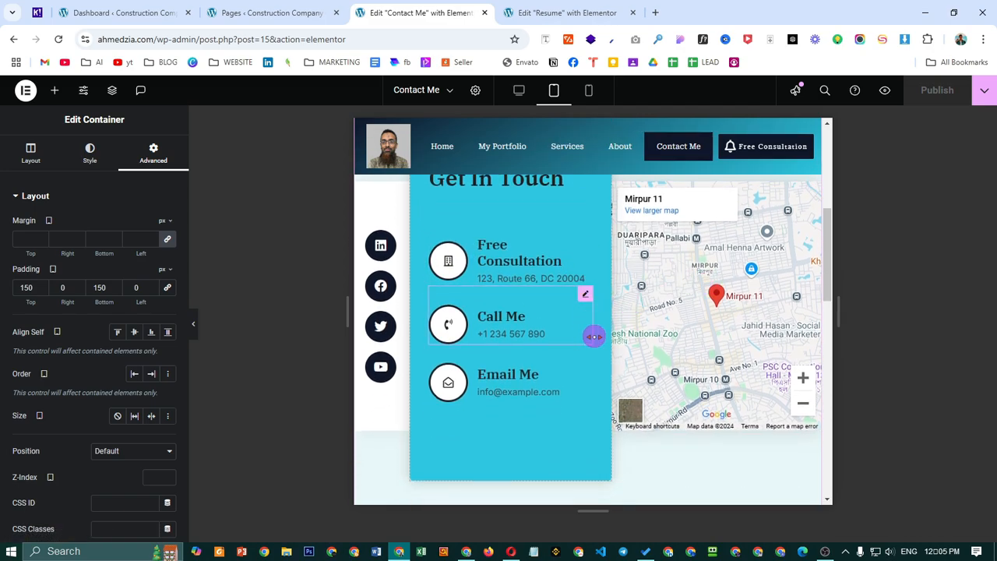
pyautogui.scroll(1, 472, 359)
pyautogui.scroll(-1, 660, 315)
pyautogui.scroll(-7, 660, 316)
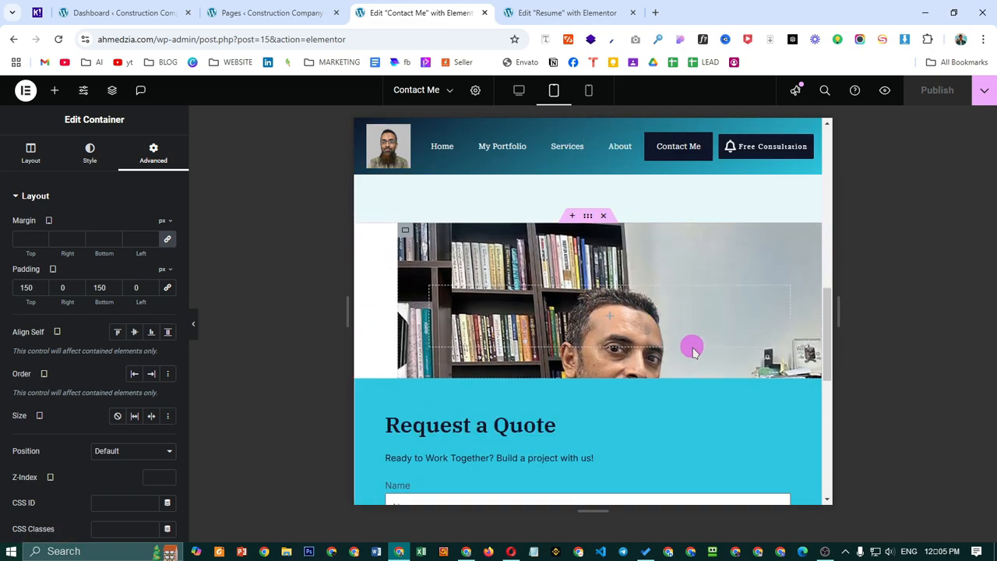
pyautogui.scroll(3, 546, 397)
pyautogui.scroll(-5, 597, 293)
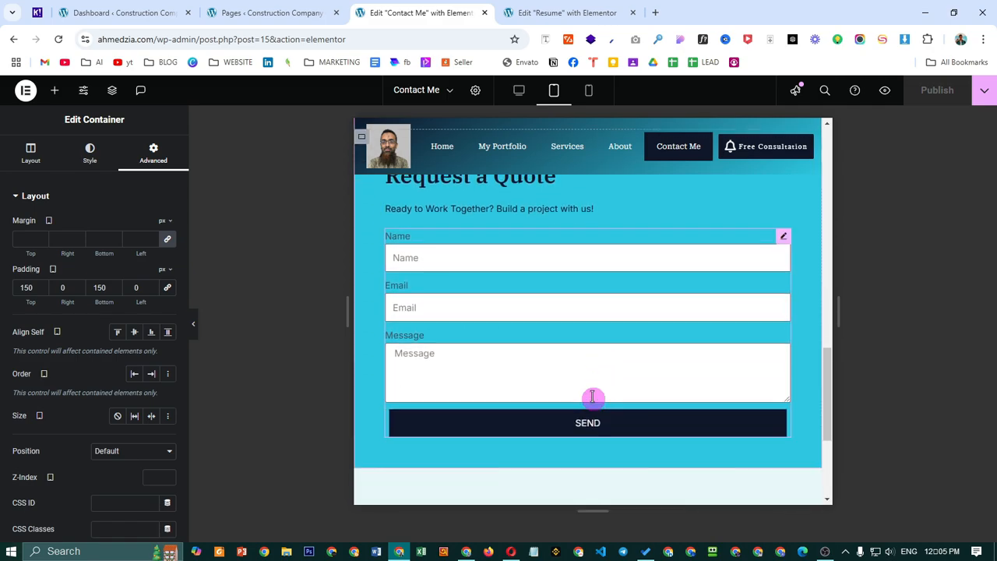
pyautogui.scroll(3, 590, 342)
pyautogui.scroll(3, 689, 433)
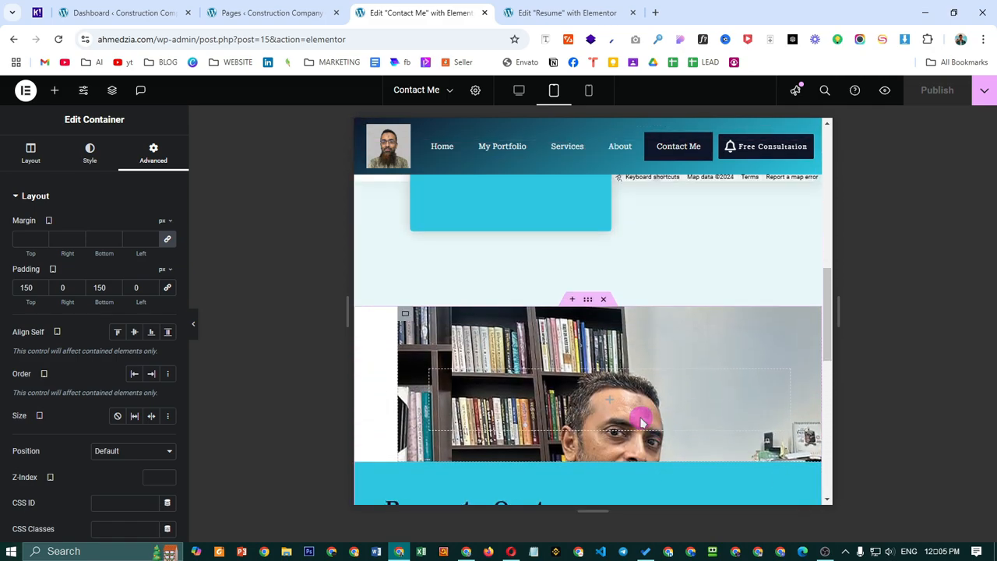
pyautogui.scroll(-2, 642, 417)
pyautogui.scroll(2, 641, 416)
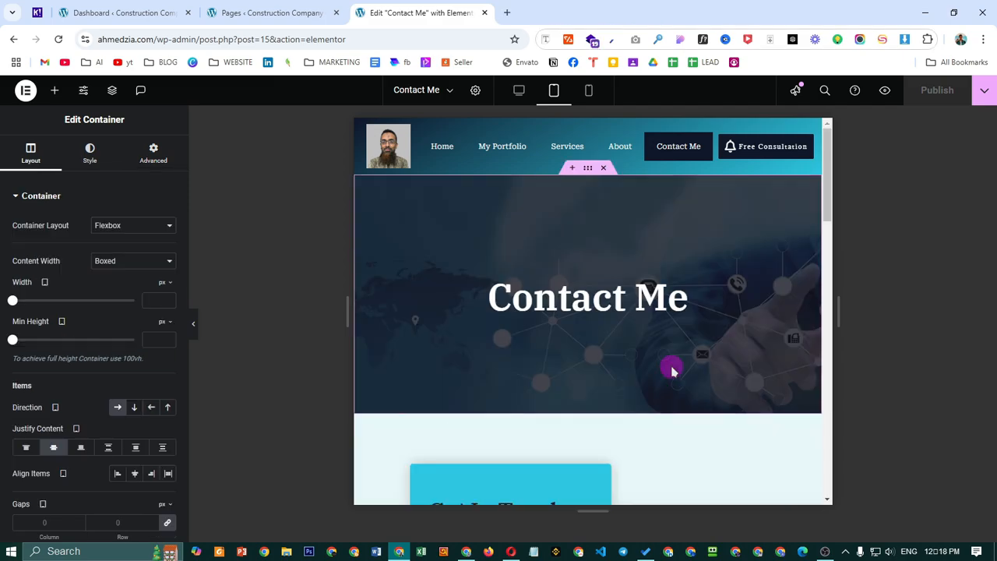
pyautogui.scroll(-8, 674, 382)
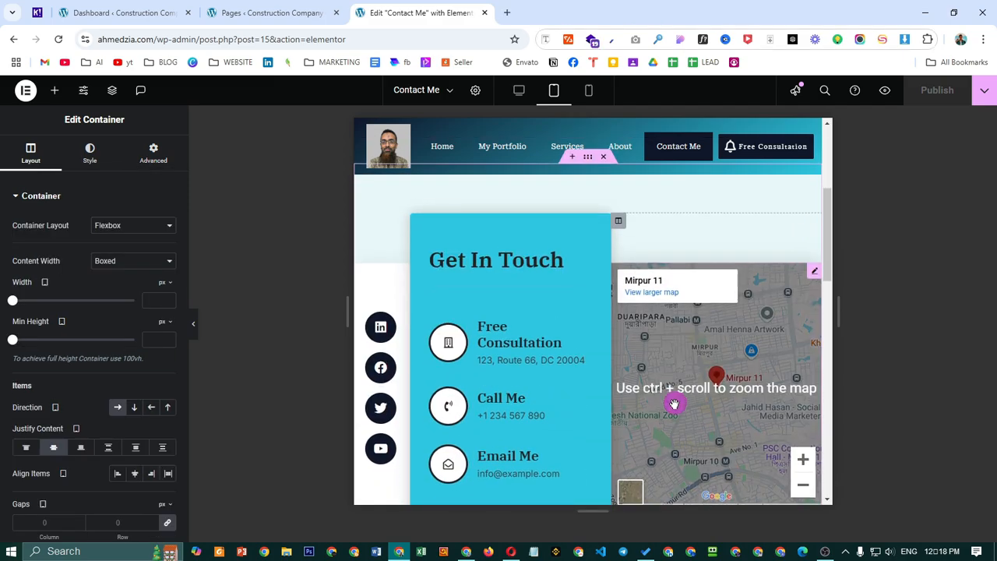
pyautogui.scroll(-3, 675, 404)
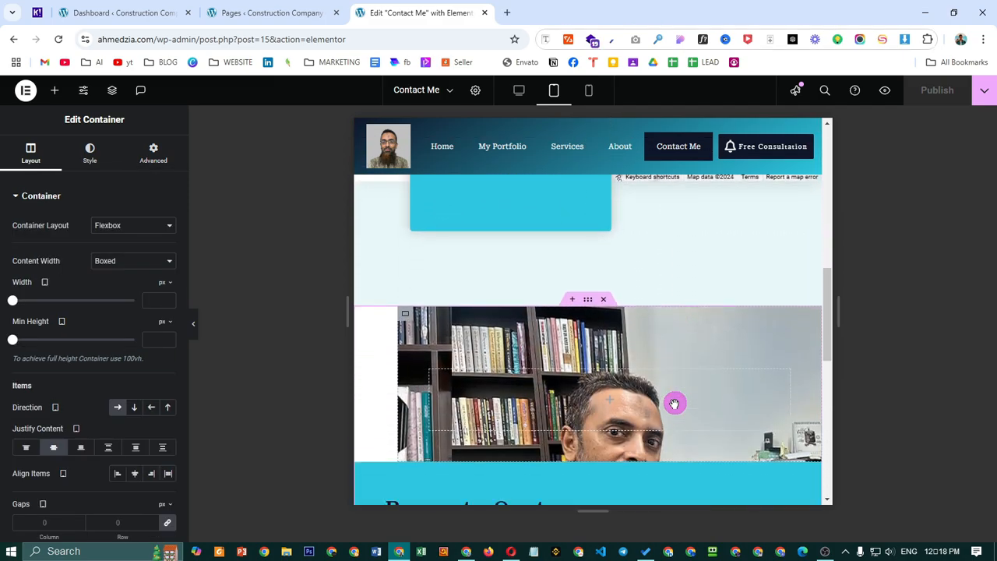
pyautogui.scroll(2, 652, 414)
pyautogui.scroll(-3, 652, 415)
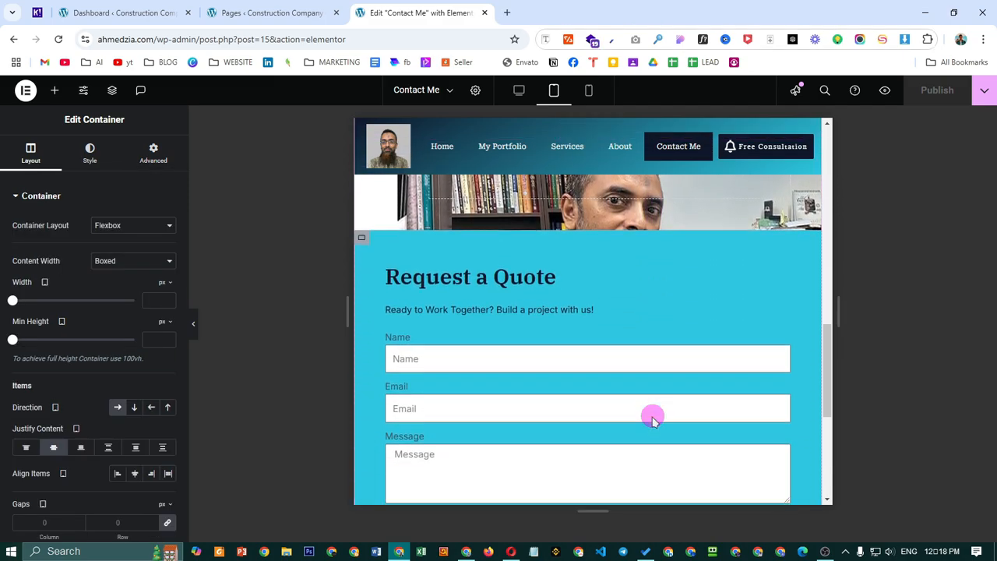
pyautogui.scroll(3, 657, 421)
pyautogui.scroll(-1, 668, 416)
pyautogui.scroll(-5, 668, 421)
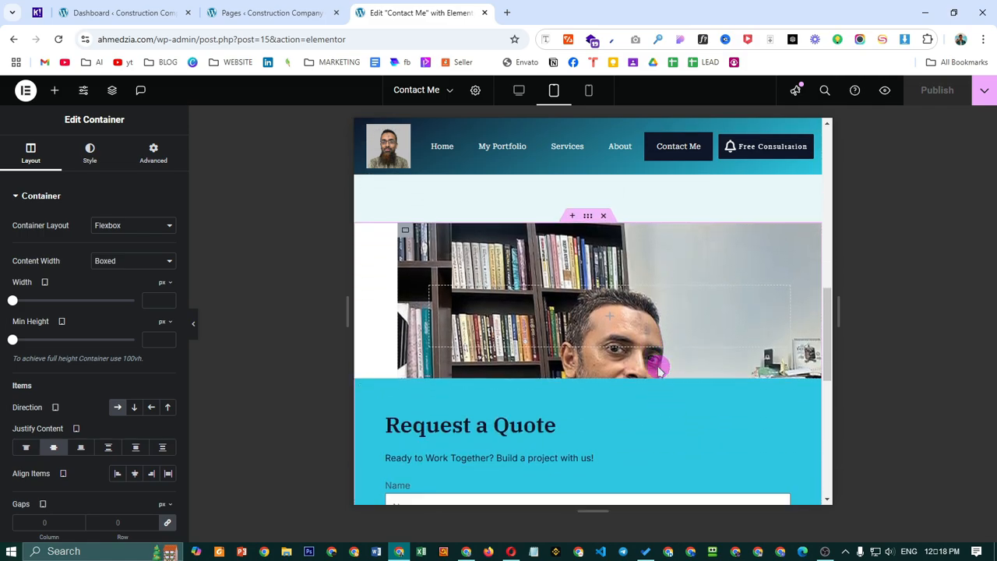
pyautogui.scroll(3, 646, 468)
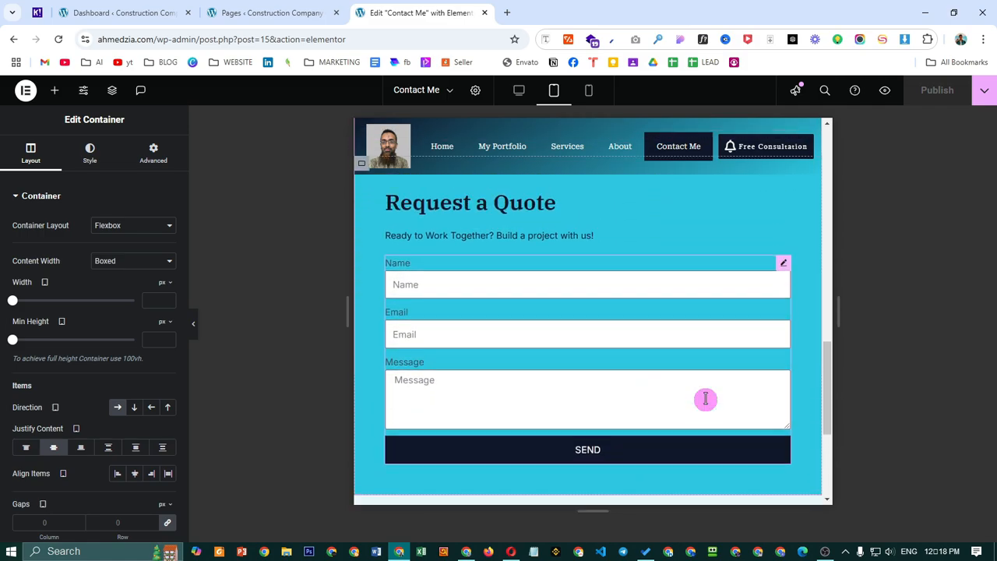
pyautogui.scroll(-2, 588, 372)
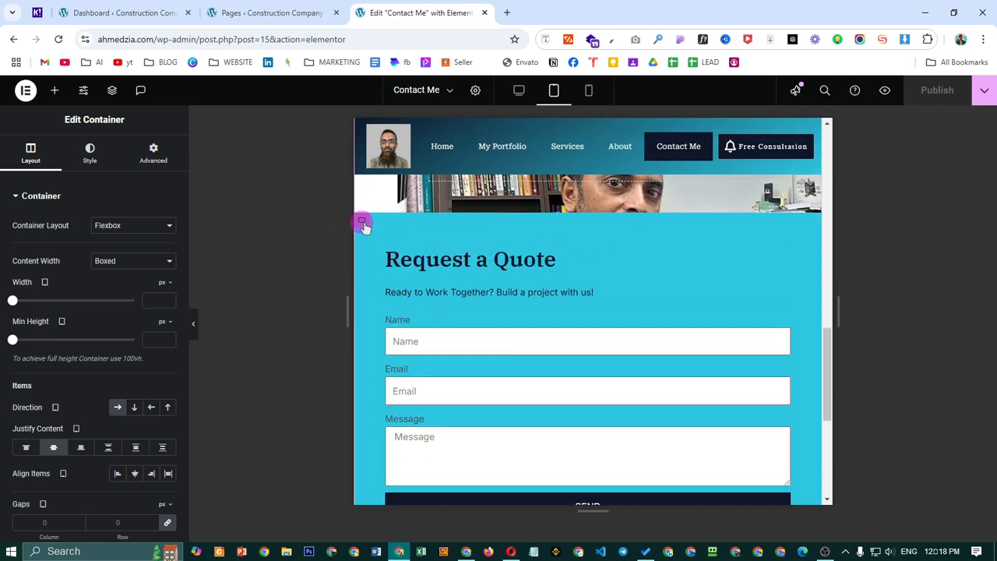
# Unlink the Request a Quote container's tablet padding and set its right and left values to 70 px.
pyautogui.click(363, 223)
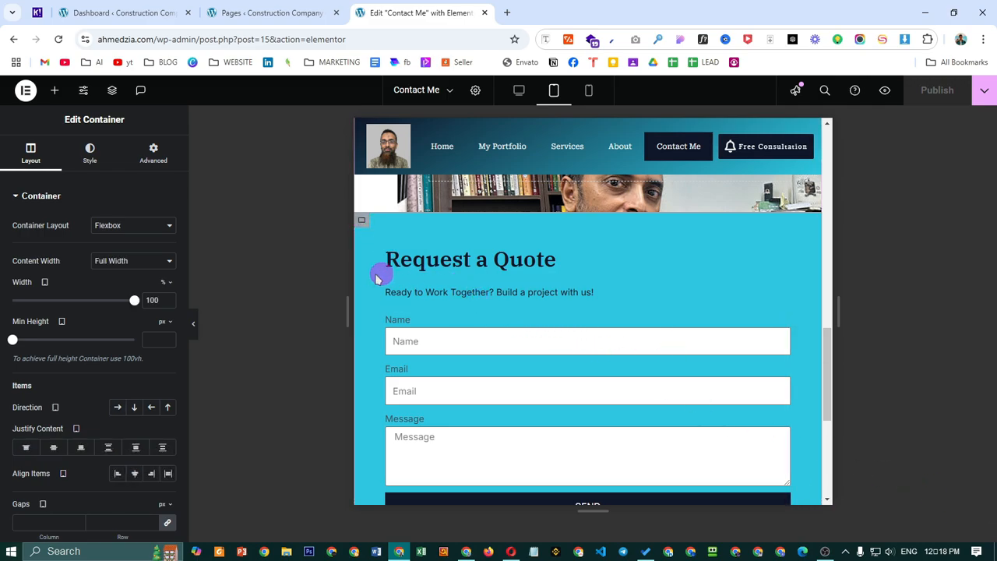
pyautogui.click(142, 160)
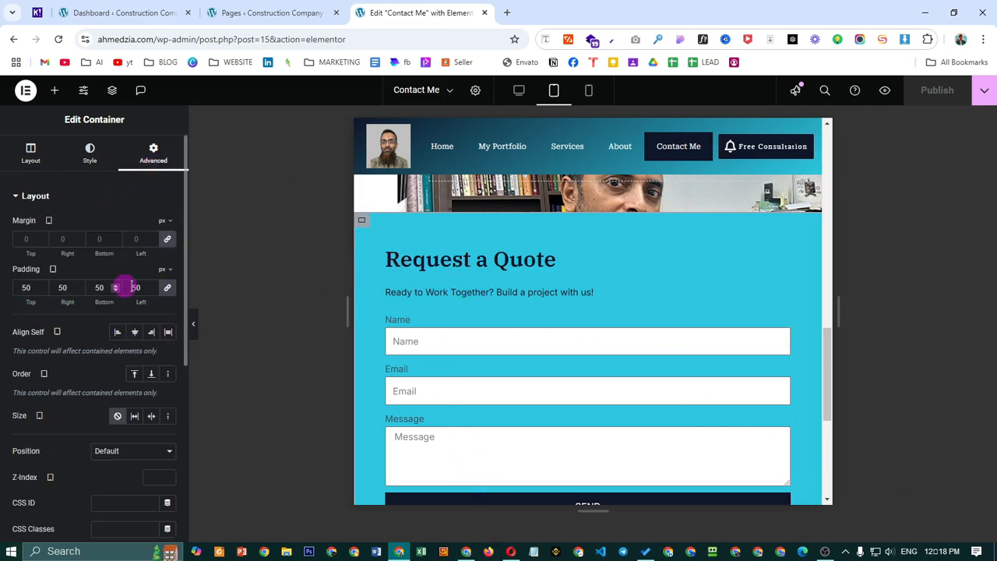
pyautogui.click(167, 287)
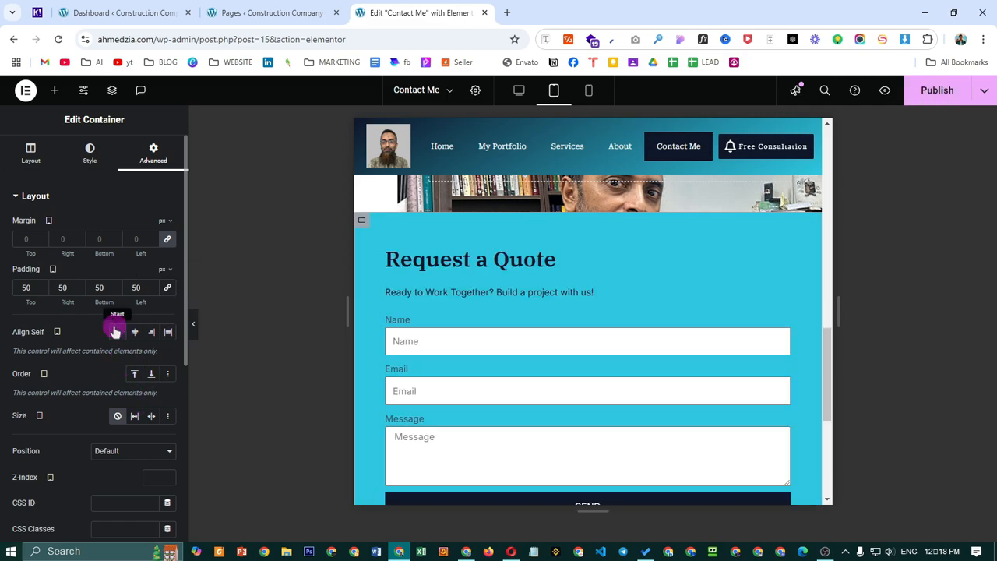
pyautogui.click(61, 288)
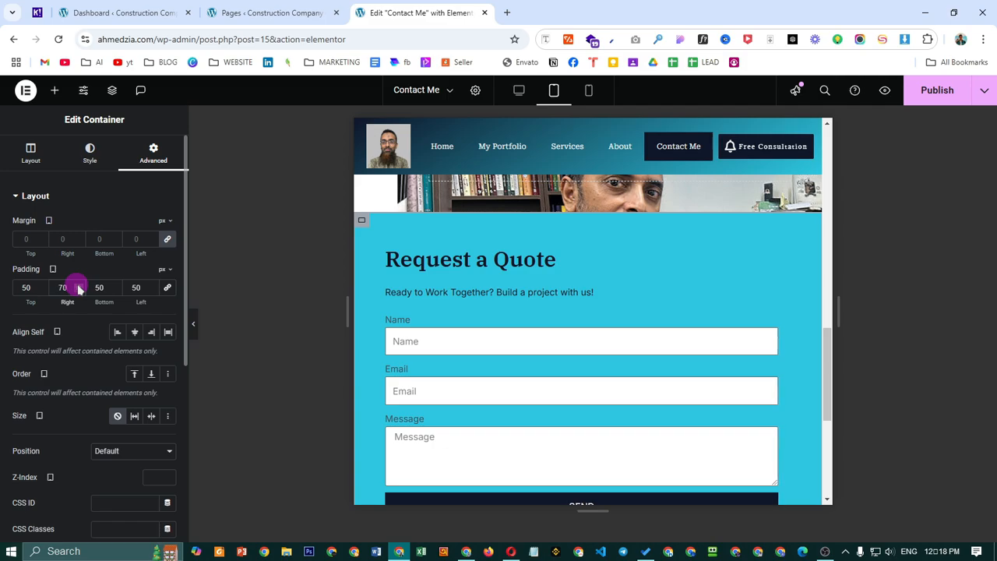
pyautogui.click(143, 288)
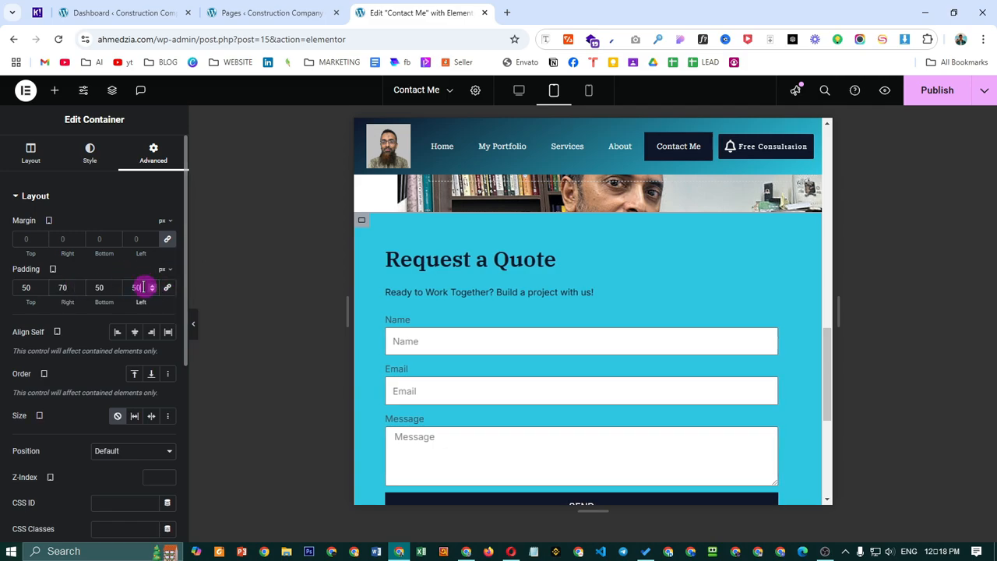
pyautogui.write('70')
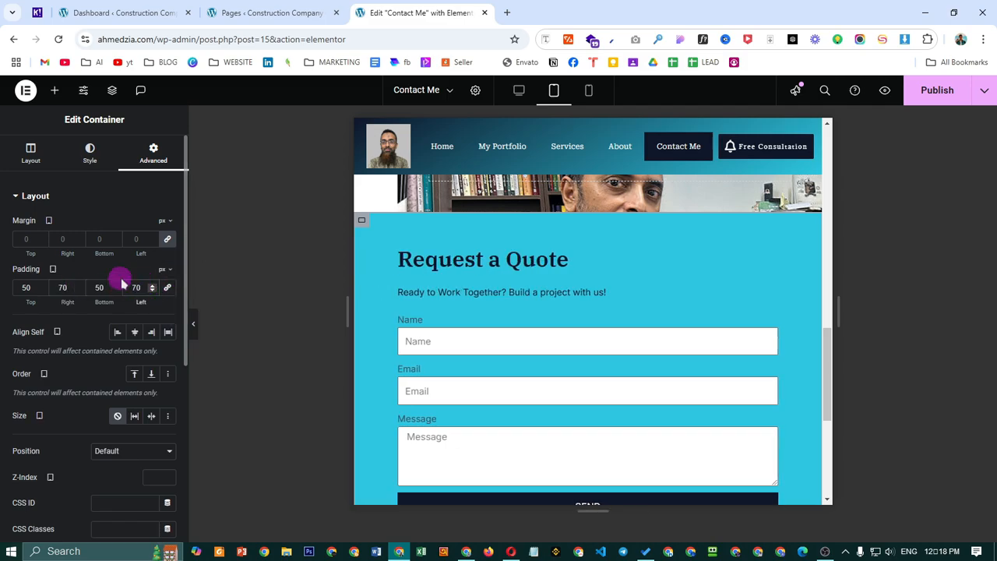
pyautogui.scroll(1, 575, 281)
pyautogui.scroll(-3, 575, 280)
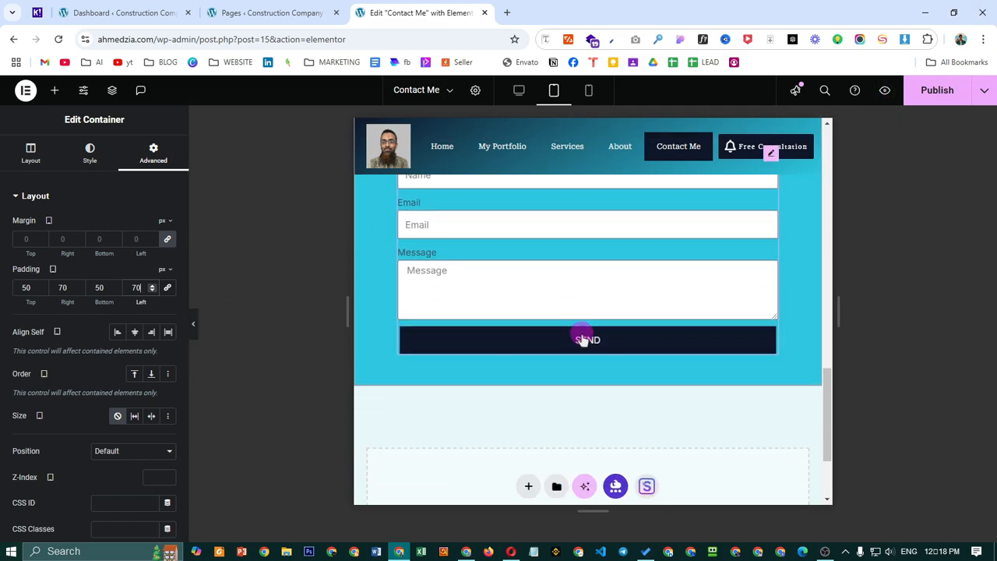
# Try hiding the outer container that holds both the photo and the quote form on tablet portrait.
pyautogui.scroll(4, 577, 335)
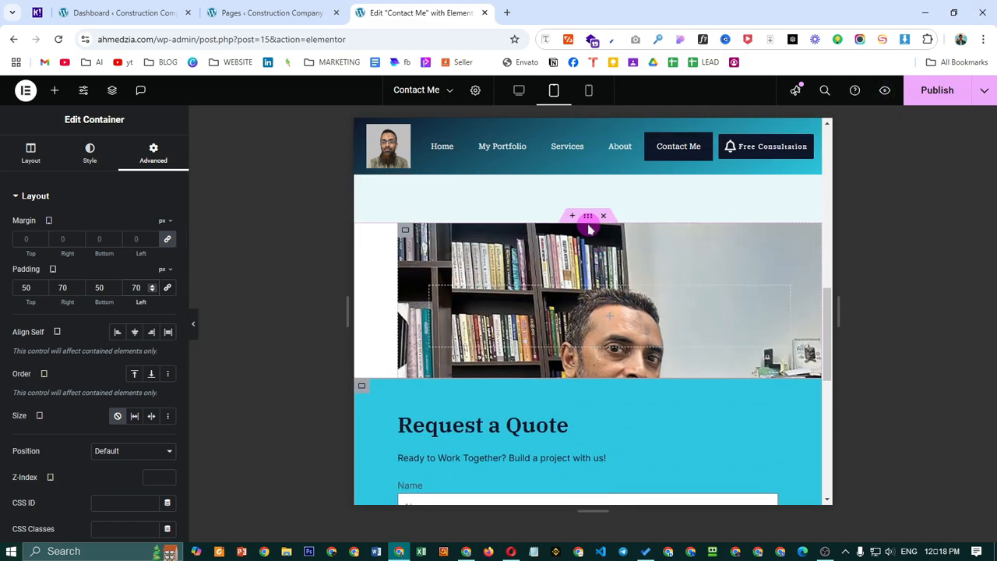
pyautogui.click(587, 217)
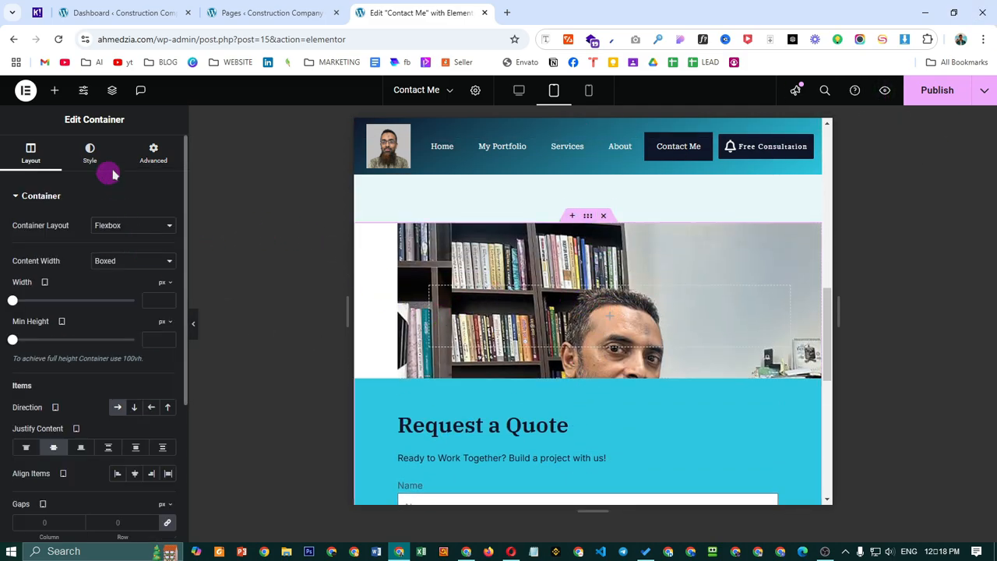
pyautogui.click(153, 151)
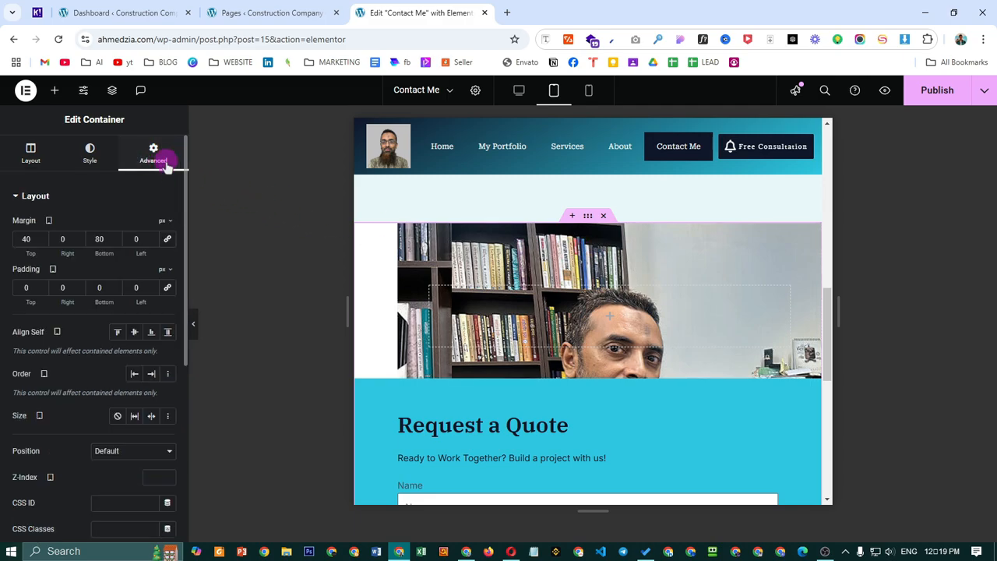
pyautogui.scroll(-4, 130, 421)
pyautogui.click(45, 392)
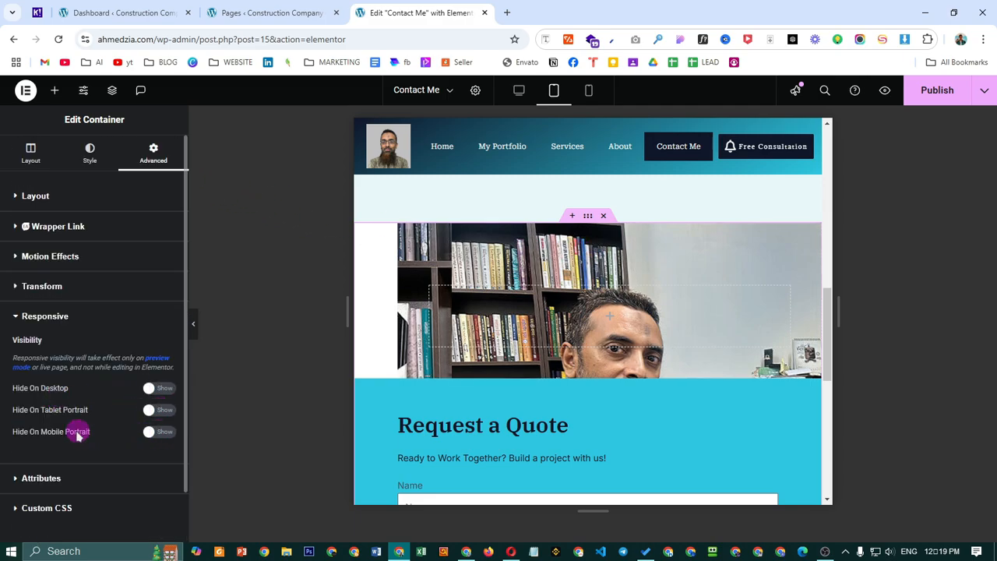
pyautogui.click(161, 413)
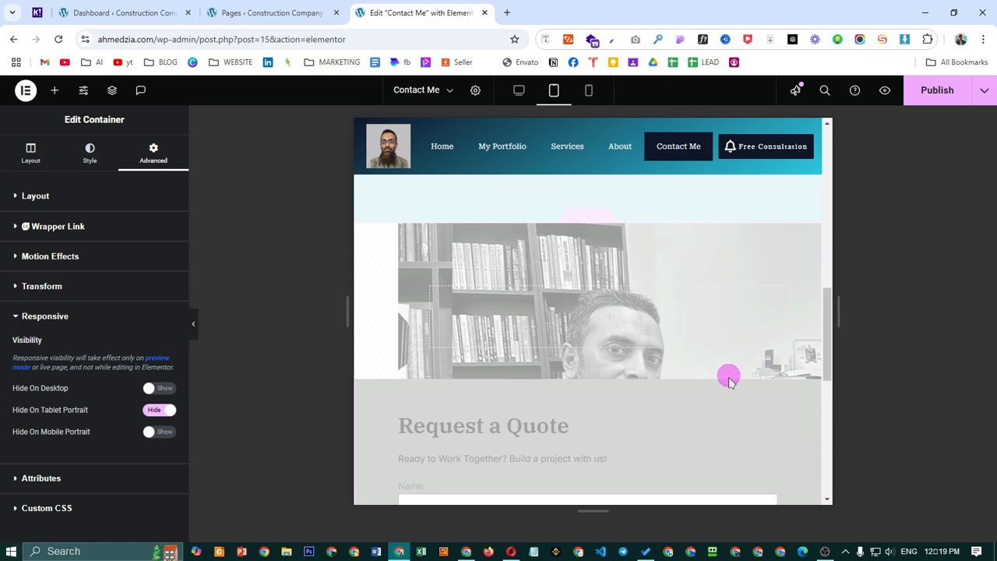
pyautogui.scroll(-2, 729, 382)
pyautogui.scroll(2, 726, 383)
pyautogui.scroll(-5, 726, 384)
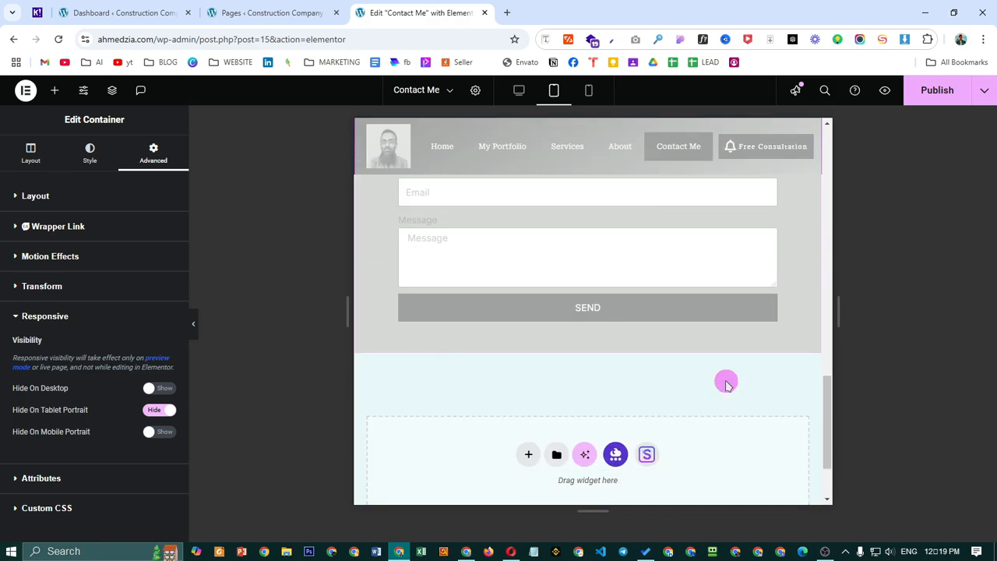
pyautogui.scroll(5, 721, 394)
pyautogui.scroll(-2, 678, 354)
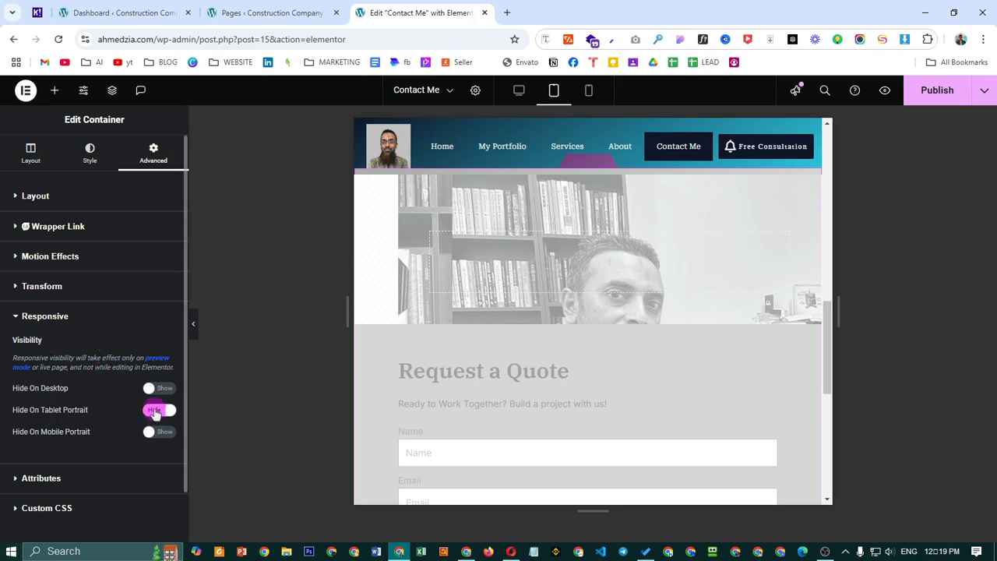
pyautogui.click(154, 411)
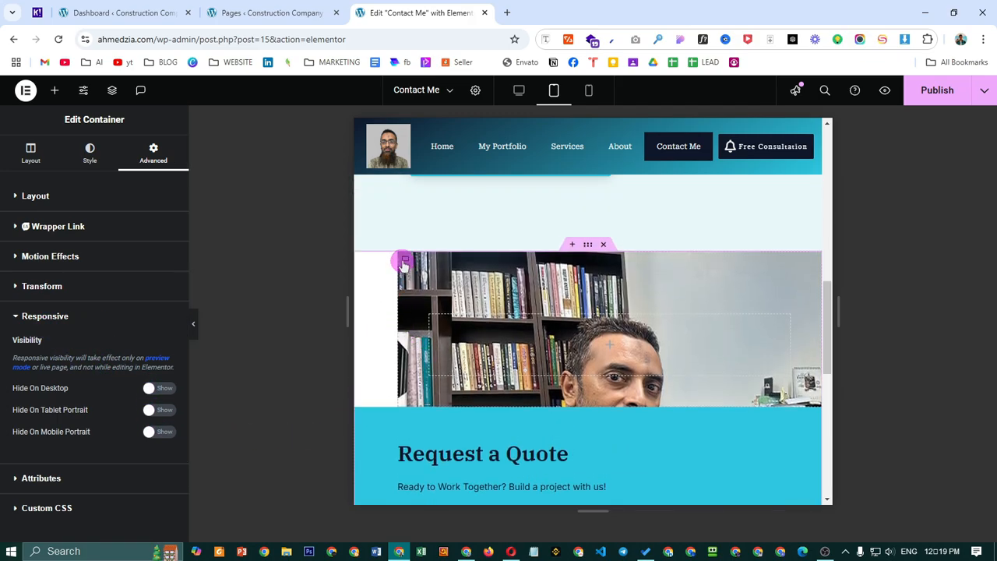
# Hide only the inner photo container above the Request a Quote form on tablet portrait, and publish the page.
pyautogui.click(403, 262)
pyautogui.click(147, 161)
pyautogui.scroll(-5, 117, 436)
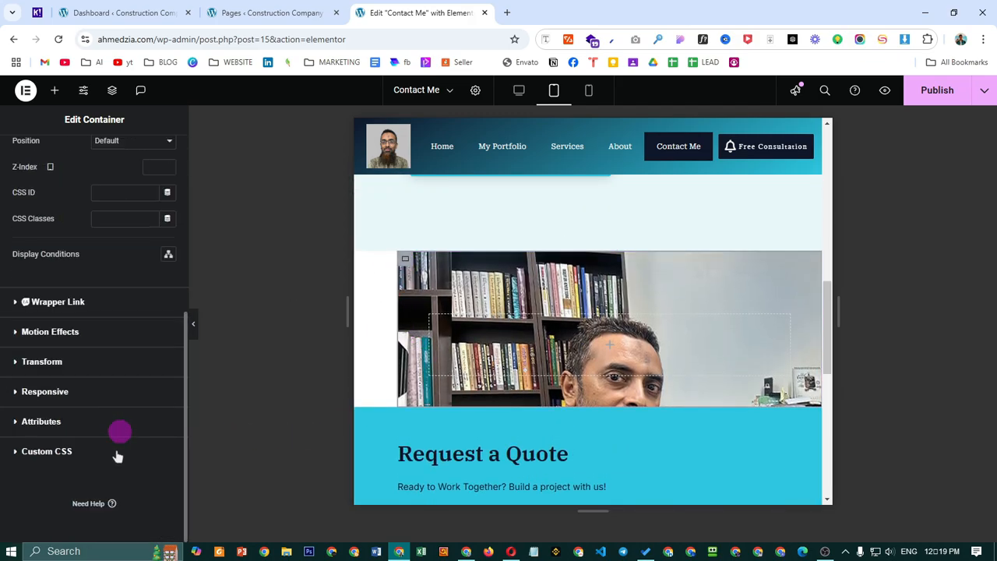
pyautogui.click(53, 404)
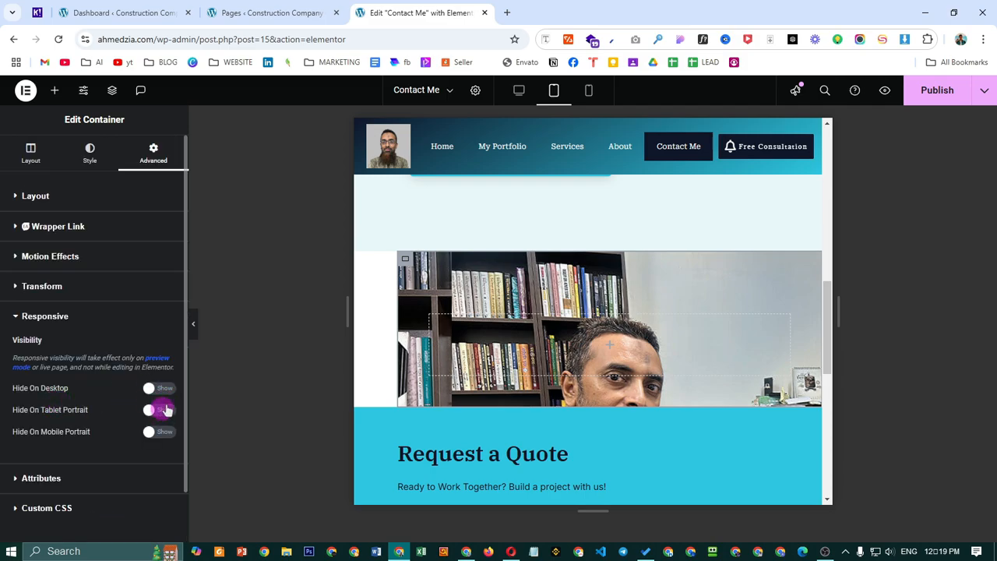
pyautogui.click(163, 413)
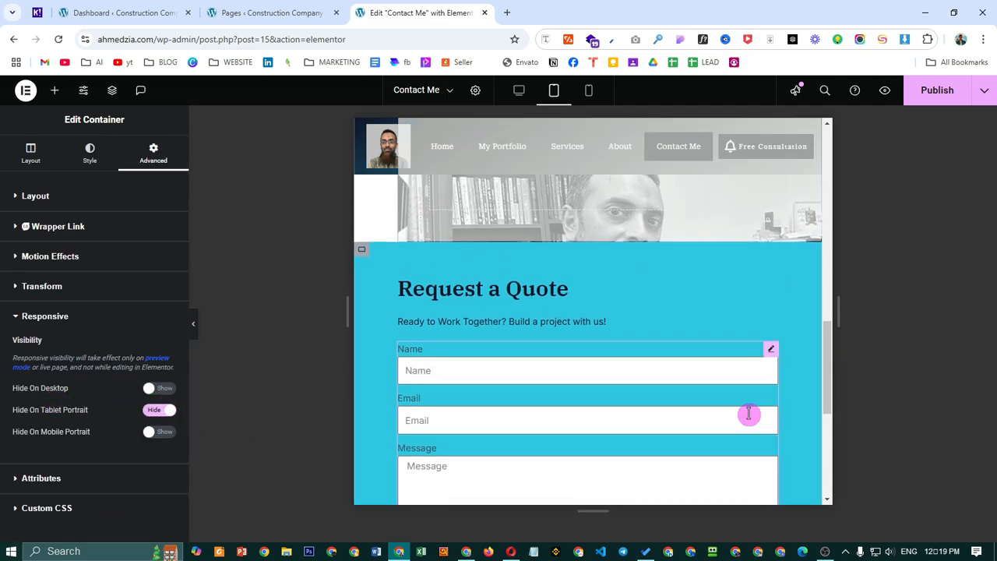
pyautogui.click(928, 104)
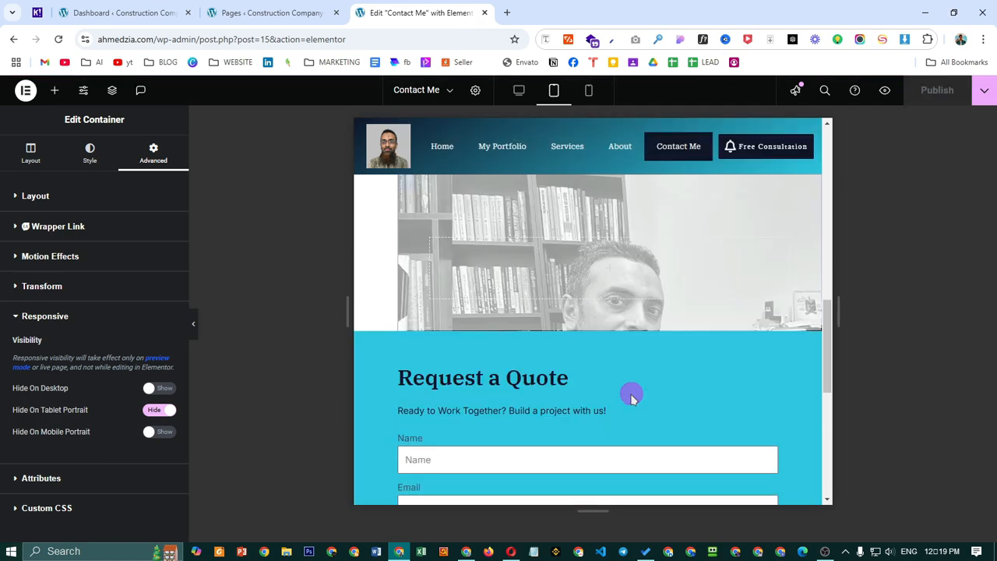
pyautogui.scroll(-2, 587, 367)
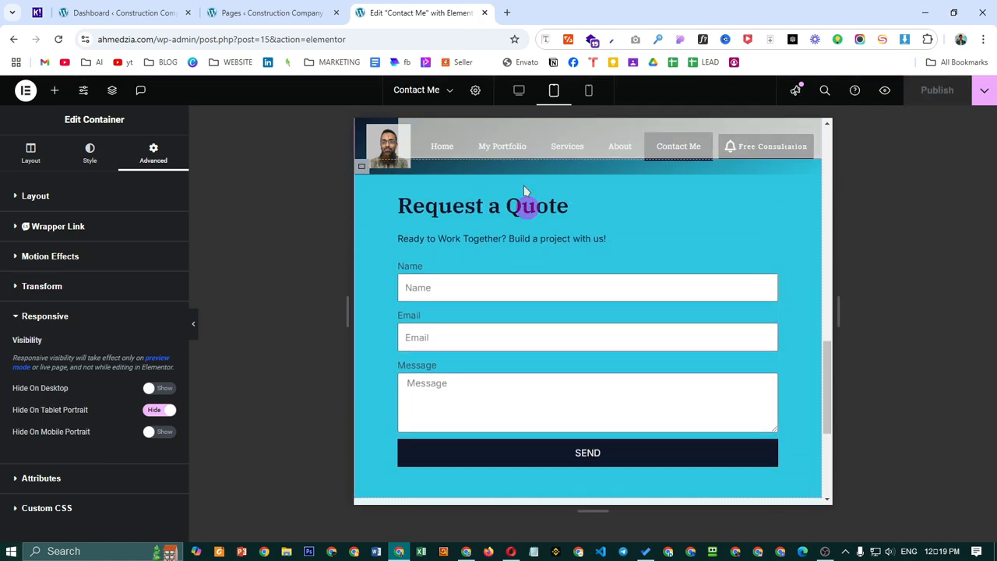
# Hide the inner photo container above the Request a Quote form on mobile portrait as well, and publish the page.
pyautogui.click(588, 91)
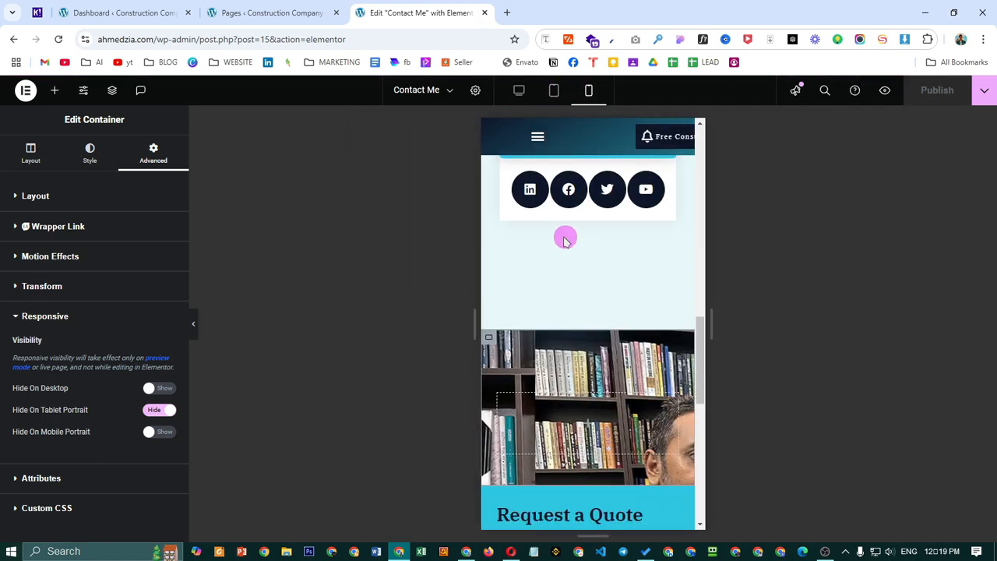
pyautogui.scroll(10, 584, 312)
pyautogui.scroll(-4, 586, 335)
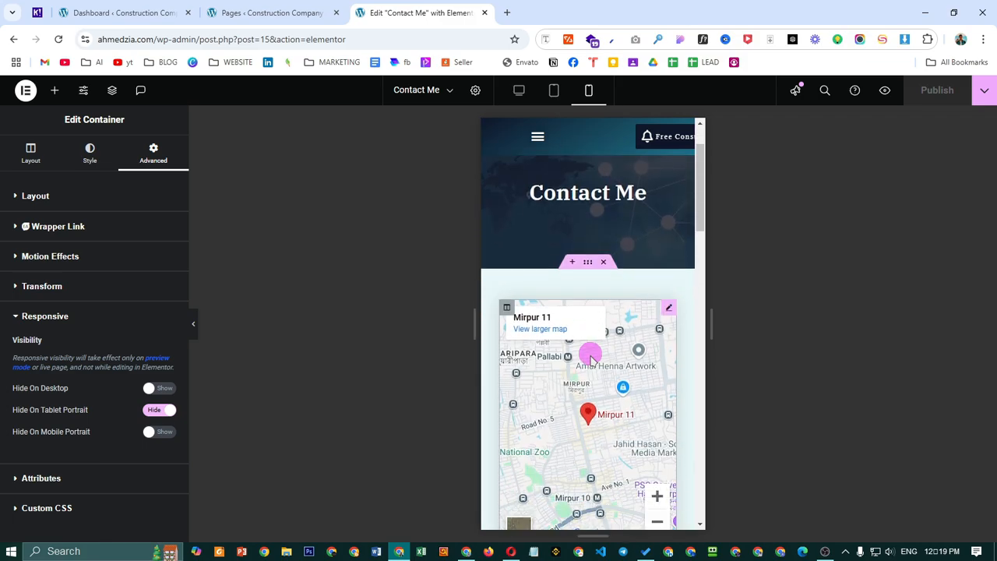
pyautogui.scroll(-5, 581, 358)
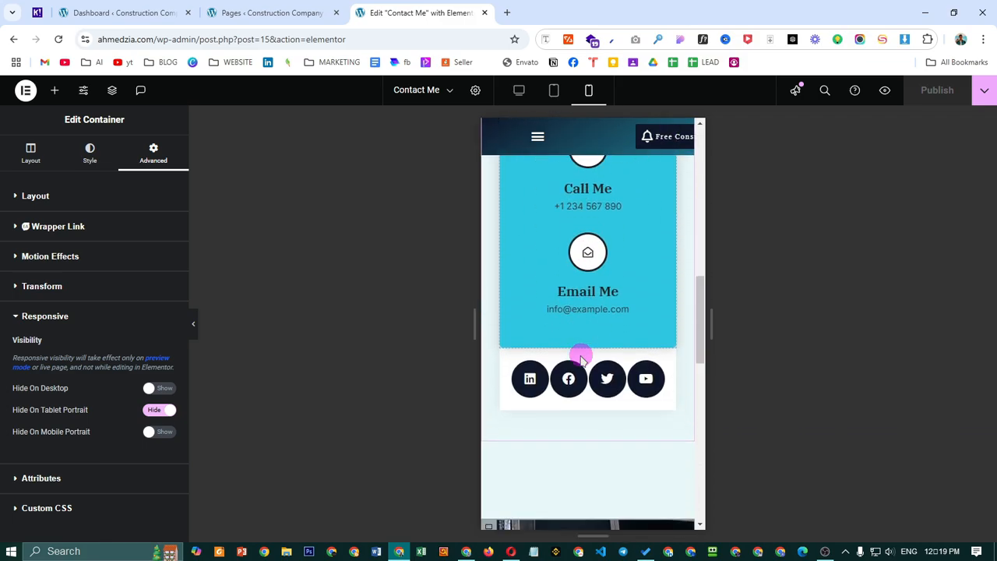
pyautogui.scroll(8, 603, 365)
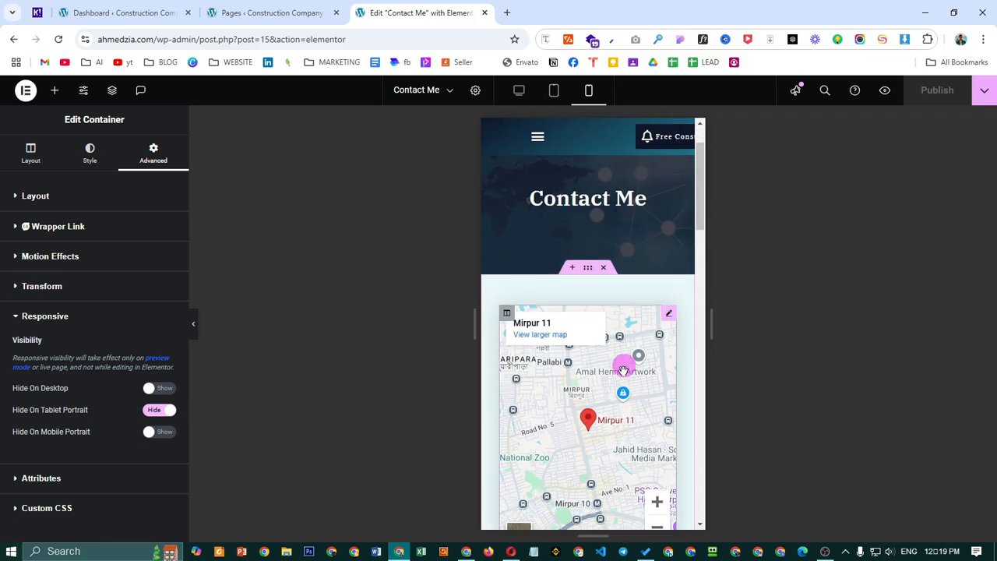
pyautogui.scroll(-15, 615, 390)
pyautogui.scroll(10, 600, 374)
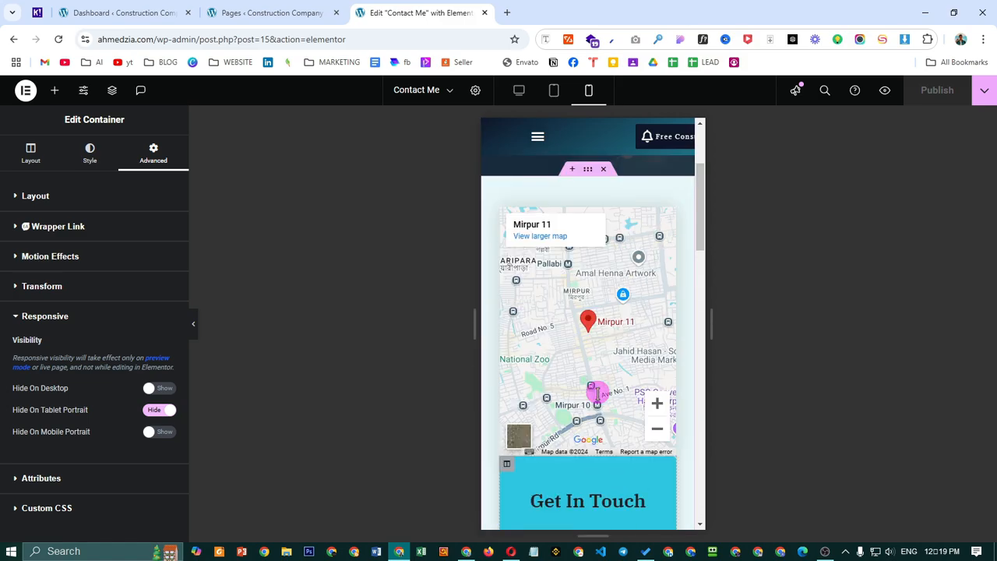
pyautogui.scroll(-8, 592, 390)
pyautogui.scroll(3, 597, 449)
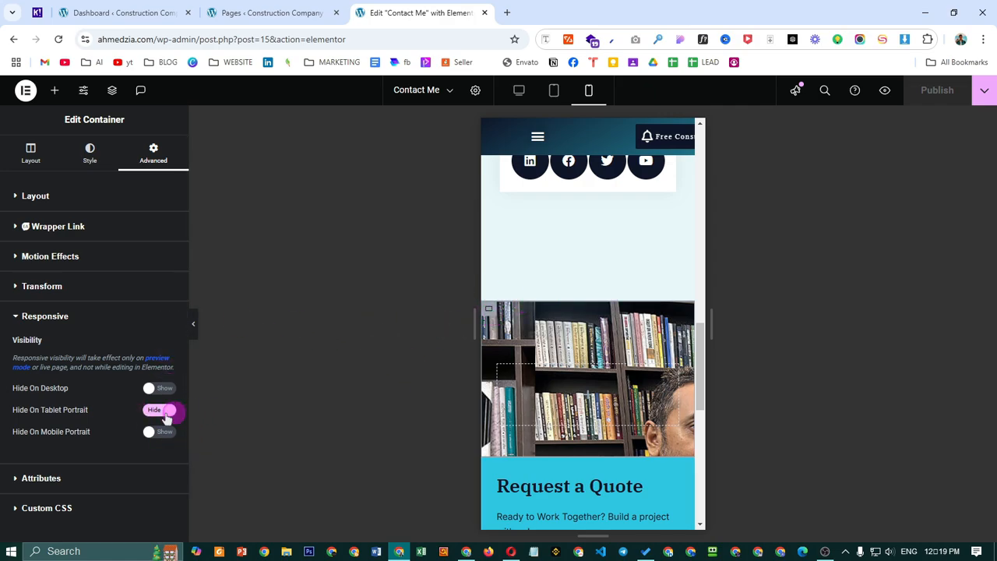
pyautogui.click(165, 434)
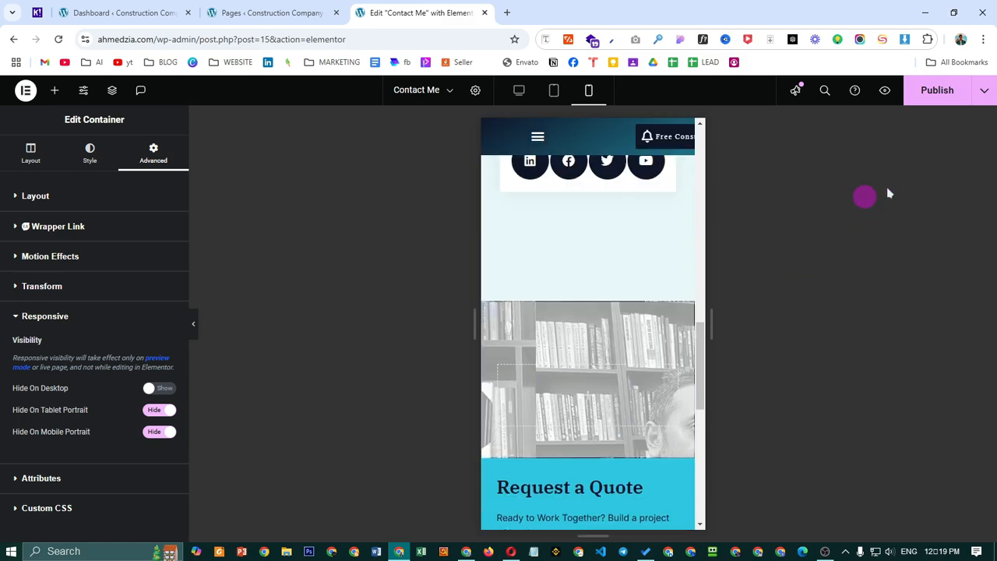
pyautogui.click(941, 92)
# Examine the Contact Me page's mobile layout from the Request a Quote form up through the Get In Touch card to the map.
pyautogui.click(597, 413)
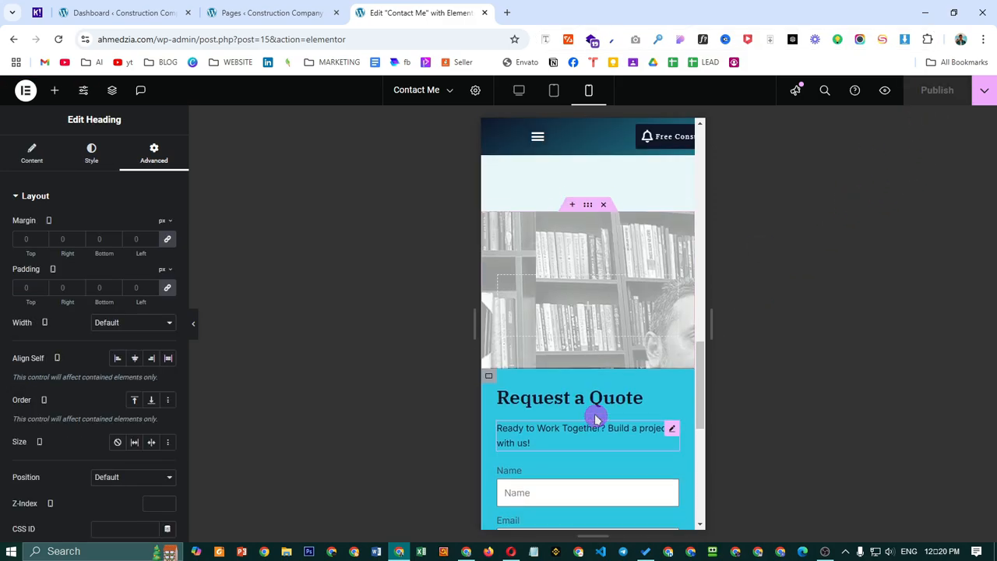
pyautogui.scroll(-5, 598, 382)
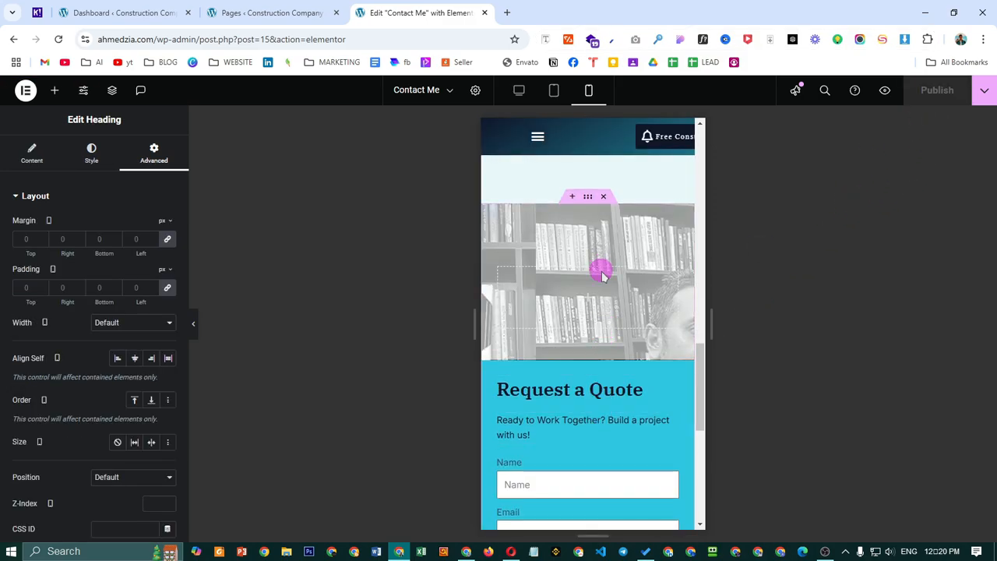
pyautogui.scroll(-5, 620, 312)
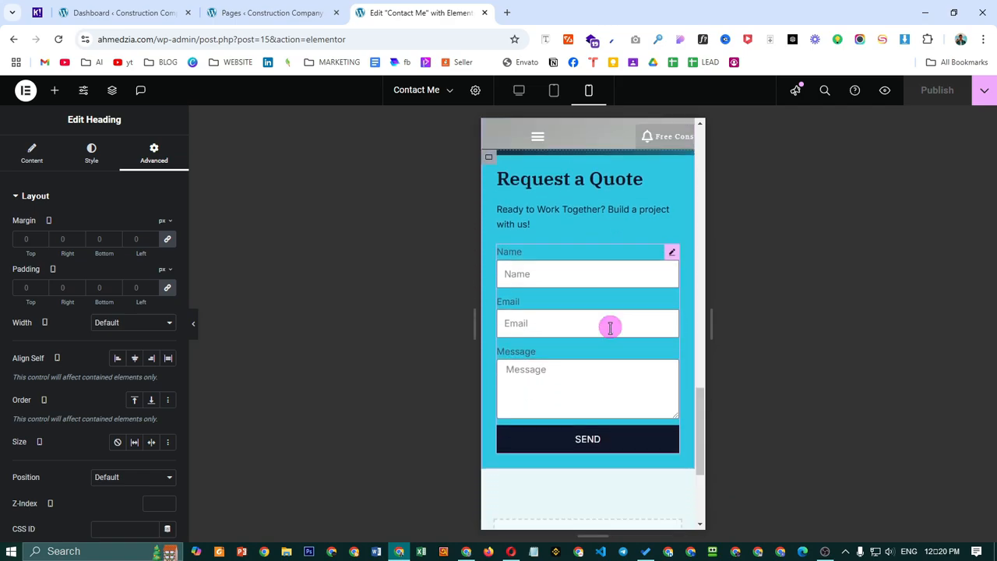
pyautogui.scroll(-3, 608, 359)
pyautogui.scroll(10, 600, 374)
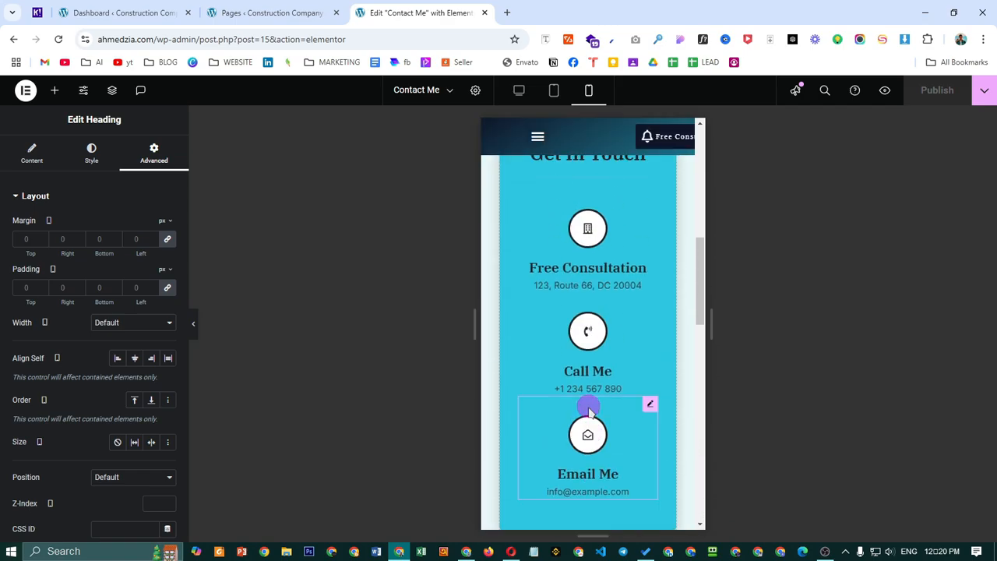
pyautogui.scroll(8, 590, 411)
pyautogui.scroll(-4, 597, 416)
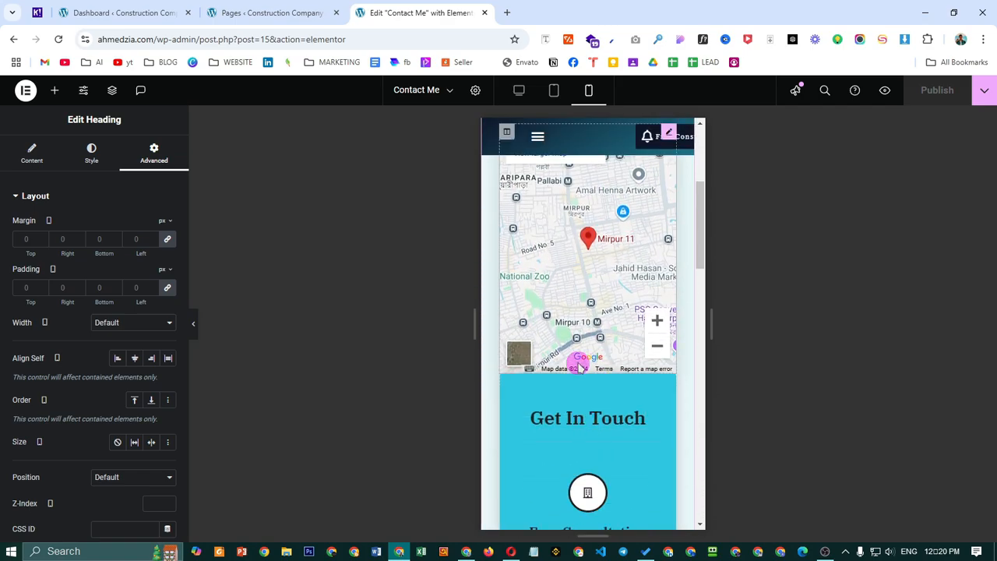
pyautogui.scroll(-4, 592, 439)
pyautogui.scroll(3, 583, 430)
pyautogui.scroll(-3, 589, 434)
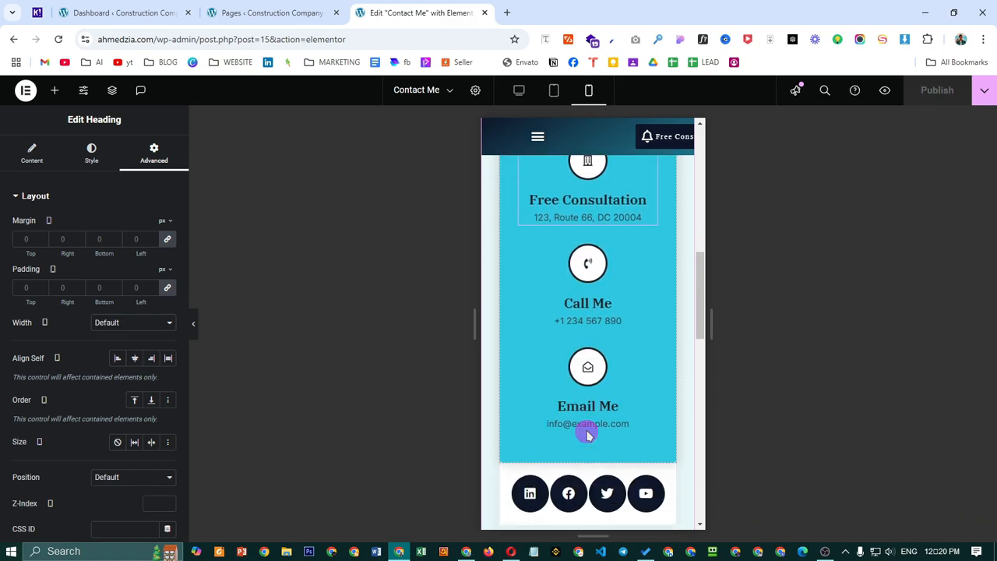
pyautogui.scroll(5, 594, 365)
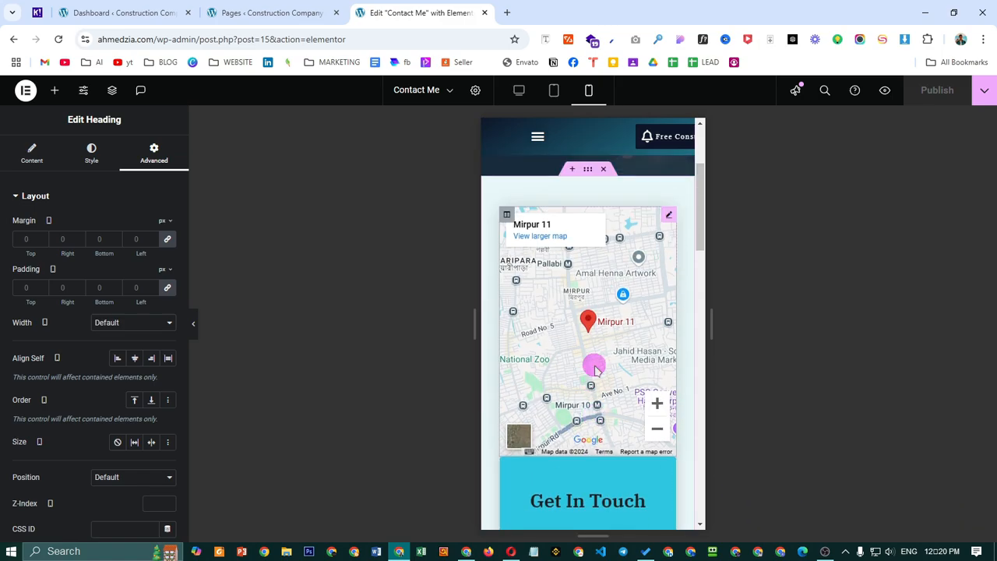
# Move the Google Maps widget from above the Get In Touch card to below the social icons in the mobile layout.
pyautogui.click(666, 216)
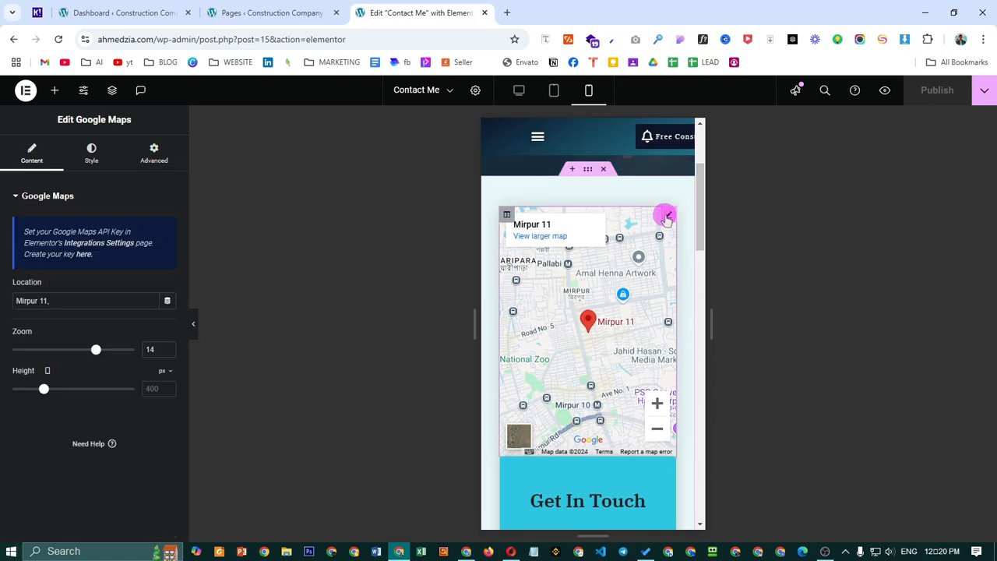
pyautogui.scroll(-2, 619, 291)
pyautogui.scroll(2, 639, 249)
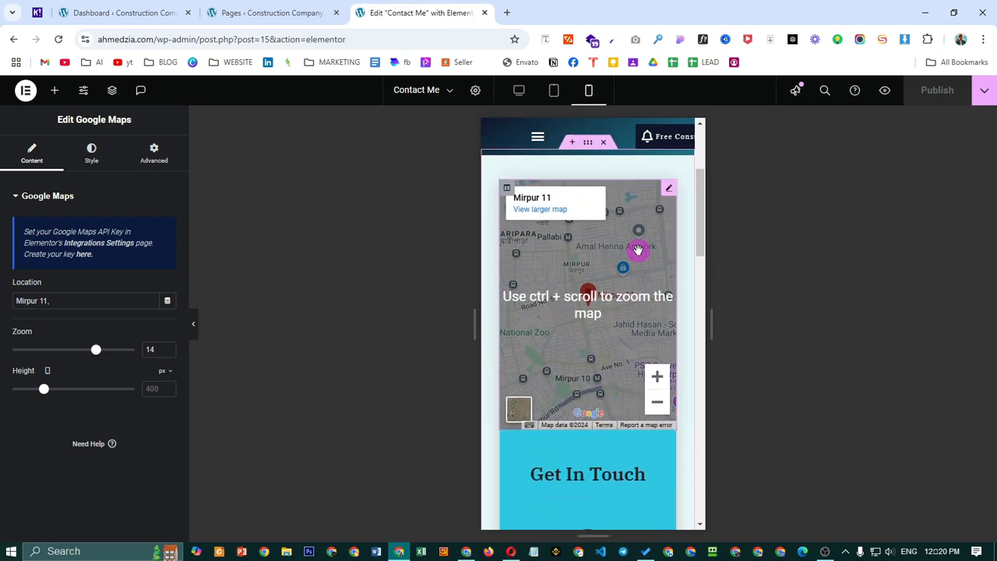
pyautogui.moveTo(664, 216); pyautogui.dragTo(586, 499)
pyautogui.scroll(-3, 629, 295)
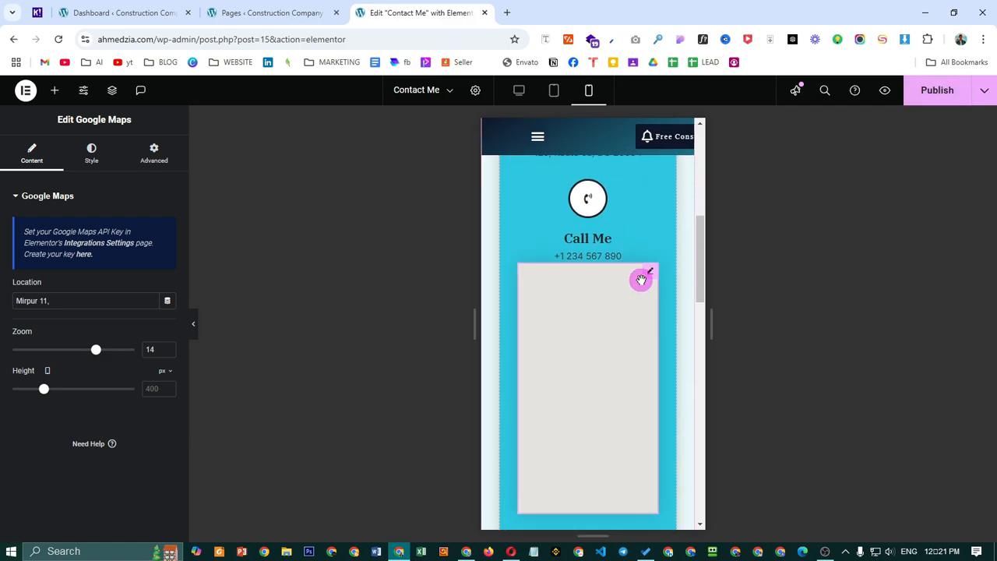
pyautogui.moveTo(650, 272); pyautogui.dragTo(583, 438)
pyautogui.scroll(-3, 584, 382)
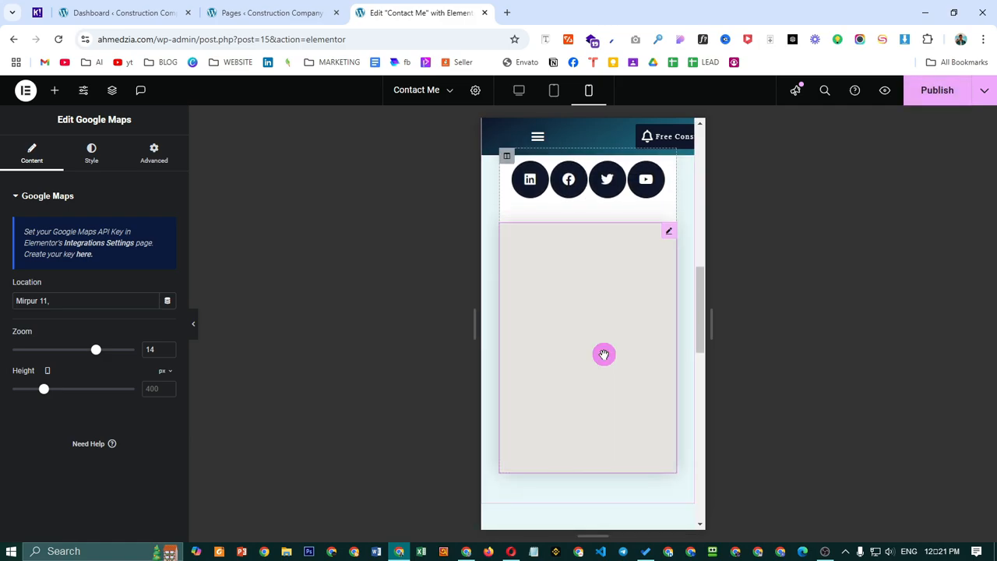
# Review the mobile order of the contact card, social icons and map, and publish the page with the relocated map.
pyautogui.scroll(2, 599, 343)
pyautogui.scroll(-2, 598, 289)
pyautogui.scroll(2, 611, 331)
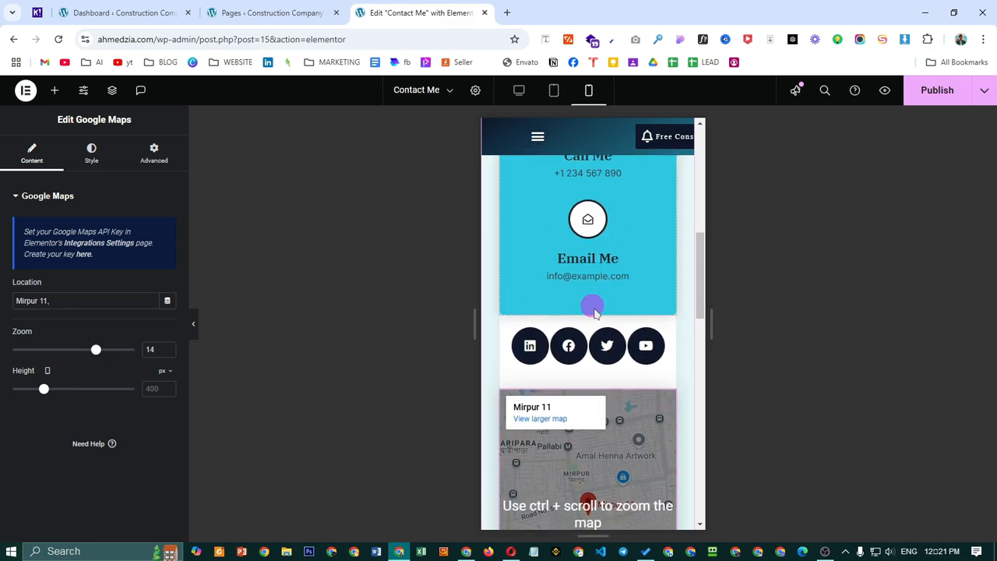
pyautogui.scroll(3, 594, 308)
pyautogui.scroll(3, 545, 304)
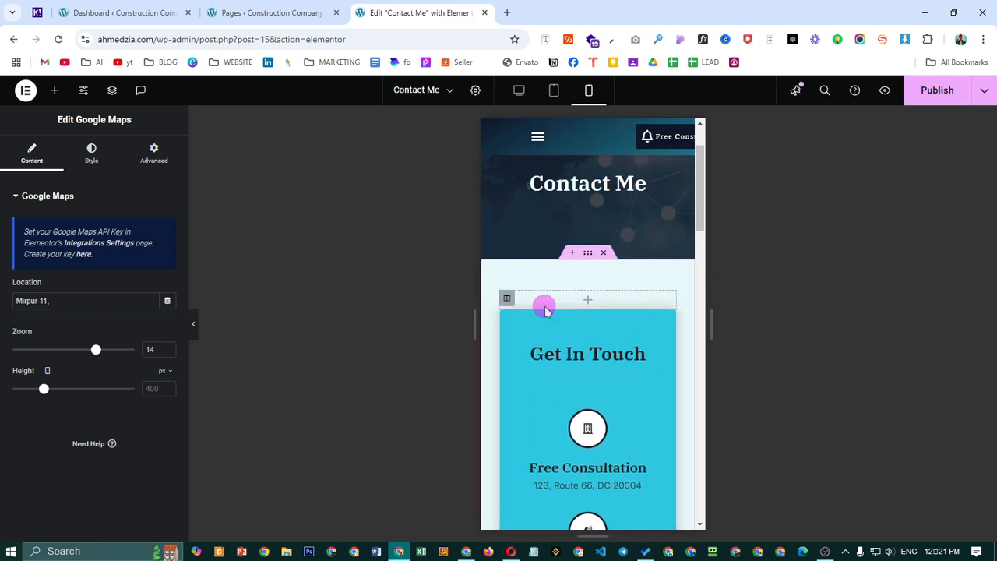
pyautogui.click(916, 93)
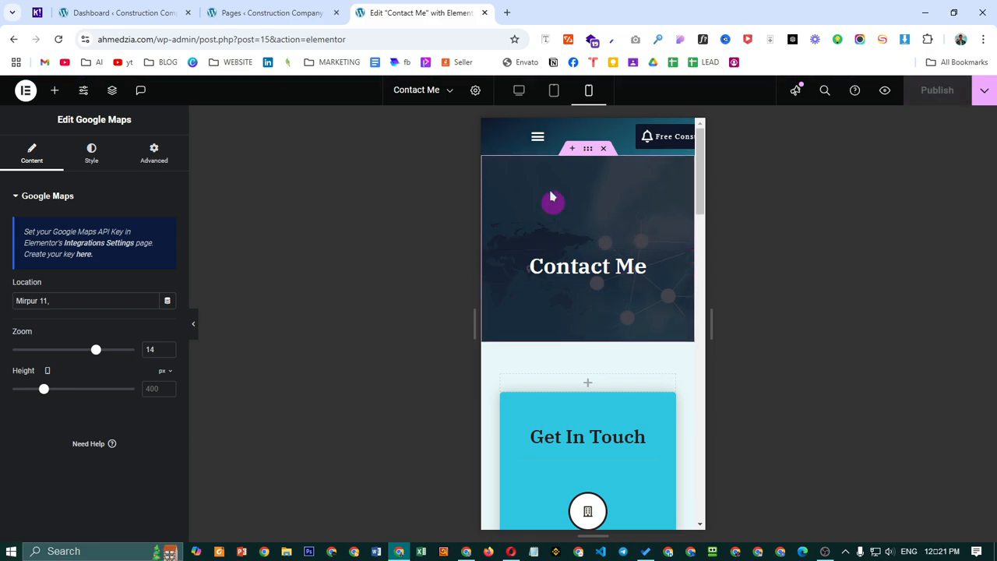
# Check the Contact Me page's desktop layout around the Get In Touch card and map, reloading the editor to recheck it.
pyautogui.click(521, 93)
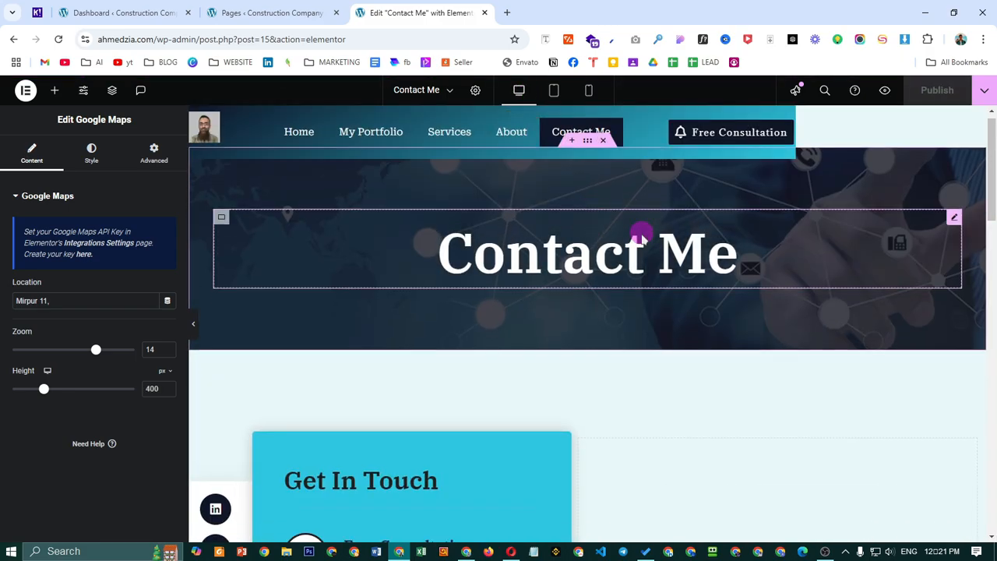
pyautogui.scroll(-5, 569, 352)
pyautogui.scroll(-5, 629, 381)
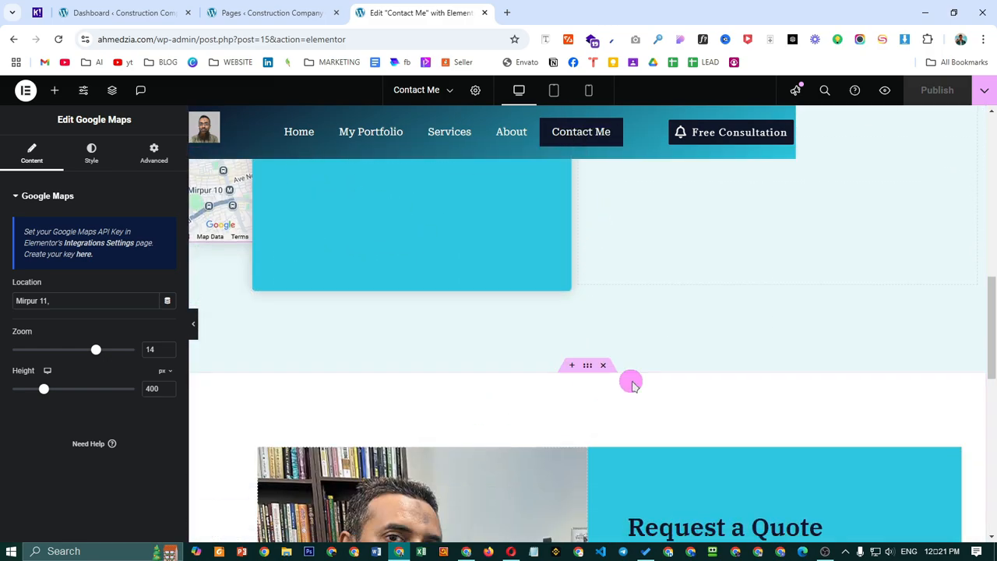
pyautogui.scroll(3, 656, 367)
pyautogui.scroll(-5, 621, 384)
pyautogui.scroll(10, 621, 383)
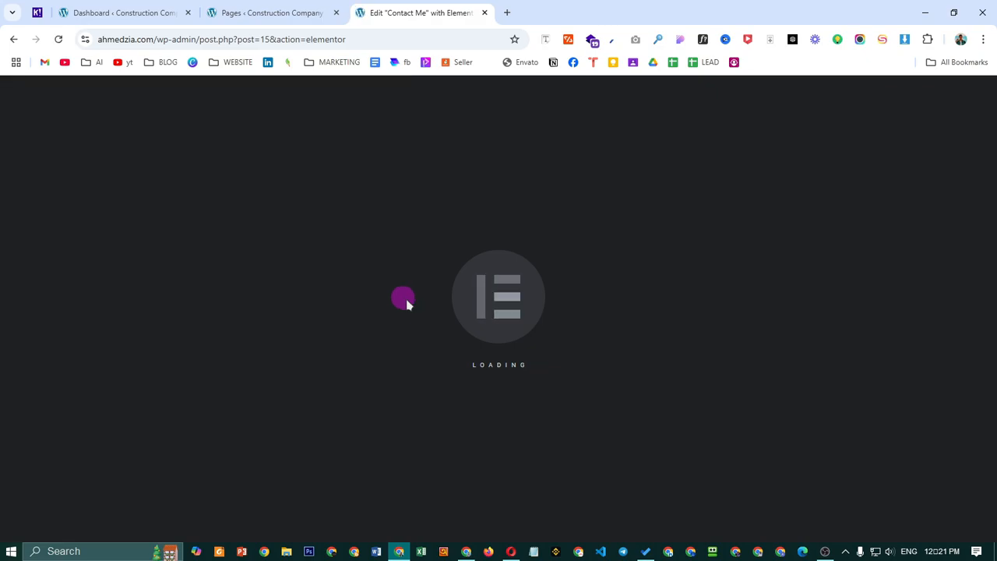
pyautogui.scroll(3, 519, 350)
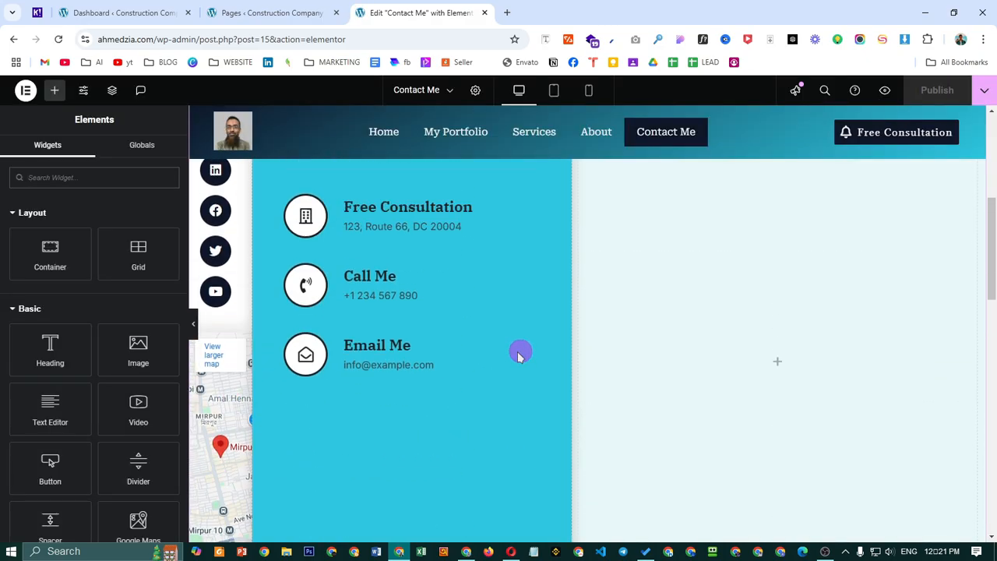
pyautogui.scroll(-2, 499, 372)
pyautogui.scroll(1, 523, 336)
pyautogui.scroll(-2, 467, 382)
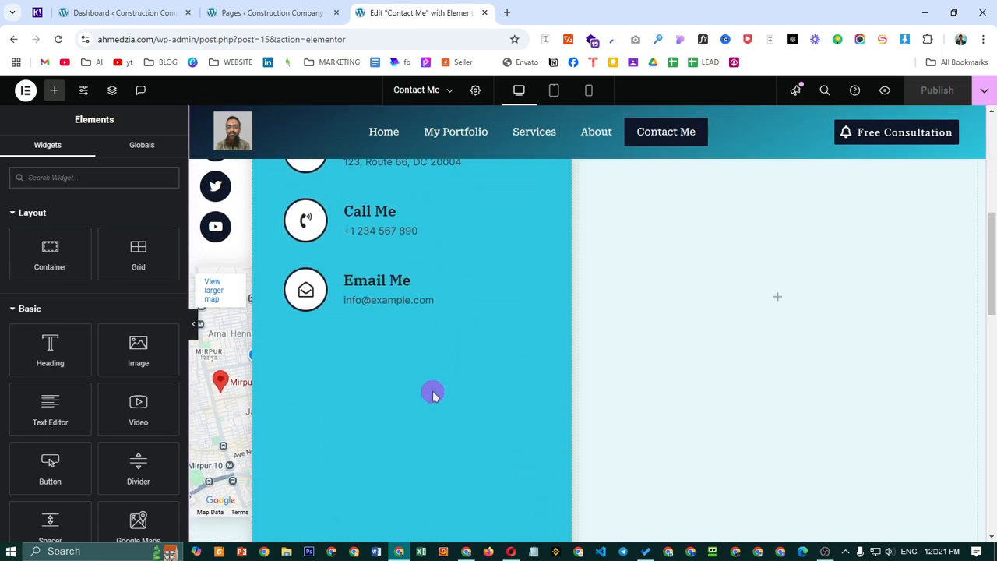
# Move the Google Maps widget back into the empty column beside the Get In Touch card on desktop, and publish the page.
pyautogui.scroll(2, 432, 394)
pyautogui.moveTo(245, 448); pyautogui.dragTo(628, 348)
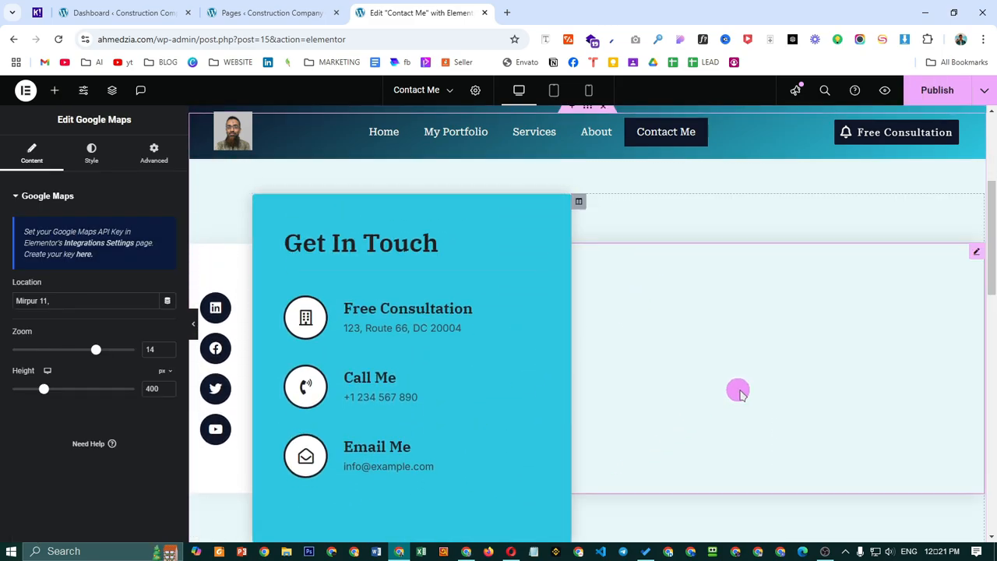
pyautogui.scroll(-2, 668, 452)
pyautogui.scroll(2, 667, 450)
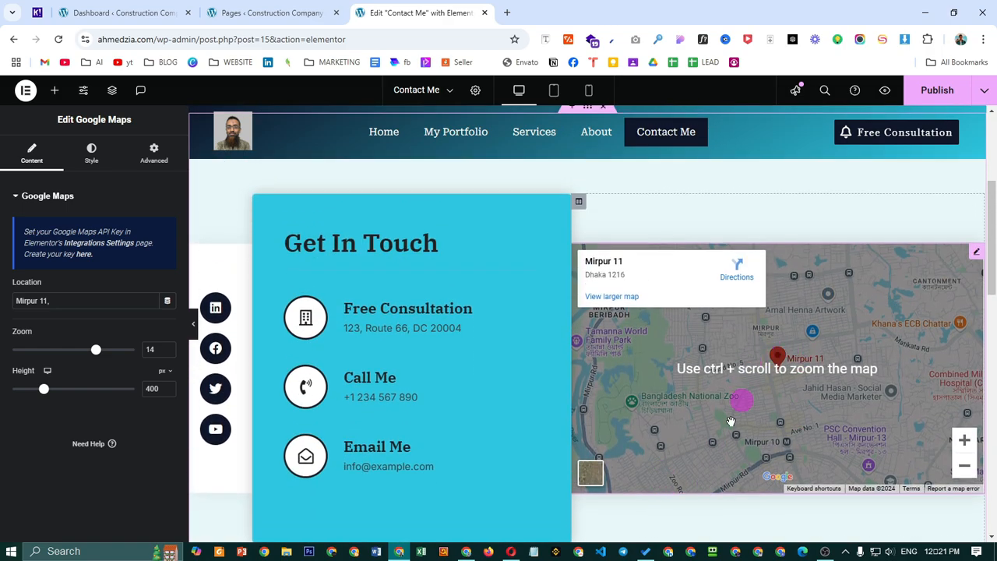
pyautogui.scroll(1, 467, 374)
pyautogui.scroll(-1, 385, 500)
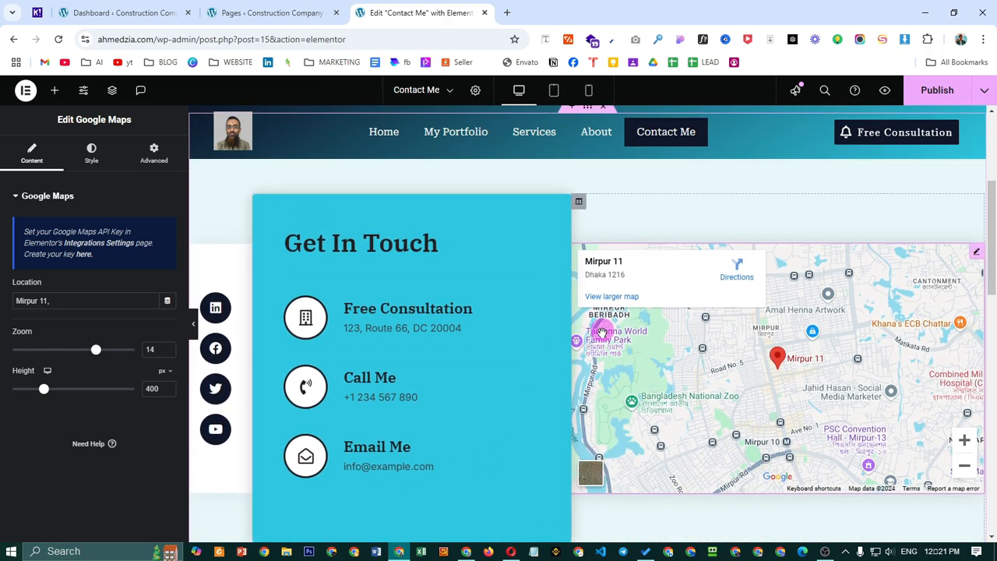
pyautogui.scroll(-3, 624, 401)
pyautogui.scroll(3, 623, 401)
pyautogui.click(938, 91)
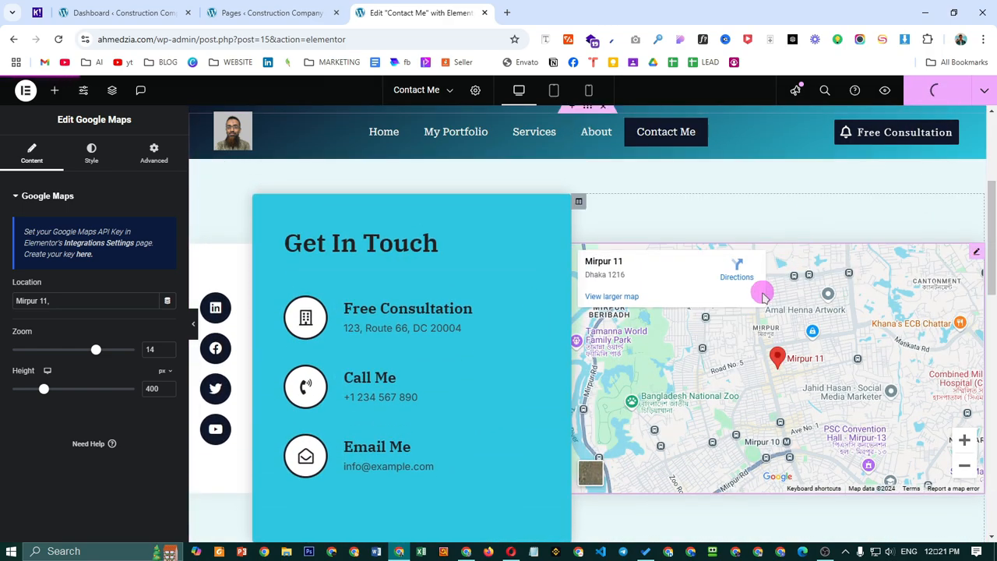
# Review the mobile layout again from the map and Get In Touch card down to the hidden photo container.
pyautogui.scroll(2, 641, 301)
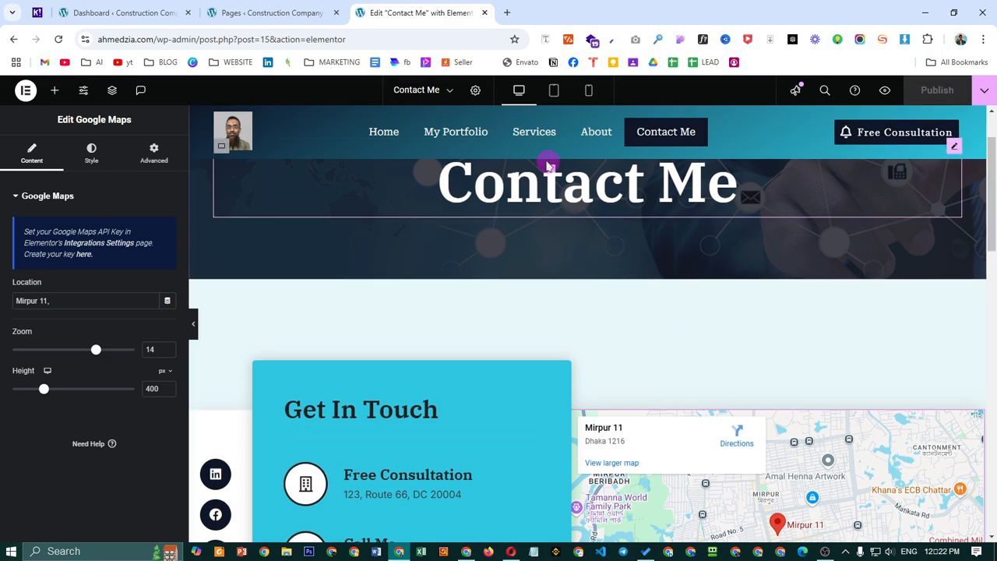
pyautogui.click(588, 90)
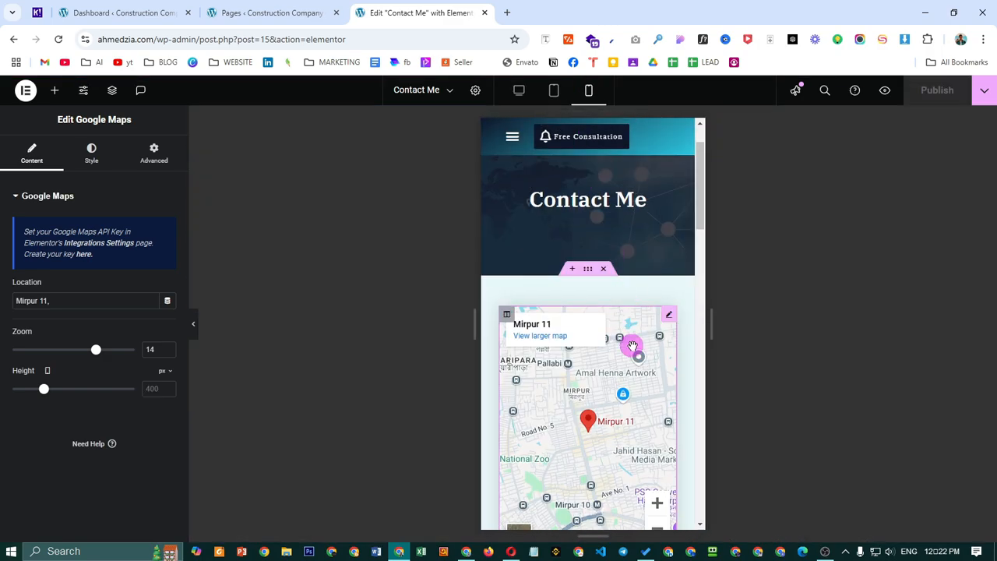
pyautogui.scroll(-6, 627, 351)
pyautogui.scroll(-5, 614, 401)
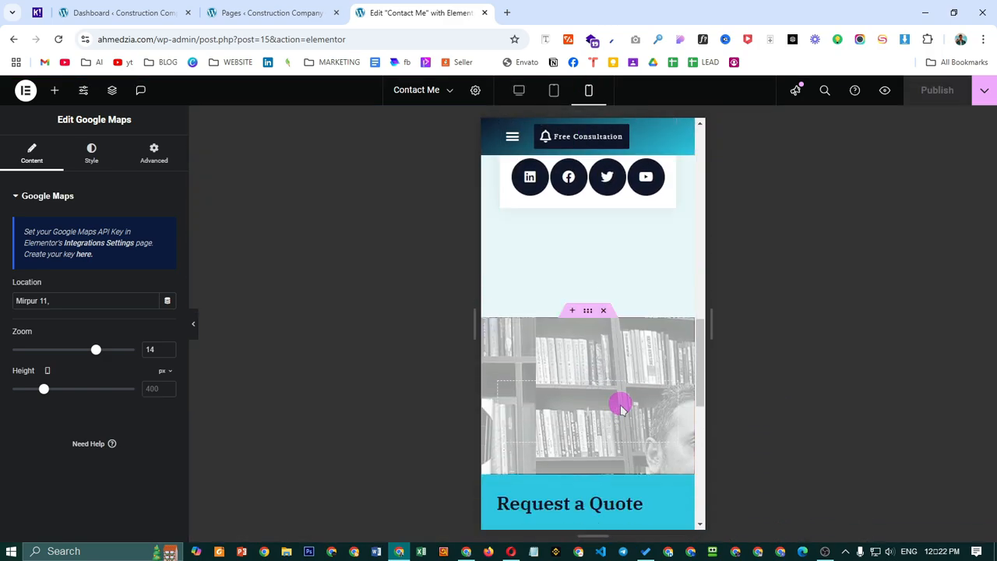
pyautogui.scroll(3, 621, 403)
pyautogui.scroll(5, 616, 390)
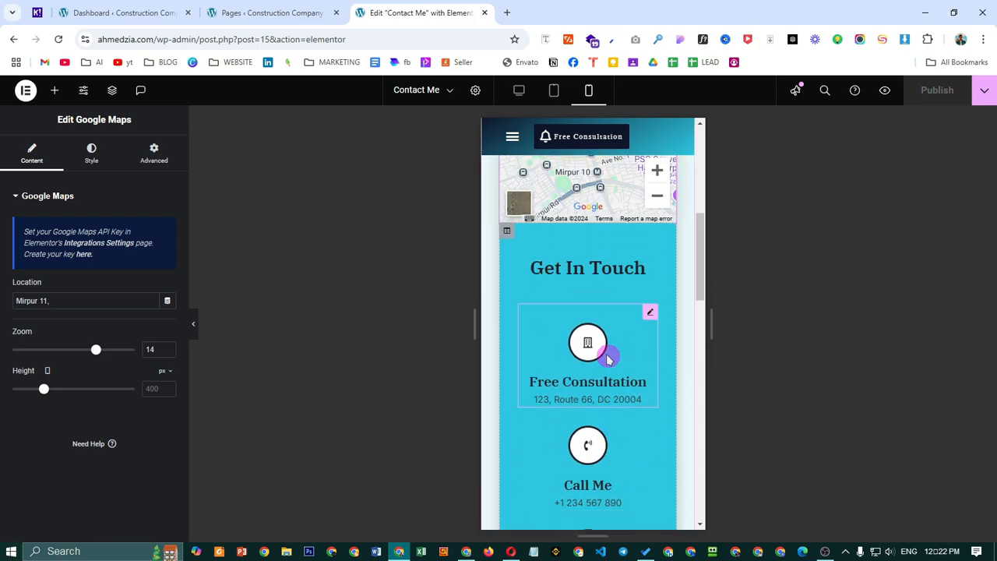
pyautogui.scroll(3, 567, 209)
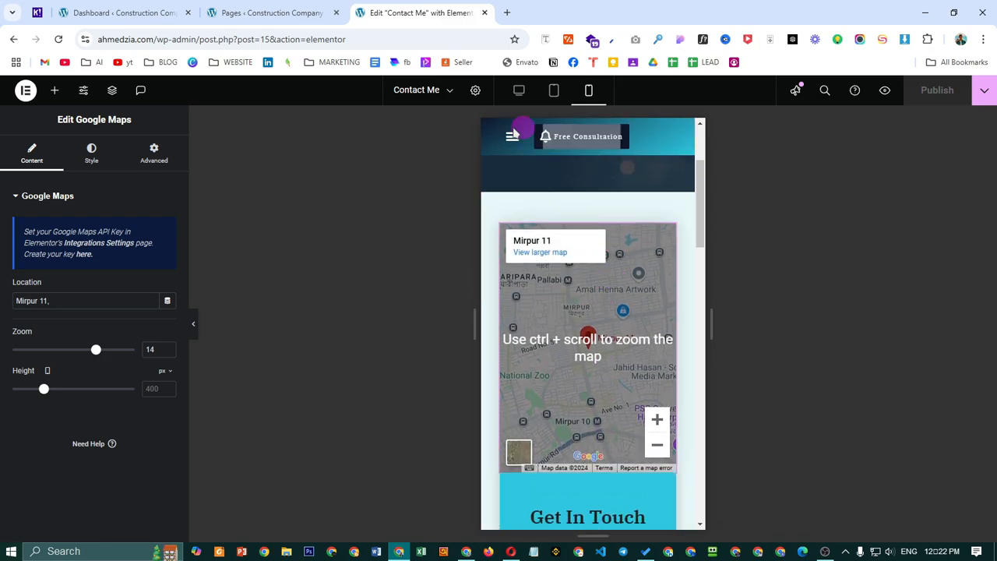
# Hide the Google Maps widget on mobile portrait and publish the Contact Me page.
pyautogui.click(153, 156)
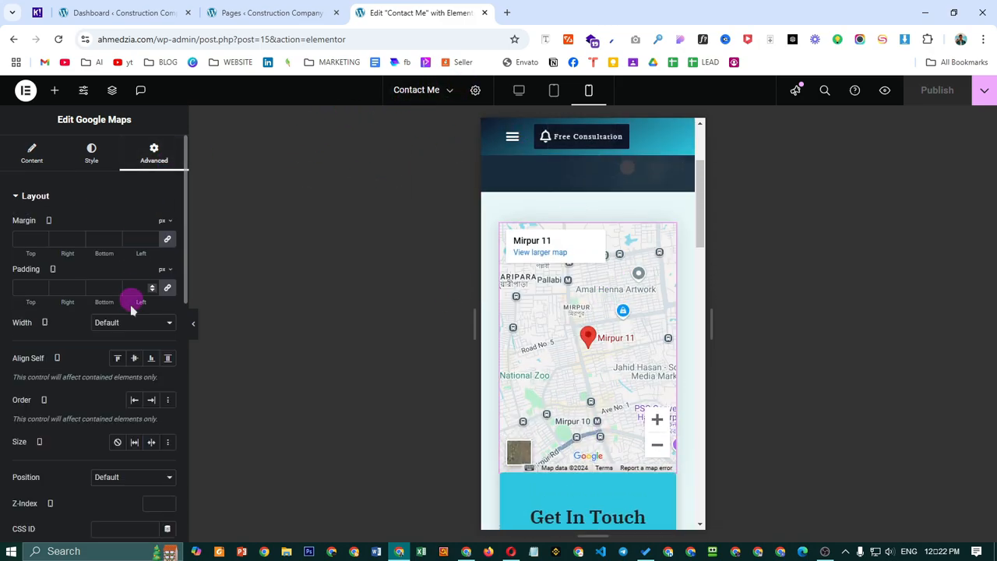
pyautogui.scroll(-10, 117, 374)
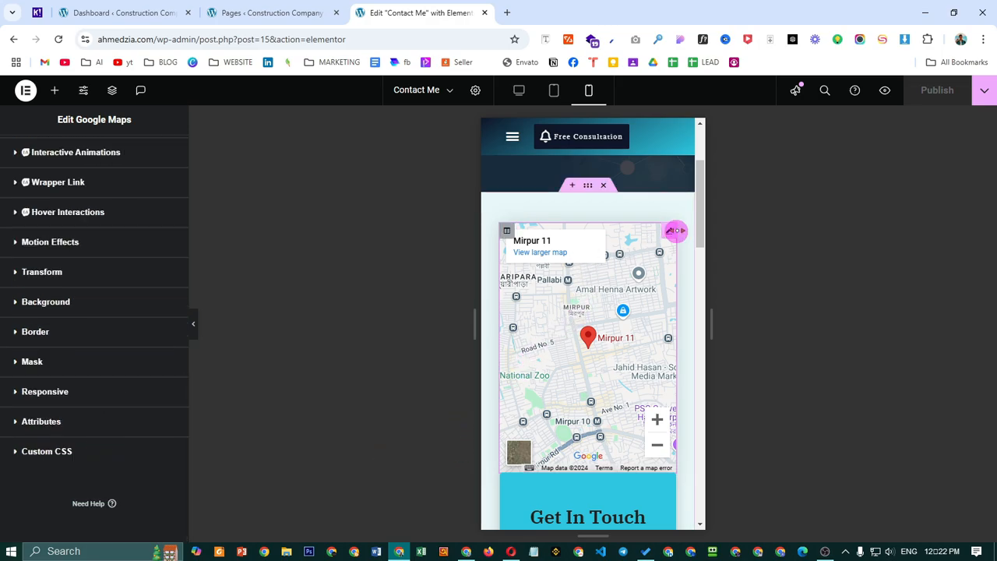
pyautogui.click(74, 393)
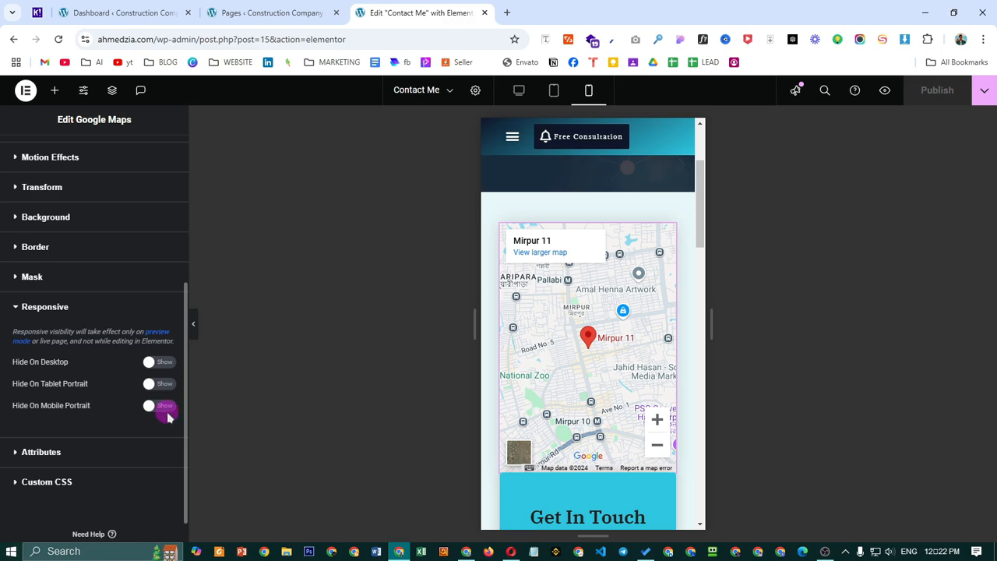
pyautogui.click(161, 406)
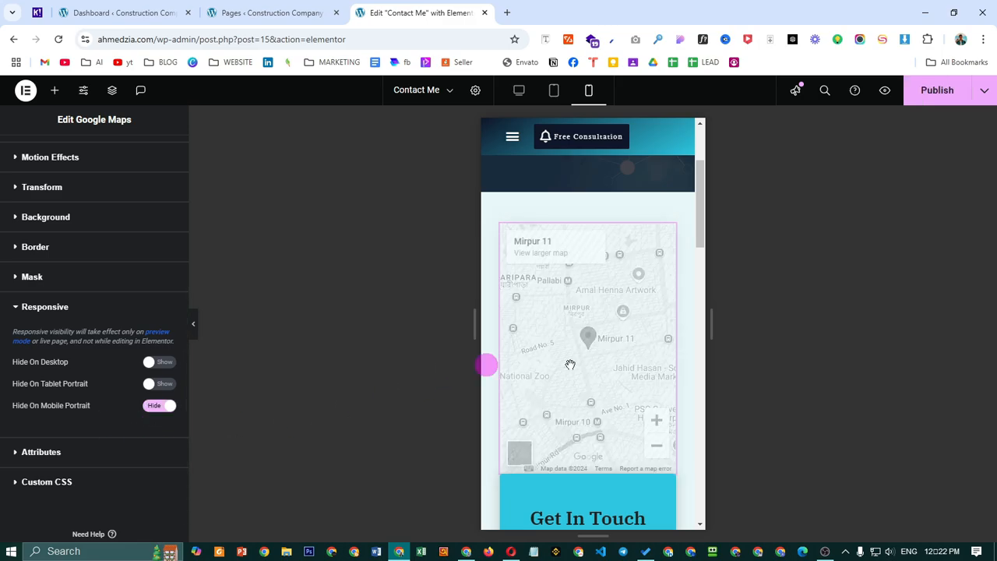
pyautogui.click(943, 100)
pyautogui.scroll(-10, 634, 413)
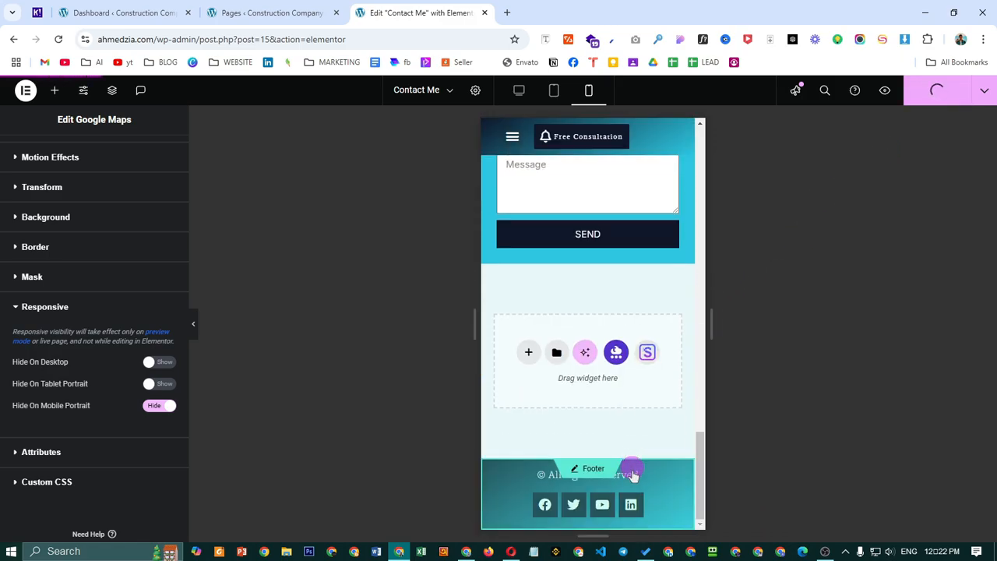
pyautogui.scroll(10, 616, 468)
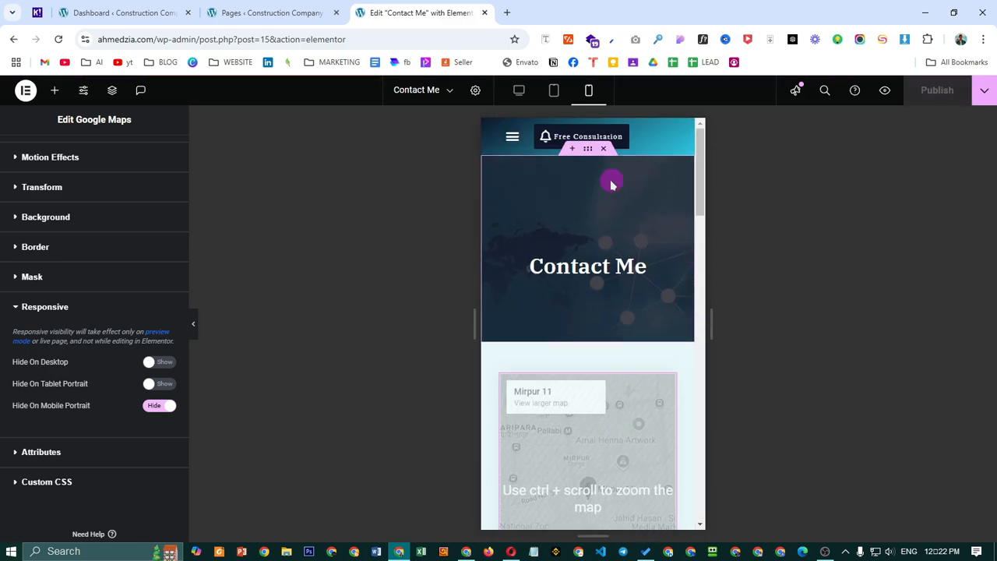
# Open the My Portfolio page for editing and review its desktop layout from the hero heading down to the footer.
pyautogui.click(427, 90)
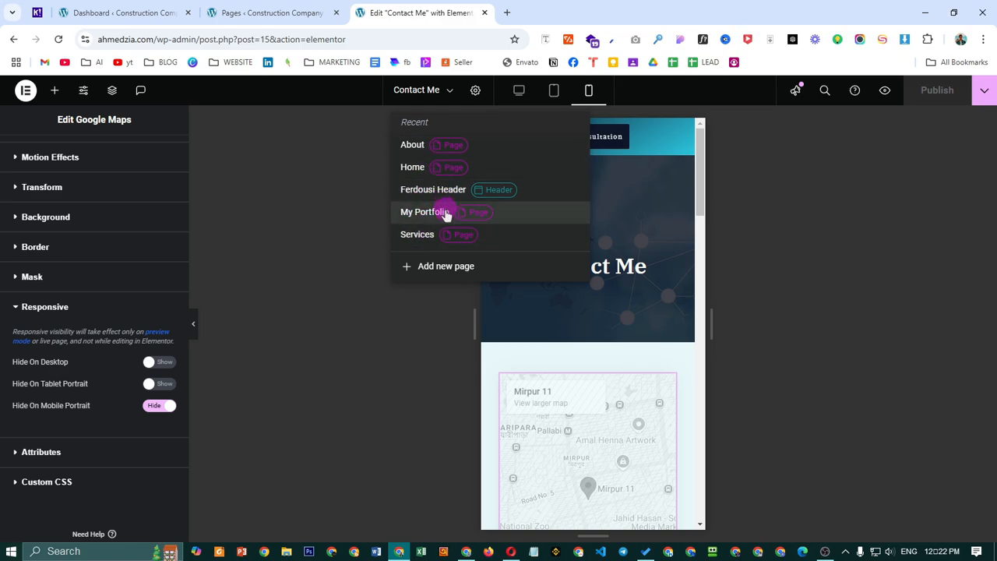
pyautogui.click(434, 212)
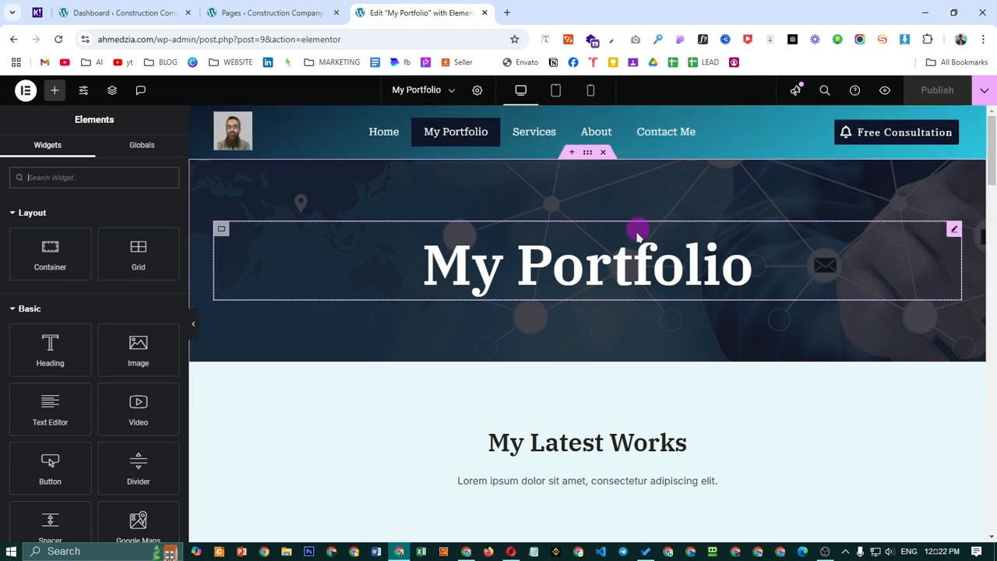
pyautogui.scroll(-2, 635, 234)
pyautogui.scroll(-8, 610, 254)
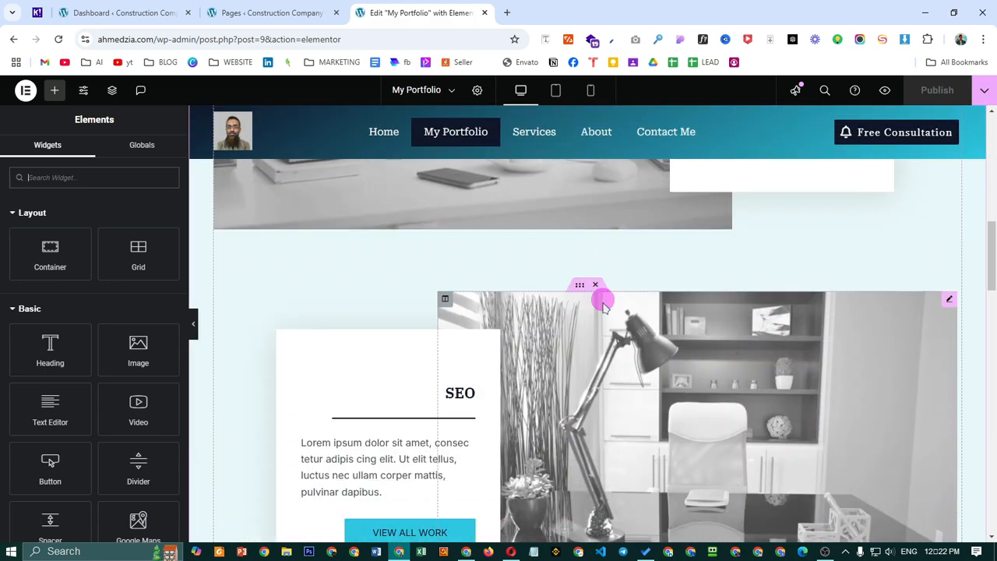
pyautogui.scroll(6, 590, 345)
pyautogui.scroll(-8, 590, 353)
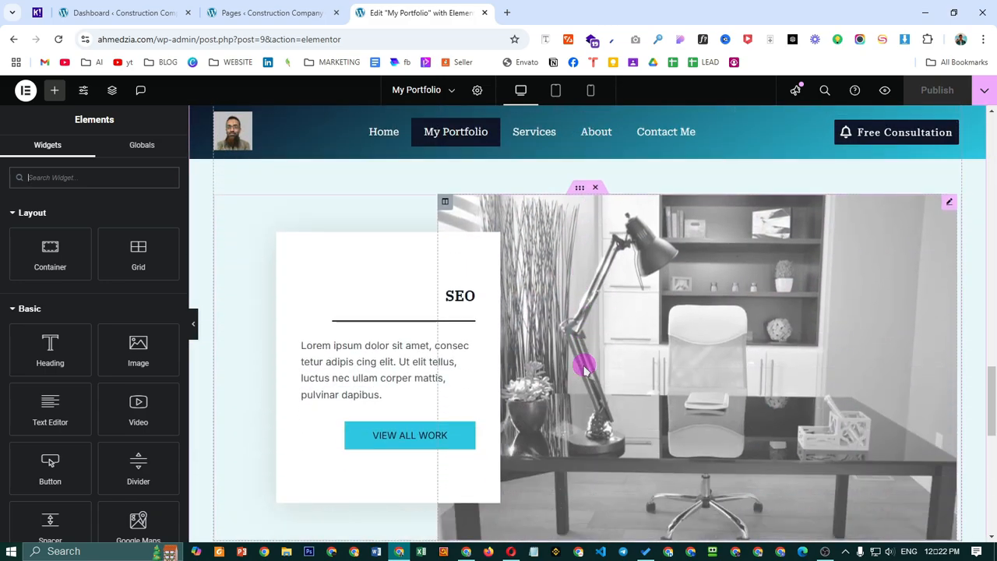
pyautogui.scroll(15, 606, 382)
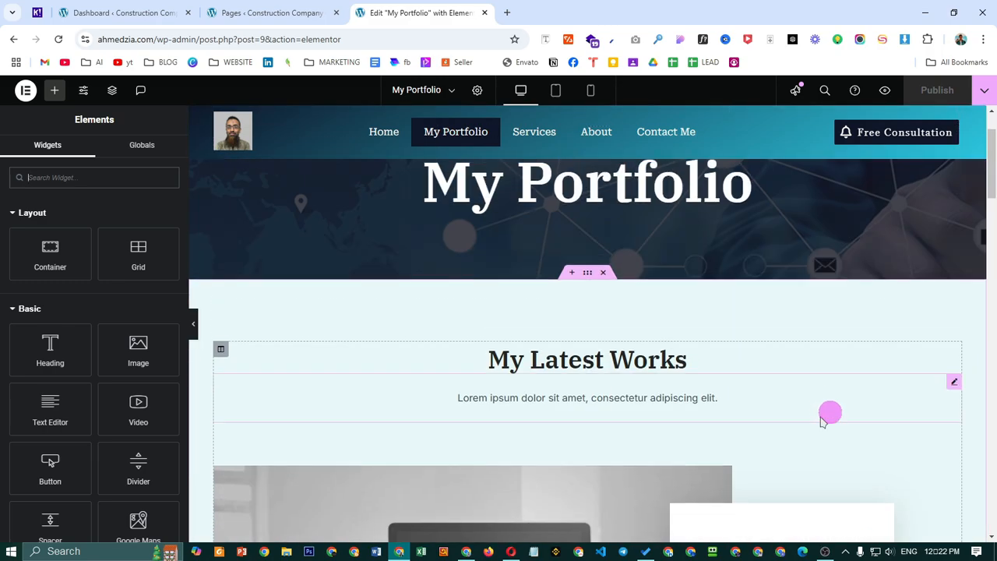
pyautogui.click(590, 360)
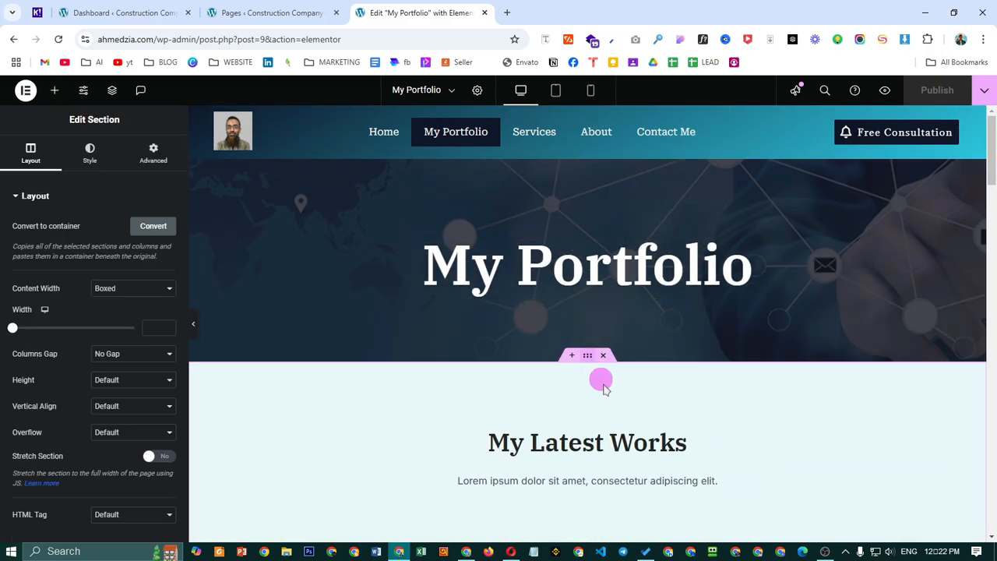
pyautogui.scroll(-3, 633, 413)
pyautogui.scroll(3, 646, 412)
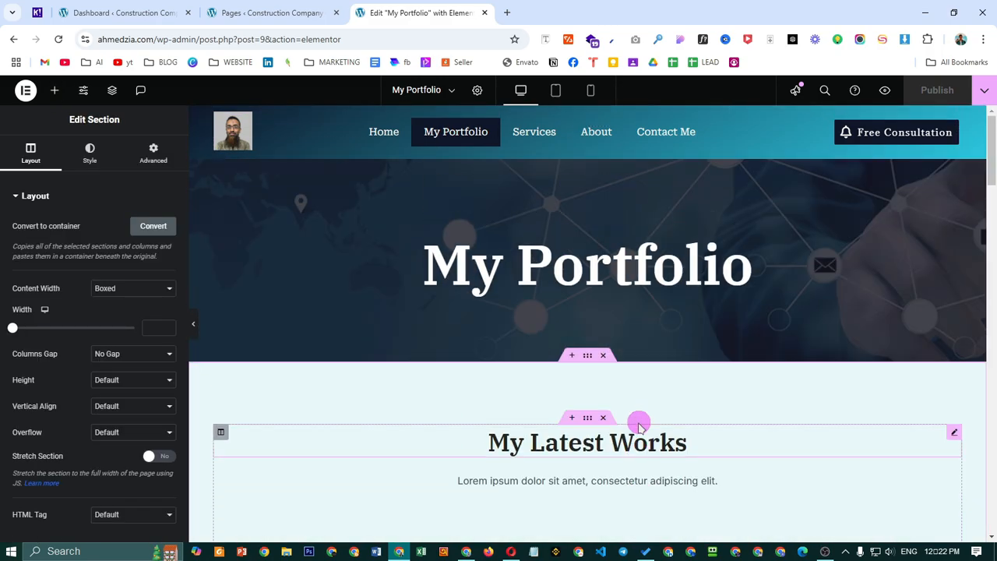
pyautogui.scroll(-8, 626, 254)
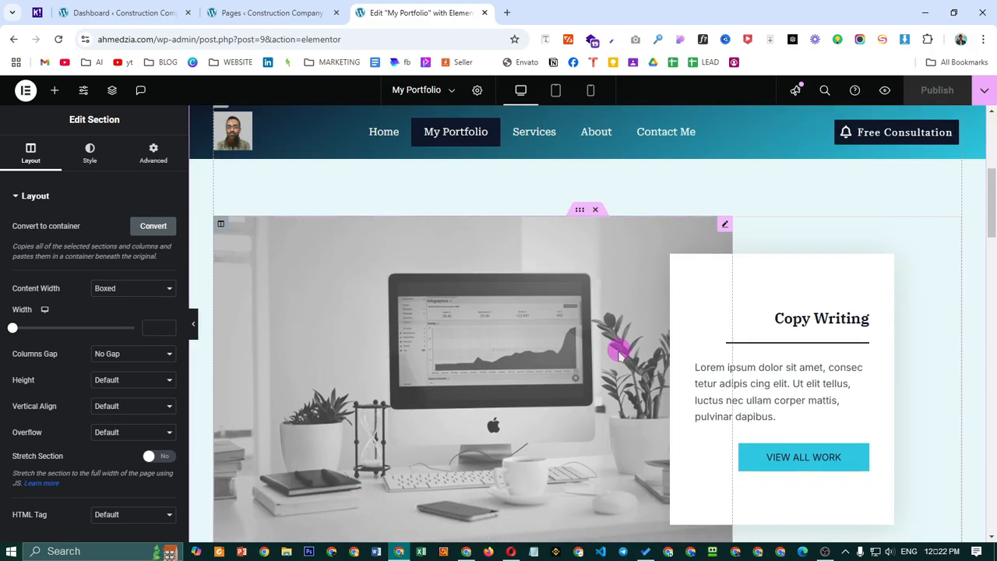
pyautogui.scroll(-10, 720, 370)
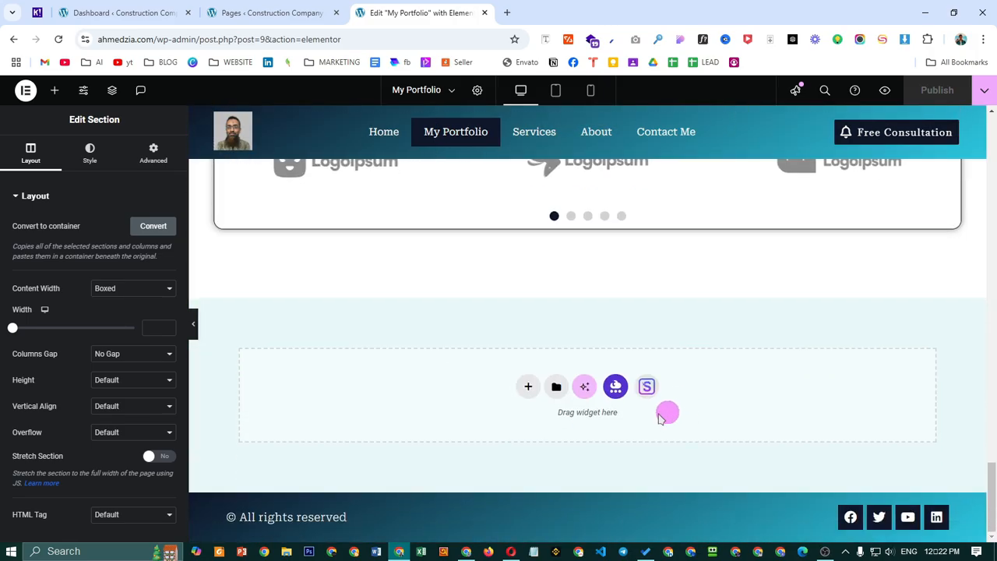
pyautogui.scroll(10, 665, 412)
pyautogui.scroll(4, 637, 397)
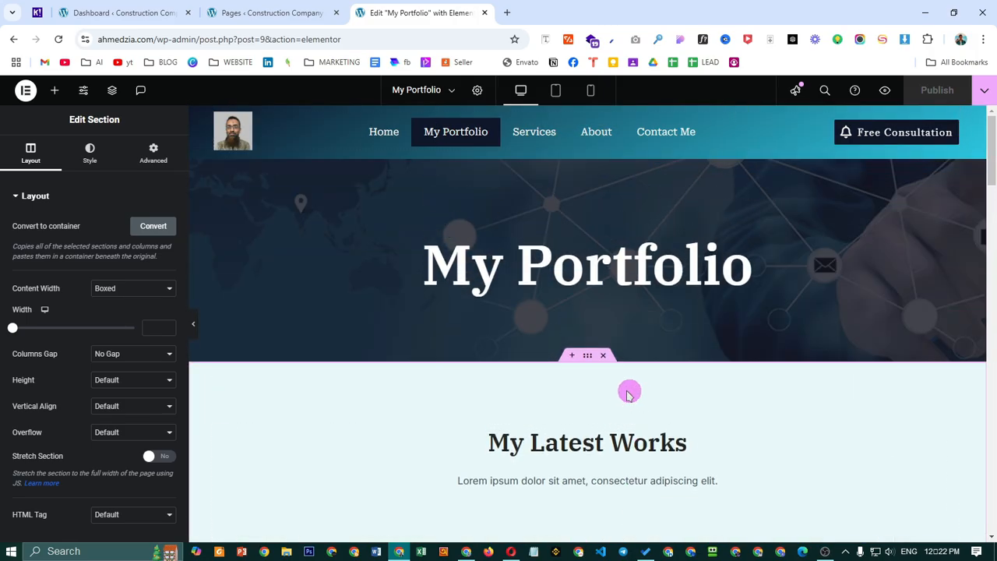
pyautogui.scroll(-3, 616, 393)
pyautogui.scroll(2, 655, 328)
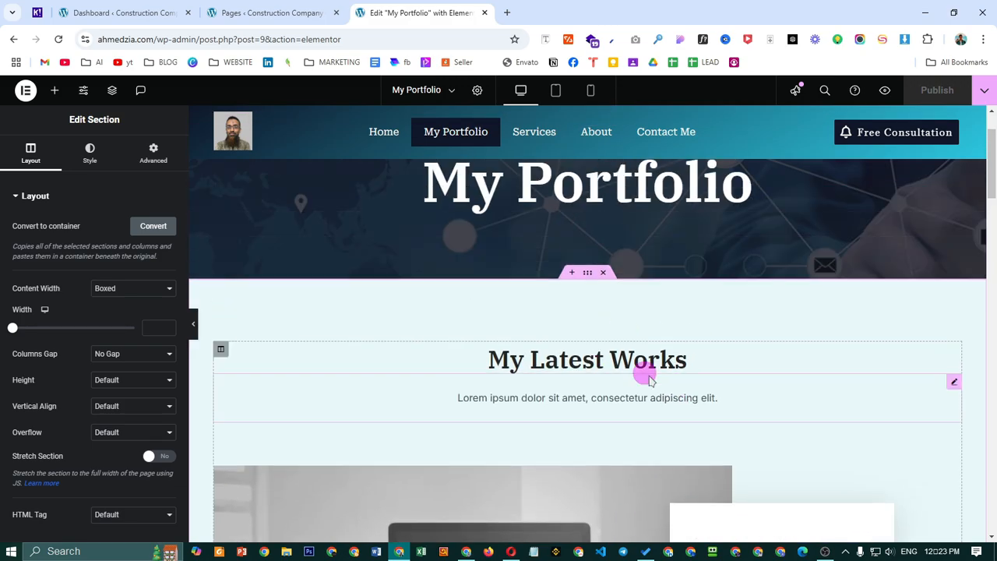
# Set the My Portfolio hero container's tablet padding to 150 px top and 150 px bottom, and publish the page.
pyautogui.click(555, 92)
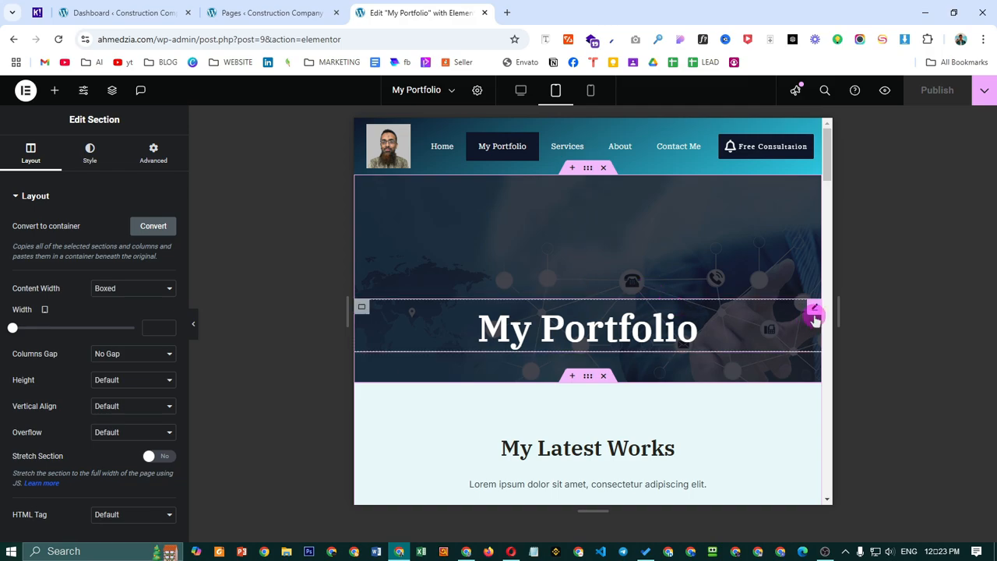
pyautogui.click(815, 310)
pyautogui.click(156, 156)
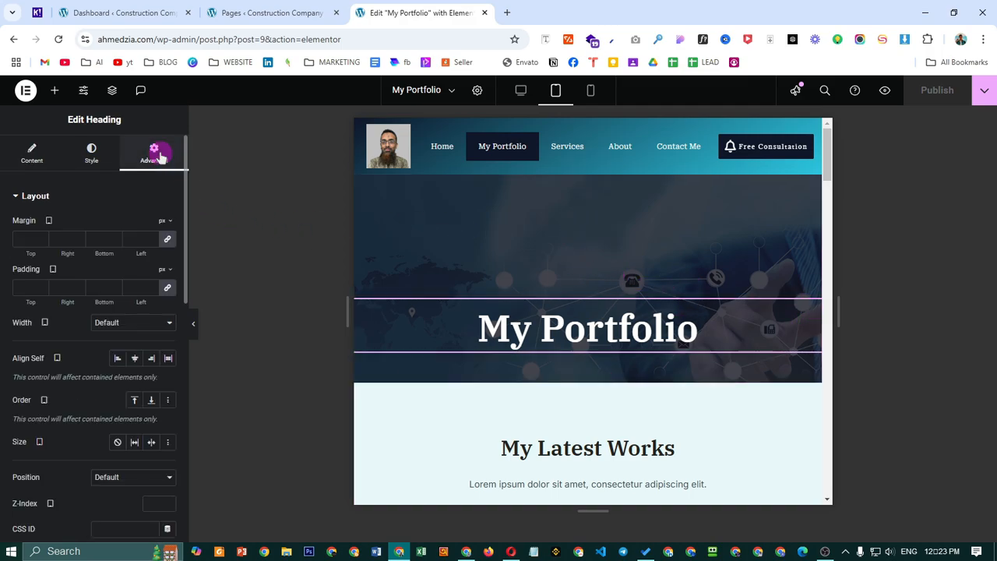
pyautogui.click(589, 170)
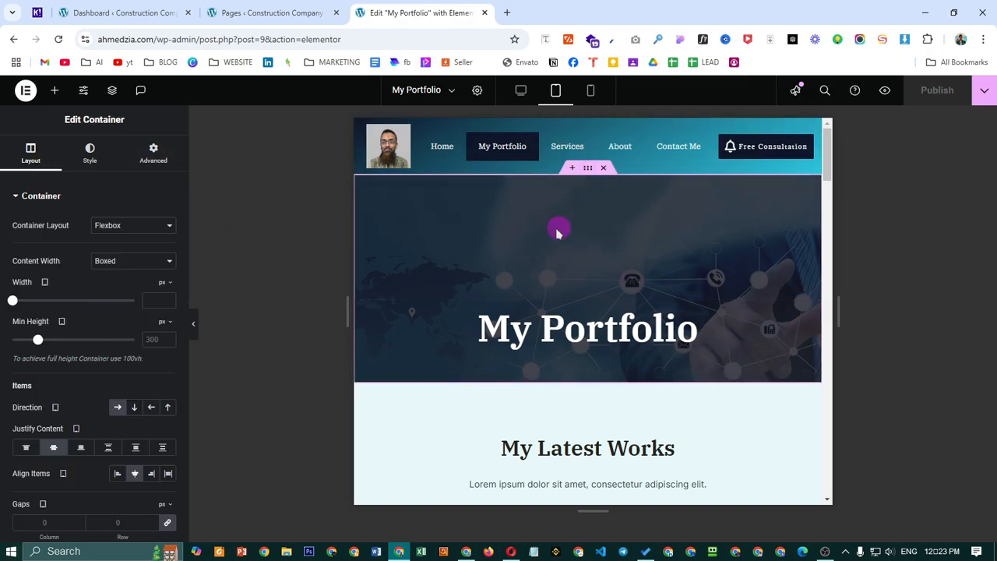
pyautogui.click(155, 159)
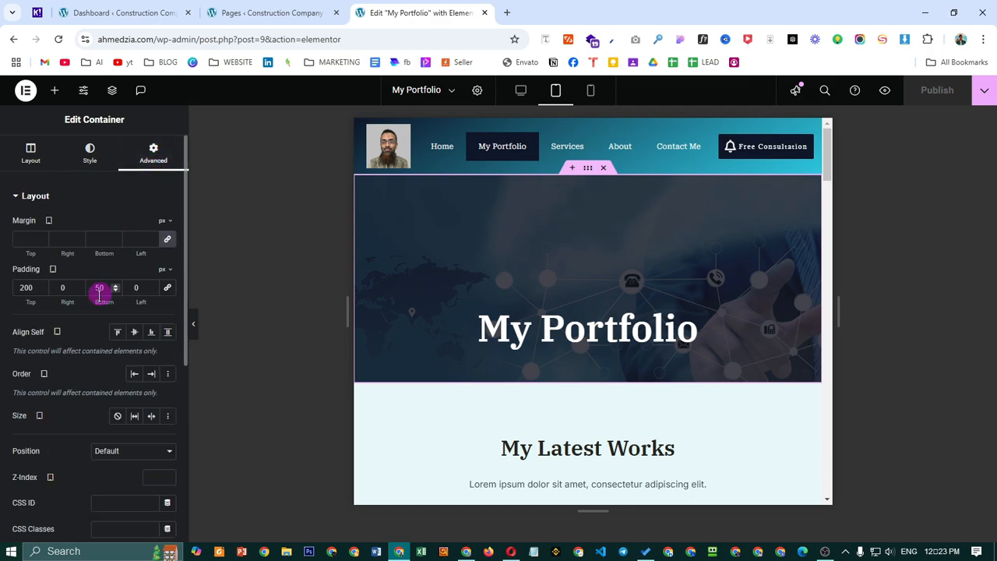
pyautogui.write('150')
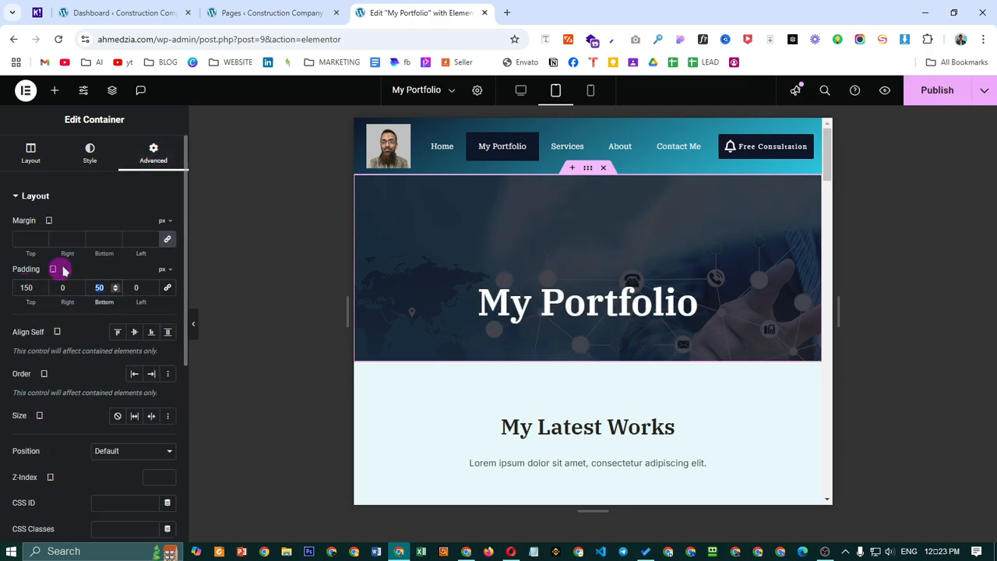
pyautogui.write('150')
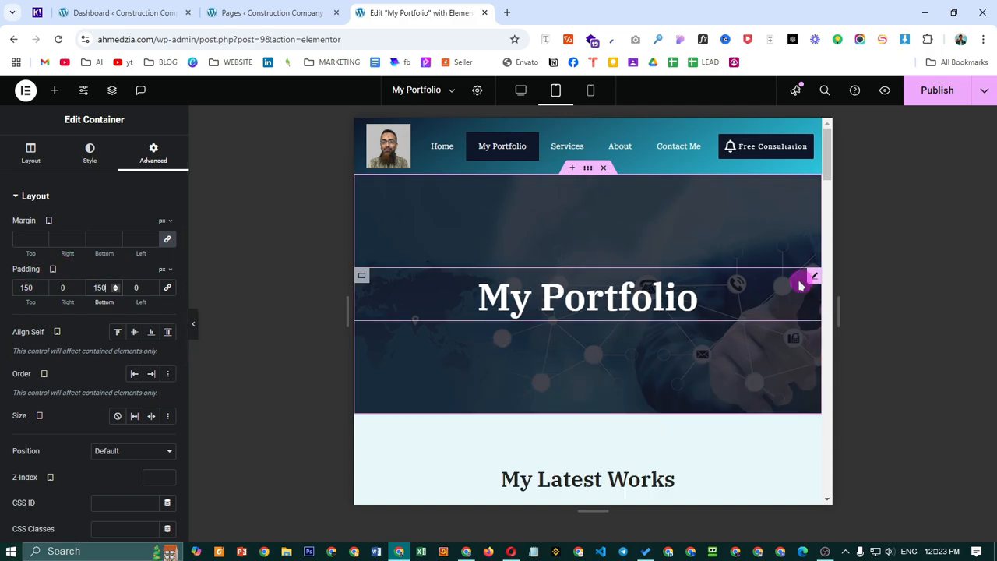
pyautogui.click(920, 99)
pyautogui.scroll(-10, 641, 338)
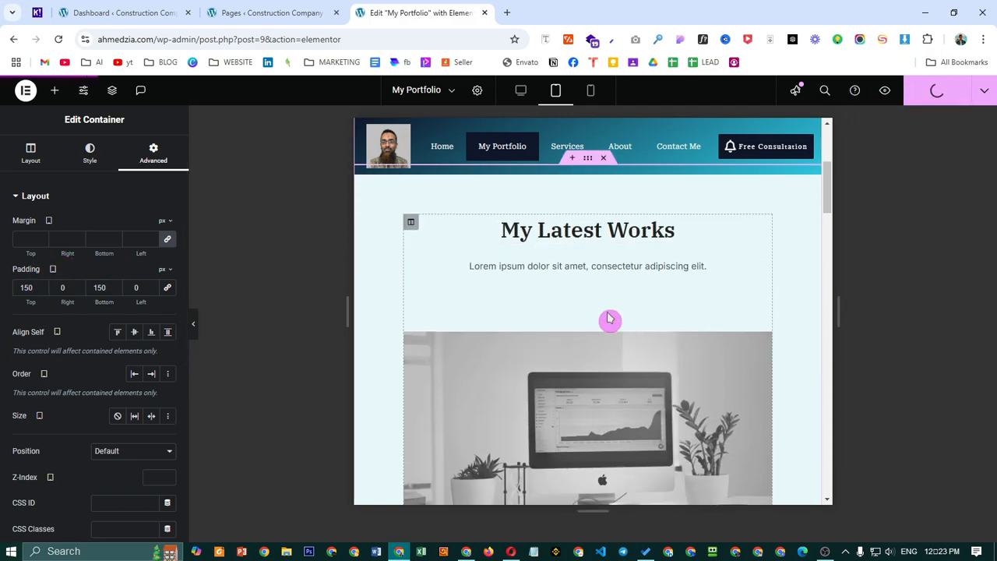
pyautogui.scroll(-10, 587, 305)
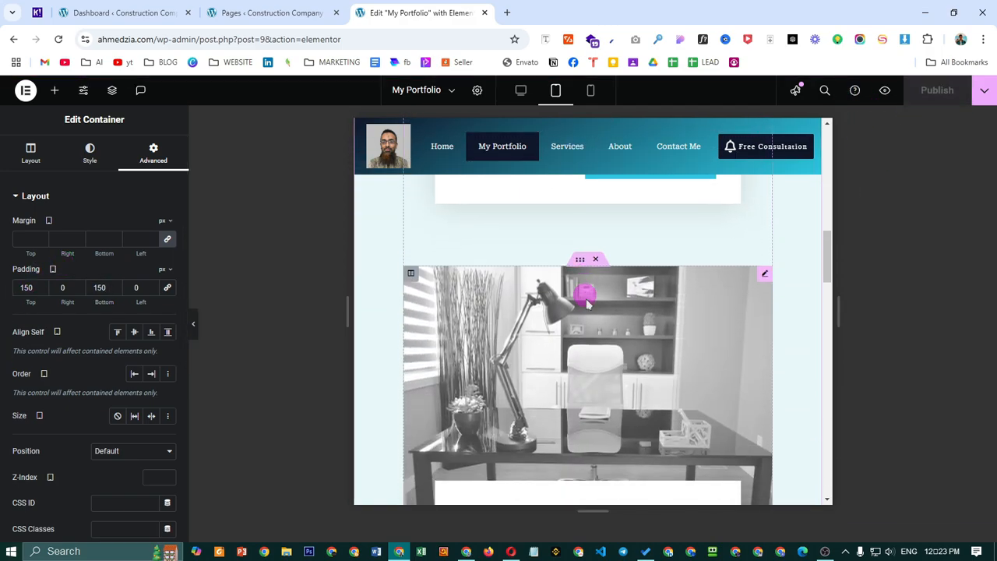
pyautogui.scroll(-10, 588, 310)
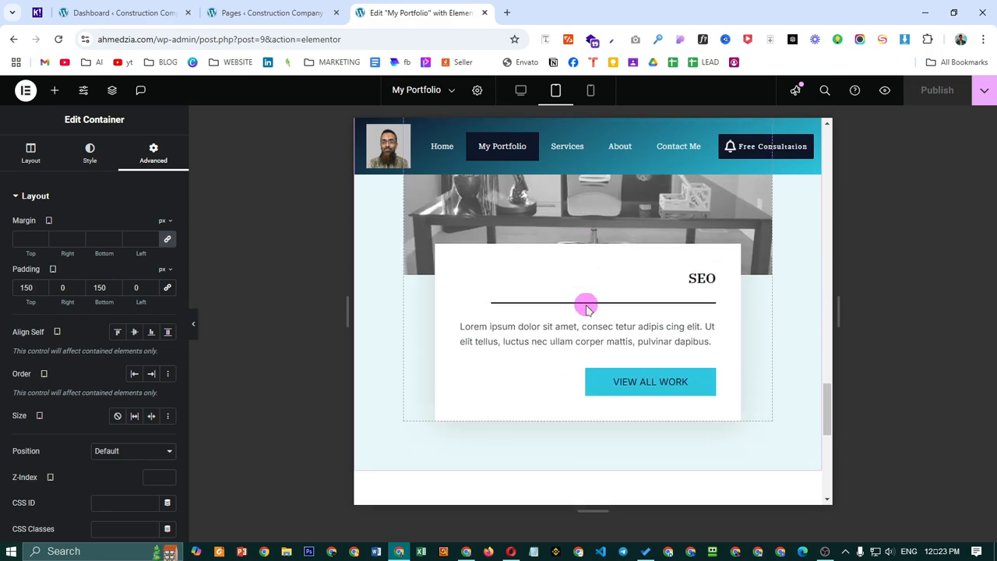
pyautogui.scroll(20, 604, 381)
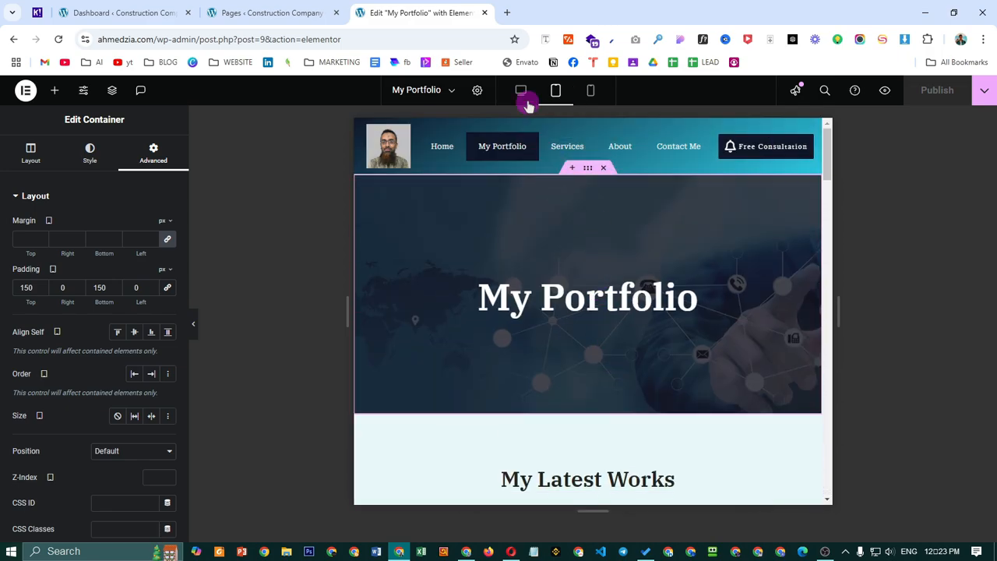
# Set the My Portfolio hero container's mobile top padding to 50 px and check the work cards and My Clients section below.
pyautogui.click(590, 91)
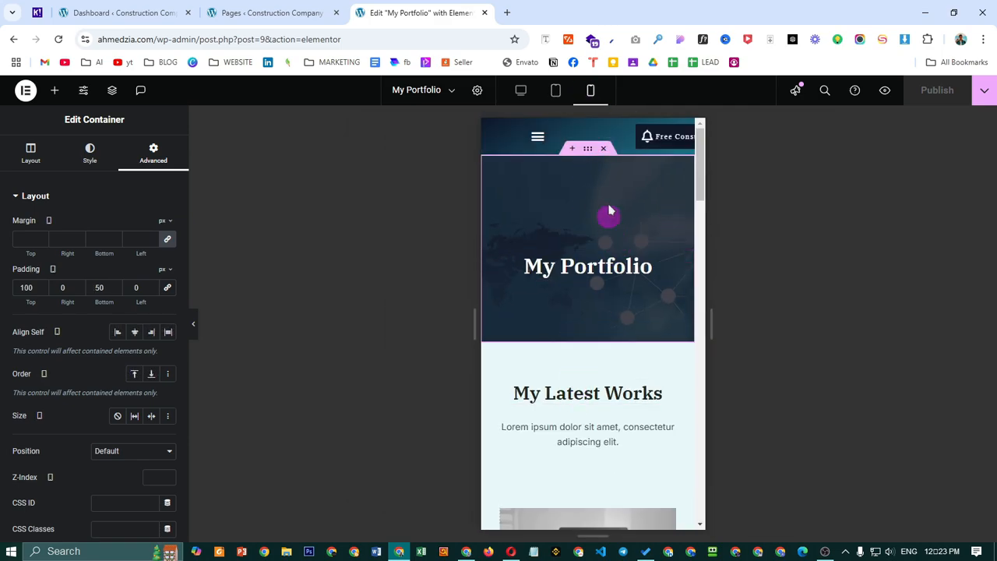
pyautogui.click(560, 320)
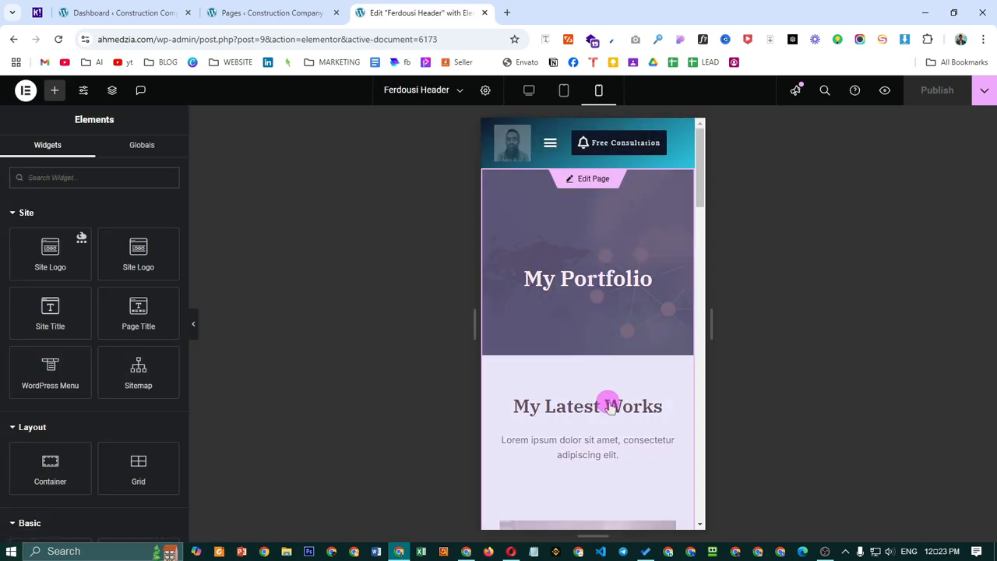
pyautogui.click(590, 180)
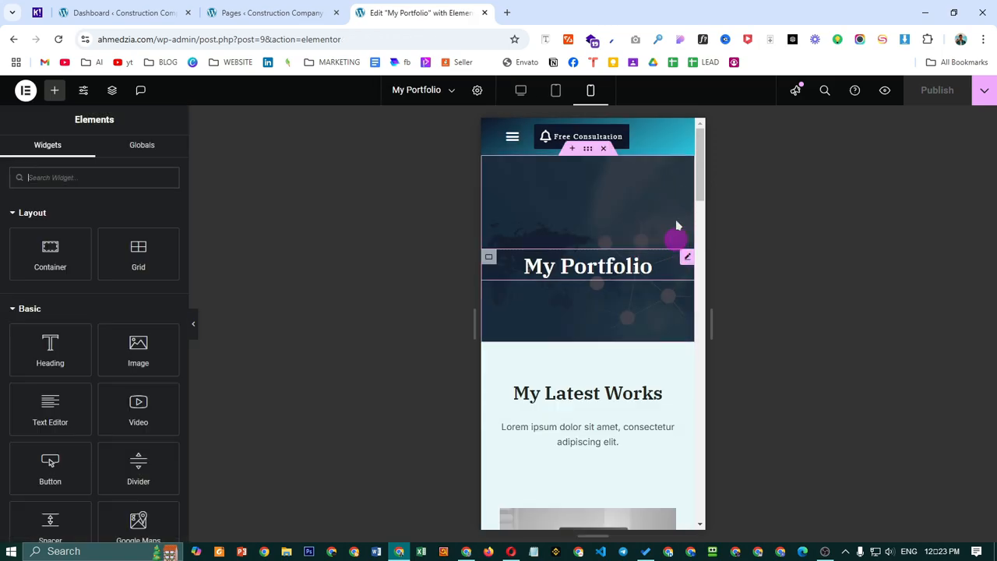
pyautogui.click(588, 150)
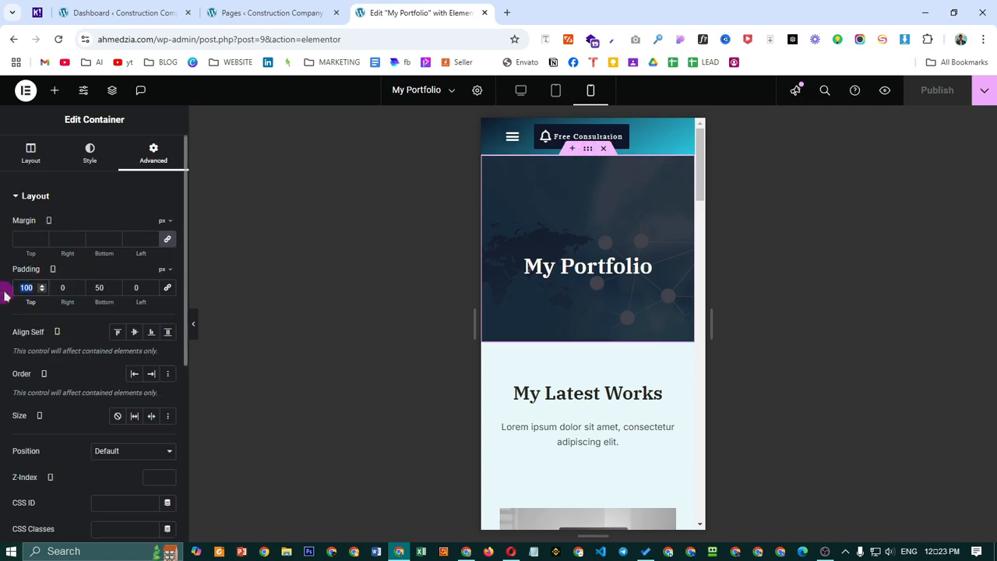
pyautogui.write('50')
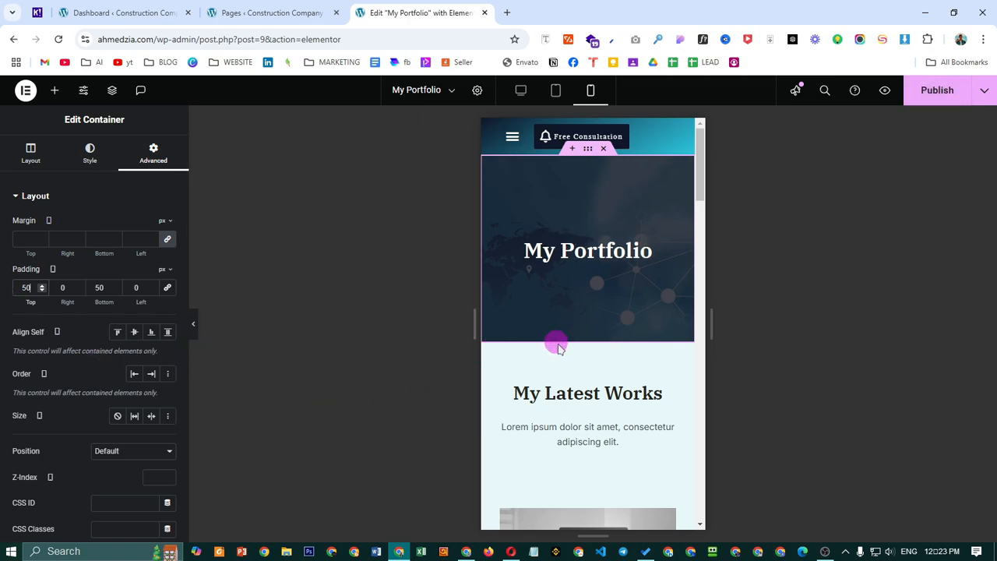
pyautogui.scroll(-6, 597, 338)
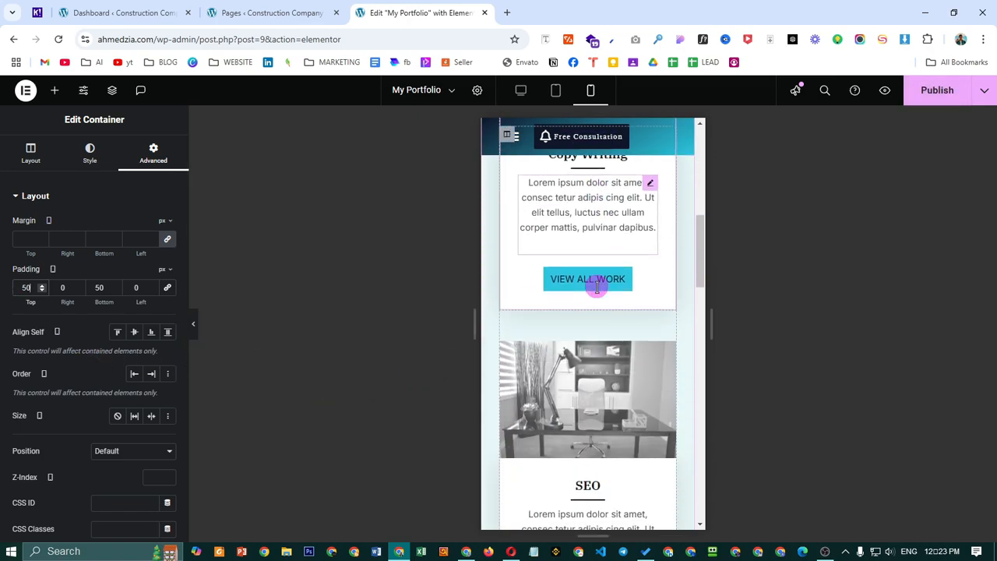
pyautogui.scroll(-10, 597, 288)
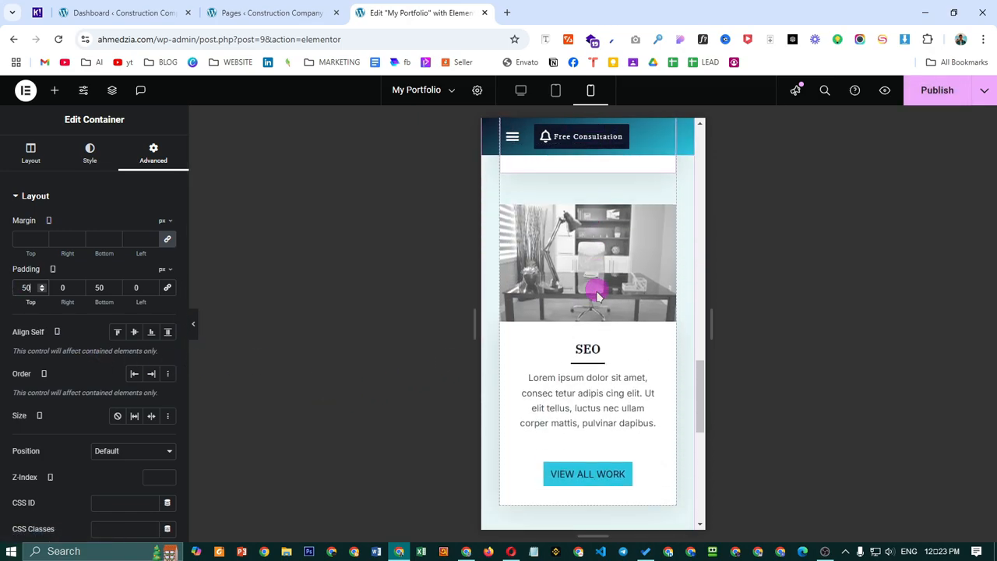
pyautogui.scroll(-6, 597, 289)
pyautogui.scroll(3, 597, 290)
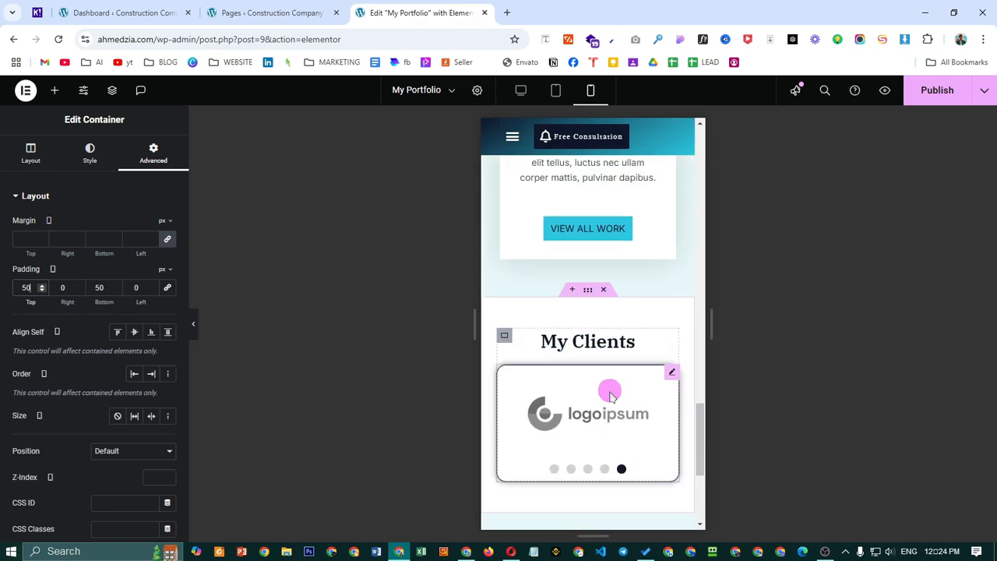
# Check the My Portfolio page's mobile layout around the My Clients section and the hero, and publish the page.
pyautogui.scroll(-3, 611, 396)
pyautogui.scroll(15, 605, 430)
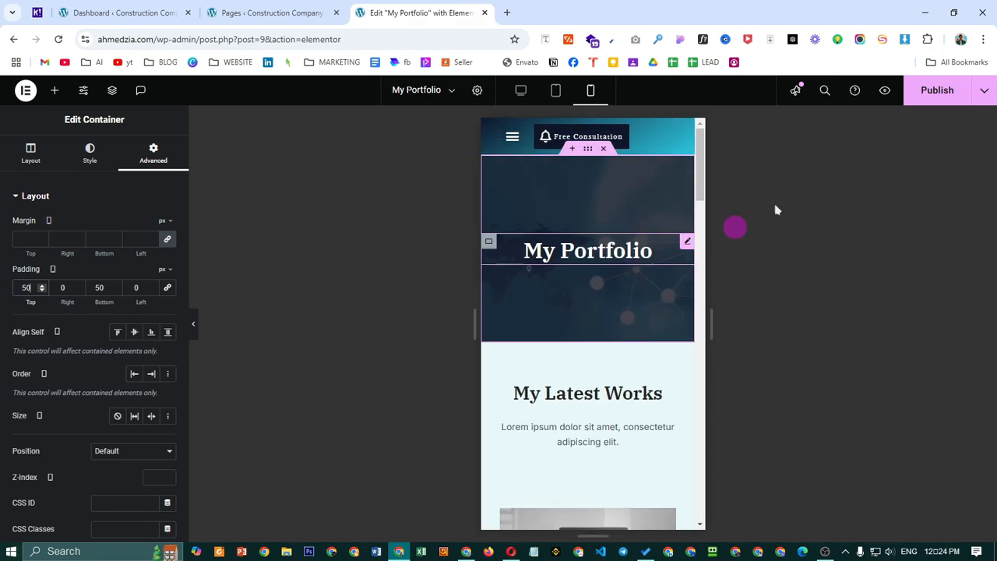
pyautogui.click(941, 92)
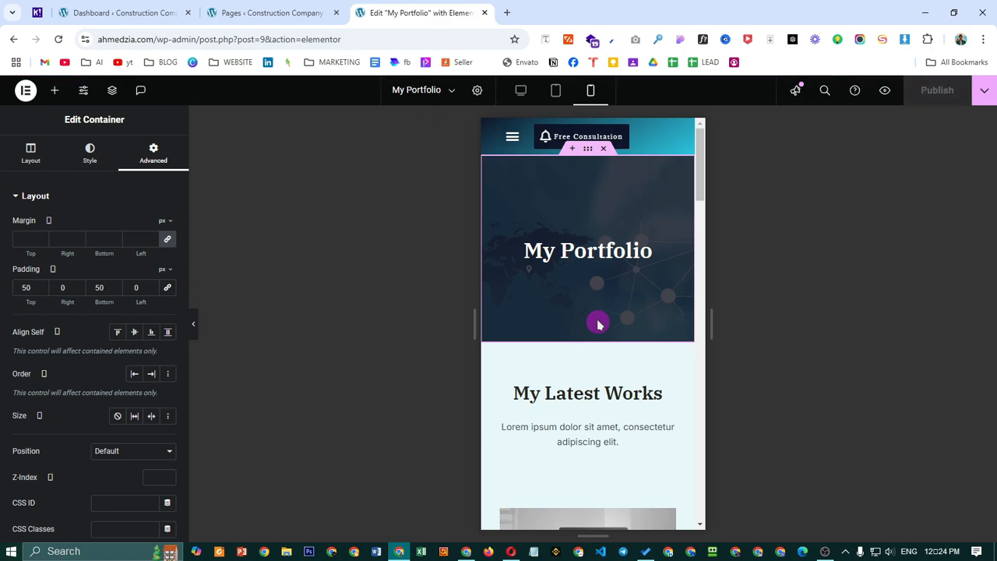
# Open the Services page for editing and review its desktop layout from the hero to the Frequently Asked Questions section.
pyautogui.click(418, 91)
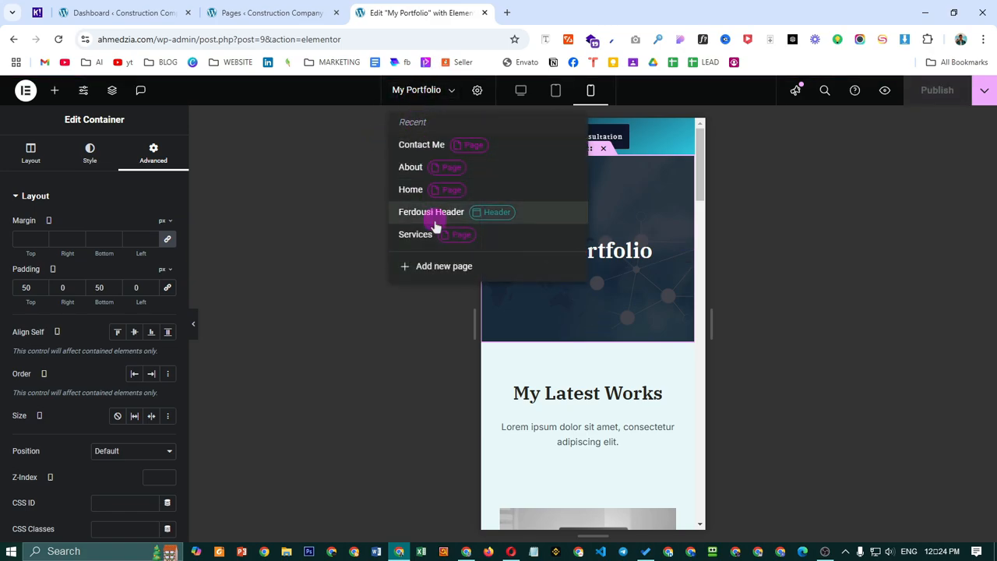
pyautogui.click(416, 235)
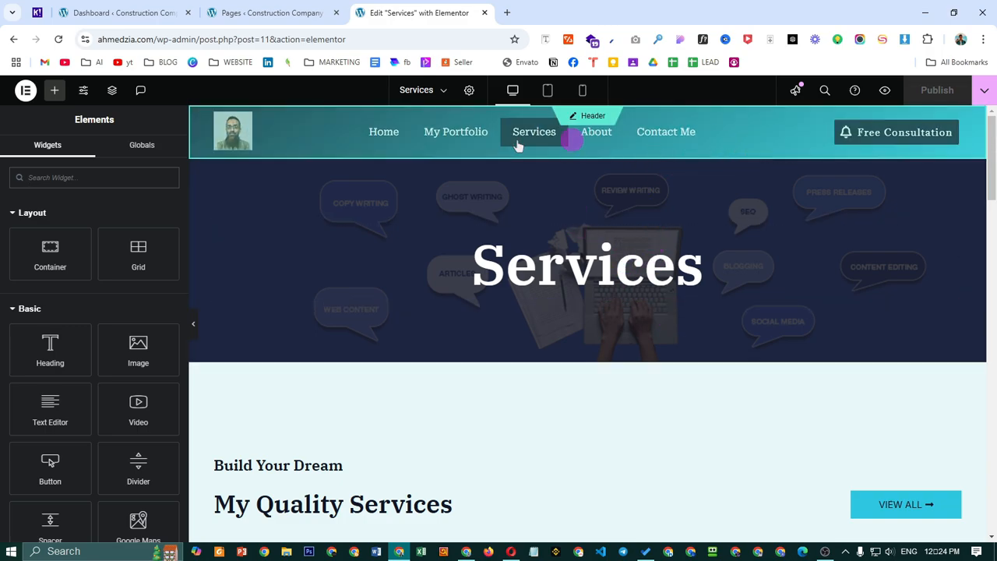
pyautogui.scroll(-3, 610, 366)
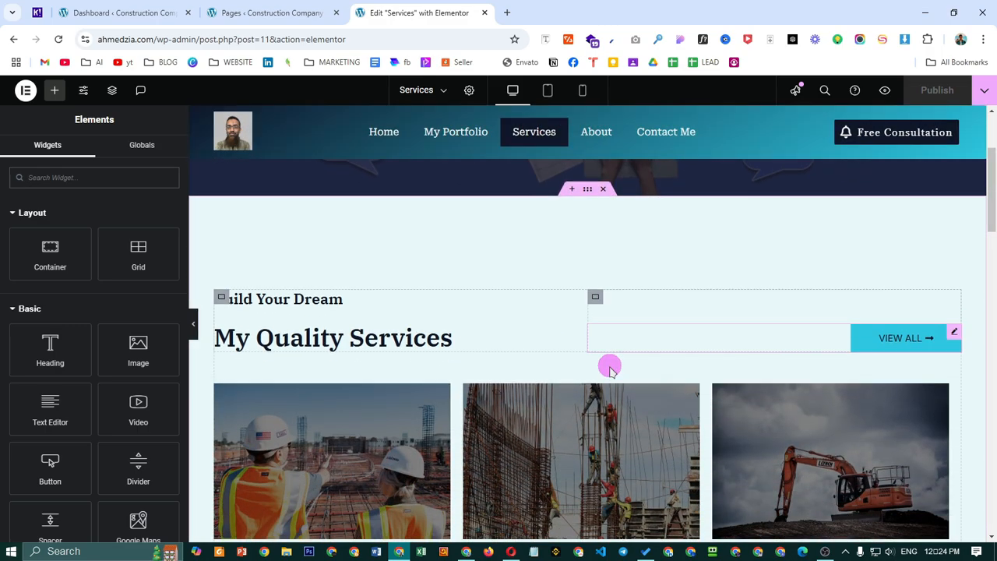
pyautogui.scroll(-3, 541, 338)
pyautogui.scroll(-9, 631, 355)
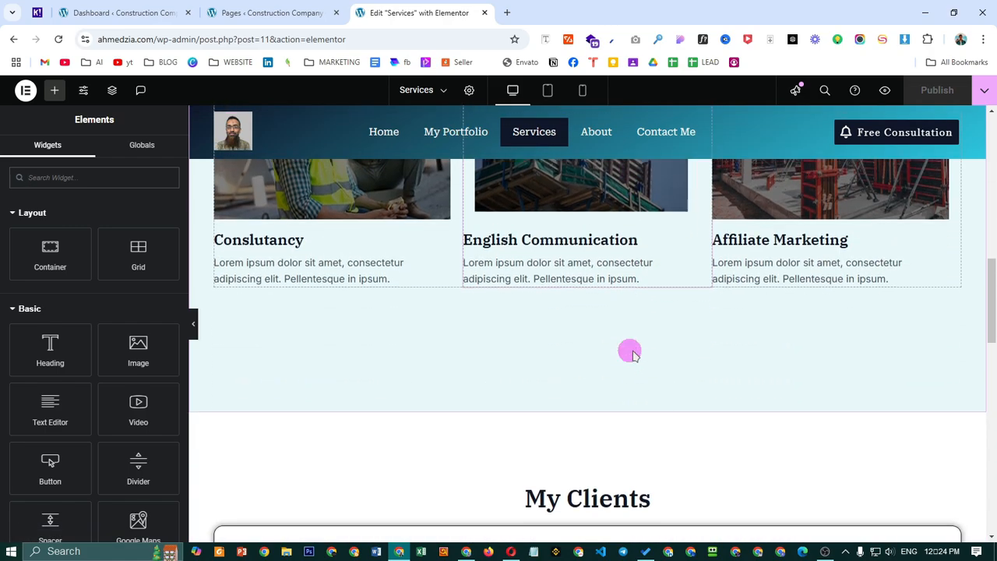
pyautogui.scroll(-7, 630, 352)
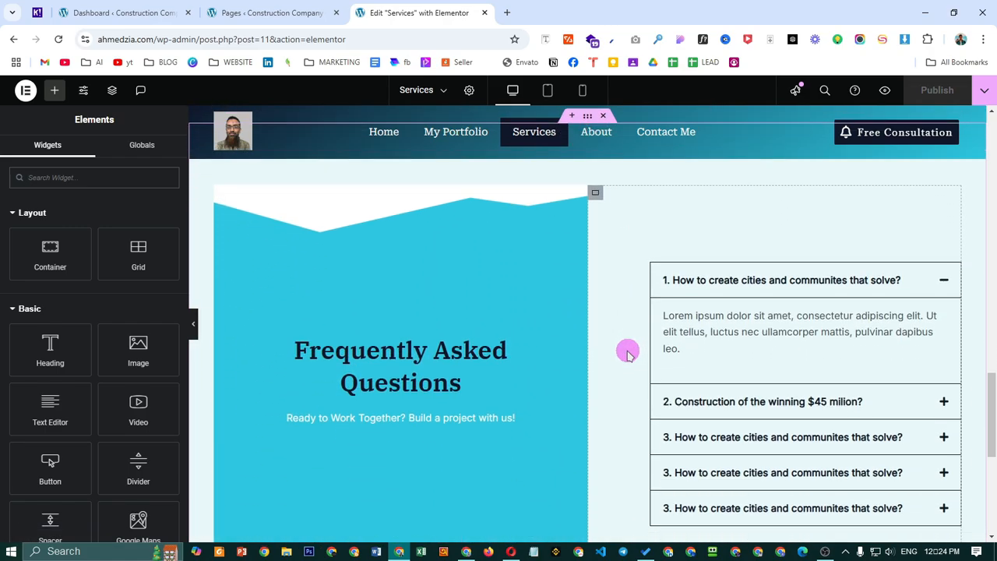
pyautogui.scroll(5, 625, 374)
pyautogui.scroll(15, 623, 396)
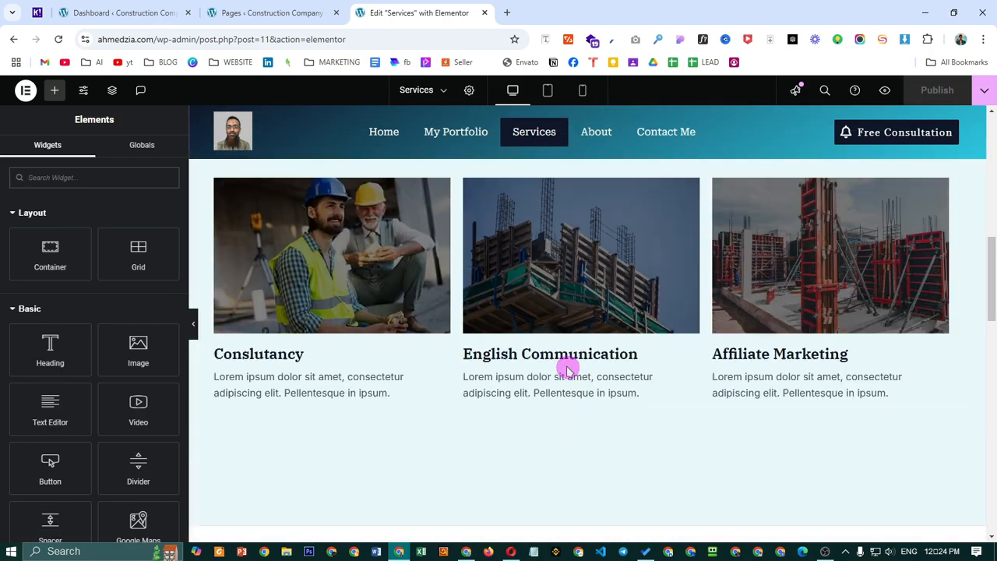
# Set the Services hero container's tablet padding to 150 px top and 150 px bottom, and publish the page.
pyautogui.click(548, 91)
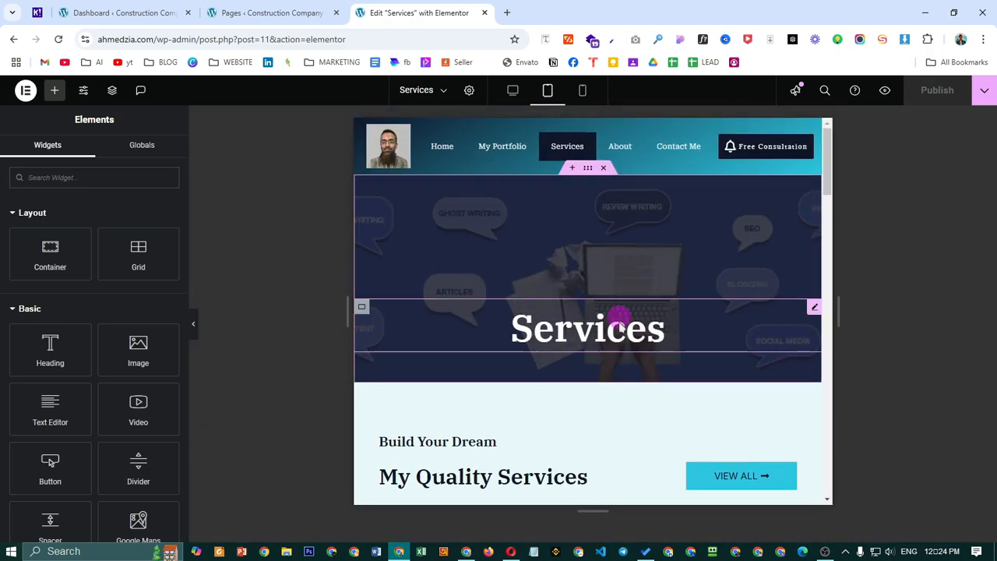
pyautogui.click(589, 168)
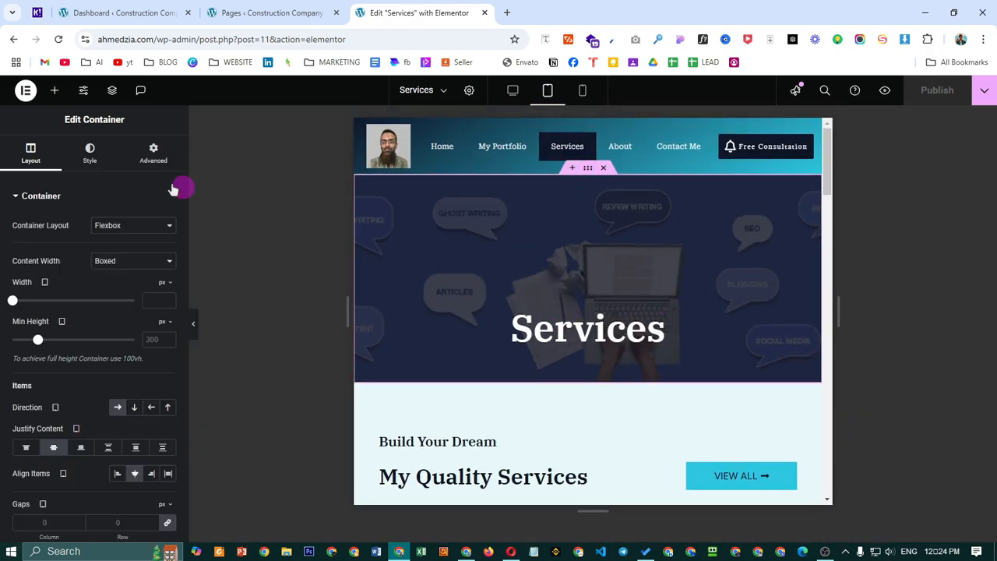
pyautogui.click(162, 158)
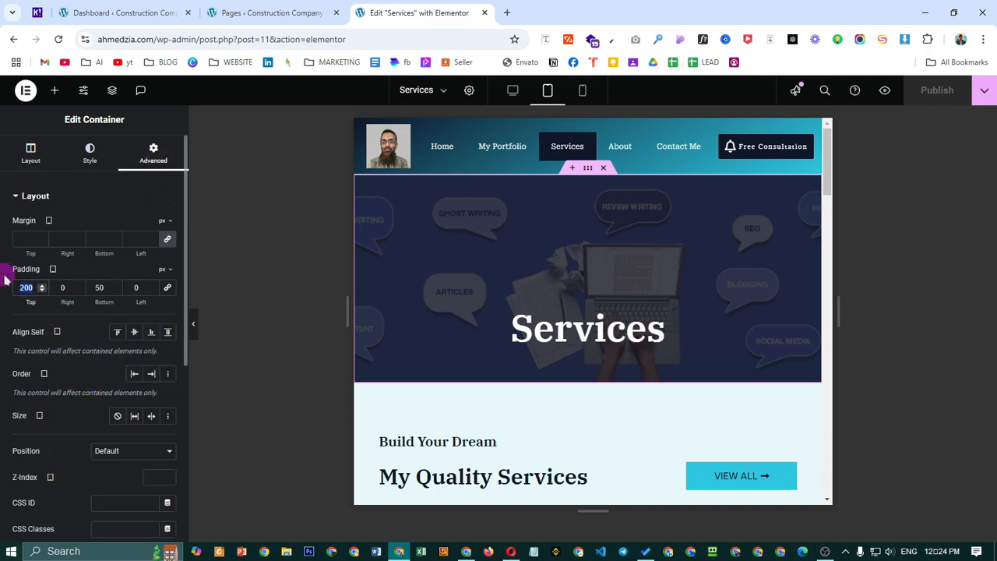
pyautogui.write('150')
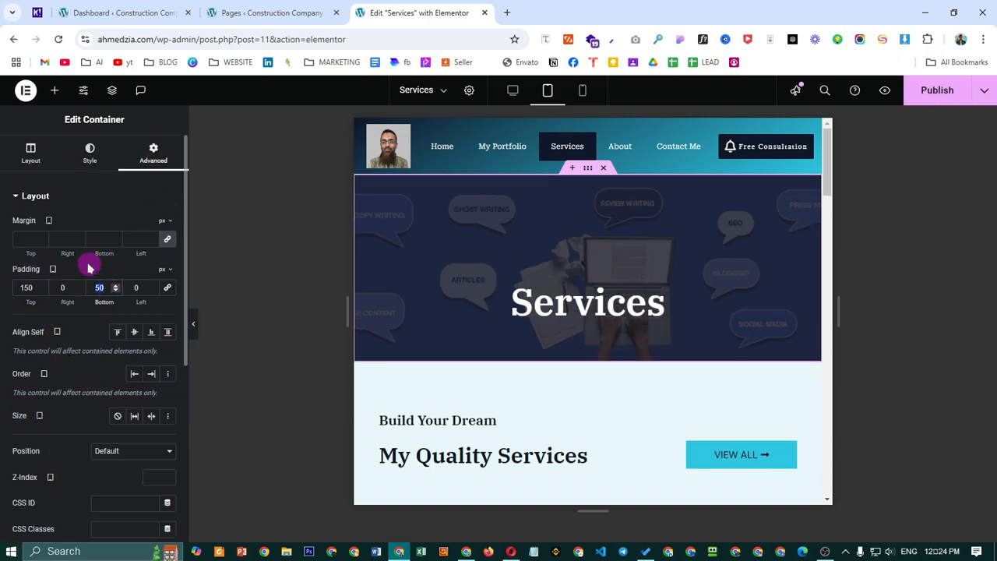
pyautogui.write('150')
pyautogui.click(938, 89)
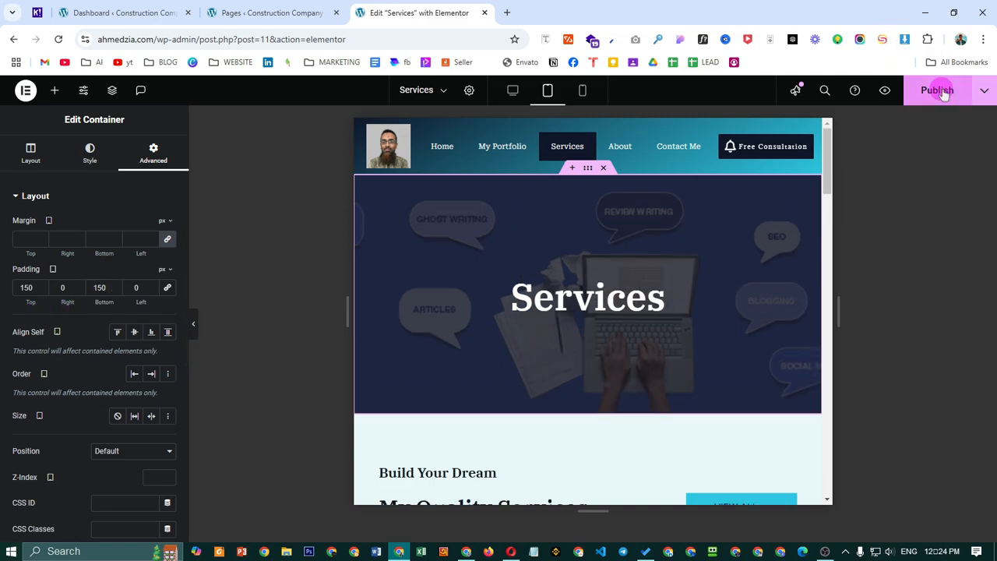
# Examine the Services page's tablet layout, including the service cards, My Clients carousel and the spacing around the Frequently Asked Questions section.
pyautogui.scroll(-2, 724, 285)
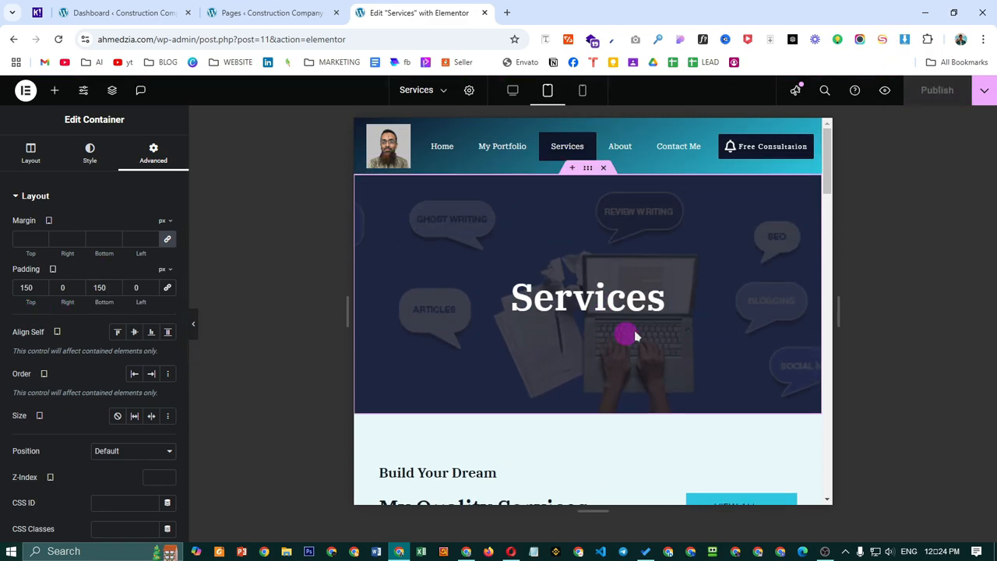
pyautogui.scroll(-3, 628, 334)
pyautogui.scroll(-6, 645, 261)
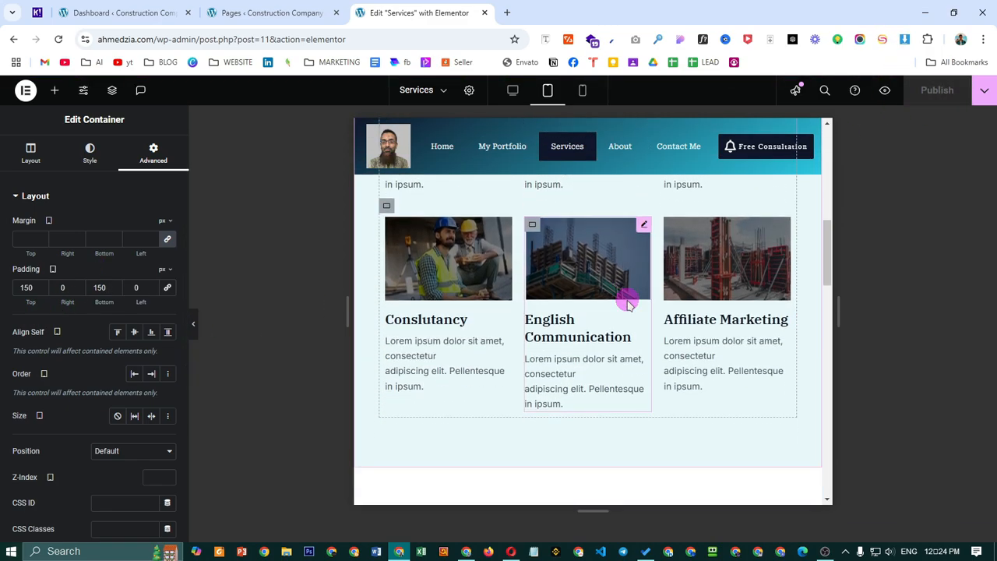
pyautogui.scroll(-2, 608, 295)
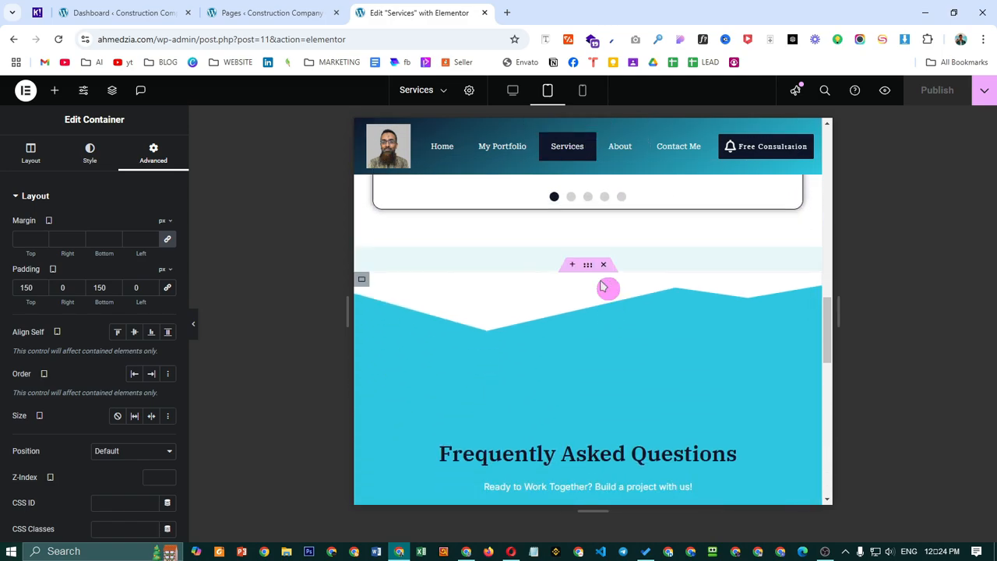
pyautogui.scroll(2, 606, 285)
pyautogui.scroll(-4, 605, 330)
pyautogui.scroll(1, 578, 346)
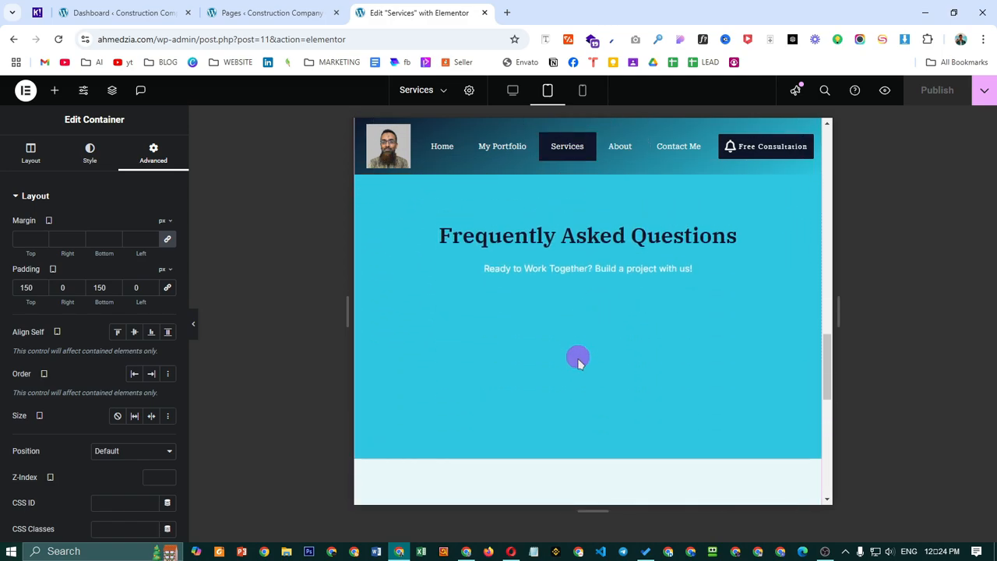
pyautogui.scroll(-2, 577, 356)
pyautogui.scroll(4, 578, 366)
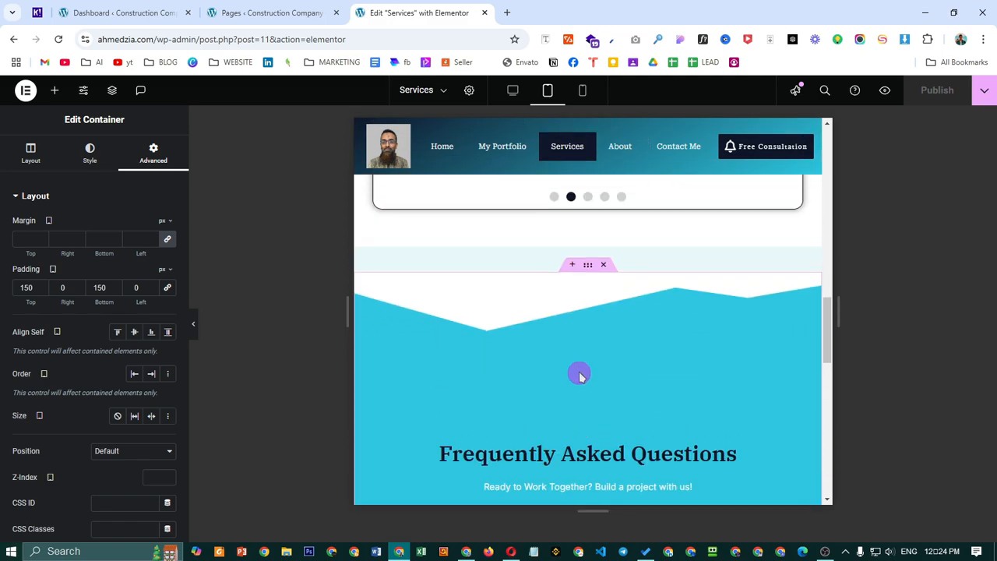
# Set the Frequently Asked Questions container's tablet top margin to 0 px and publish the Services page.
pyautogui.click(588, 266)
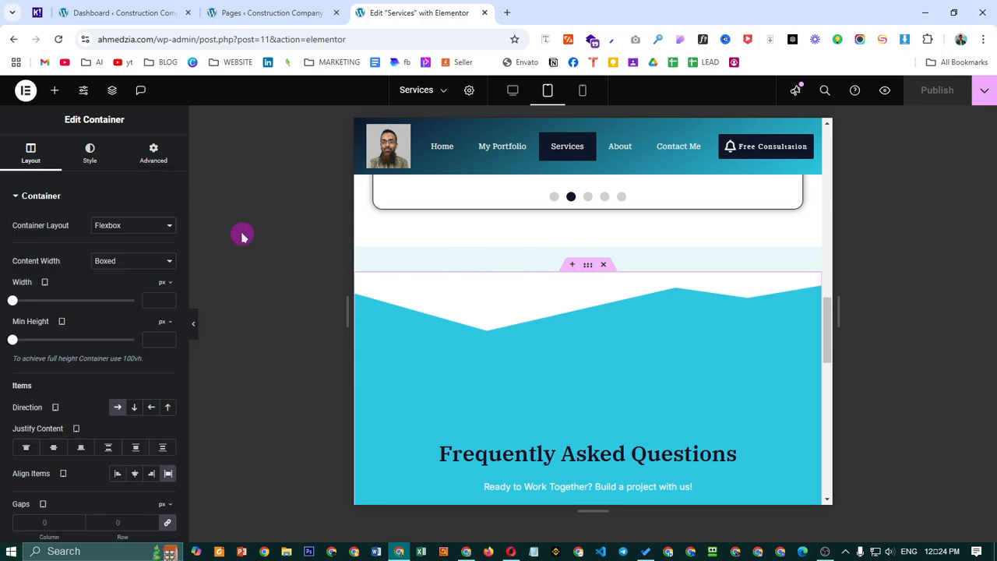
pyautogui.click(141, 154)
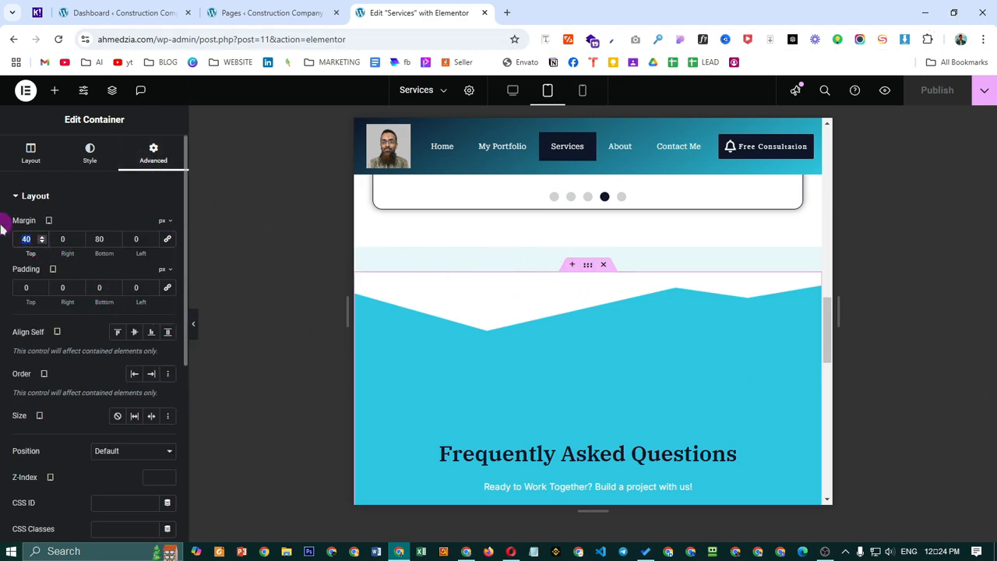
pyautogui.write('0')
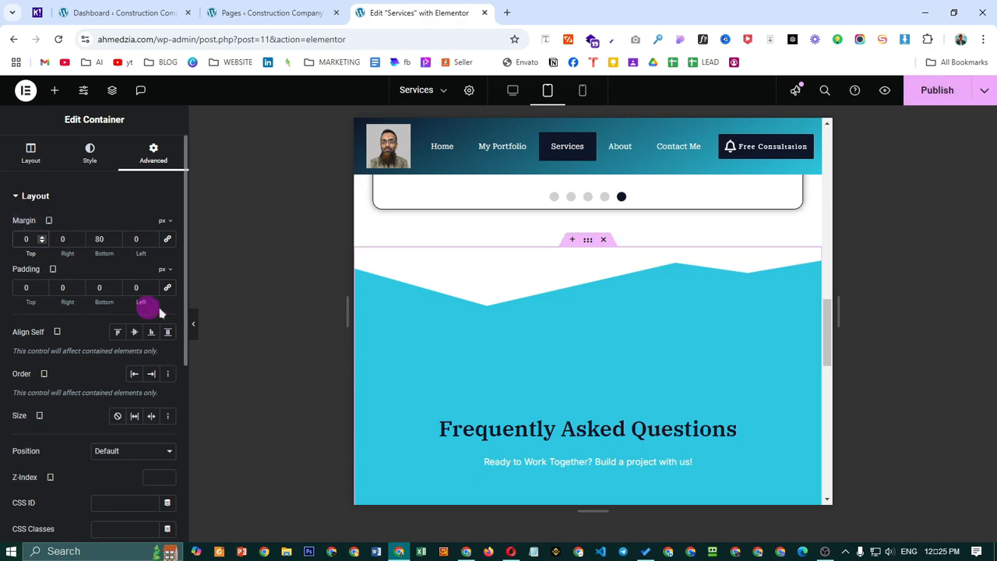
pyautogui.scroll(-10, 561, 319)
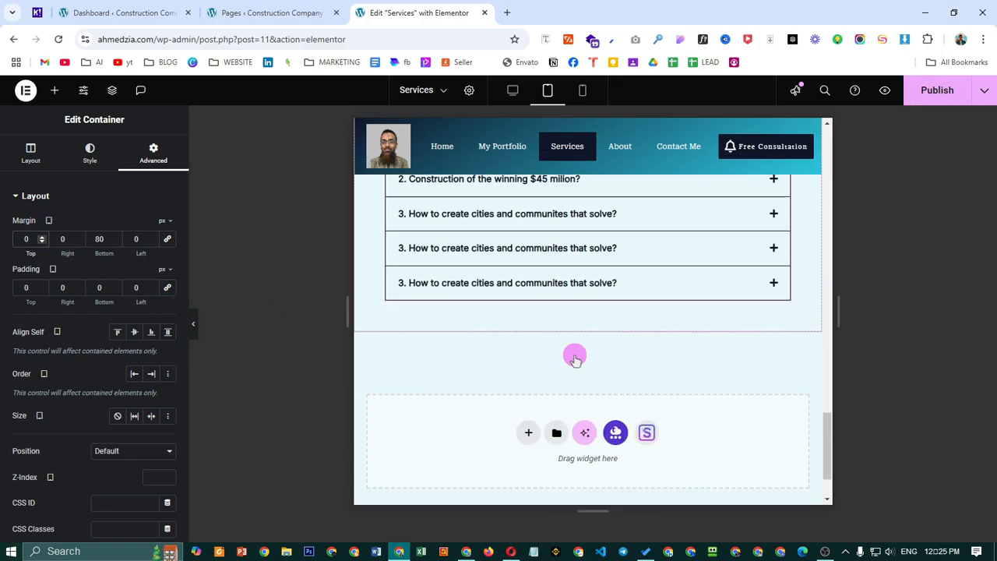
pyautogui.scroll(-1, 543, 432)
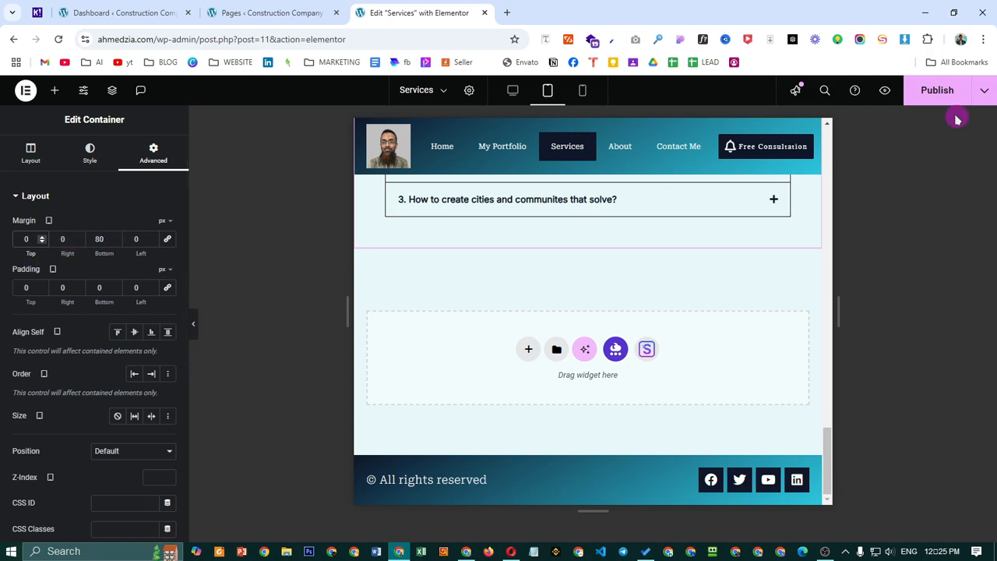
pyautogui.click(937, 91)
# Check the tablet spacing between the My Clients carousel, the Frequently Asked Questions banner and the accordion.
pyautogui.scroll(8, 655, 382)
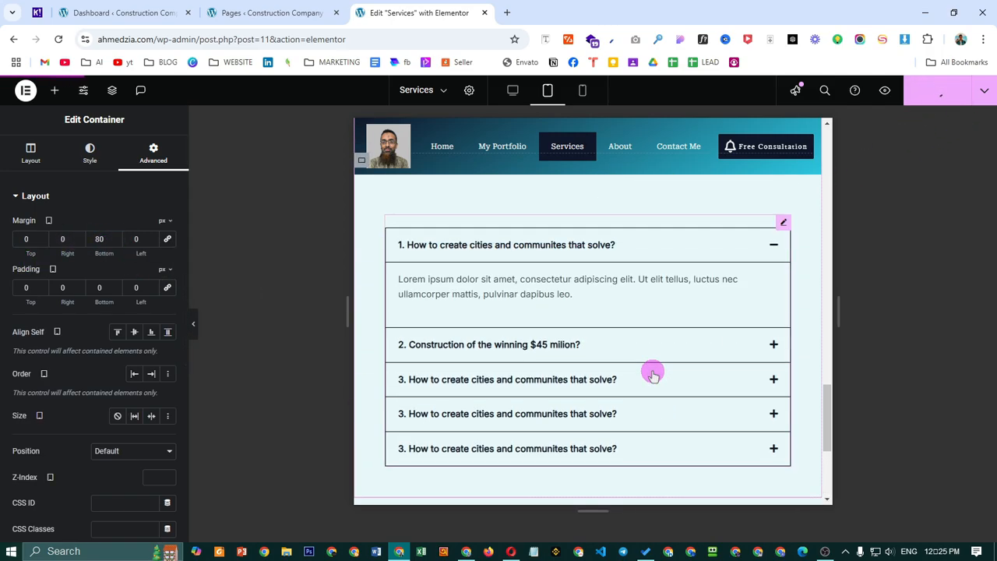
pyautogui.scroll(5, 649, 374)
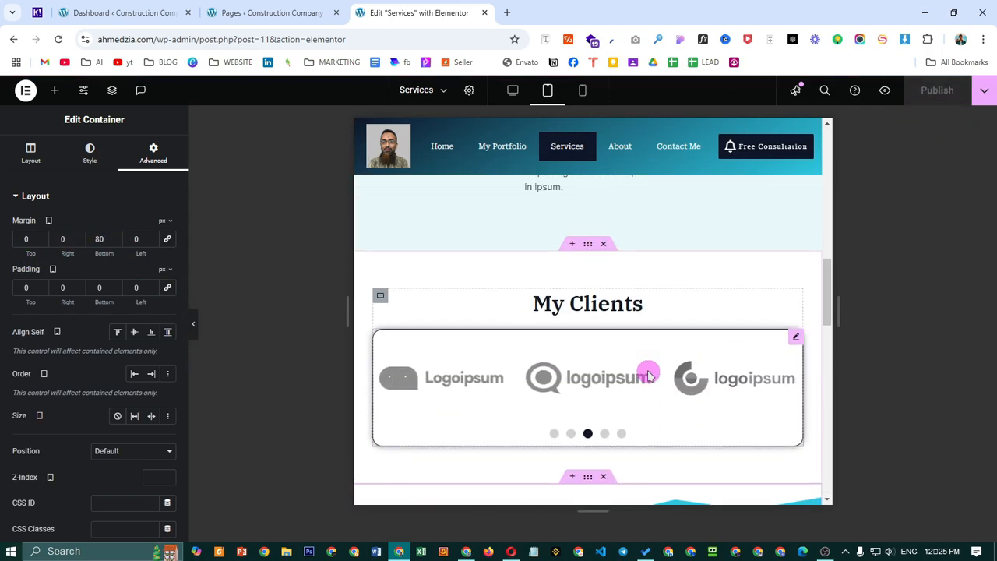
pyautogui.scroll(-8, 649, 372)
pyautogui.scroll(-4, 648, 375)
pyautogui.scroll(7, 643, 380)
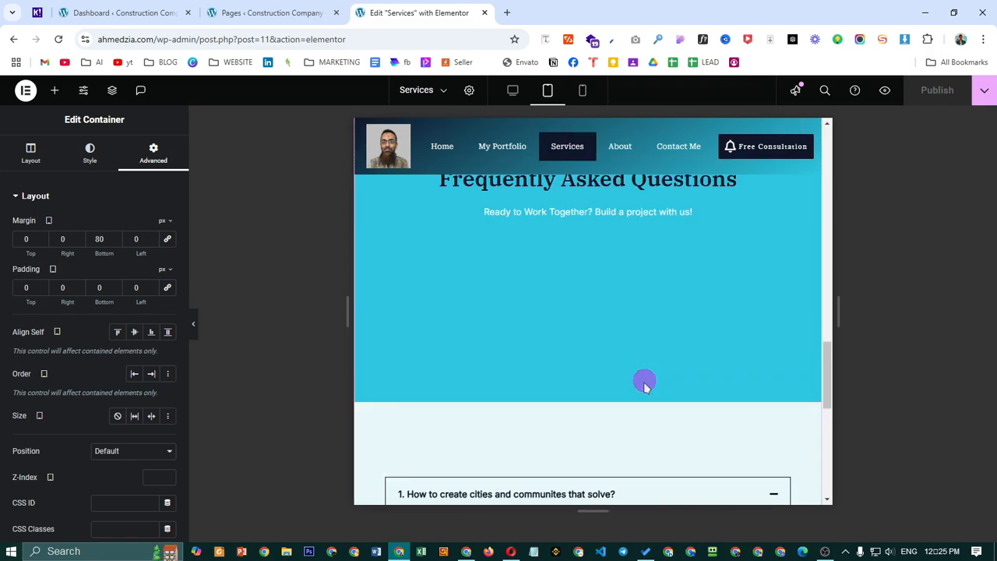
pyautogui.scroll(-3, 642, 371)
pyautogui.scroll(4, 642, 371)
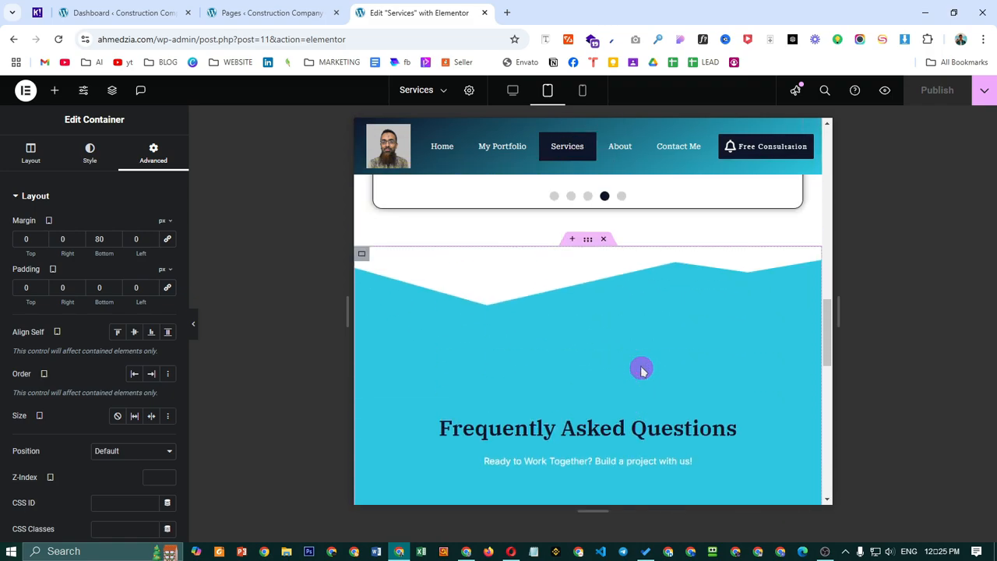
pyautogui.scroll(-2, 650, 337)
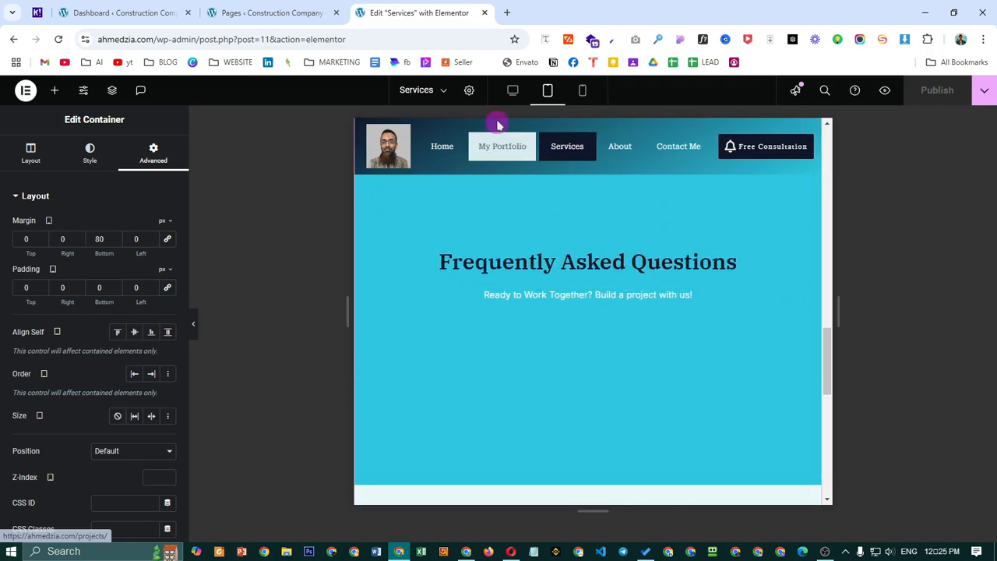
# Open the Home page in Elementor in a new tab from the WordPress pages list, alongside the Services page editor.
pyautogui.click(278, 12)
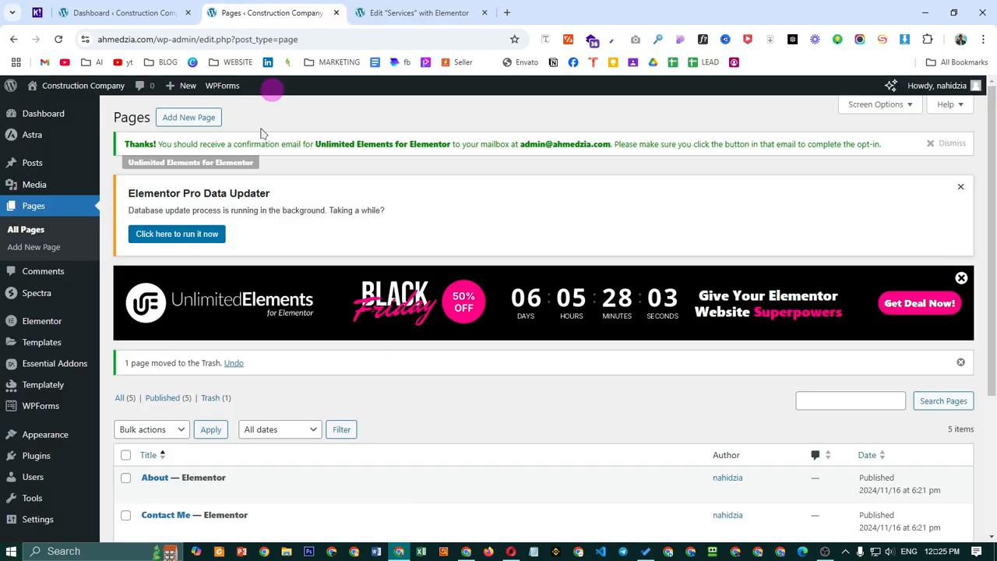
pyautogui.scroll(-2, 207, 409)
pyautogui.scroll(-1, 208, 397)
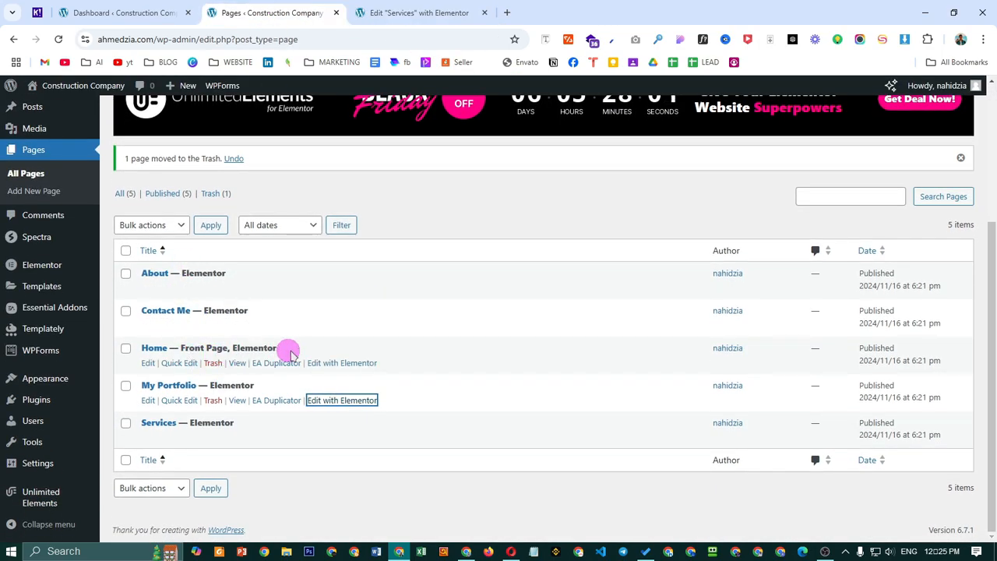
pyautogui.rightClick(324, 362)
pyautogui.click(376, 195)
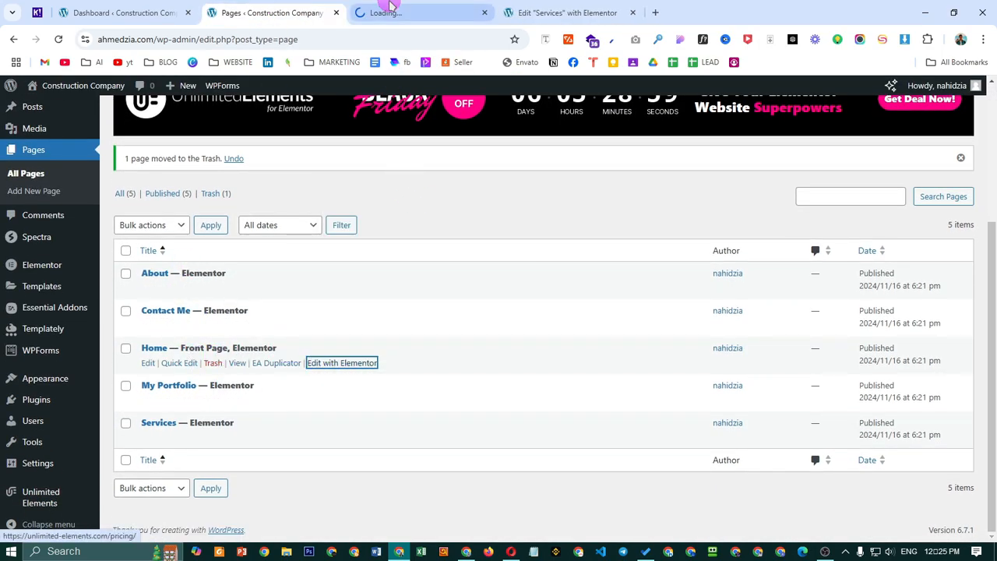
pyautogui.click(392, 10)
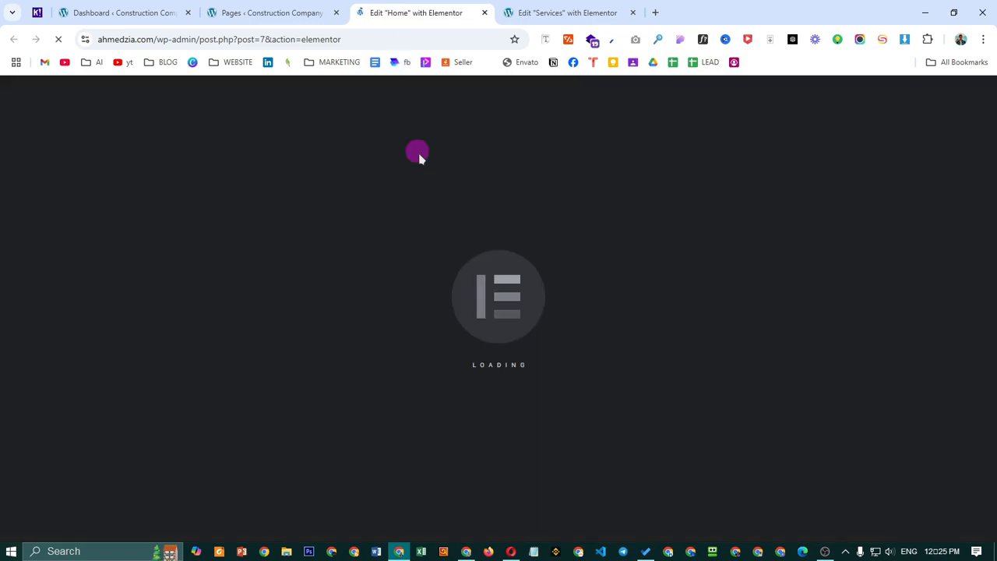
pyautogui.click(532, 19)
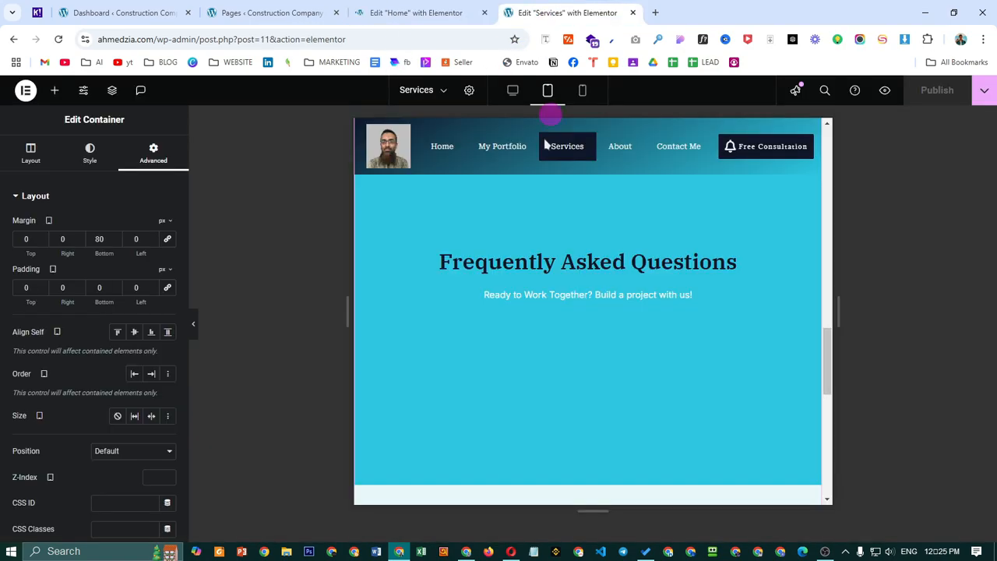
pyautogui.click(481, 9)
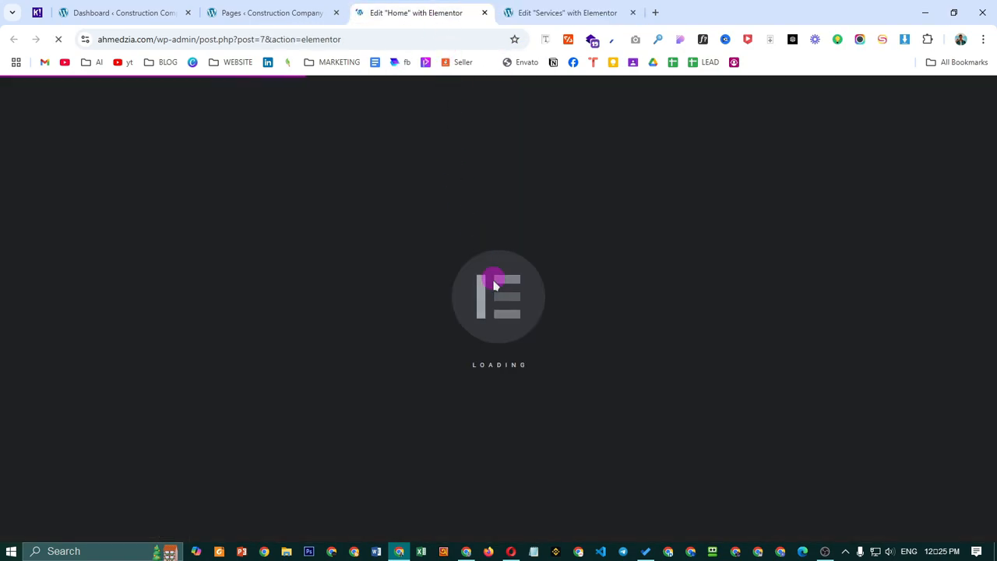
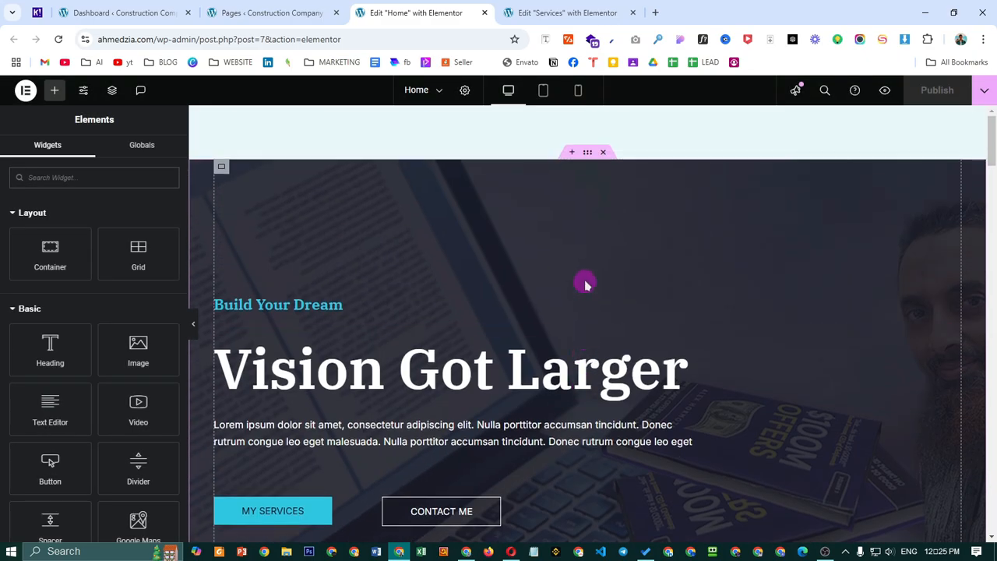
# Copy the Home page's outer Frequently Asked Questions container, with its banner and accordion, in tablet view.
pyautogui.scroll(-8, 588, 304)
pyautogui.scroll(8, 596, 332)
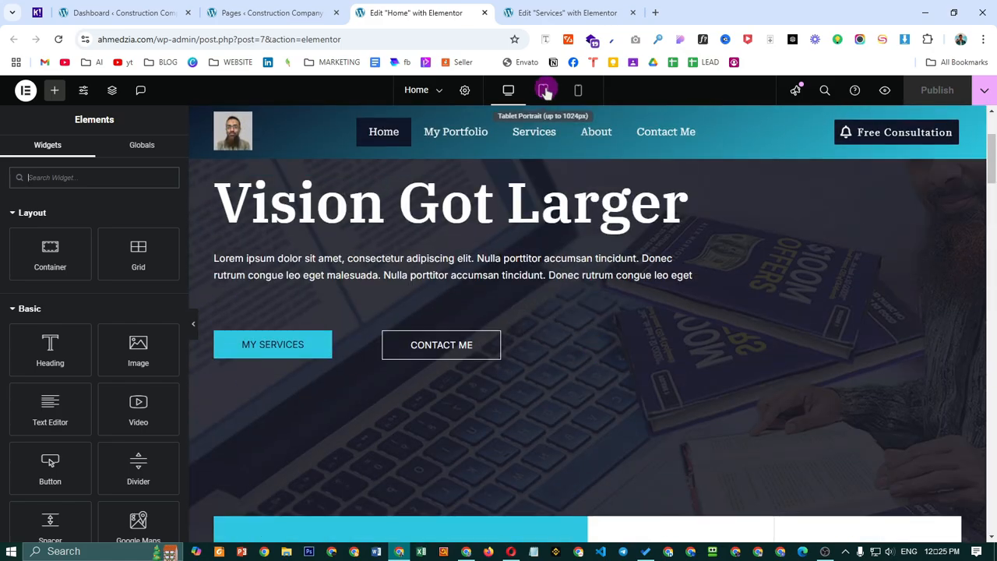
pyautogui.scroll(-15, 646, 343)
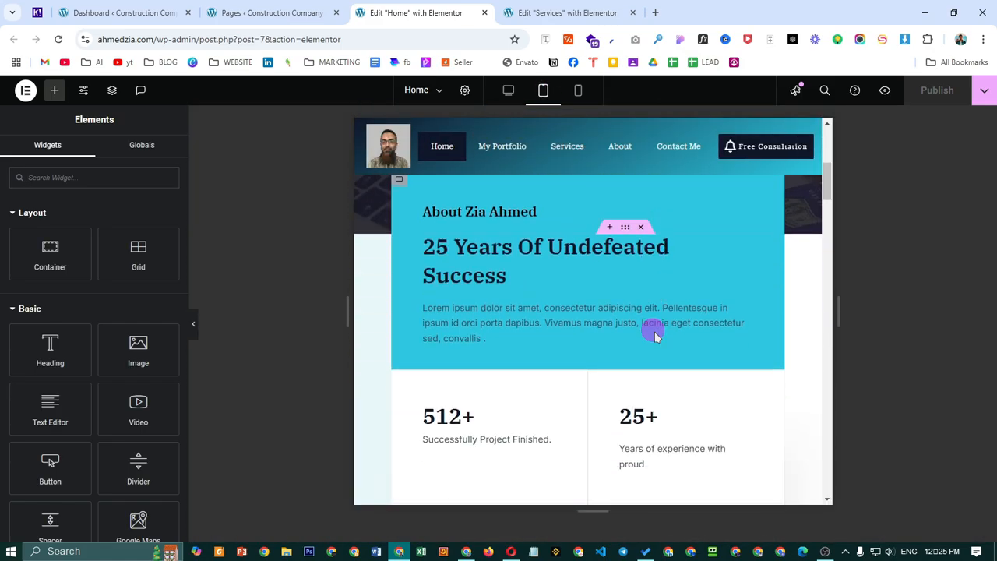
pyautogui.scroll(-7, 646, 367)
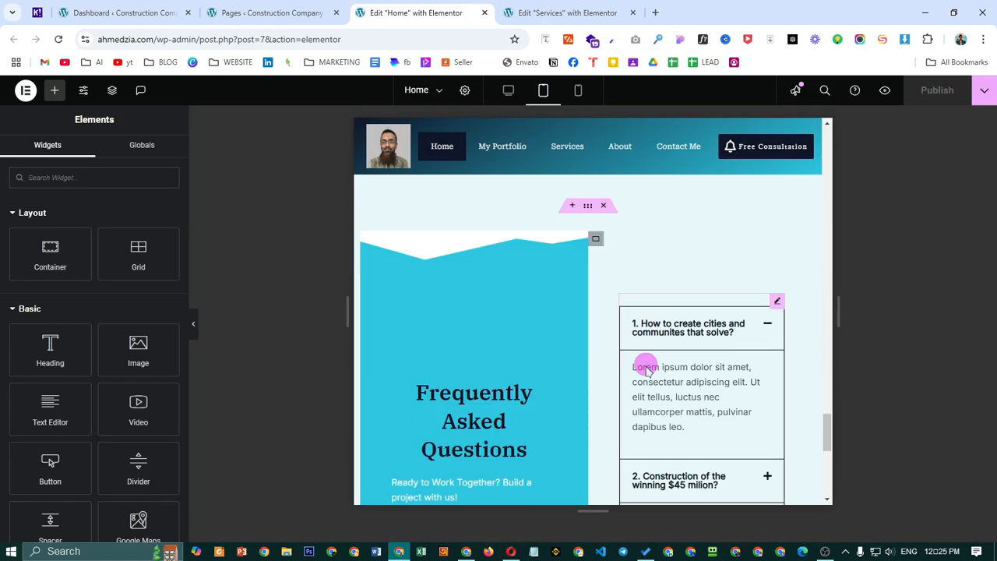
pyautogui.scroll(4, 623, 372)
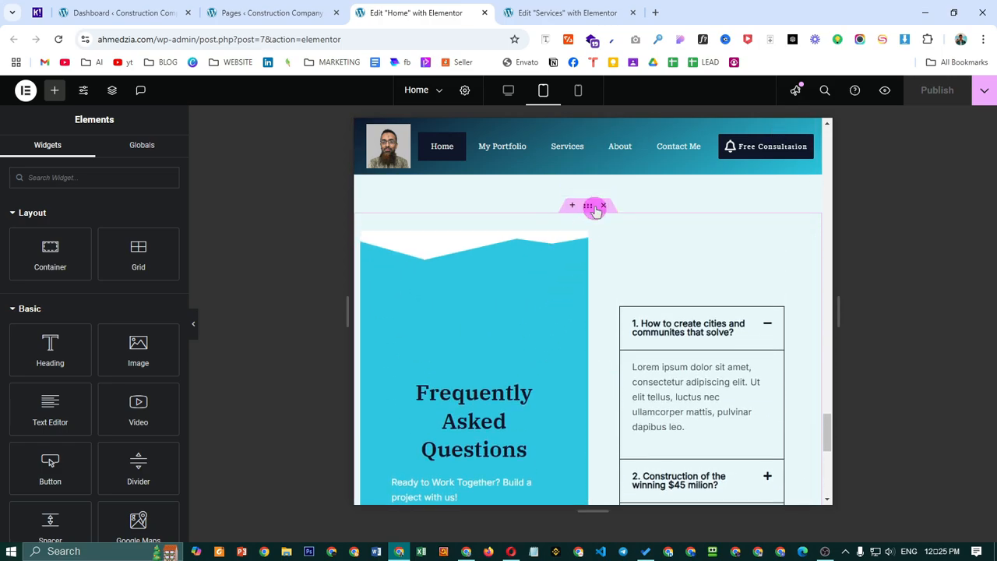
pyautogui.click(589, 207)
pyautogui.rightClick(590, 207)
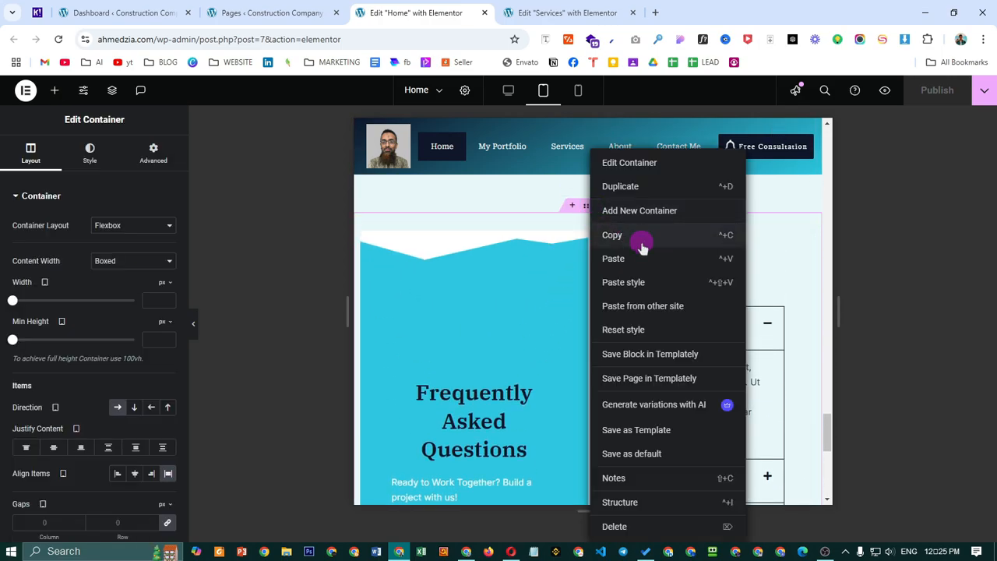
pyautogui.click(643, 244)
# Paste the copied Frequently Asked Questions container into the Services page, directly below the My Clients section.
pyautogui.hotkey('ctrl', 'Tab')
pyautogui.scroll(-4, 601, 334)
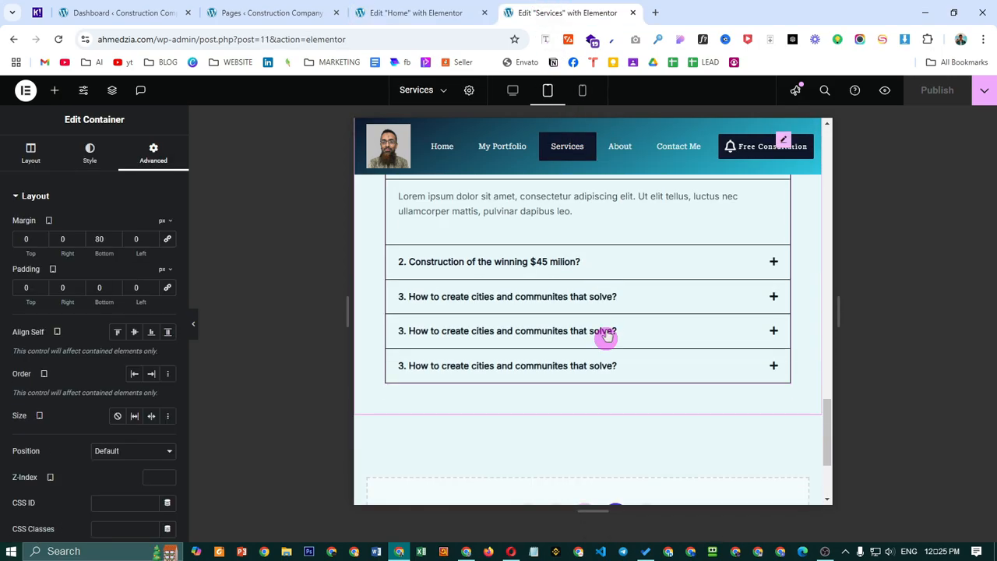
pyautogui.scroll(4, 633, 378)
pyautogui.scroll(3, 633, 378)
pyautogui.click(569, 403)
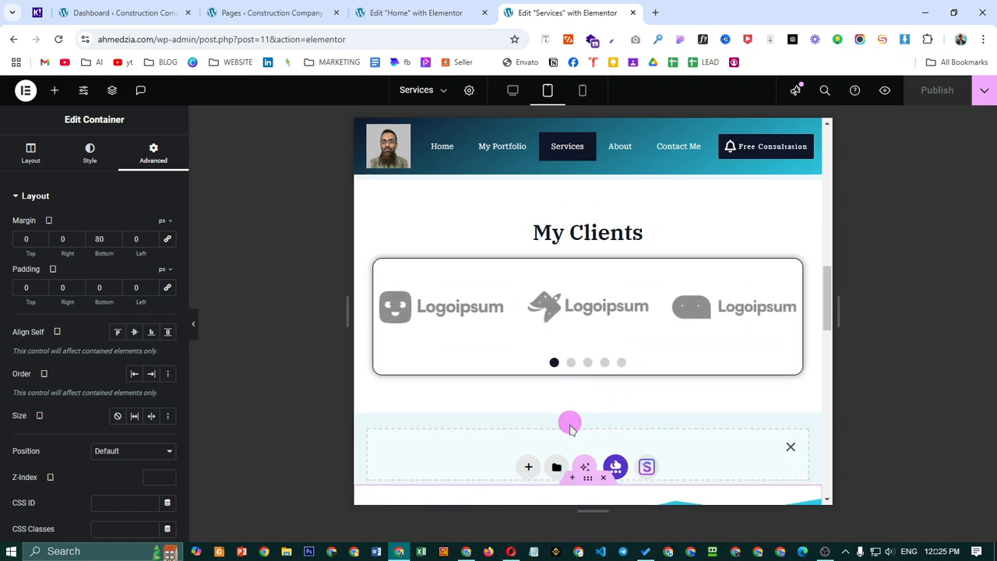
pyautogui.rightClick(564, 417)
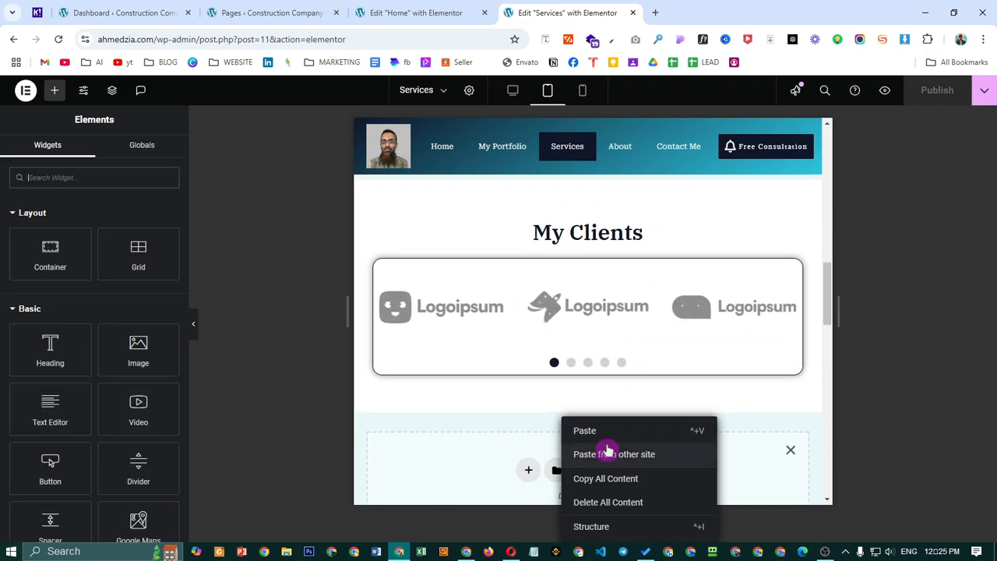
pyautogui.click(599, 431)
# Delete the original full-width Frequently Asked Questions container below the pasted one and publish the Services page.
pyautogui.scroll(-8, 729, 313)
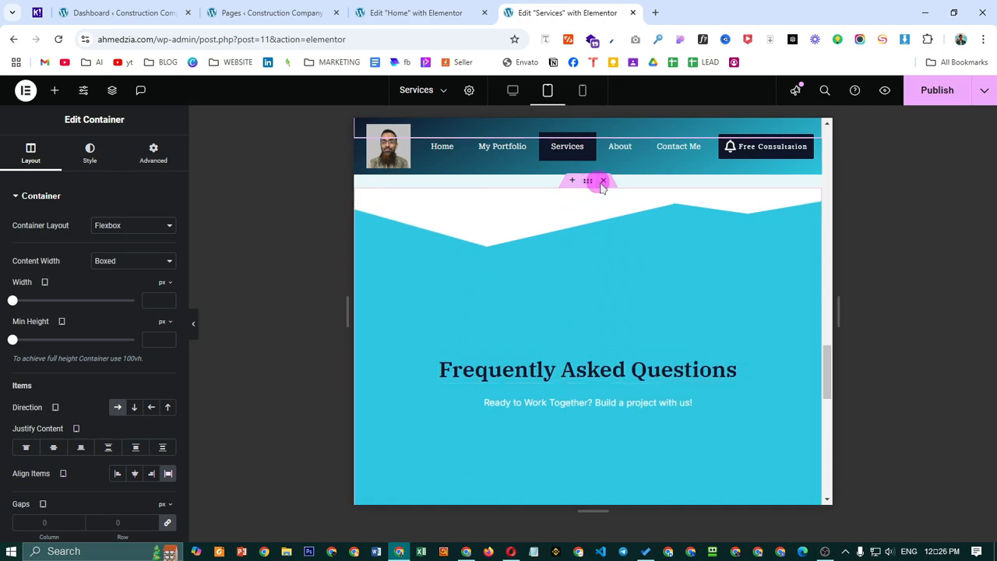
pyautogui.click(602, 182)
pyautogui.scroll(6, 646, 374)
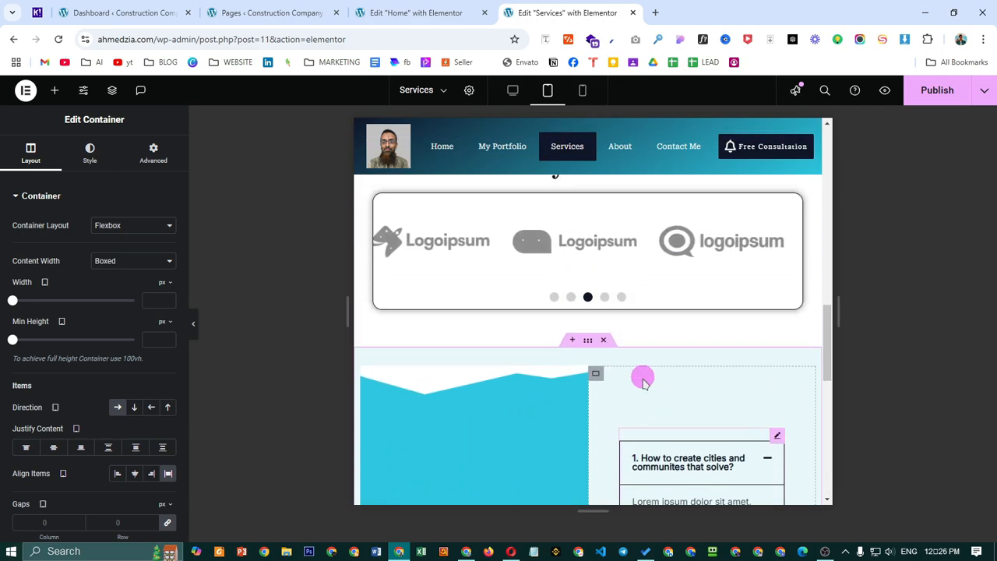
pyautogui.click(945, 91)
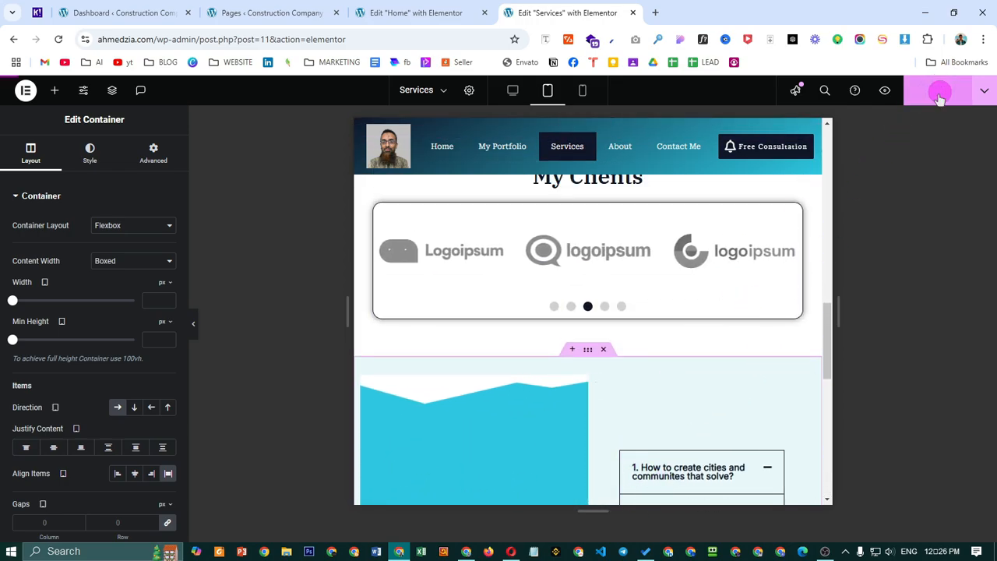
pyautogui.scroll(-7, 635, 412)
pyautogui.scroll(6, 639, 385)
pyautogui.click(639, 390)
# Set the Services hero container's top padding to 50 px for the mobile layout.
pyautogui.scroll(15, 640, 390)
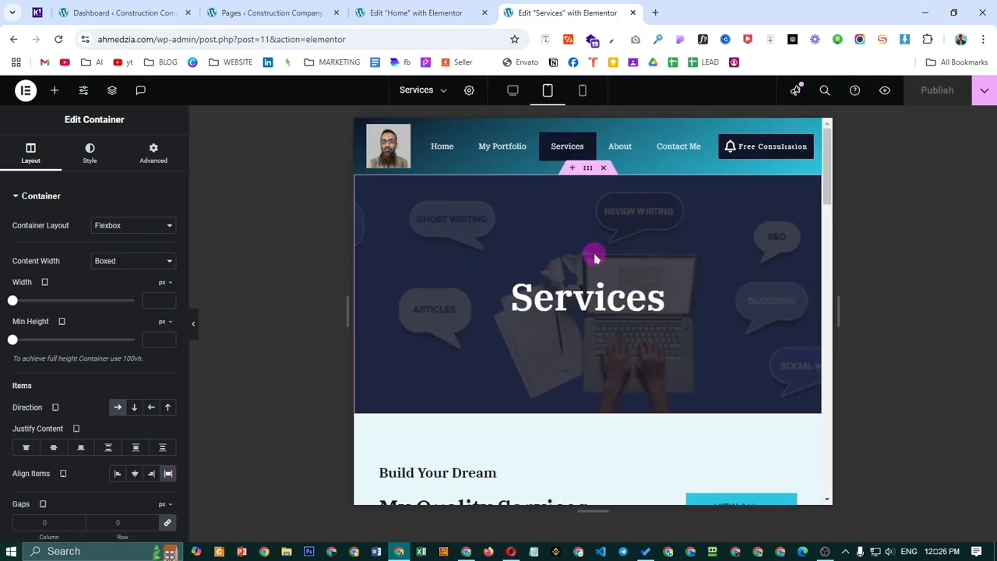
pyautogui.click(583, 91)
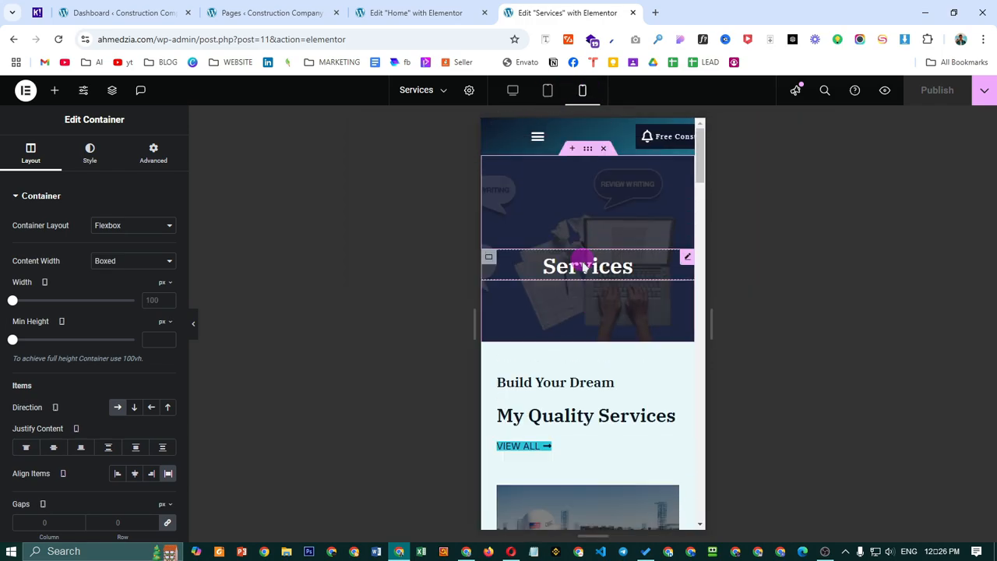
pyautogui.scroll(-5, 588, 267)
pyautogui.scroll(-5, 607, 312)
pyautogui.scroll(10, 624, 341)
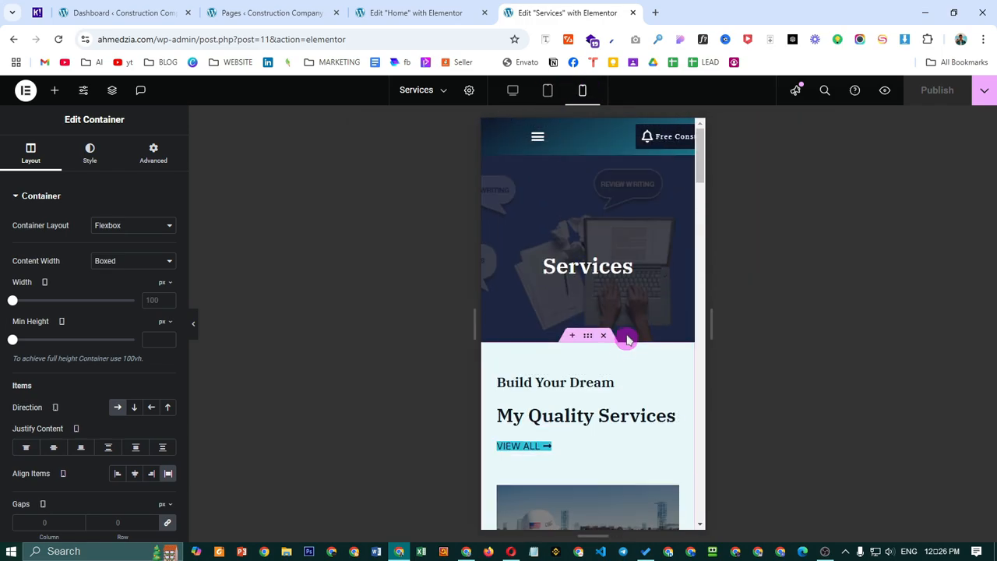
pyautogui.click(589, 154)
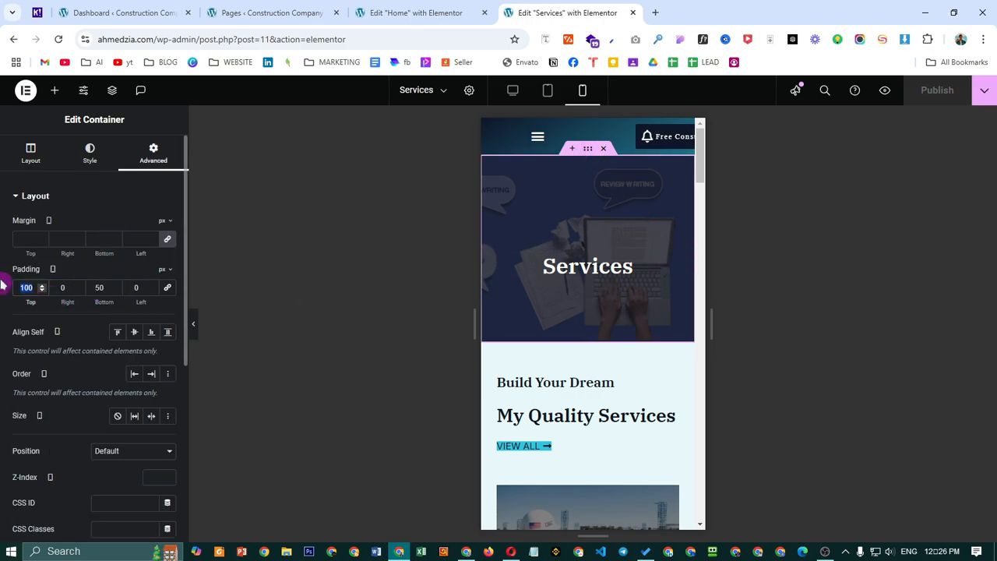
pyautogui.write('50')
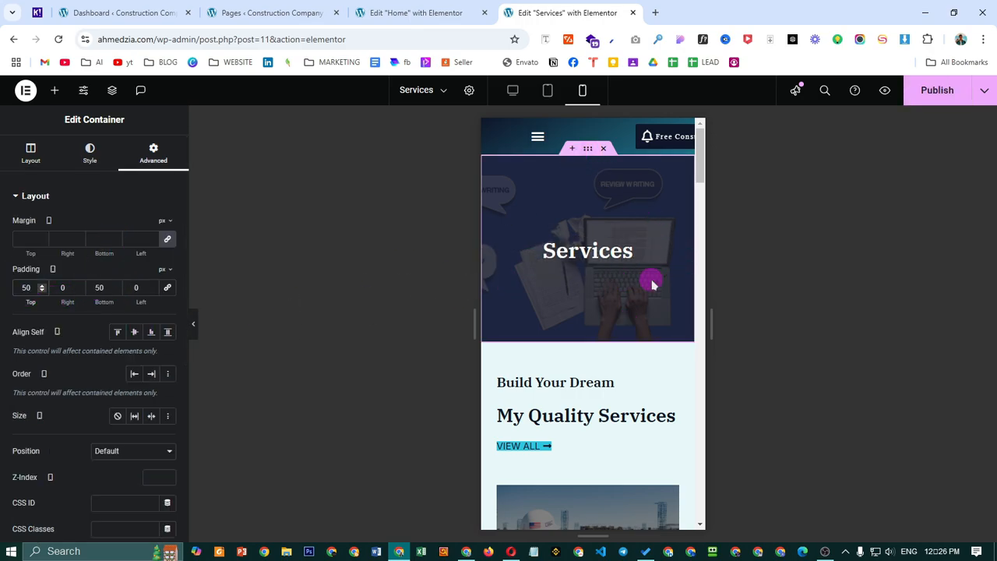
# Set the View All button's mobile padding to 12 px on all sides.
pyautogui.scroll(-1, 652, 281)
pyautogui.click(671, 354)
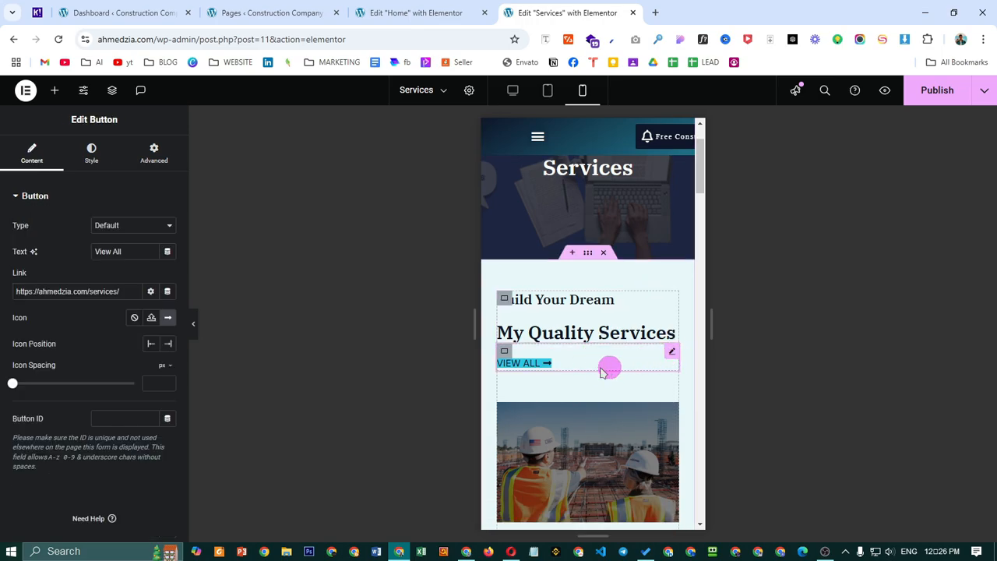
pyautogui.click(90, 152)
pyautogui.scroll(-2, 90, 421)
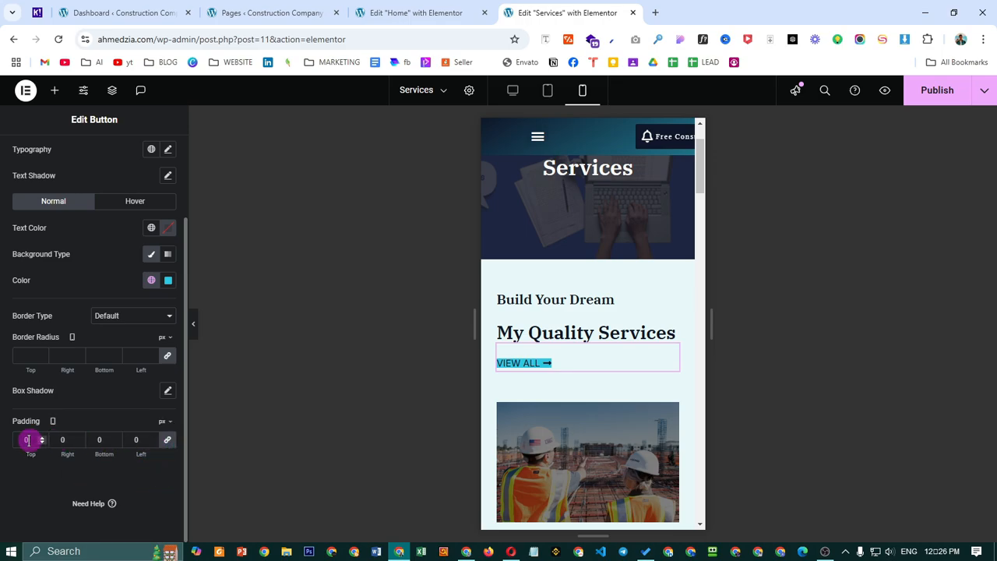
pyautogui.write('12')
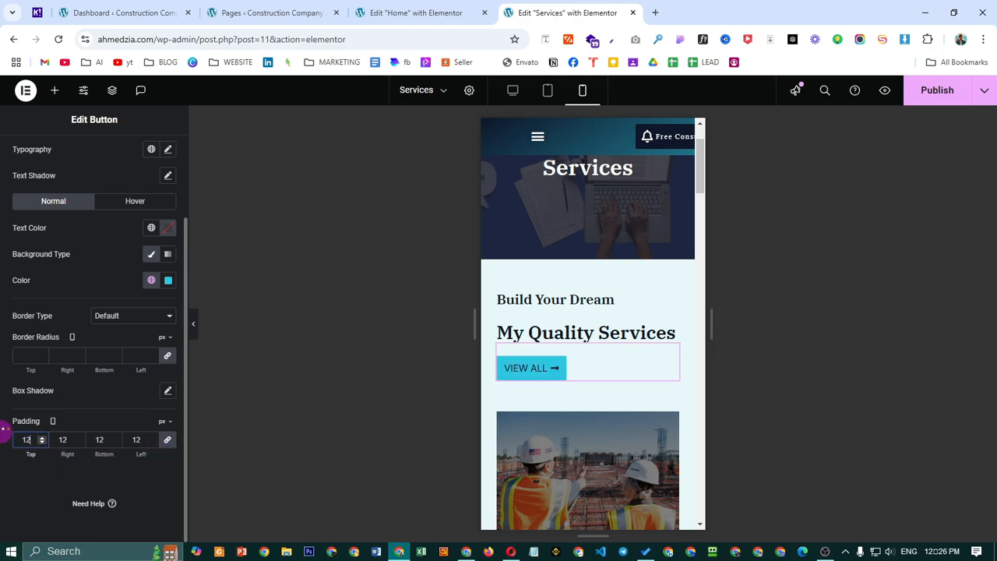
pyautogui.moveTo(4, 428); pyautogui.dragTo(81, 393)
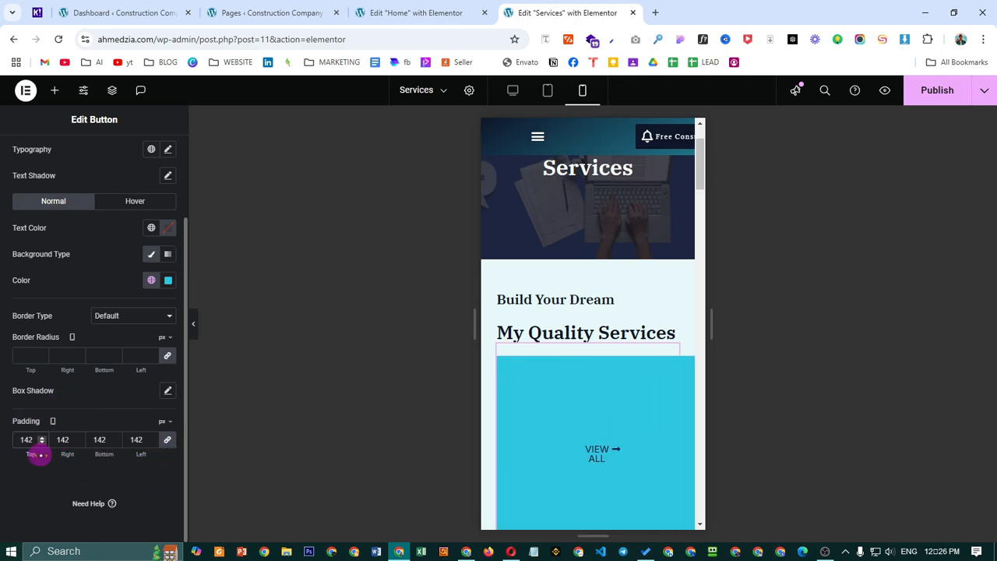
pyautogui.press('BackSpace')
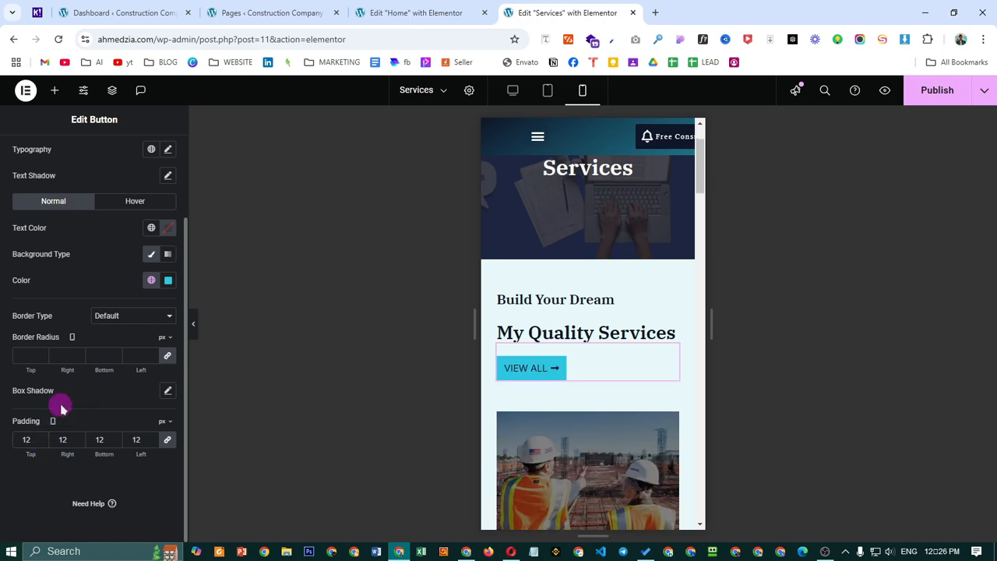
# Examine the Services page's mobile layout, including the service cards, My Clients carousel and Frequently Asked Questions banner and accordion.
pyautogui.scroll(-6, 631, 374)
pyautogui.scroll(5, 628, 370)
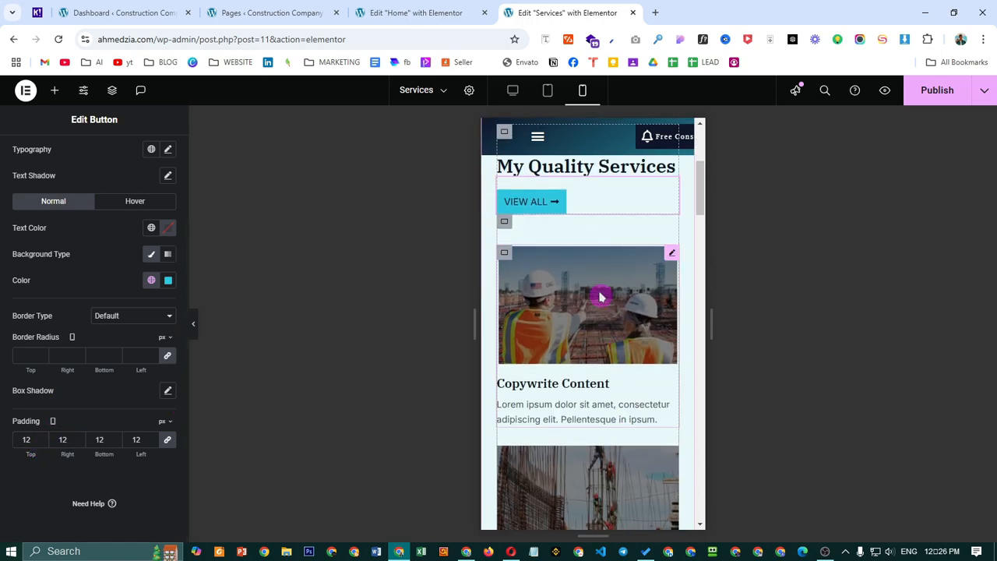
pyautogui.scroll(-10, 585, 356)
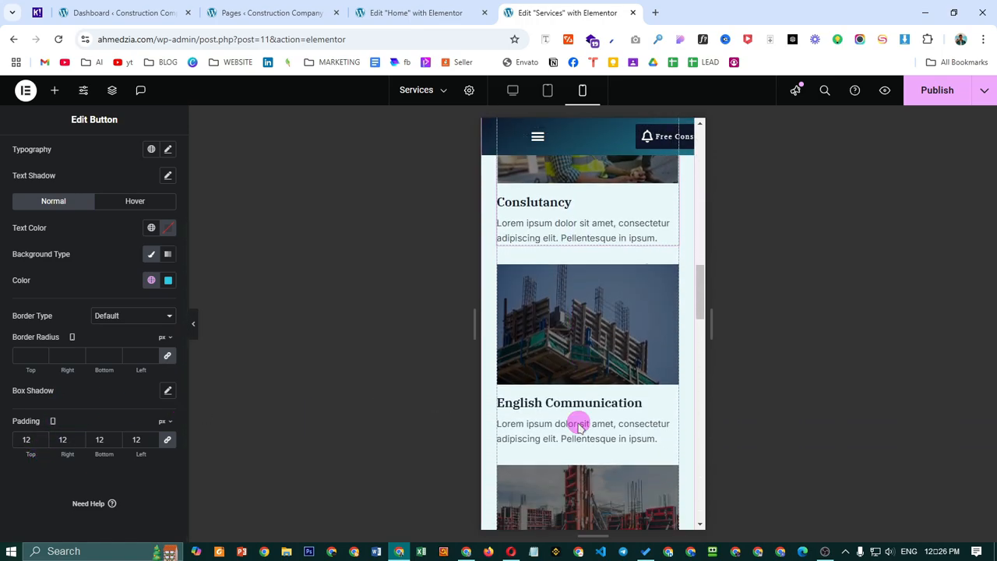
pyautogui.scroll(-8, 577, 421)
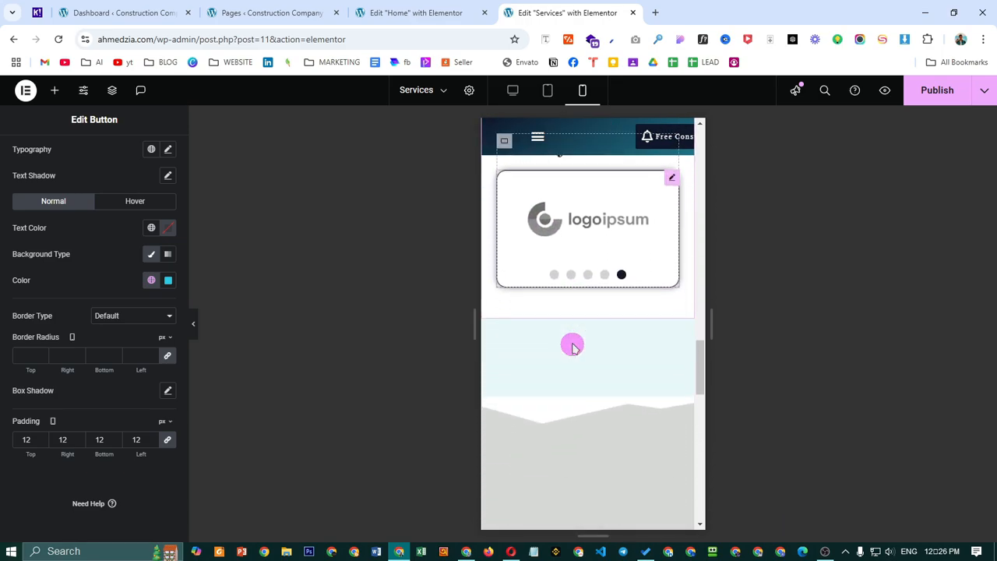
pyautogui.scroll(-3, 577, 327)
pyautogui.scroll(2, 585, 297)
pyautogui.scroll(-3, 587, 328)
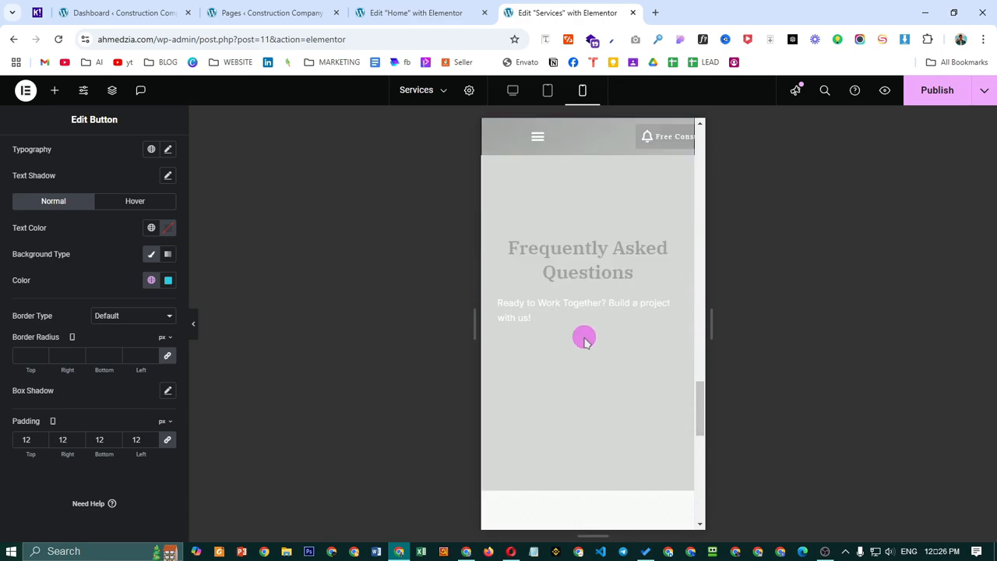
pyautogui.scroll(-6, 582, 340)
pyautogui.scroll(4, 585, 406)
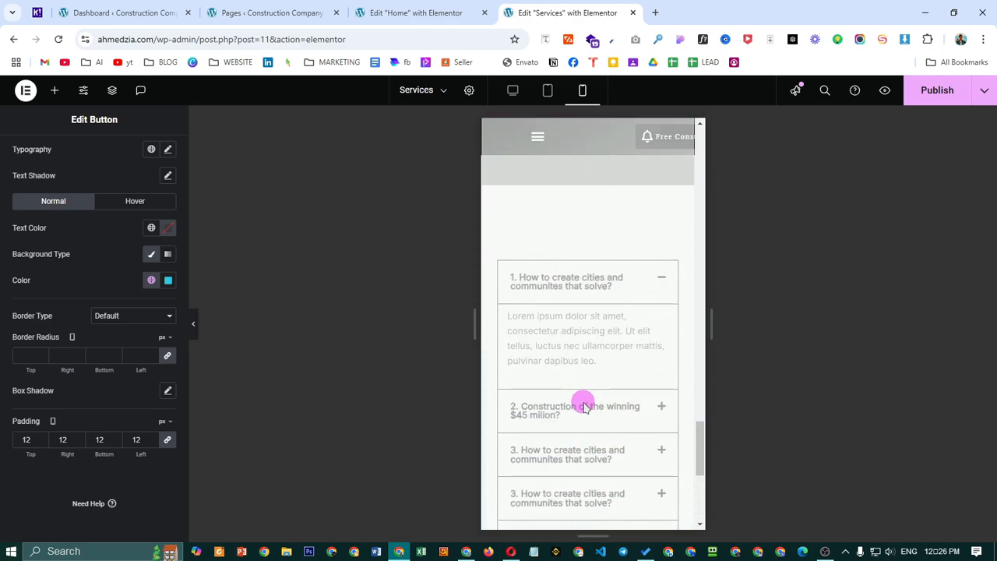
pyautogui.scroll(8, 584, 407)
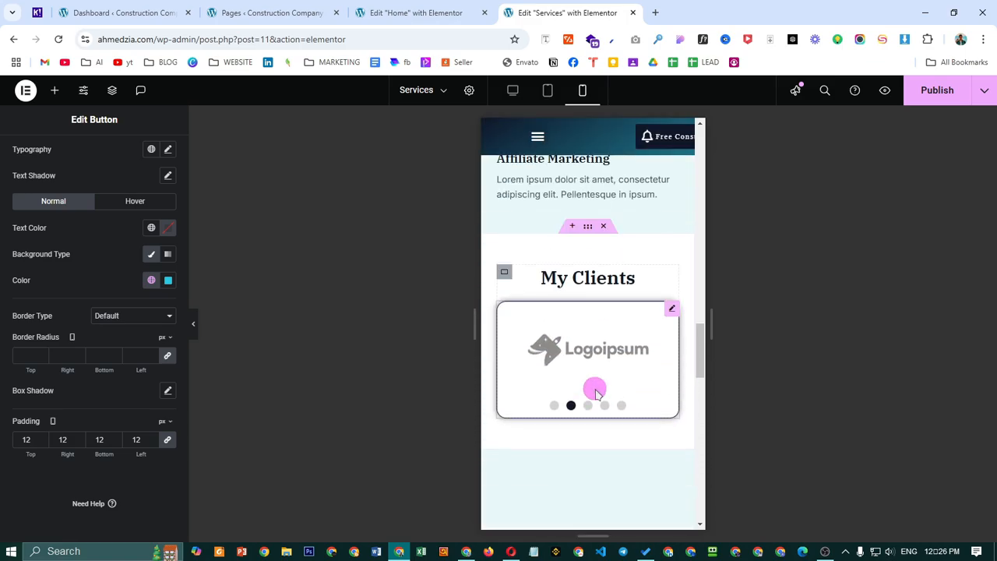
pyautogui.scroll(-2, 596, 394)
pyautogui.scroll(3, 596, 394)
pyautogui.scroll(-5, 596, 393)
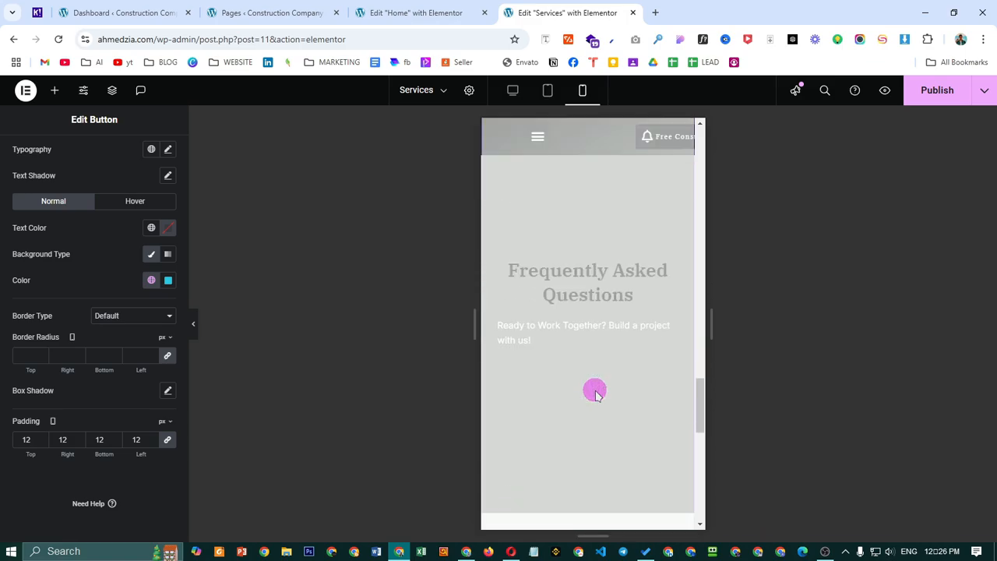
pyautogui.scroll(-2, 594, 394)
pyautogui.scroll(3, 595, 393)
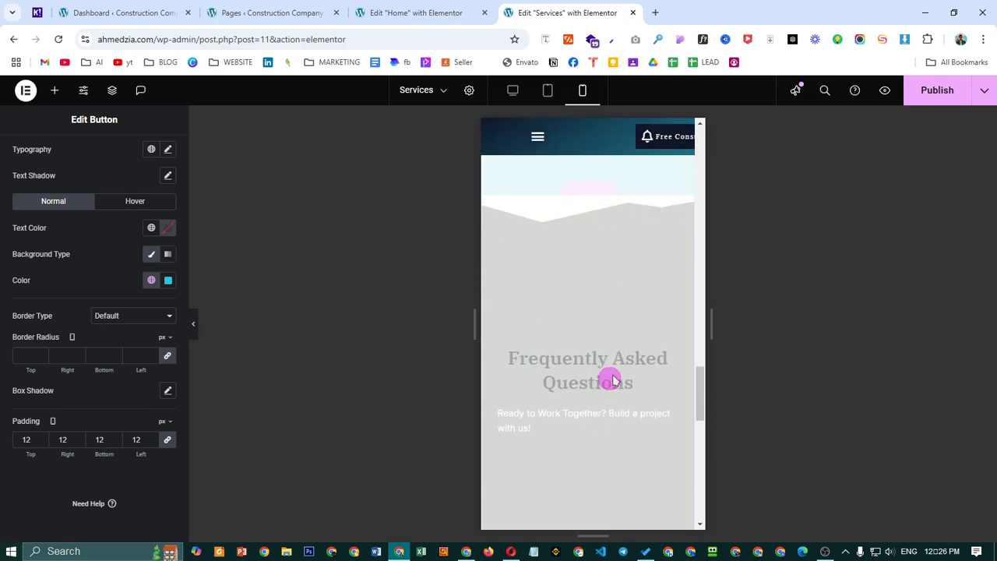
pyautogui.scroll(3, 623, 343)
pyautogui.scroll(-3, 617, 338)
pyautogui.scroll(3, 617, 339)
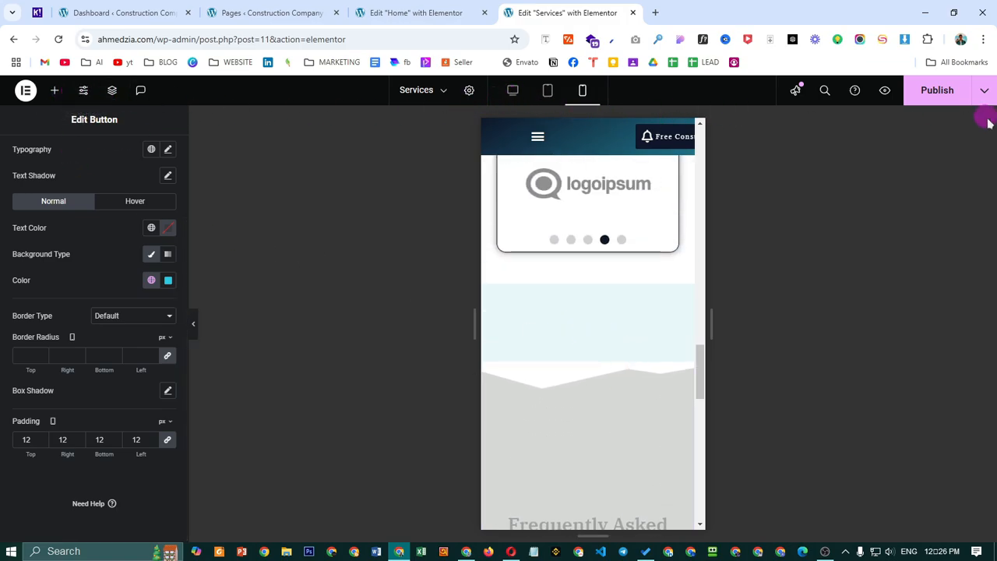
# Look through the Services page's general and advanced page settings.
pyautogui.click(471, 92)
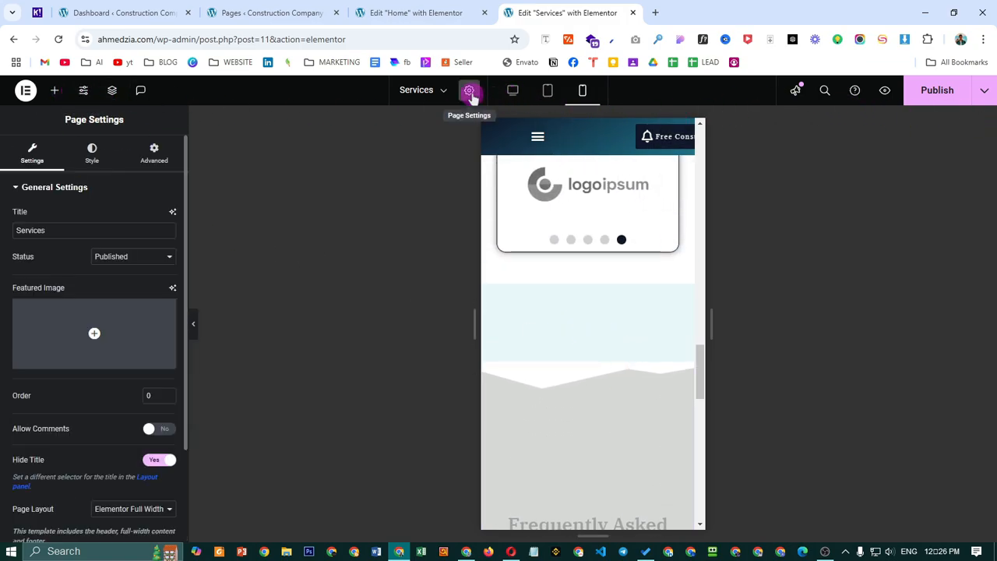
pyautogui.scroll(-2, 12, 379)
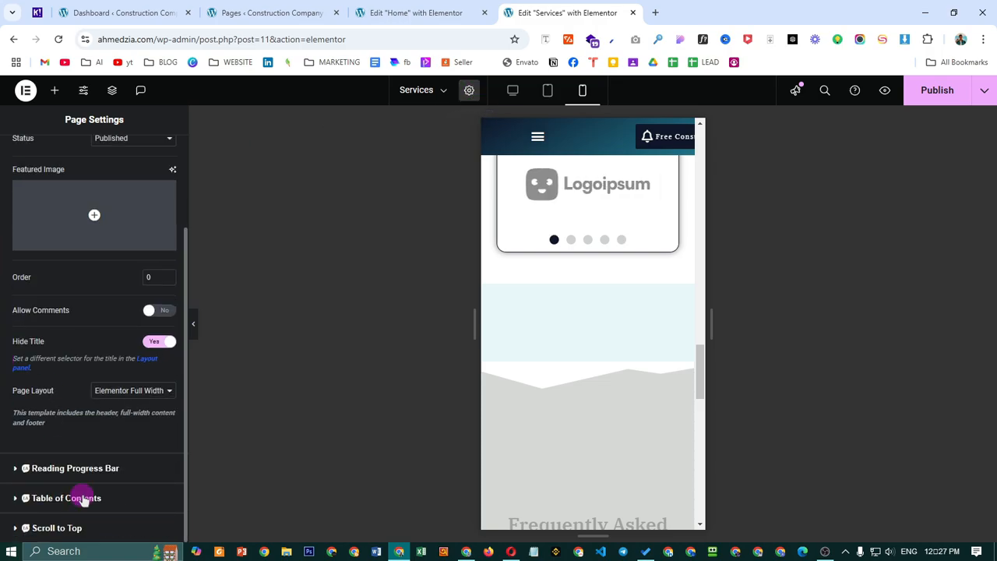
pyautogui.scroll(2, 94, 290)
pyautogui.click(153, 152)
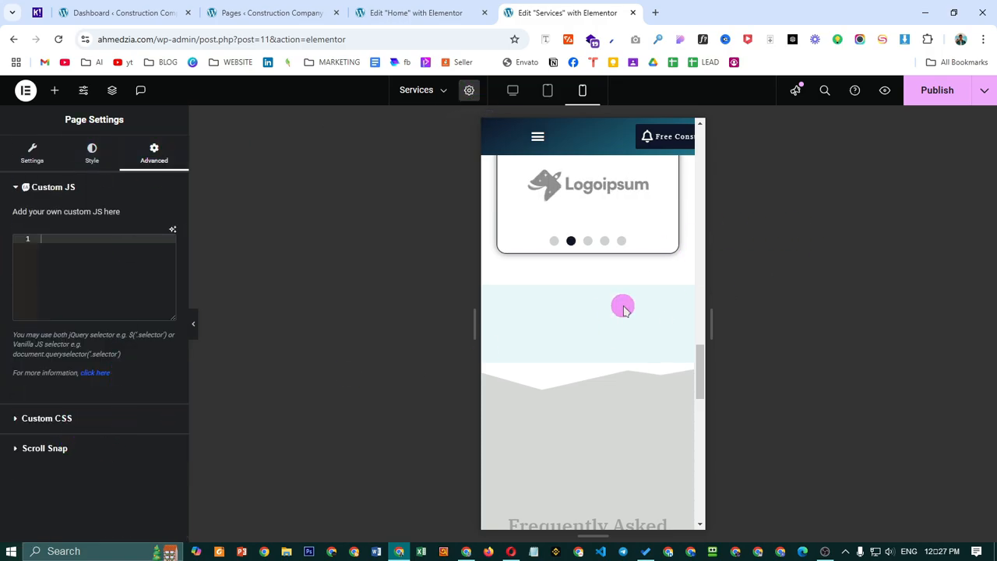
# Select the My Clients container and check the mobile spacing between it and the Frequently Asked Questions banner.
pyautogui.scroll(5, 624, 304)
pyautogui.click(589, 394)
pyautogui.scroll(-3, 589, 401)
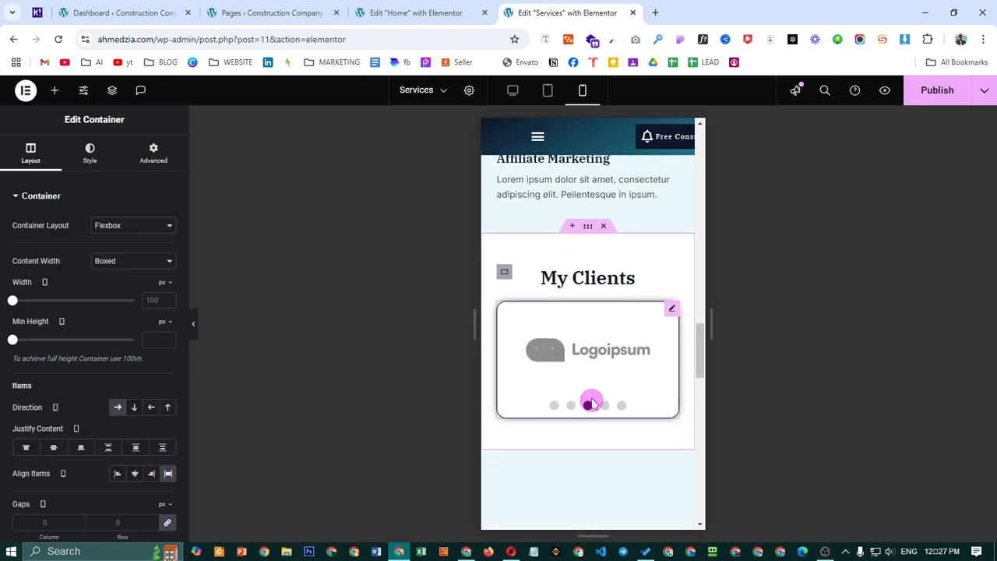
pyautogui.scroll(-2, 599, 444)
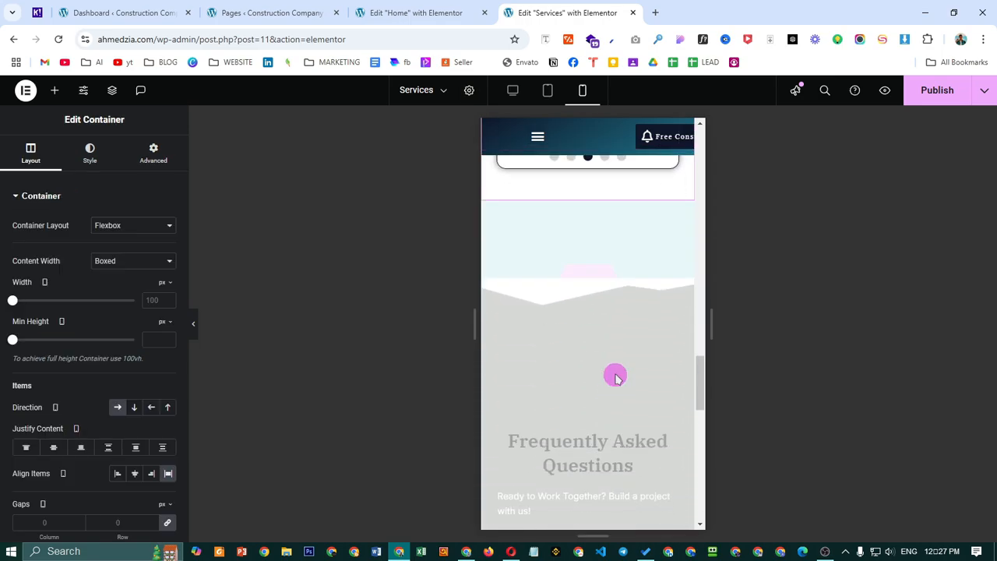
# Check the greyed-out Frequently Asked Questions banner on mobile and open the My Clients container's responsive visibility settings.
pyautogui.scroll(-3, 615, 335)
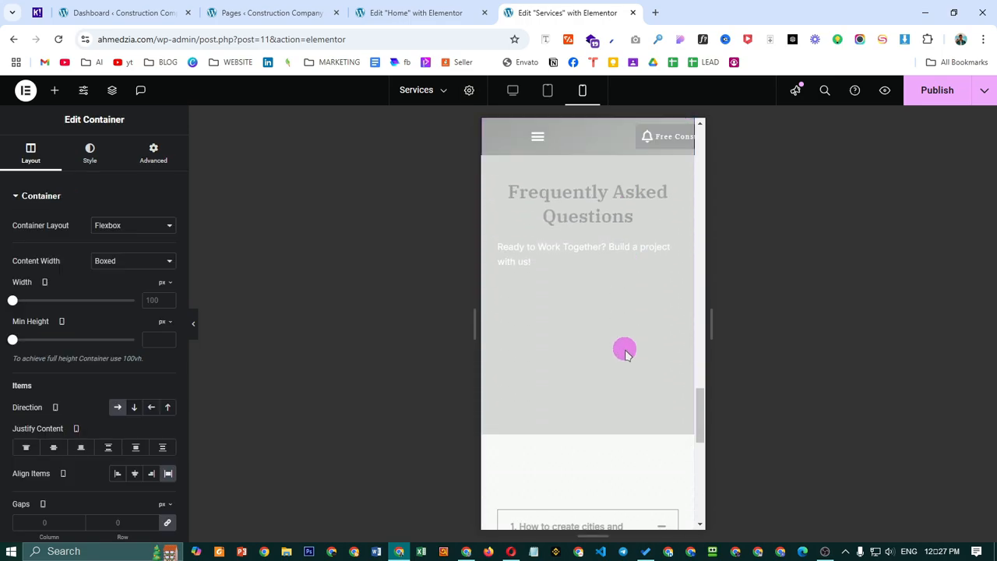
pyautogui.scroll(-4, 594, 416)
pyautogui.scroll(6, 595, 416)
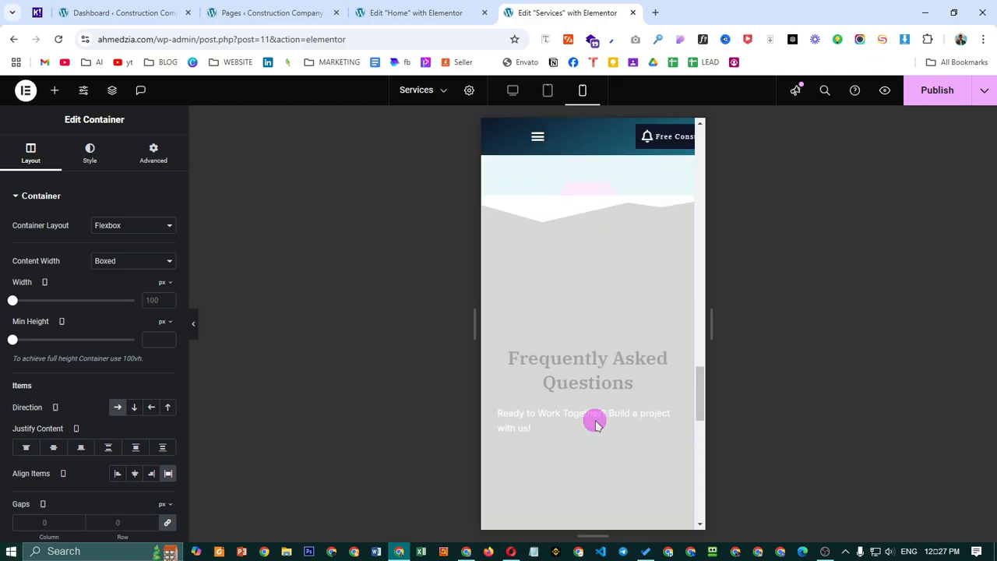
pyautogui.click(152, 154)
pyautogui.scroll(-5, 82, 405)
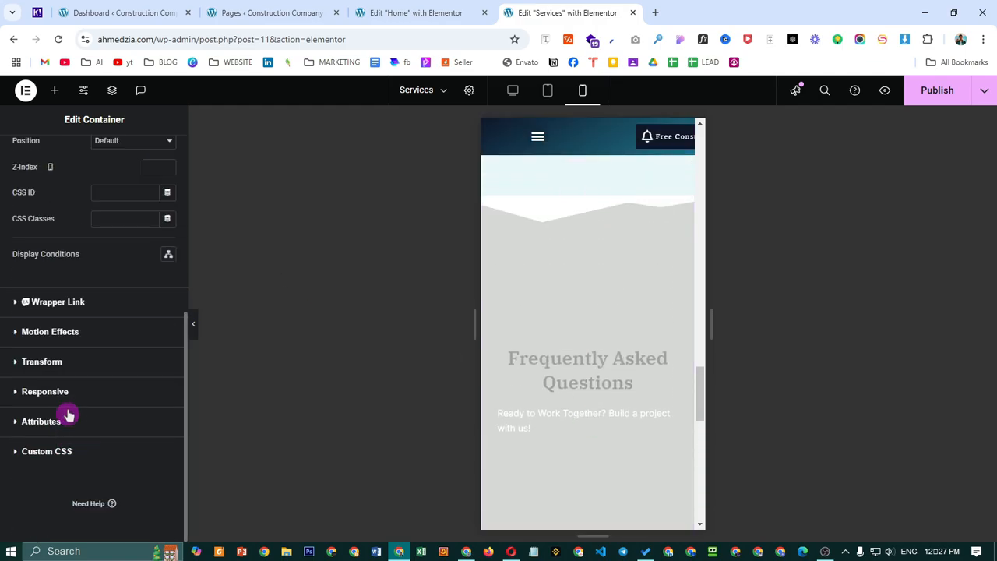
pyautogui.click(78, 392)
pyautogui.scroll(3, 630, 350)
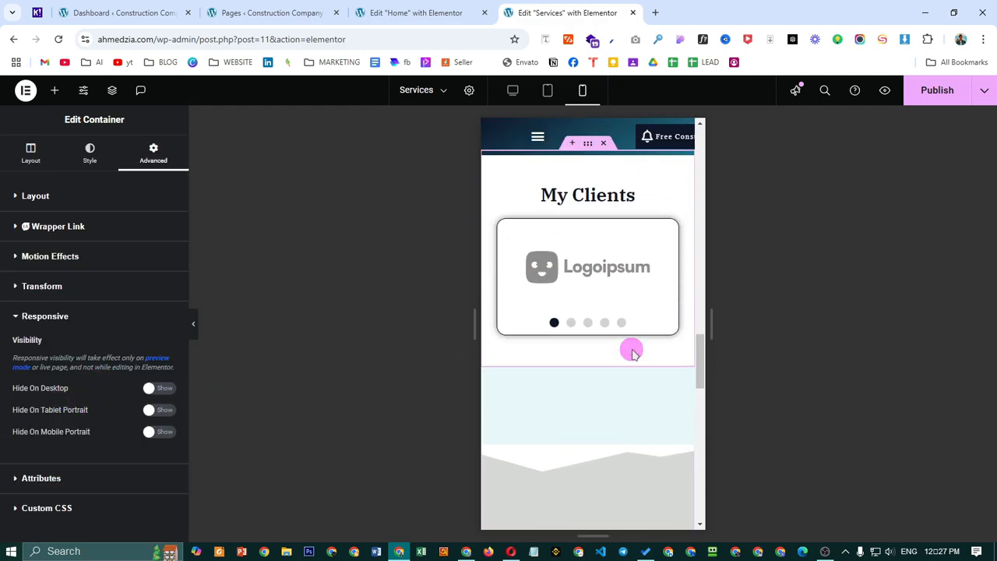
# Try hiding the My Clients container on desktop, tablet portrait and mobile portrait, and restore its visibility on all three.
pyautogui.scroll(-1, 124, 445)
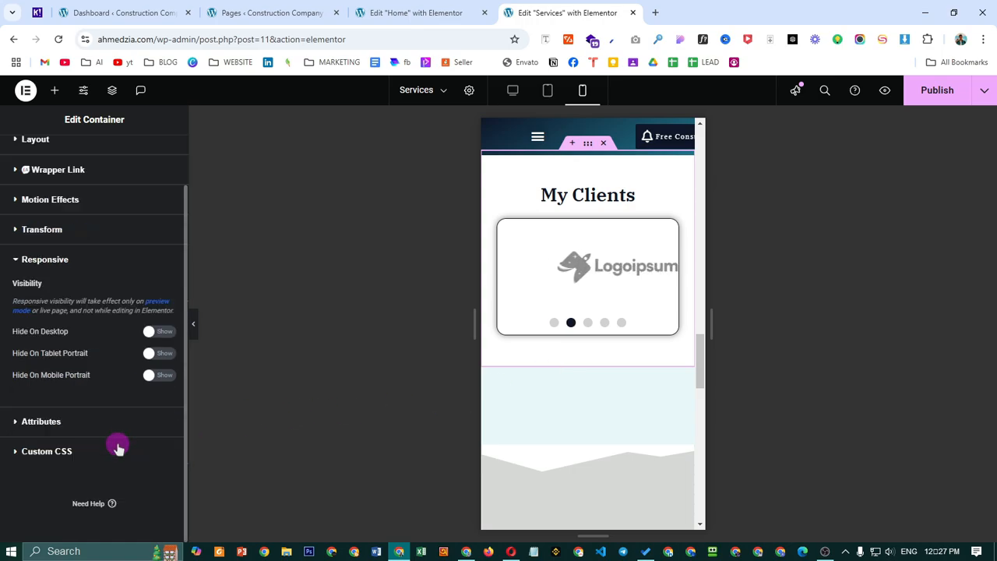
pyautogui.click(159, 359)
pyautogui.scroll(8, 616, 371)
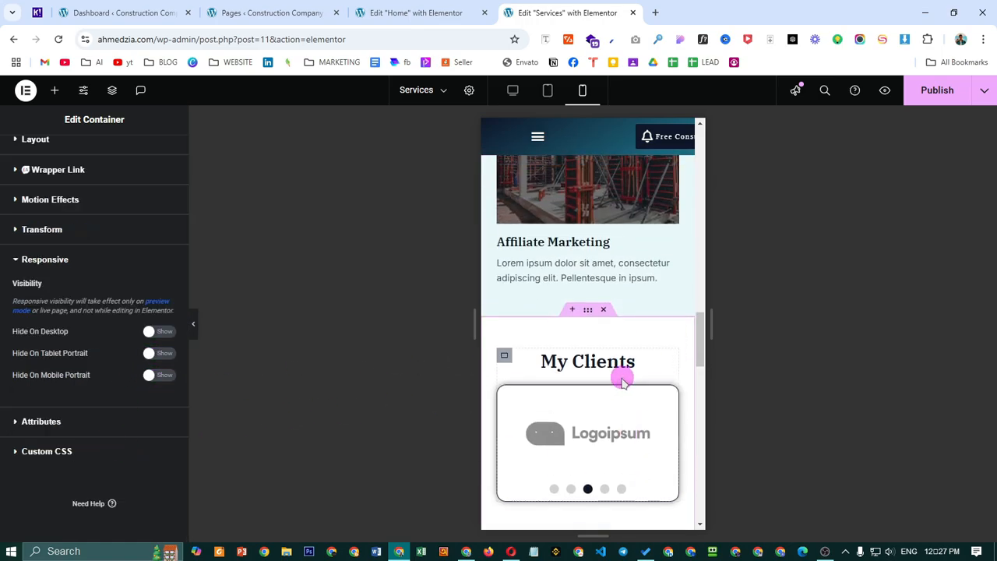
pyautogui.scroll(-4, 616, 376)
pyautogui.scroll(-5, 612, 373)
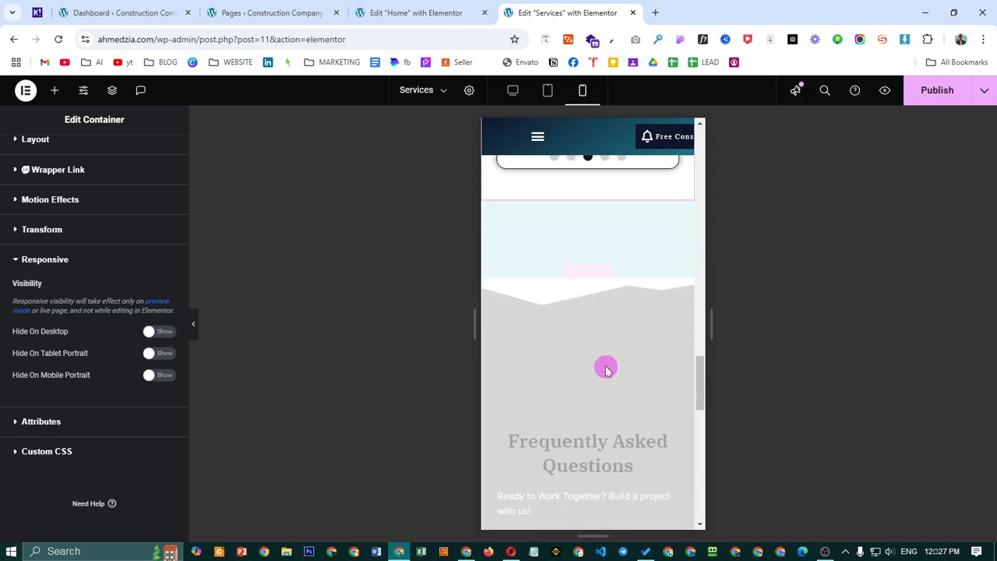
pyautogui.scroll(-2, 590, 313)
pyautogui.scroll(-2, 590, 317)
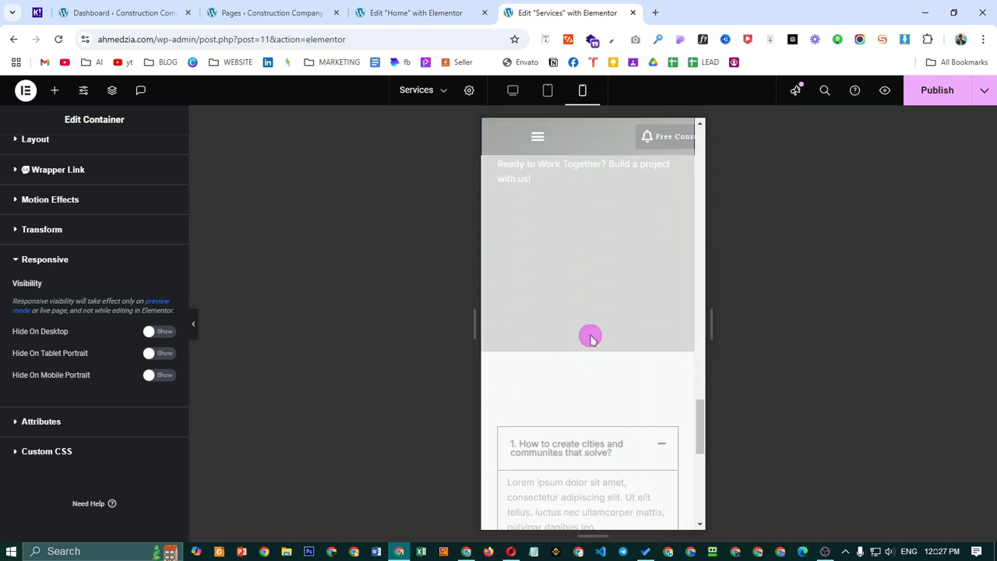
pyautogui.scroll(3, 590, 338)
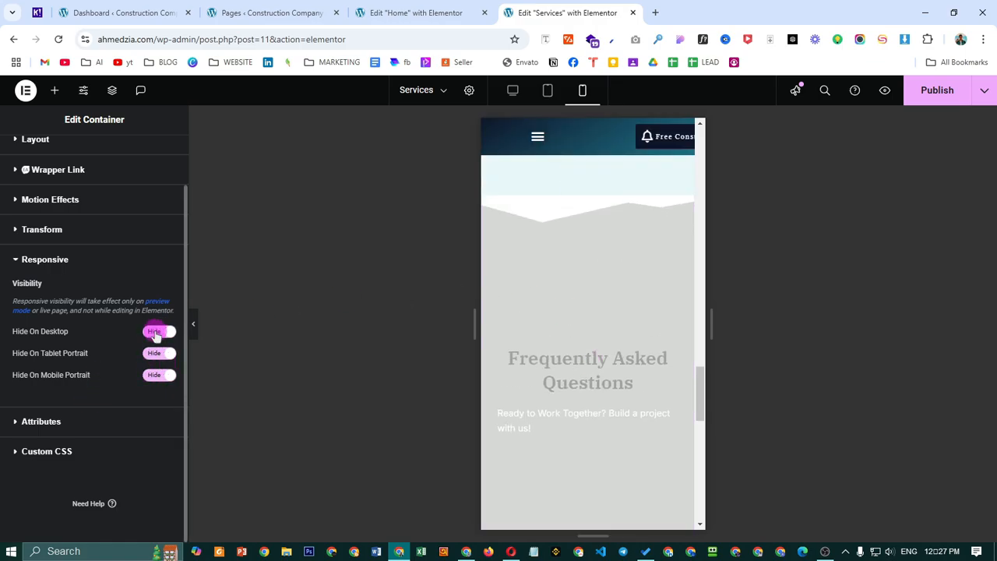
pyautogui.click(160, 377)
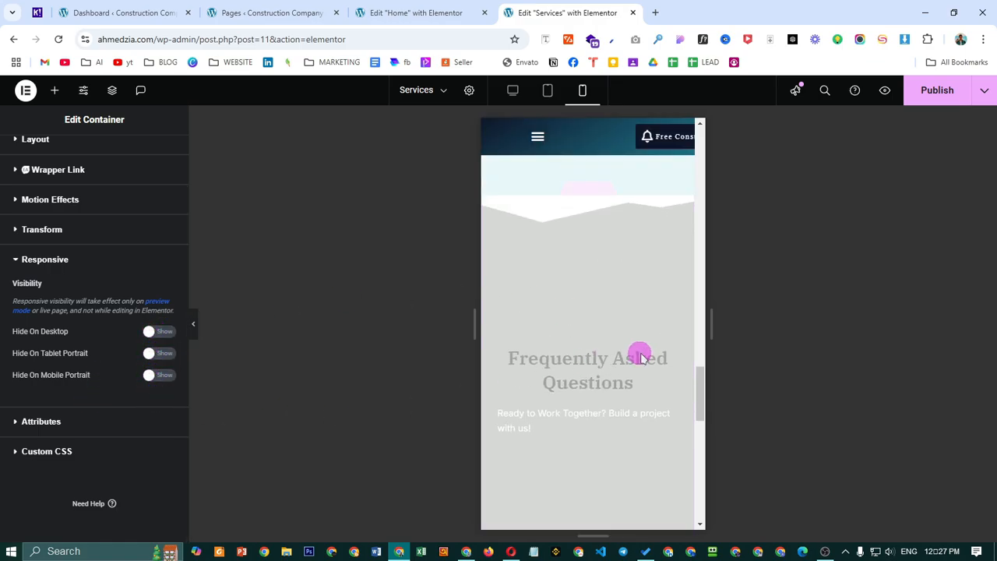
# Select the outer Frequently Asked Questions container and turn off its Hide On Mobile Portrait setting.
pyautogui.scroll(2, 628, 383)
pyautogui.rightClick(586, 392)
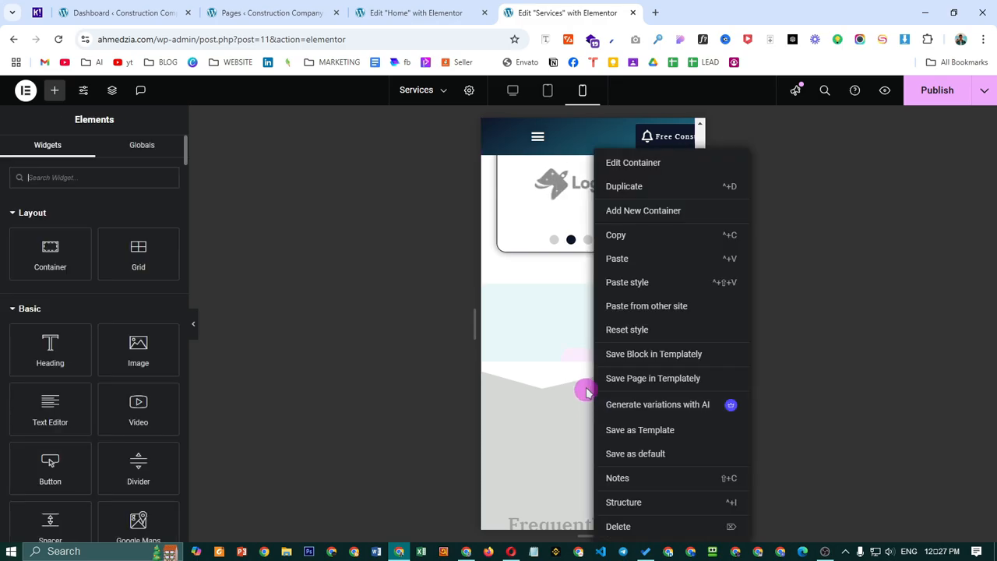
pyautogui.click(582, 359)
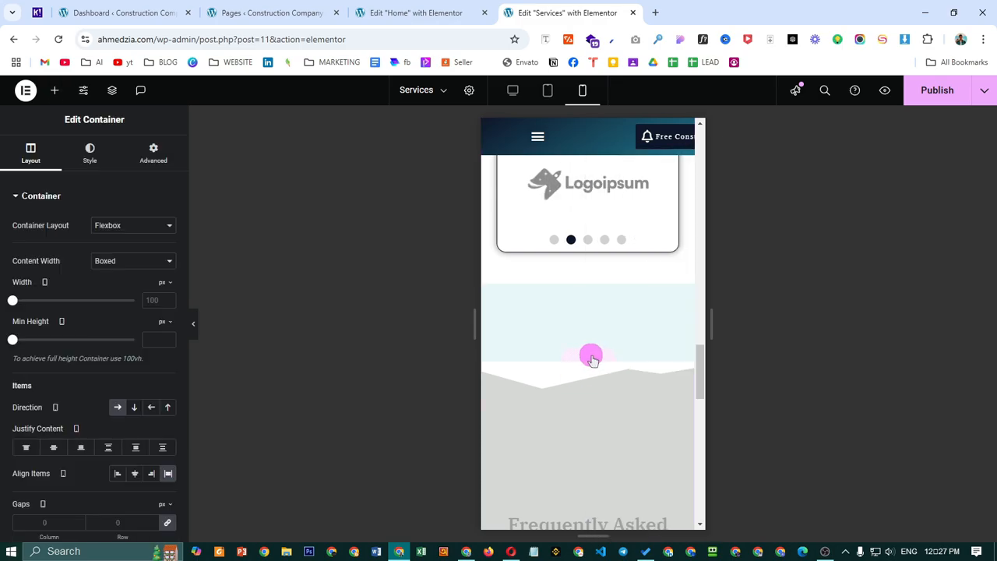
pyautogui.scroll(-2, 628, 429)
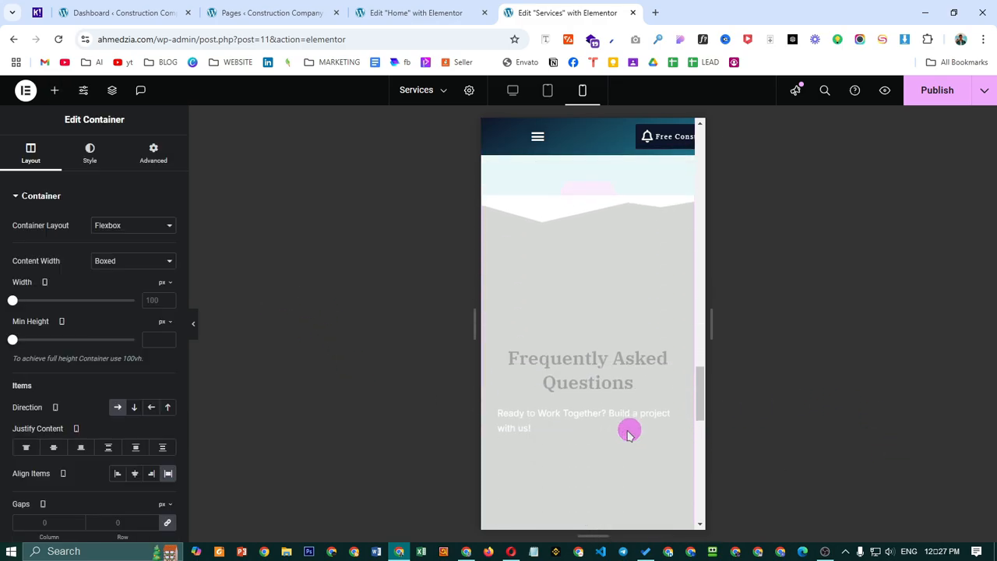
pyautogui.scroll(2, 566, 383)
pyautogui.click(150, 155)
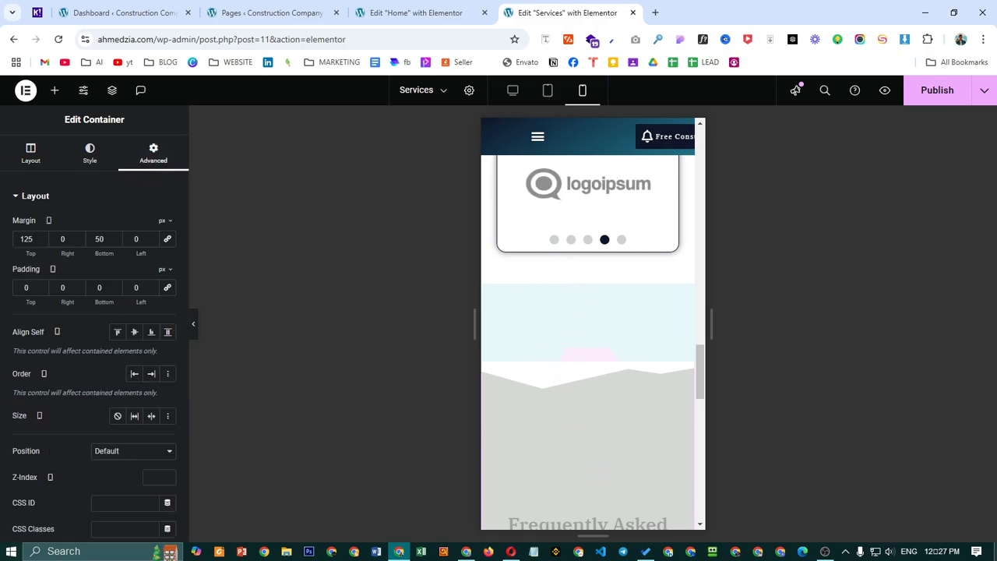
pyautogui.scroll(-4, 62, 431)
pyautogui.click(48, 391)
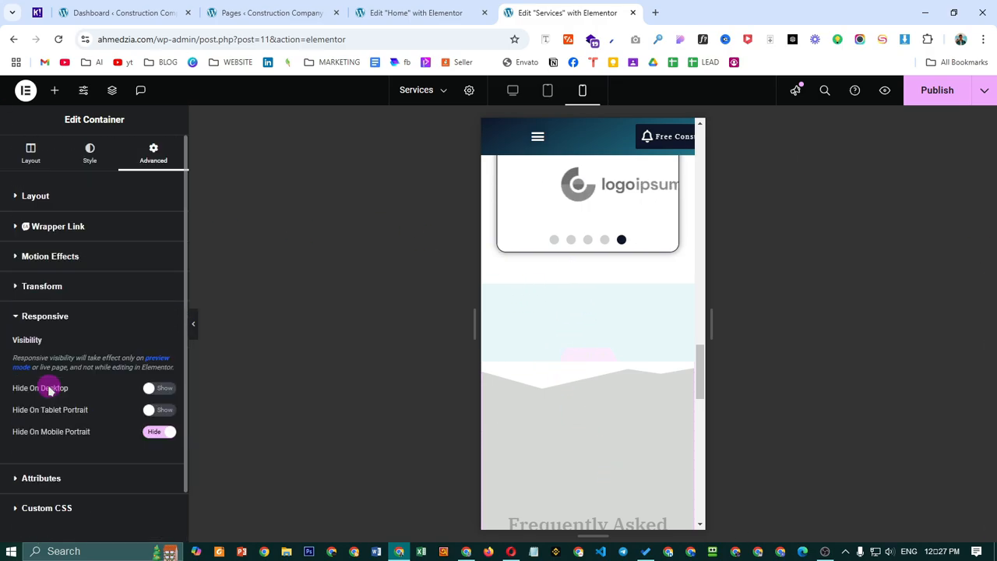
pyautogui.click(151, 411)
pyautogui.click(154, 434)
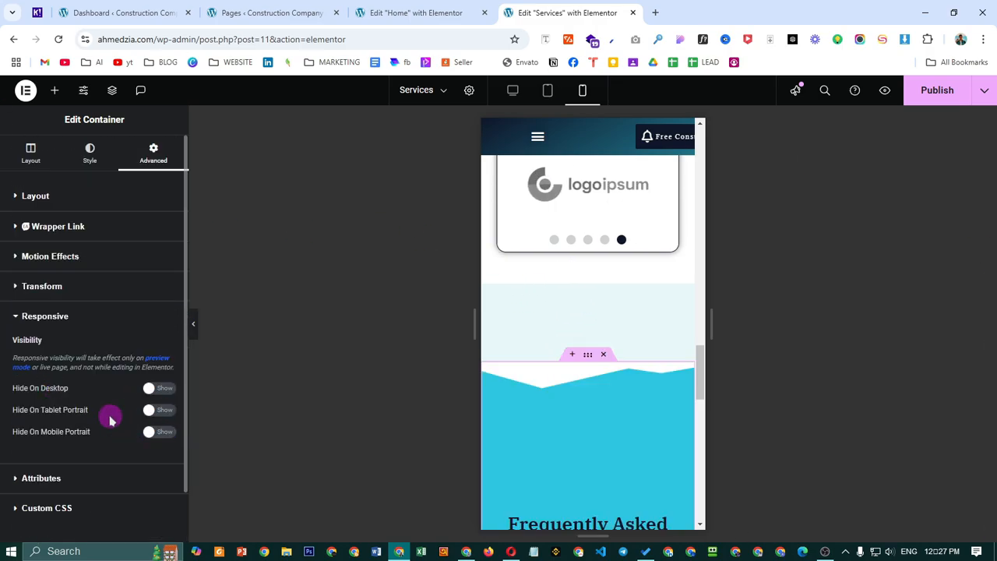
# Hide the inner container holding the Frequently Asked Questions heading banner on mobile portrait, leaving the accordion container shown.
pyautogui.scroll(-5, 631, 374)
pyautogui.scroll(-3, 631, 340)
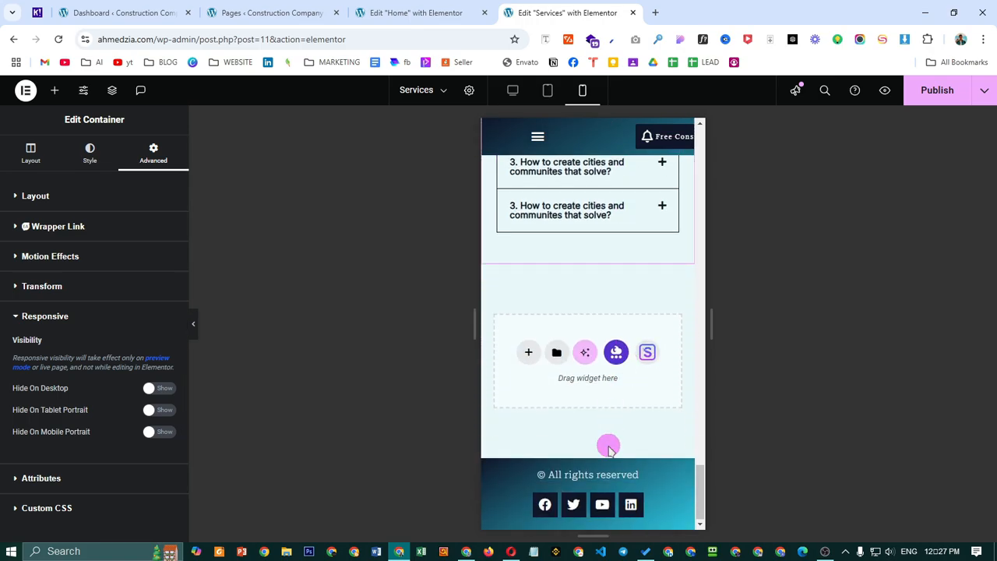
pyautogui.scroll(8, 608, 445)
pyautogui.scroll(2, 610, 435)
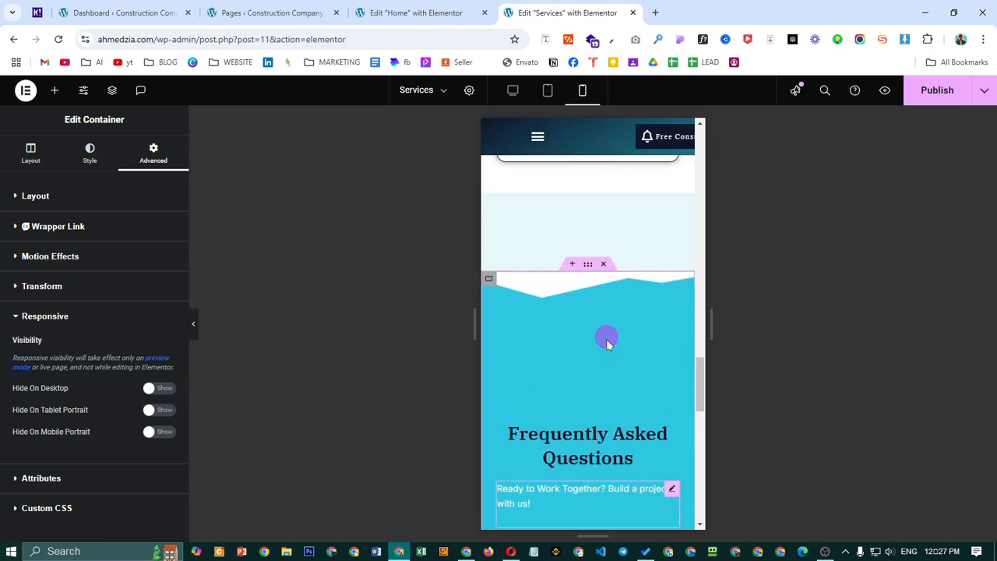
pyautogui.click(488, 290)
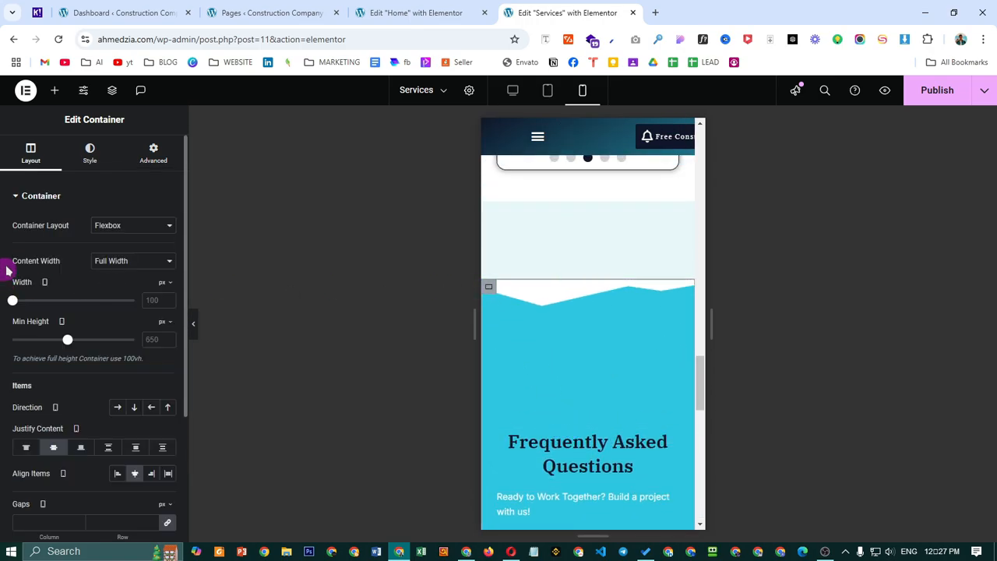
pyautogui.click(140, 173)
pyautogui.scroll(-5, 74, 390)
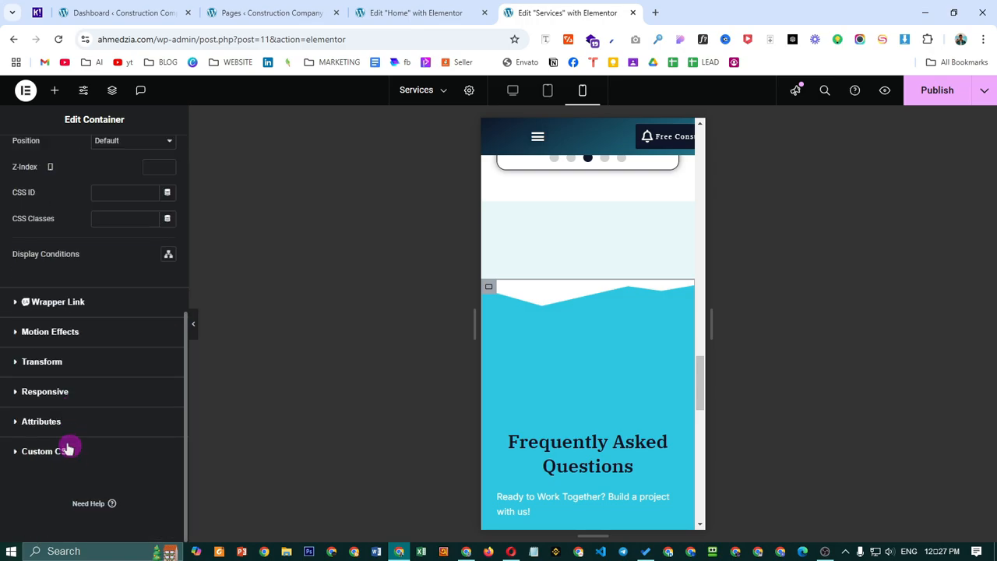
pyautogui.click(48, 392)
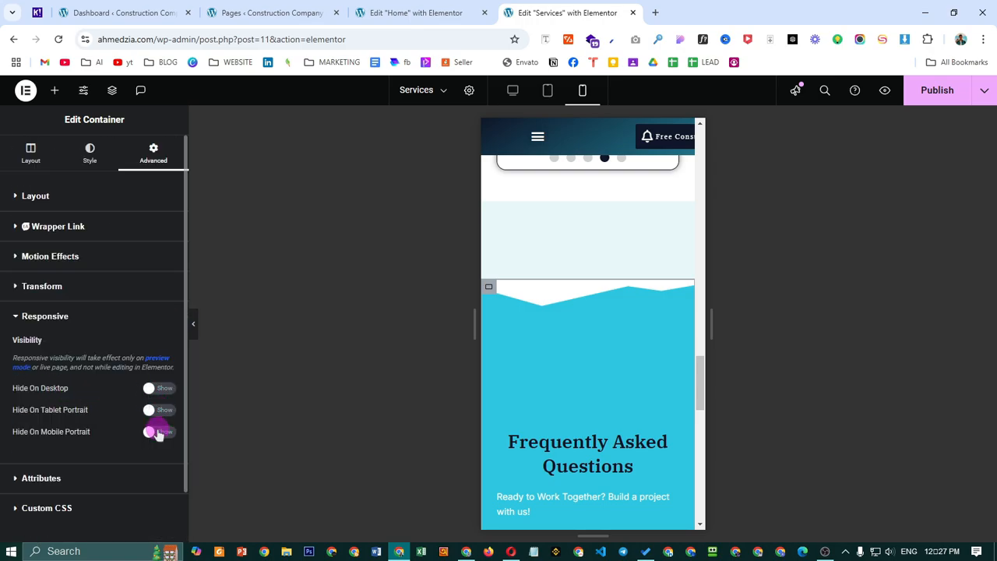
pyautogui.click(155, 432)
# Check the accordion below the hidden Frequently Asked Questions banner and publish the Services page.
pyautogui.scroll(-5, 554, 345)
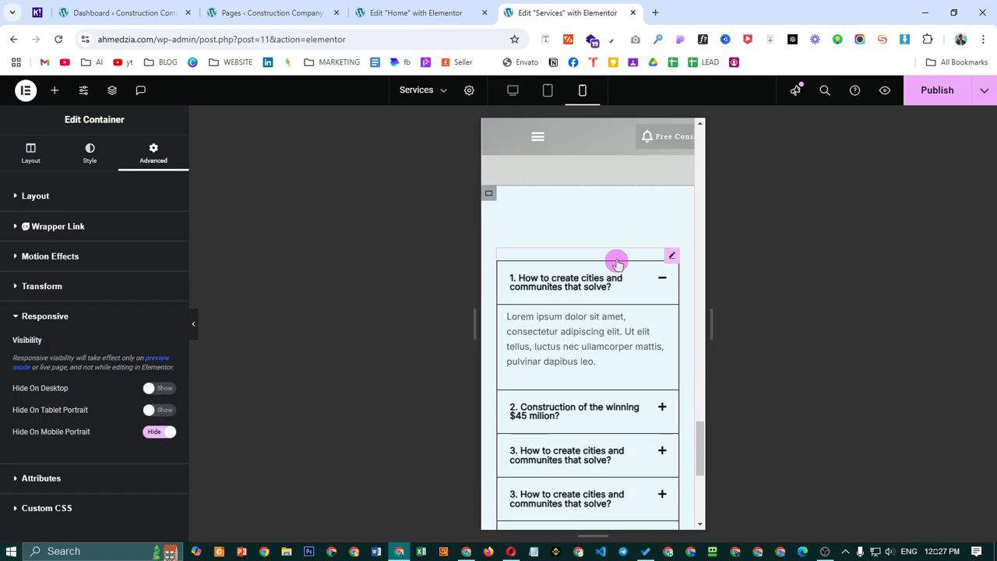
pyautogui.scroll(-5, 655, 335)
pyautogui.scroll(7, 632, 394)
pyautogui.hotkey('ctrl', 's')
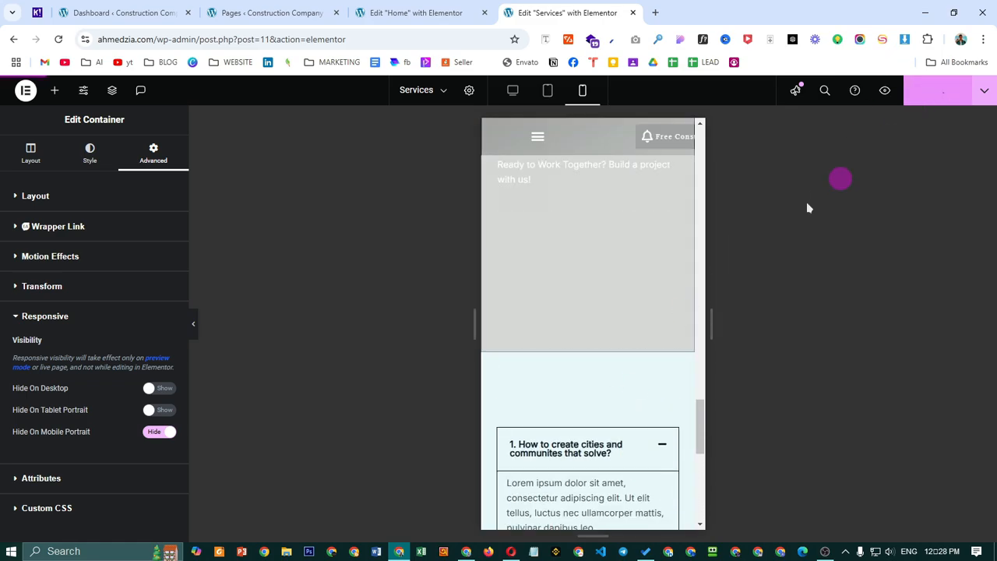
# Open the site header for editing to inspect its mobile layout, and return to editing the Services page.
pyautogui.scroll(15, 600, 356)
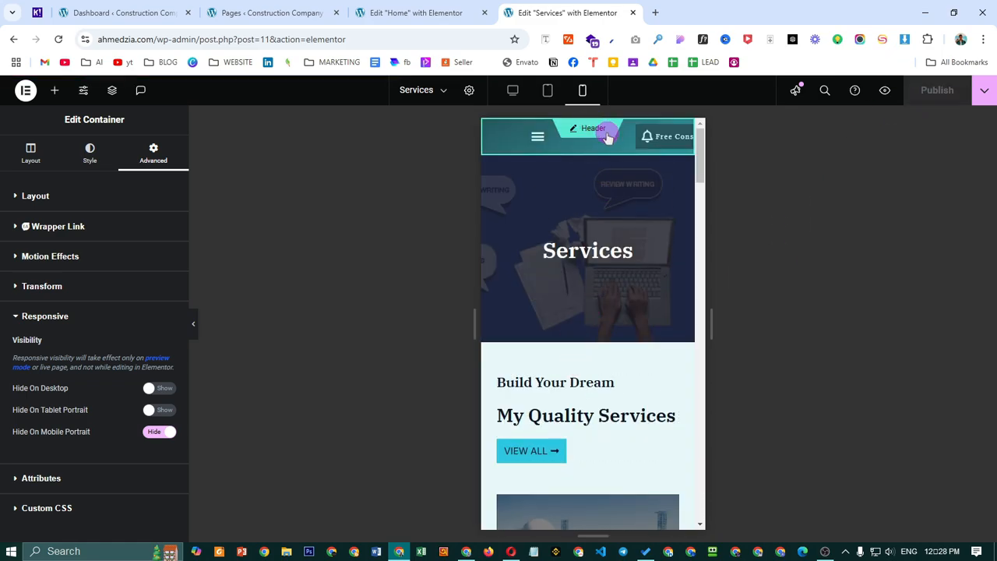
pyautogui.click(557, 251)
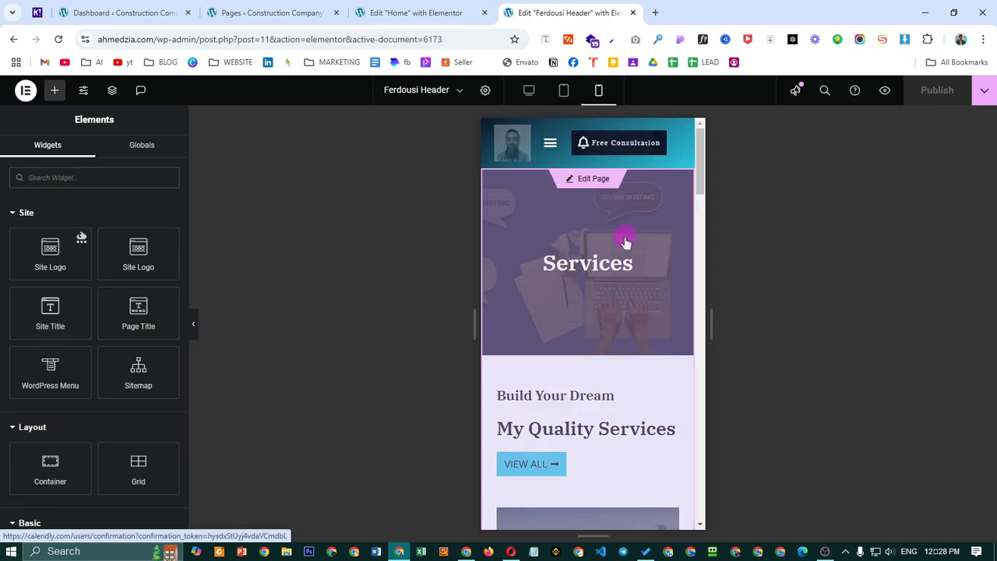
pyautogui.scroll(-5, 600, 327)
pyautogui.scroll(5, 555, 319)
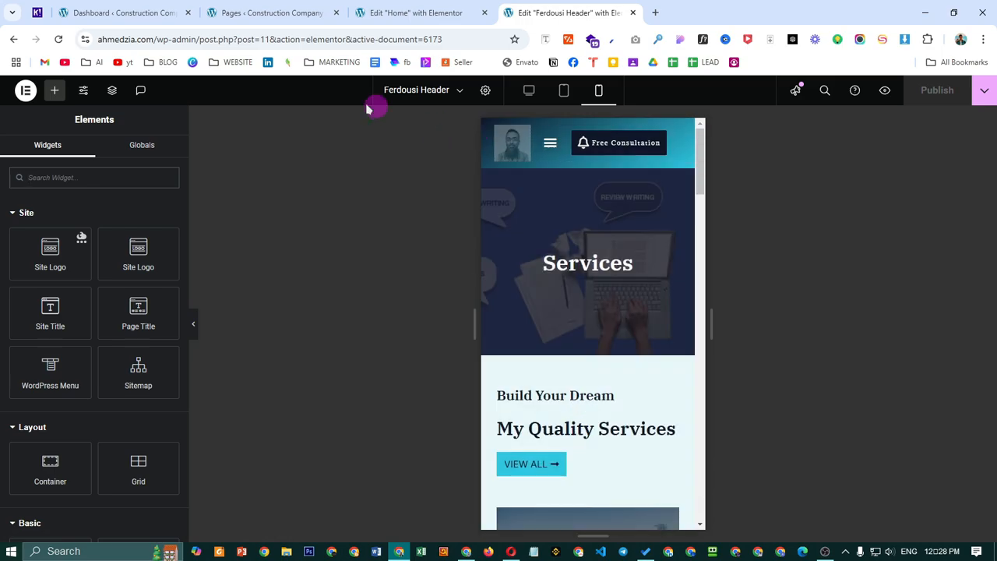
pyautogui.scroll(-5, 597, 371)
pyautogui.scroll(5, 590, 386)
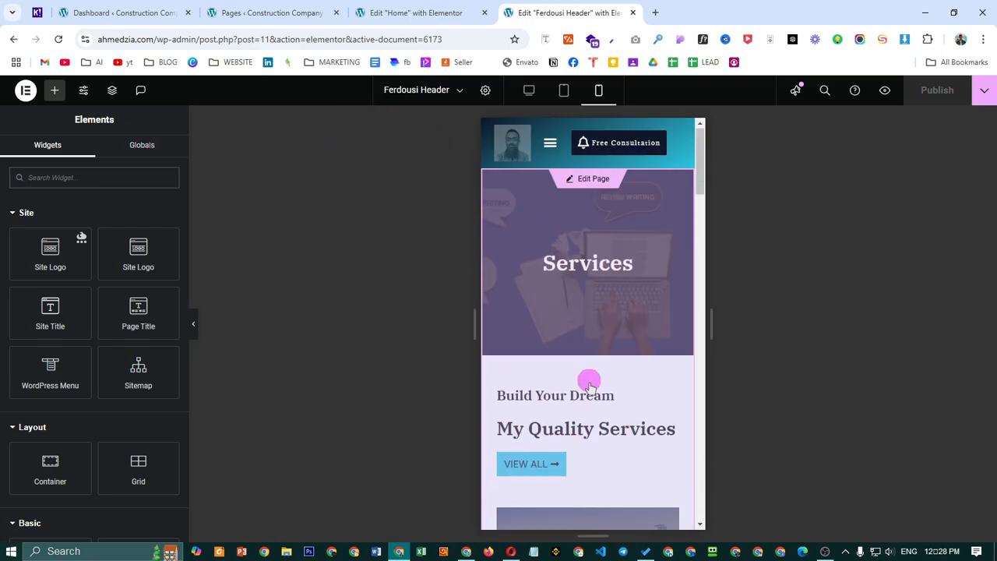
pyautogui.click(590, 180)
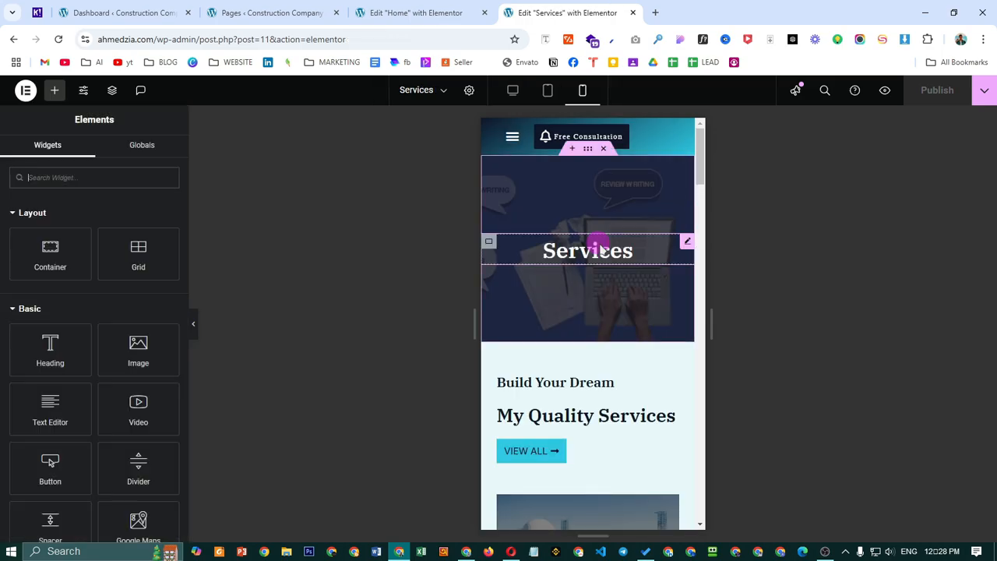
pyautogui.scroll(-3, 600, 327)
pyautogui.scroll(3, 592, 374)
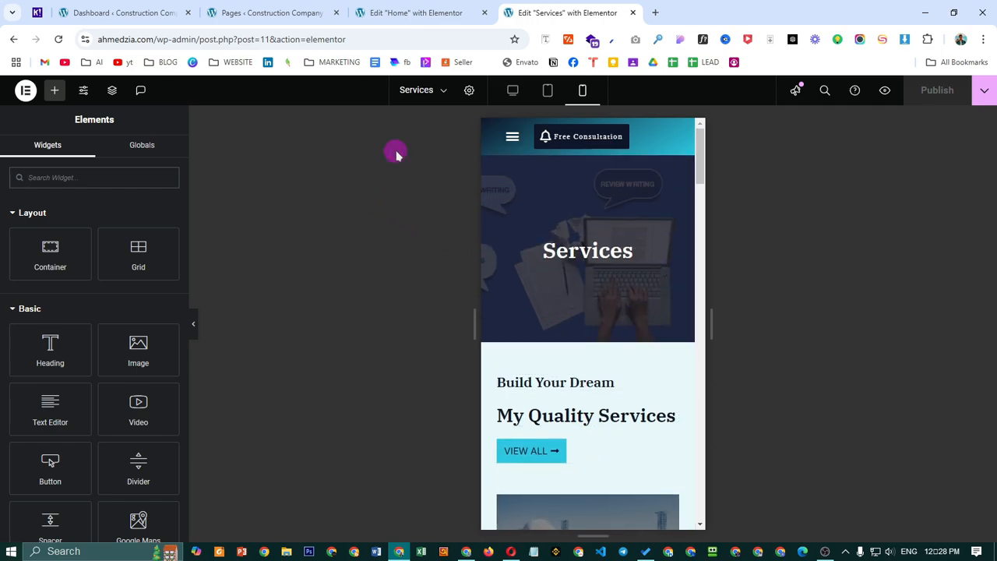
# Switch to the browser window with the live website, reload the Home page and look through its desktop sections.
pyautogui.click(465, 551)
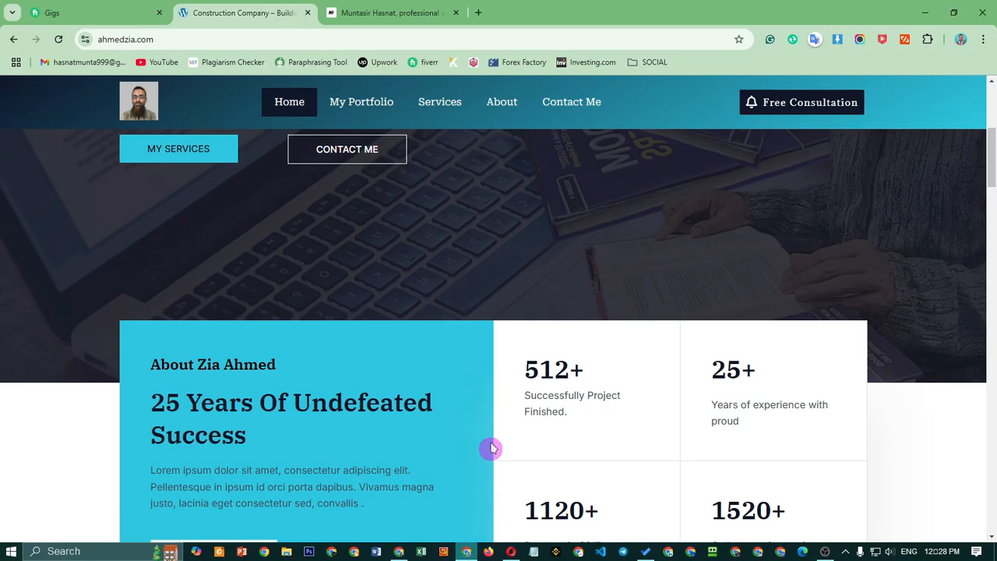
pyautogui.scroll(6, 389, 350)
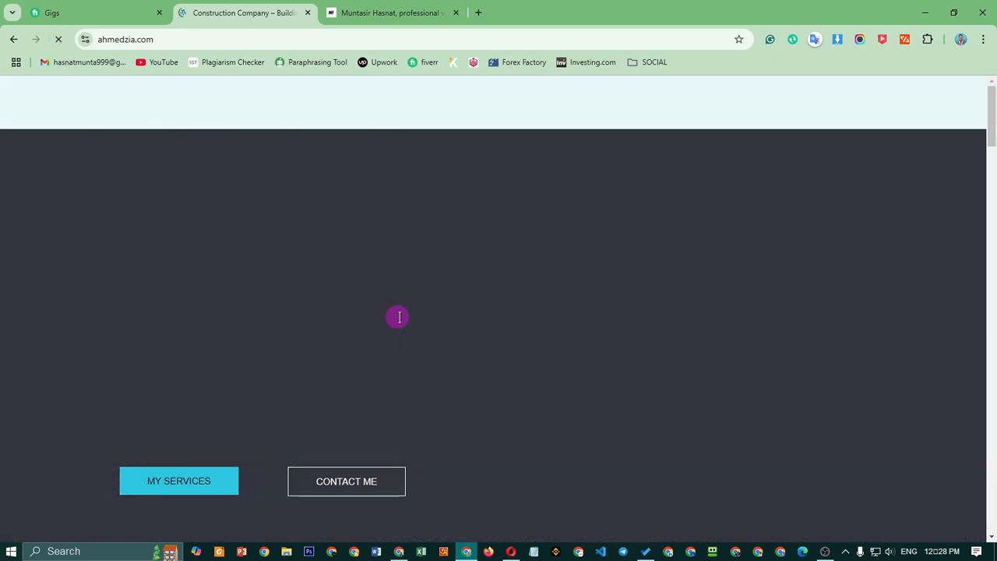
pyautogui.scroll(-8, 505, 312)
pyautogui.scroll(-15, 502, 316)
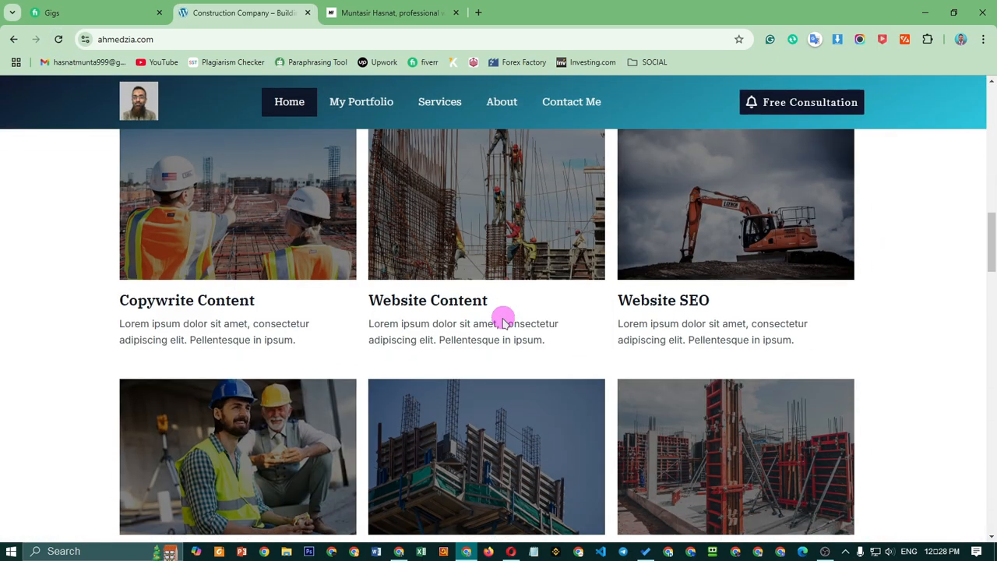
pyautogui.scroll(-10, 499, 329)
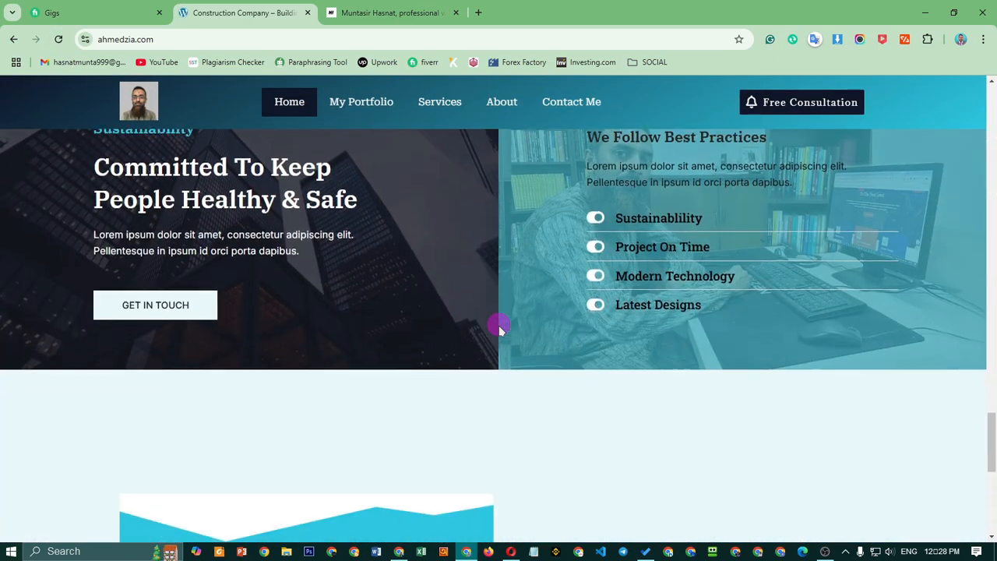
# Open the live My Portfolio and Services pages in turn and look through their desktop sections.
pyautogui.click(358, 101)
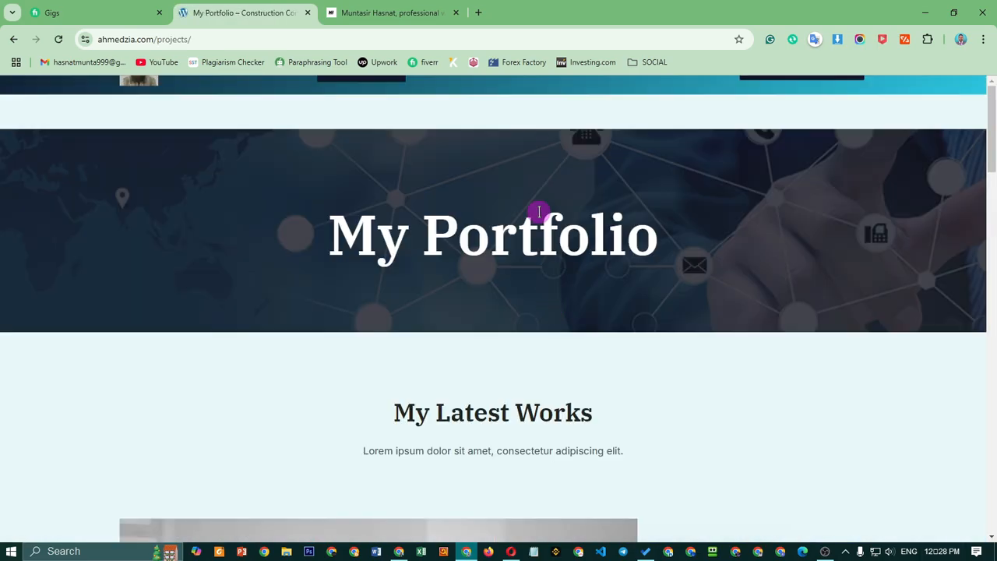
pyautogui.scroll(-9, 552, 312)
pyautogui.scroll(-10, 552, 339)
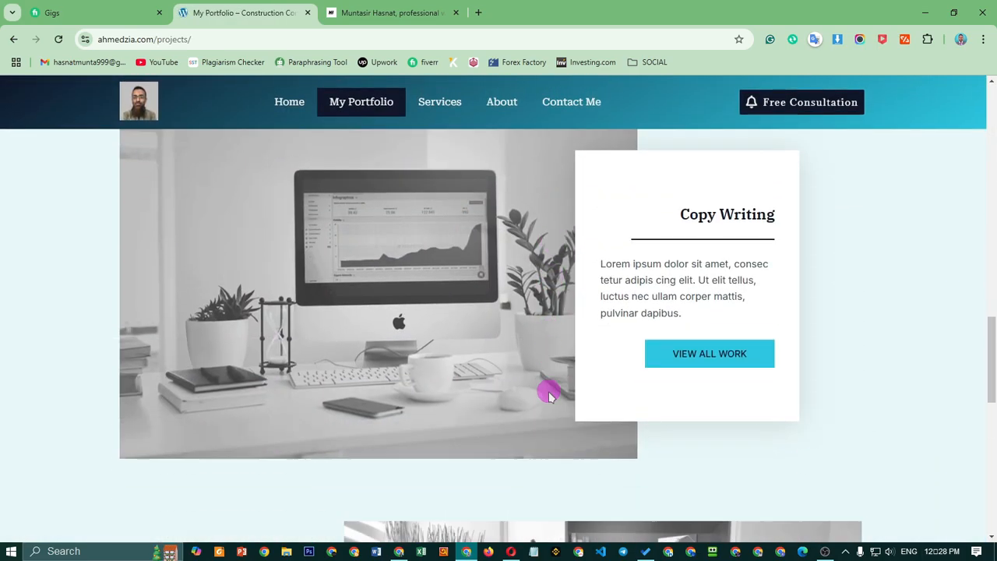
pyautogui.click(437, 103)
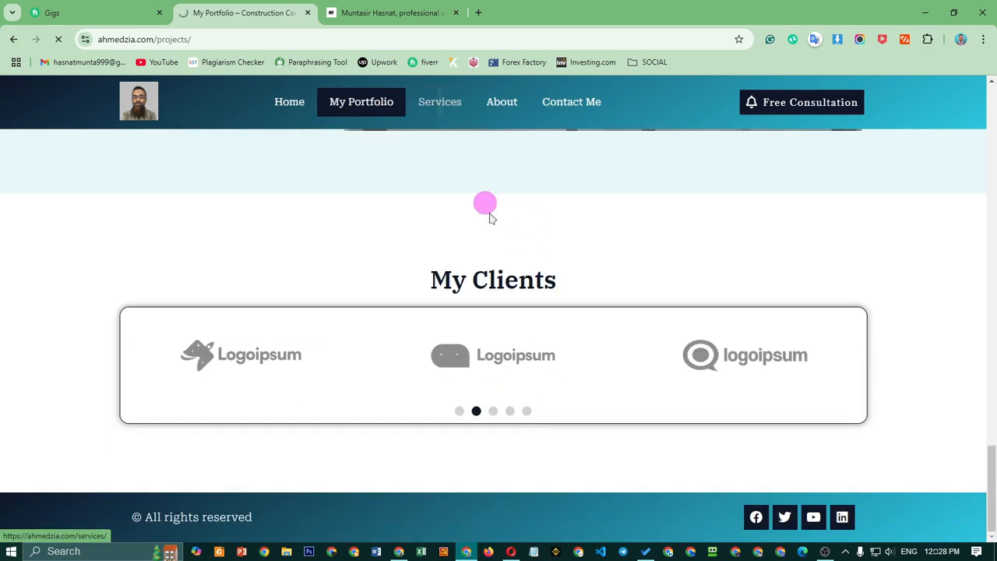
pyautogui.scroll(-10, 515, 249)
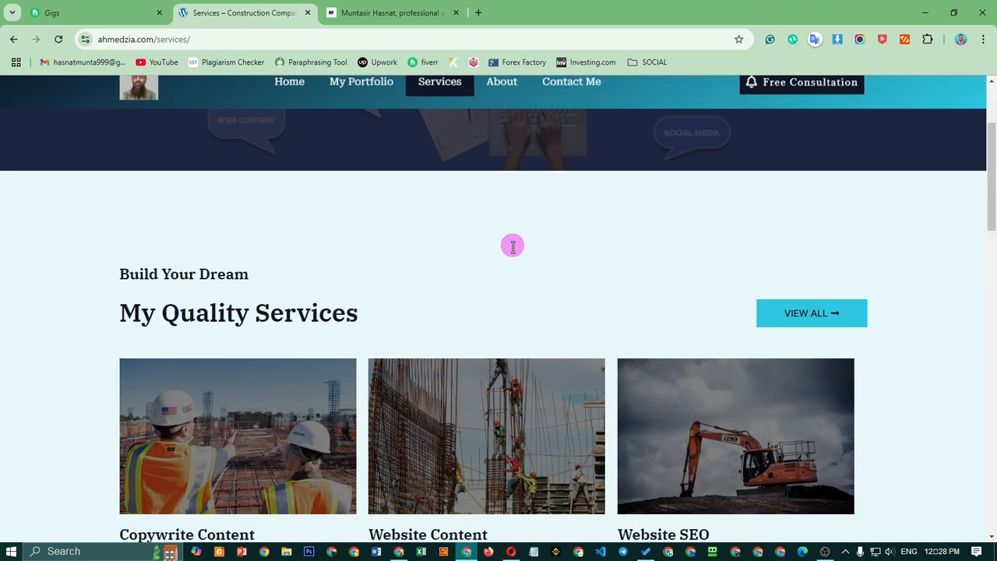
pyautogui.scroll(-10, 514, 253)
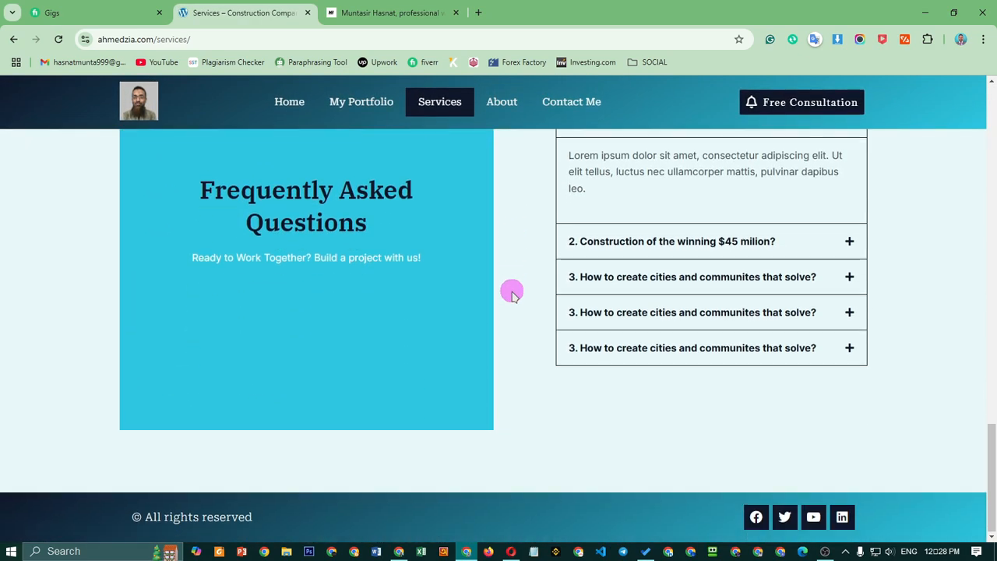
# Open the live About and Contact Me pages in turn and check their desktop sections.
pyautogui.click(477, 116)
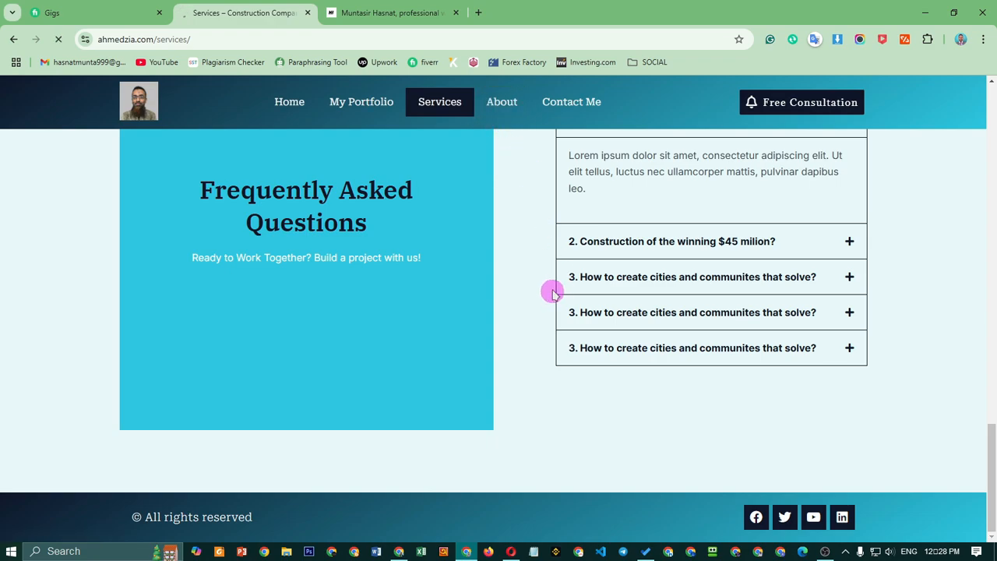
pyautogui.scroll(-10, 551, 290)
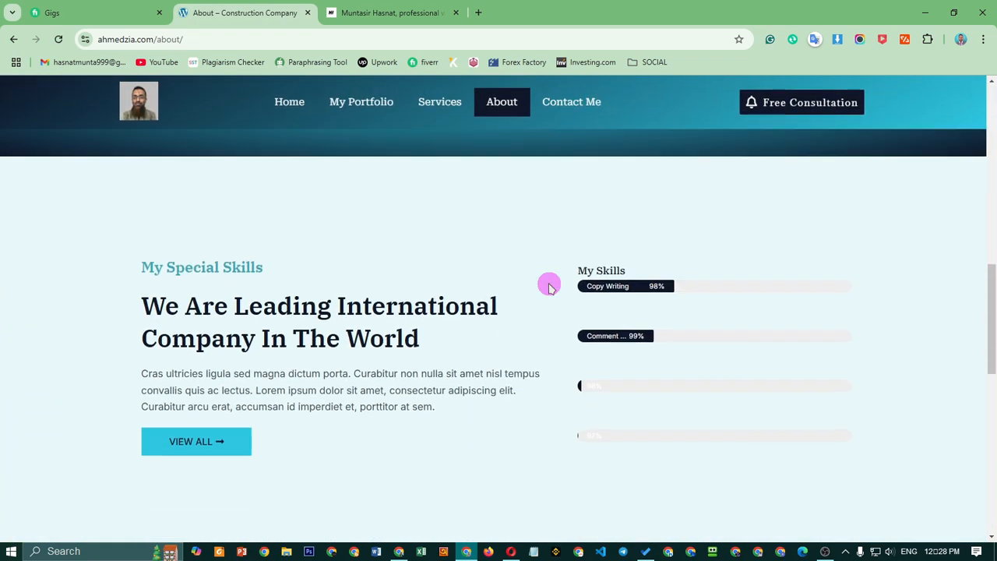
pyautogui.scroll(-10, 548, 286)
pyautogui.scroll(10, 537, 378)
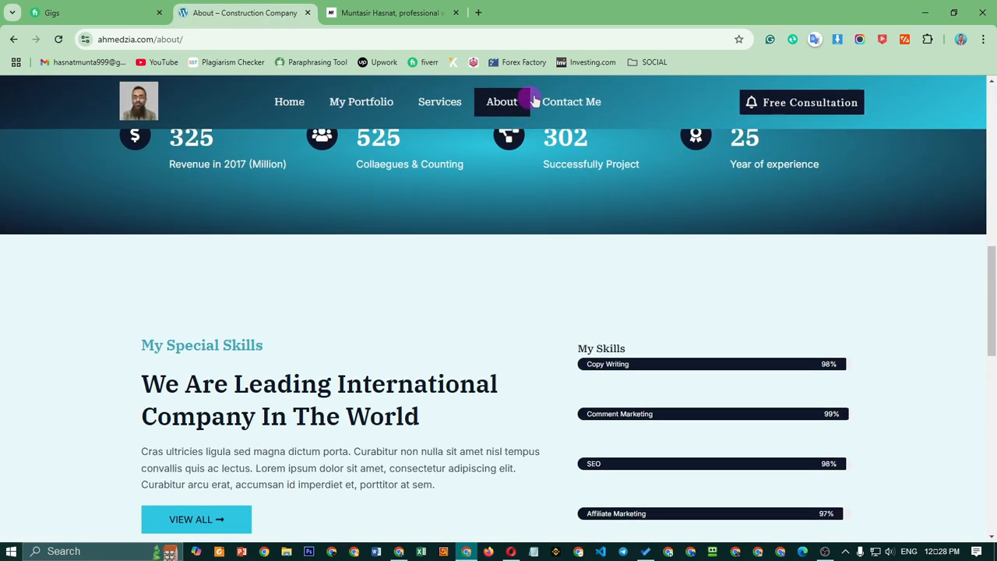
pyautogui.click(538, 103)
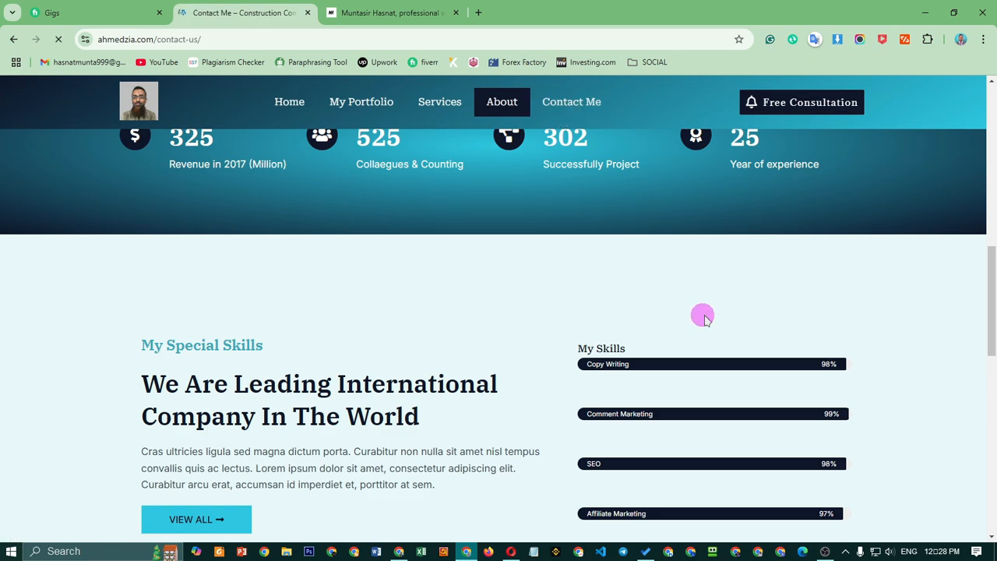
pyautogui.scroll(-5, 583, 312)
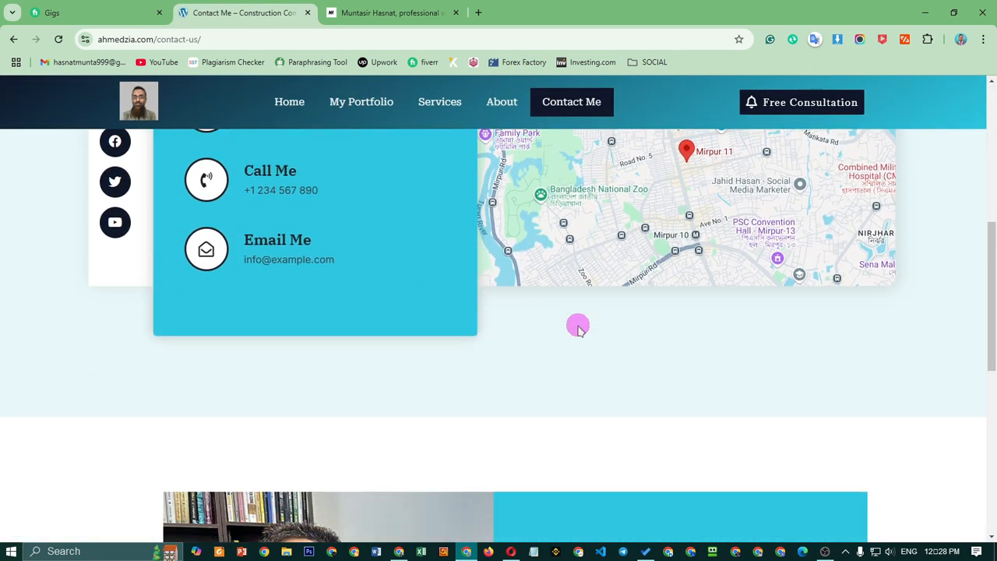
pyautogui.scroll(-5, 578, 327)
pyautogui.scroll(10, 561, 396)
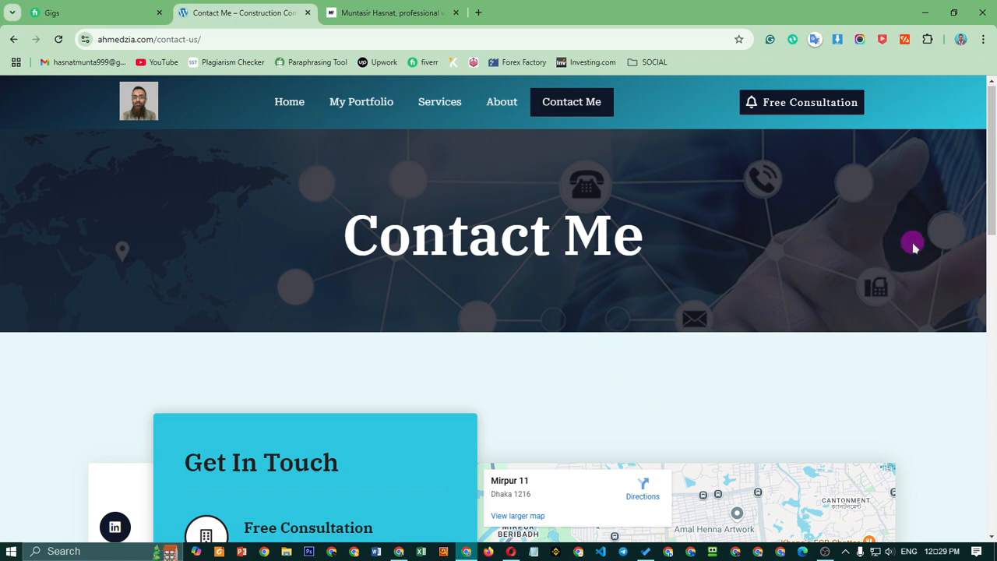
# Open the browser's developer tools on the Contact Me page and emulate the iPhone 12 Pro screen.
pyautogui.hotkey('ctrl', 'f')
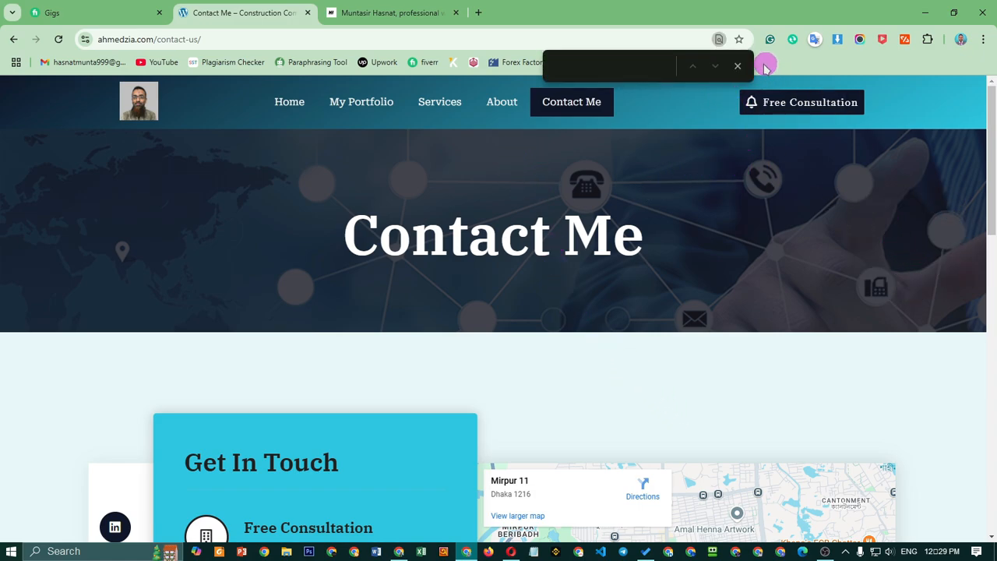
pyautogui.click(739, 66)
pyautogui.hotkey('ctrl', 'shift', 'i')
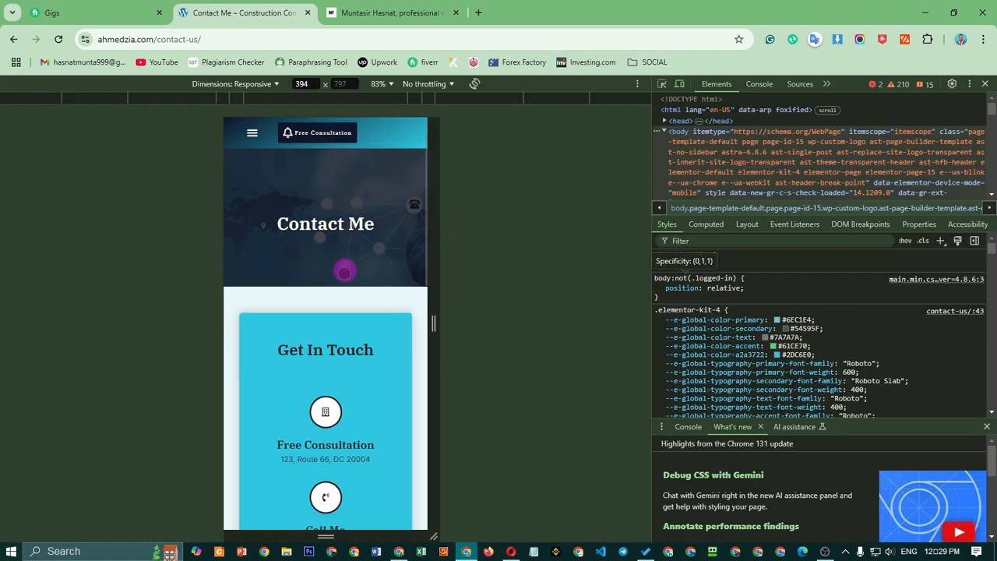
pyautogui.click(437, 84)
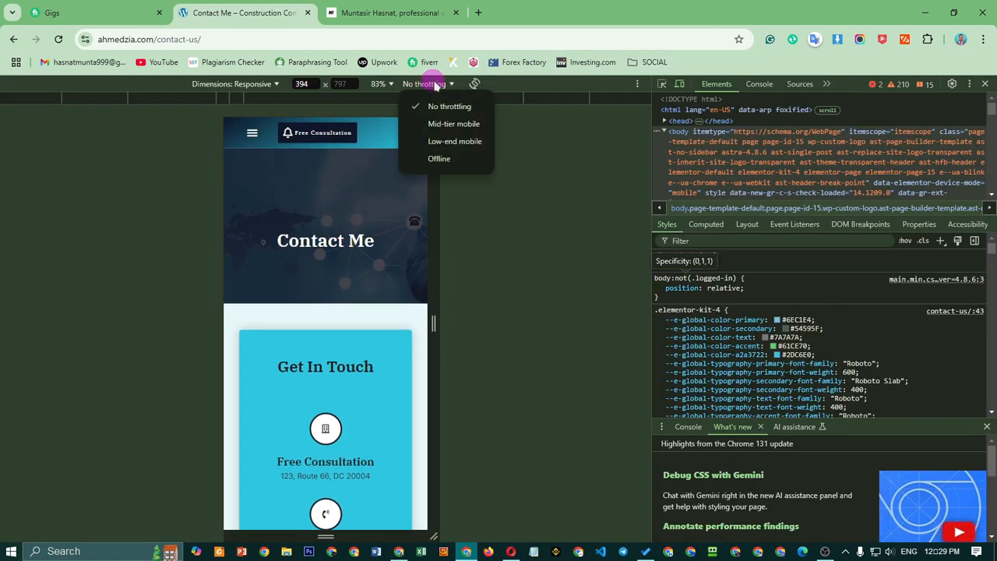
pyautogui.click(436, 84)
pyautogui.click(437, 84)
pyautogui.click(252, 84)
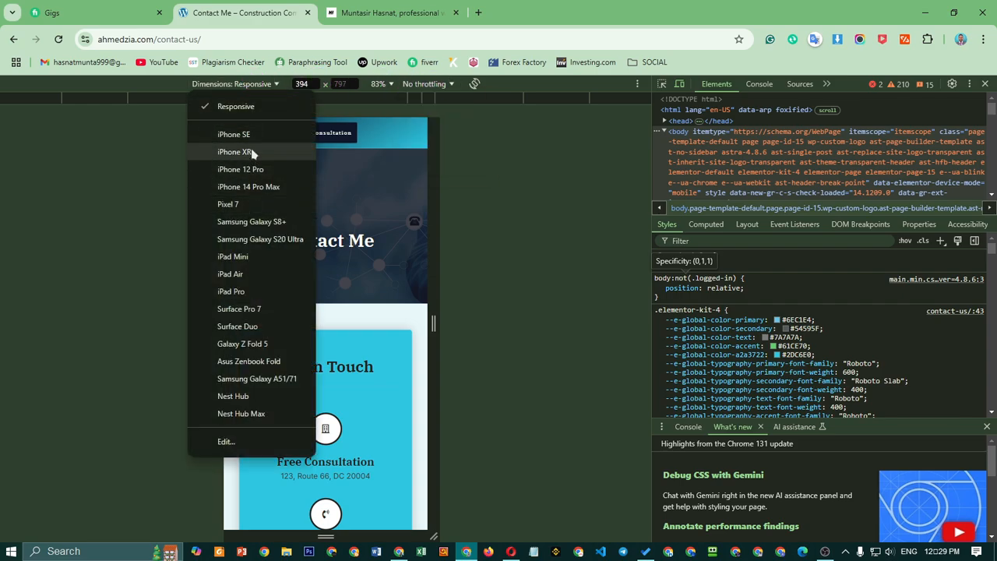
pyautogui.click(255, 171)
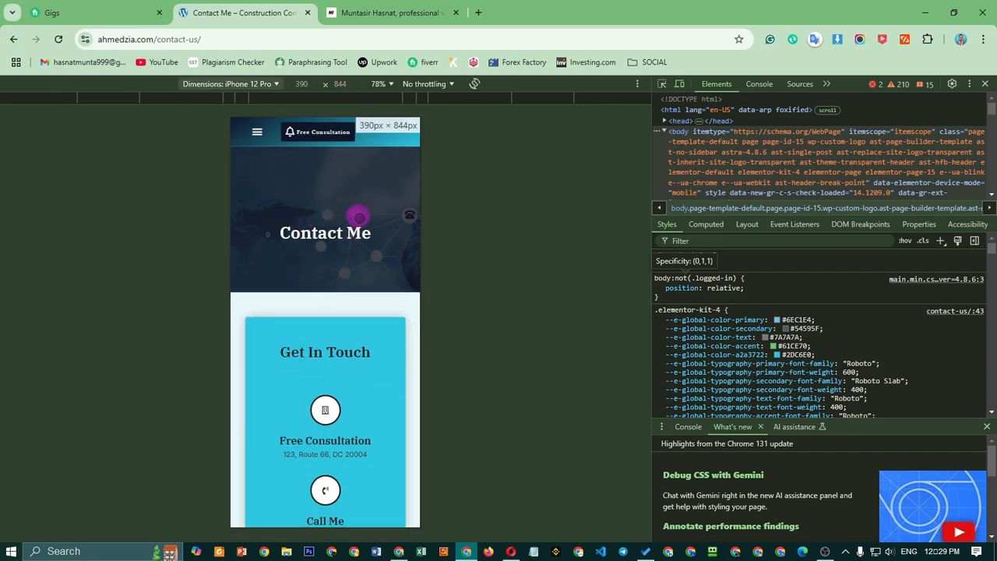
# Check the Contact Me page's mobile layout from the heading banner down to the quote form and footer.
pyautogui.scroll(-3, 361, 257)
pyautogui.scroll(3, 363, 252)
pyautogui.scroll(-2, 328, 234)
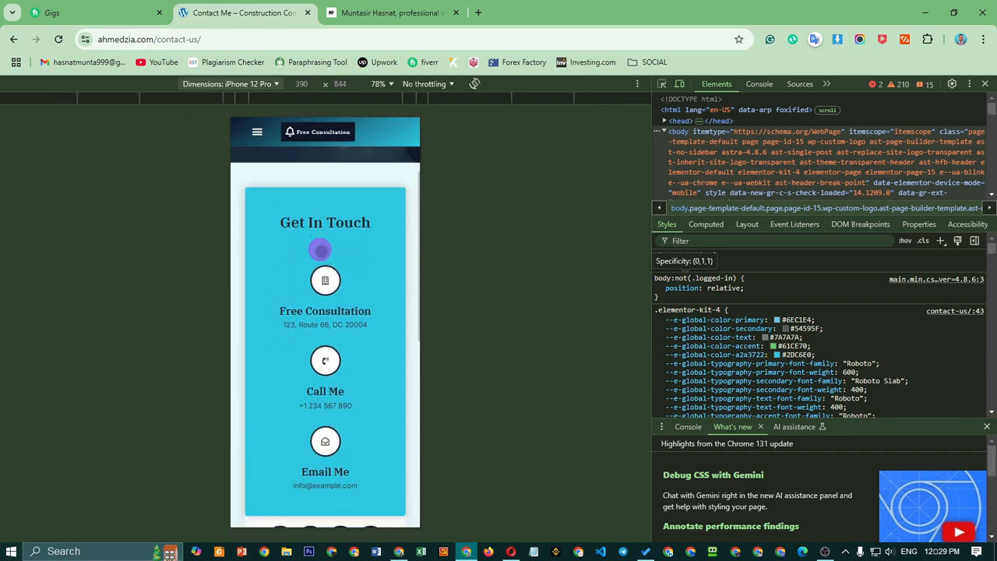
pyautogui.scroll(-6, 321, 253)
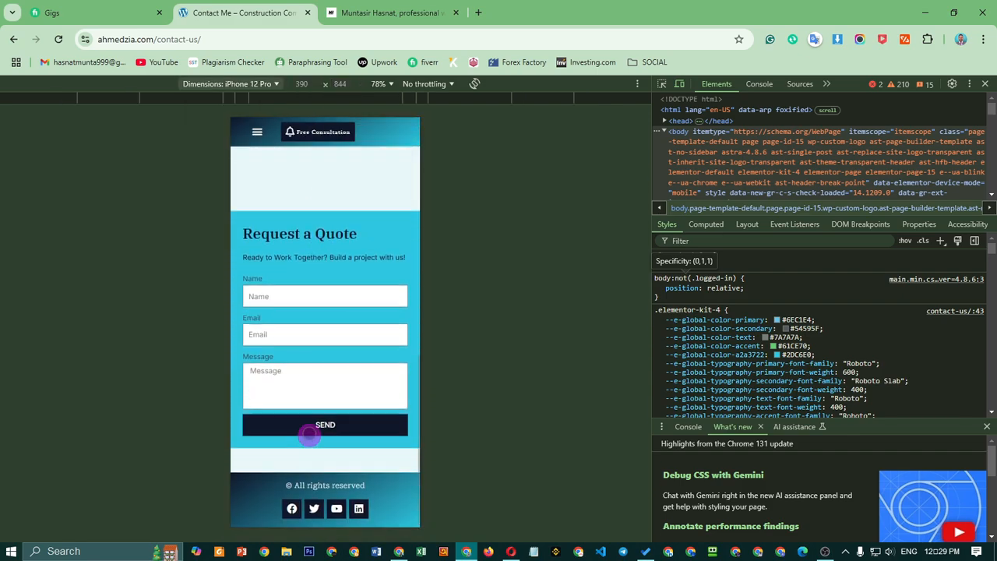
pyautogui.scroll(8, 311, 329)
# Go to the Home page through the mobile navigation menu and check its sections for mobile layout problems.
pyautogui.click(257, 132)
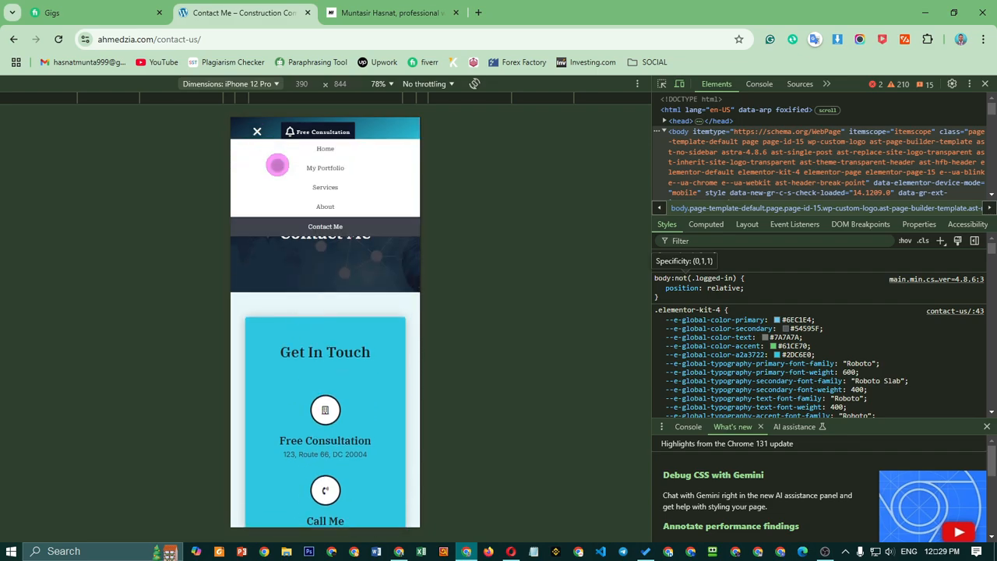
pyautogui.click(318, 150)
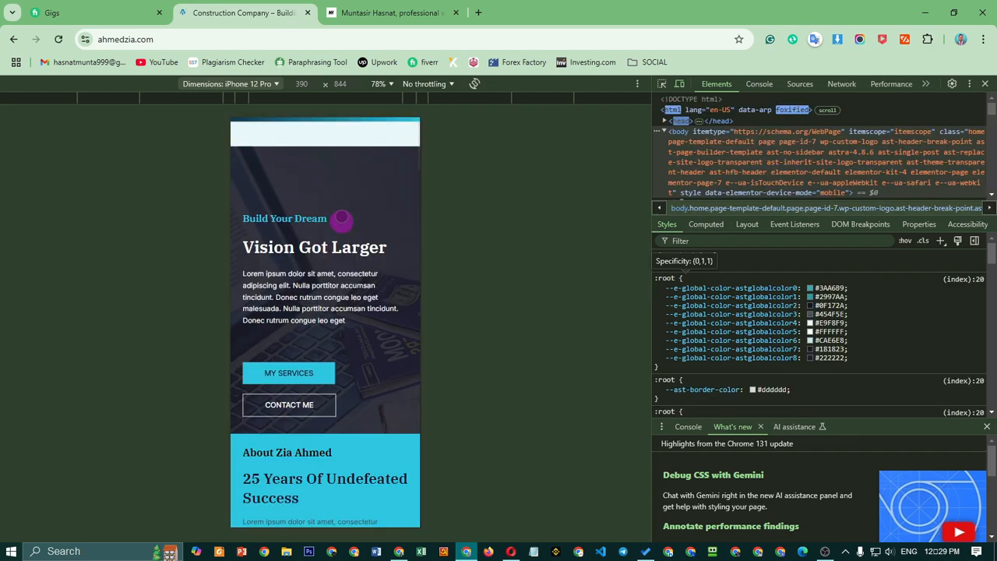
pyautogui.scroll(-5, 332, 257)
pyautogui.scroll(-10, 332, 279)
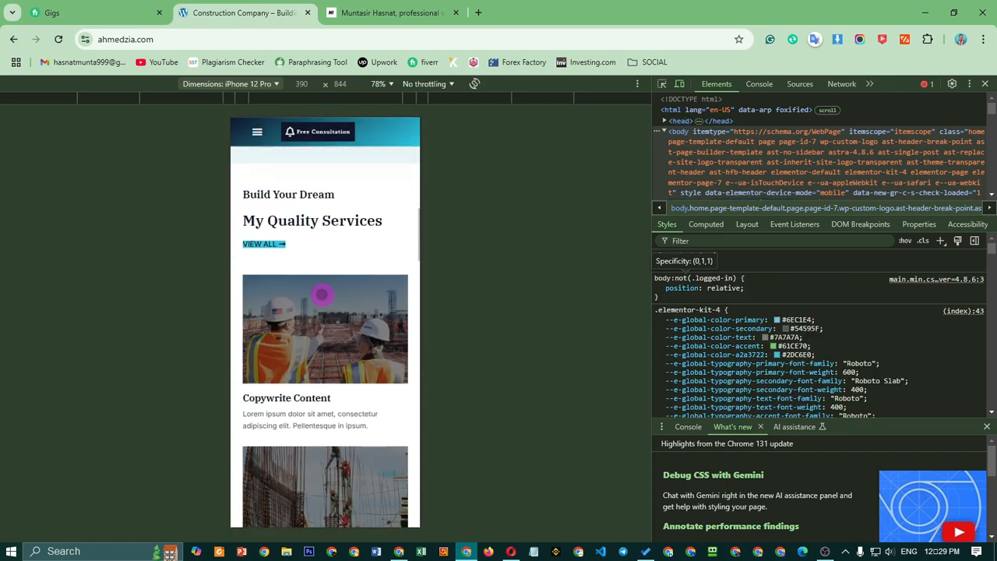
pyautogui.scroll(-15, 320, 355)
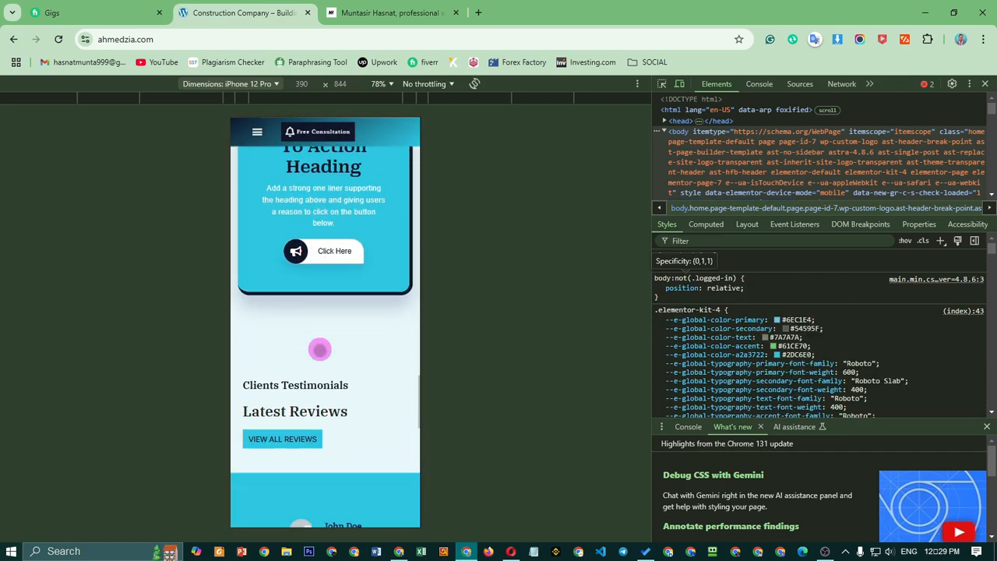
pyautogui.scroll(15, 315, 384)
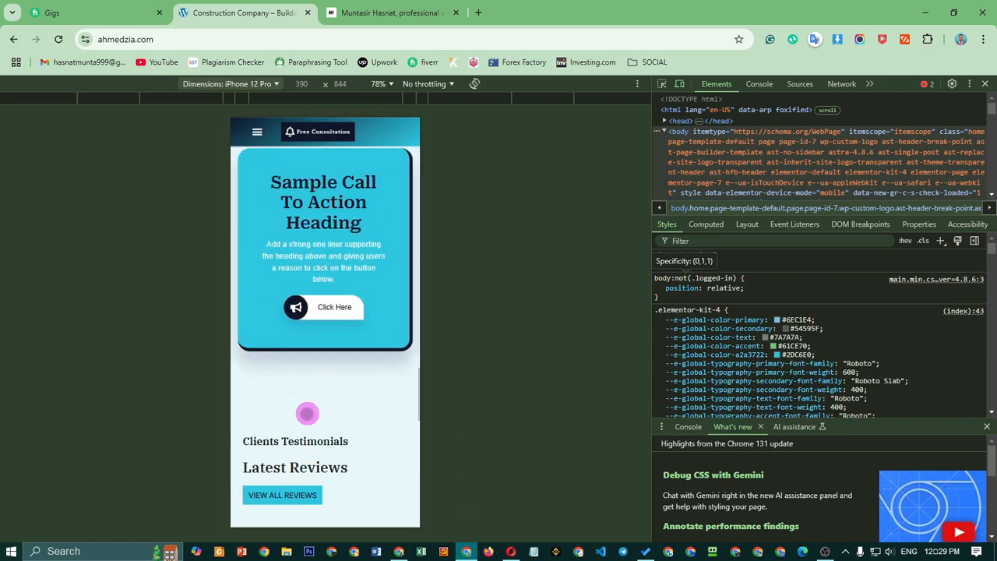
pyautogui.scroll(4, 302, 376)
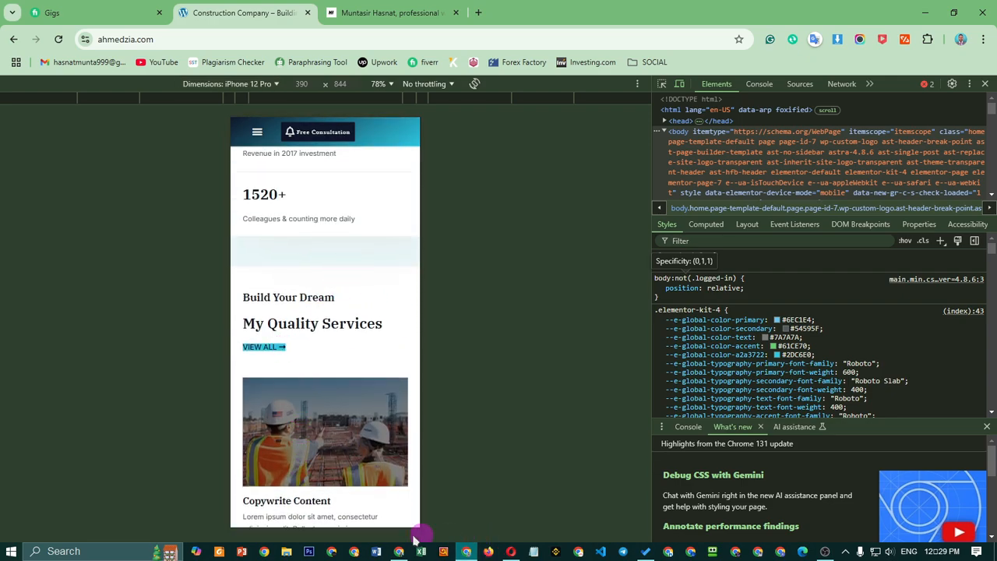
# Switch back to the Elementor editor window, open the Home page for editing and show it in mobile portrait view.
pyautogui.hotkey('alt', 'Tab')
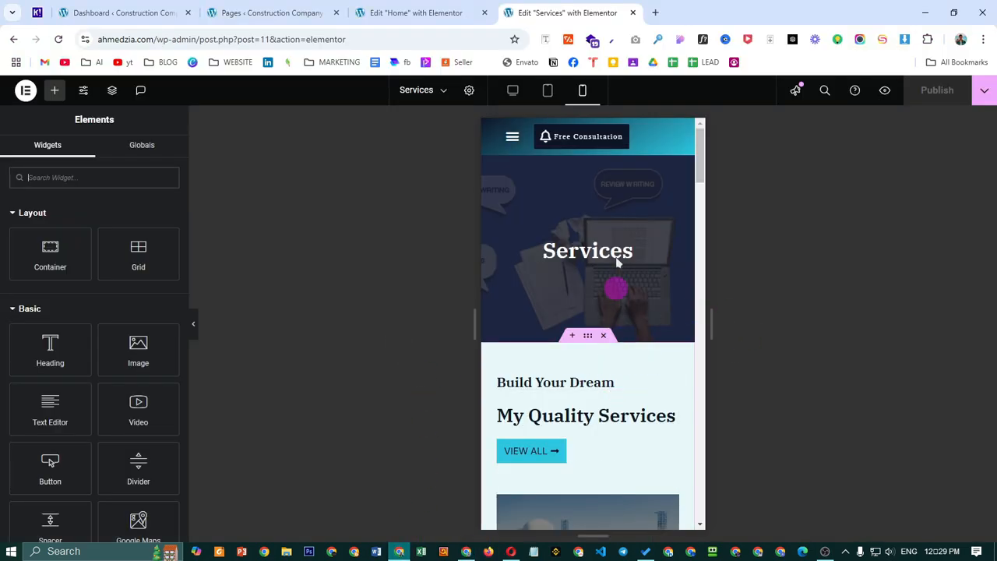
pyautogui.click(441, 91)
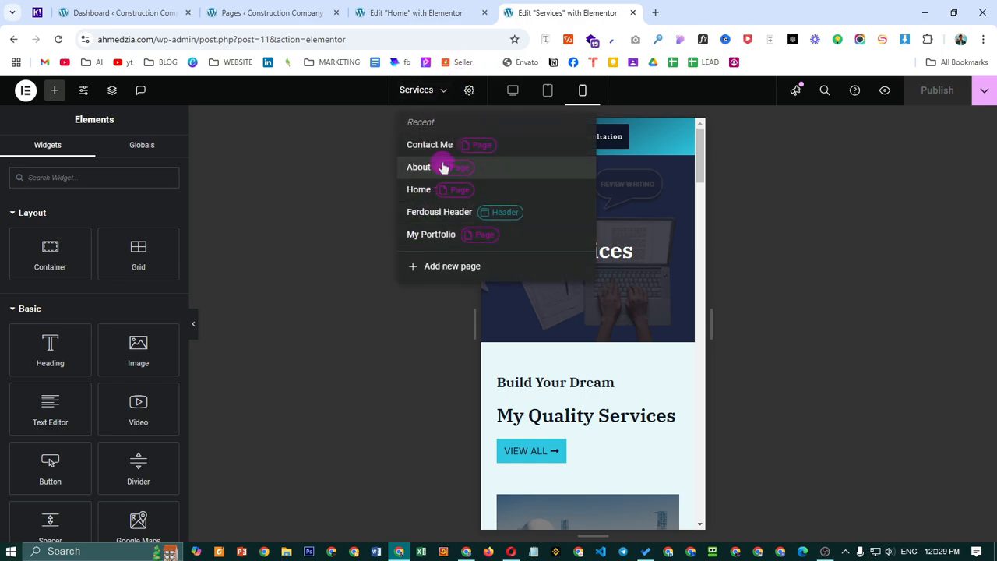
pyautogui.click(423, 188)
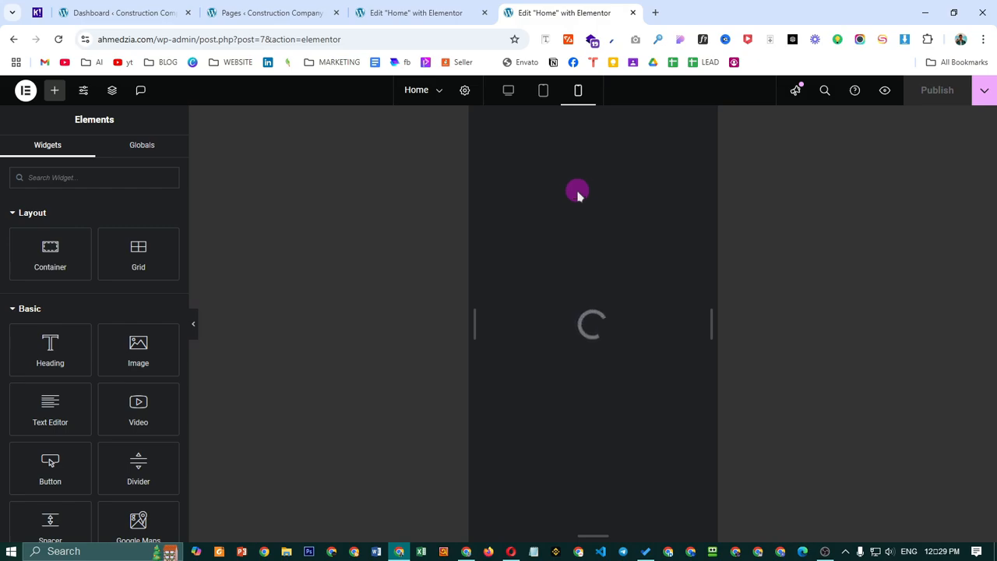
pyautogui.scroll(-3, 514, 249)
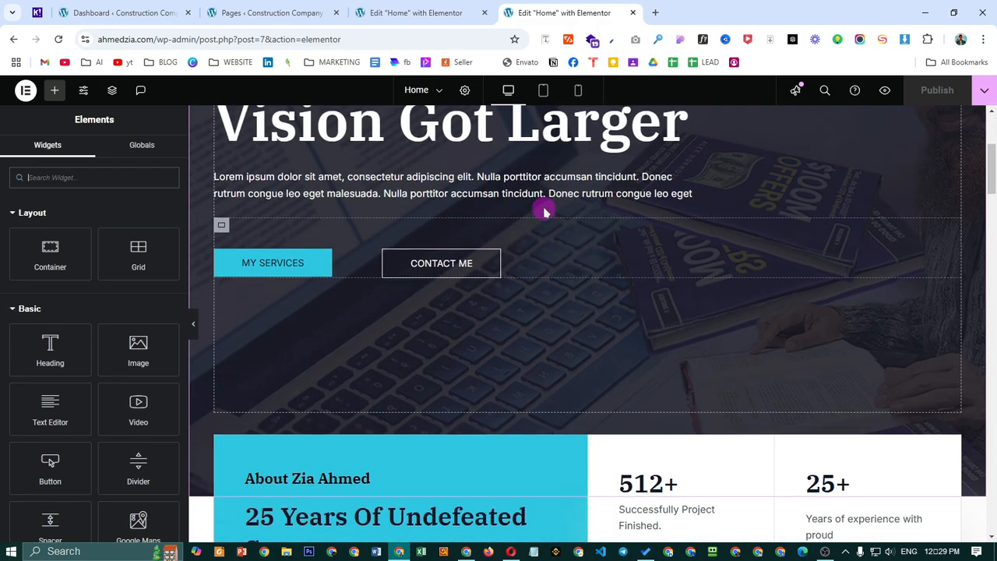
pyautogui.scroll(3, 543, 212)
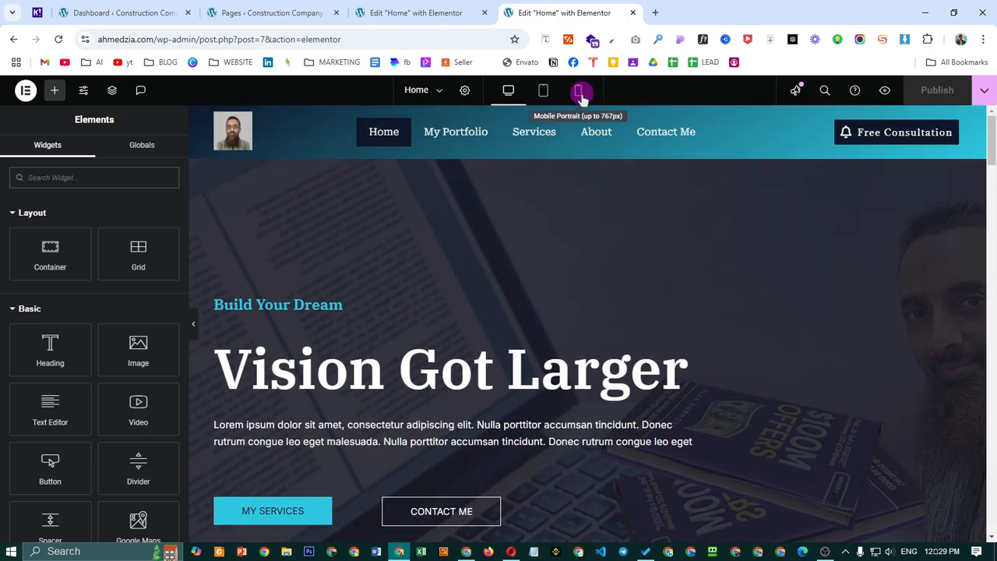
pyautogui.click(579, 91)
# Set linked padding of 12 px on all sides of the View All button under My Quality Services for mobile.
pyautogui.scroll(-5, 584, 312)
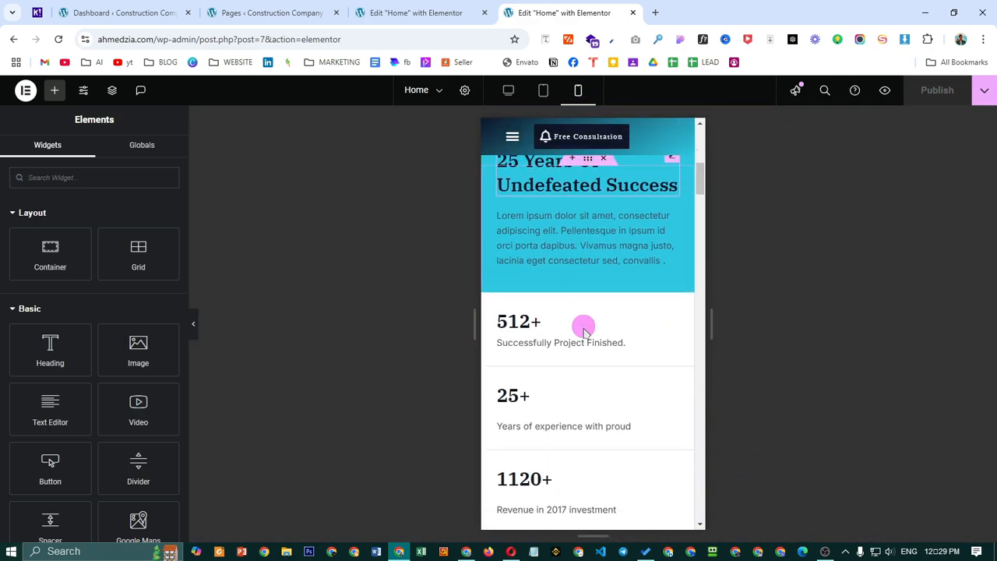
pyautogui.scroll(-8, 584, 327)
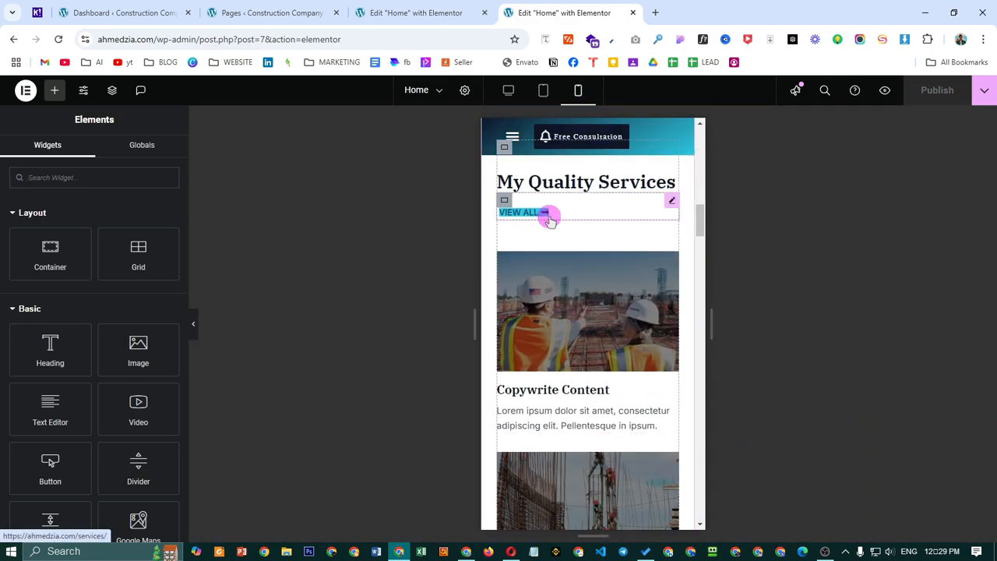
pyautogui.click(549, 219)
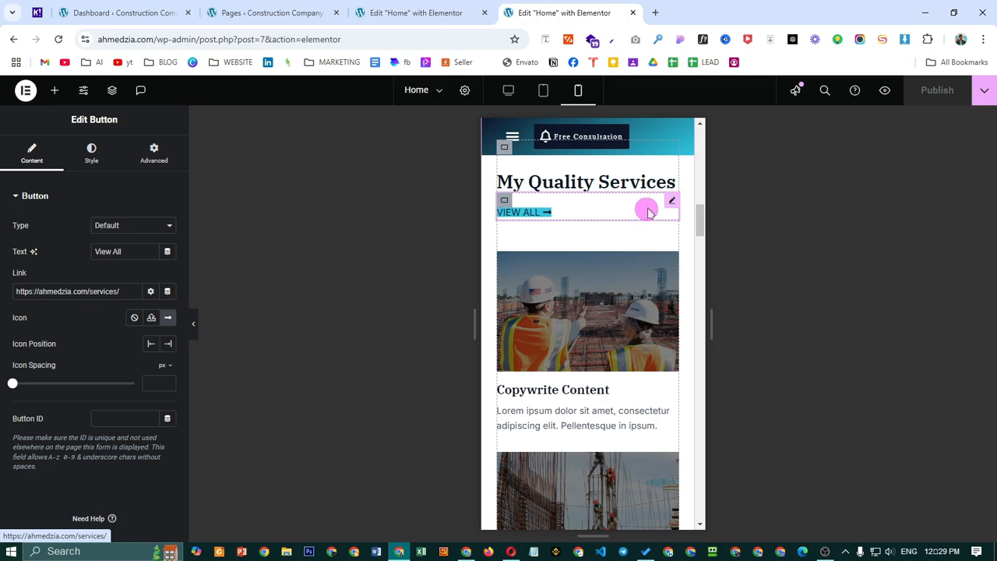
pyautogui.click(91, 154)
pyautogui.scroll(-3, 90, 381)
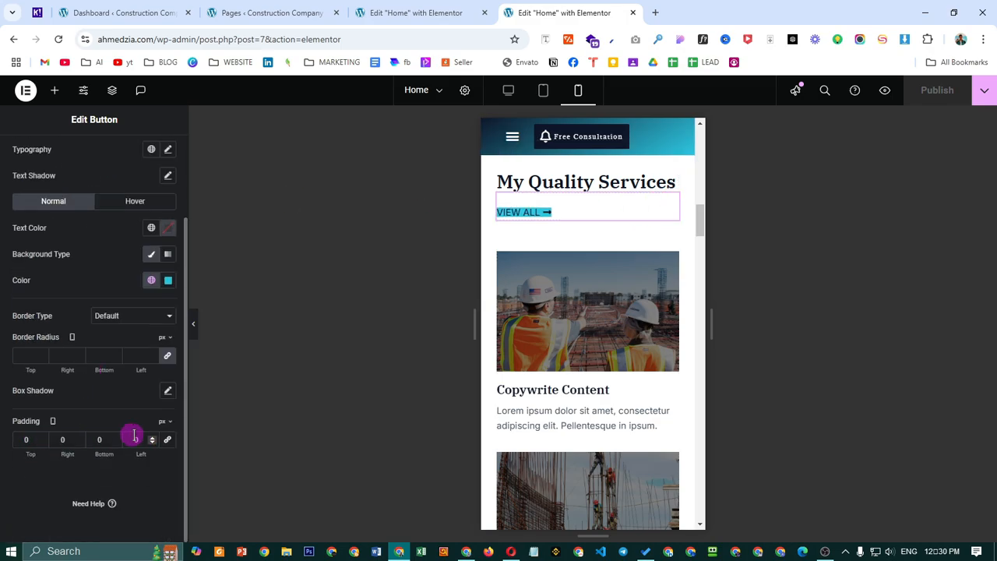
pyautogui.click(168, 441)
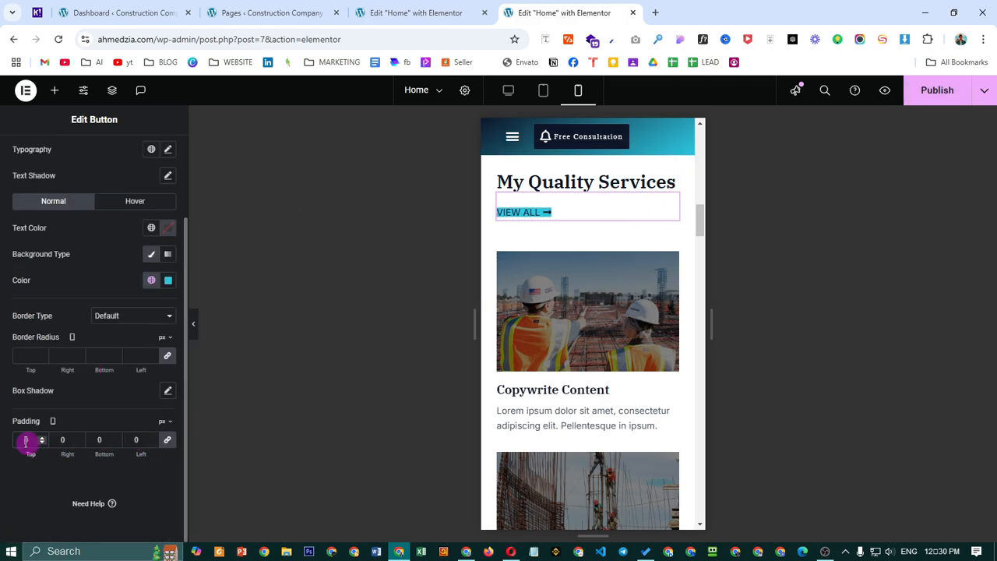
pyautogui.write('12')
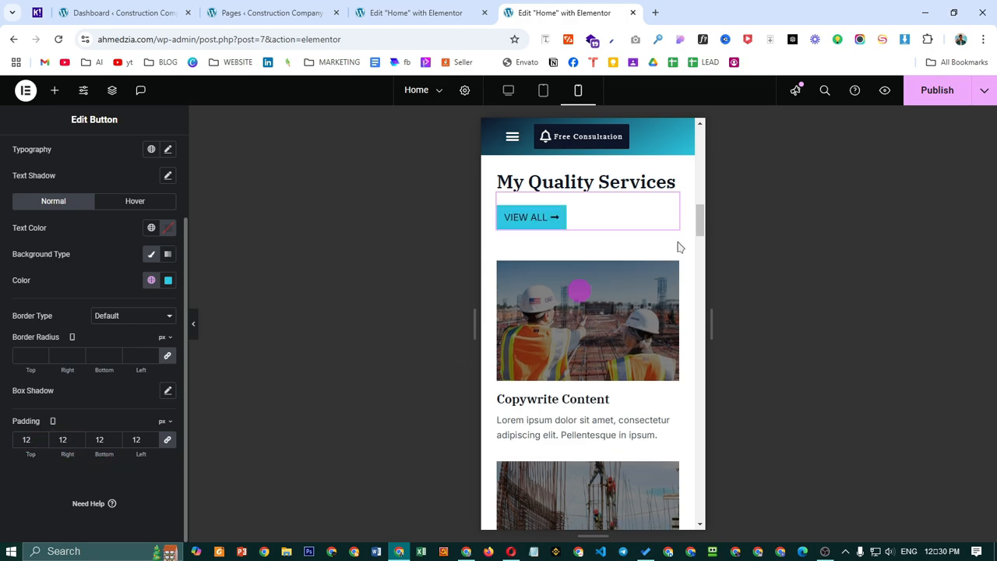
# Publish the Home page, switch to the live-site browser window and check the Home page's mobile sections down to the footer.
pyautogui.click(940, 106)
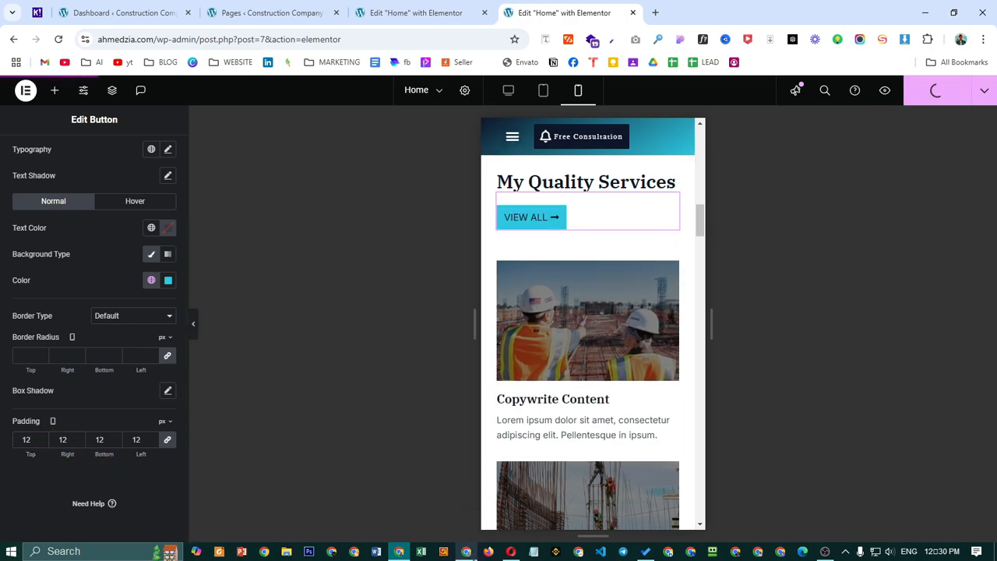
pyautogui.click(471, 552)
pyautogui.scroll(1, 361, 253)
pyautogui.scroll(-12, 327, 304)
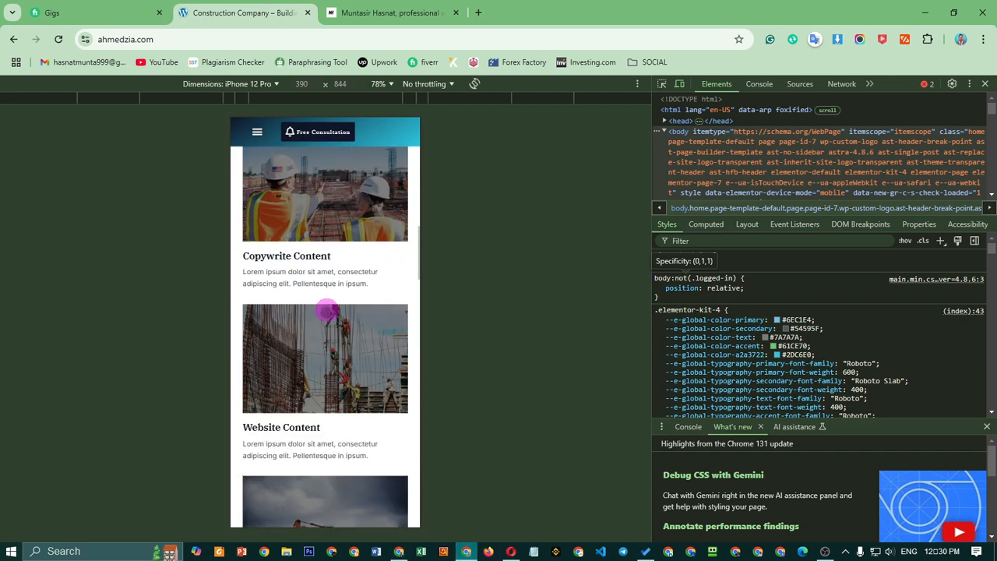
pyautogui.scroll(-6, 333, 335)
pyautogui.scroll(5, 339, 365)
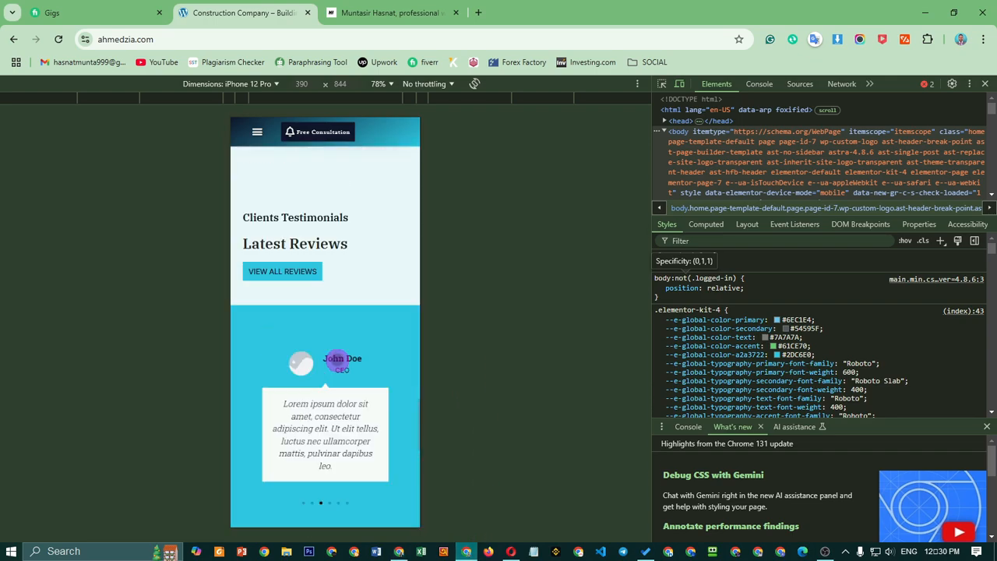
pyautogui.scroll(-8, 335, 300)
pyautogui.scroll(-3, 324, 244)
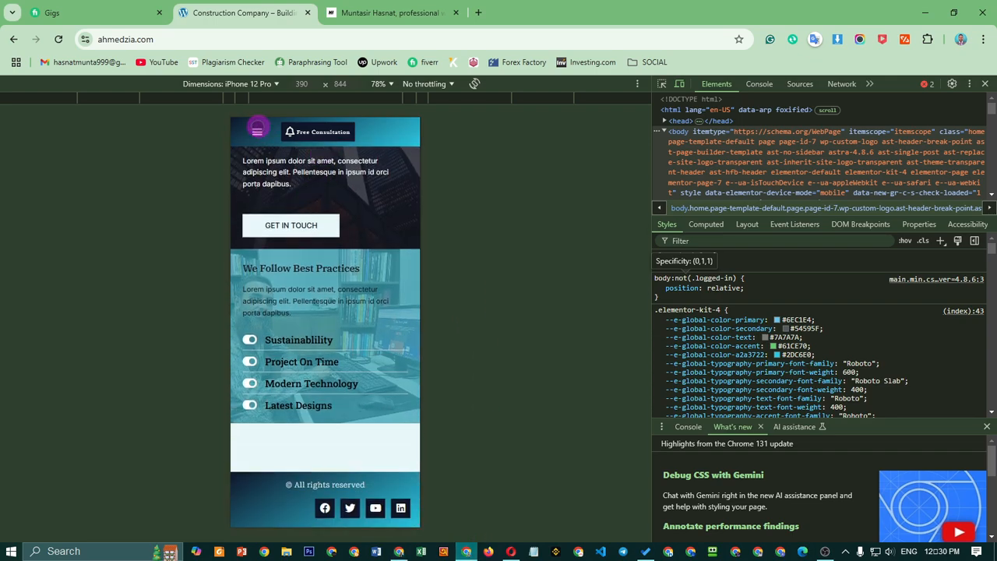
# Go to the My Portfolio page through the mobile navigation menu and check the layout of its project cards.
pyautogui.click(257, 130)
pyautogui.click(329, 170)
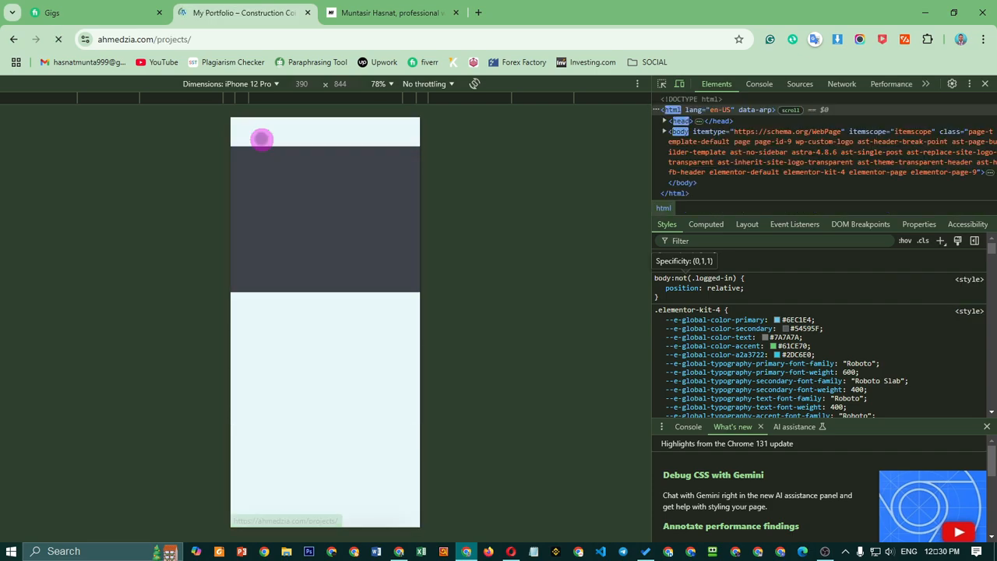
pyautogui.scroll(-5, 330, 218)
pyautogui.scroll(-2, 329, 342)
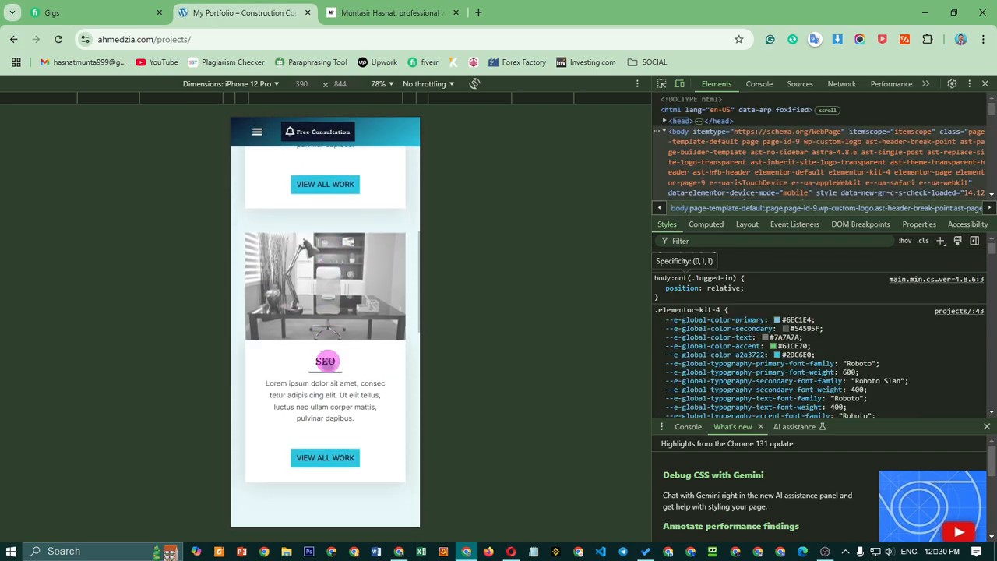
pyautogui.scroll(3, 321, 382)
# Check the mobile layouts of the Services page and the About page down to their footers.
pyautogui.scroll(-7, 312, 362)
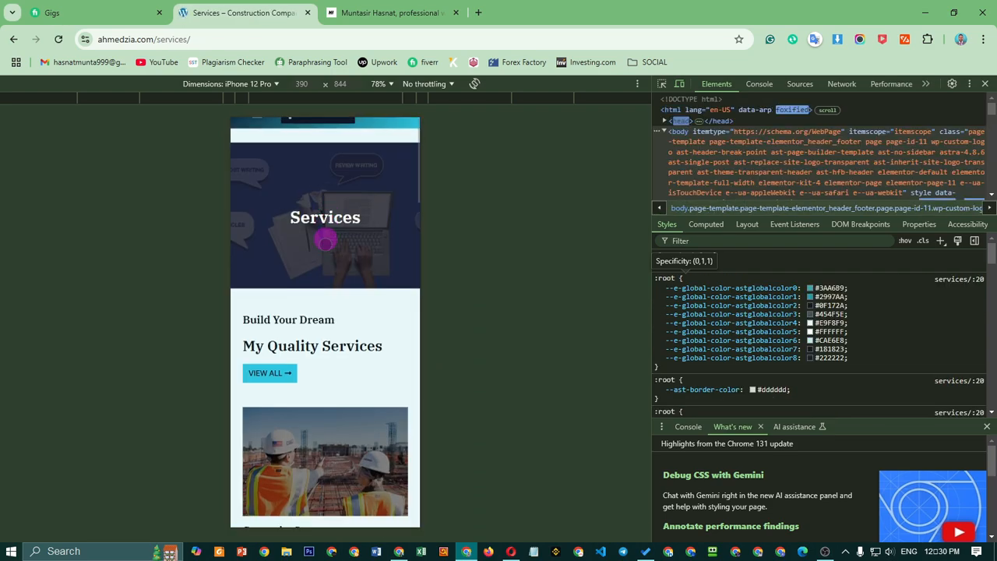
pyautogui.scroll(-8, 325, 311)
pyautogui.scroll(-10, 313, 373)
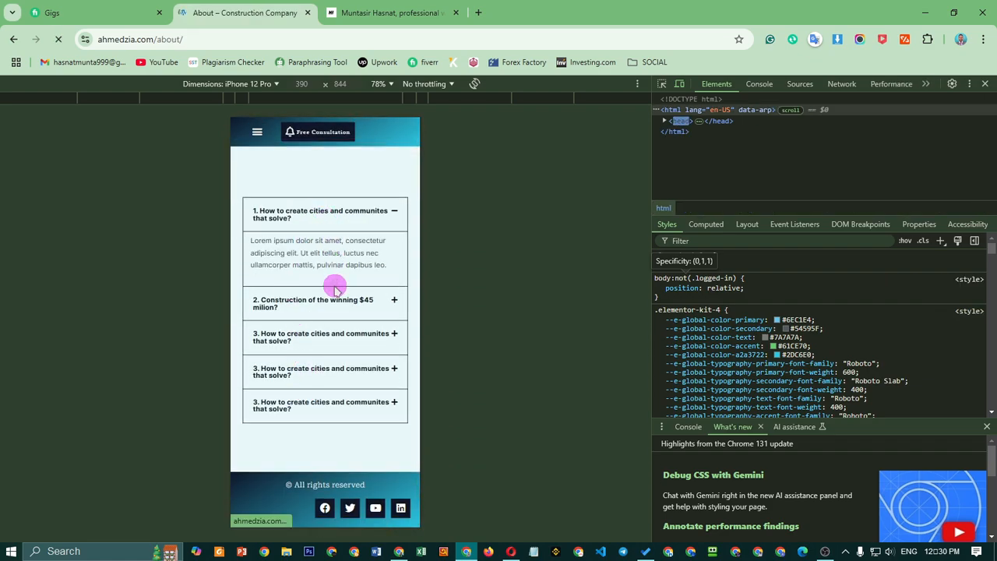
pyautogui.scroll(-5, 324, 273)
pyautogui.scroll(-15, 325, 273)
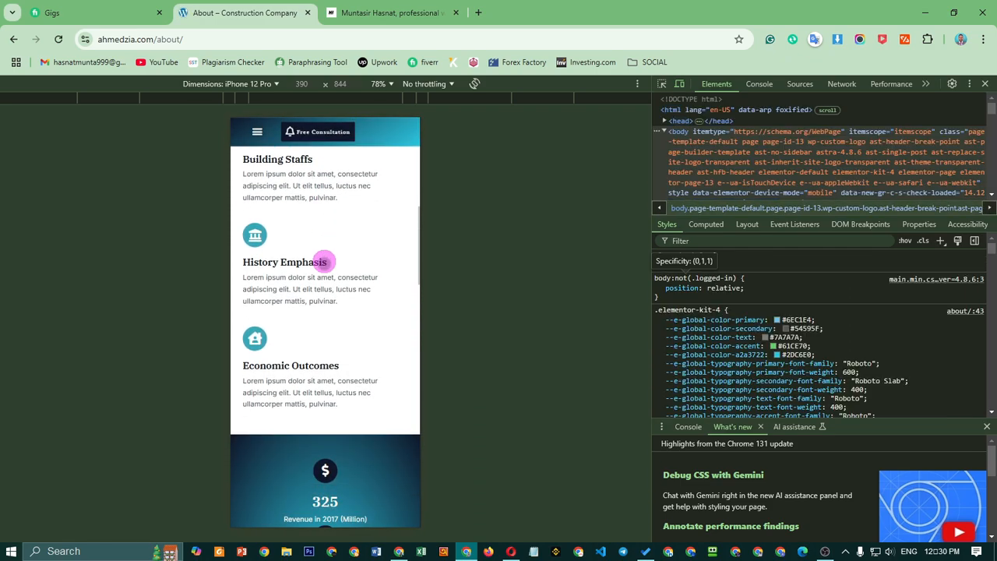
pyautogui.scroll(-4, 280, 183)
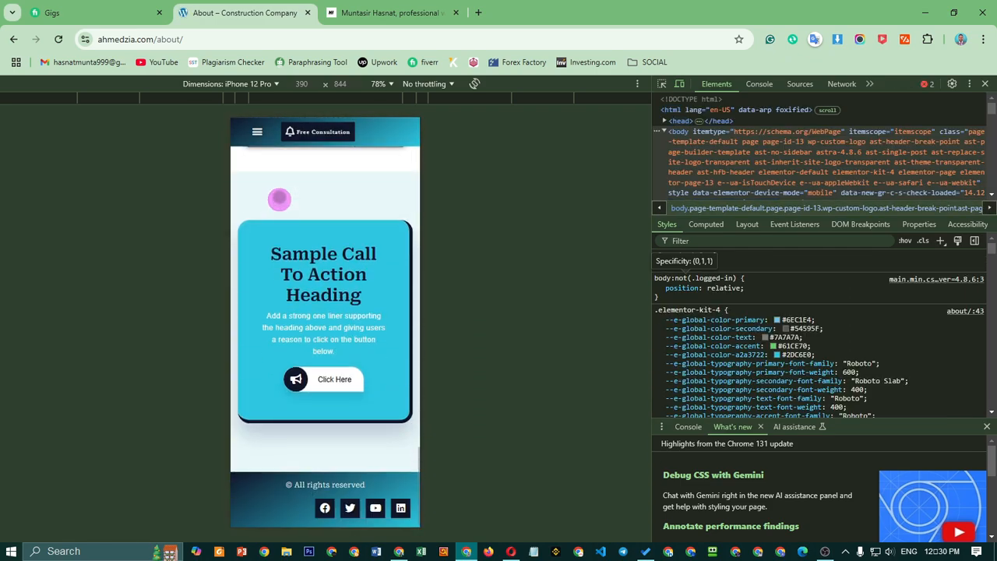
# Go to the Contact Me page through the mobile navigation menu and check its heading banner, contact details and quote form.
pyautogui.click(257, 131)
pyautogui.click(293, 226)
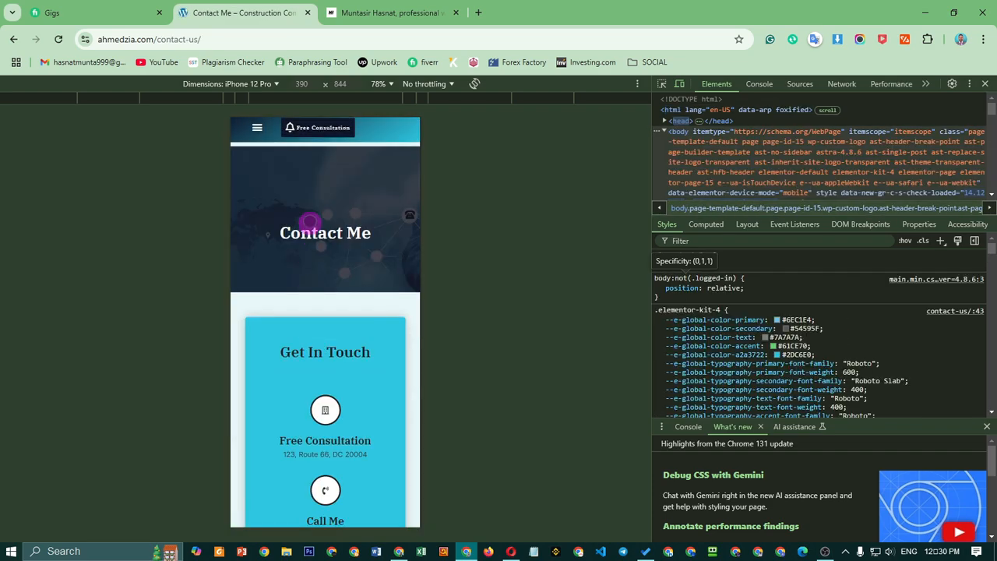
pyautogui.scroll(-6, 303, 270)
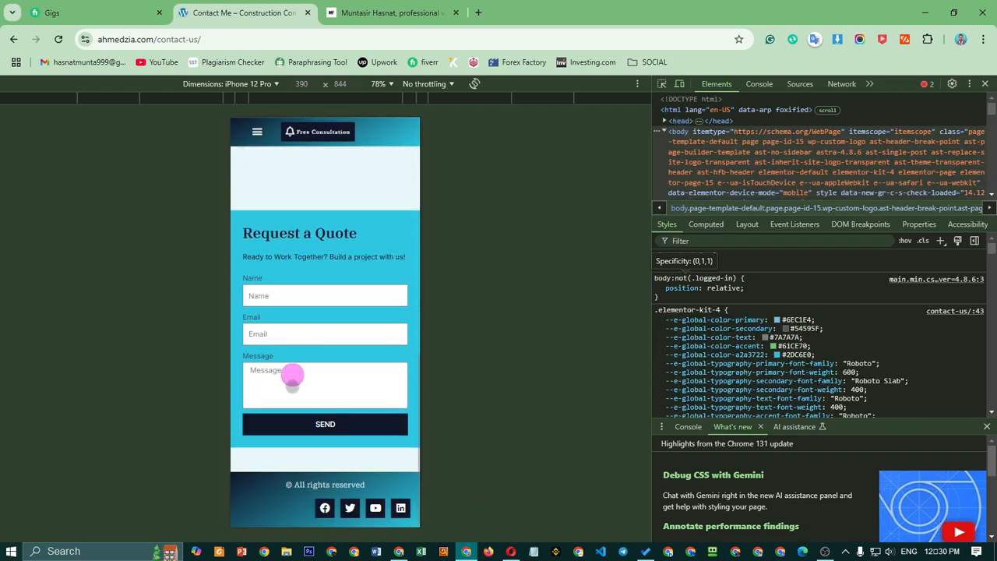
pyautogui.scroll(5, 293, 385)
pyautogui.scroll(-5, 292, 379)
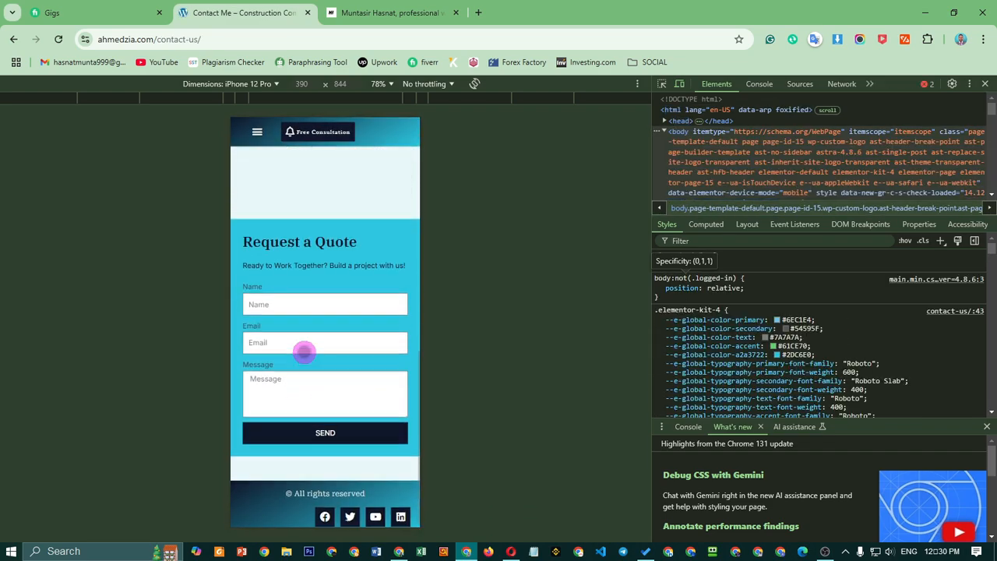
pyautogui.scroll(1, 303, 347)
pyautogui.scroll(-2, 312, 352)
pyautogui.scroll(8, 309, 343)
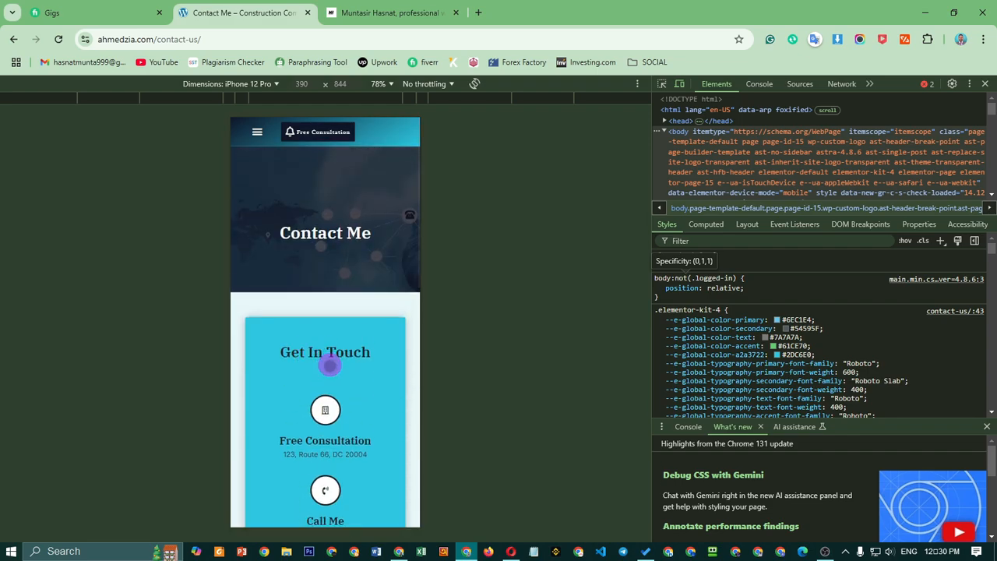
pyautogui.scroll(-3, 335, 280)
pyautogui.scroll(3, 333, 301)
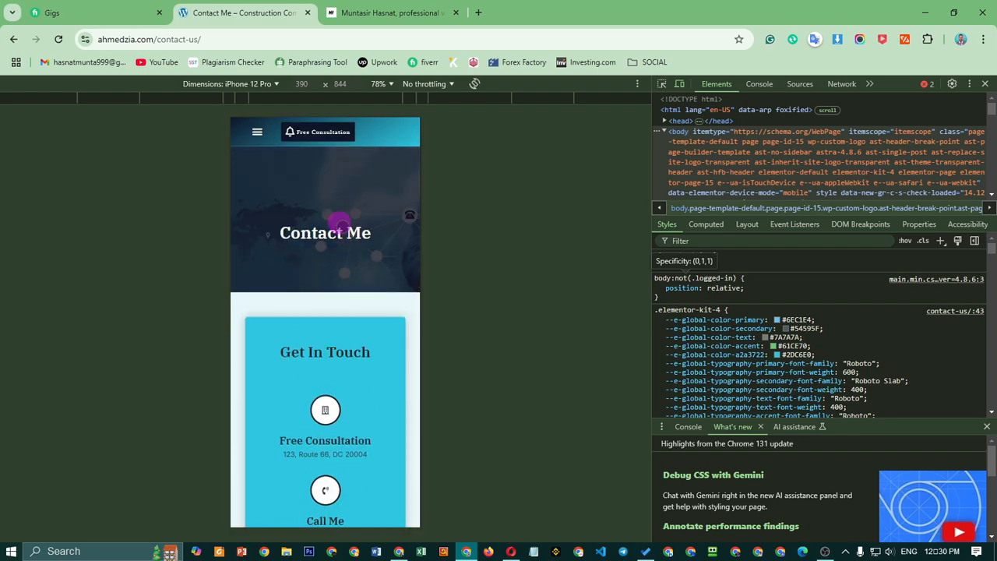
# Switch back to the Elementor editor window, open the Contact Me page for editing and show it in mobile portrait view.
pyautogui.click(398, 551)
pyautogui.click(440, 91)
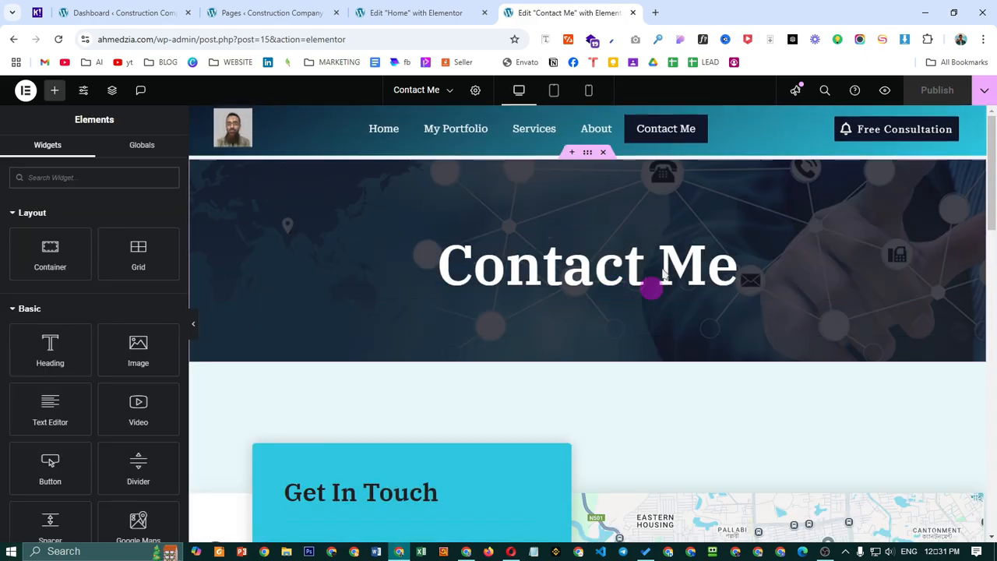
pyautogui.click(589, 90)
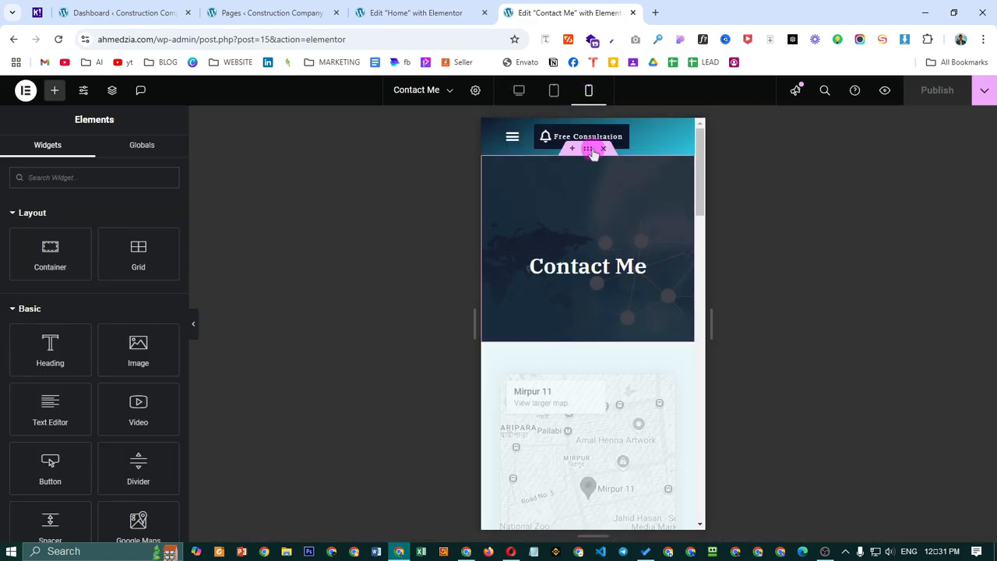
# Set the Contact Me heading banner container's top padding to 50 px for mobile and publish the page.
pyautogui.click(588, 148)
pyautogui.click(154, 153)
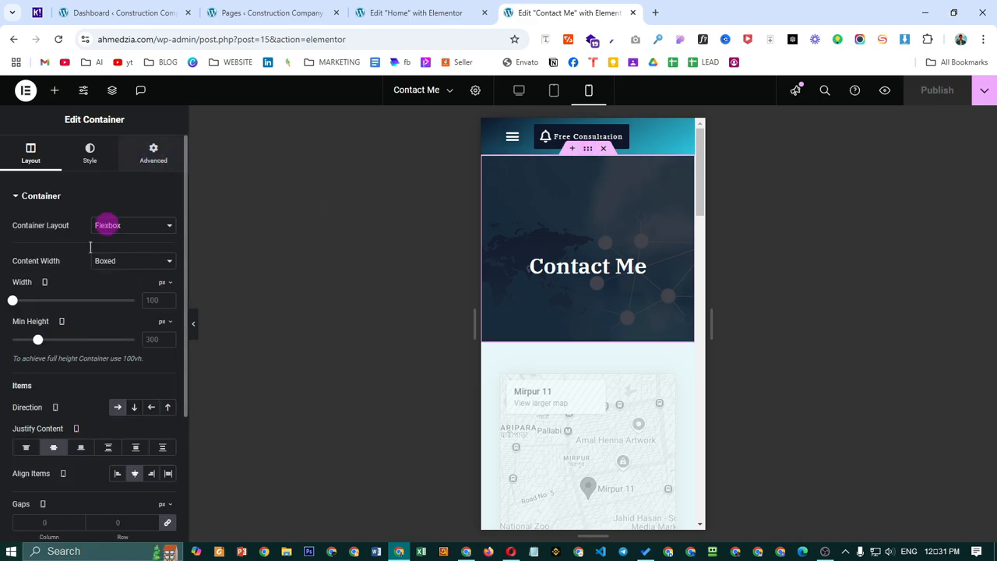
pyautogui.moveTo(37, 288); pyautogui.dragTo(7, 286)
pyautogui.write('50')
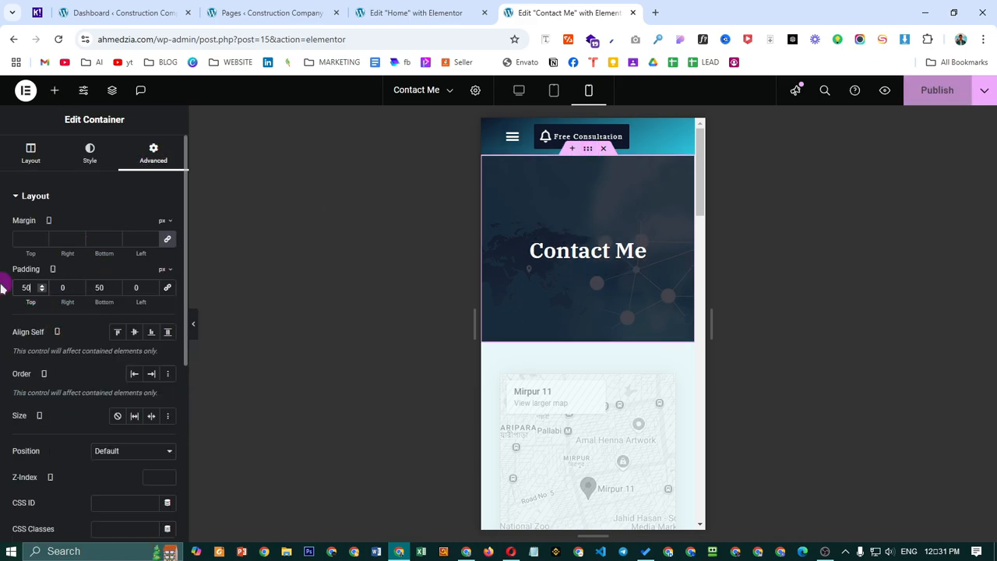
pyautogui.click(935, 90)
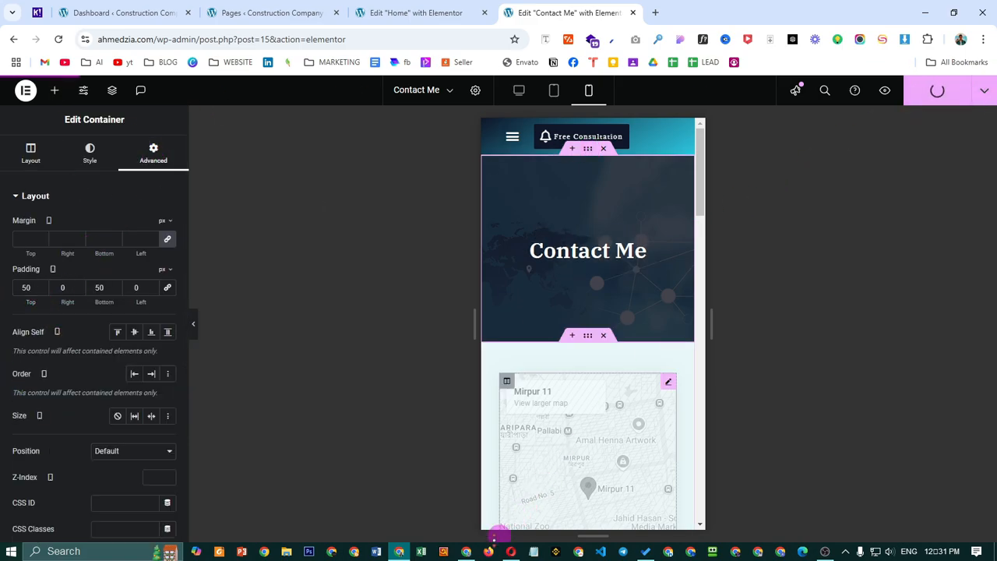
# Switch to the live-site browser window and check the Contact Me page's heading banner and contact section in mobile view.
pyautogui.click(466, 552)
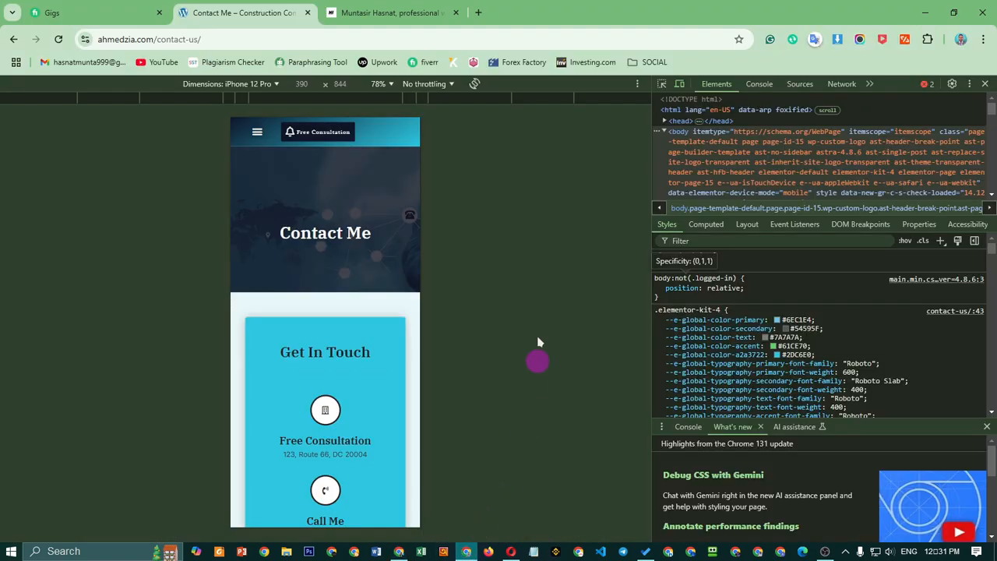
pyautogui.scroll(-5, 360, 295)
pyautogui.scroll(5, 363, 295)
pyautogui.scroll(-5, 347, 311)
pyautogui.scroll(5, 375, 397)
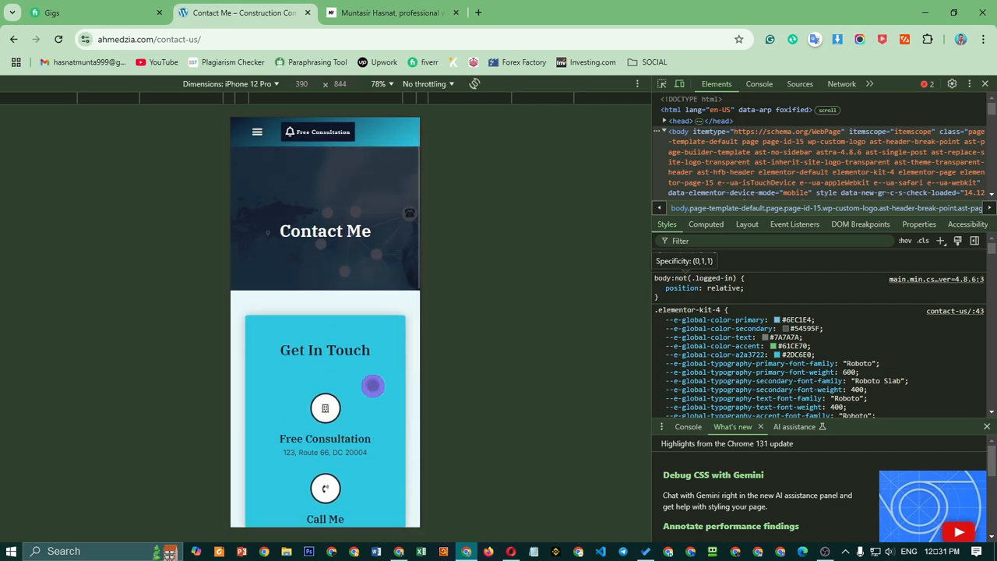